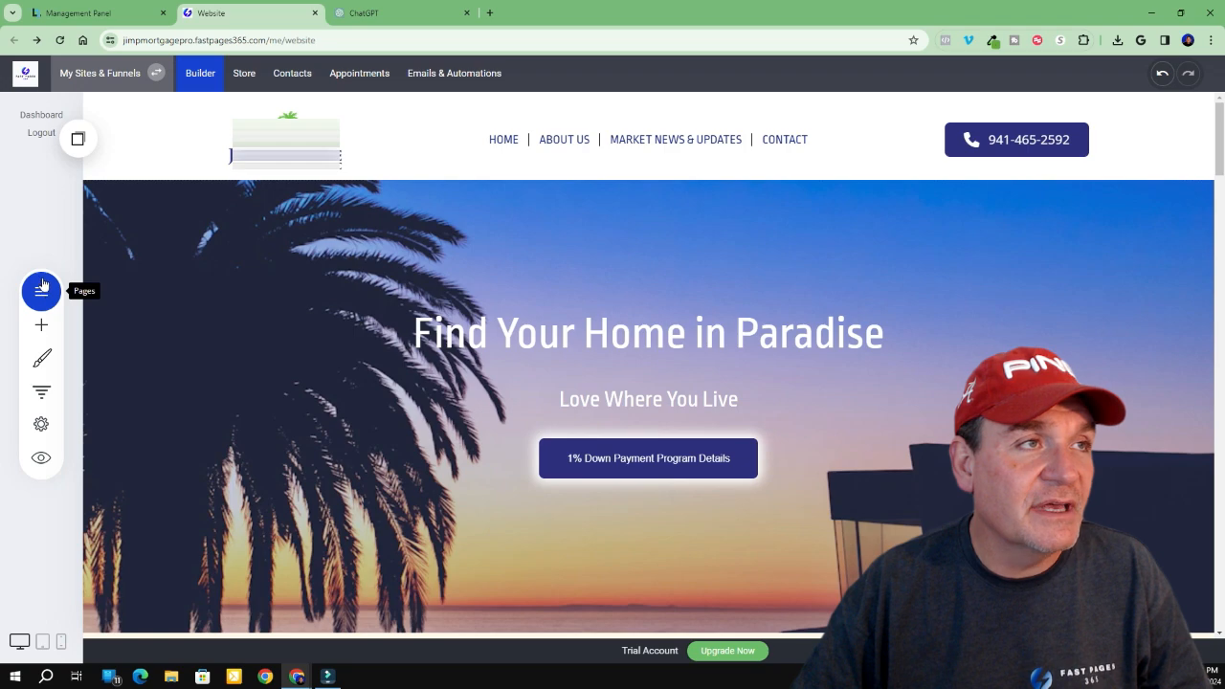
# Open the website's blog list and add a new blog post
pyautogui.click(43, 293)
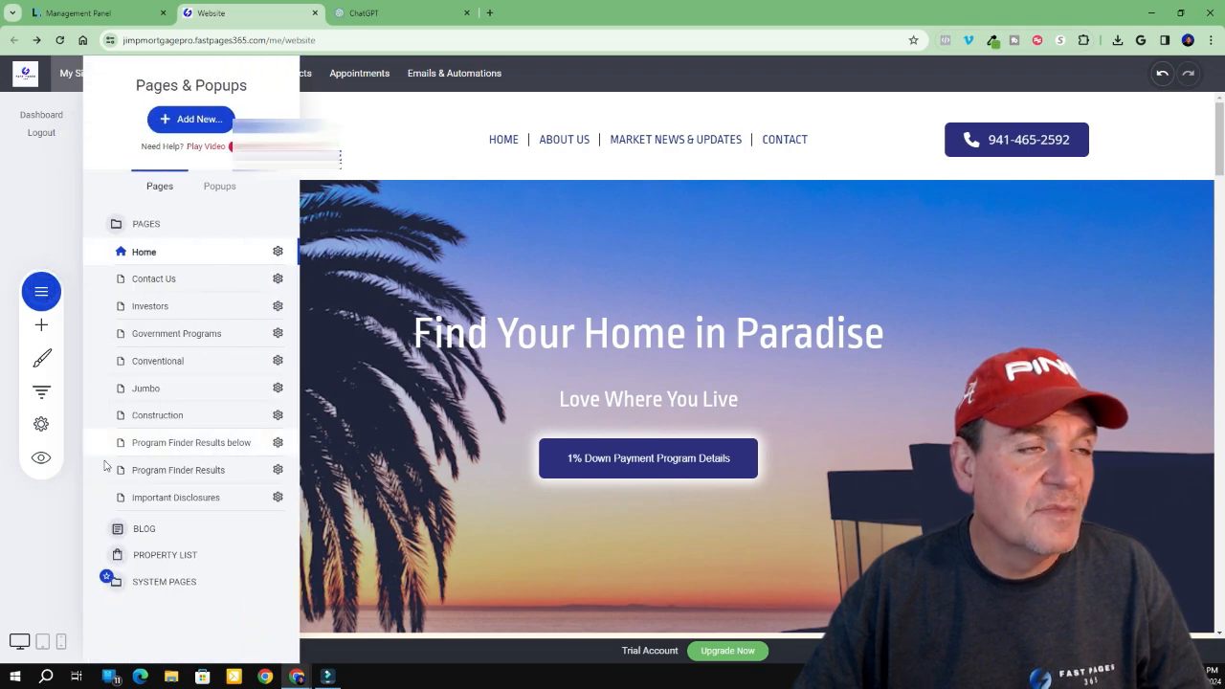
pyautogui.click(146, 533)
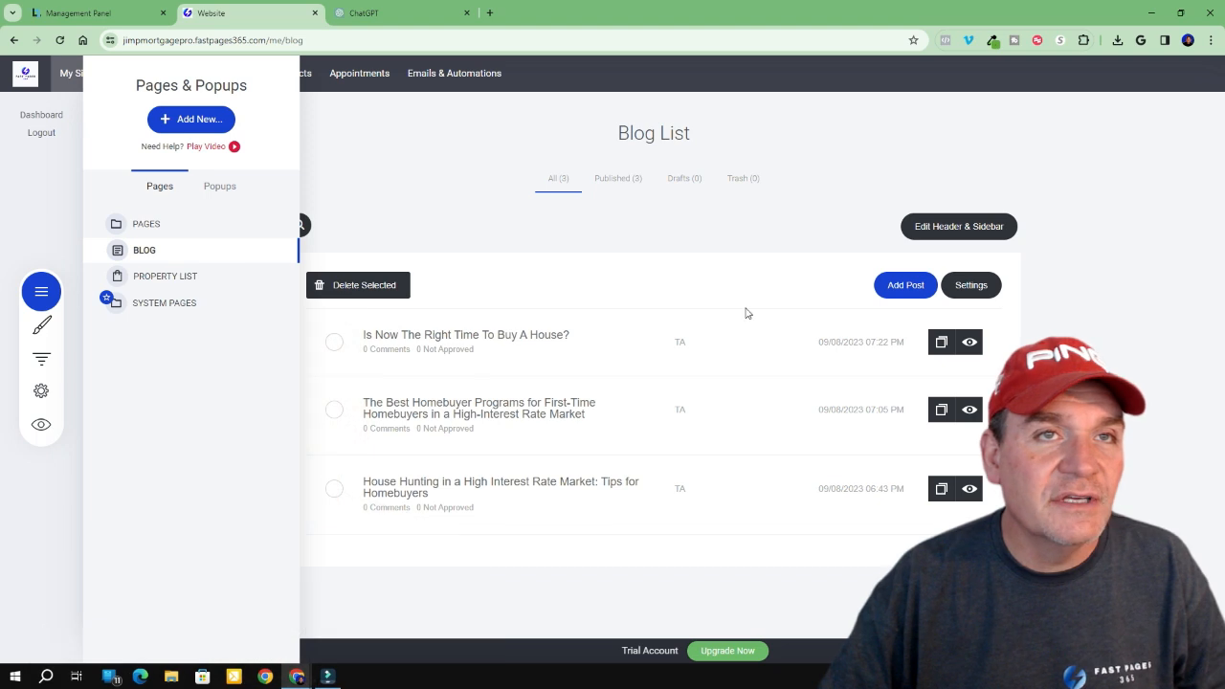
pyautogui.click(900, 287)
pyautogui.click(901, 287)
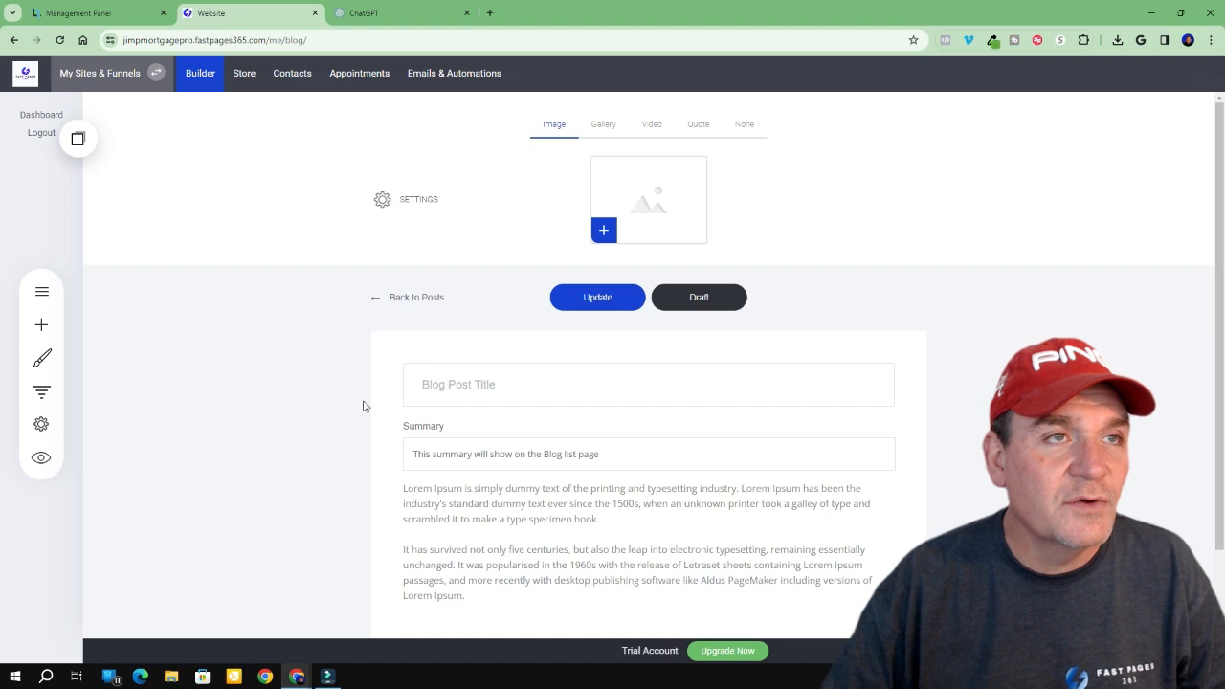
pyautogui.scroll(-1, 541, 424)
pyautogui.scroll(1, 541, 424)
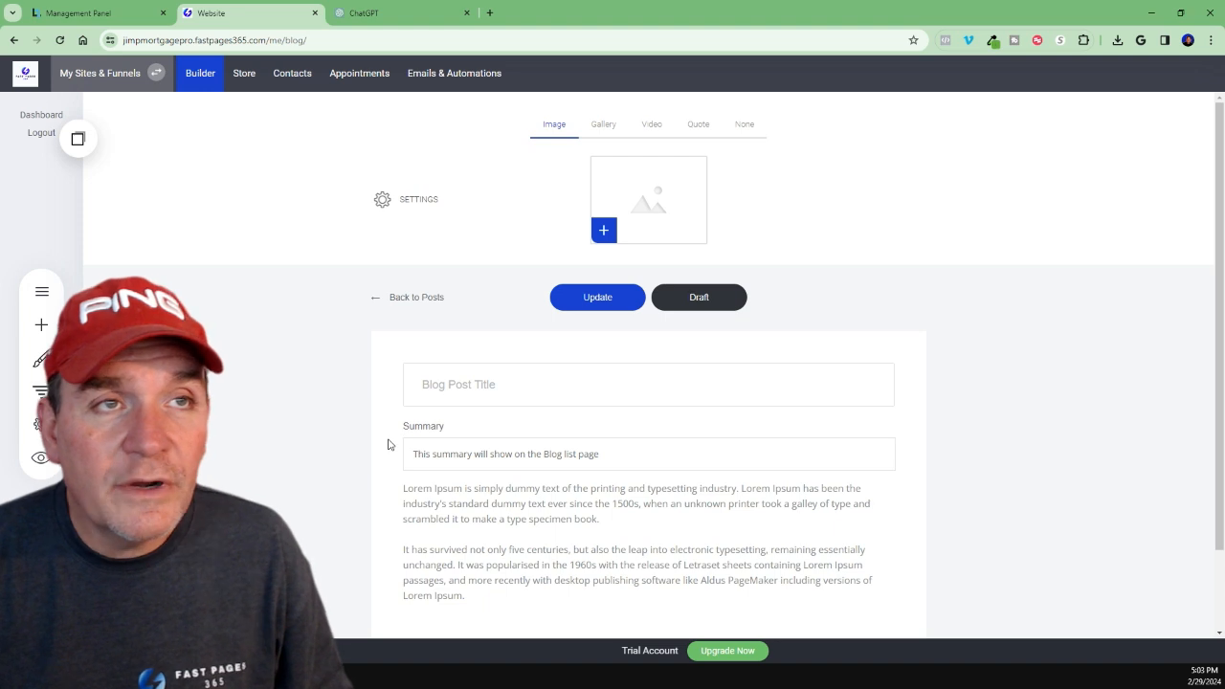
# Switch to ChatGPT and request a blog post of approx. 1000 words on a 1% down payment conventional mortgage program, offering benefits and program details
pyautogui.click(397, 19)
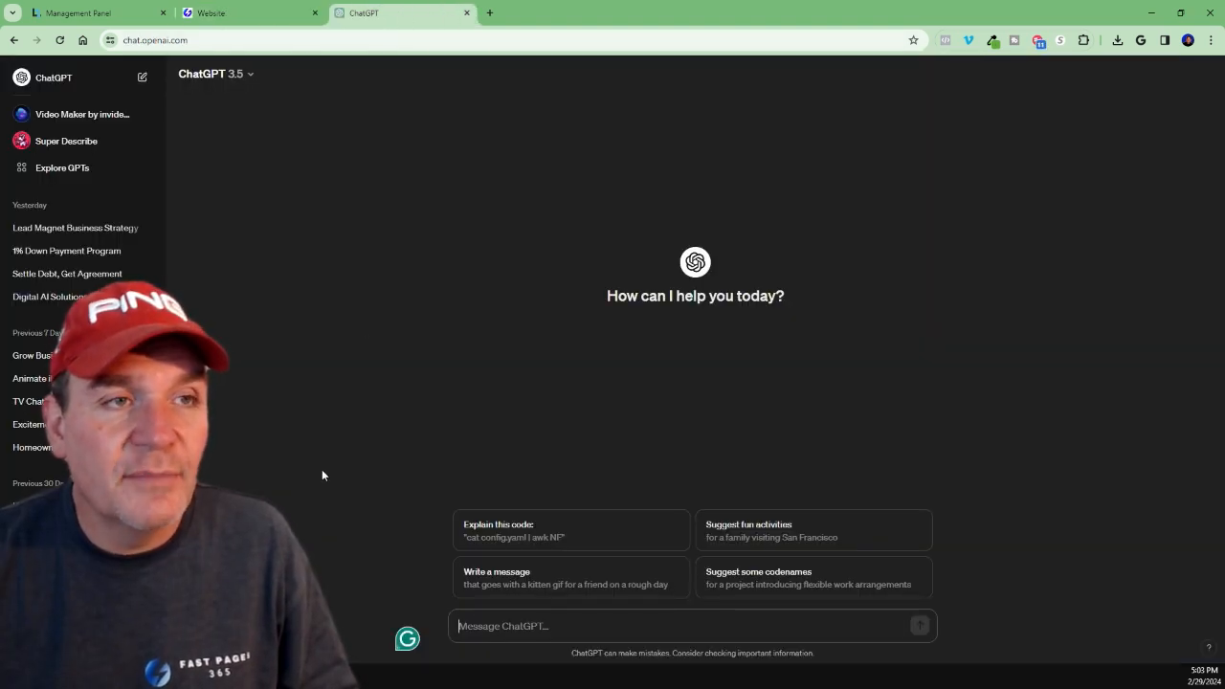
pyautogui.rightClick(463, 630)
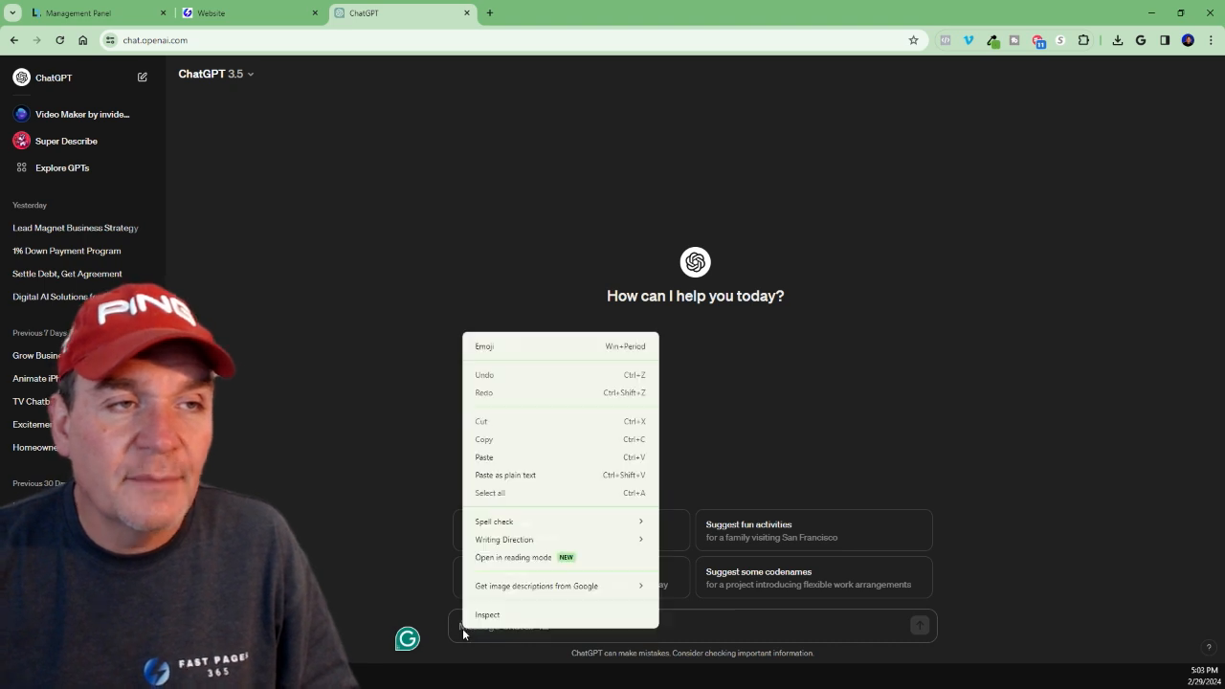
pyautogui.click(485, 458)
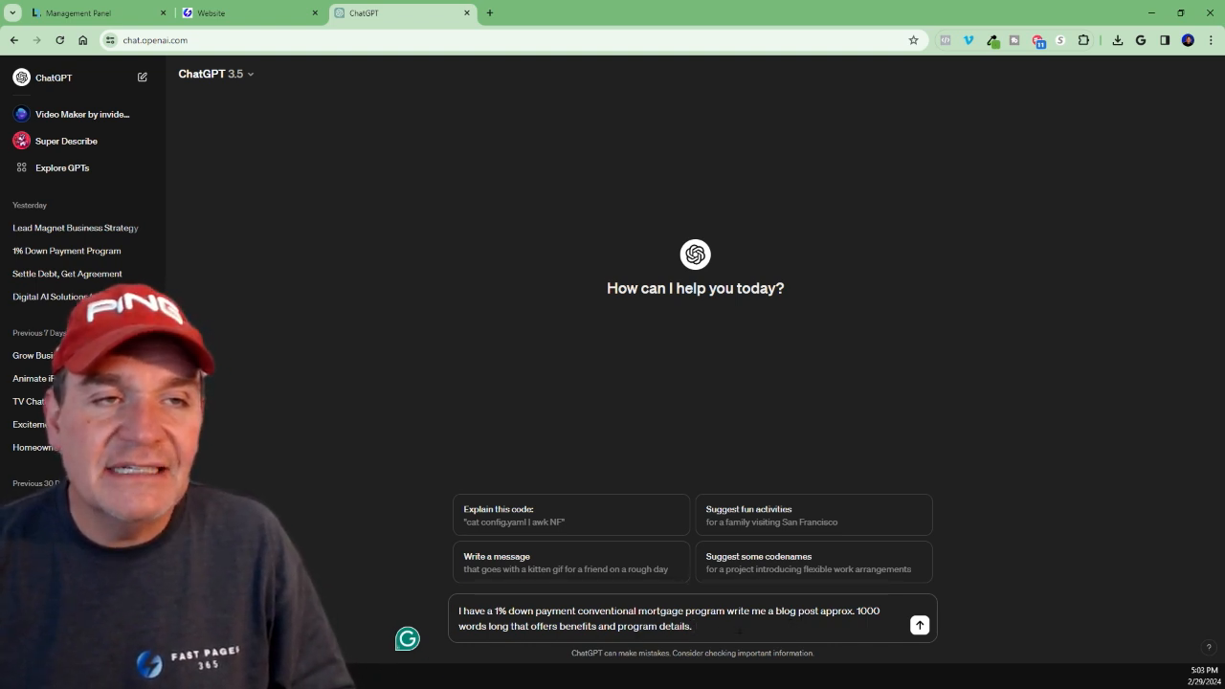
pyautogui.click(920, 628)
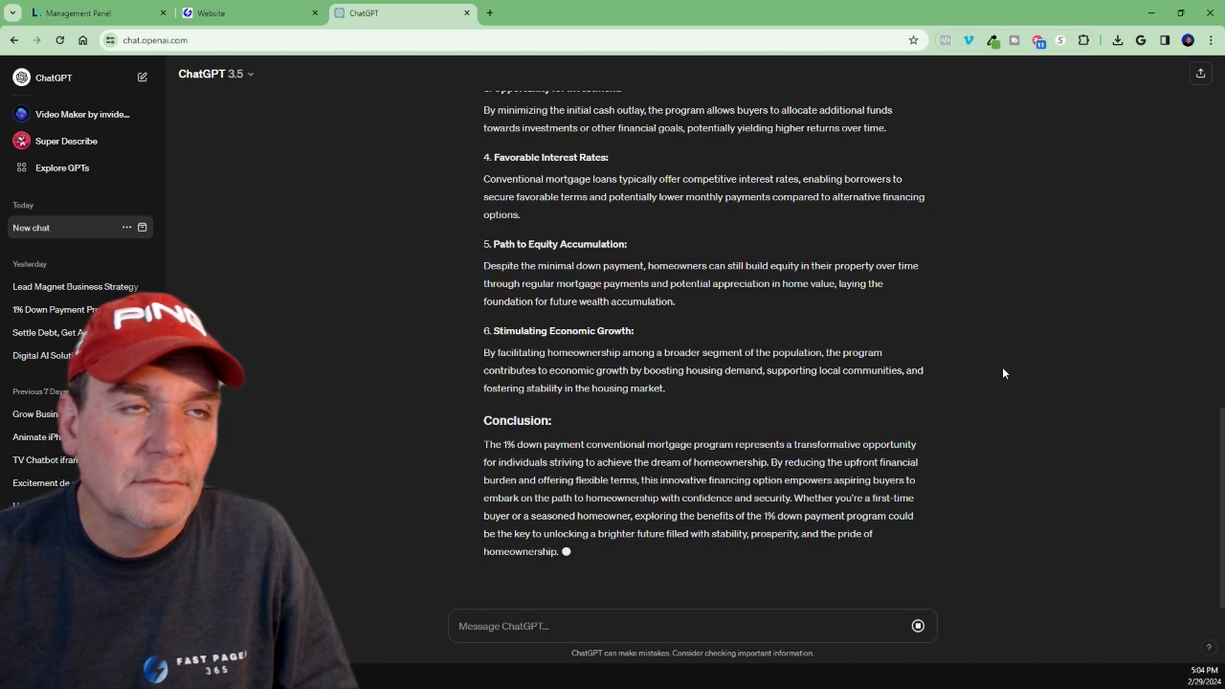
# Review the generated blog post from its introduction through the program details and benefits to the conclusion
pyautogui.scroll(15, 712, 480)
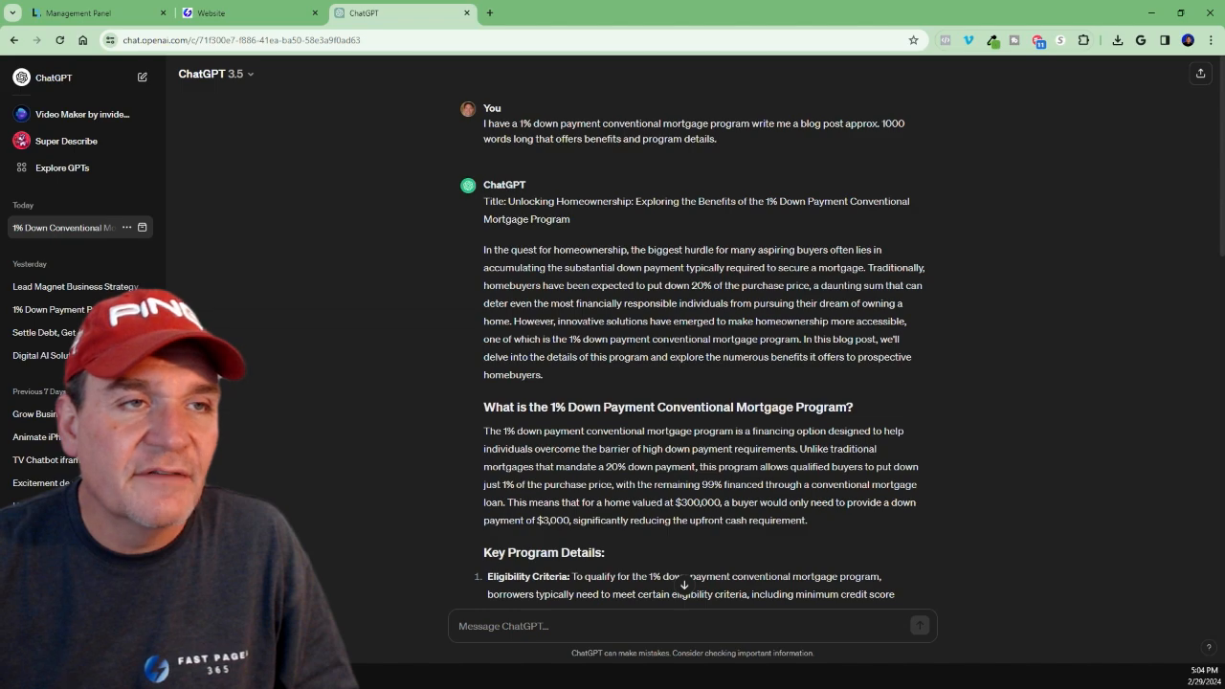
pyautogui.scroll(-7, 535, 422)
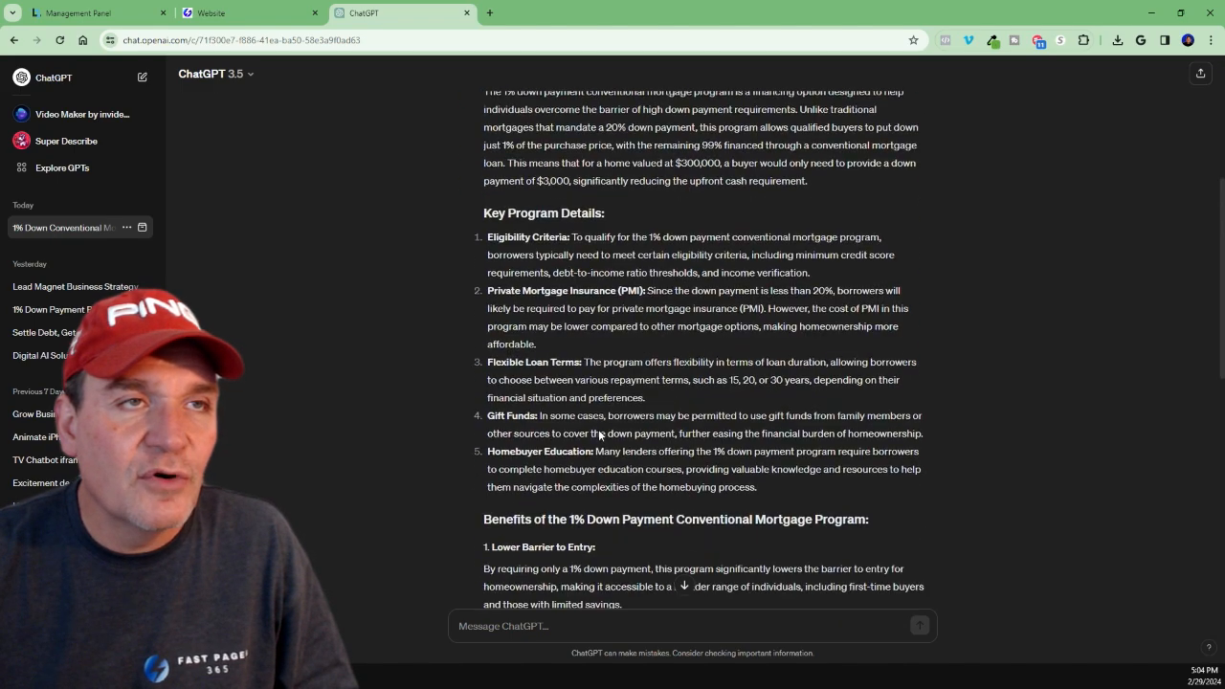
pyautogui.scroll(-1, 599, 429)
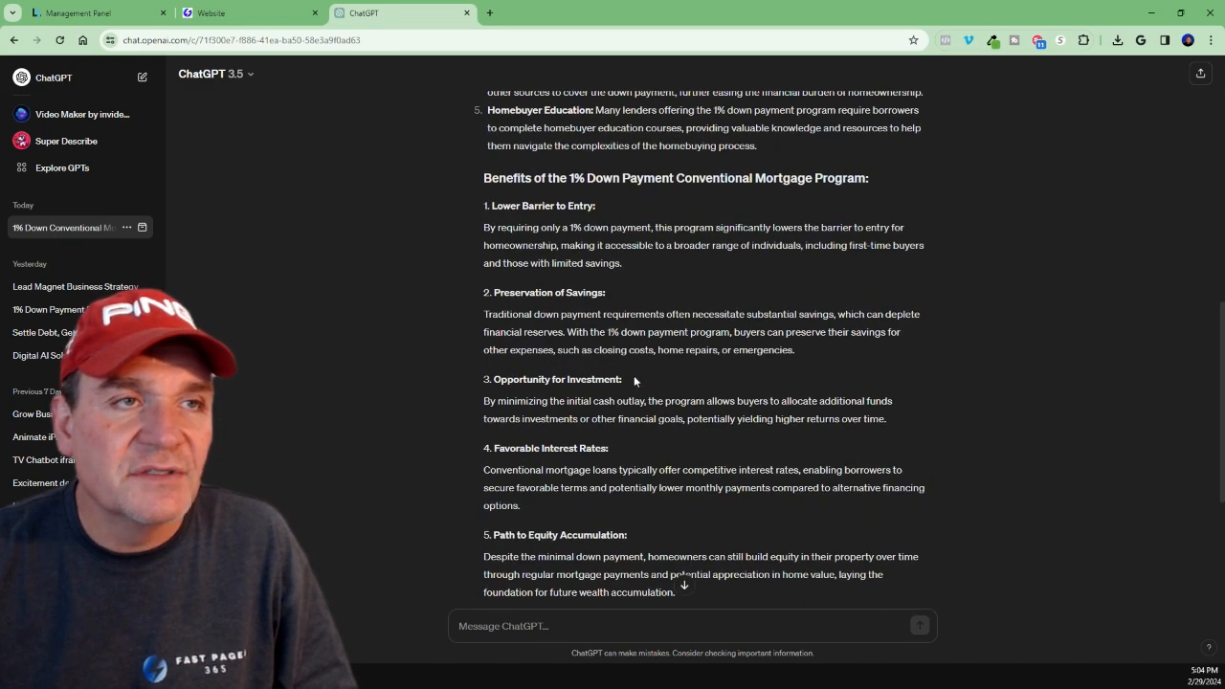
pyautogui.scroll(5, 634, 378)
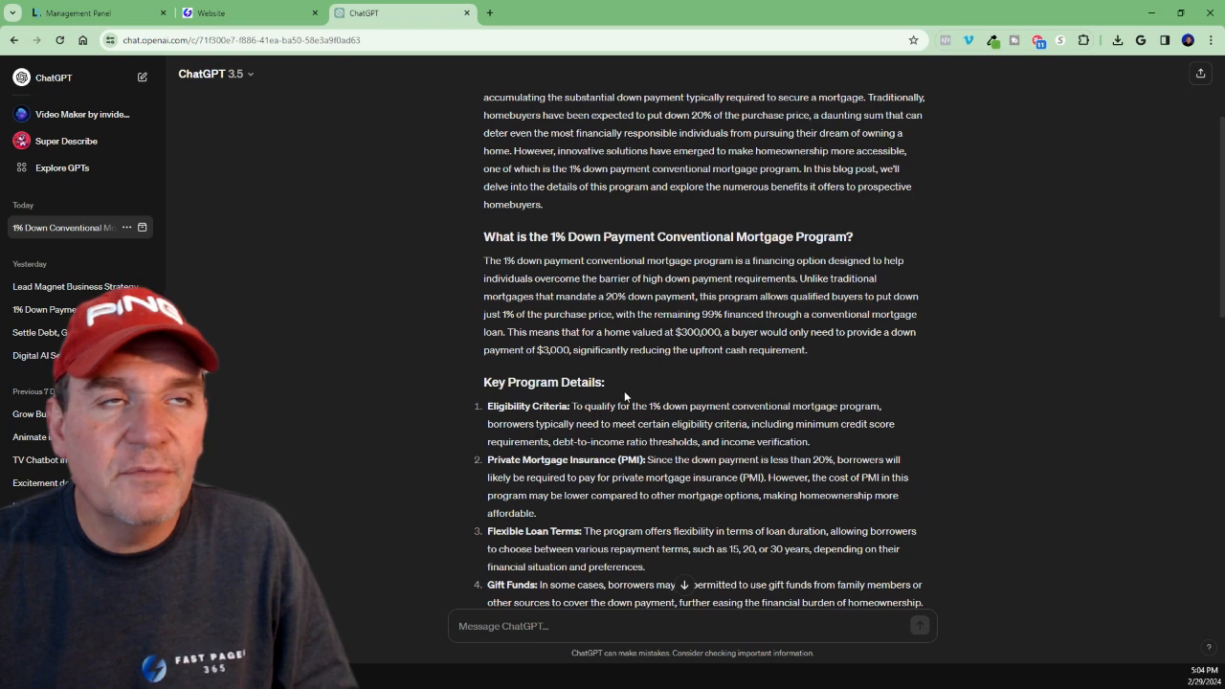
pyautogui.scroll(2, 629, 382)
pyautogui.scroll(-20, 559, 416)
# Ask ChatGPT for 5 great titles that would attract first time homebuyers or folks looking to get into a home with 1% down payment
pyautogui.click(498, 626)
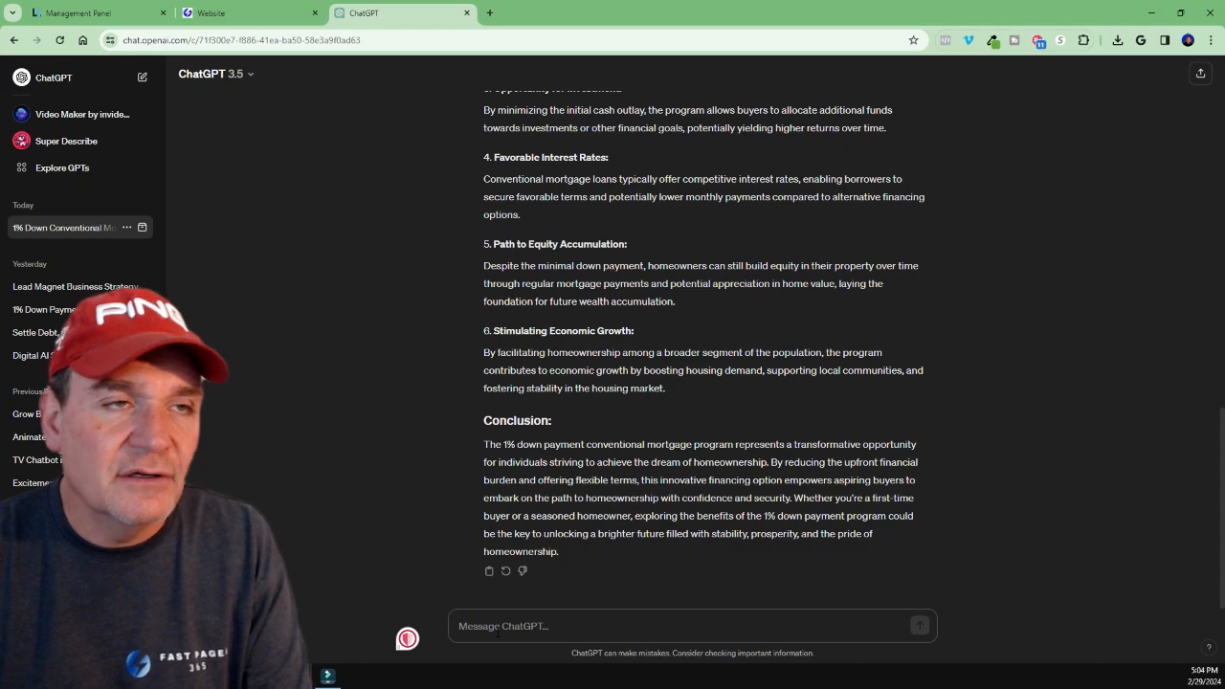
pyautogui.write('what would be 5 great t')
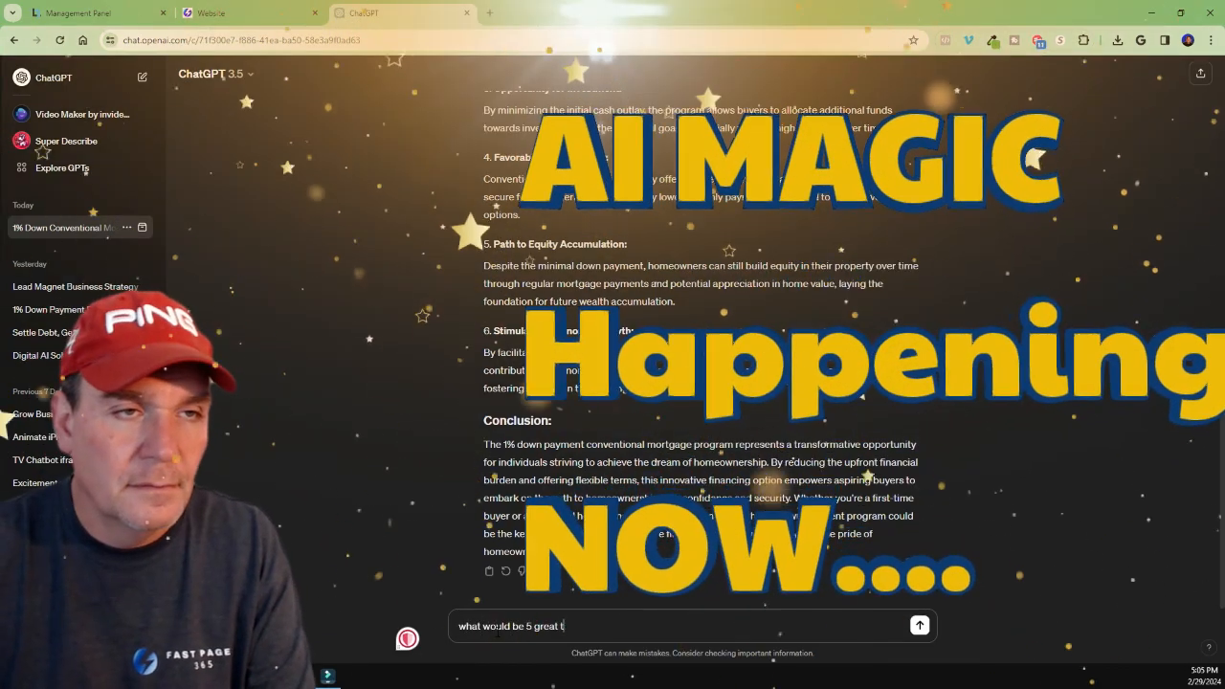
pyautogui.write('itles that would really attract first')
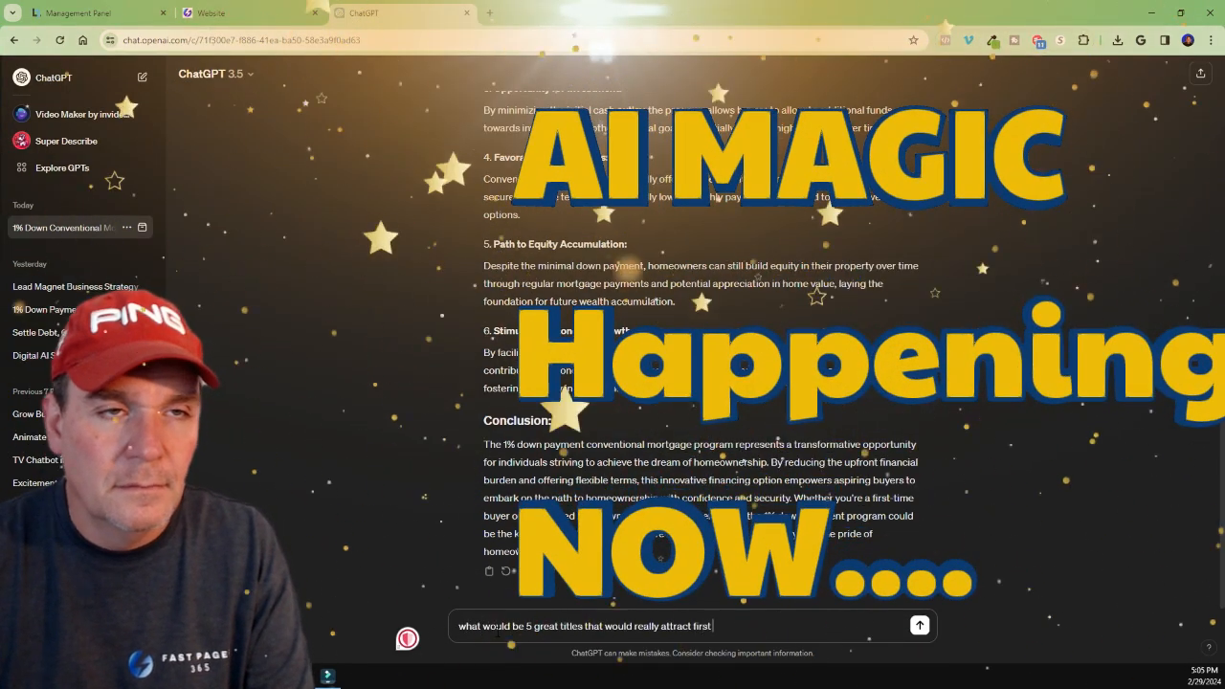
pyautogui.write(' time homebuyers or folks looking to get into a ho')
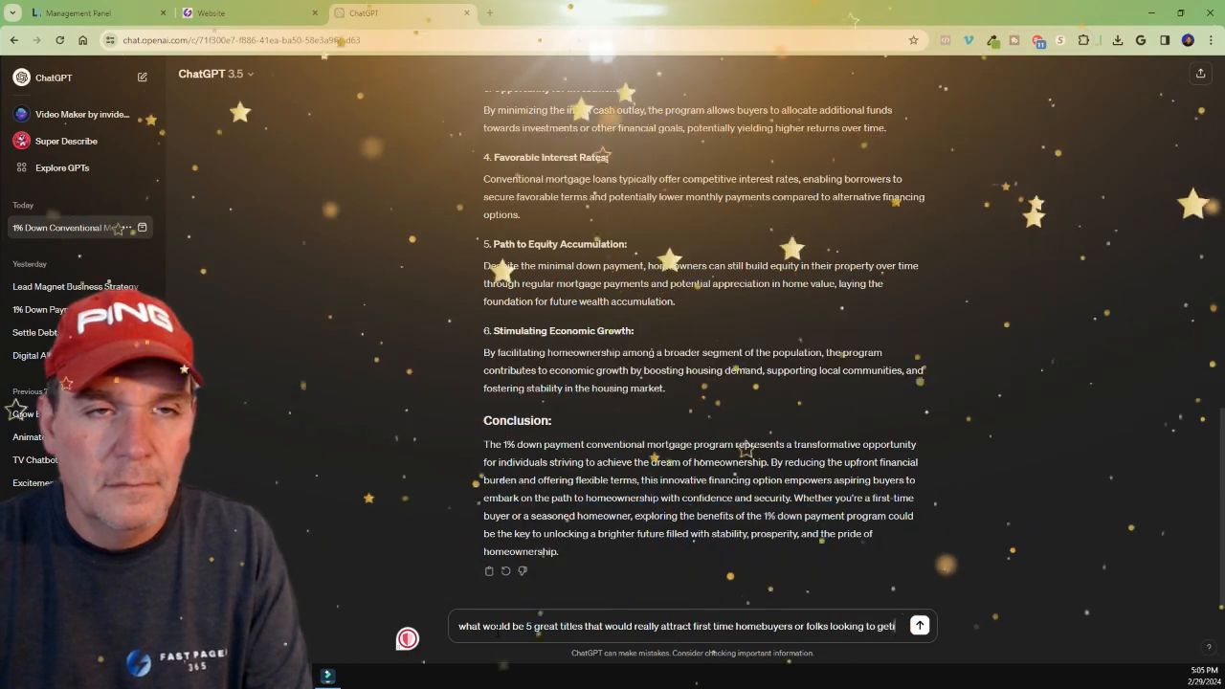
pyautogui.write('me with 1% down payment?')
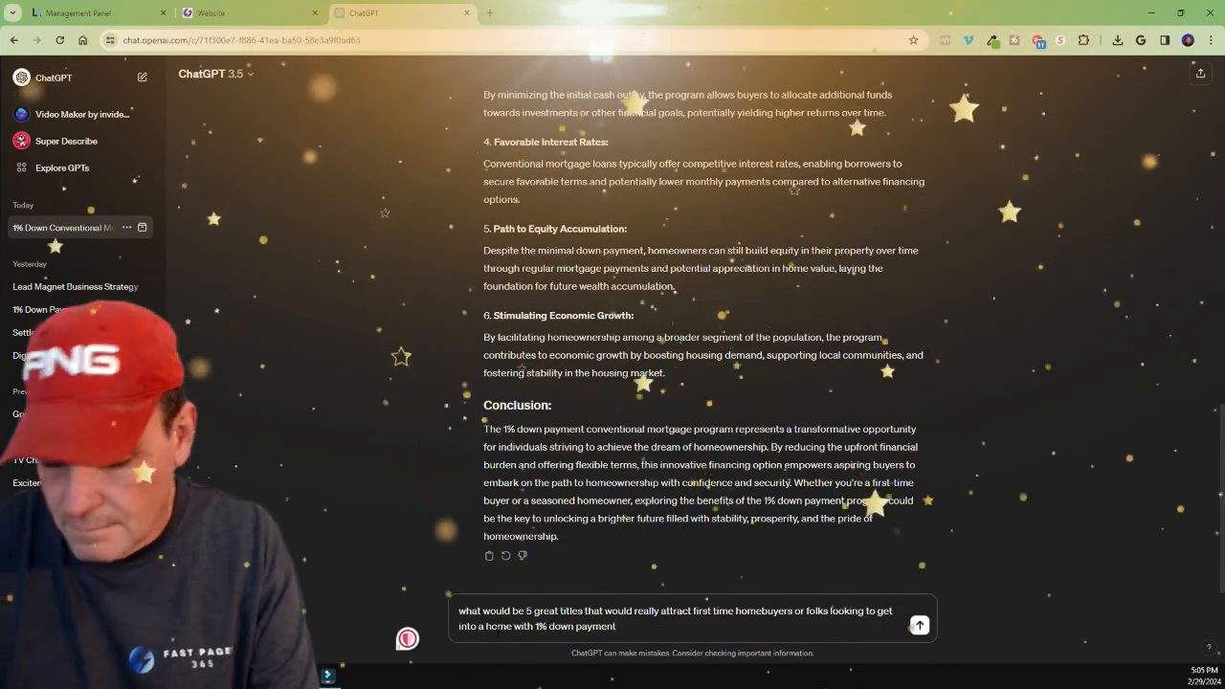
pyautogui.press('Return')
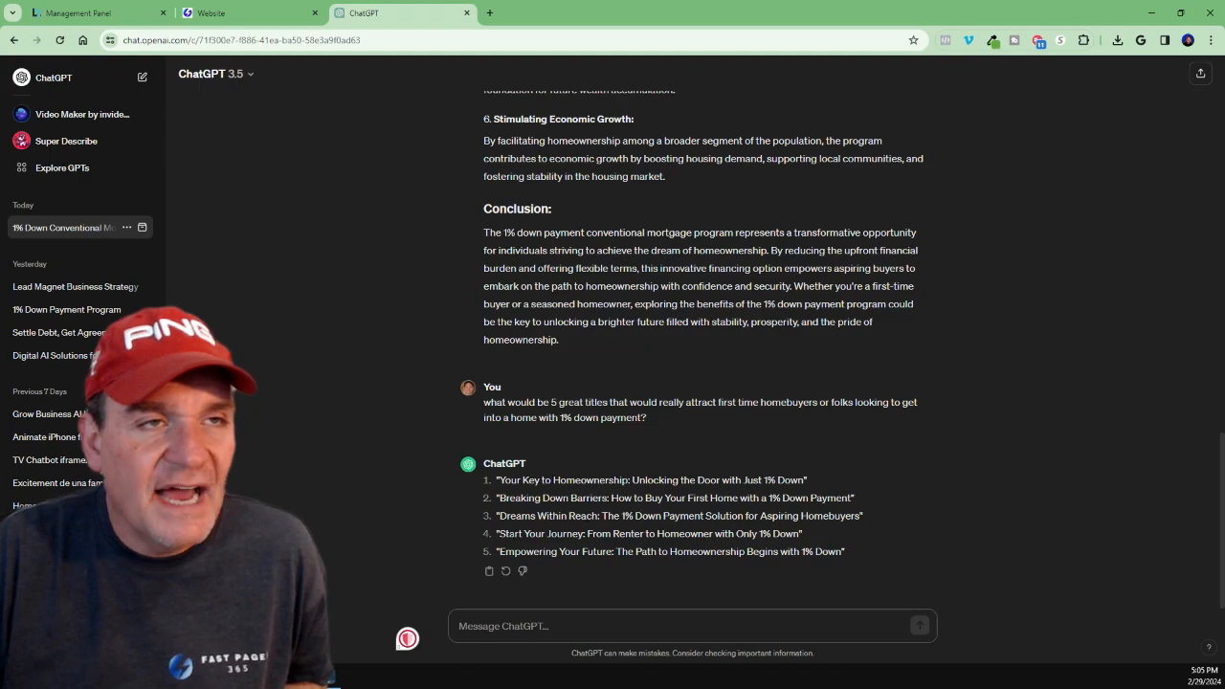
# Copy the suggested title "Breaking Down Barriers: How to Buy Your First Home with a 1% Down Payment" into the website post's title
pyautogui.scroll(8, 775, 463)
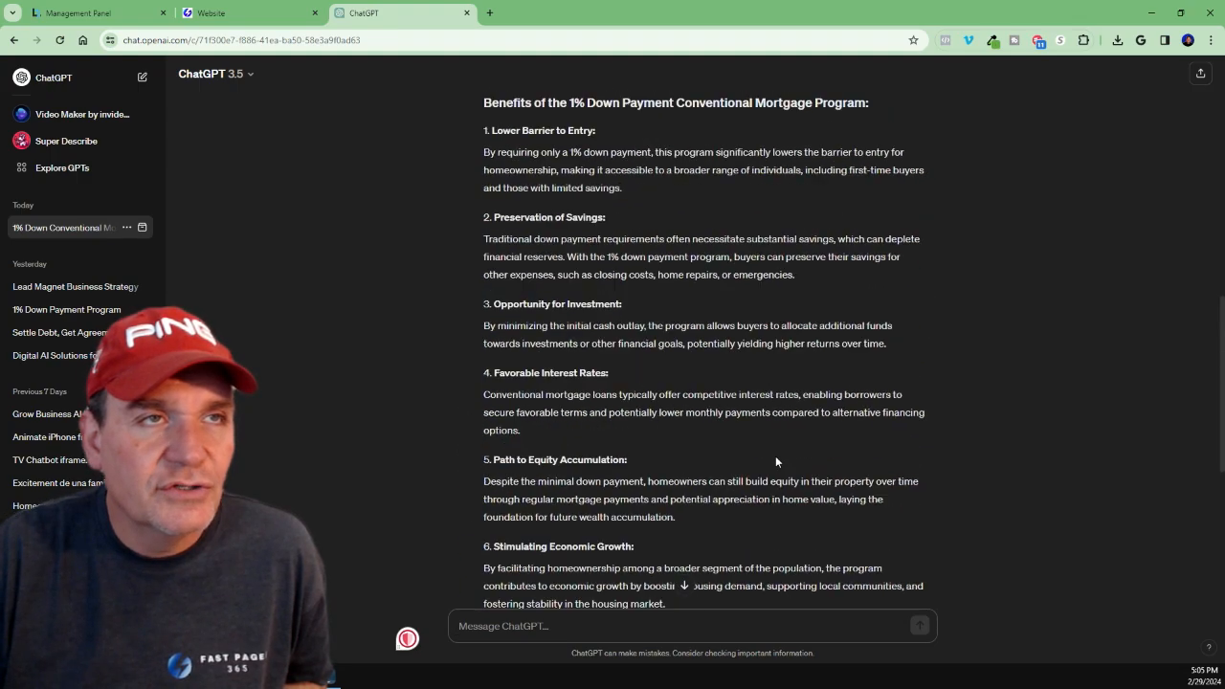
pyautogui.scroll(-8, 775, 462)
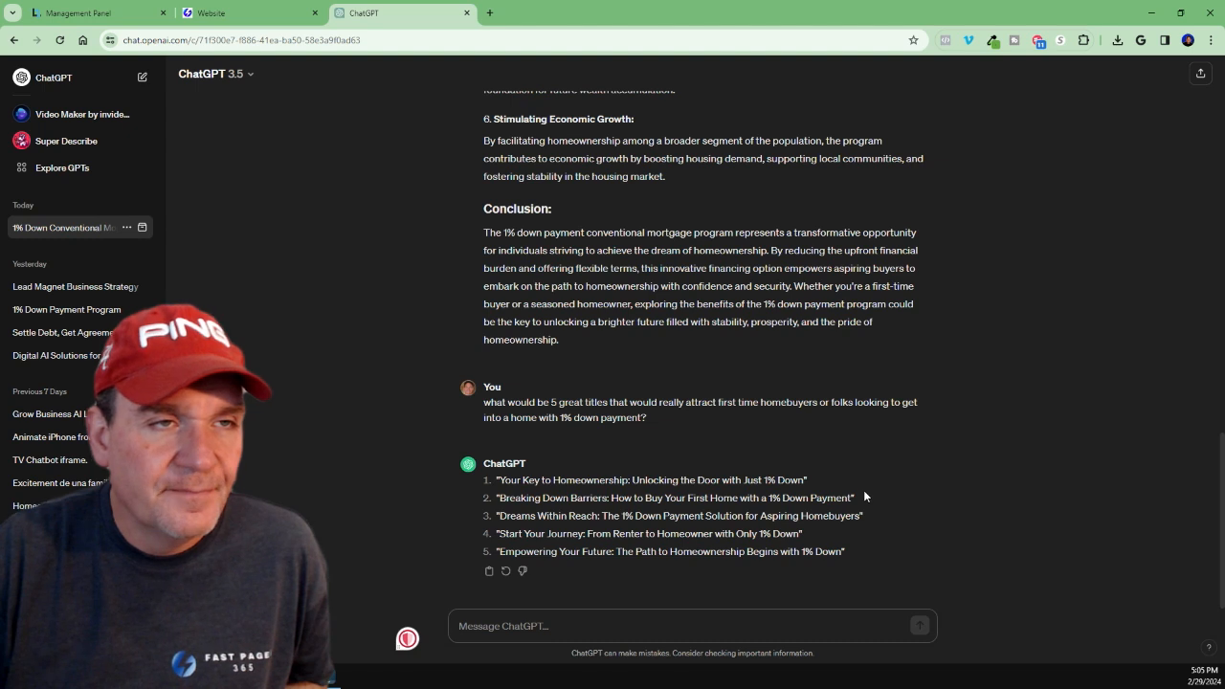
pyautogui.moveTo(499, 497); pyautogui.dragTo(761, 498)
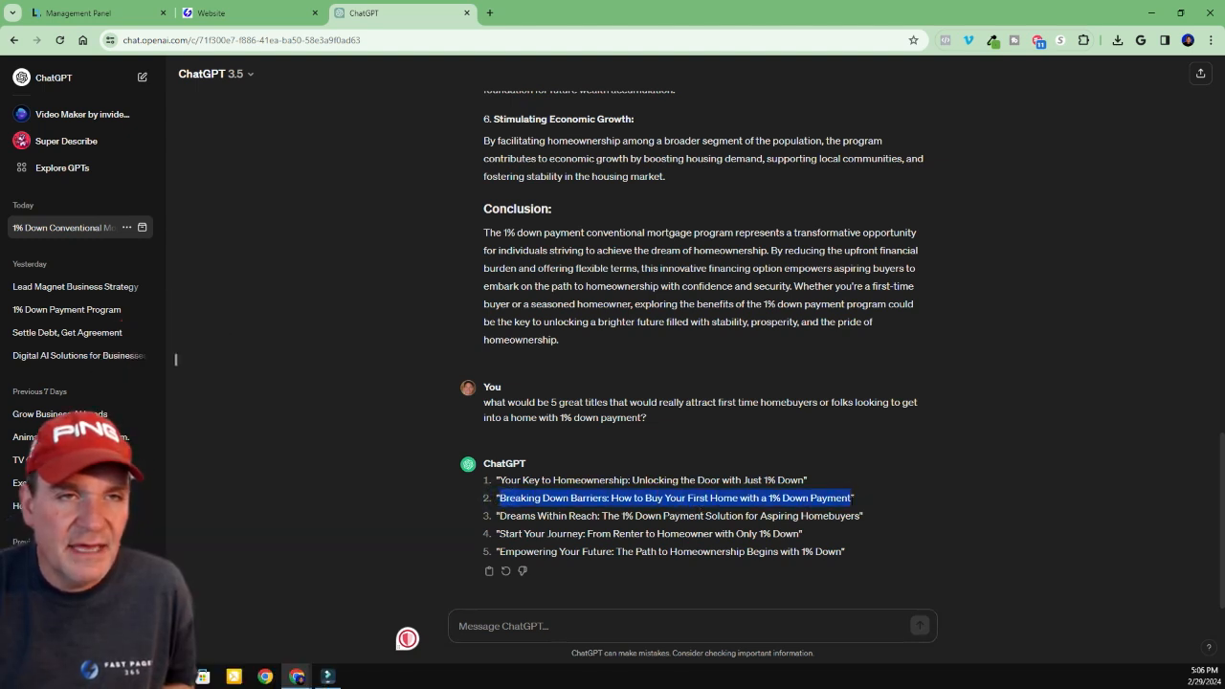
pyautogui.rightClick(814, 503)
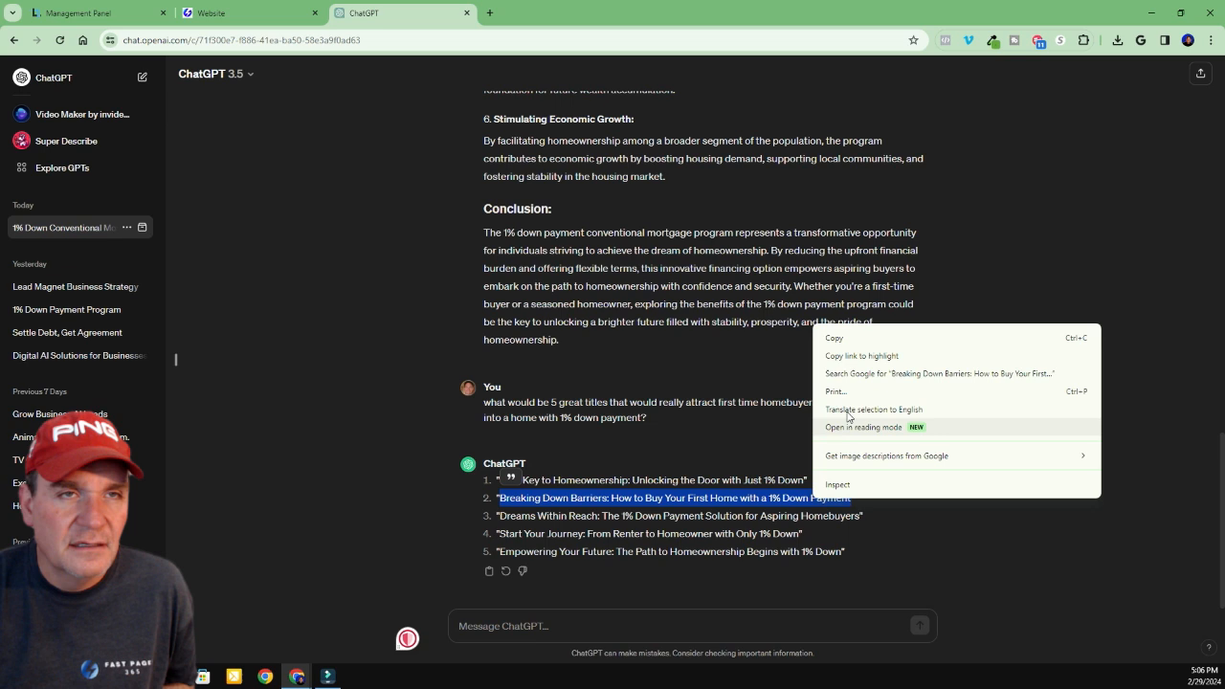
pyautogui.click(840, 334)
pyautogui.click(257, 18)
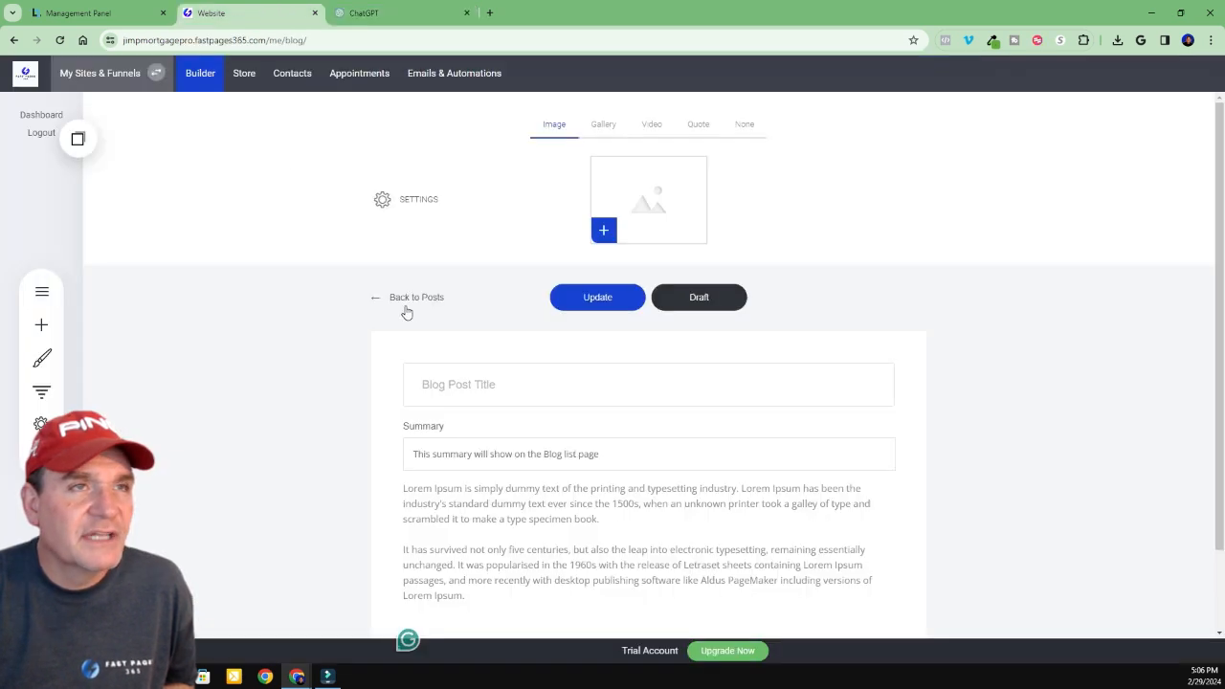
pyautogui.click(464, 389)
pyautogui.rightClick(462, 388)
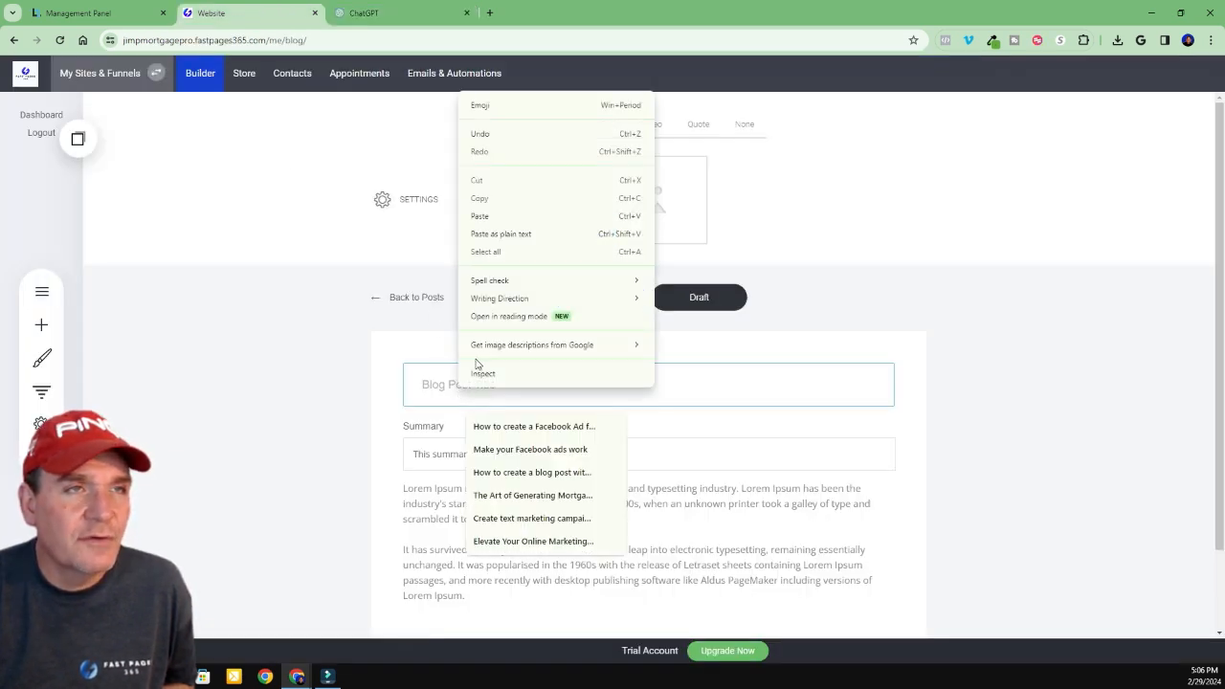
pyautogui.click(479, 217)
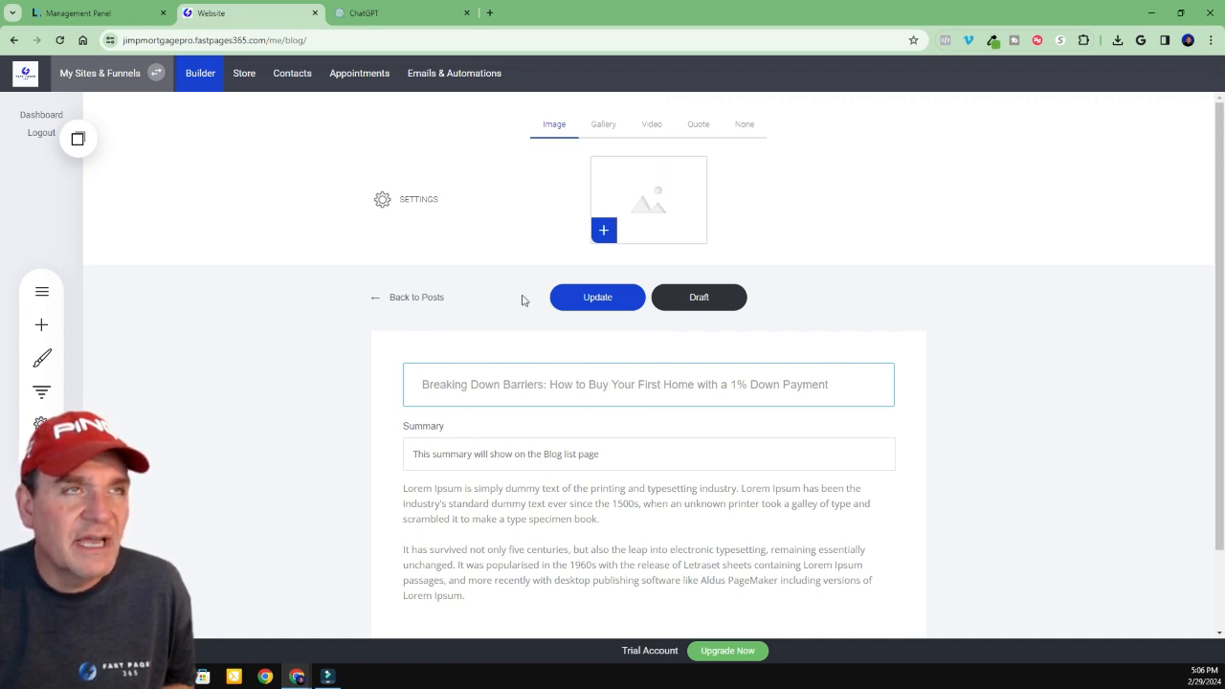
# Copy the ChatGPT article's introductory paragraph, starting "In the quest for homeownership", into the website post's summary
pyautogui.click(400, 13)
pyautogui.scroll(10, 175, 359)
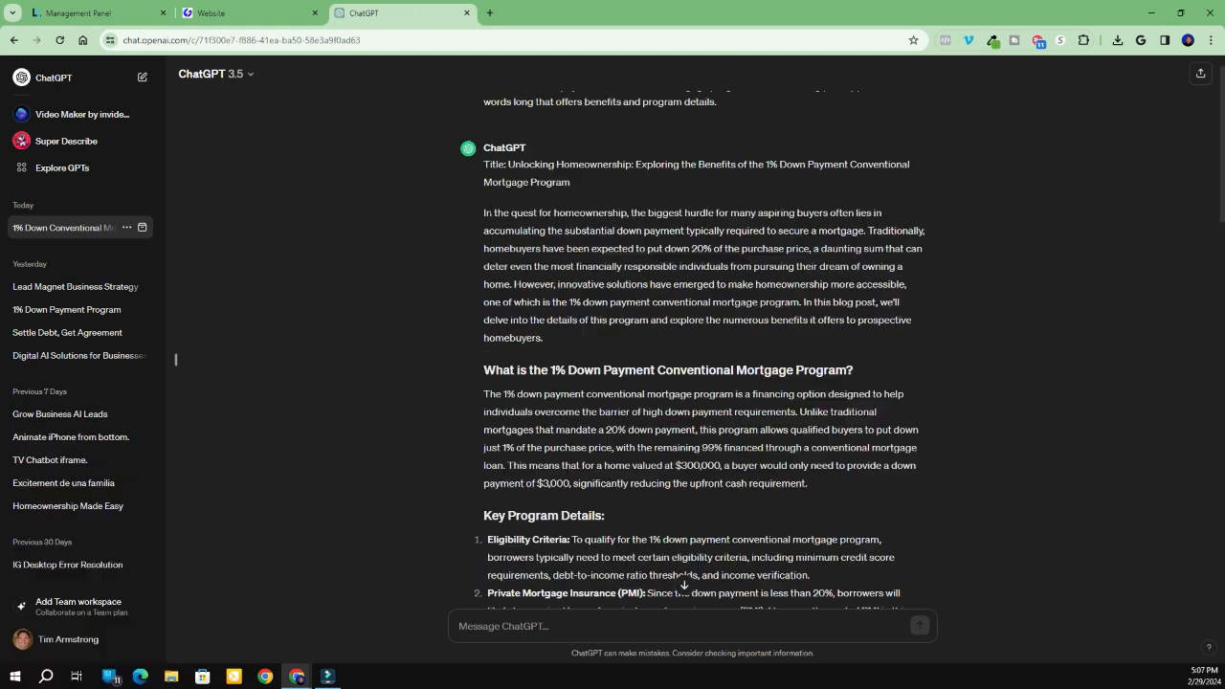
pyautogui.moveTo(484, 213); pyautogui.dragTo(543, 338)
pyautogui.rightClick(622, 280)
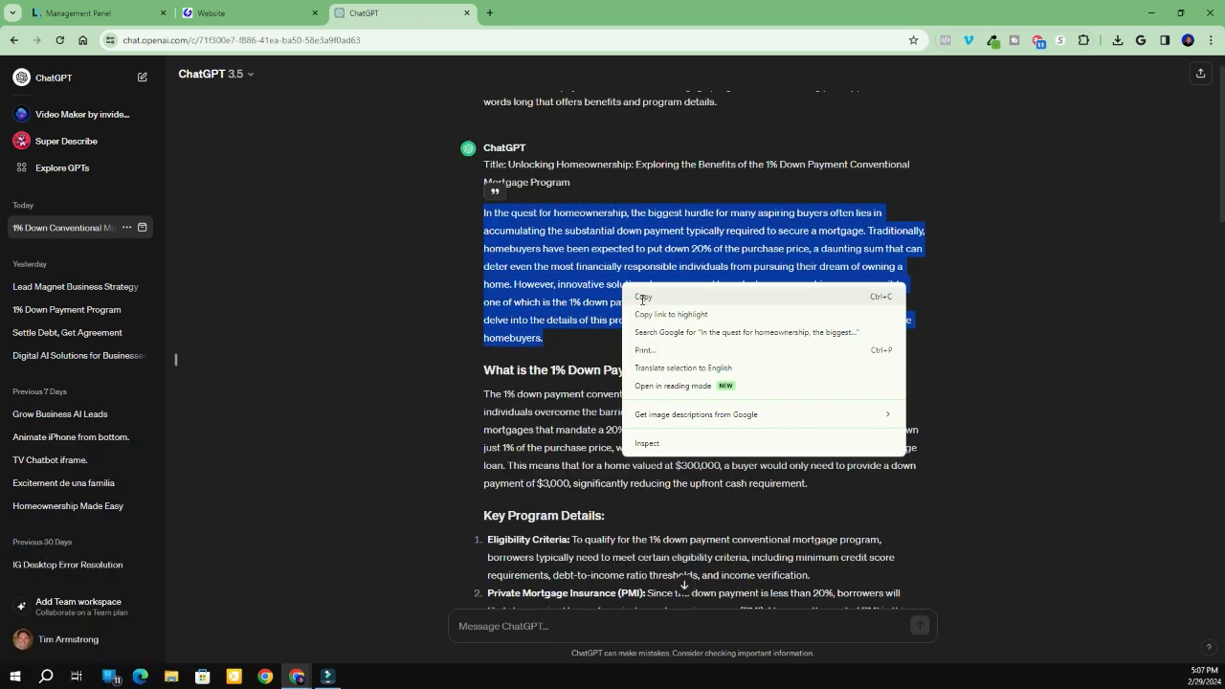
pyautogui.click(640, 296)
pyautogui.click(257, 14)
pyautogui.rightClick(434, 361)
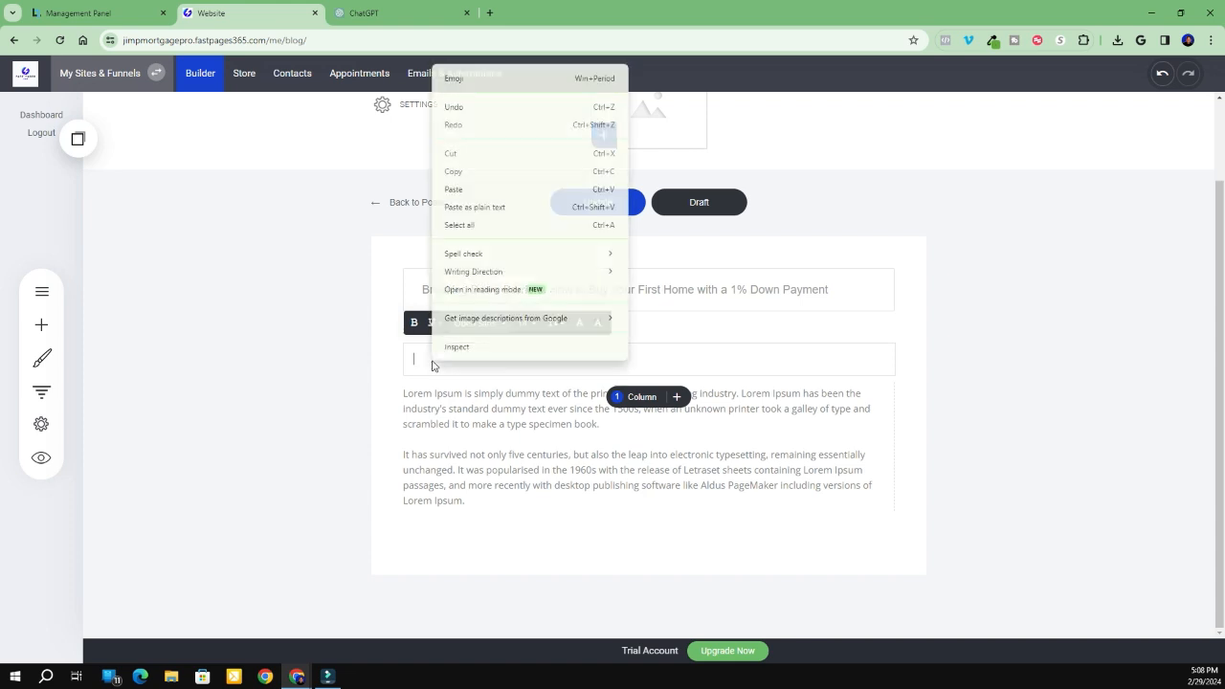
pyautogui.click(452, 183)
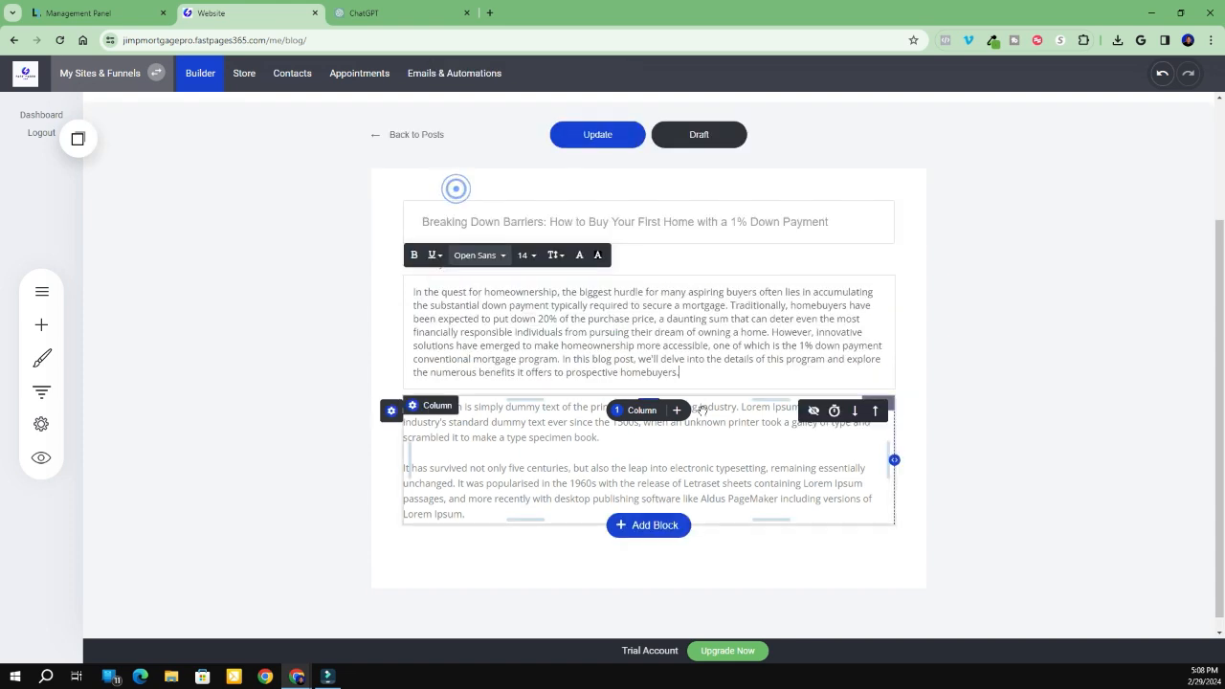
pyautogui.click(983, 329)
pyautogui.moveTo(685, 373); pyautogui.dragTo(418, 291)
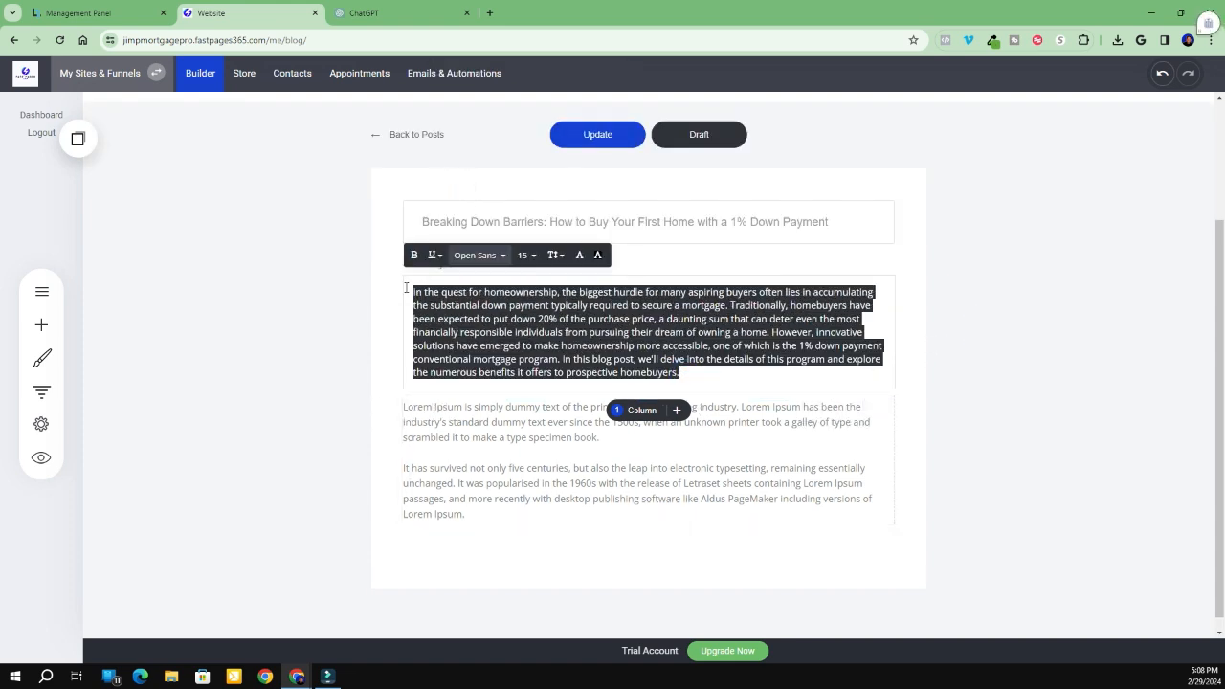
pyautogui.click(1037, 283)
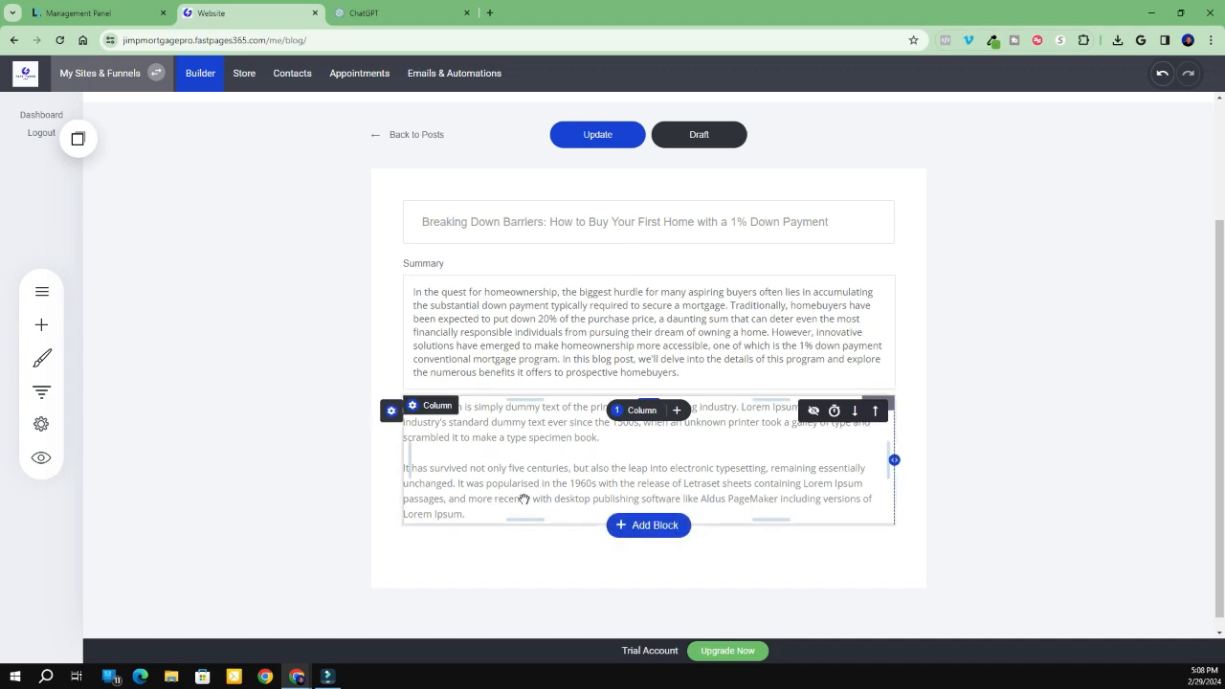
# Copy the ChatGPT section "What is the 1% Down Payment Conventional Mortgage Program?" with its paragraph over the post body's Lorem Ipsum placeholder text
pyautogui.click(379, 13)
pyautogui.click(357, 321)
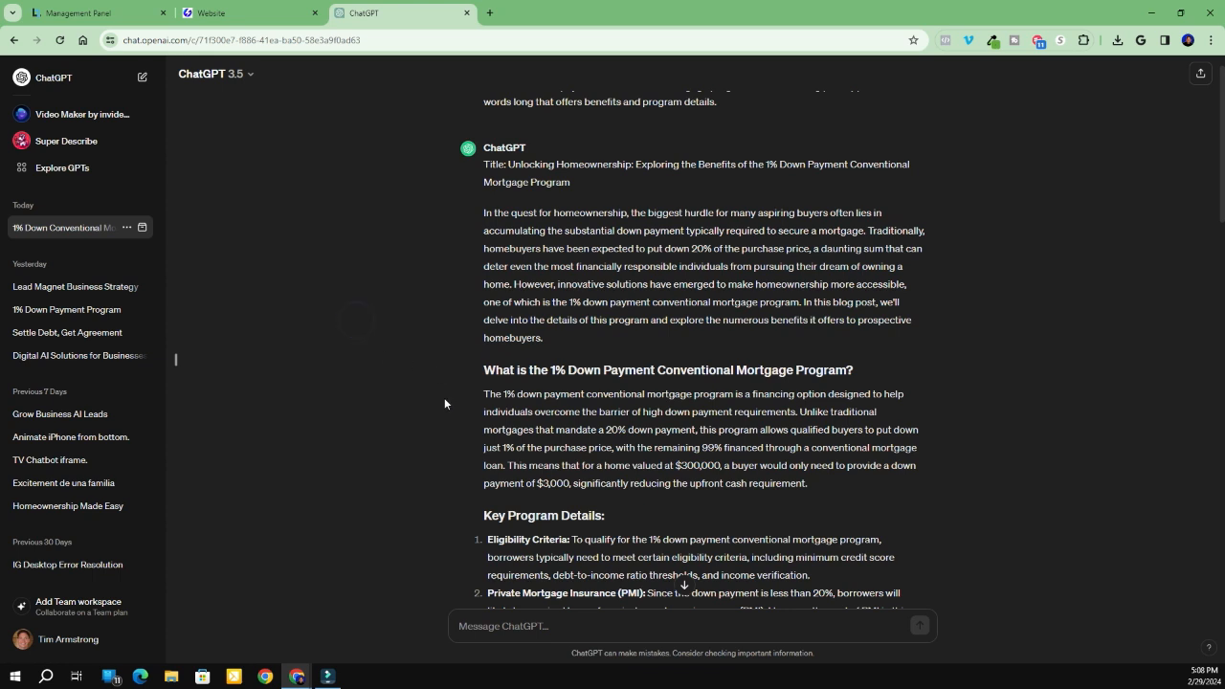
pyautogui.moveTo(485, 370); pyautogui.dragTo(773, 484)
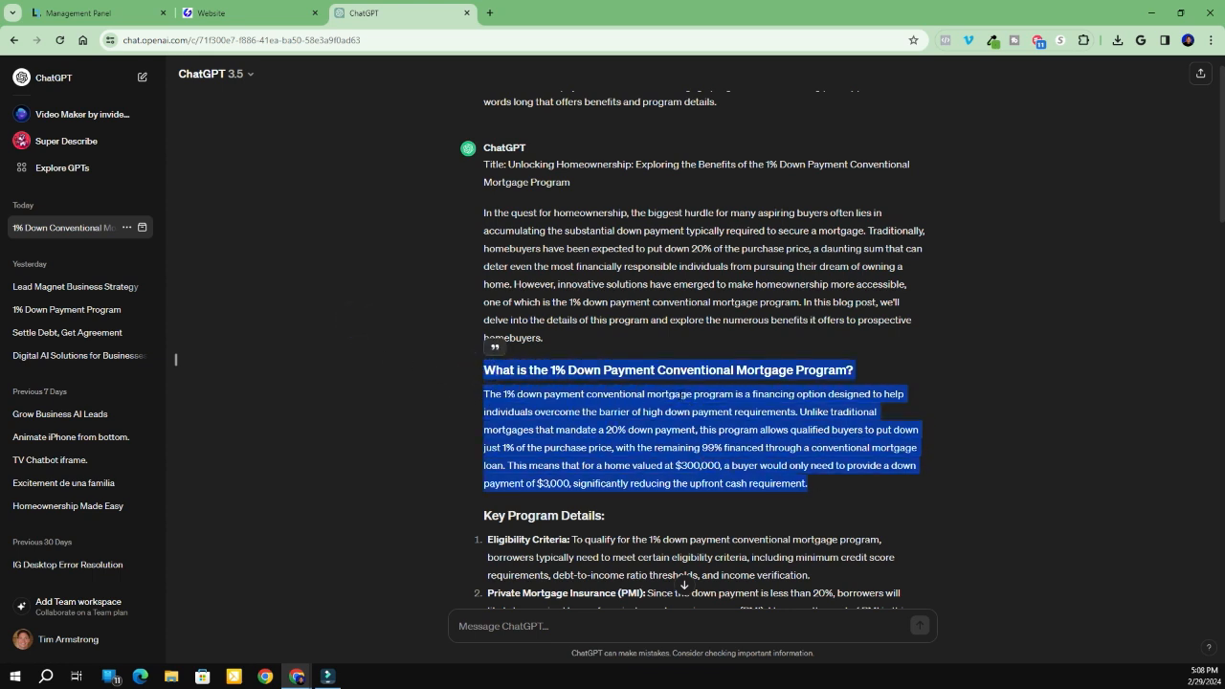
pyautogui.rightClick(675, 392)
pyautogui.click(713, 407)
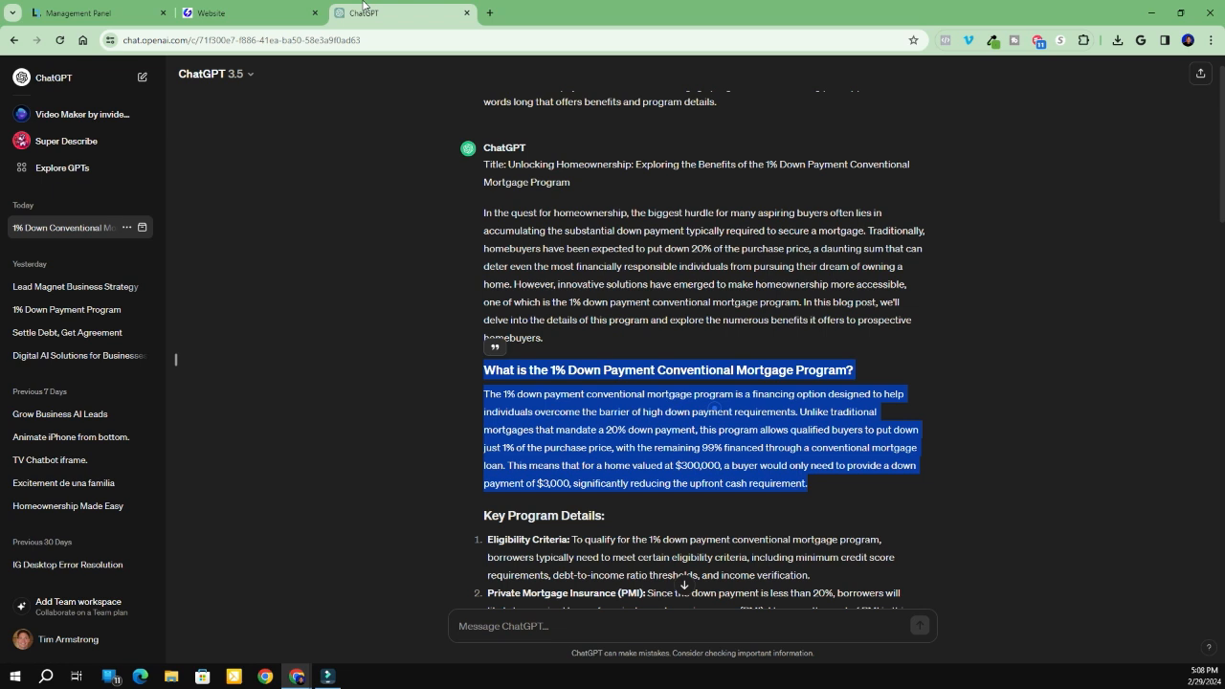
pyautogui.click(251, 14)
pyautogui.click(482, 514)
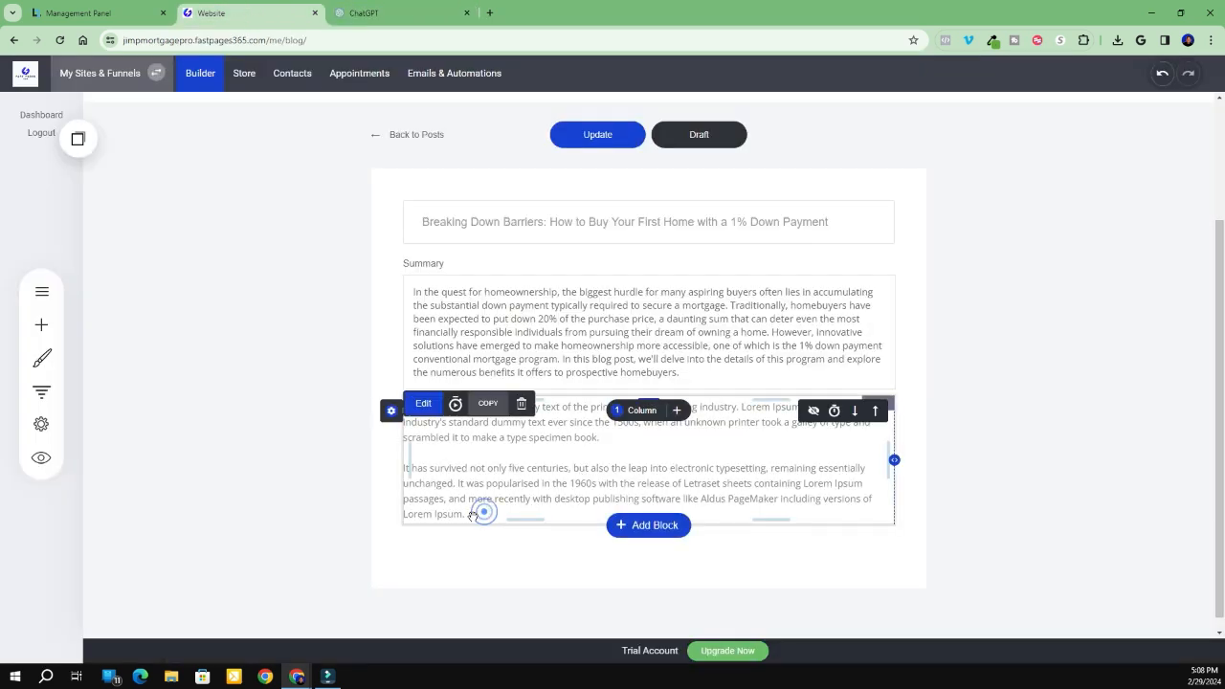
pyautogui.moveTo(467, 515); pyautogui.dragTo(398, 414)
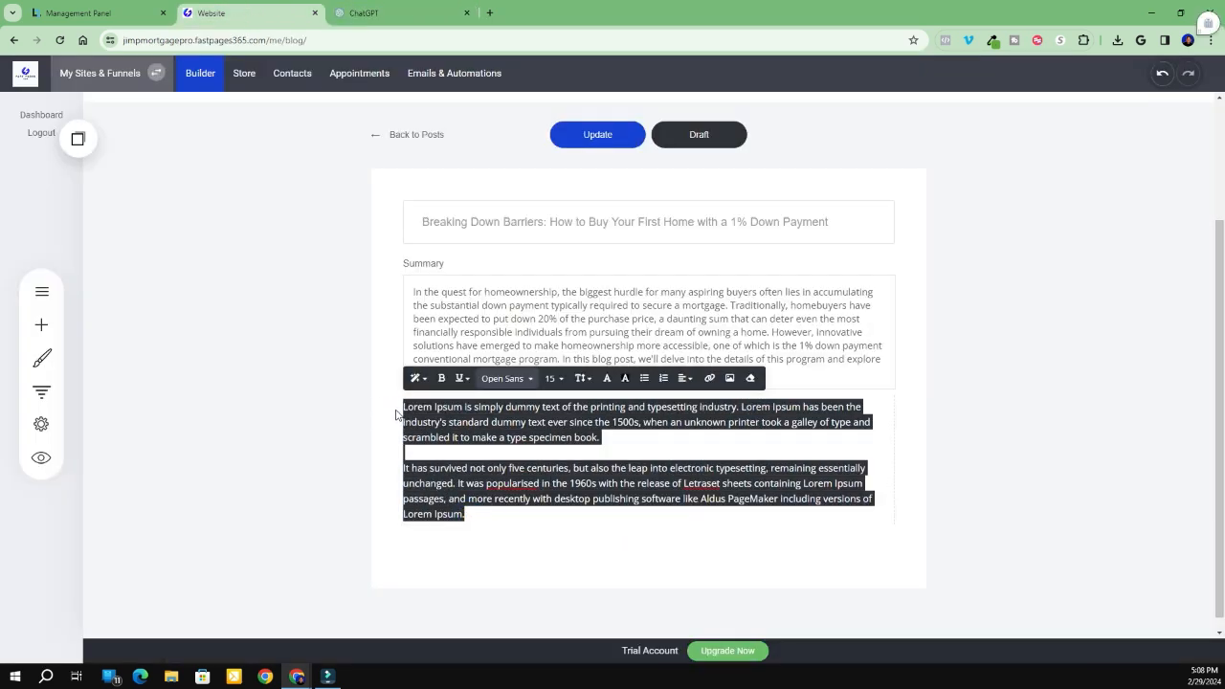
pyautogui.hotkey('ctrl', 'v')
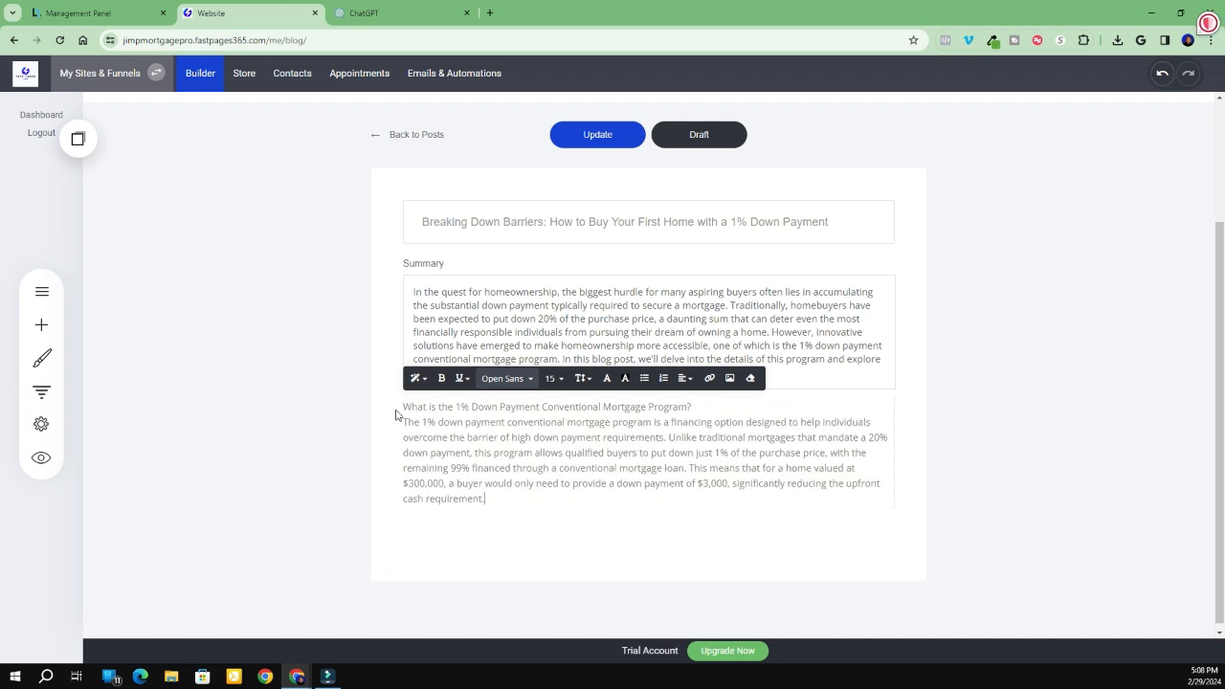
pyautogui.click(308, 460)
# Apply the Header 1 style to the body's opening heading and paste a second copy of the section at the end of the body text
pyautogui.click(713, 409)
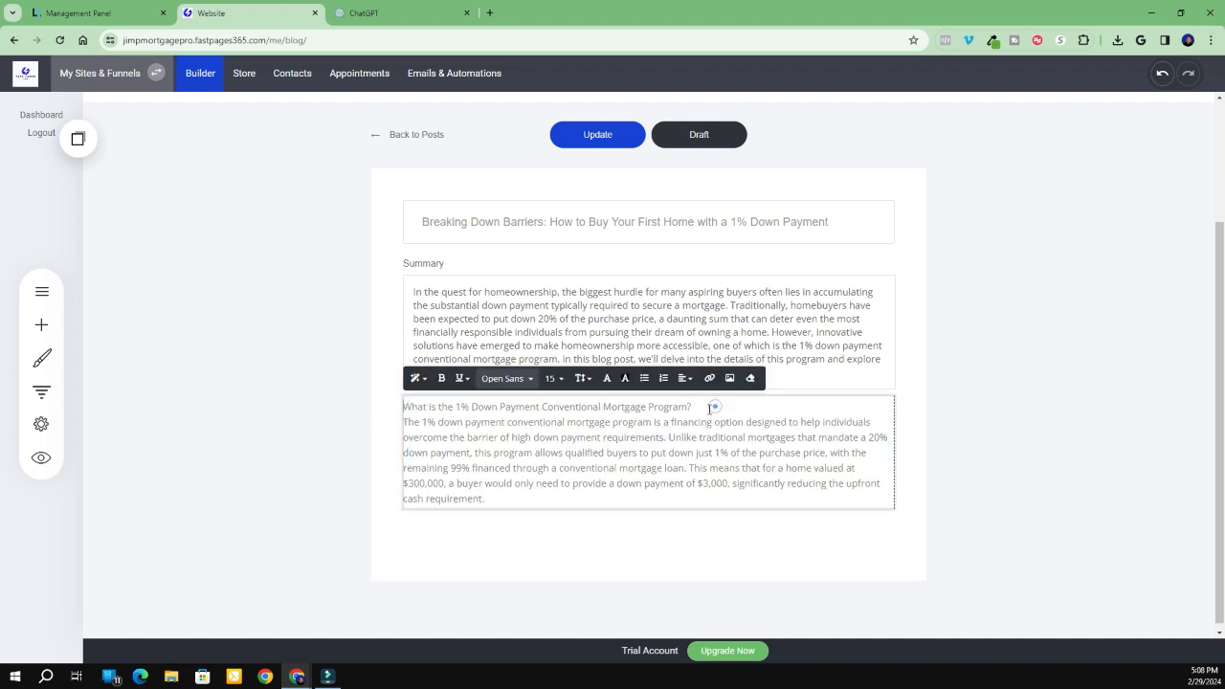
pyautogui.moveTo(711, 407); pyautogui.dragTo(426, 410)
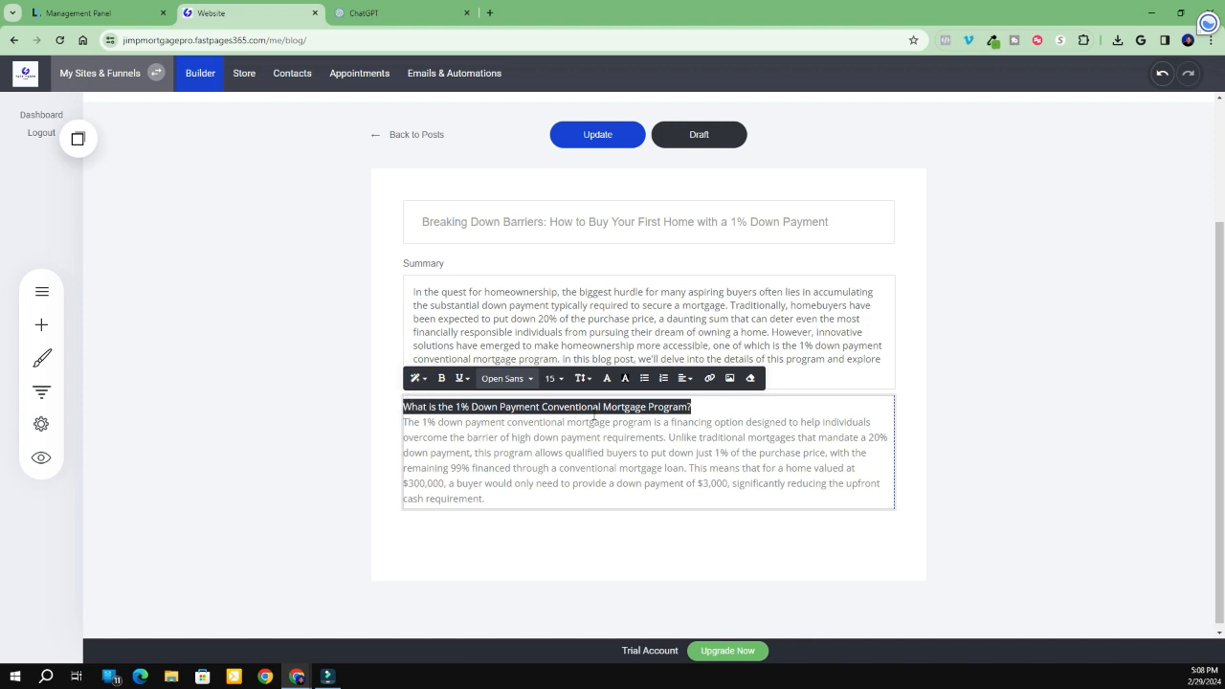
pyautogui.click(419, 379)
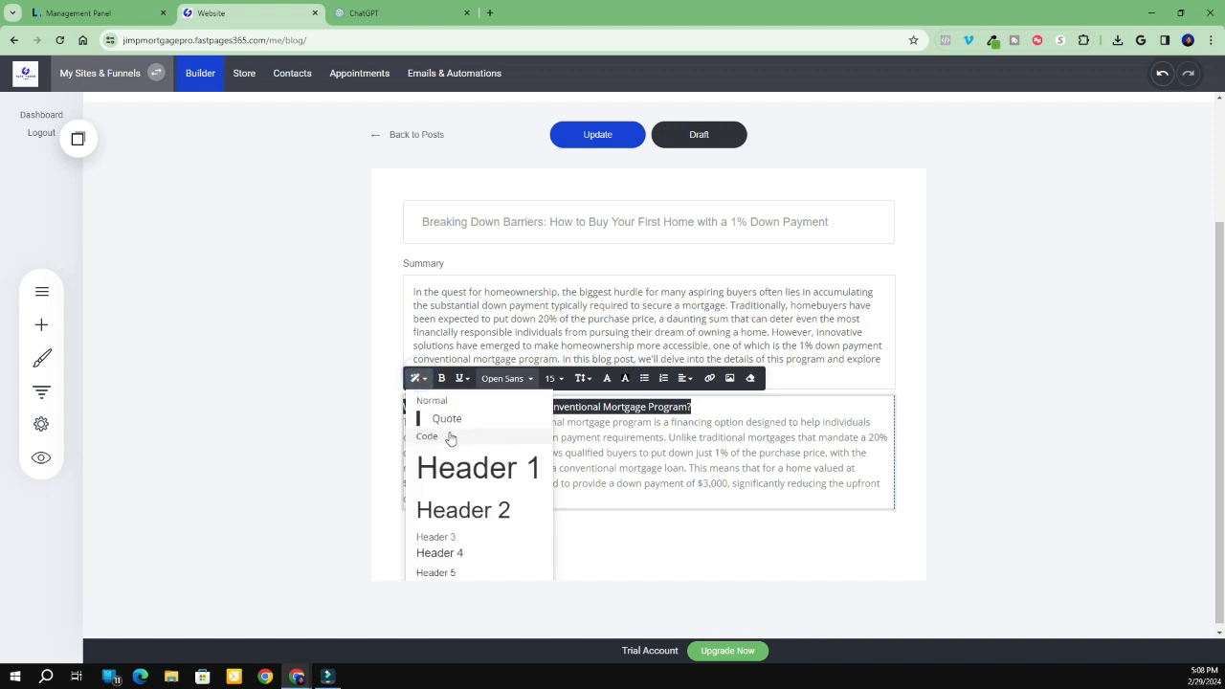
pyautogui.click(459, 467)
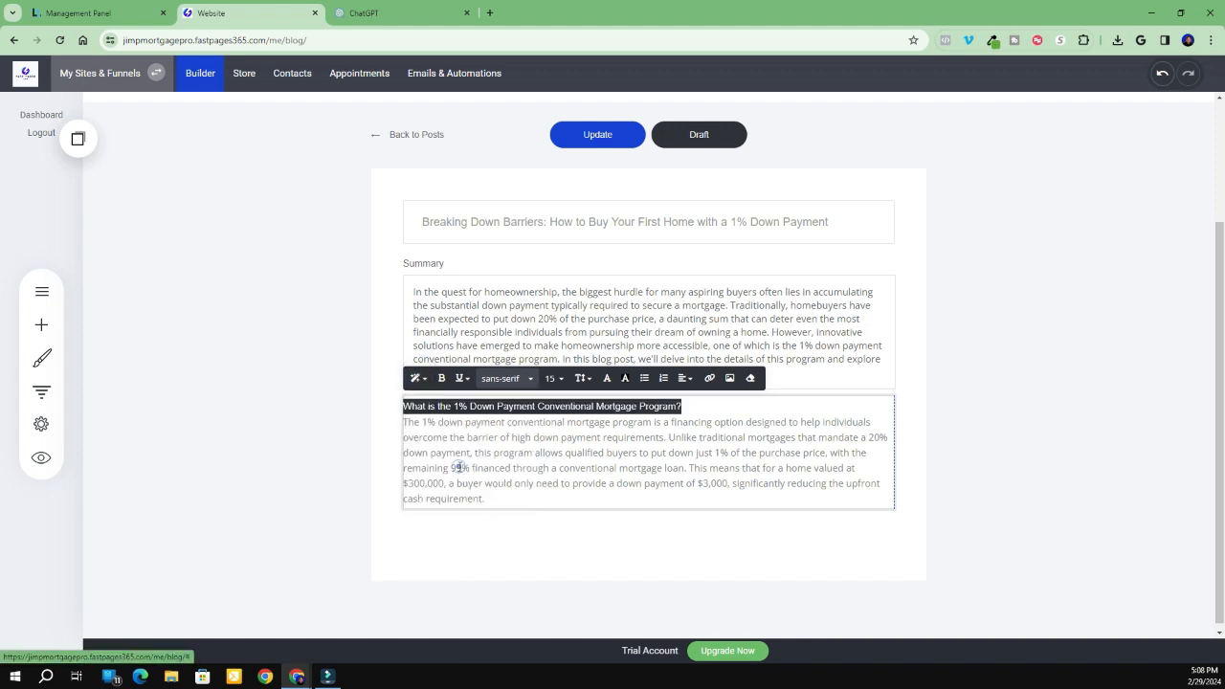
pyautogui.click(419, 379)
pyautogui.click(454, 463)
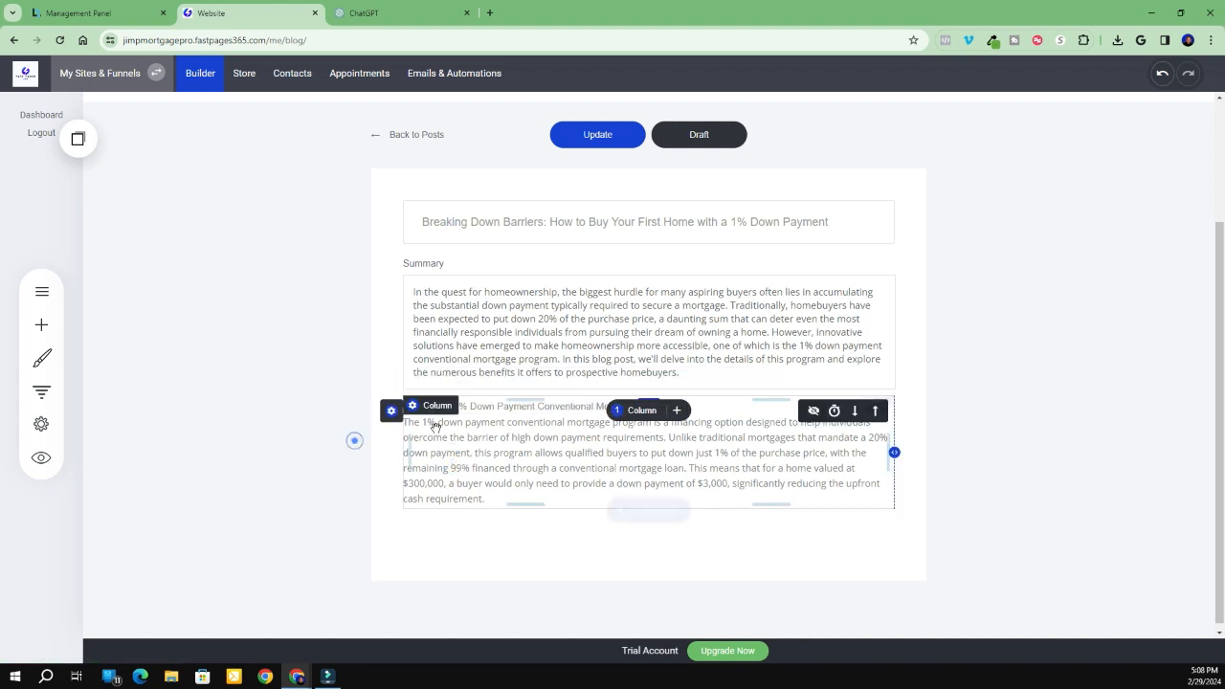
pyautogui.click(354, 440)
pyautogui.click(701, 407)
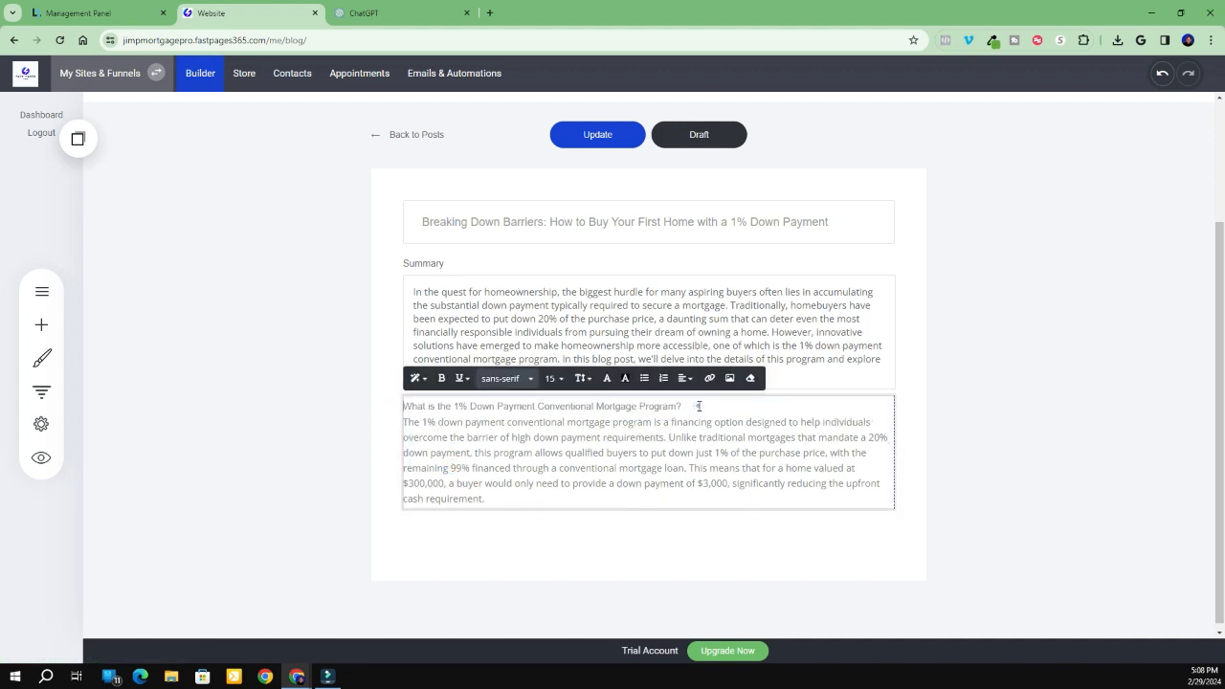
pyautogui.moveTo(699, 405); pyautogui.dragTo(390, 405)
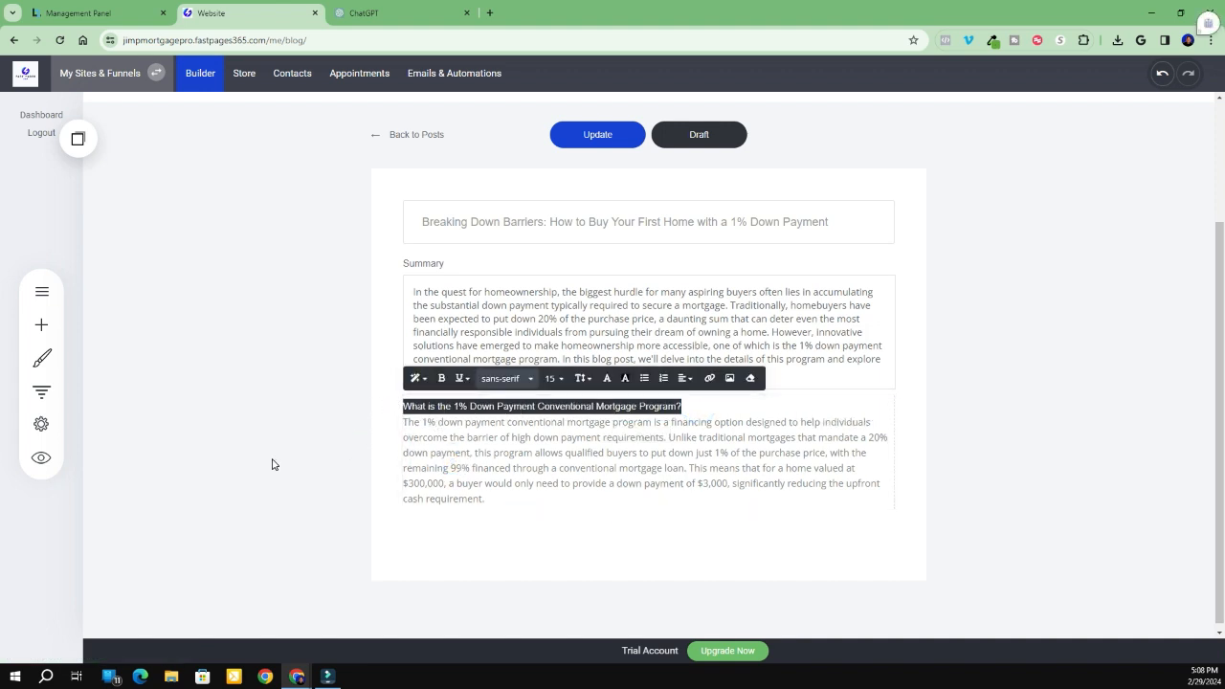
pyautogui.click(418, 454)
pyautogui.click(462, 466)
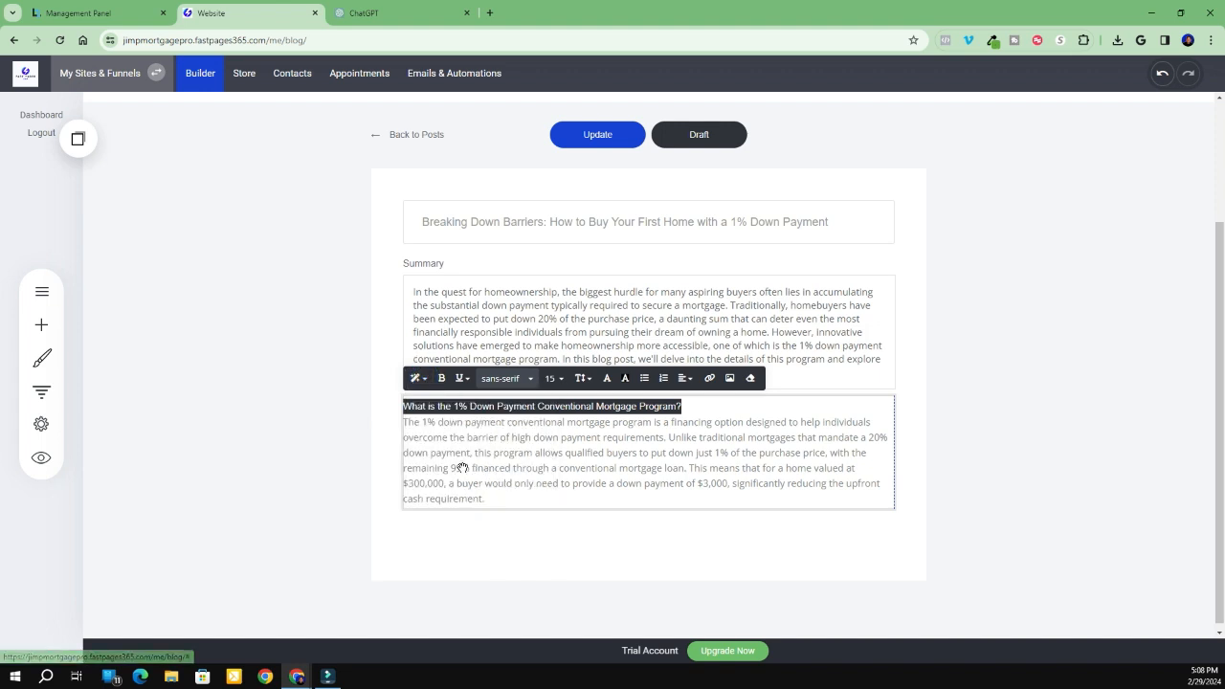
pyautogui.hotkey('ctrl', 'v')
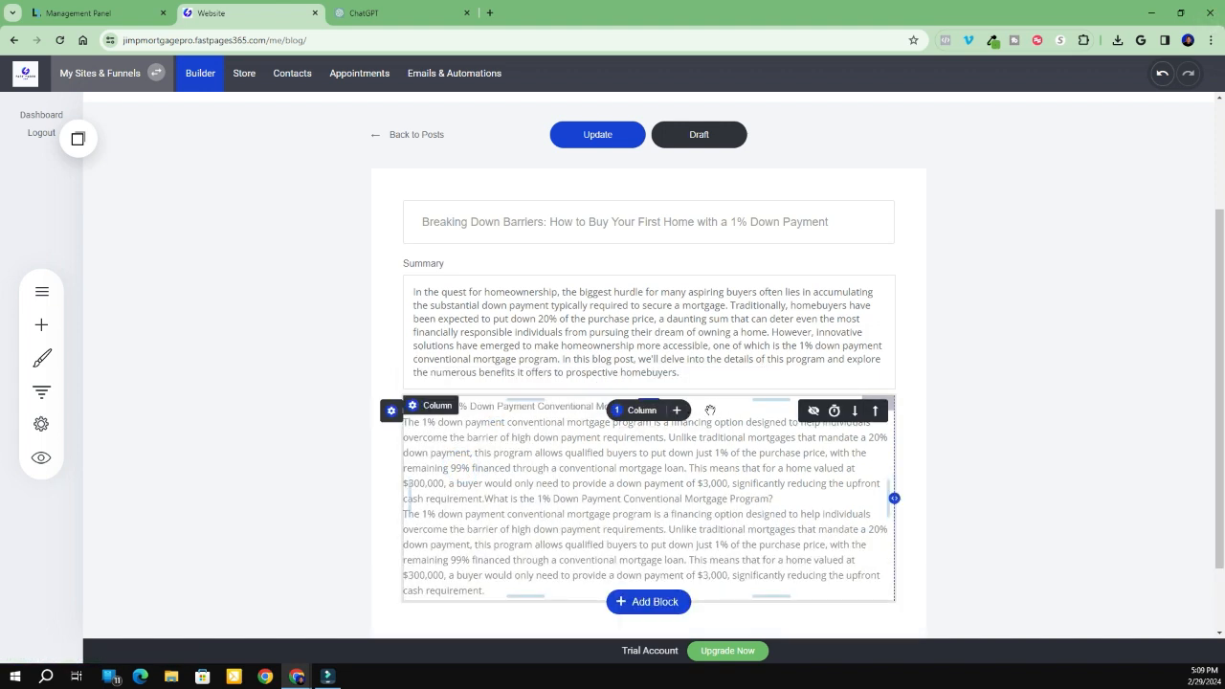
# Make the opening heading "What is the 1% Down Payment Conventional Mortgage Program?" bold and set its font size to 20
pyautogui.click(711, 406)
pyautogui.moveTo(711, 406); pyautogui.dragTo(409, 404)
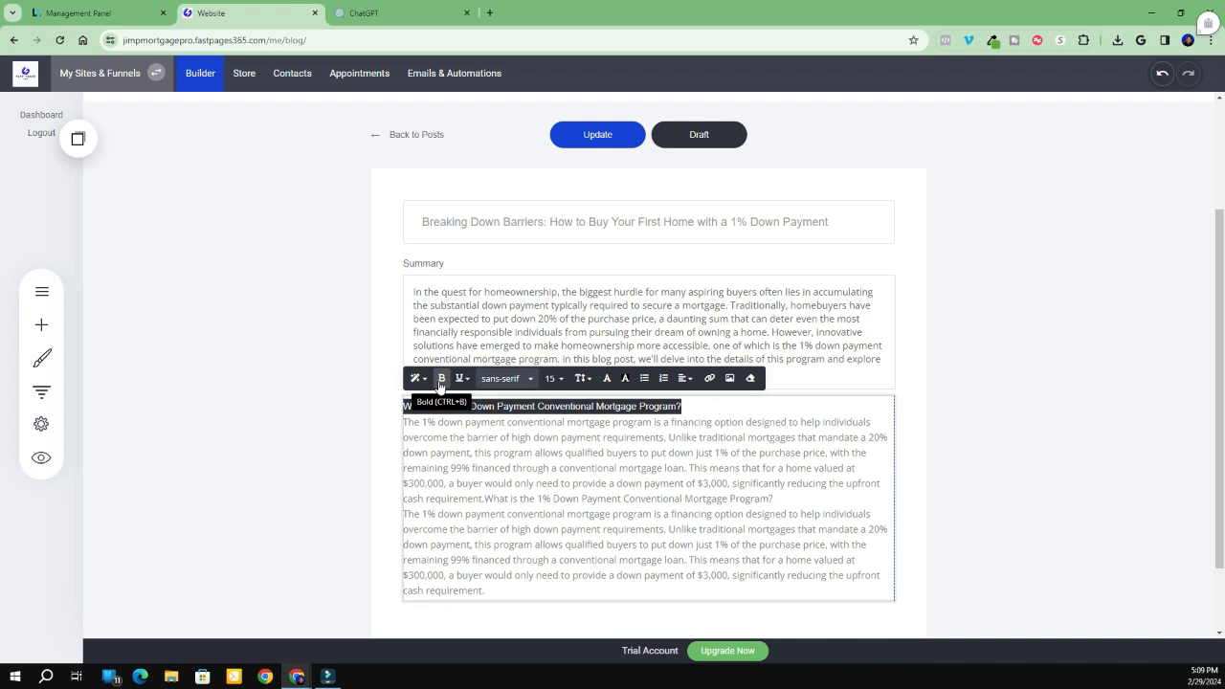
pyautogui.click(441, 378)
pyautogui.click(555, 379)
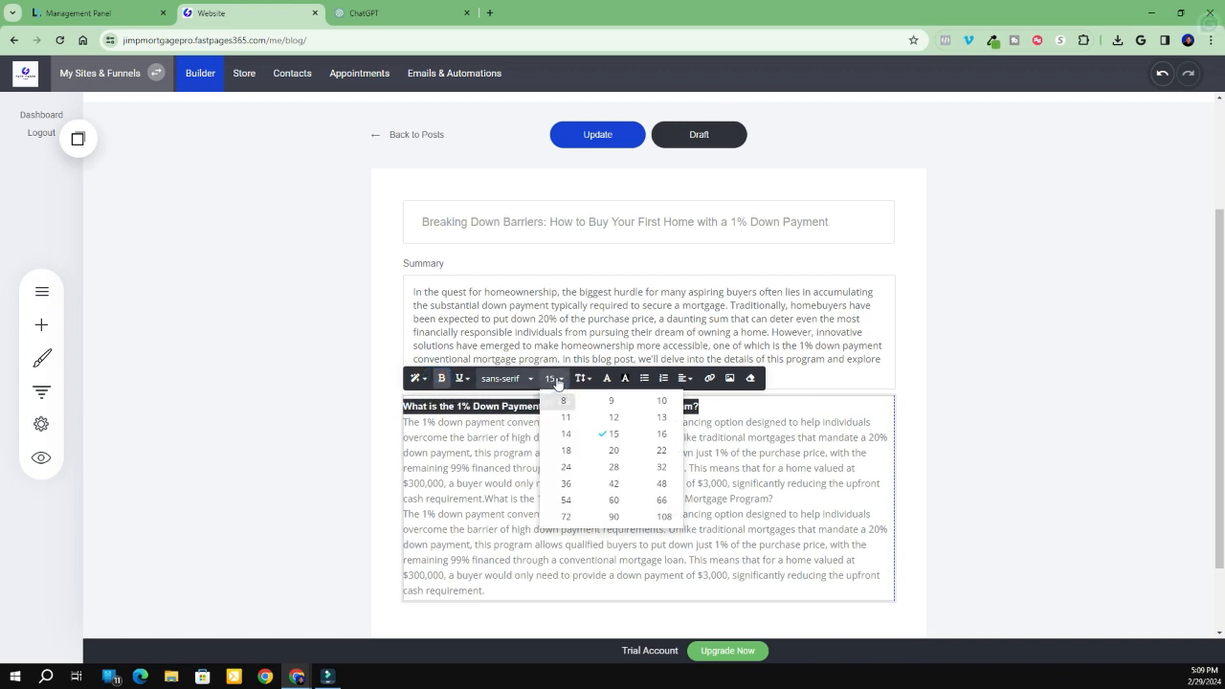
pyautogui.click(615, 451)
pyautogui.click(328, 485)
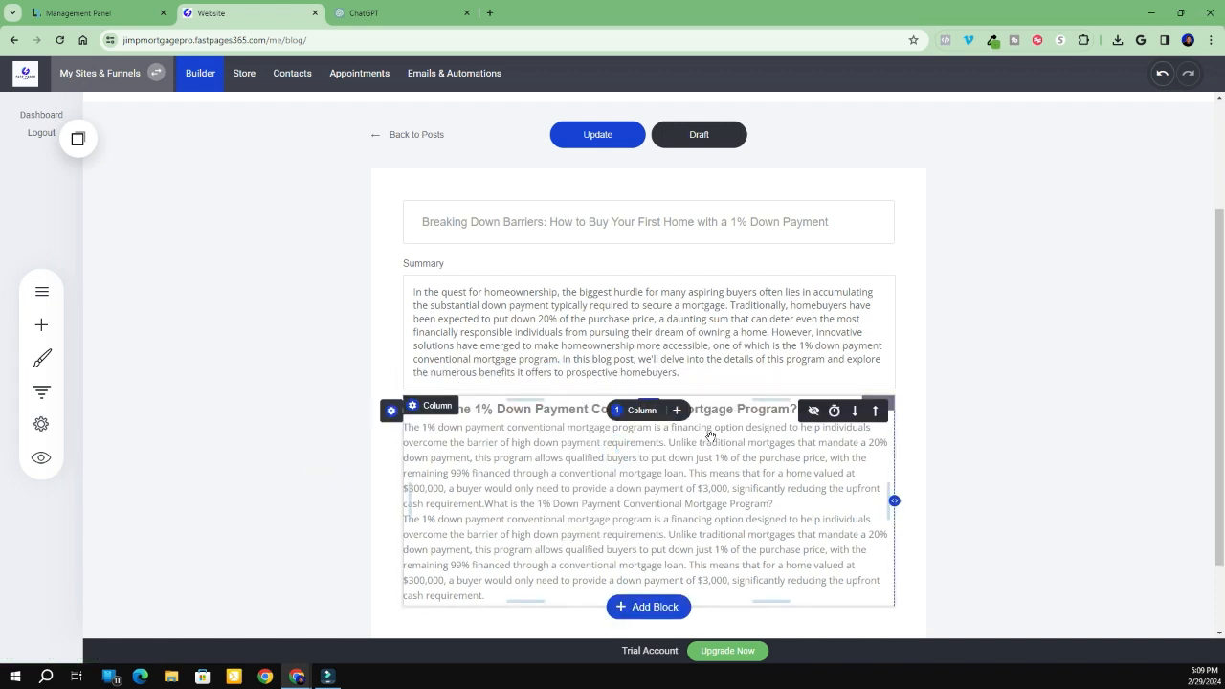
# Try a tighter line height on the summary paragraph and return it to 1.4
pyautogui.tripleClick(562, 331)
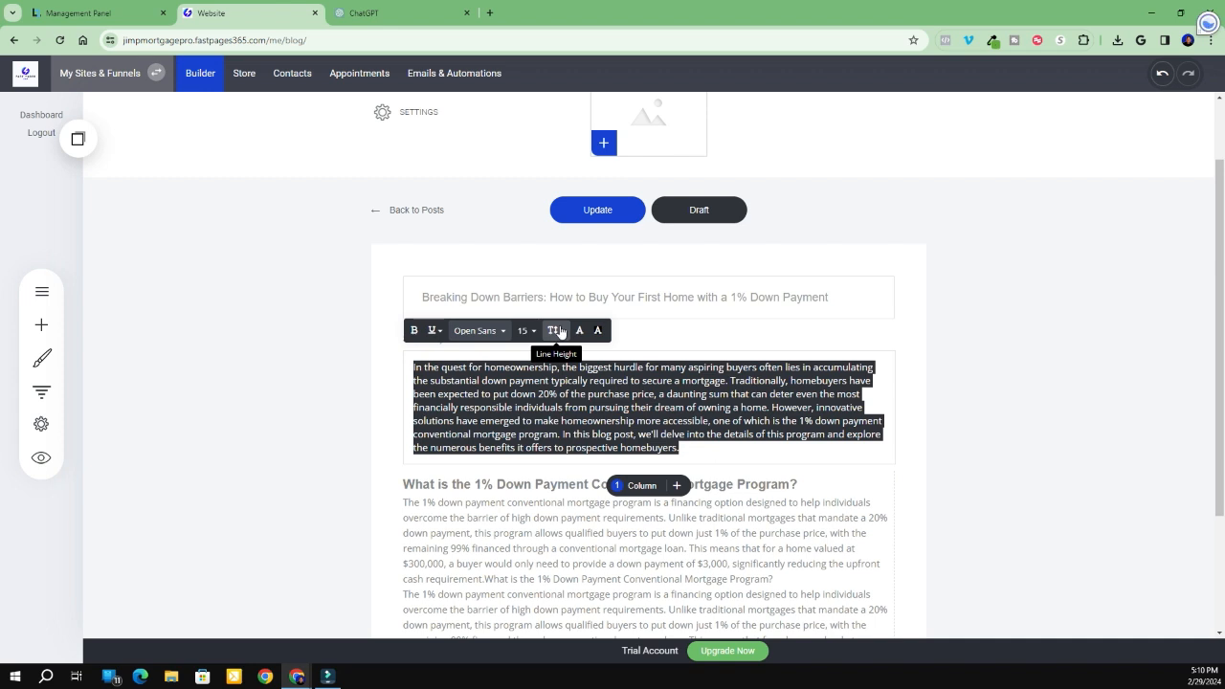
pyautogui.click(562, 331)
pyautogui.click(576, 392)
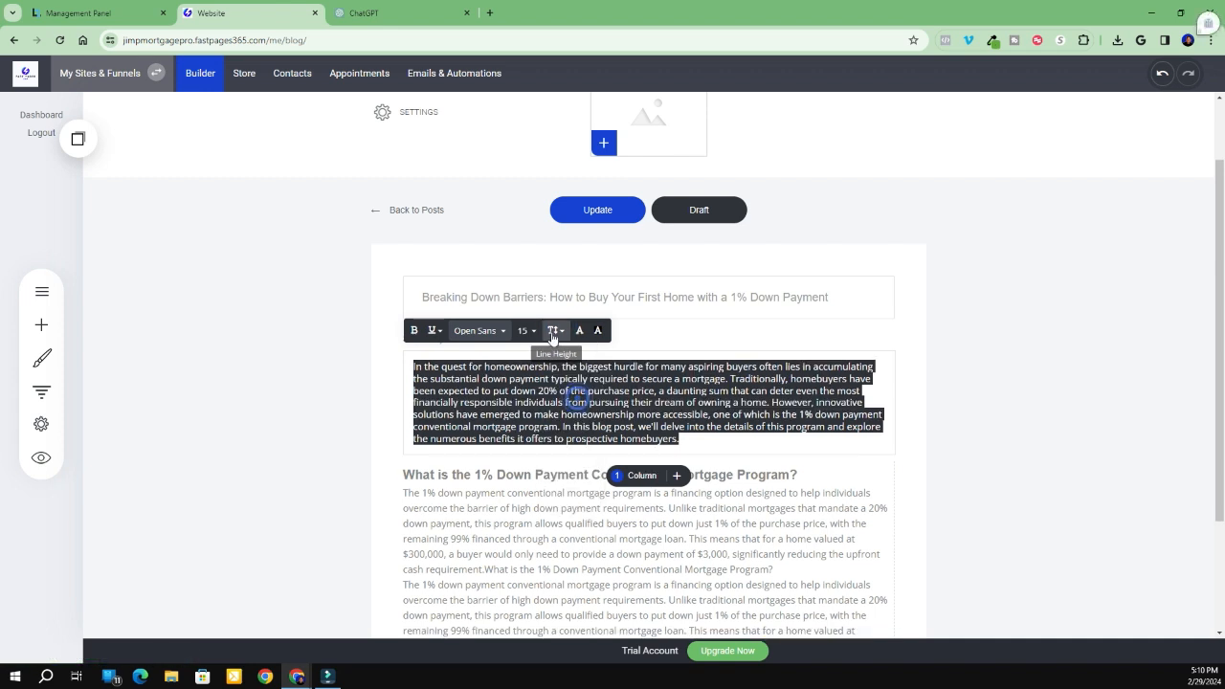
pyautogui.click(554, 333)
pyautogui.click(569, 427)
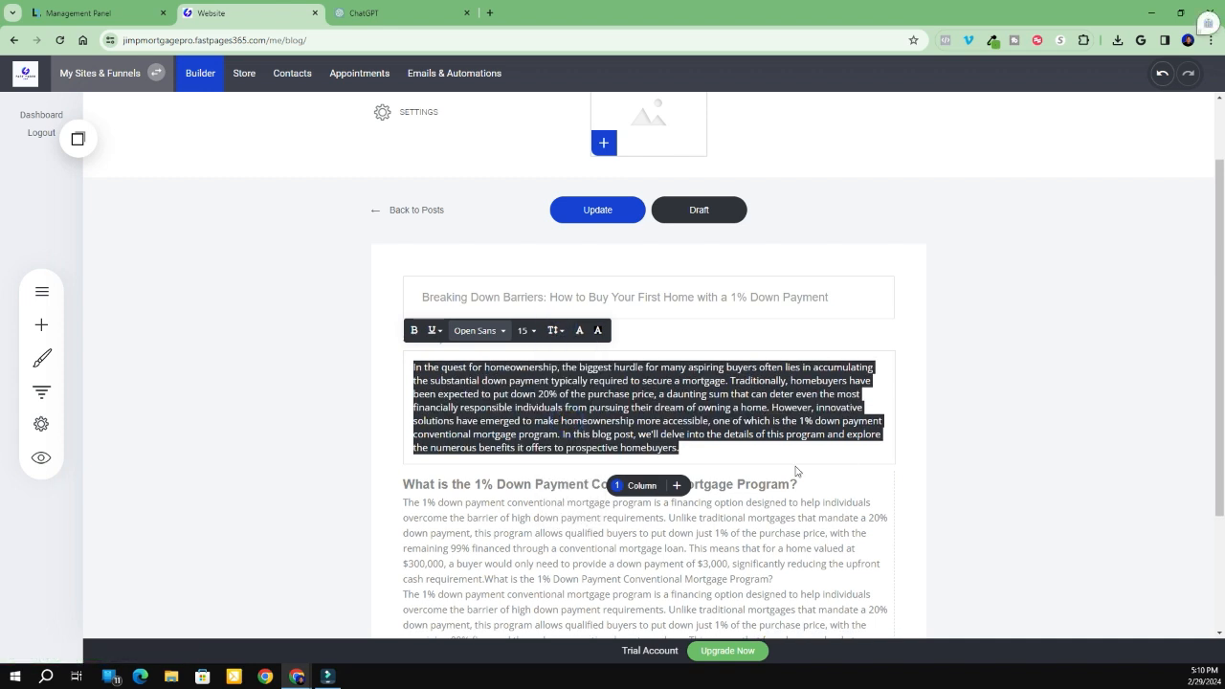
pyautogui.click(1034, 419)
# Set the line height of the whole summary paragraph to 1.5
pyautogui.click(685, 446)
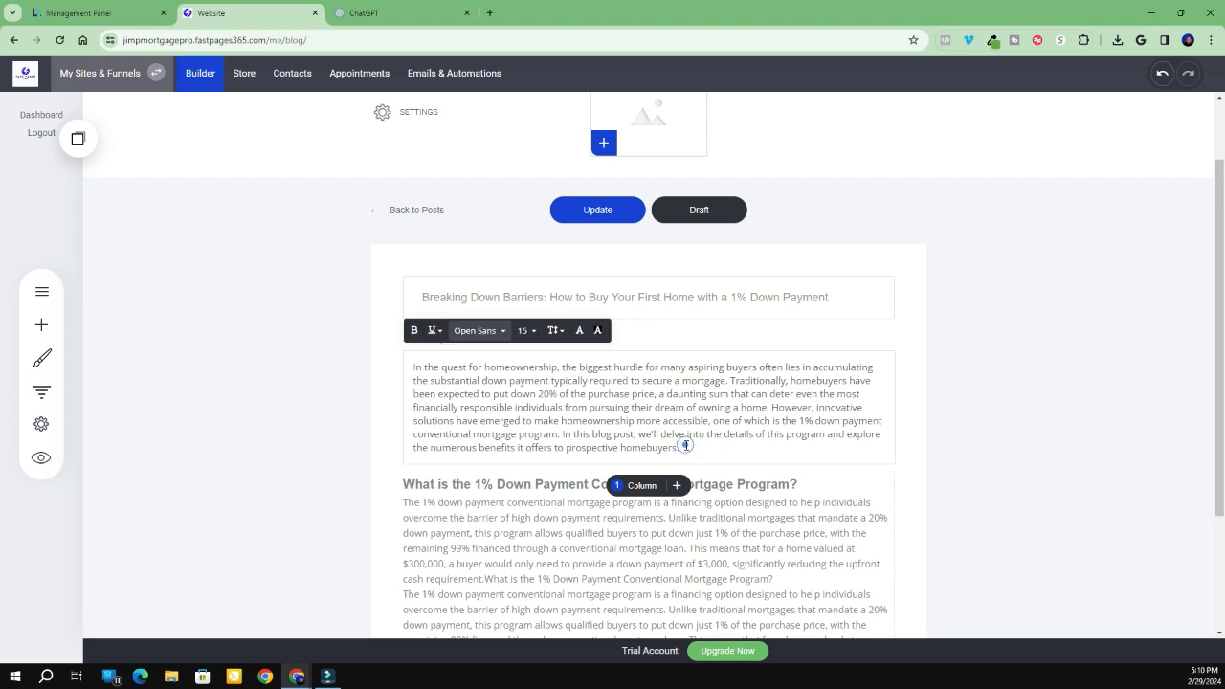
pyautogui.moveTo(684, 446); pyautogui.dragTo(412, 366)
pyautogui.click(553, 331)
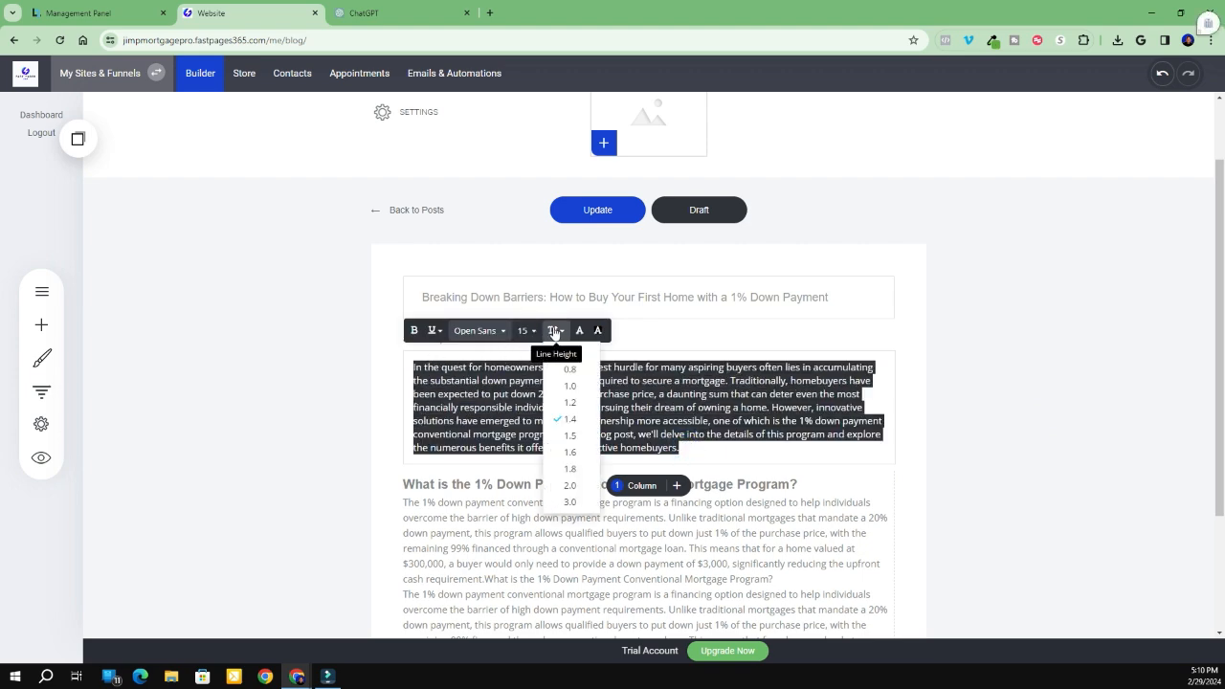
pyautogui.click(569, 438)
pyautogui.click(1003, 367)
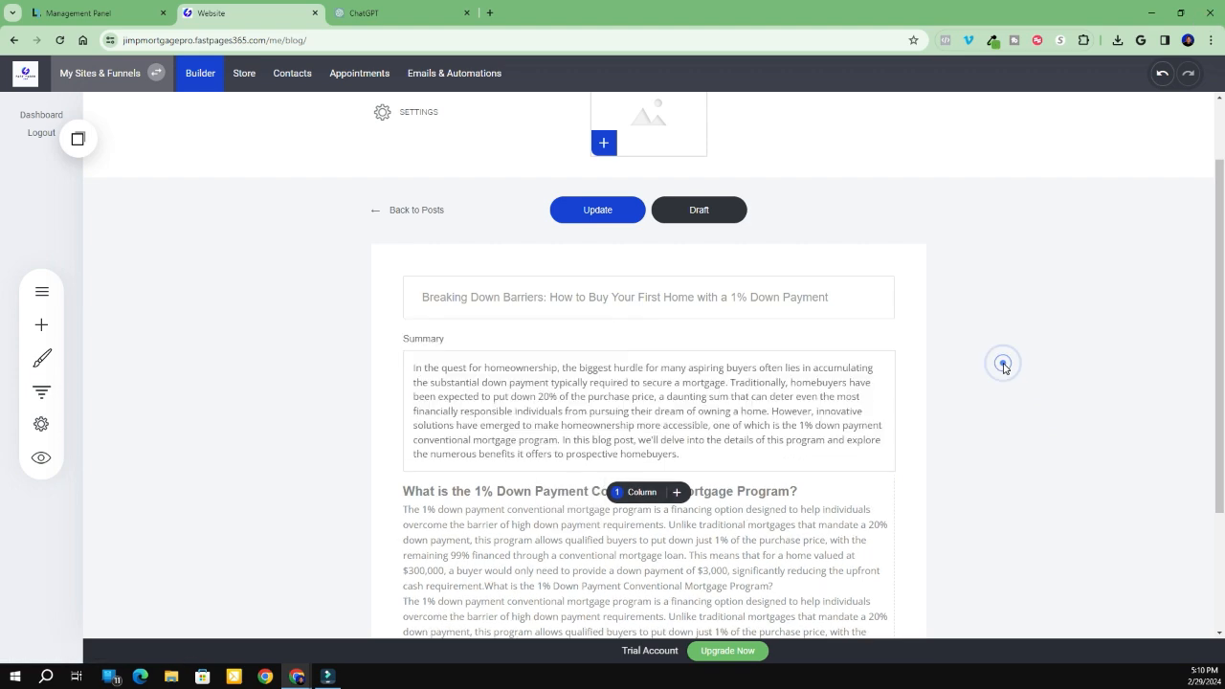
# Insert one blank line after the repeated question "What is the 1% Down Payment Conventional Mortgage Program?" within the body text
pyautogui.scroll(-2, 998, 368)
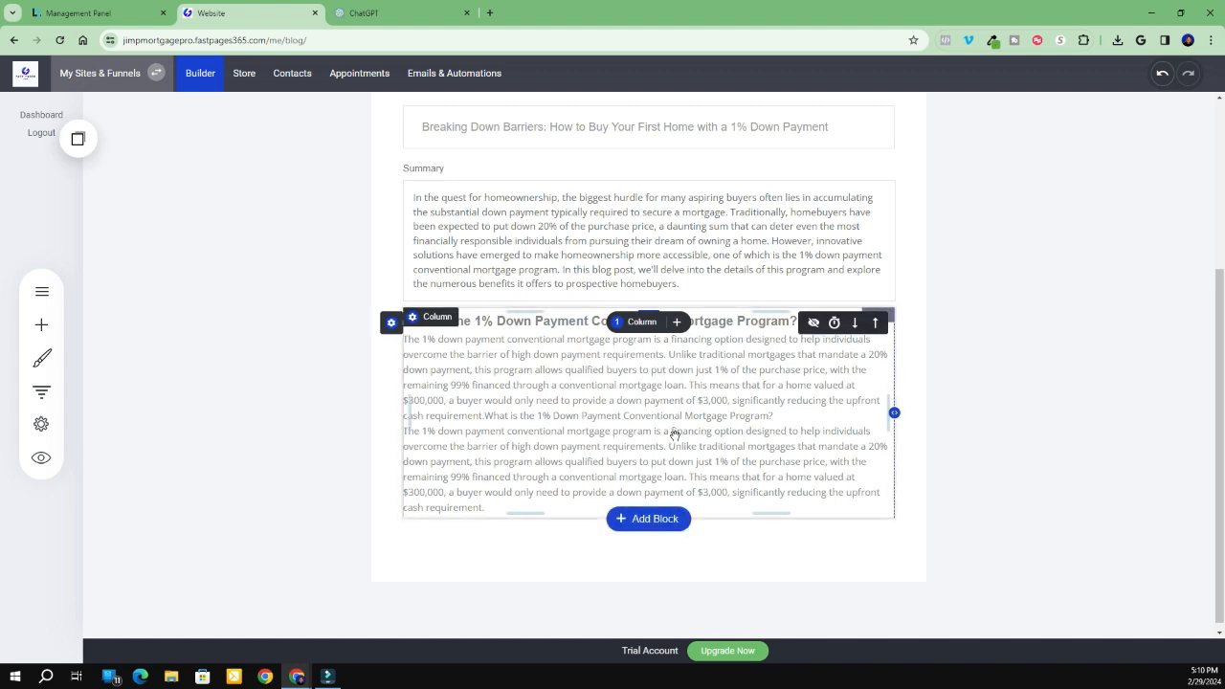
pyautogui.click(778, 414)
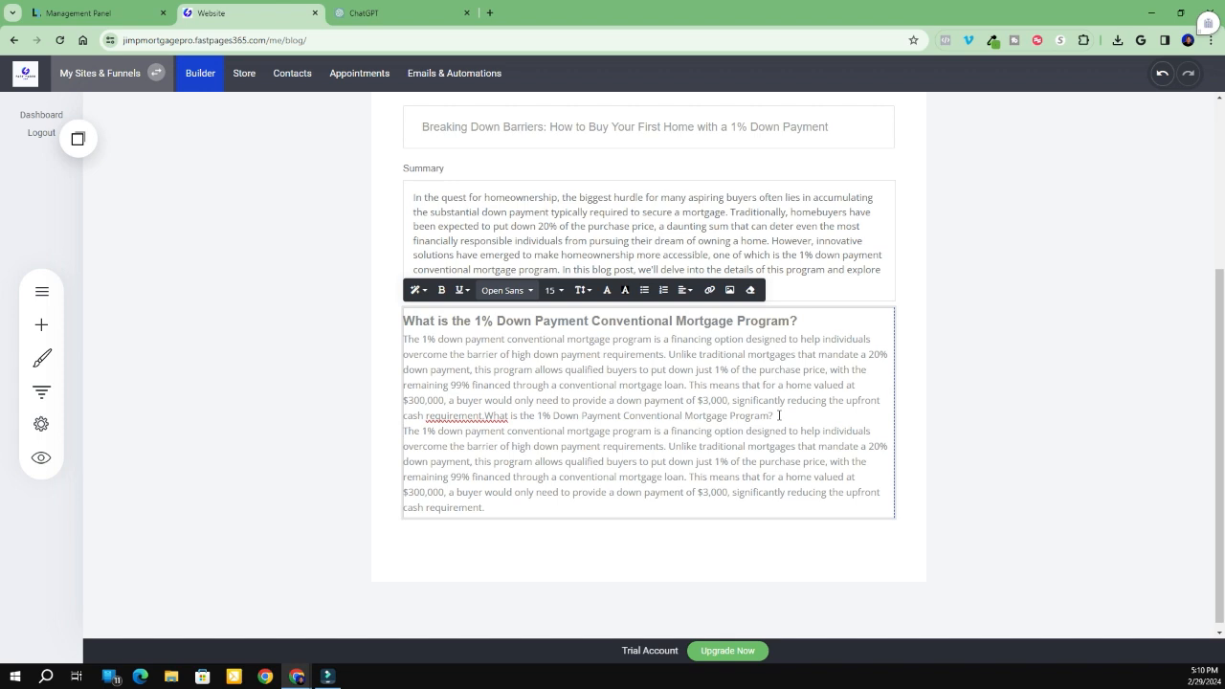
pyautogui.press('Return')
pyautogui.press('Return')
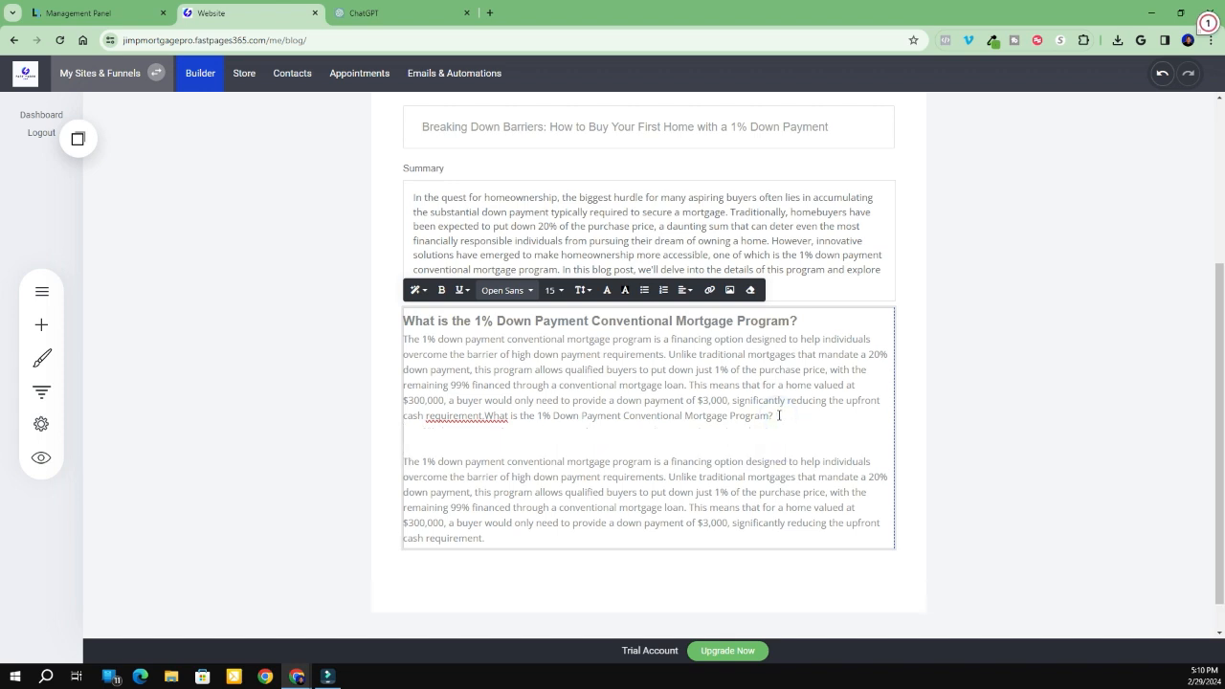
pyautogui.press('BackSpace')
pyautogui.press('BackSpace')
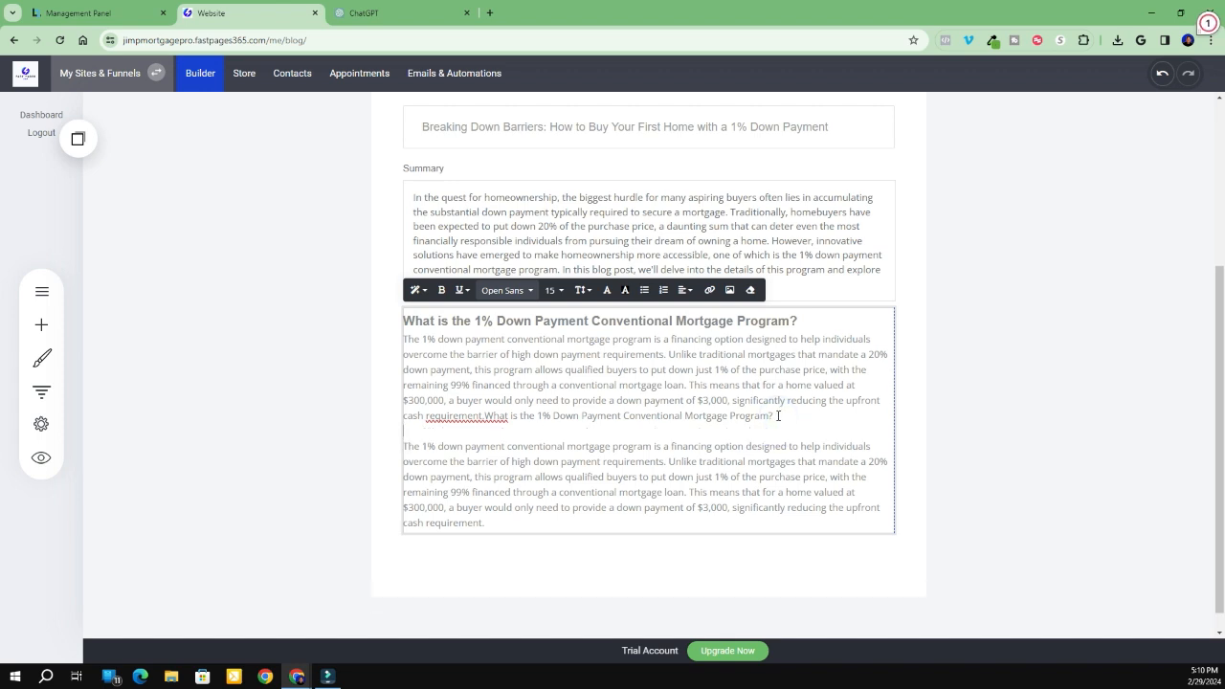
pyautogui.press('Return')
# Correct the run-together words "requirement.What" in the body text to the spelling suggestion "requirement. What"
pyautogui.rightClick(473, 421)
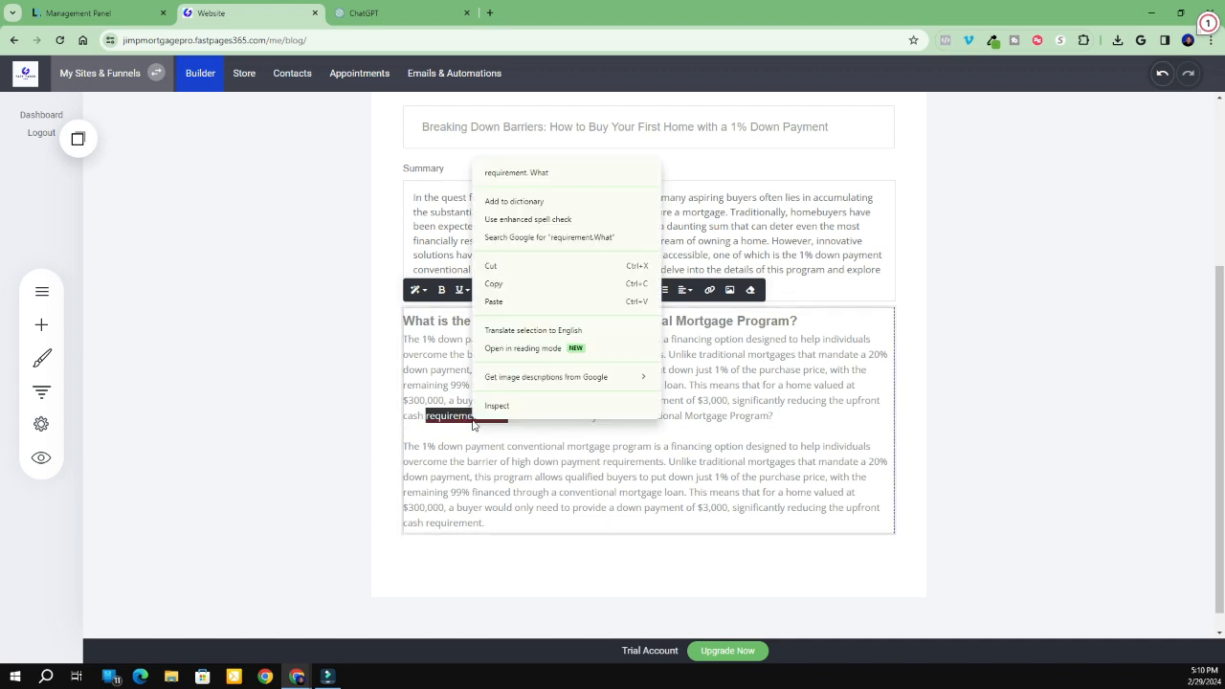
pyautogui.click(532, 172)
pyautogui.click(248, 471)
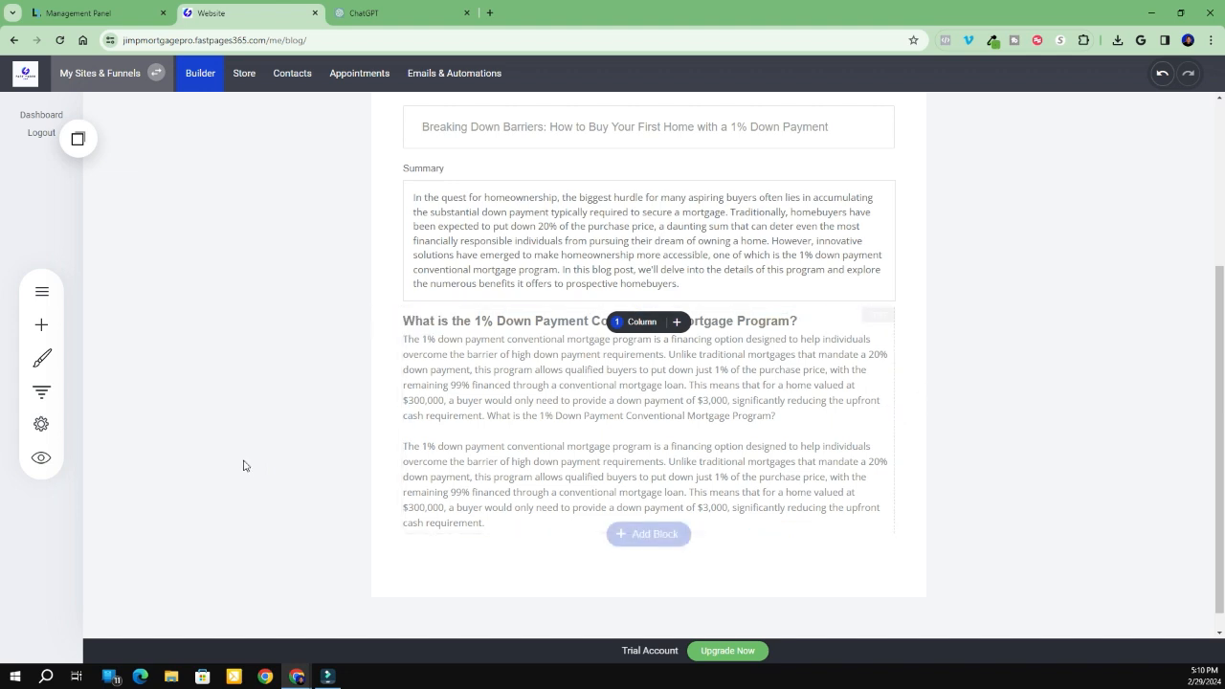
# Examine the Key Program Details and Benefits sections of the ChatGPT article
pyautogui.scroll(-1, 709, 542)
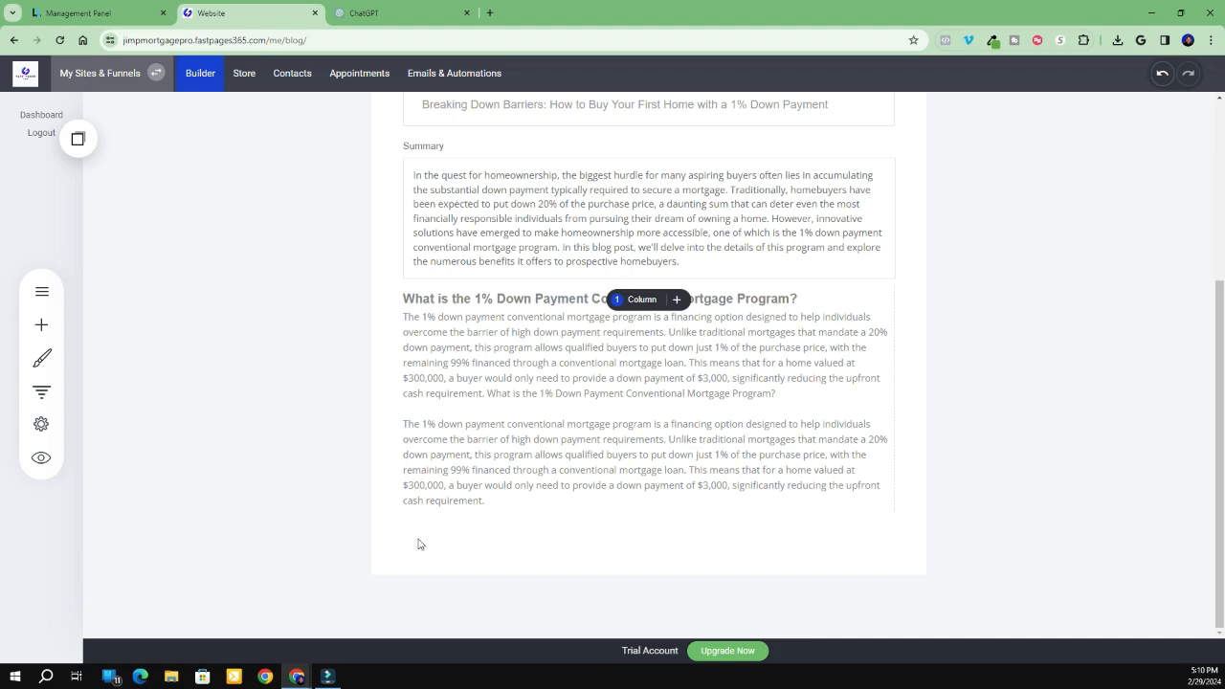
pyautogui.click(367, 12)
pyautogui.scroll(-2, 404, 341)
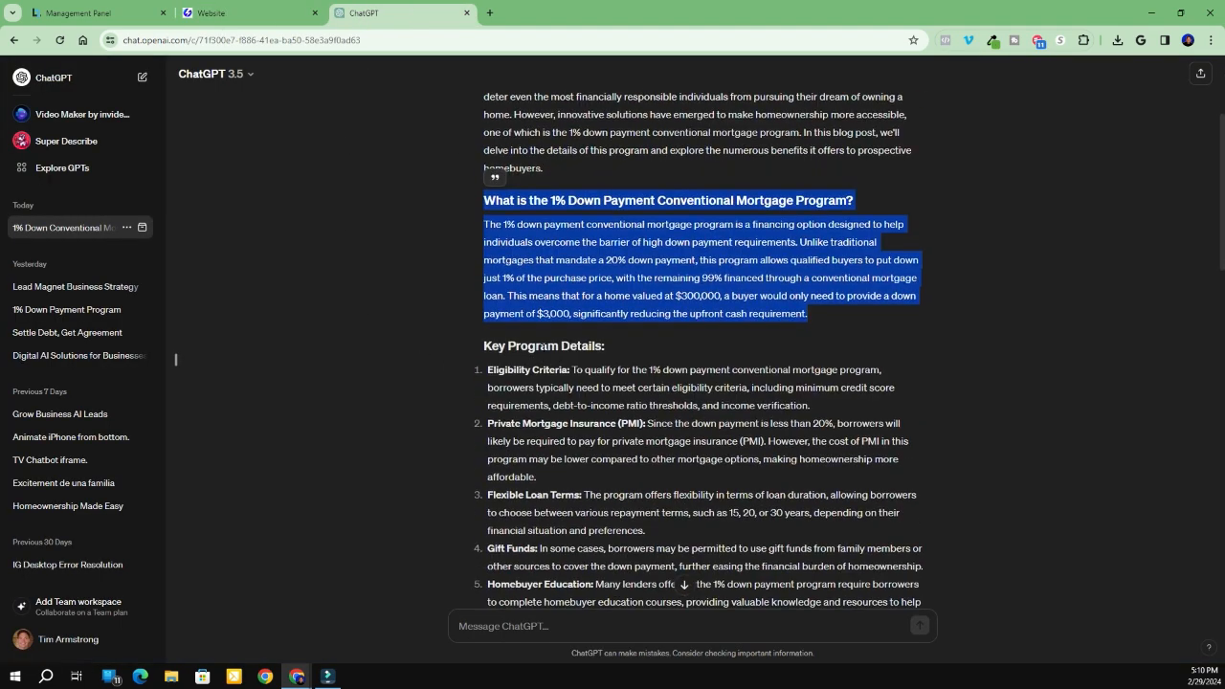
pyautogui.scroll(-2, 558, 382)
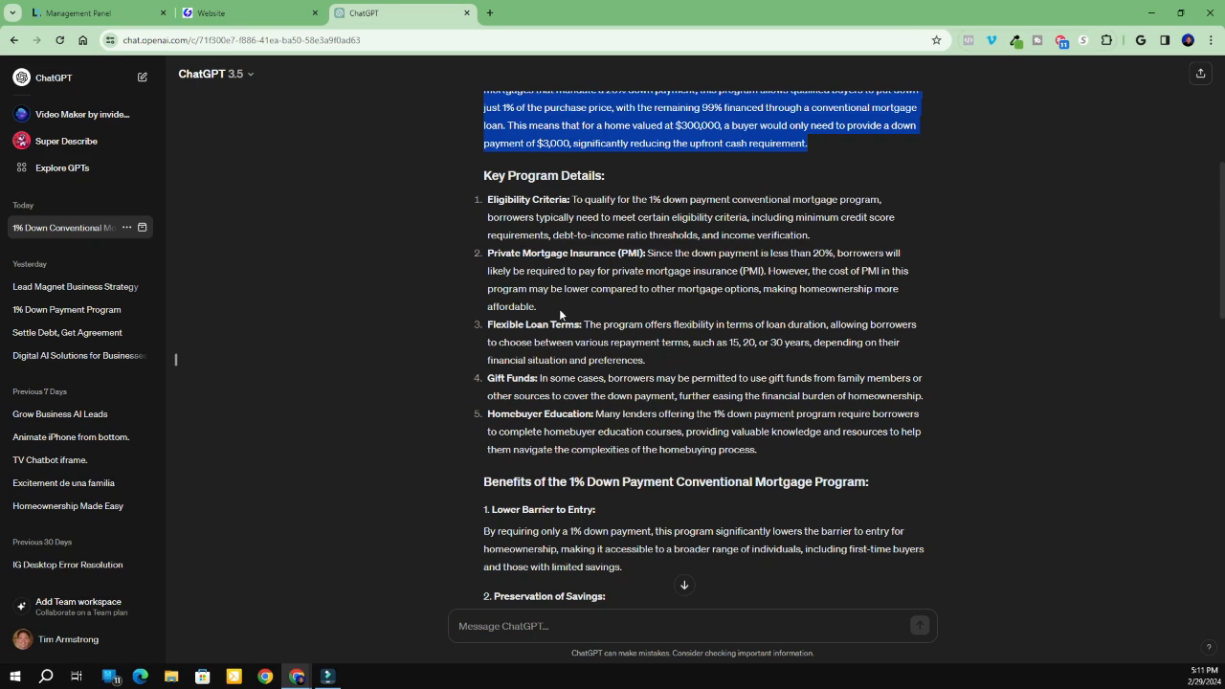
# Add the Image & Text block with the laptop photo and "Header Example Title" below the body text of the website blog post
pyautogui.click(239, 19)
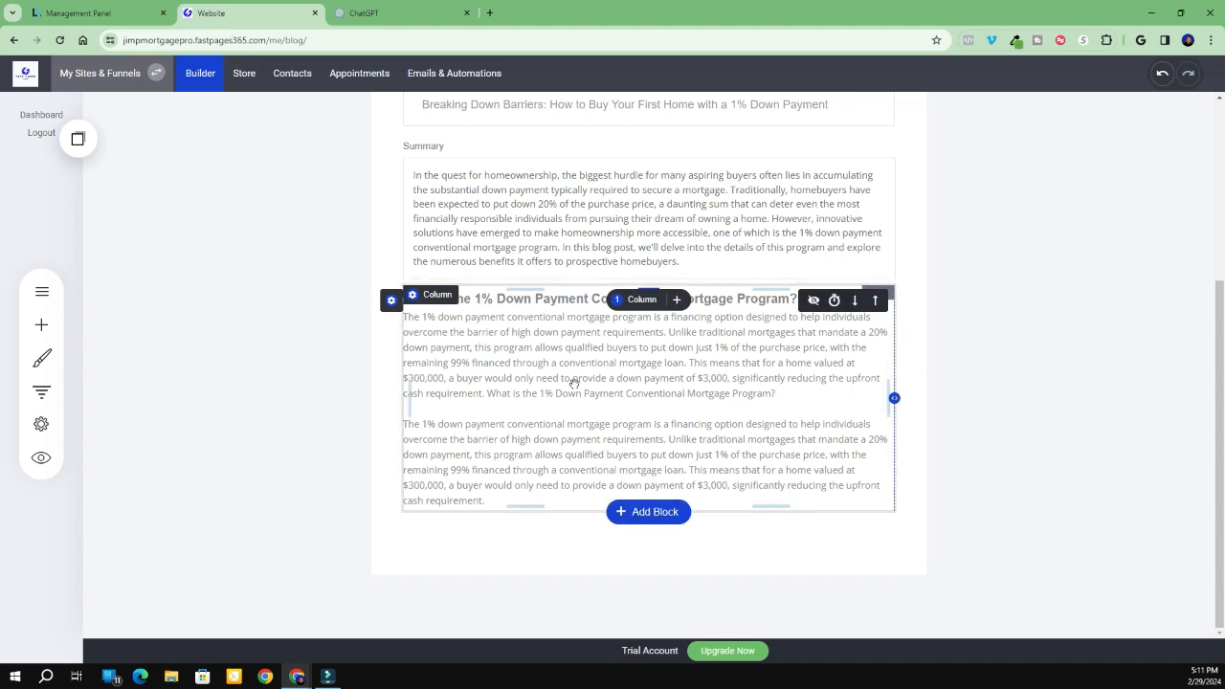
pyautogui.click(643, 515)
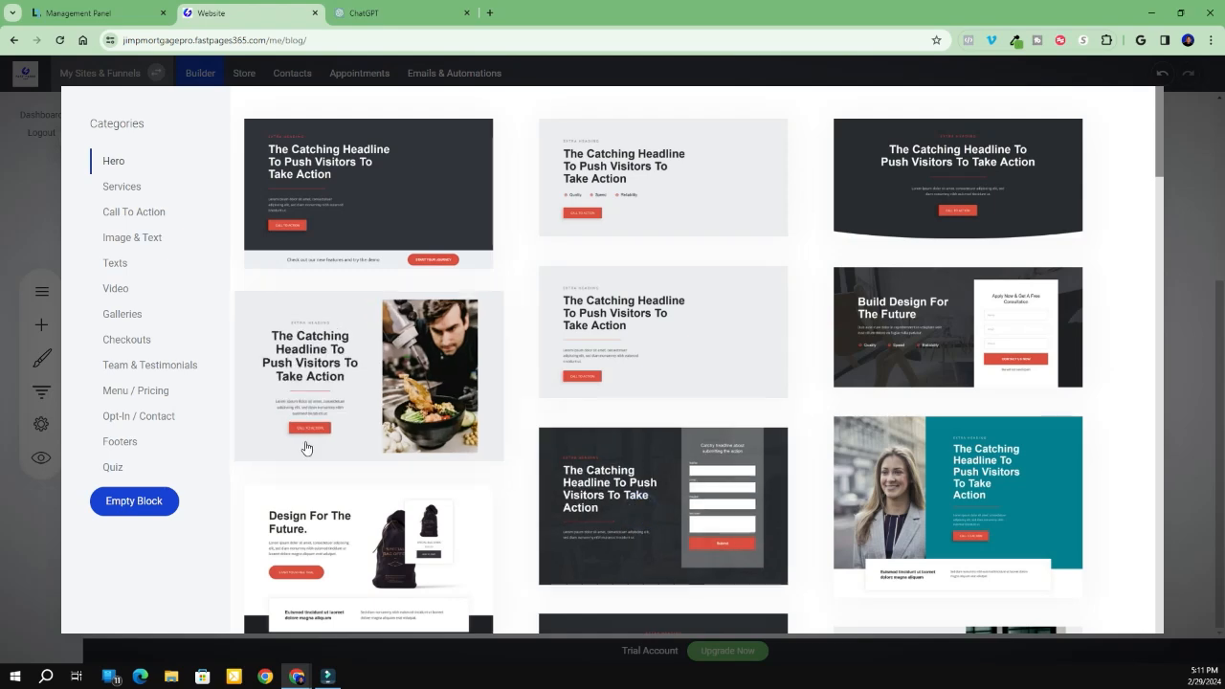
pyautogui.click(136, 241)
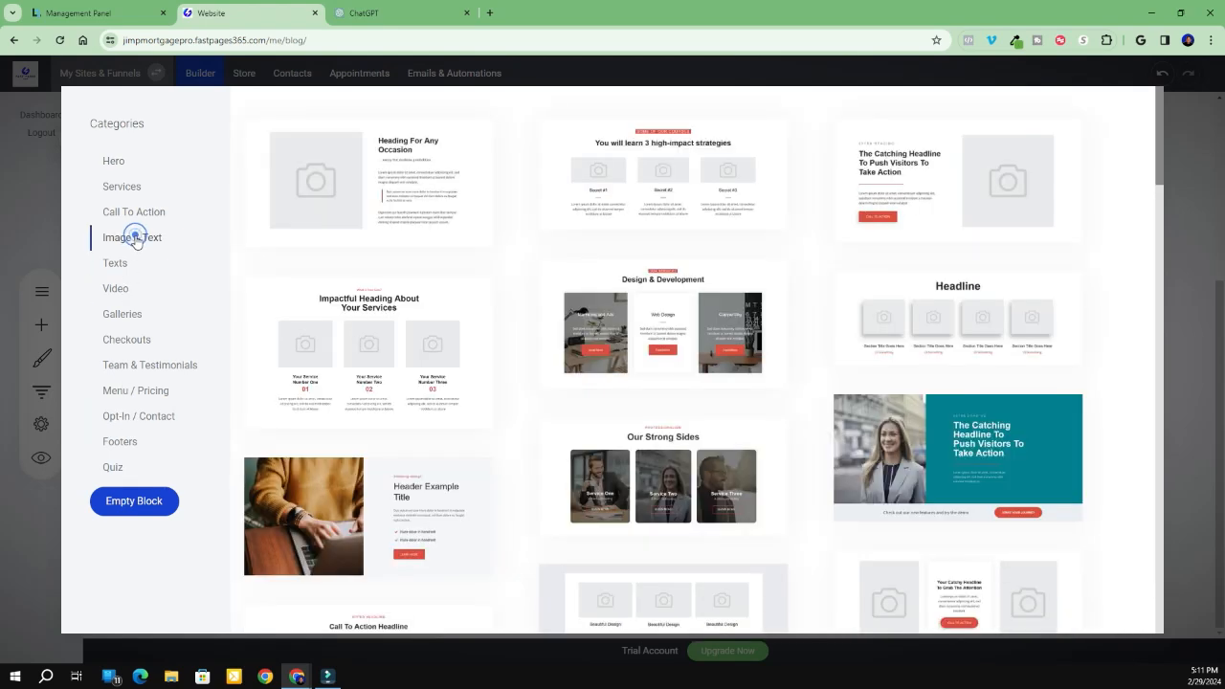
pyautogui.scroll(-2, 451, 370)
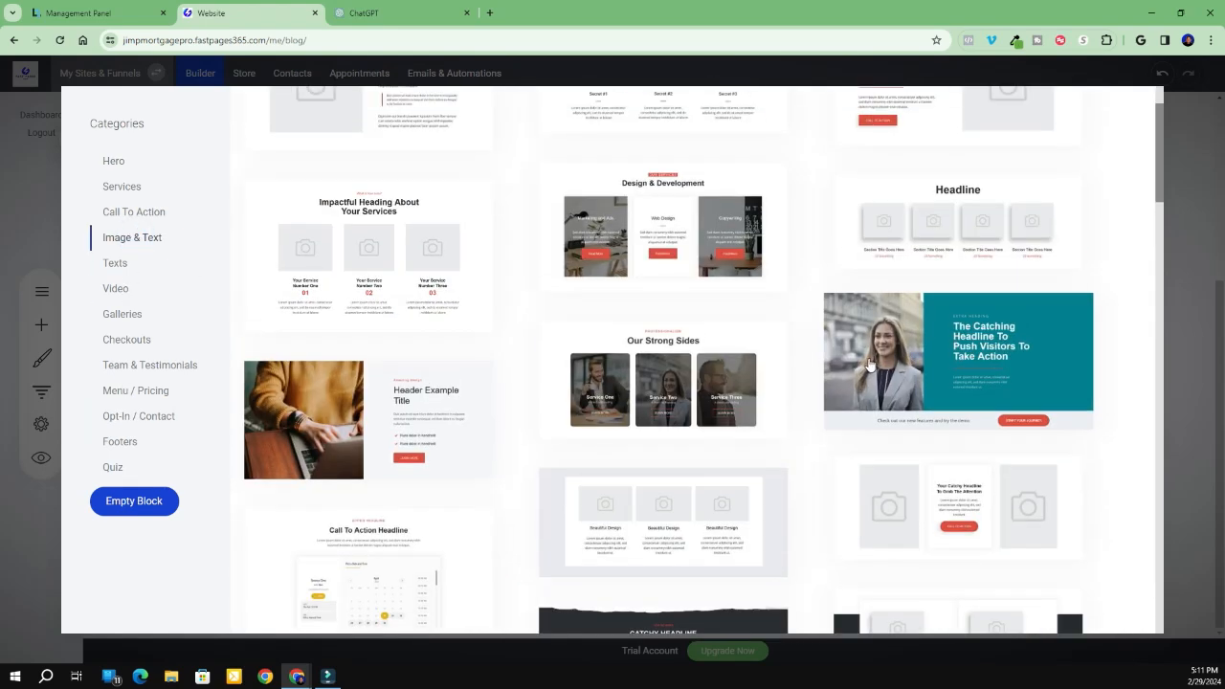
pyautogui.click(342, 424)
pyautogui.scroll(-2, 999, 437)
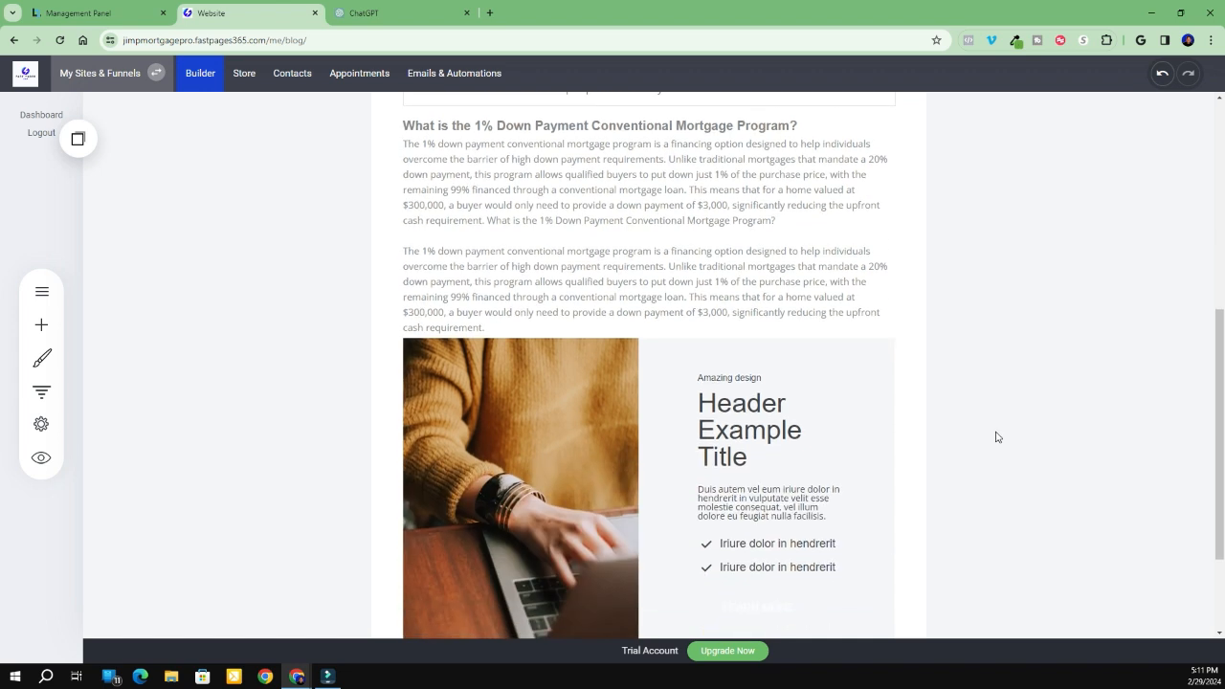
# Widen the text column of the new block on both sides, close to the photo and close to the block's outer edge
pyautogui.scroll(-2, 997, 436)
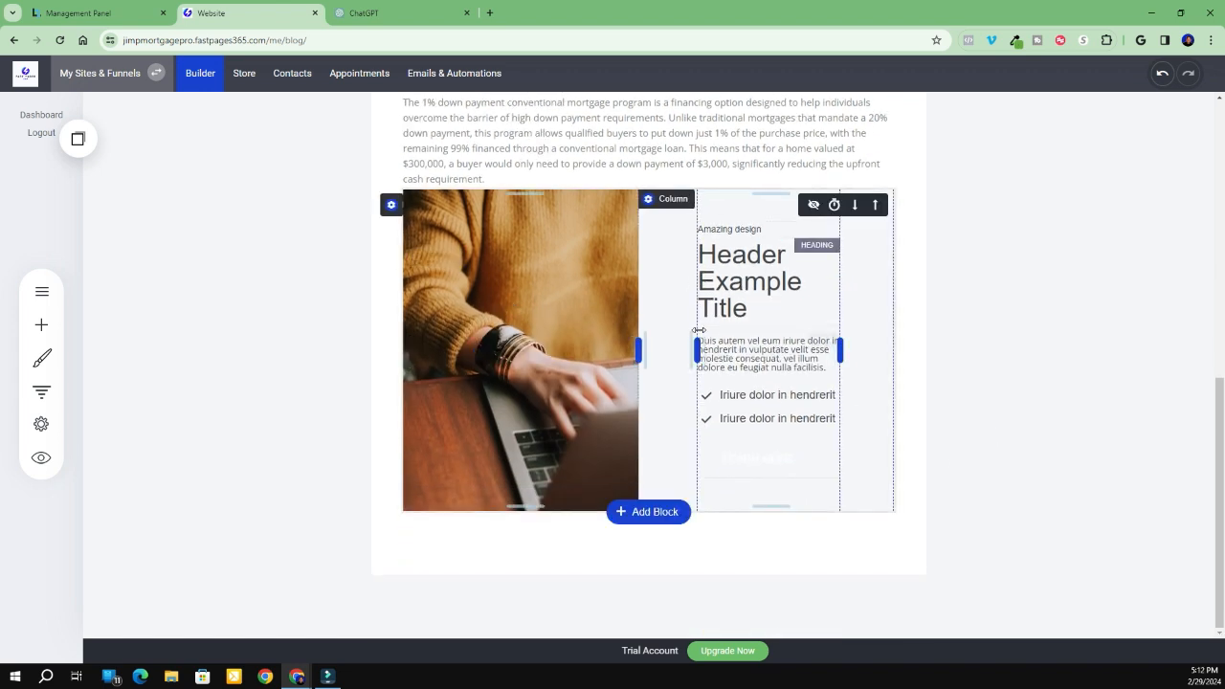
pyautogui.moveTo(694, 343); pyautogui.dragTo(643, 351)
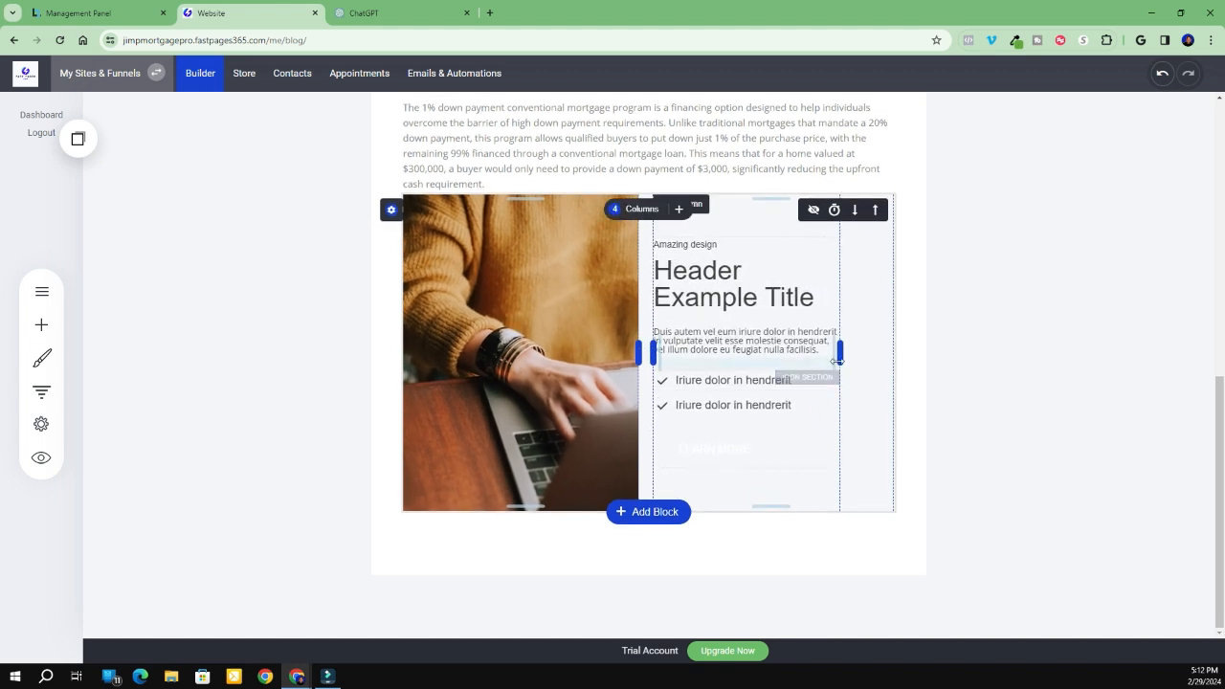
pyautogui.moveTo(840, 356); pyautogui.dragTo(883, 362)
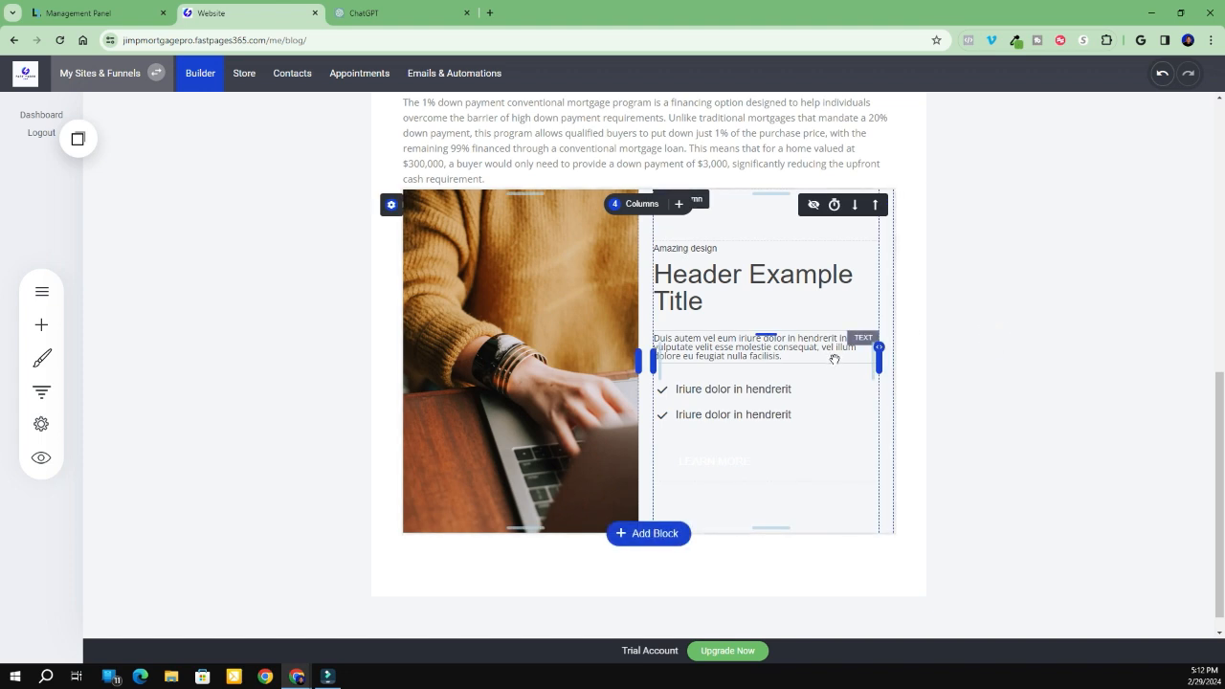
# Delete the "Amazing design" text from the image-and-text block and reduce the empty space above its heading
pyautogui.click(735, 252)
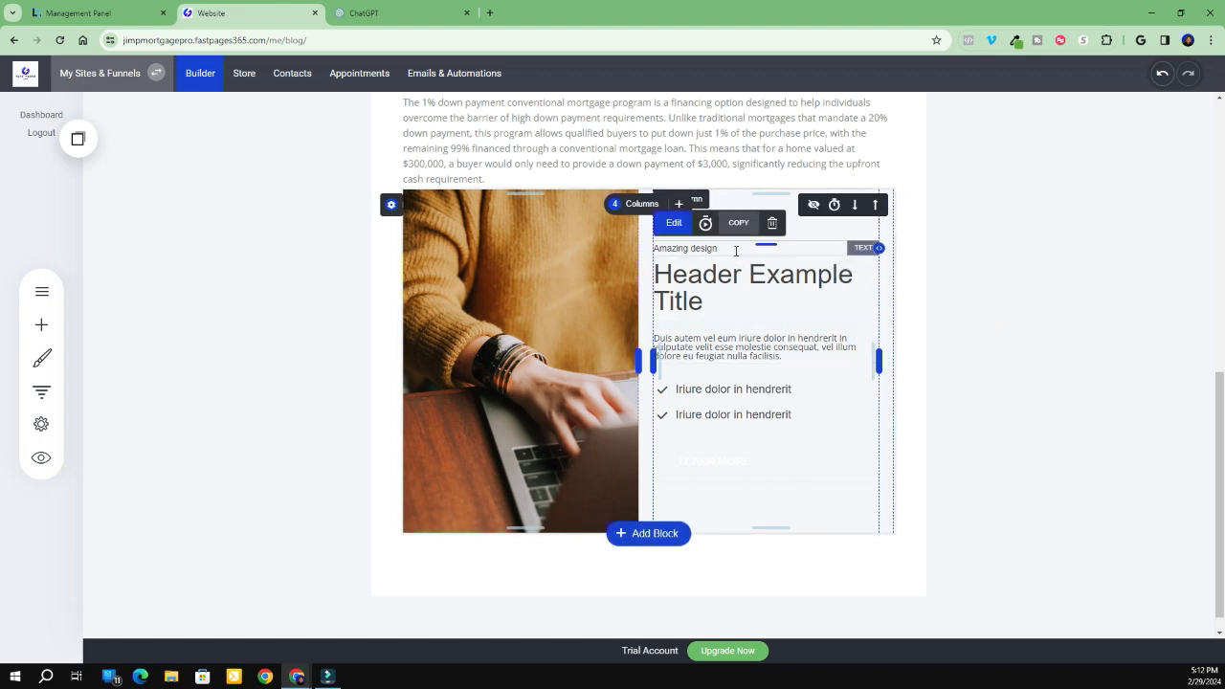
pyautogui.click(735, 250)
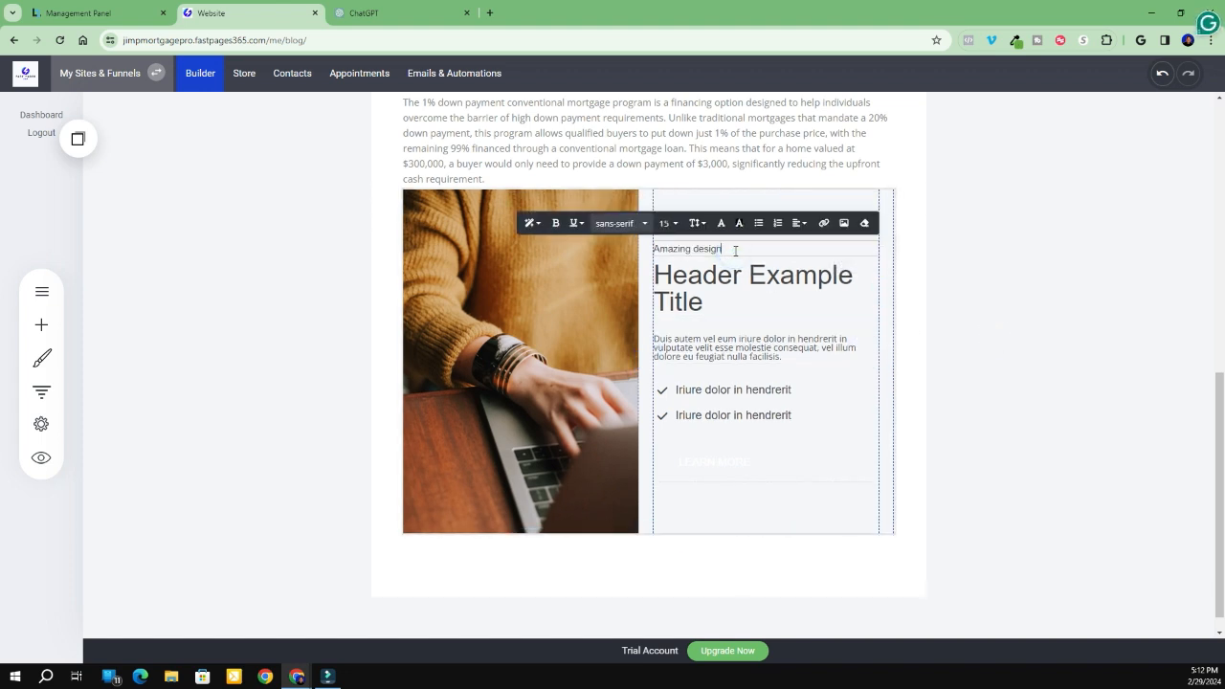
pyautogui.click(761, 308)
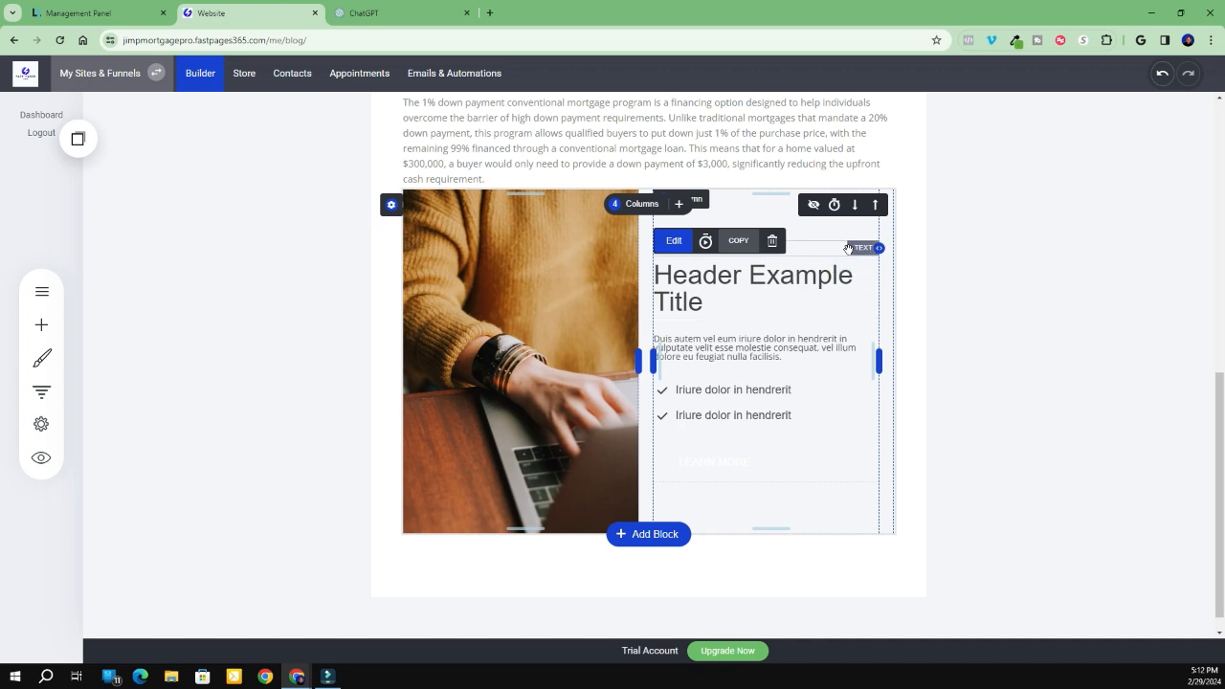
pyautogui.click(807, 243)
pyautogui.click(803, 251)
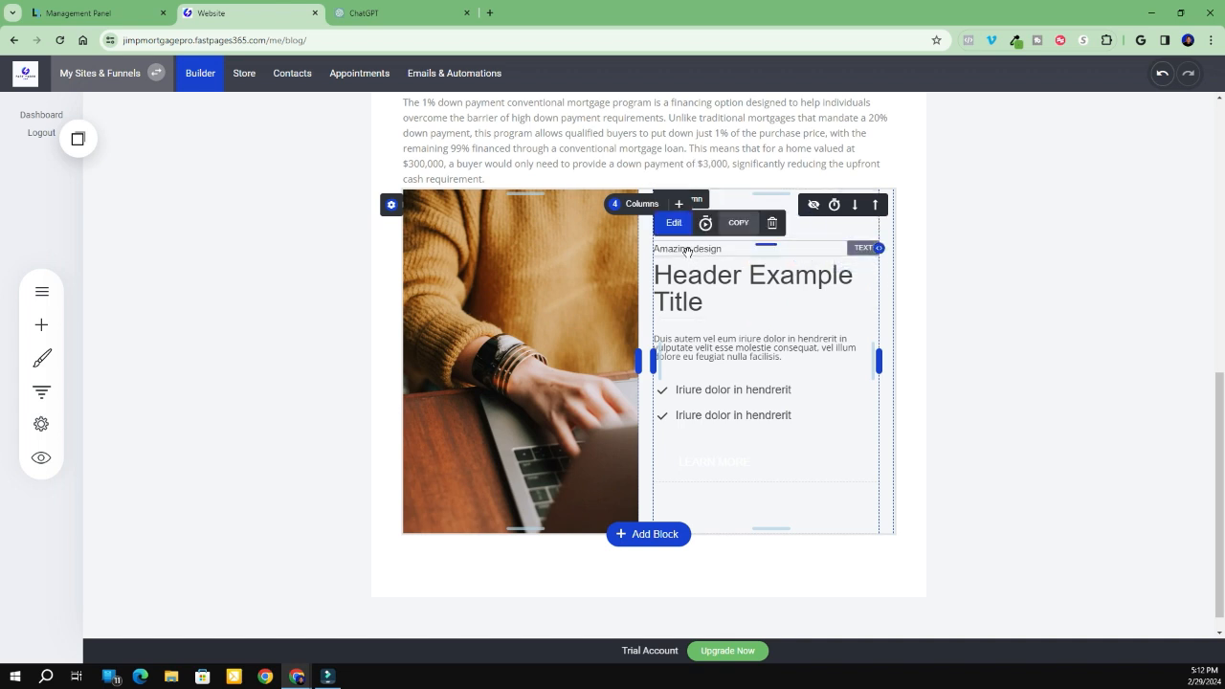
pyautogui.click(774, 224)
pyautogui.click(657, 340)
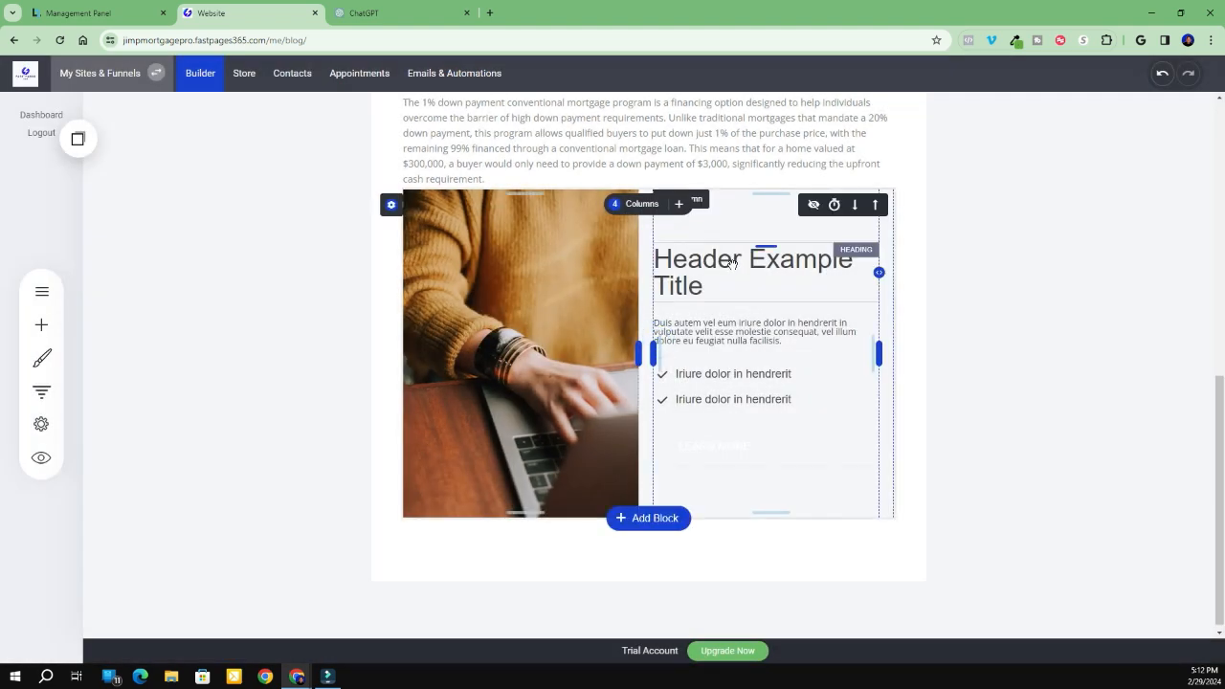
pyautogui.click(756, 221)
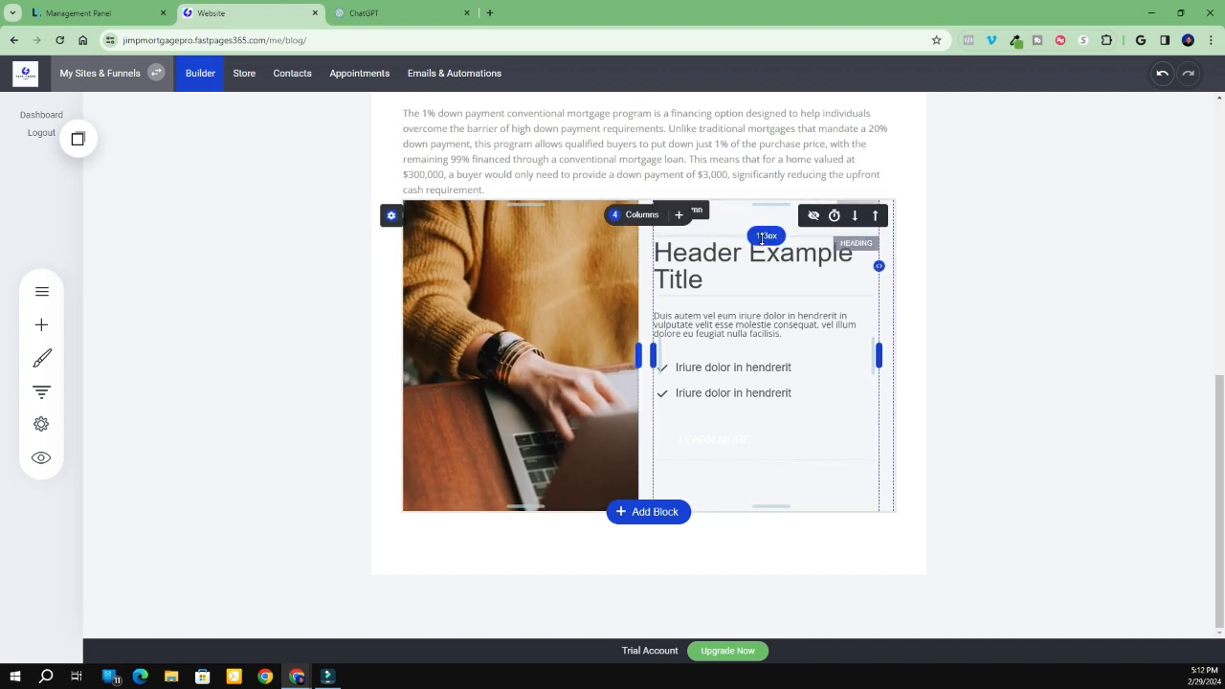
pyautogui.click(747, 226)
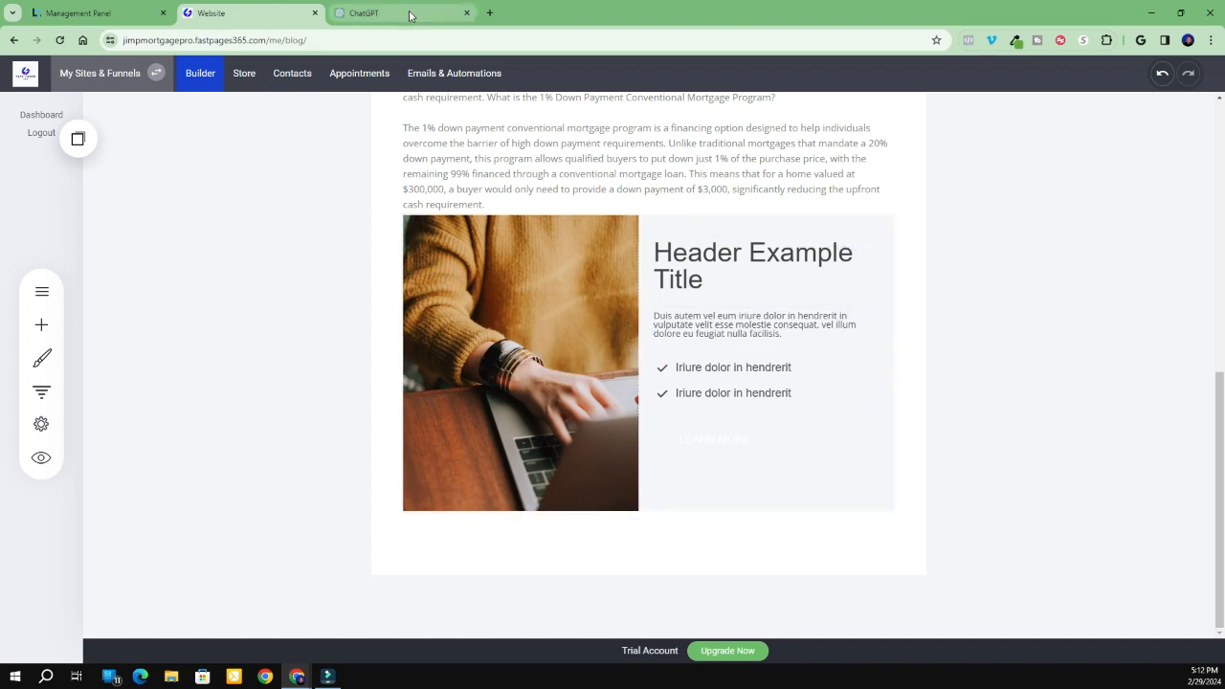
# Delete both checkmark items reading "Iriure dolor in hendrerit" from the image-and-text block
pyautogui.click(702, 393)
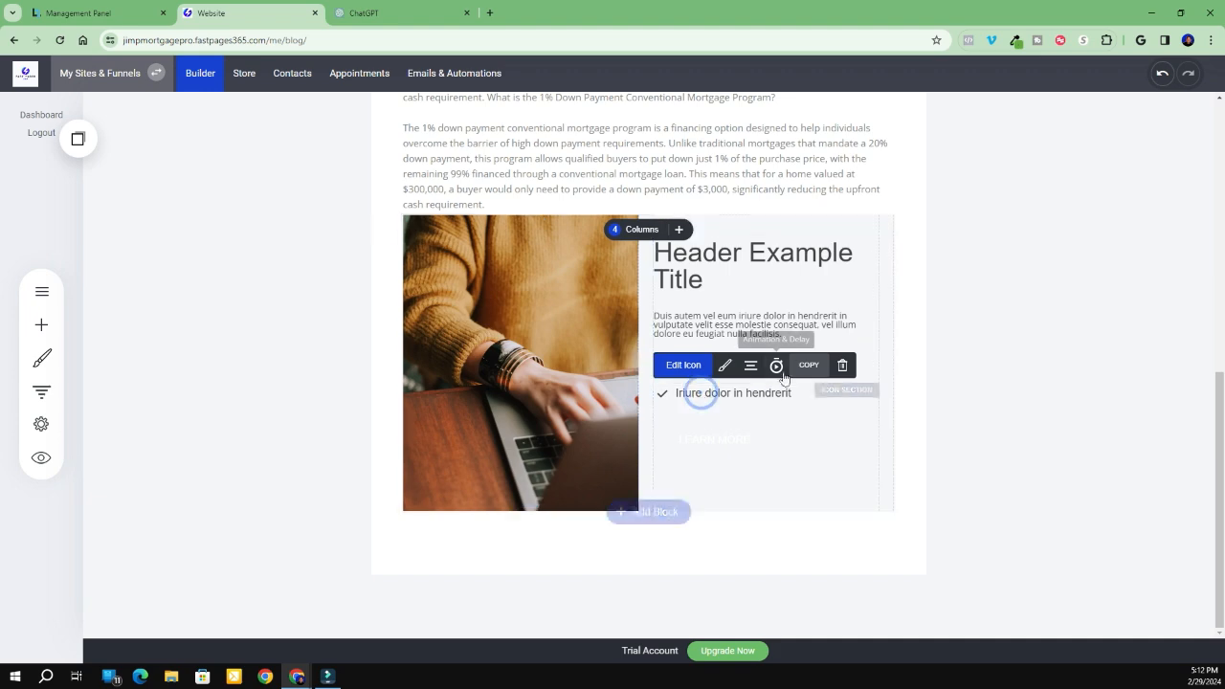
pyautogui.click(841, 366)
pyautogui.click(655, 336)
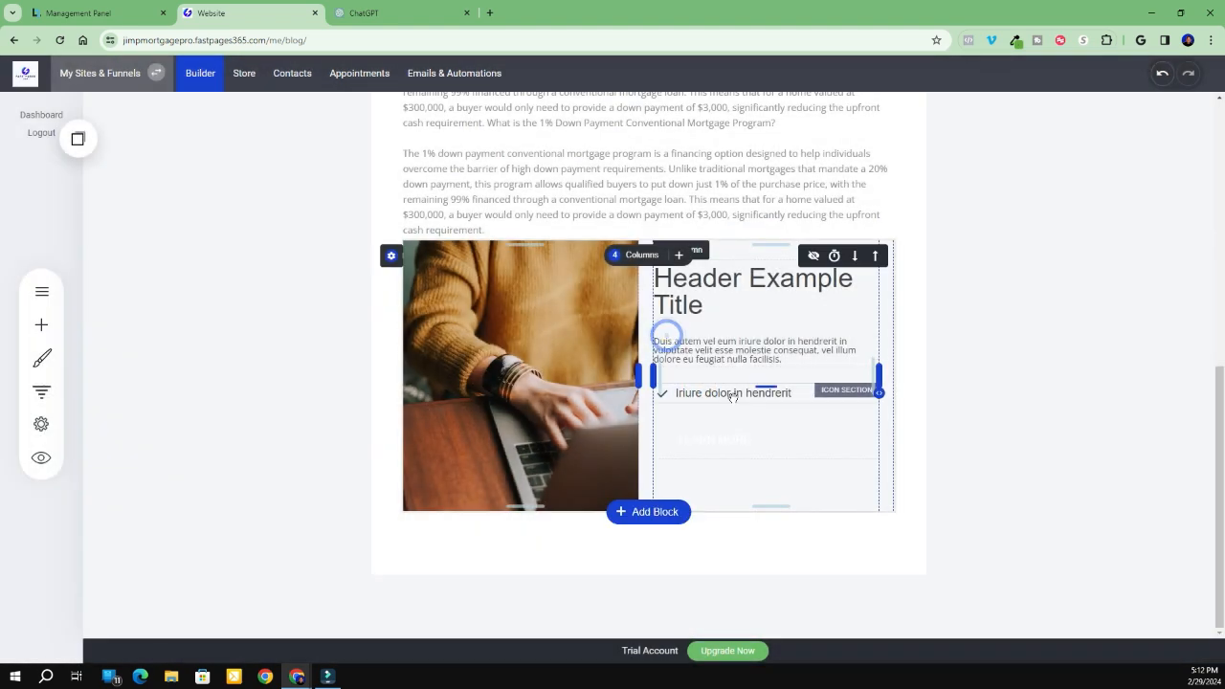
pyautogui.click(732, 394)
pyautogui.click(844, 369)
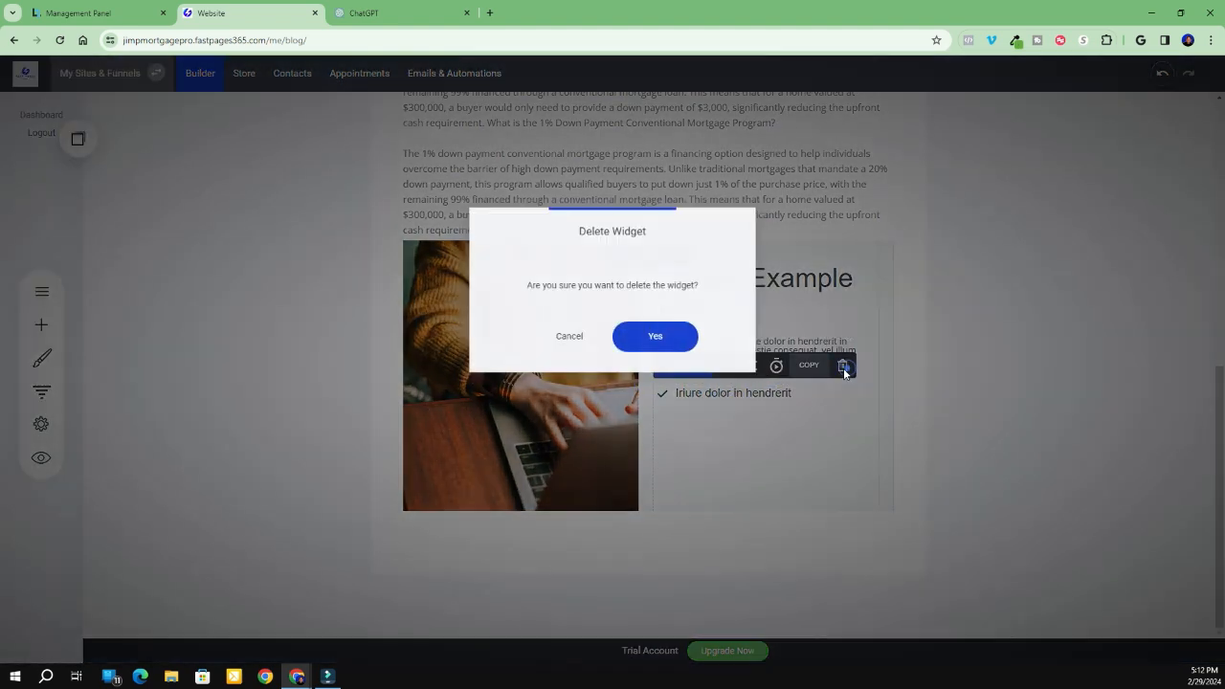
pyautogui.click(661, 341)
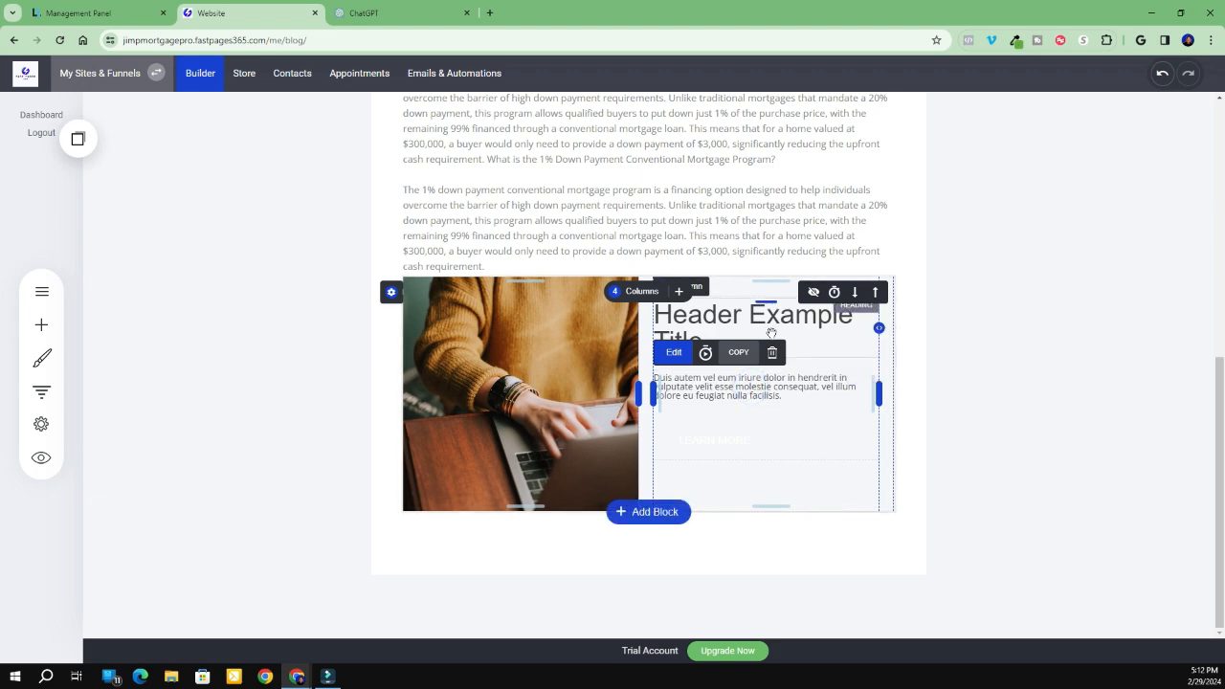
# Copy the section heading "Key Program Details:" from the article in ChatGPT
pyautogui.moveTo(772, 390)
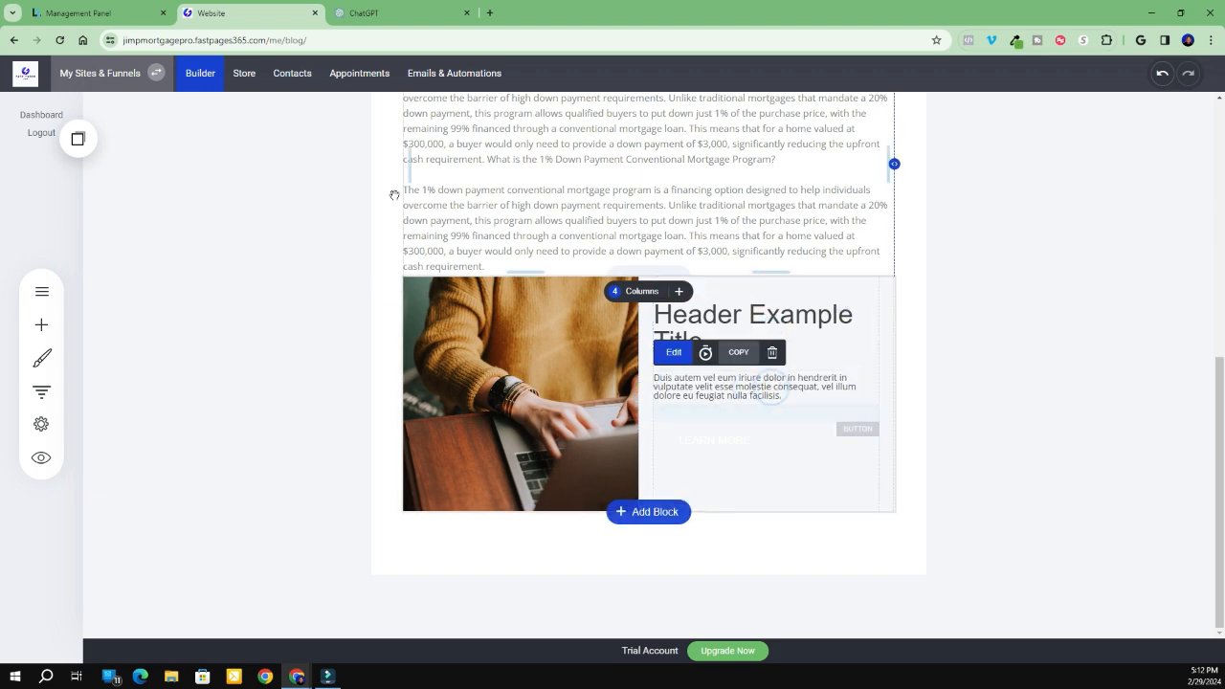
pyautogui.click(397, 13)
pyautogui.click(606, 174)
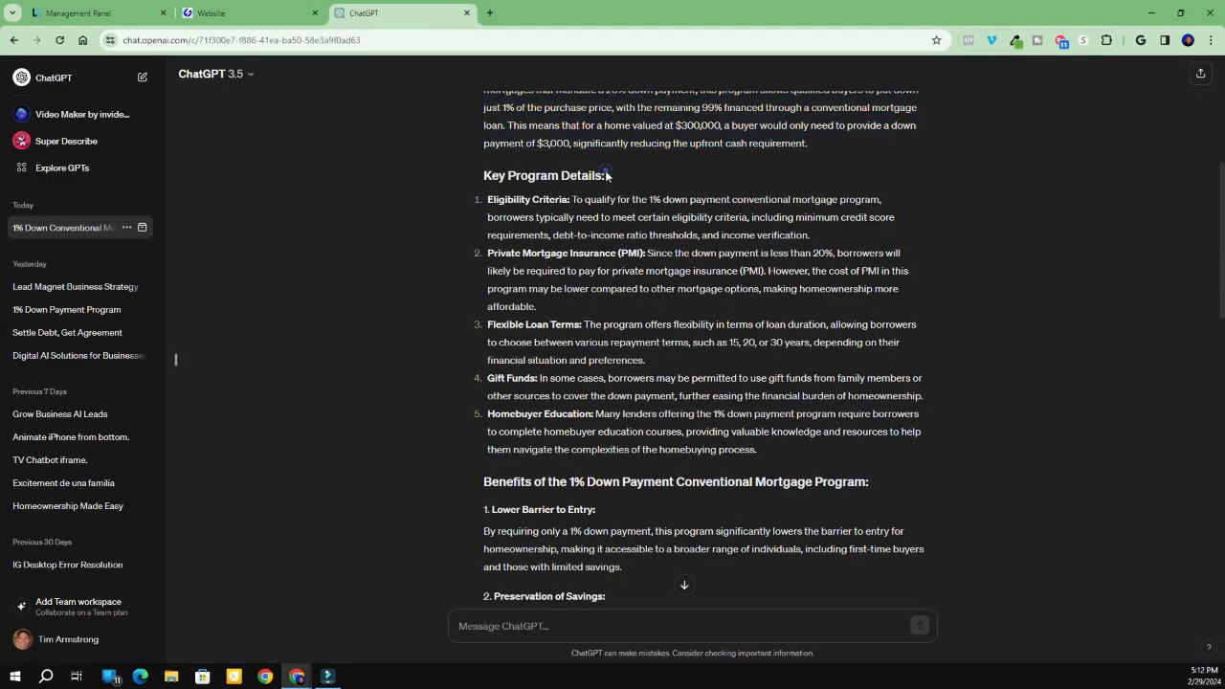
pyautogui.moveTo(606, 174); pyautogui.dragTo(492, 176)
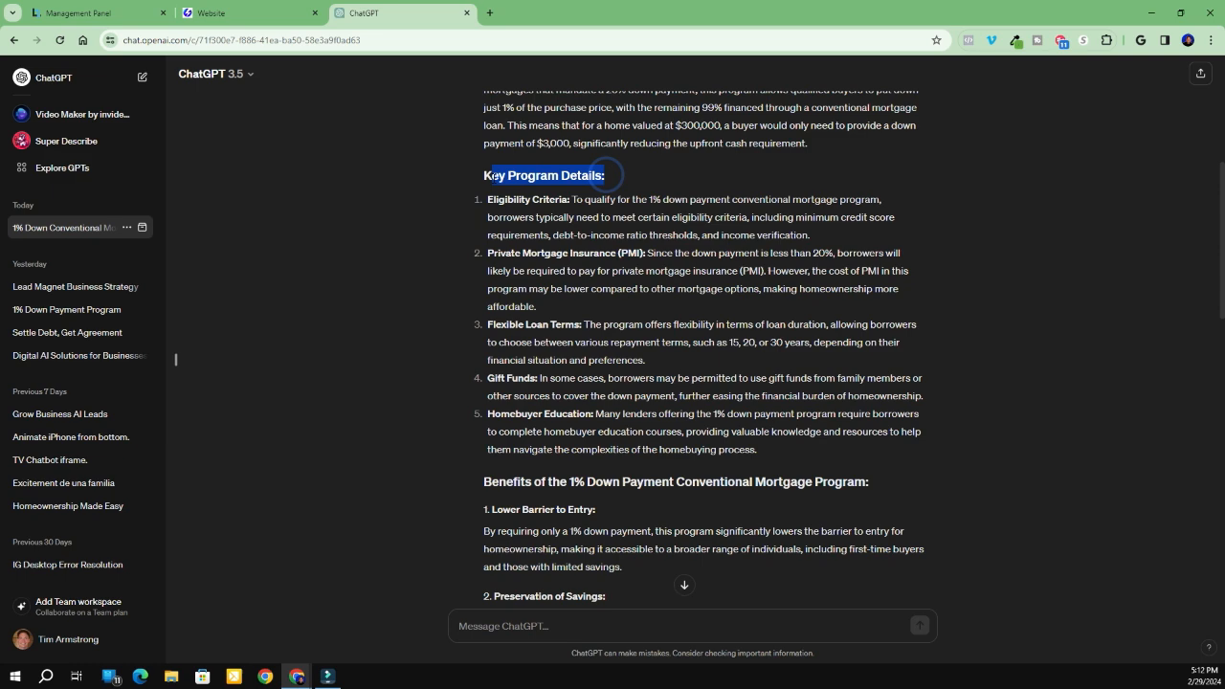
pyautogui.rightClick(484, 181)
pyautogui.click(508, 197)
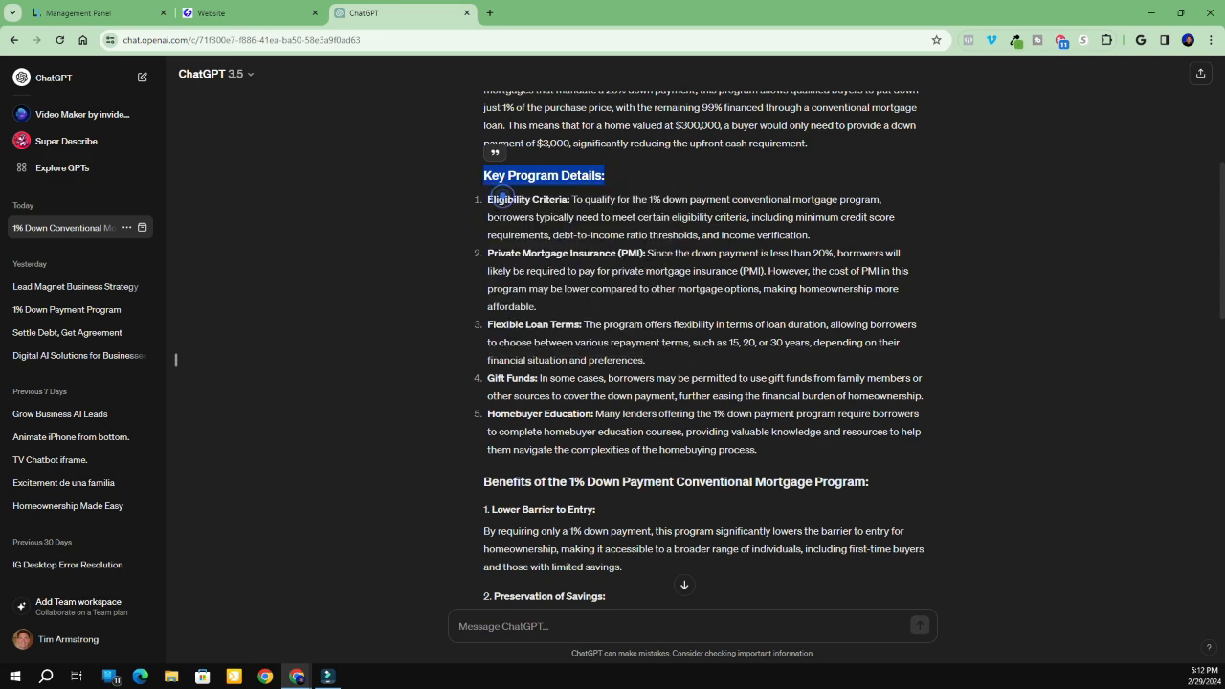
# Replace "Header Example Title" in the website's image-and-text block with the copied heading "Key Program Details:"
pyautogui.click(254, 12)
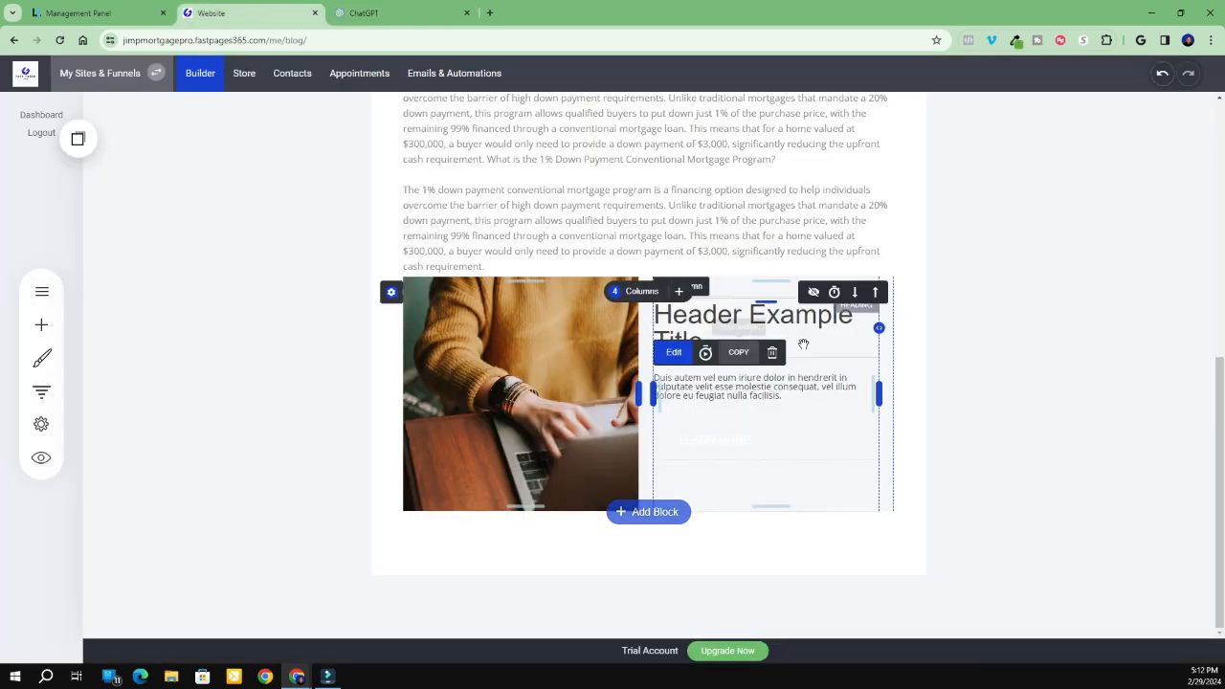
pyautogui.click(802, 341)
pyautogui.tripleClick(709, 342)
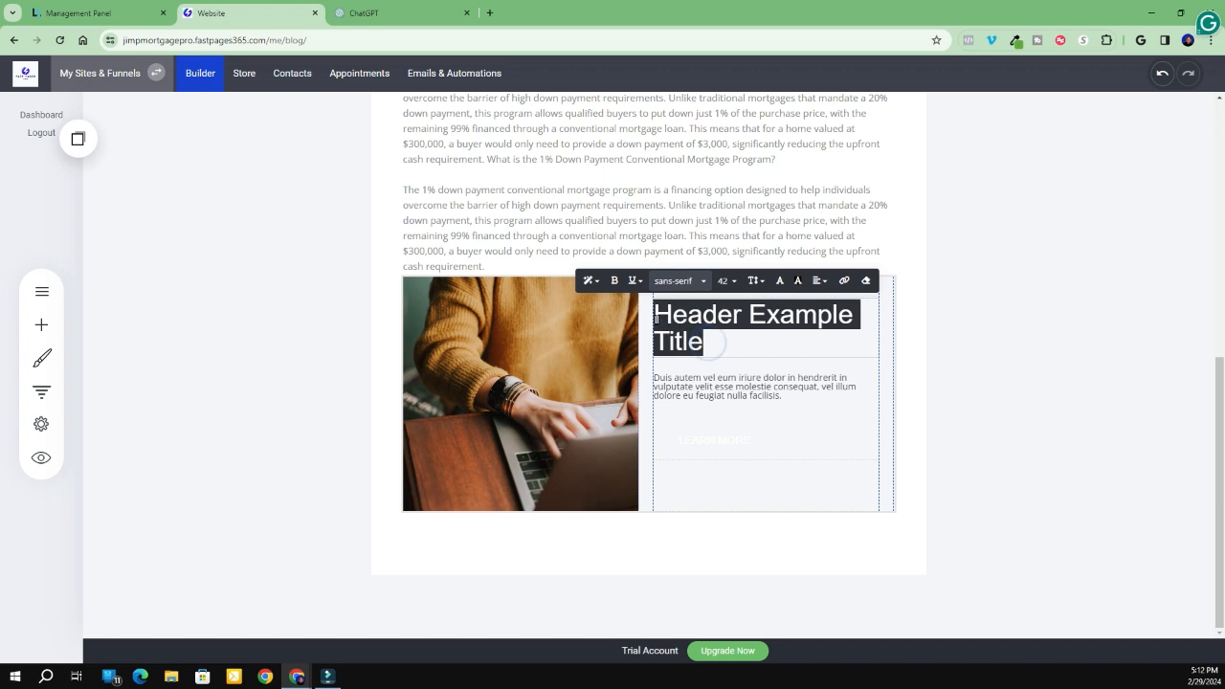
pyautogui.hotkey('ctrl', 'v')
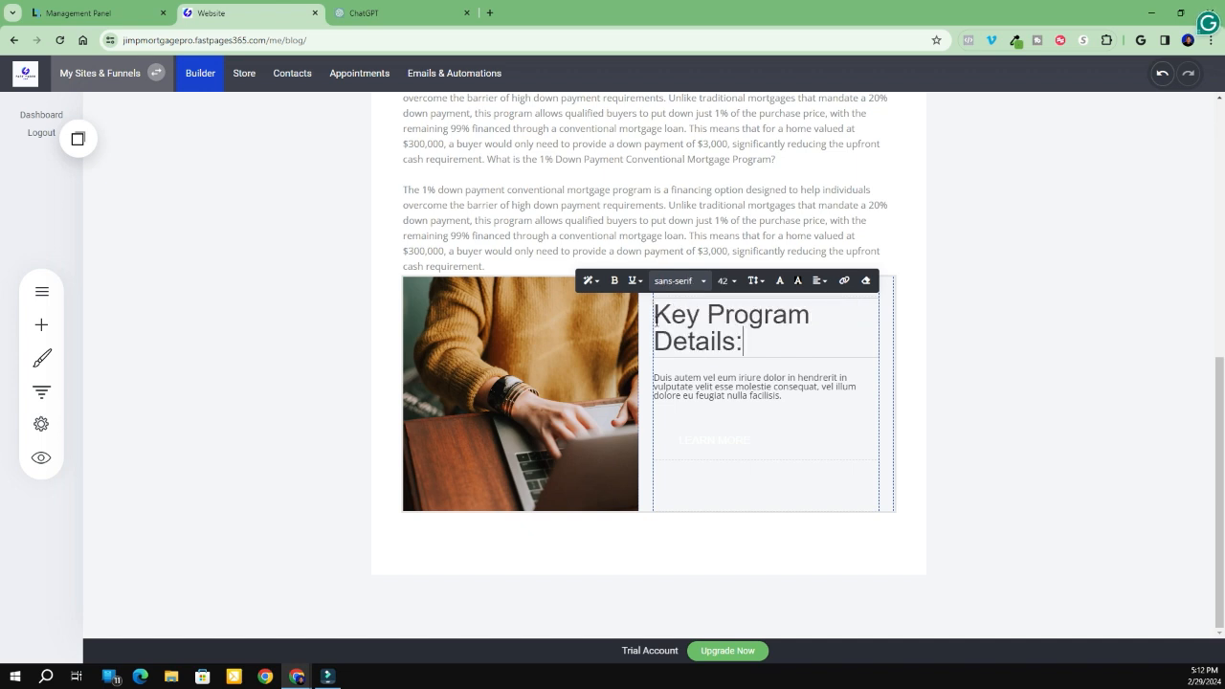
# Set the "Key Program Details:" heading to font size 28 after trying 22 and 24, and tighten the gap below it to 12 px
pyautogui.tripleClick(752, 341)
pyautogui.click(728, 282)
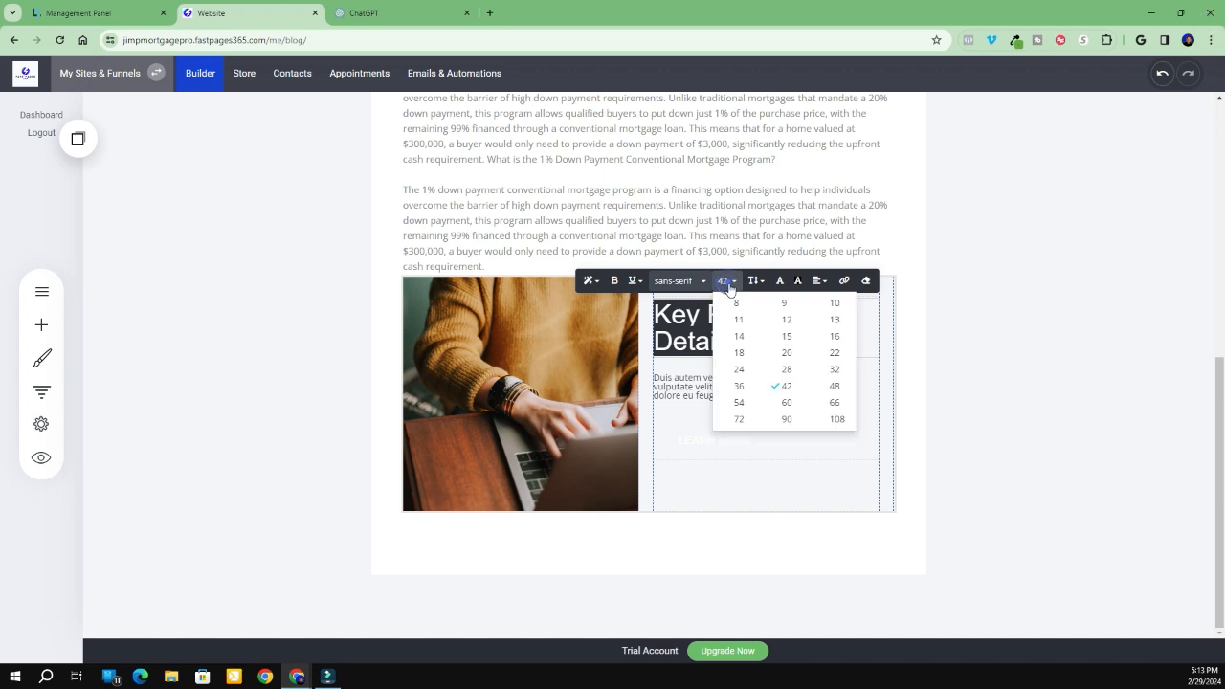
pyautogui.click(834, 352)
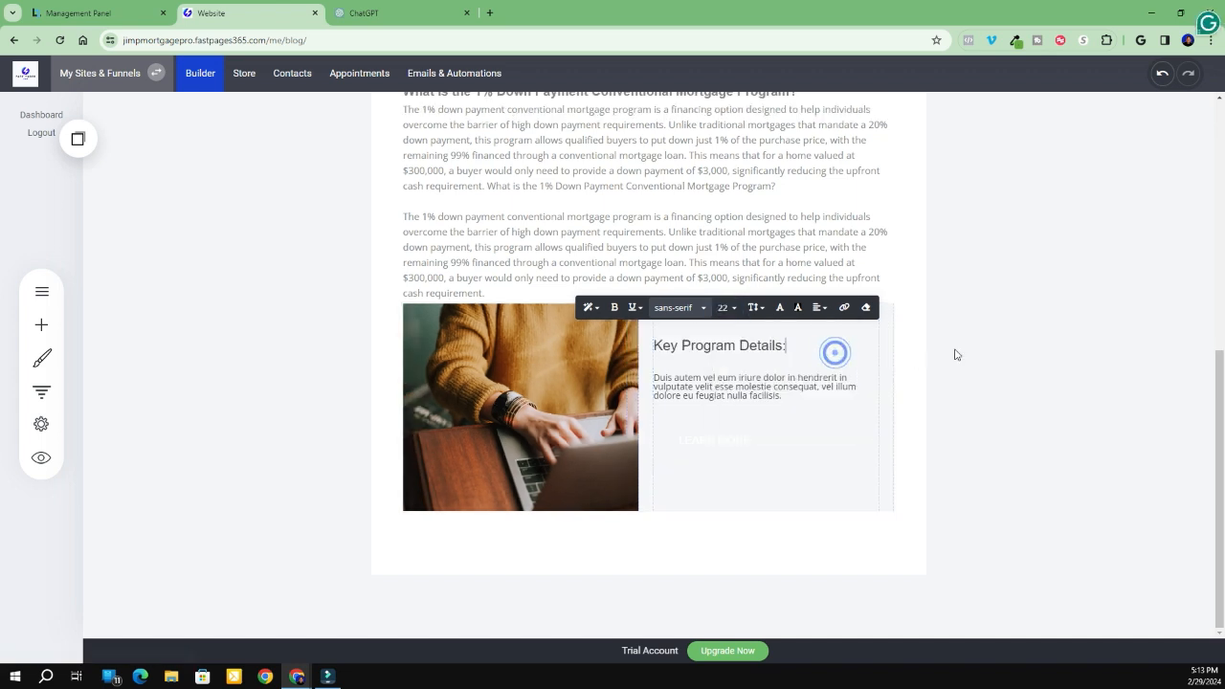
pyautogui.moveTo(789, 346); pyautogui.dragTo(617, 373)
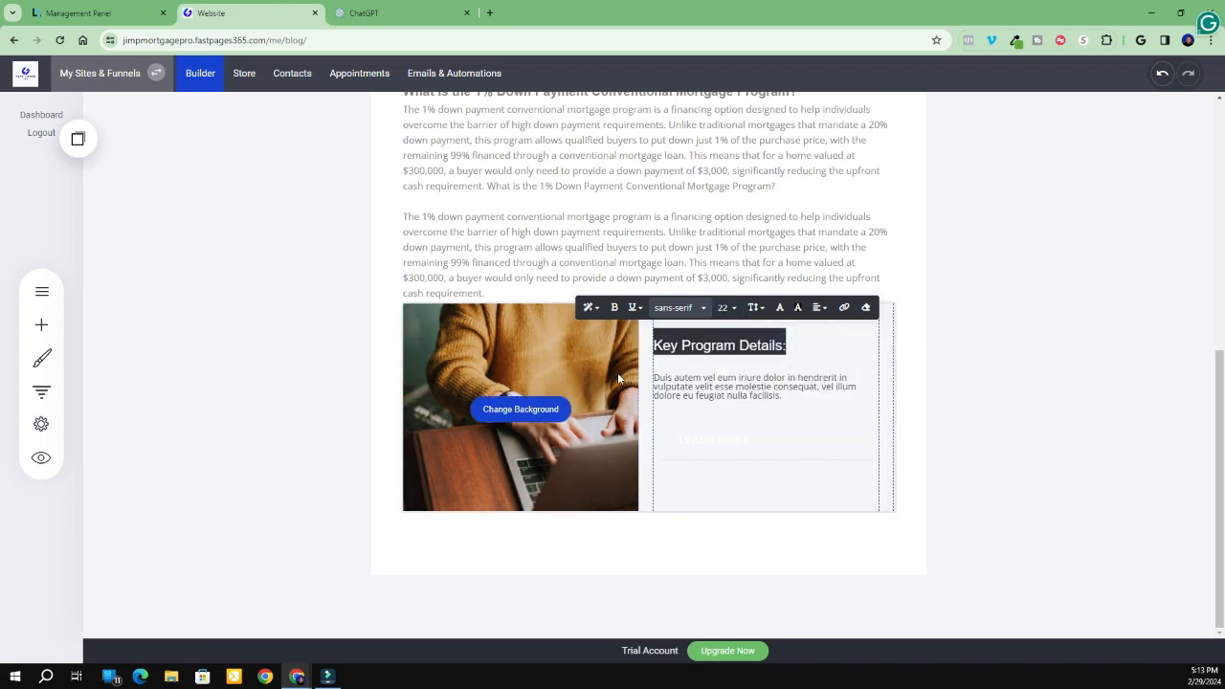
pyautogui.click(732, 309)
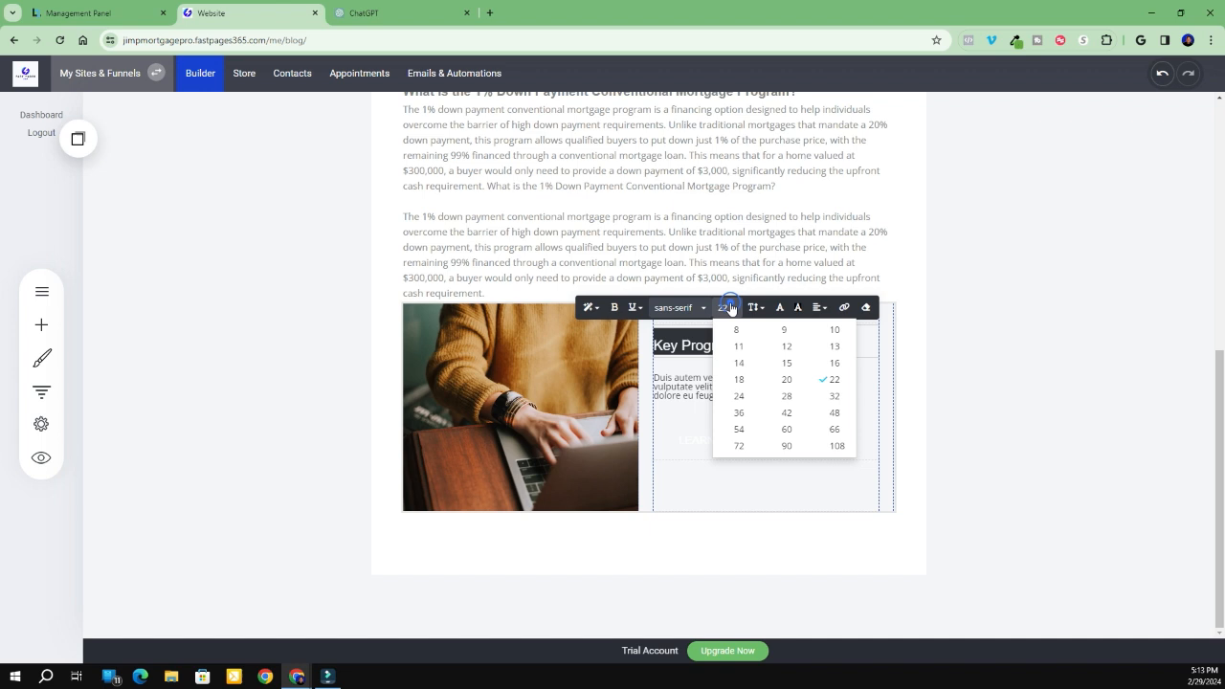
pyautogui.click(736, 397)
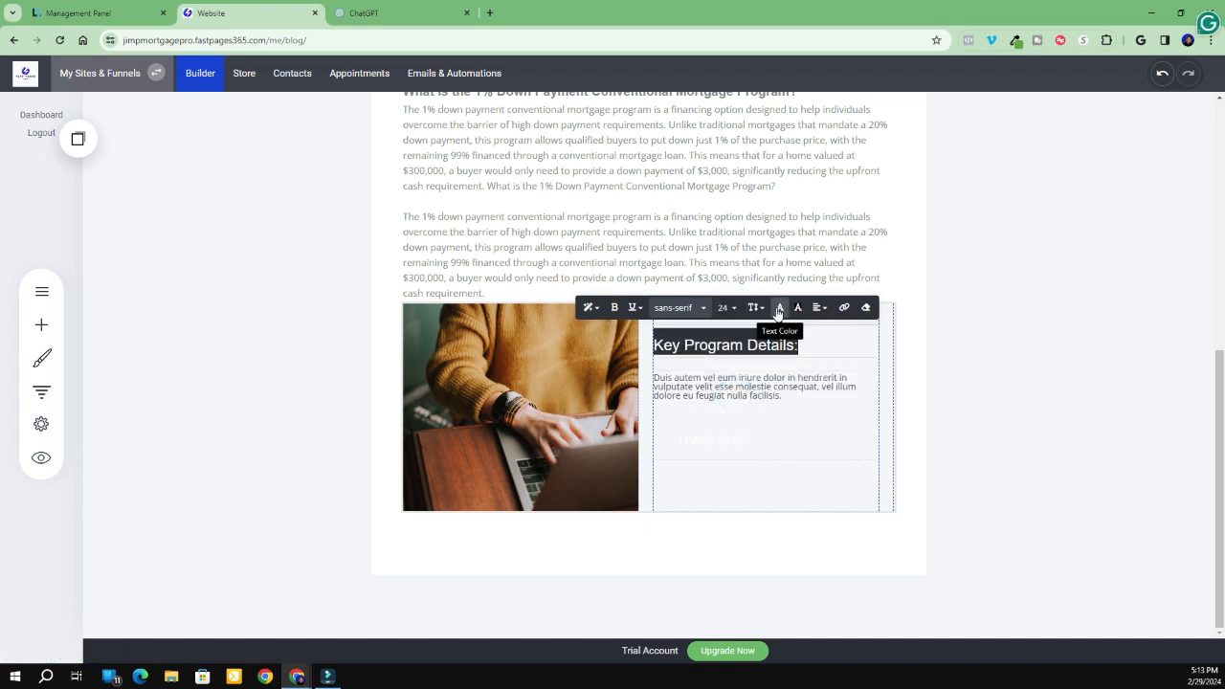
pyautogui.click(724, 308)
pyautogui.click(785, 396)
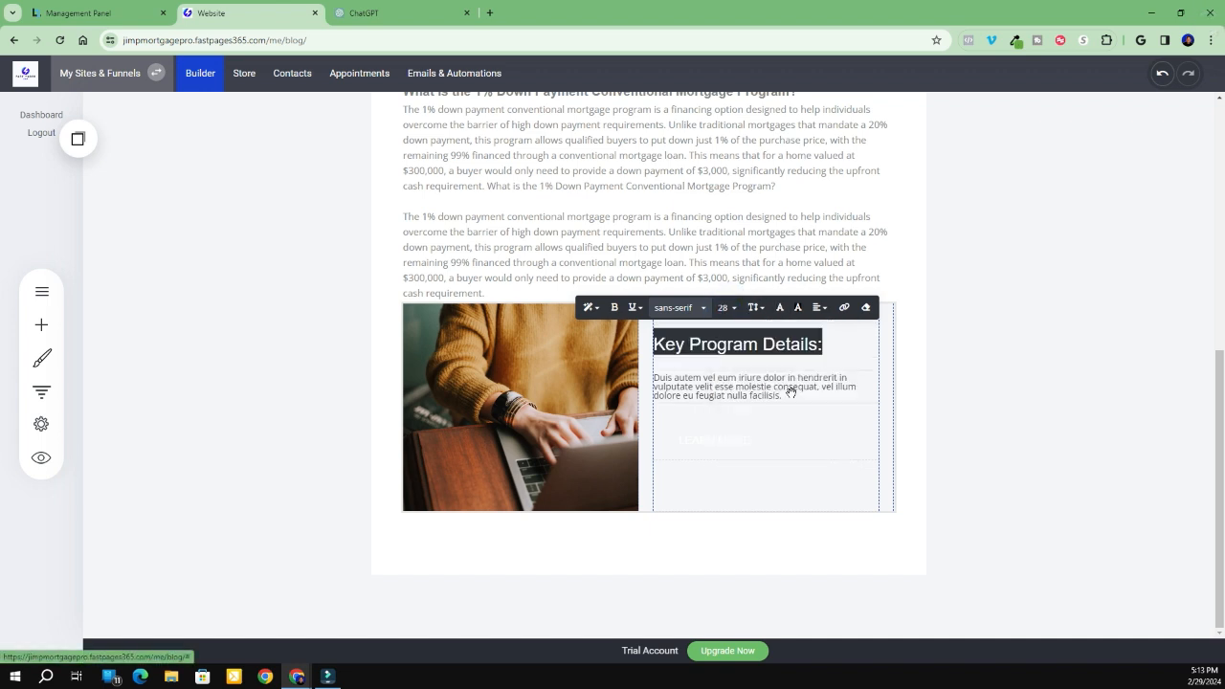
pyautogui.click(1012, 375)
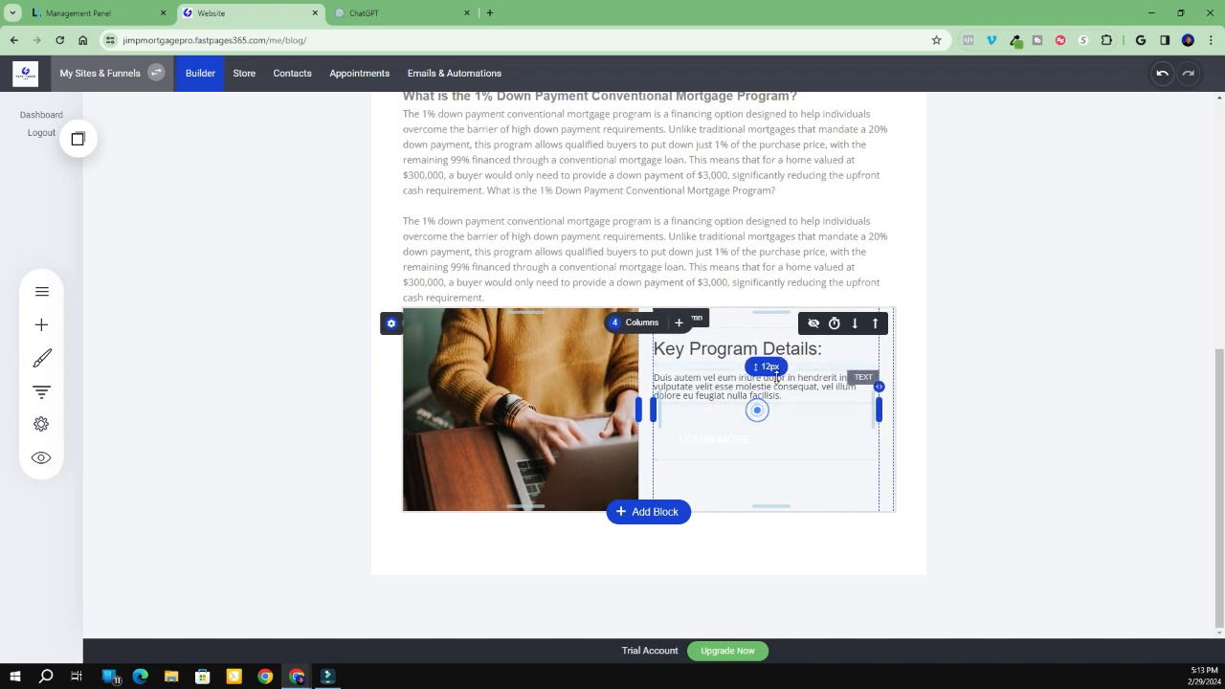
# Copy the five numbered program details, Eligibility Criteria through Homebuyer Education, from the article in ChatGPT
pyautogui.click(772, 390)
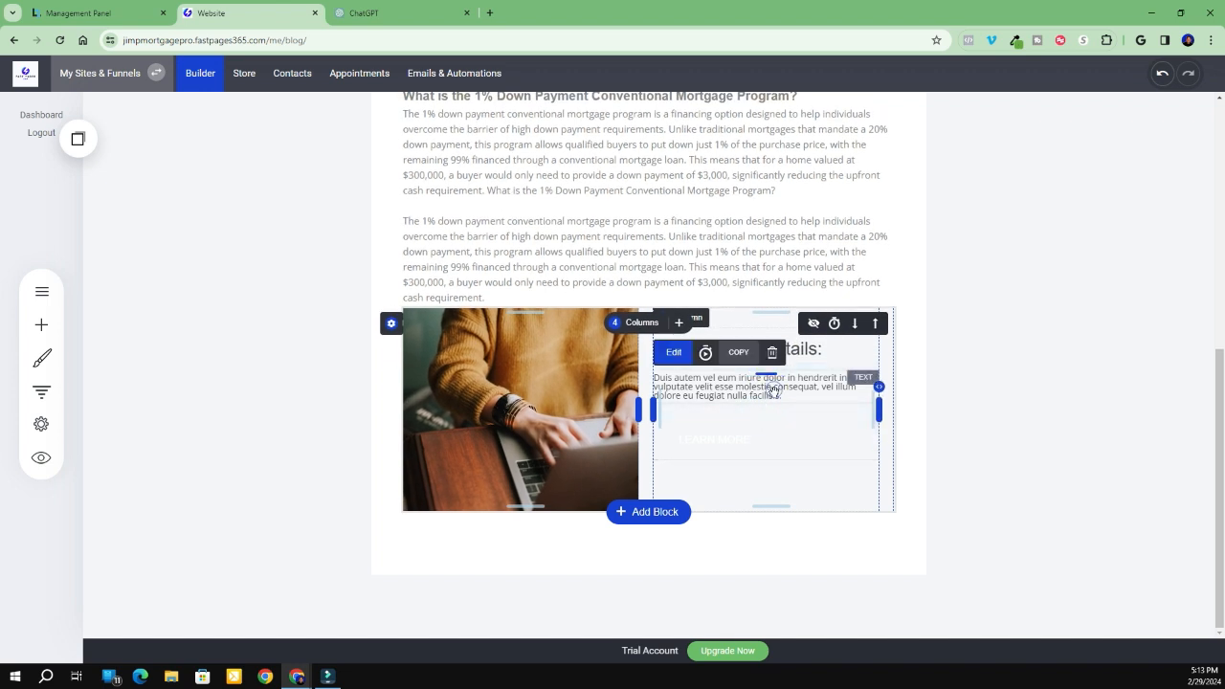
pyautogui.click(402, 13)
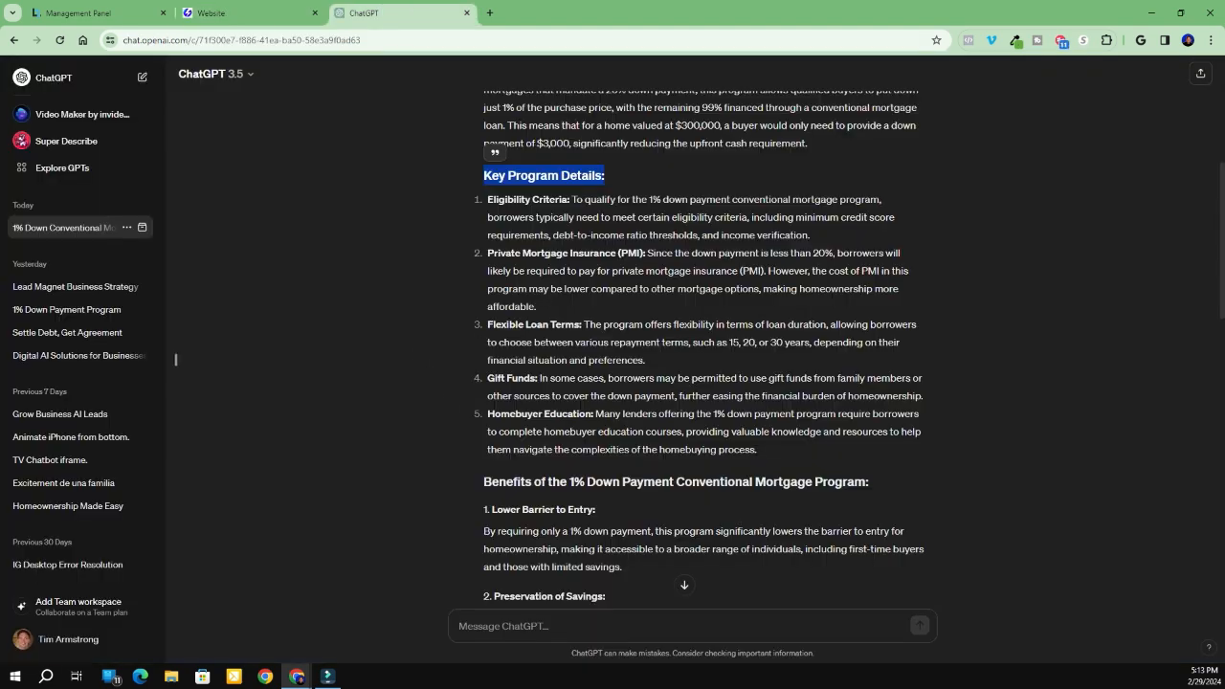
pyautogui.moveTo(757, 449); pyautogui.dragTo(484, 175)
pyautogui.rightClick(487, 198)
pyautogui.click(517, 213)
# Replace the "Duis autem vel eum iriure" placeholder paragraph in the website's image-and-text block with the copied program details
pyautogui.hotkey('ctrl', 'shift', 'Tab')
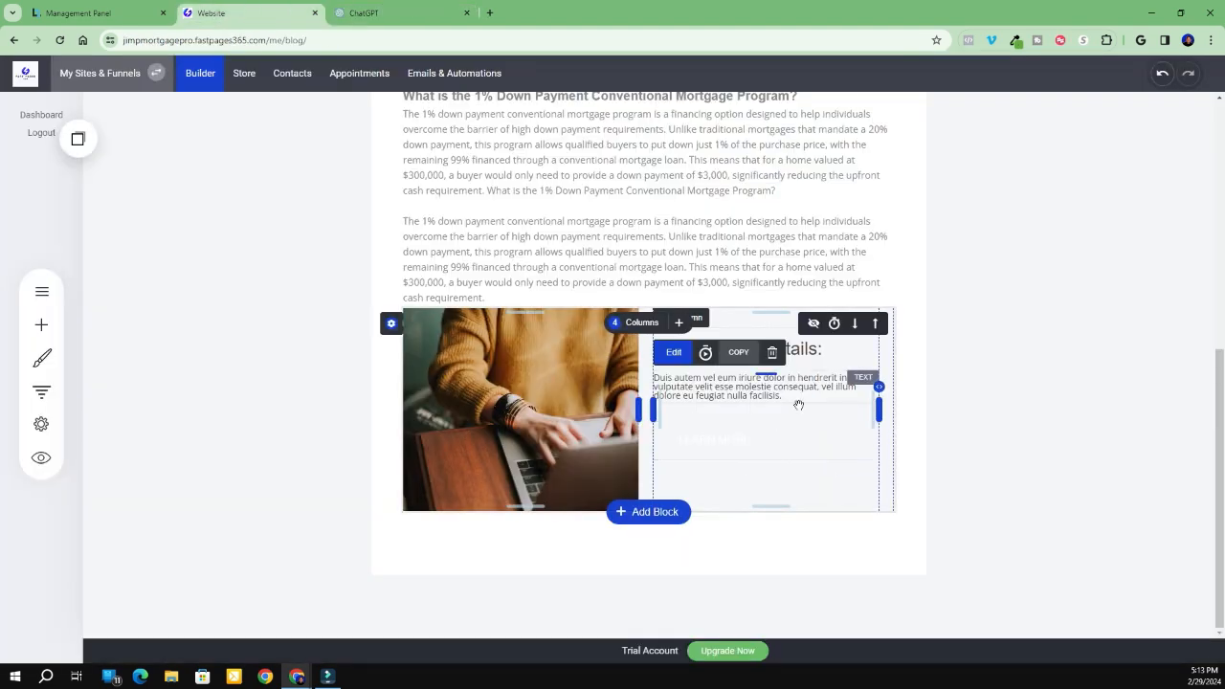
pyautogui.click(794, 397)
pyautogui.moveTo(795, 397); pyautogui.dragTo(683, 373)
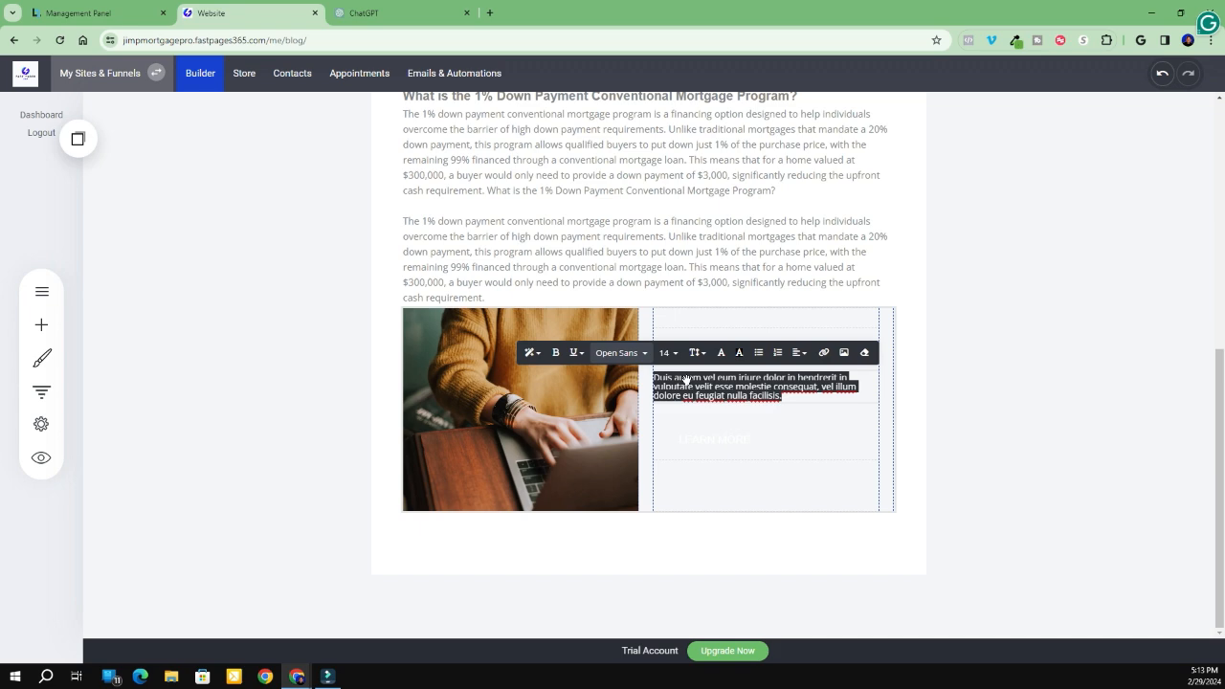
pyautogui.hotkey('ctrl', 'v')
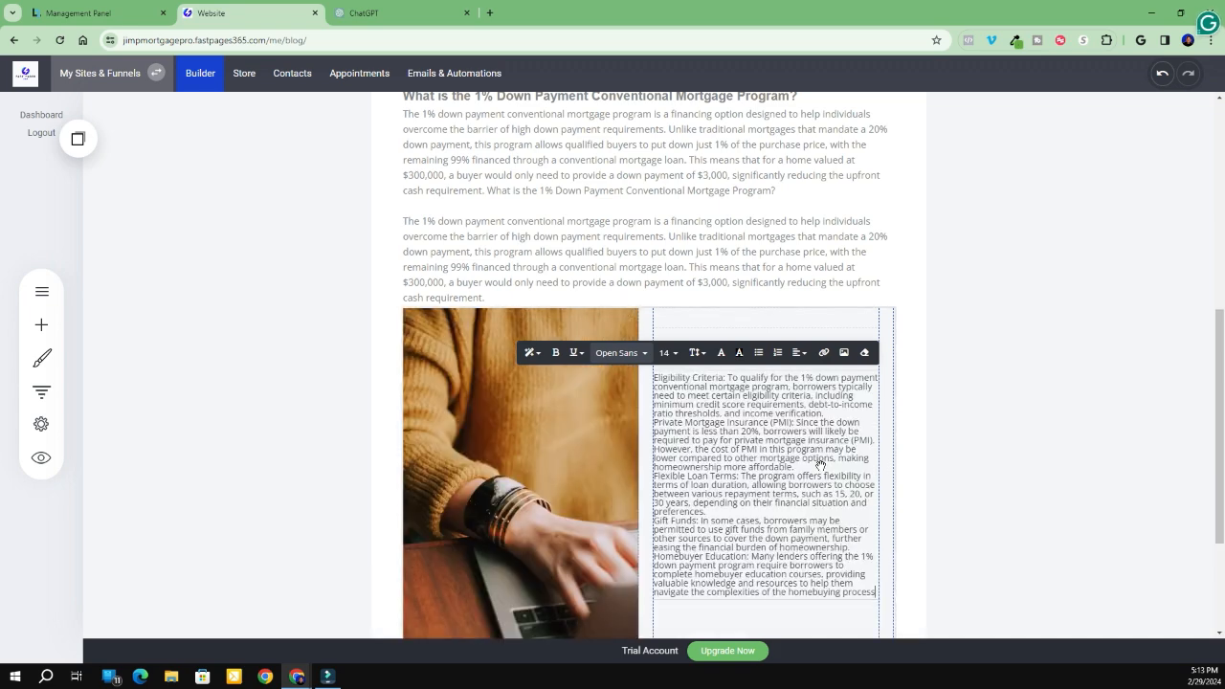
# Check the font size of the body text in the section above the image-and-text block
pyautogui.scroll(2, 820, 464)
pyautogui.click(637, 410)
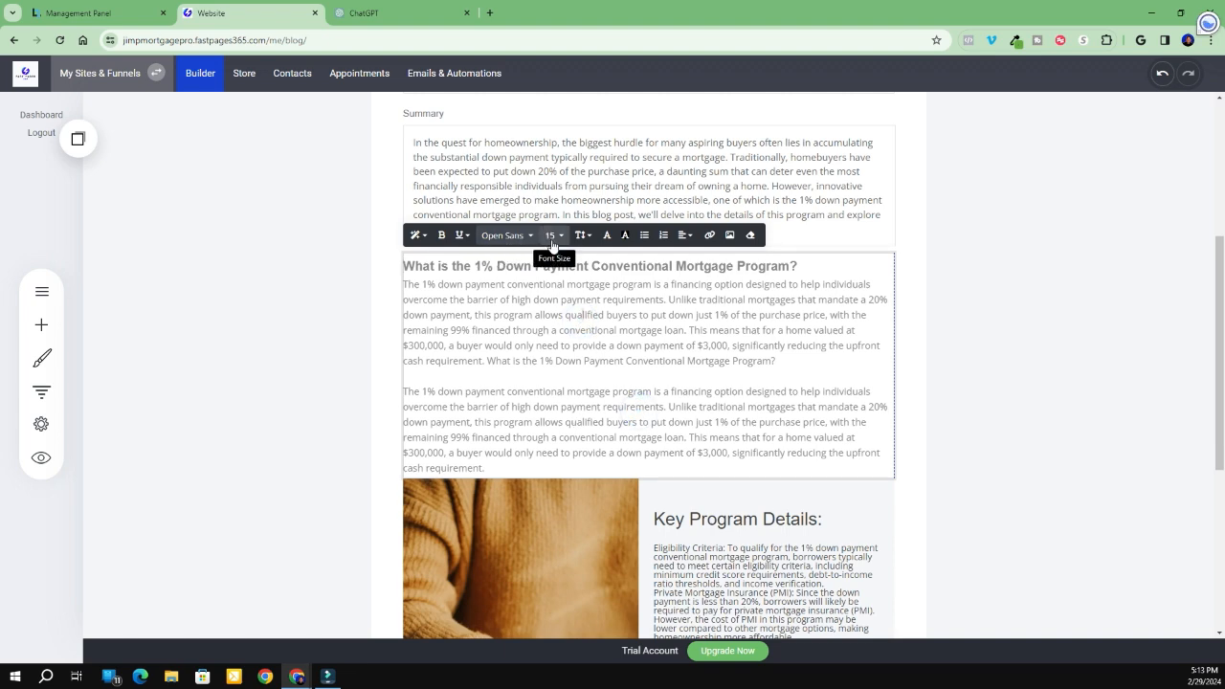
pyautogui.scroll(-2, 888, 604)
# Set the line height of all the pasted program details text to 1.6 after trying 1.4
pyautogui.click(787, 463)
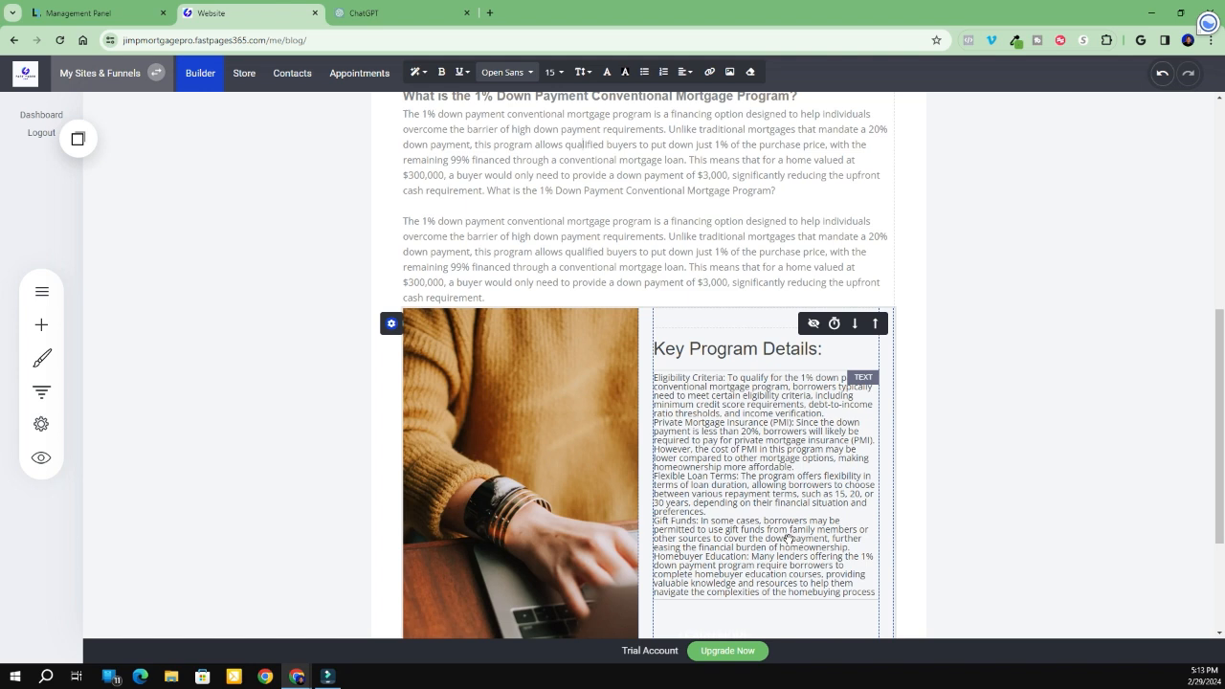
pyautogui.scroll(-2, 787, 538)
pyautogui.click(867, 422)
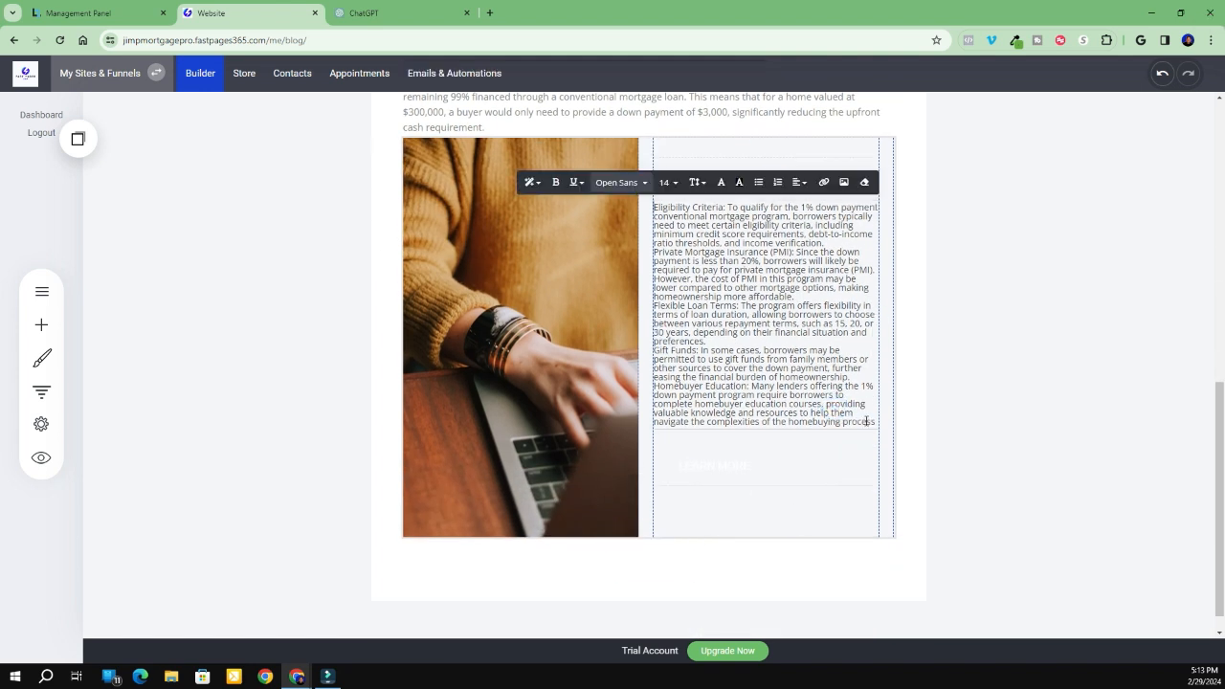
pyautogui.click(866, 421)
pyautogui.moveTo(874, 423); pyautogui.dragTo(649, 213)
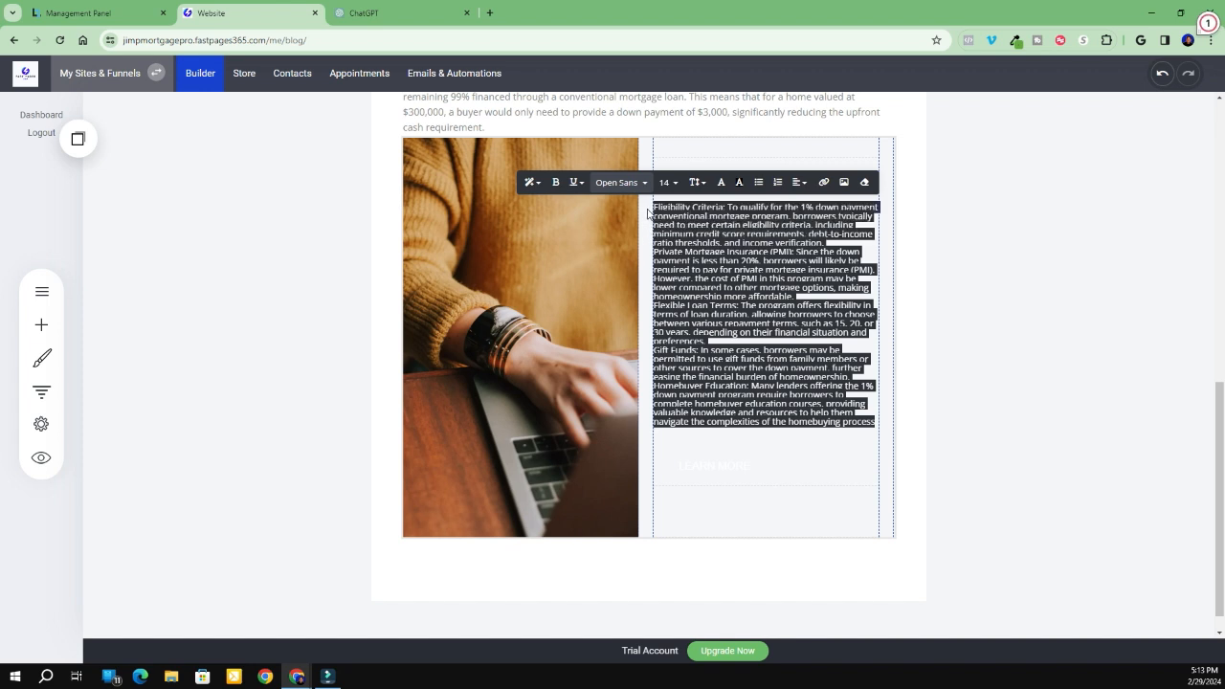
pyautogui.click(696, 182)
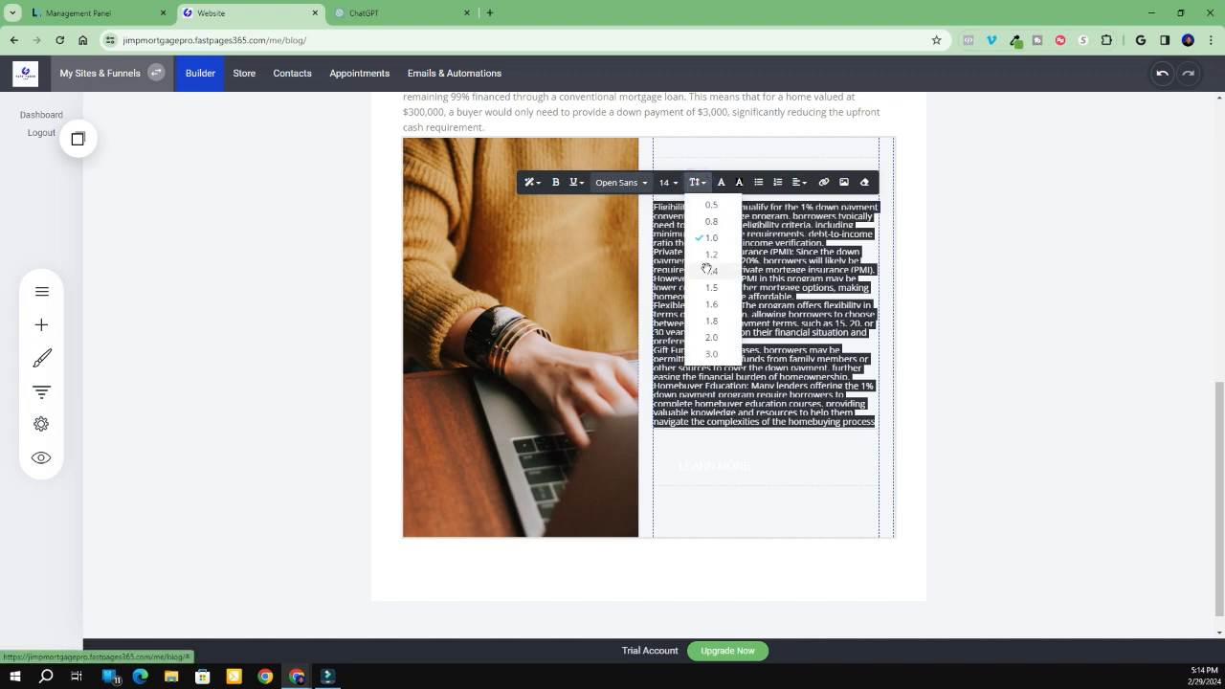
pyautogui.click(706, 270)
pyautogui.click(701, 183)
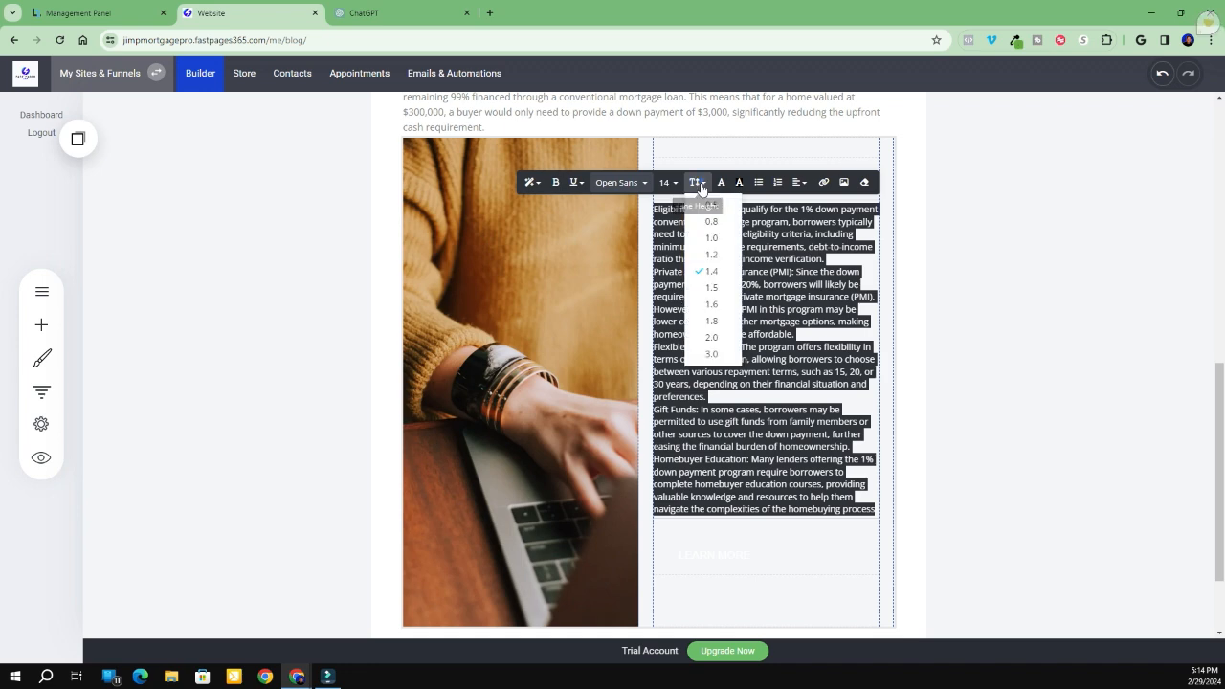
pyautogui.click(708, 304)
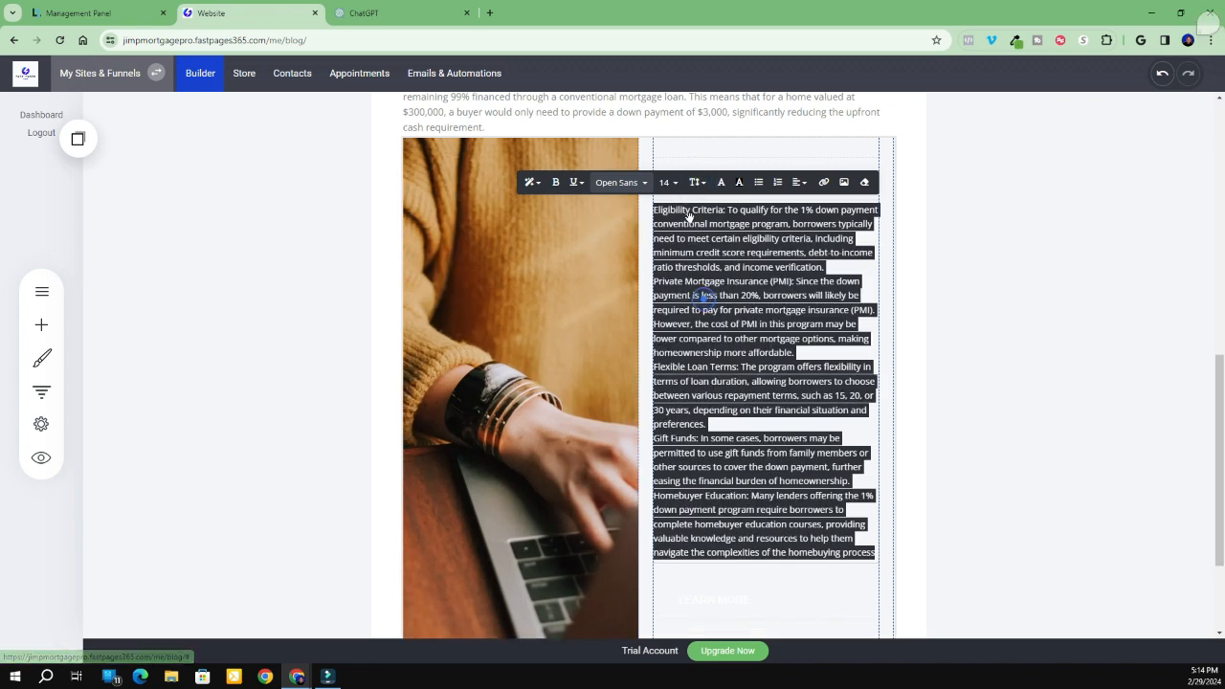
# Set the font size of the program details text to 15
pyautogui.click(667, 182)
pyautogui.click(729, 238)
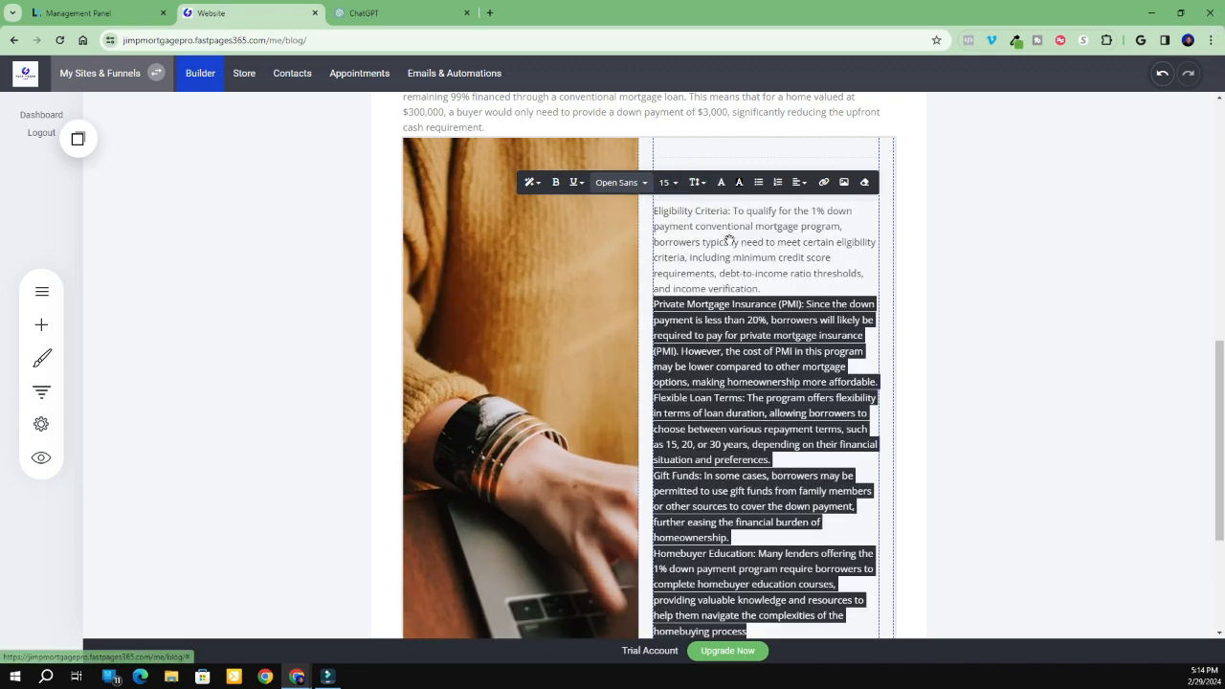
pyautogui.click(948, 341)
# Reduce the height of the spacer beneath the Learn More button in the image-and-text block
pyautogui.scroll(-3, 947, 341)
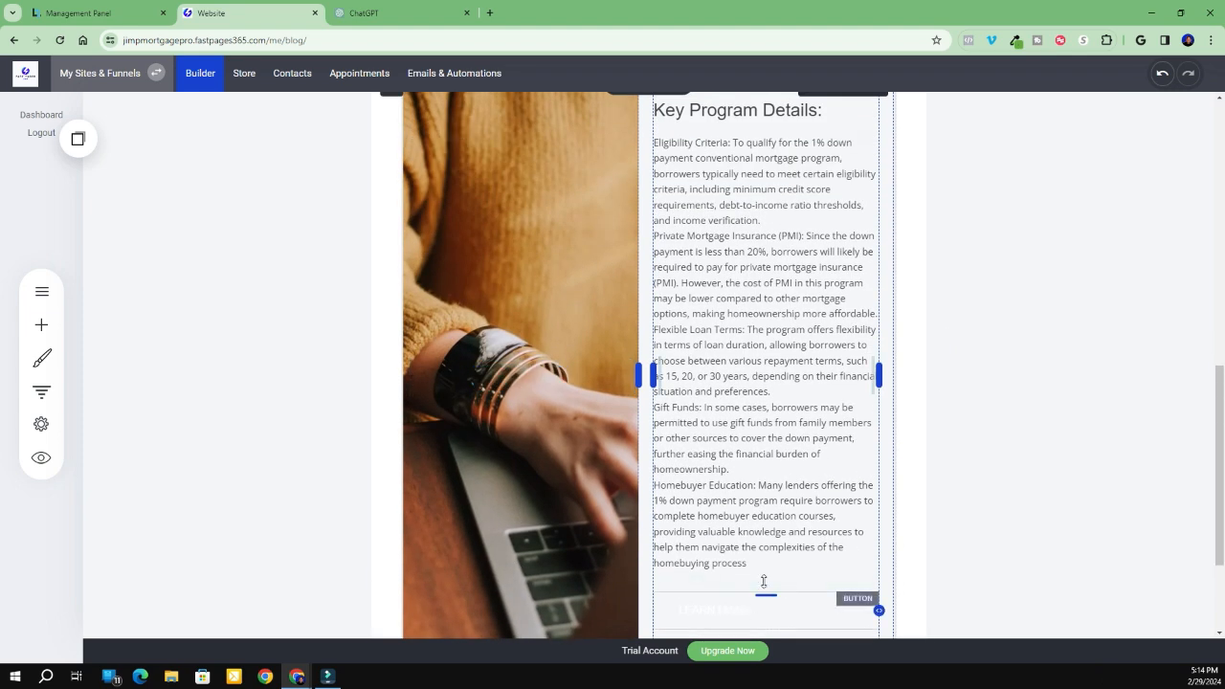
pyautogui.click(761, 504)
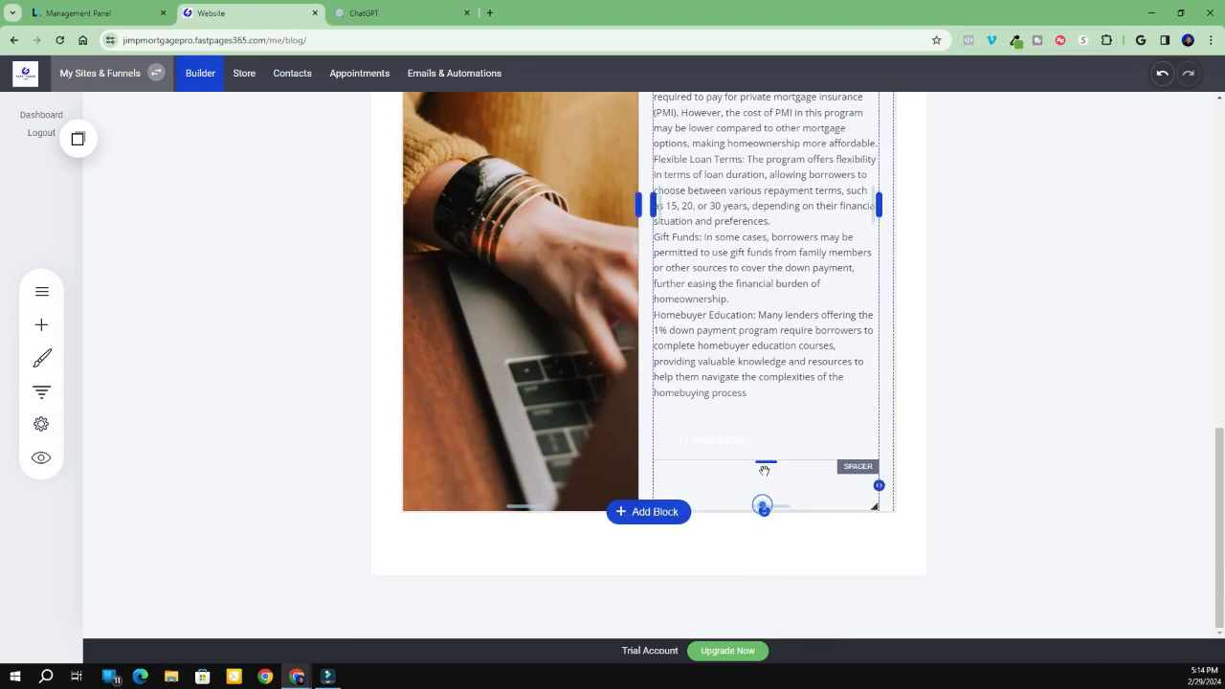
pyautogui.moveTo(766, 501); pyautogui.dragTo(769, 463)
pyautogui.scroll(4, 958, 440)
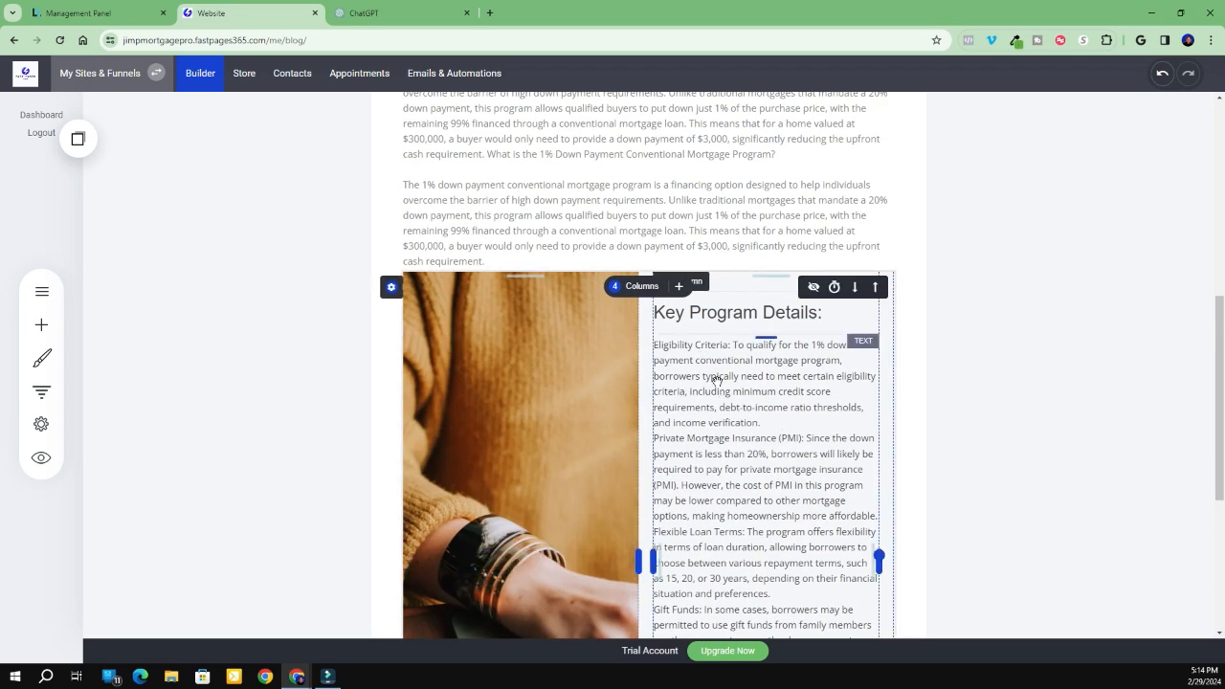
# Format the five program details, from Eligibility Criteria to Homebuyer Education, as a numbered list from 1 to 5, matching the article in ChatGPT
pyautogui.click(423, 17)
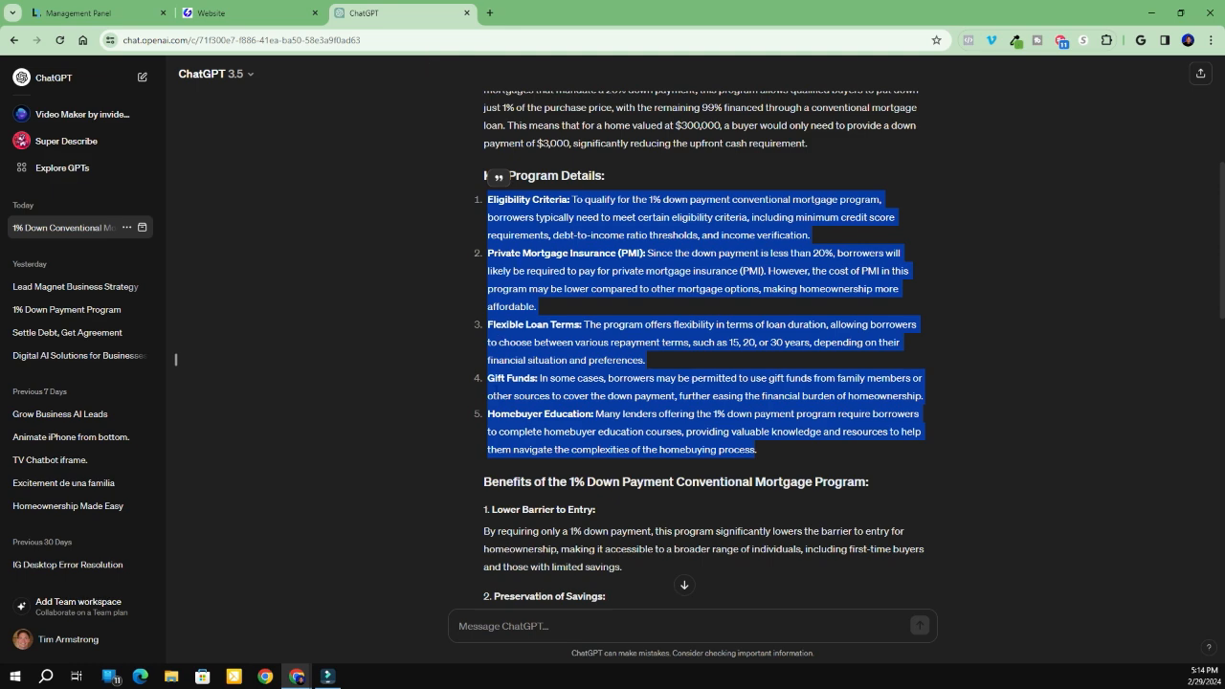
pyautogui.click(240, 14)
pyautogui.click(658, 344)
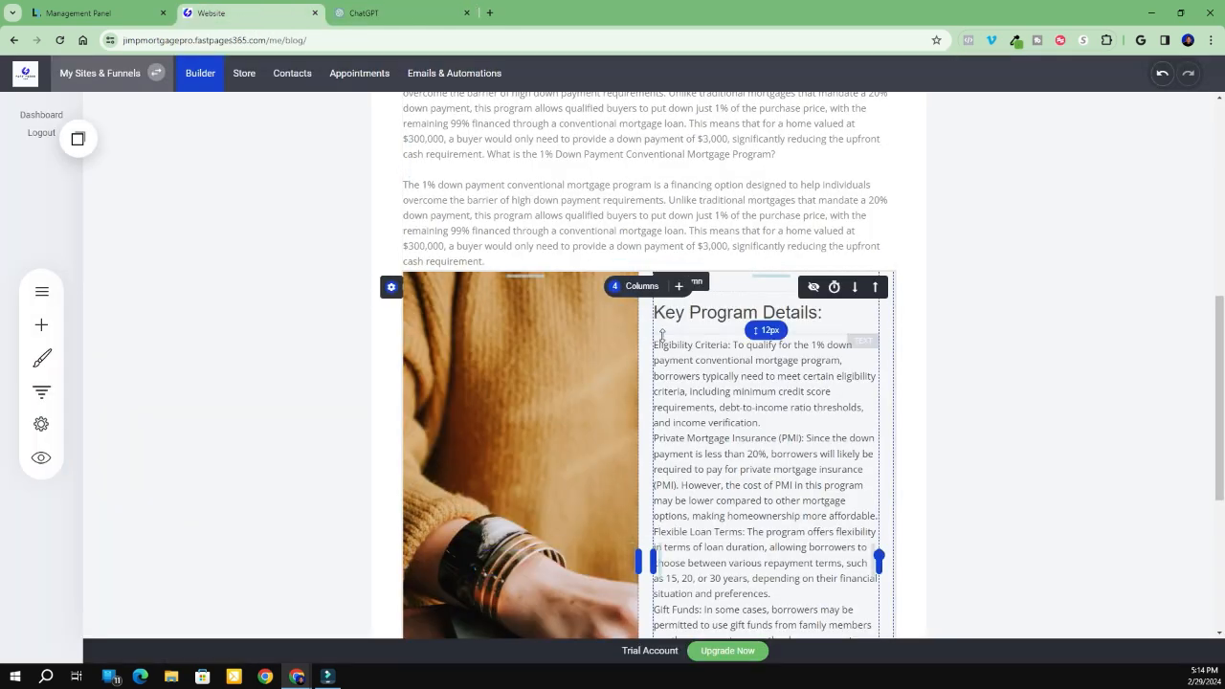
pyautogui.click(656, 344)
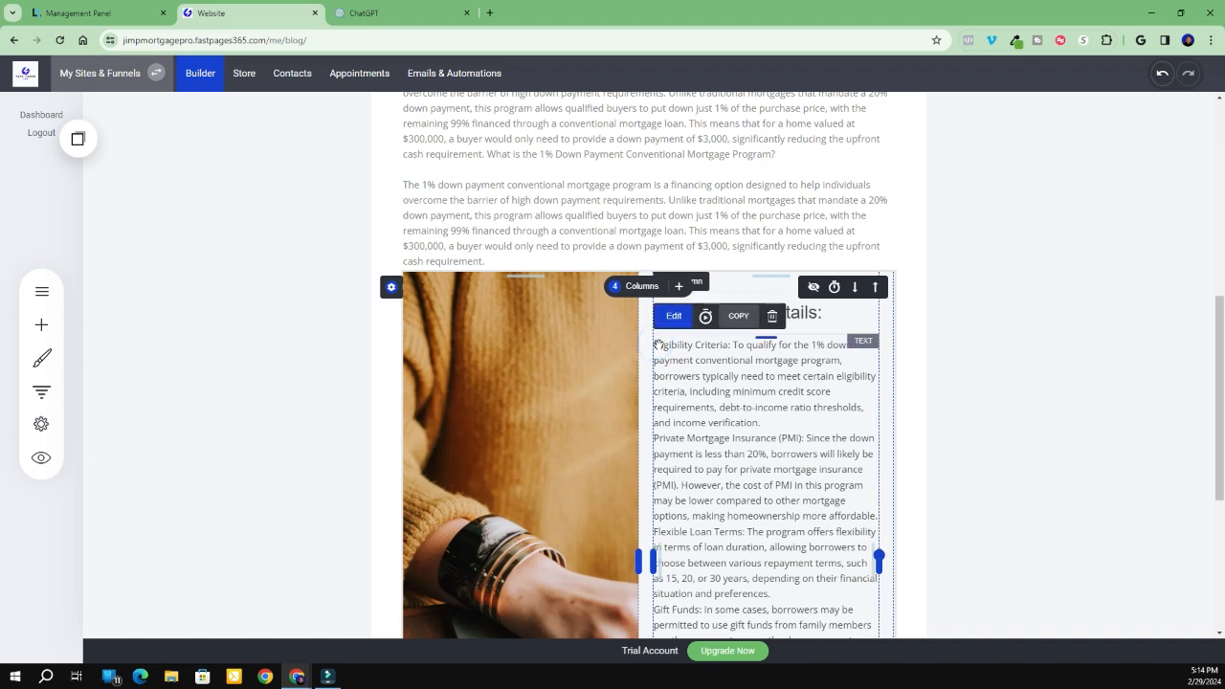
pyautogui.click(657, 344)
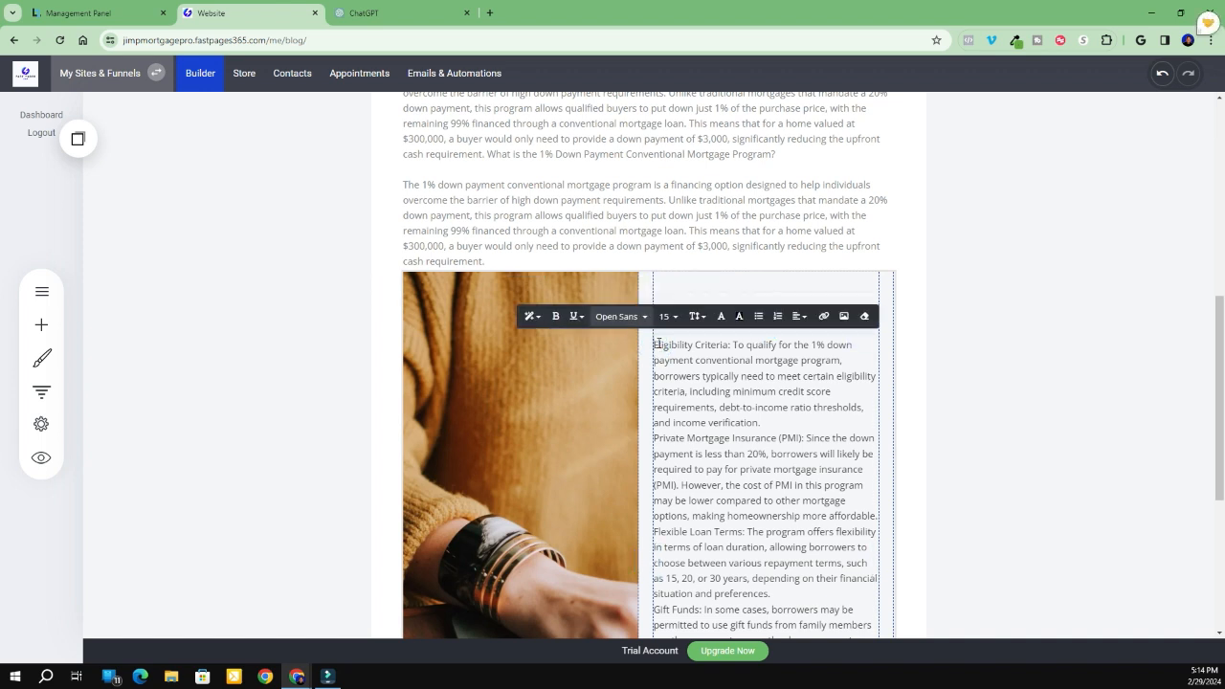
pyautogui.click(780, 317)
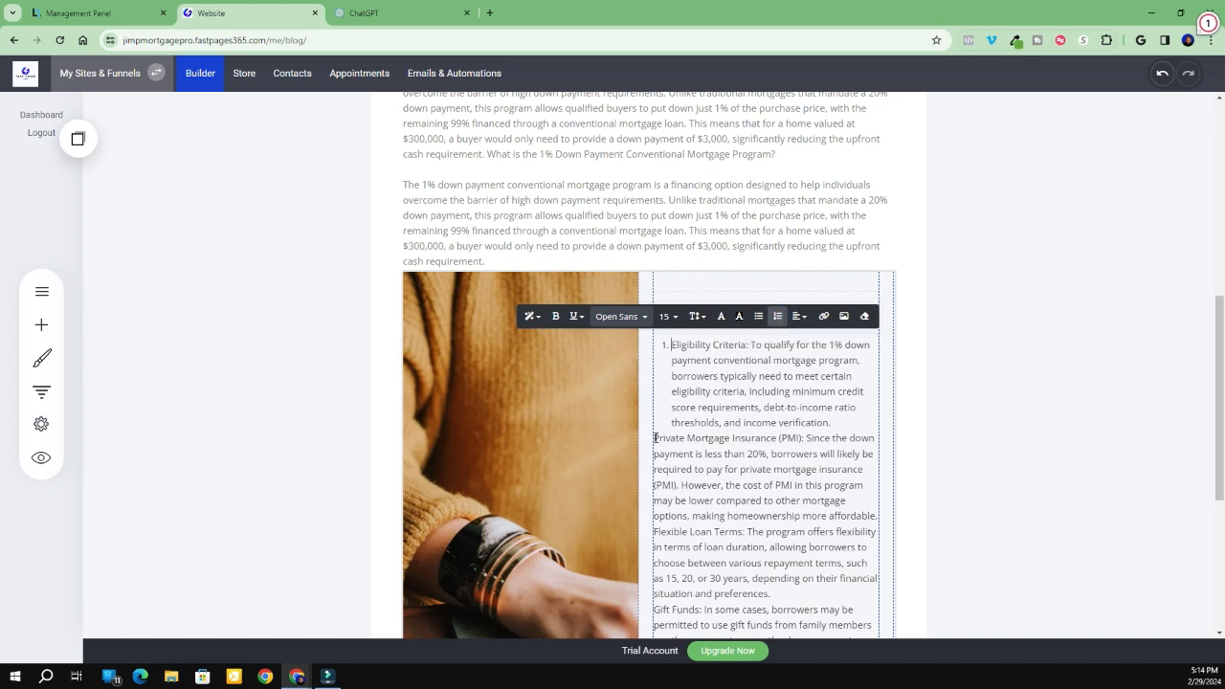
pyautogui.click(780, 316)
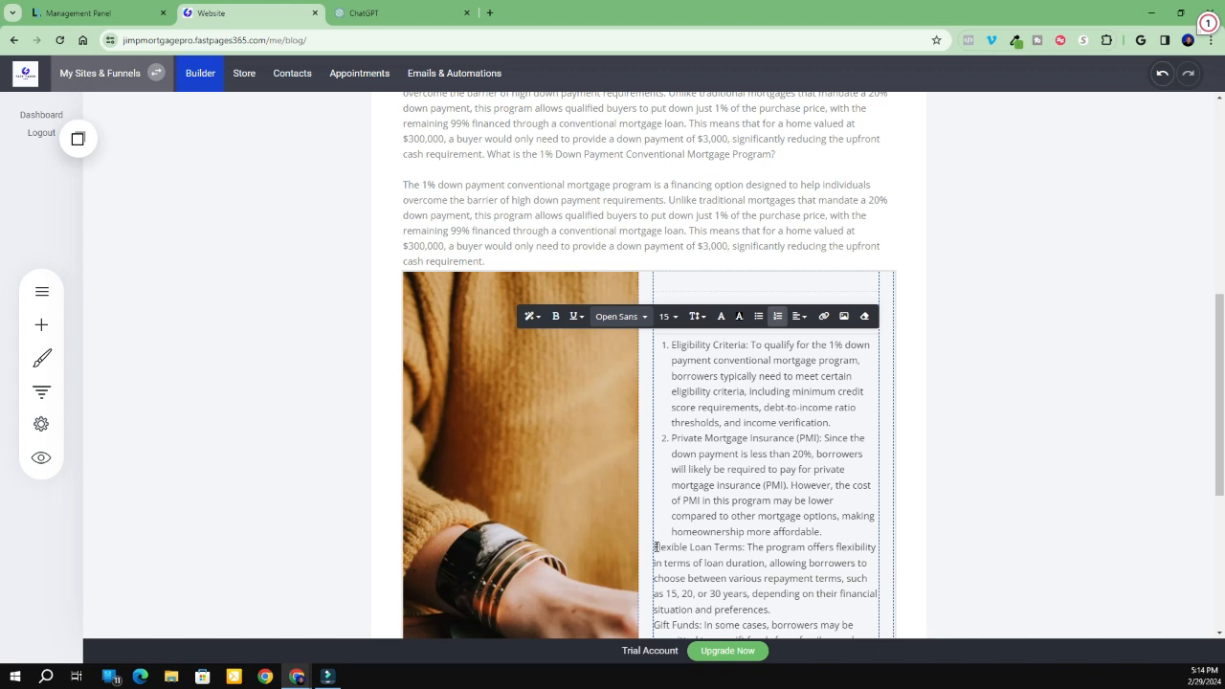
pyautogui.click(779, 316)
pyautogui.scroll(-2, 776, 369)
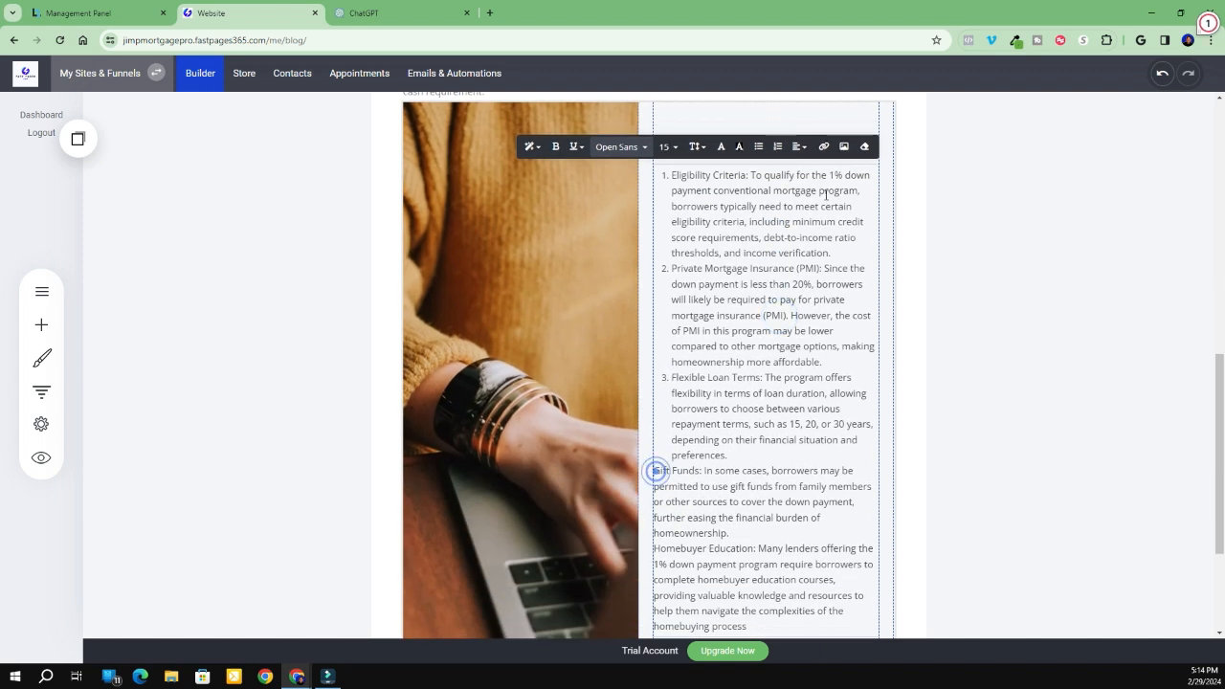
pyautogui.click(778, 147)
pyautogui.scroll(-2, 755, 387)
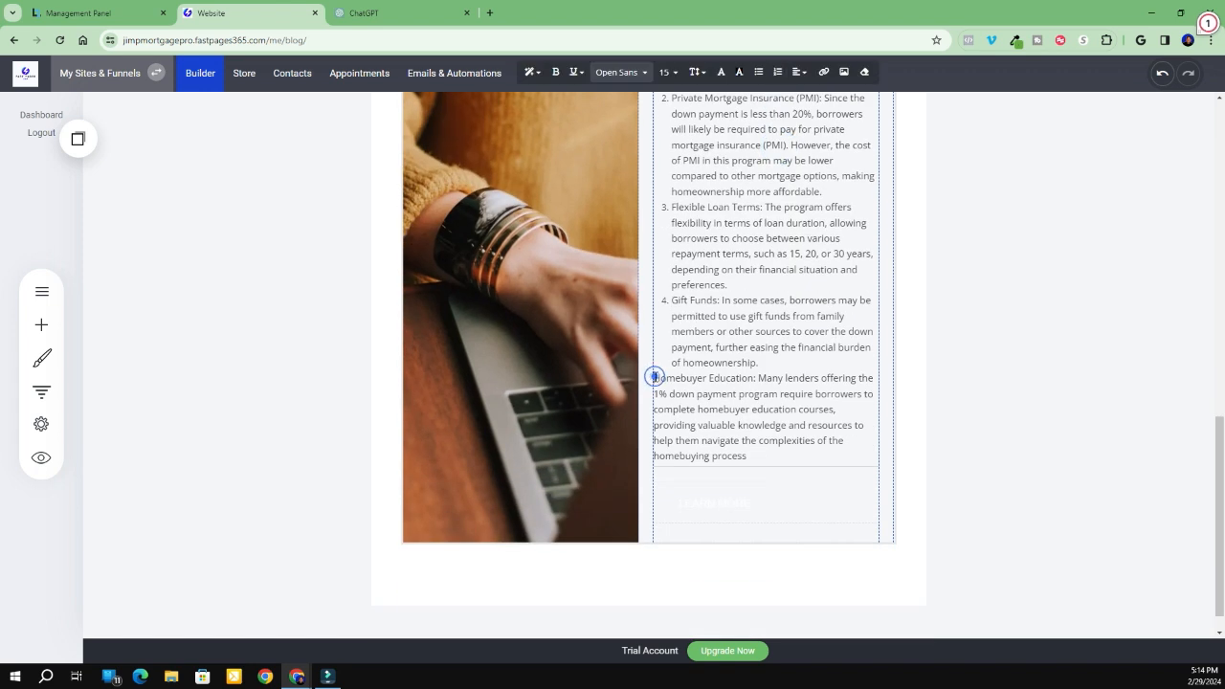
pyautogui.click(777, 72)
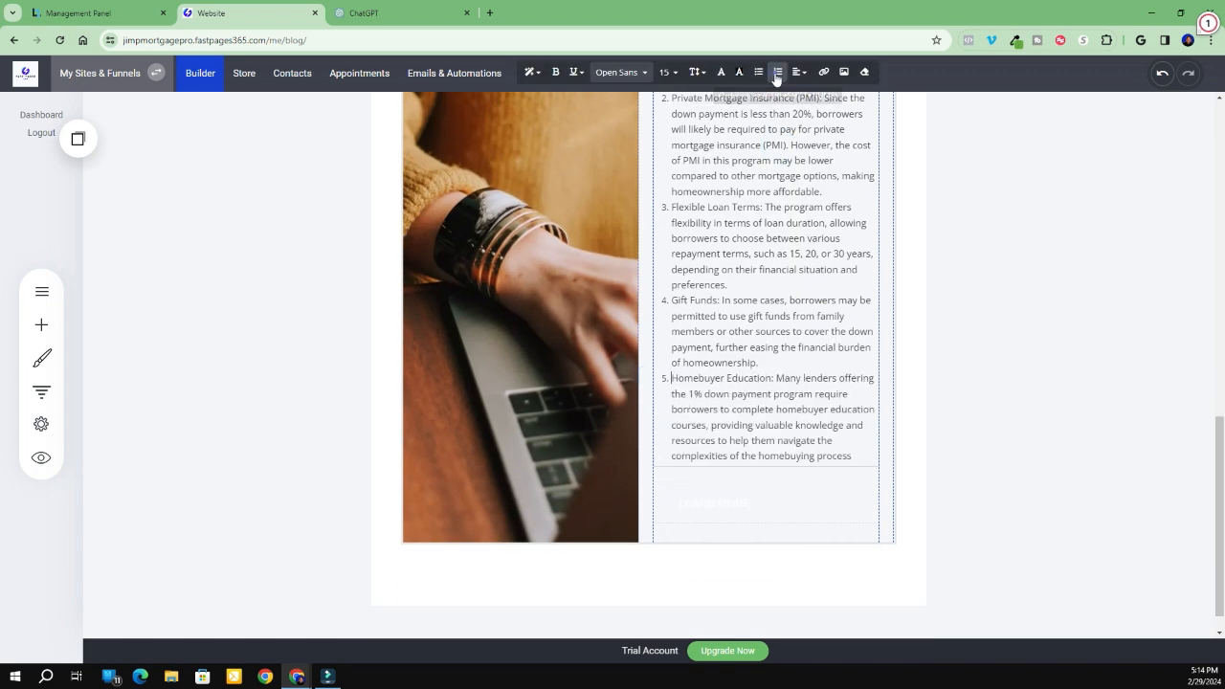
# Compare the website's numbered program details with the original list in ChatGPT
pyautogui.click(409, 16)
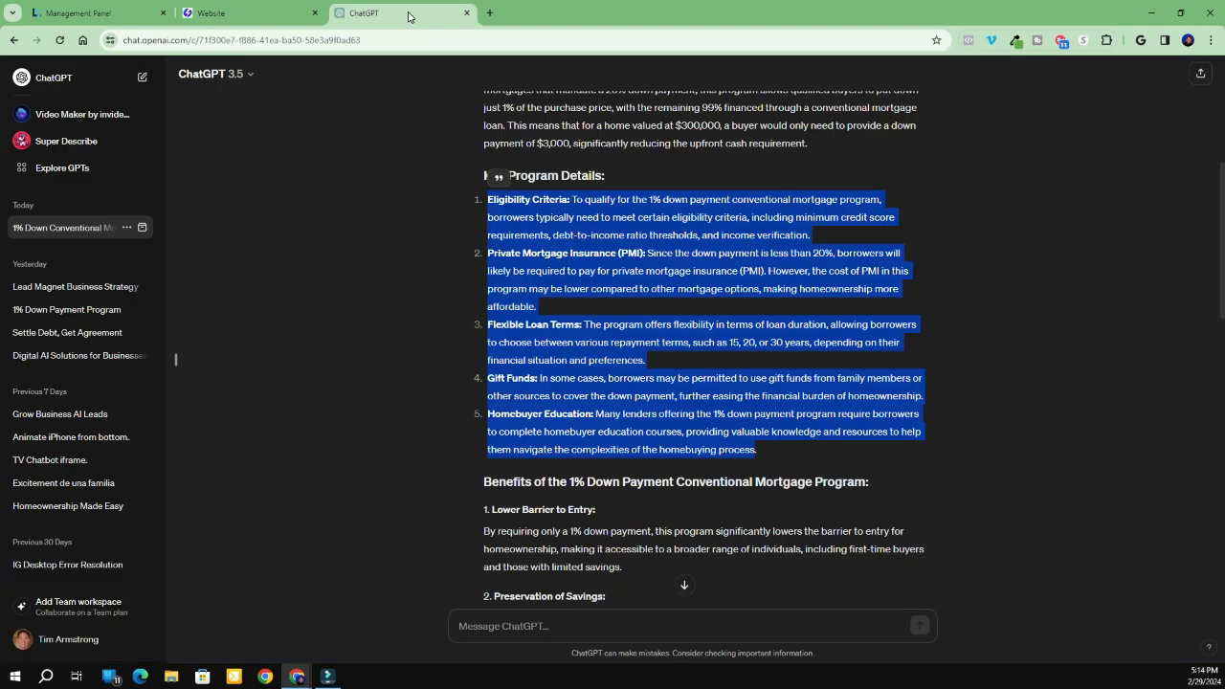
pyautogui.click(250, 13)
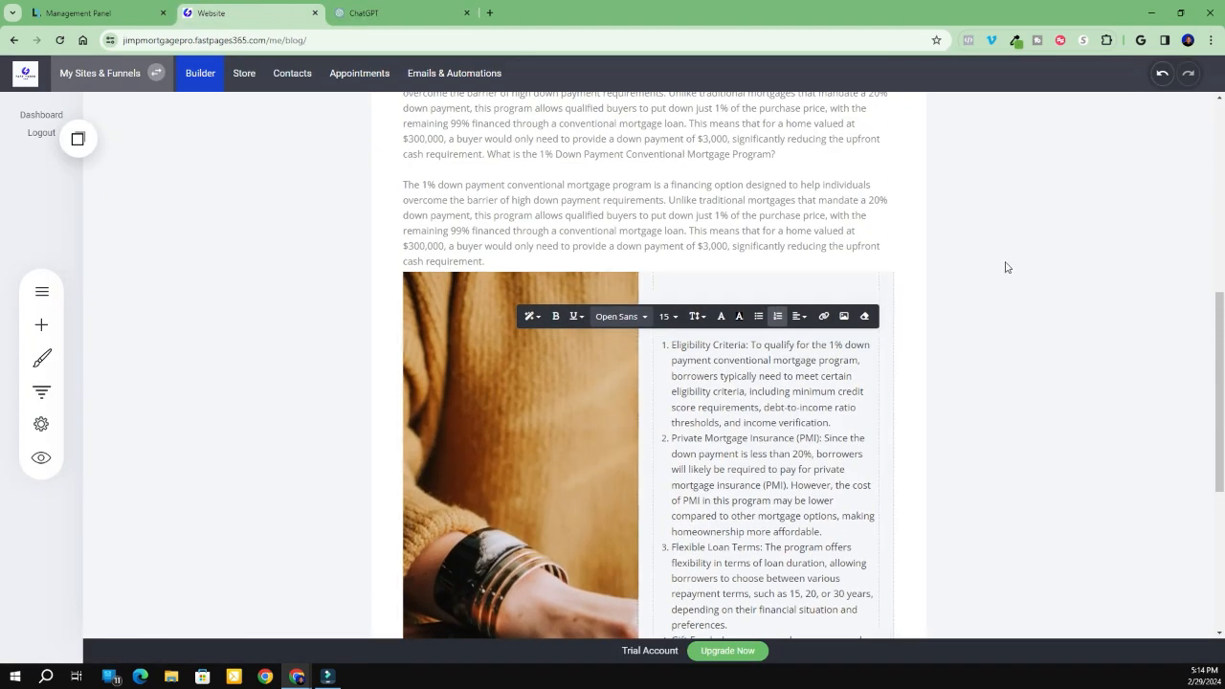
pyautogui.click(1004, 261)
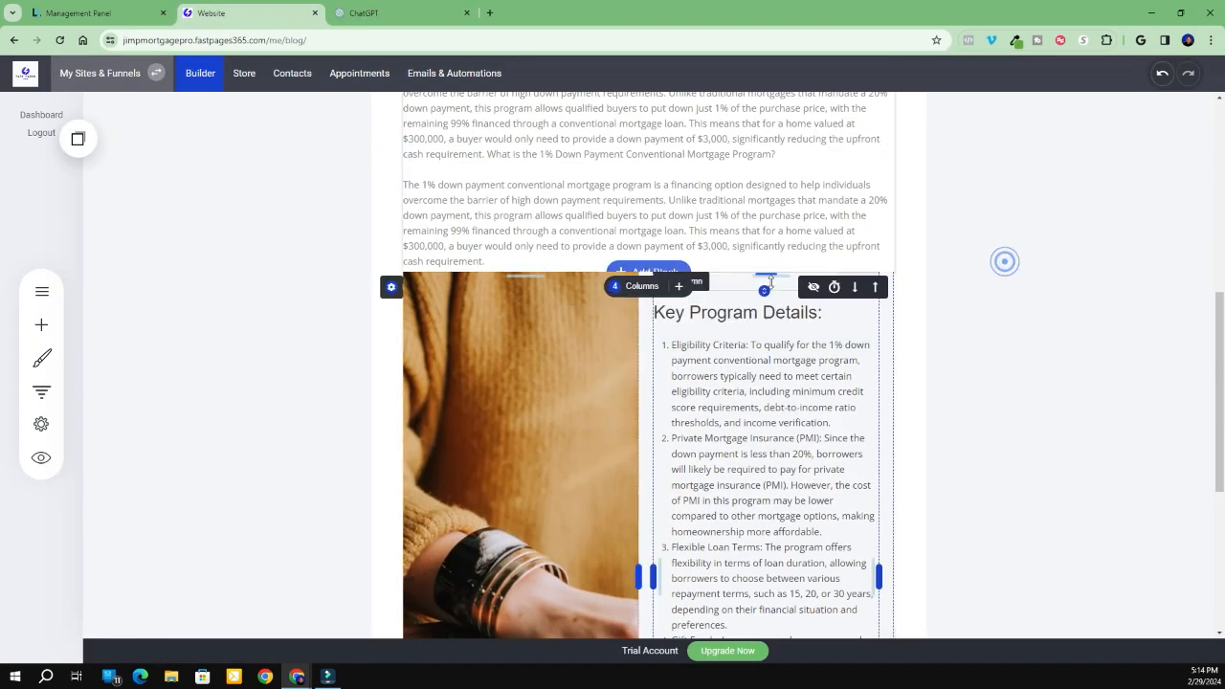
pyautogui.click(1029, 307)
# Try widening the gap above the "Key Program Details:" heading to 121 px and enlarging the spacer above it
pyautogui.click(745, 285)
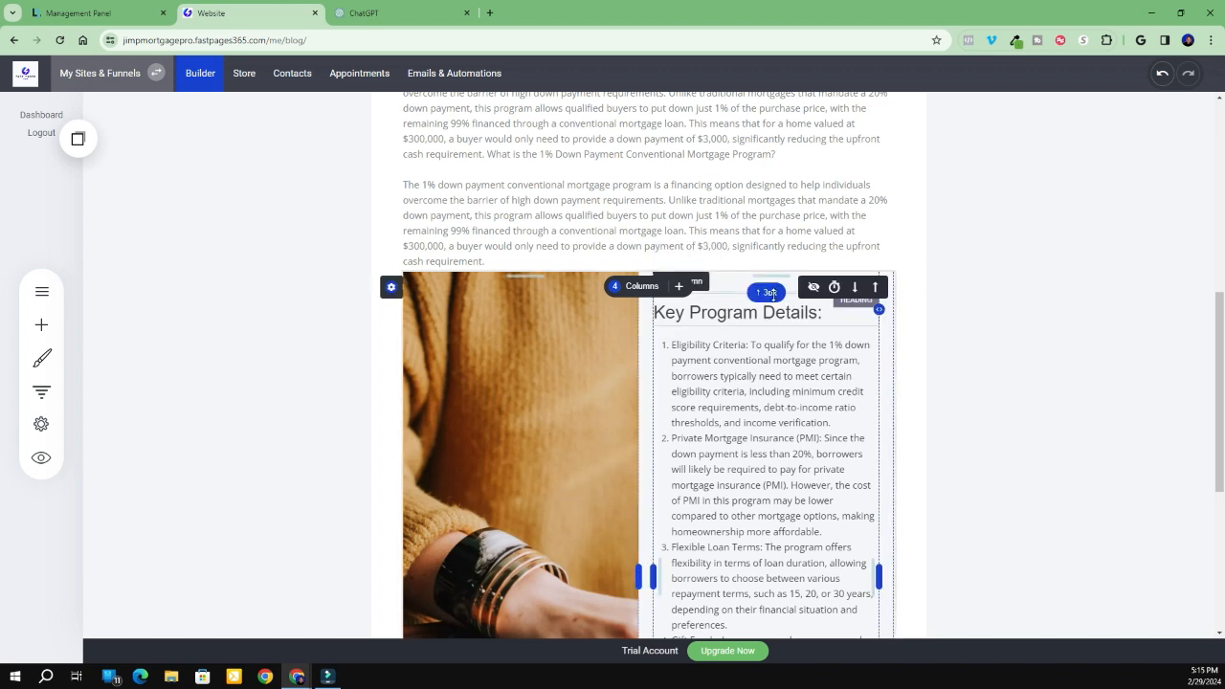
pyautogui.moveTo(773, 294); pyautogui.dragTo(773, 369)
pyautogui.click(1088, 341)
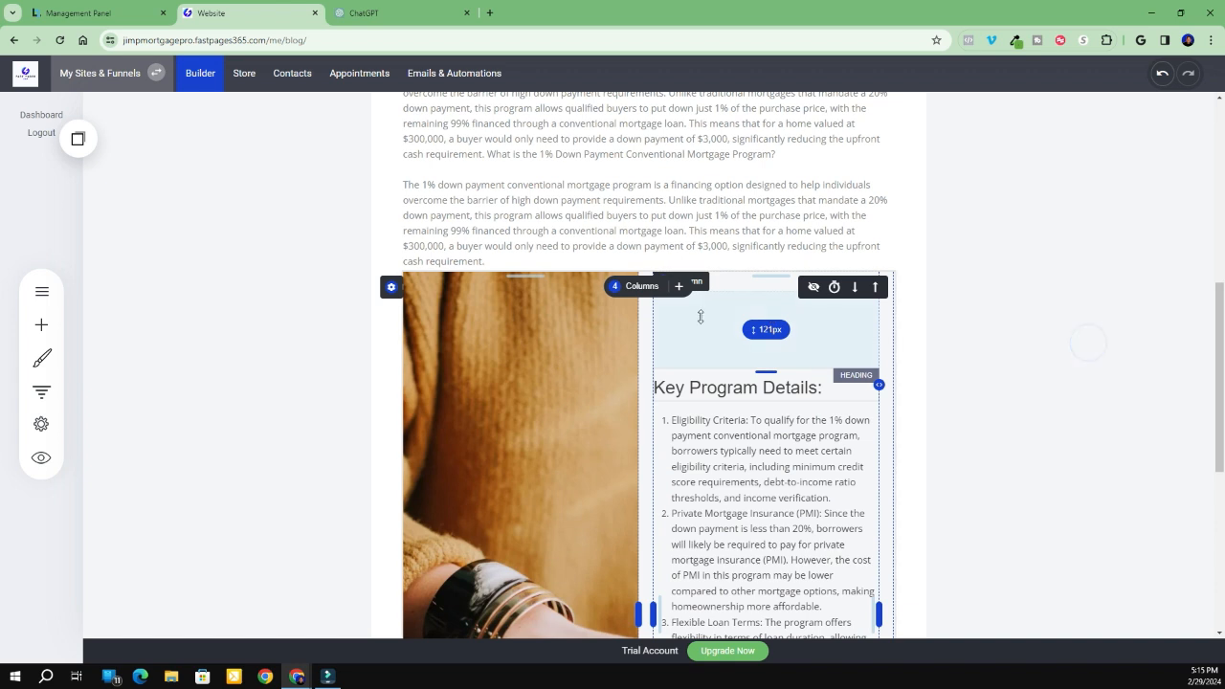
pyautogui.click(732, 285)
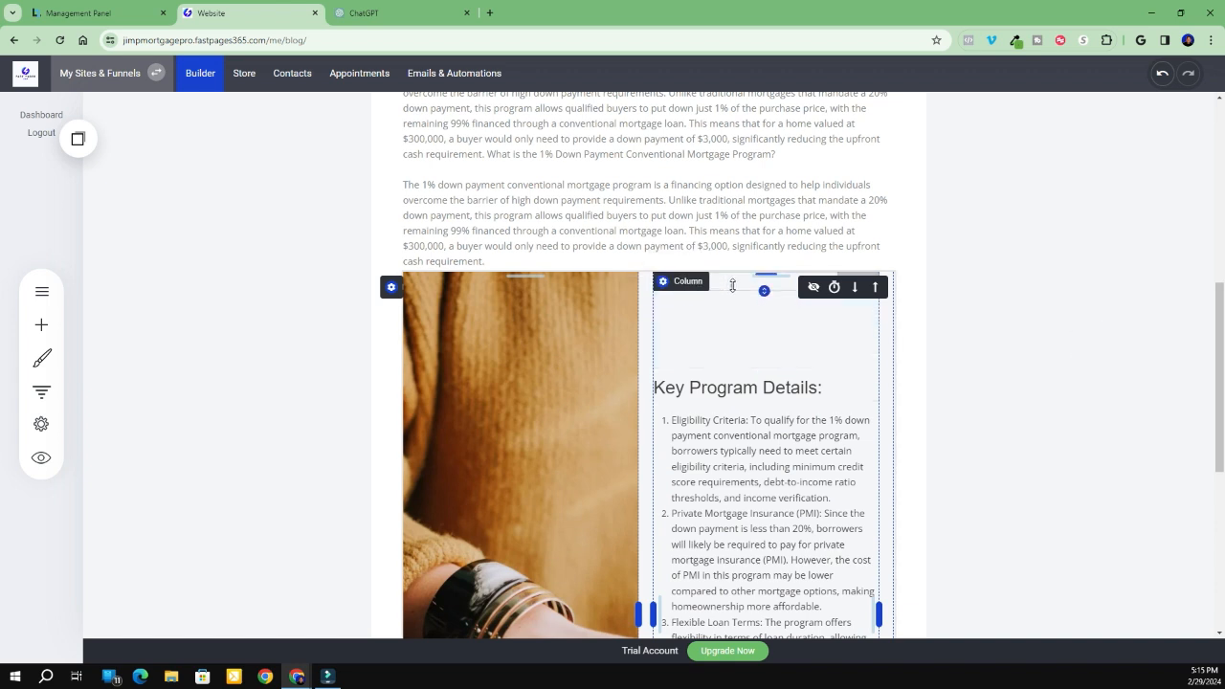
pyautogui.click(733, 283)
pyautogui.moveTo(763, 289); pyautogui.dragTo(763, 421)
# Delete the spacer widget above the "Key Program Details:" heading
pyautogui.click(749, 339)
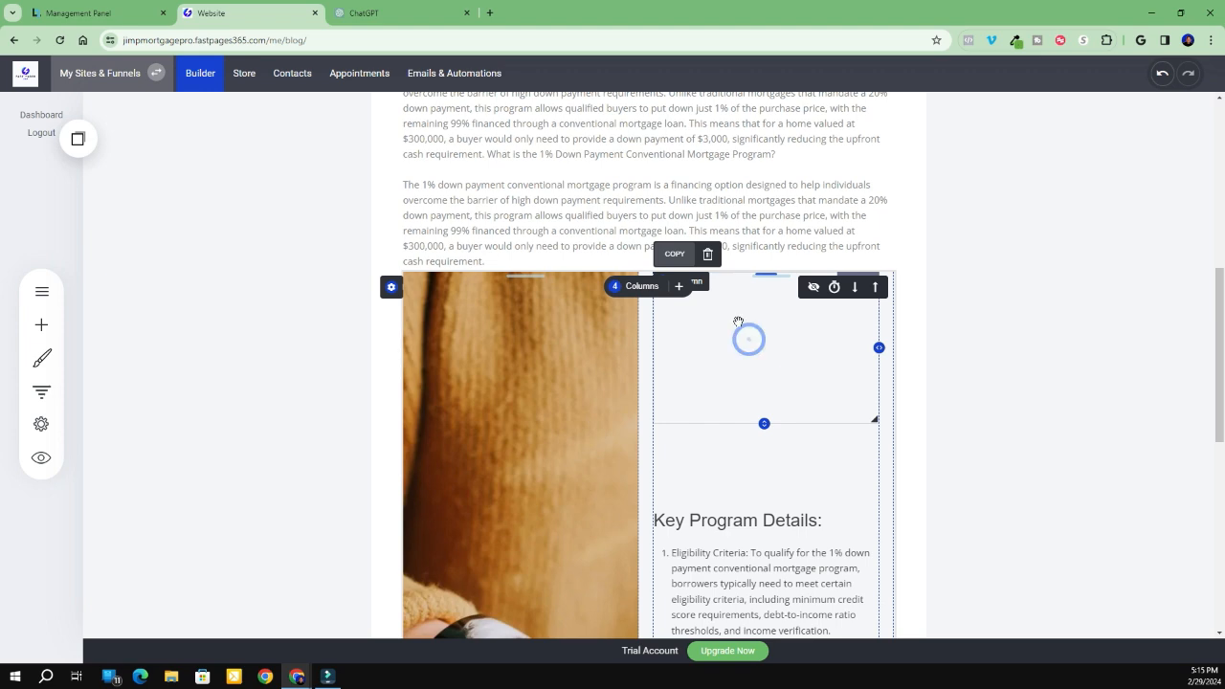
pyautogui.click(708, 254)
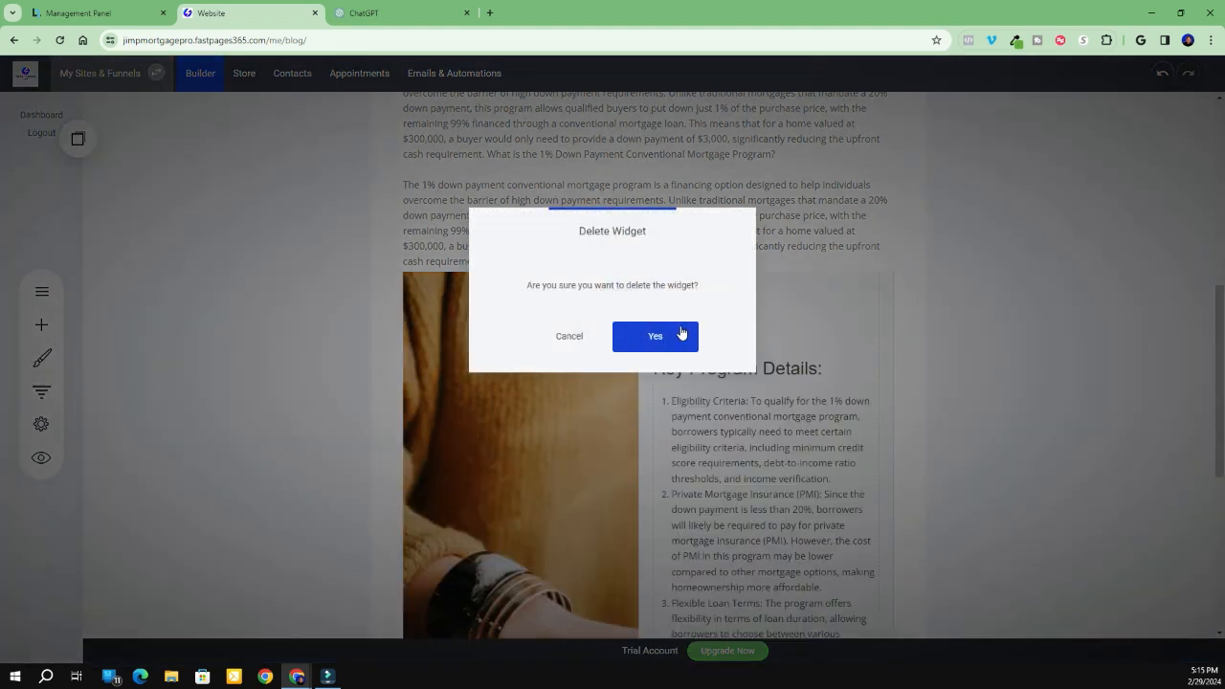
pyautogui.click(655, 336)
# Tighten the gap above the "Key Program Details:" heading and add space above the whole image-and-text block
pyautogui.moveTo(764, 336); pyautogui.dragTo(764, 273)
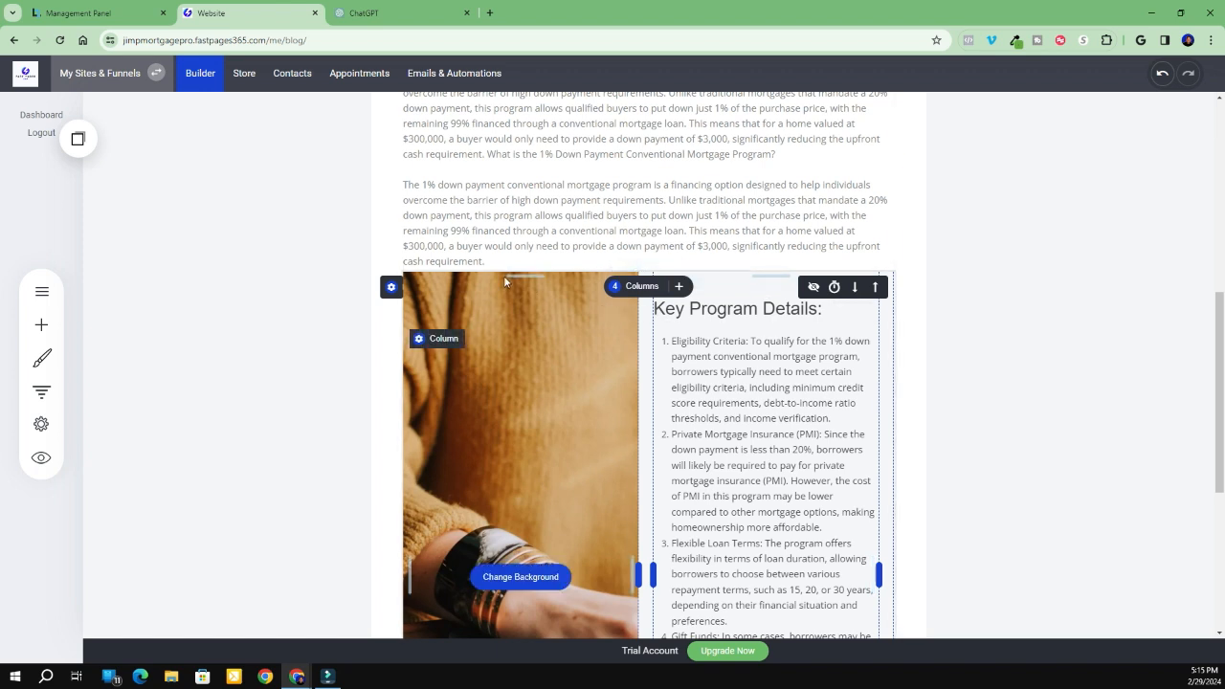
pyautogui.moveTo(504, 279); pyautogui.dragTo(544, 292)
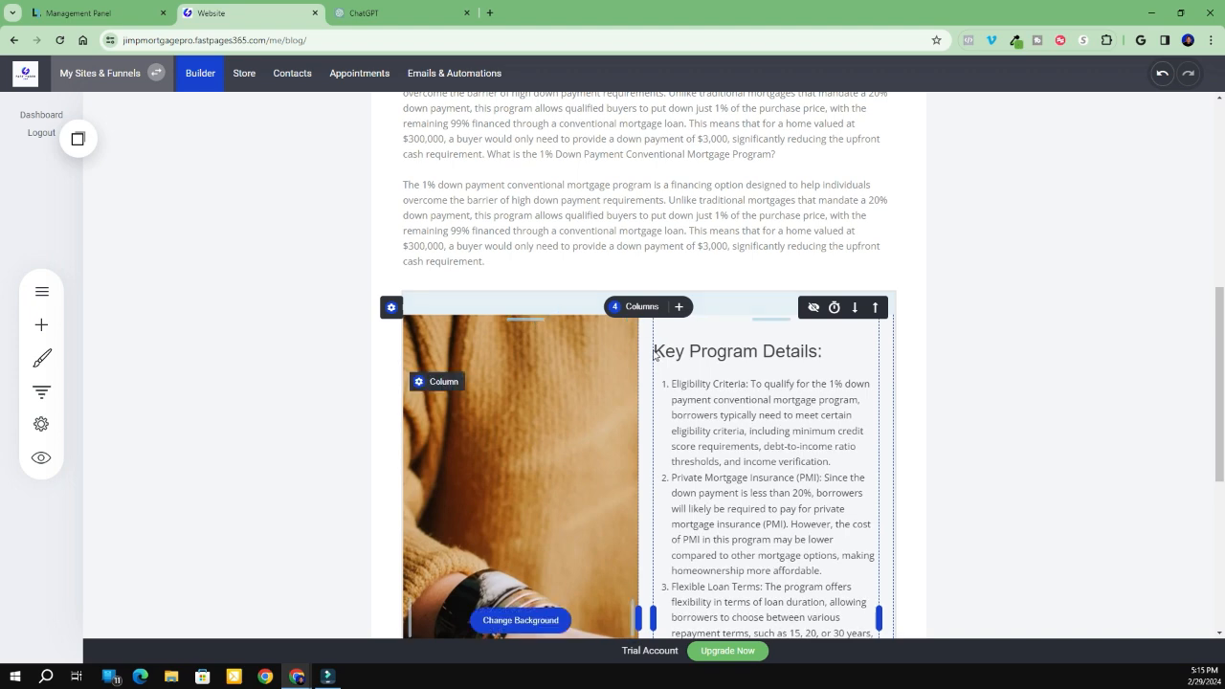
# Tighten the space above the "Key Program Details:" heading and delete the button widget below the numbered list
pyautogui.moveTo(769, 320); pyautogui.dragTo(752, 316)
pyautogui.scroll(-3, 807, 478)
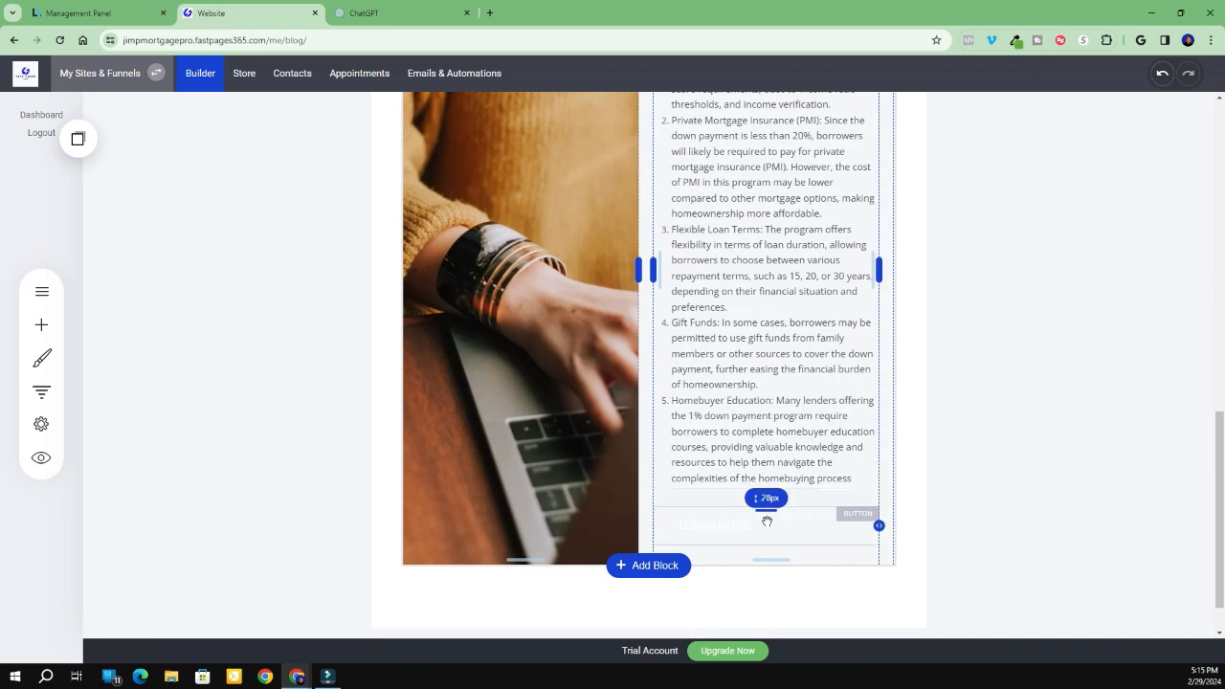
pyautogui.click(791, 524)
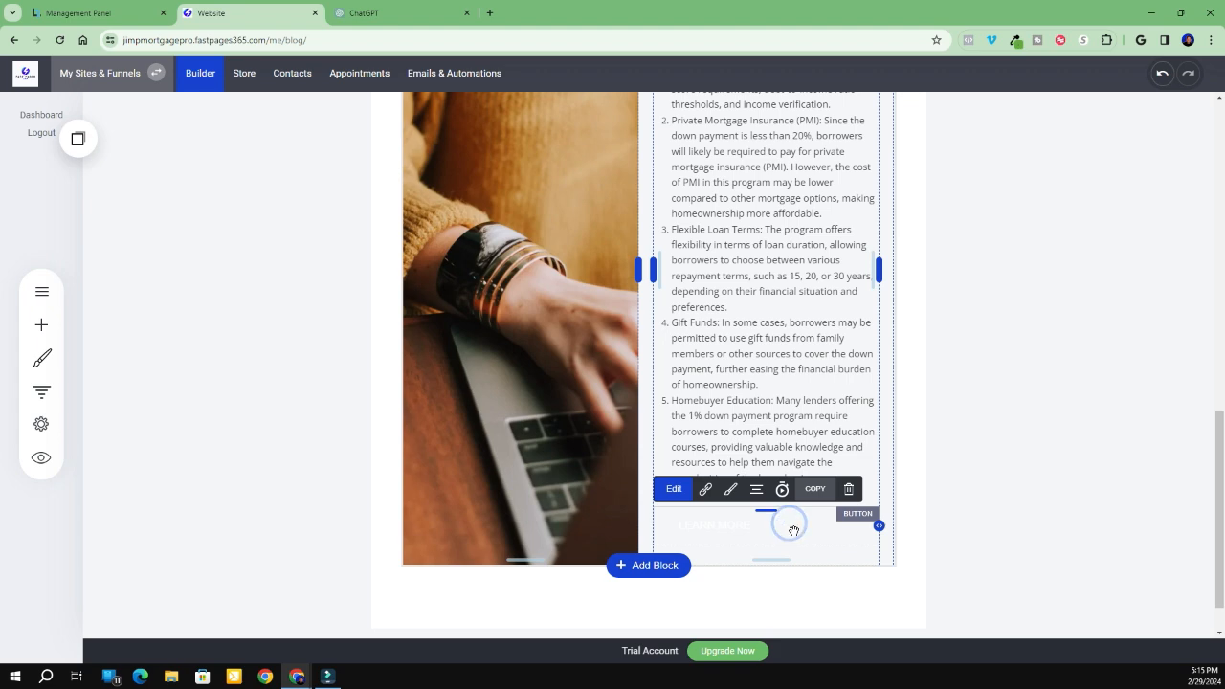
pyautogui.click(848, 490)
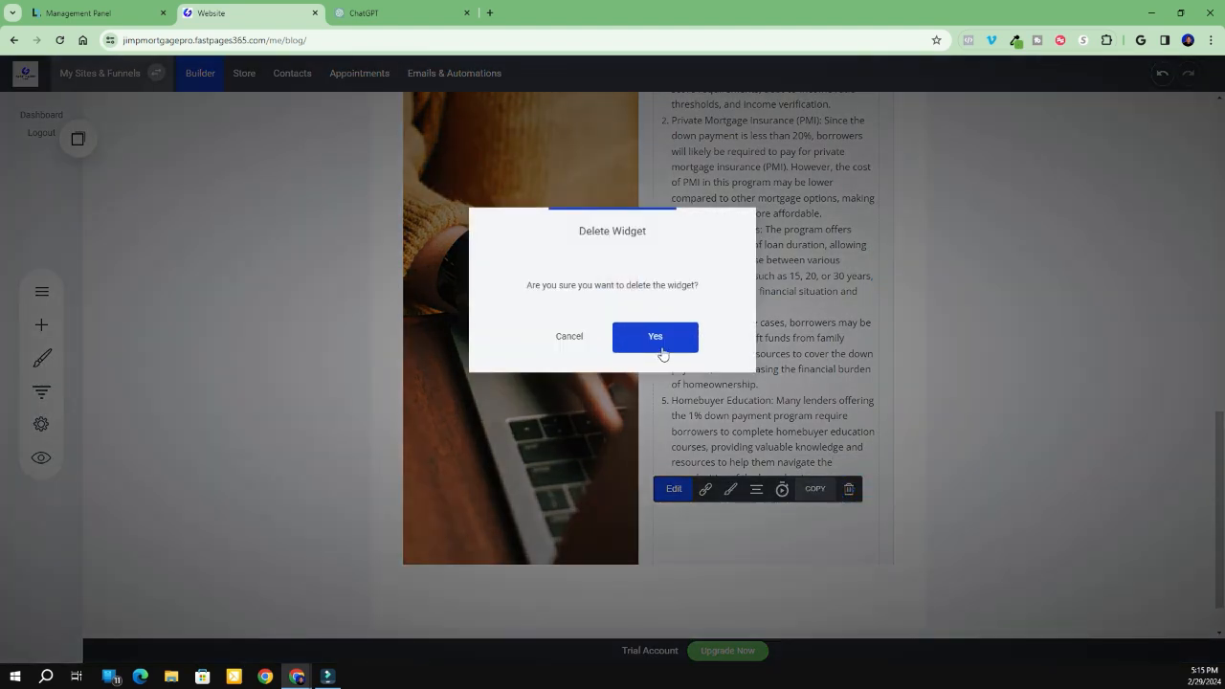
pyautogui.click(657, 337)
pyautogui.scroll(2, 1009, 425)
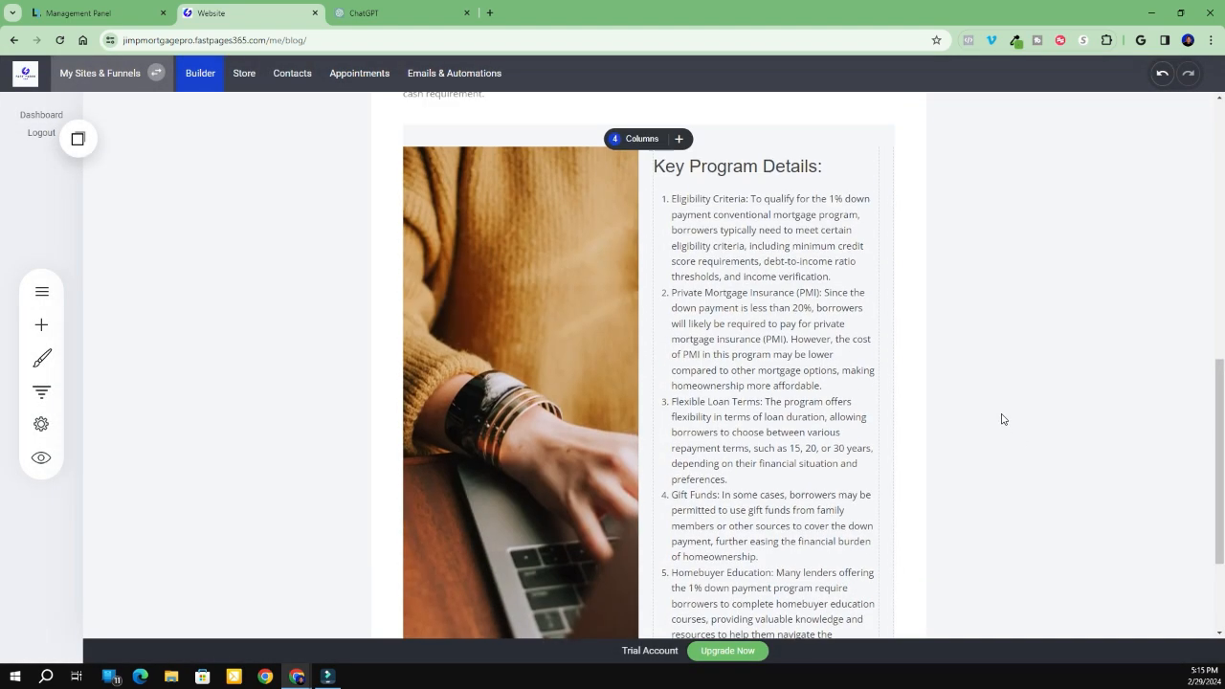
pyautogui.scroll(1, 1002, 419)
pyautogui.scroll(-1, 1002, 418)
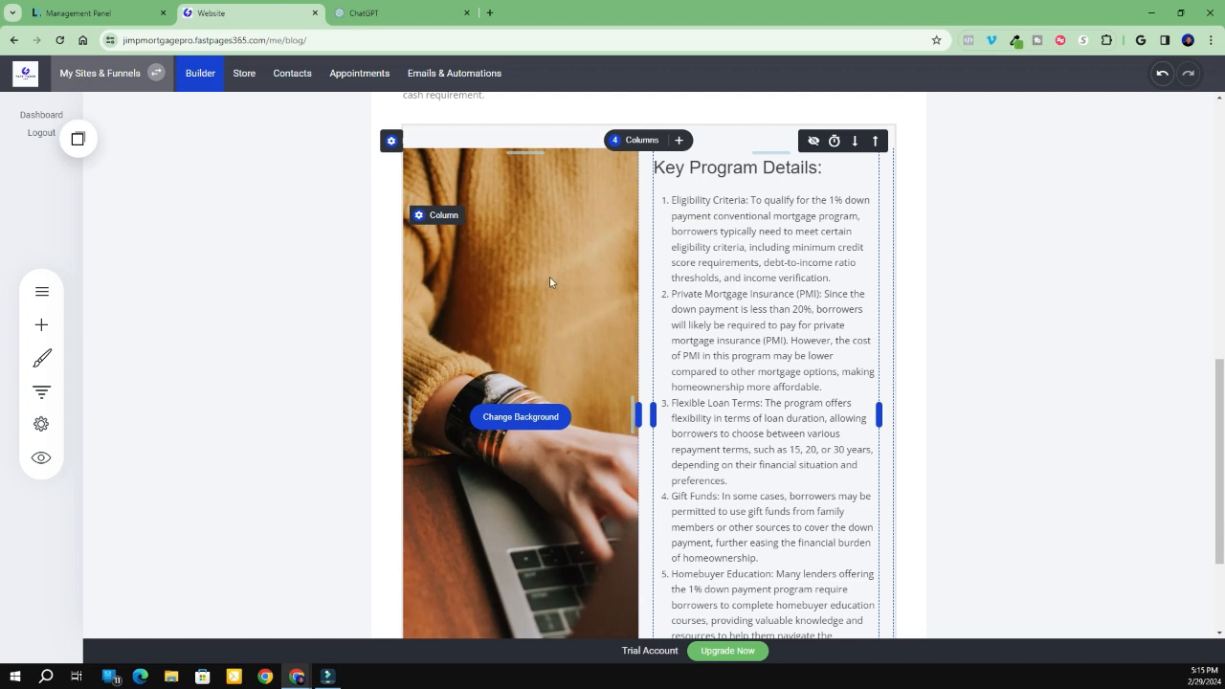
# Replace the image column's background with the stored photo of the white two-storey house with a fountain and brick path
pyautogui.click(506, 418)
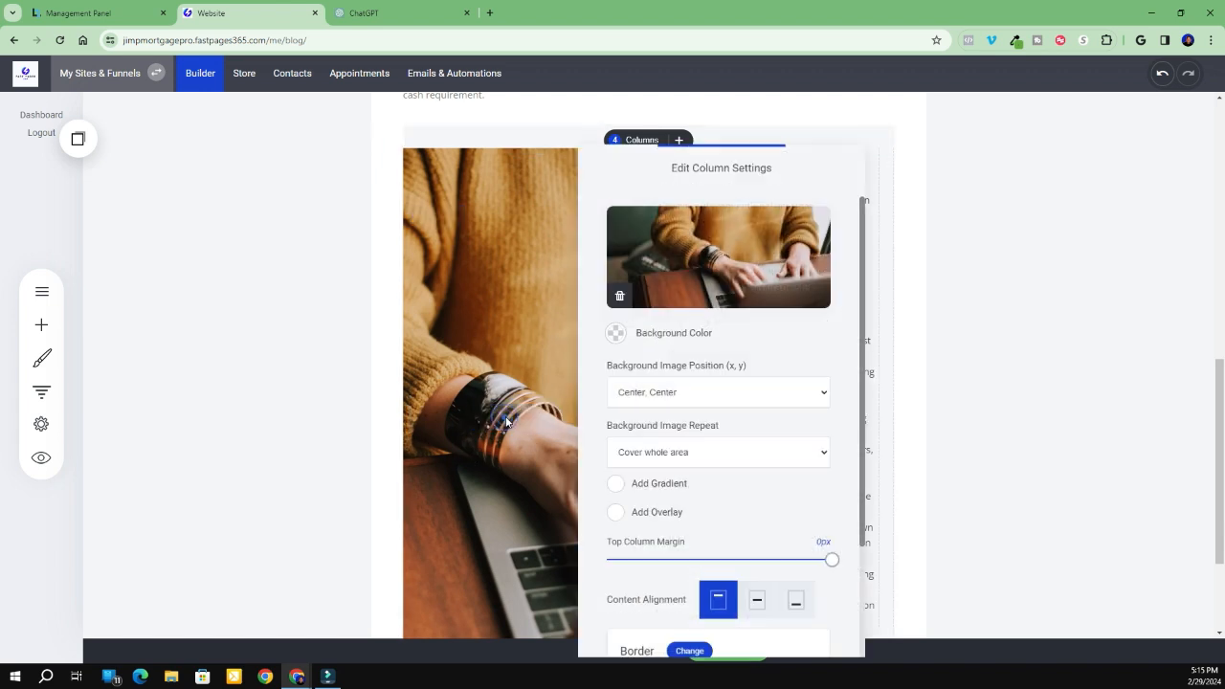
pyautogui.click(720, 250)
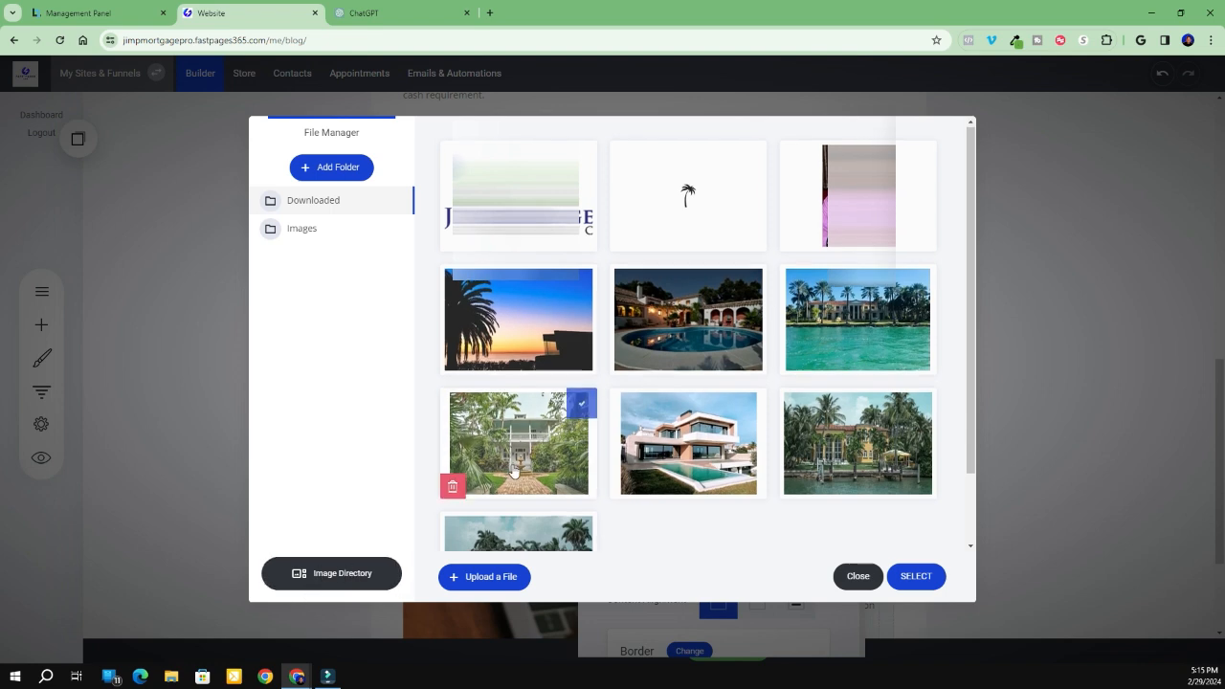
pyautogui.scroll(-1, 594, 440)
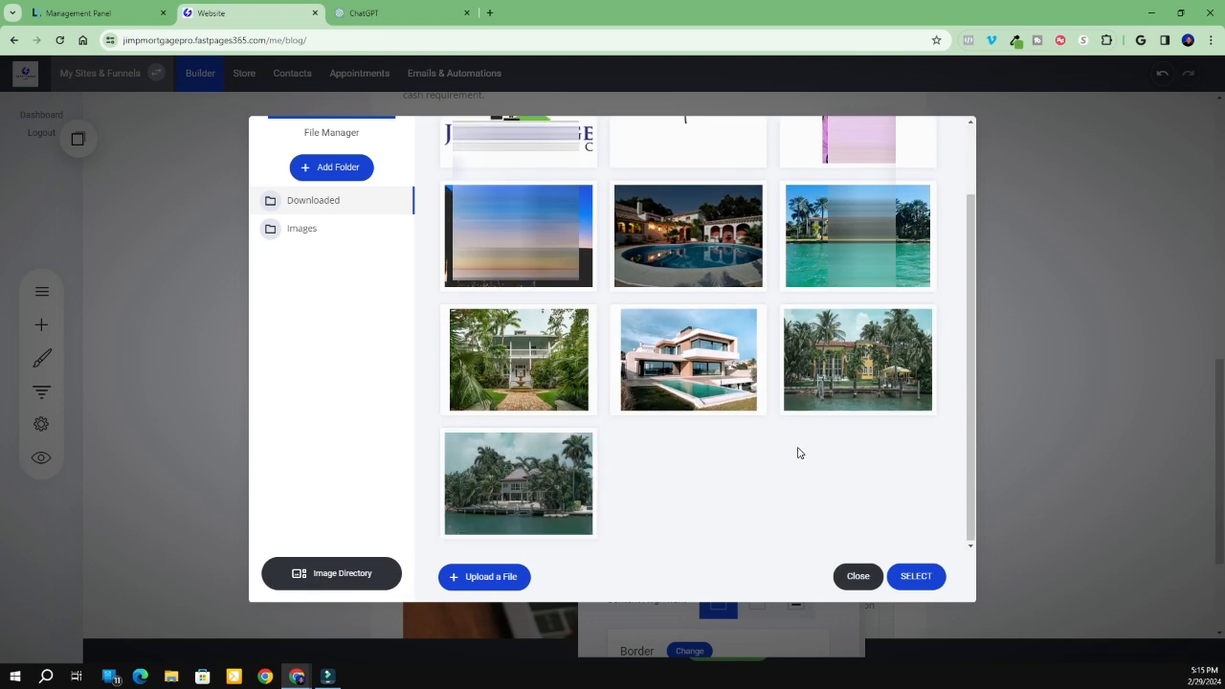
pyautogui.click(544, 393)
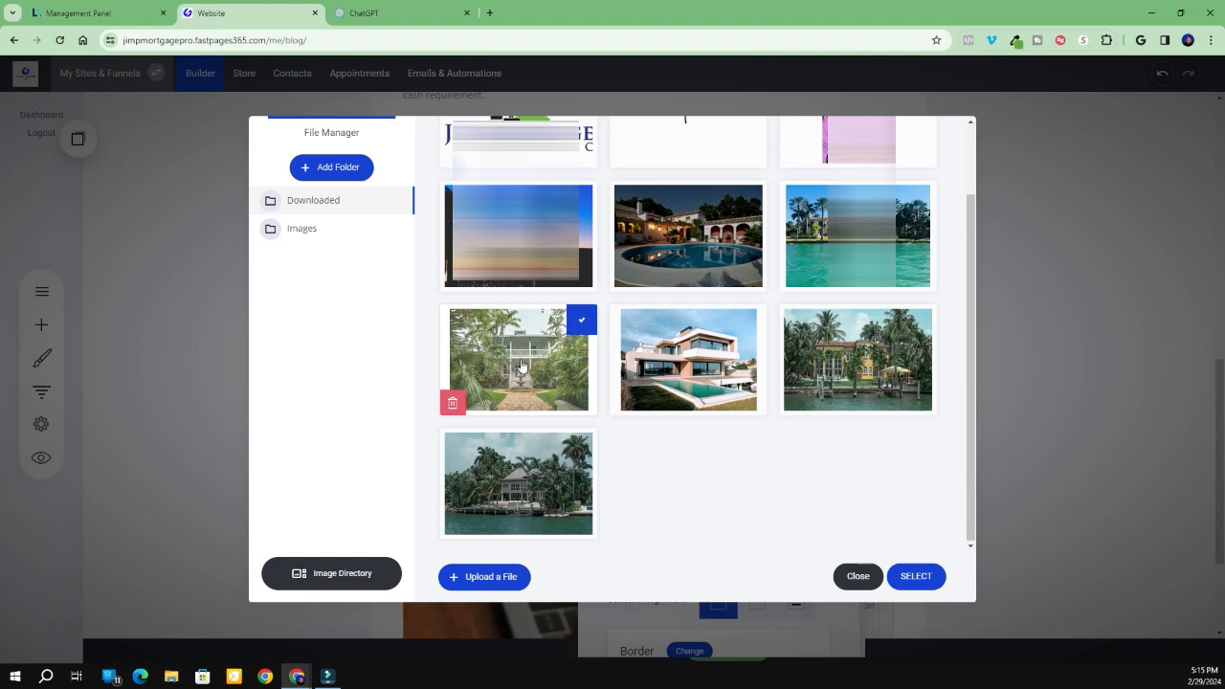
pyautogui.click(916, 577)
pyautogui.click(953, 395)
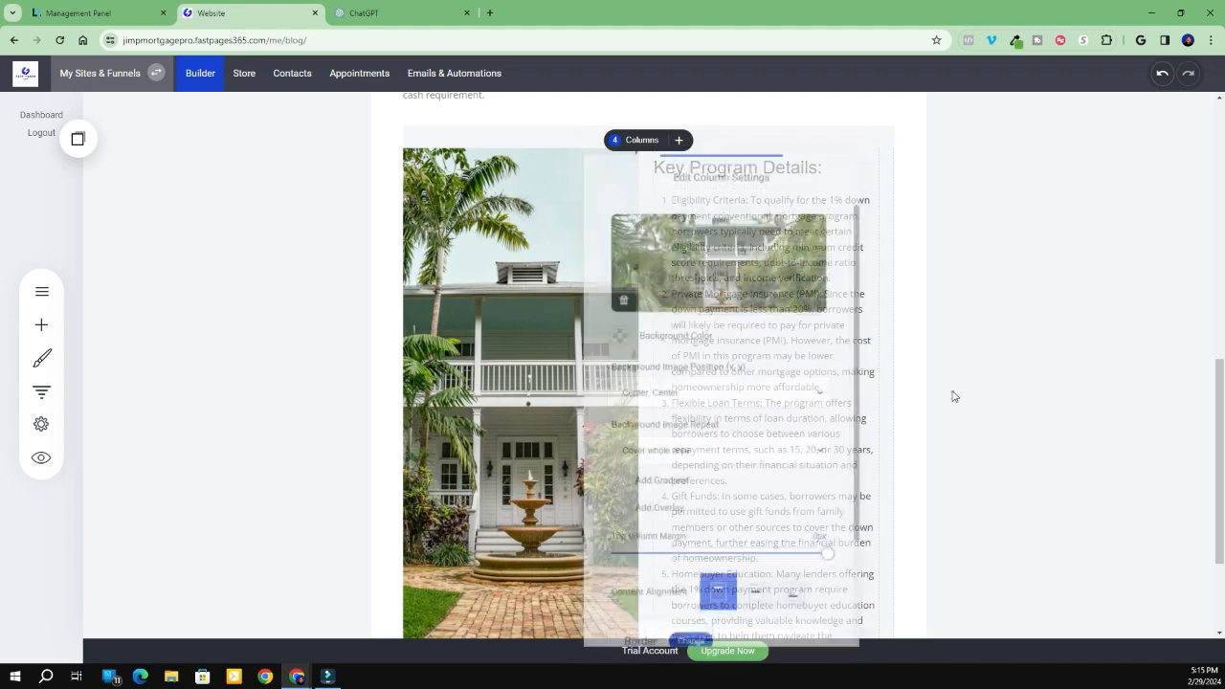
pyautogui.scroll(-2, 952, 396)
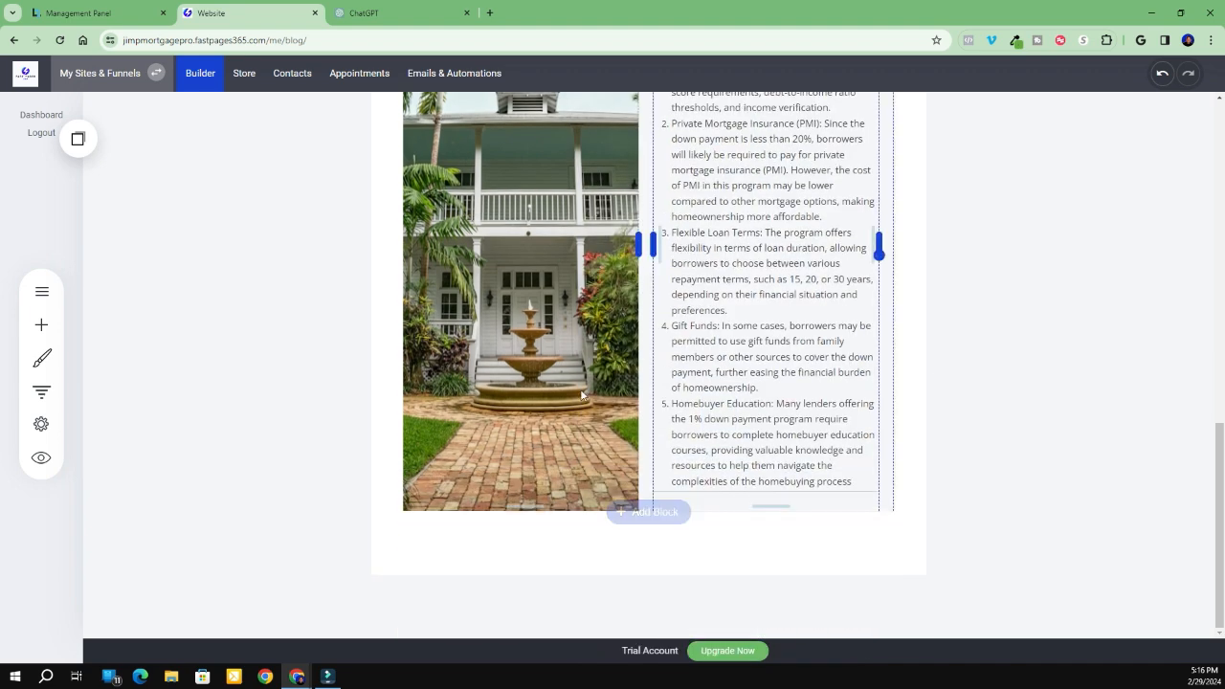
pyautogui.scroll(2, 476, 306)
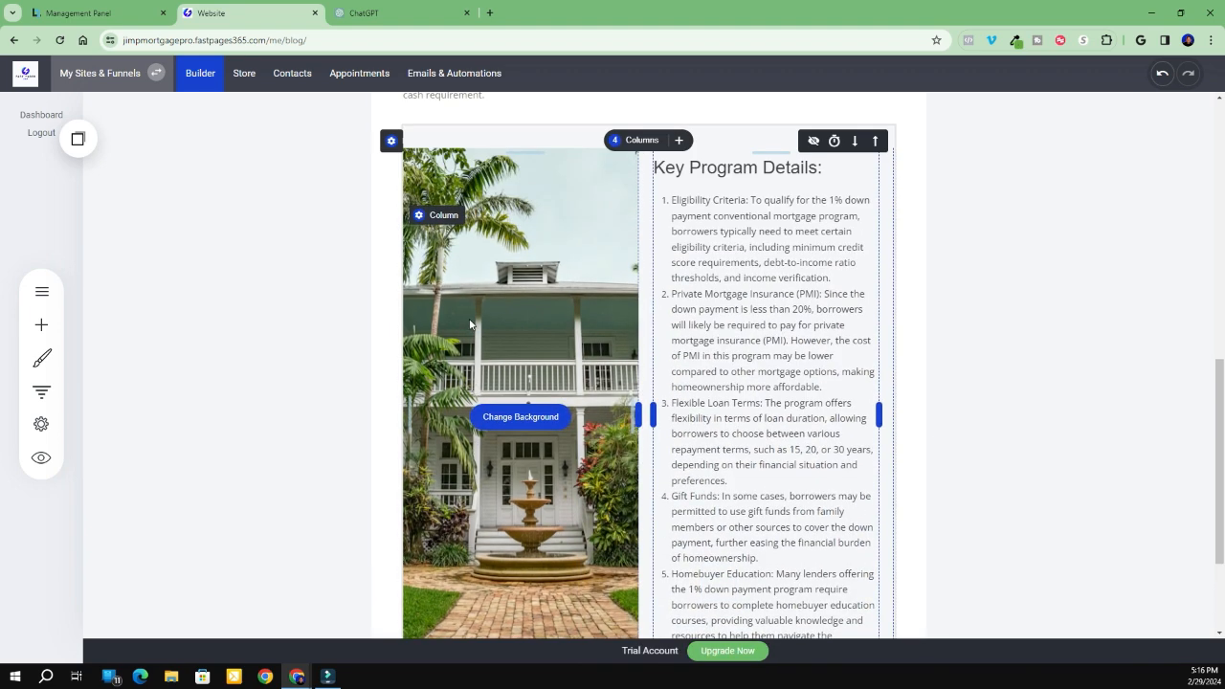
# Give the house image column an outer shadow in black
pyautogui.click(418, 215)
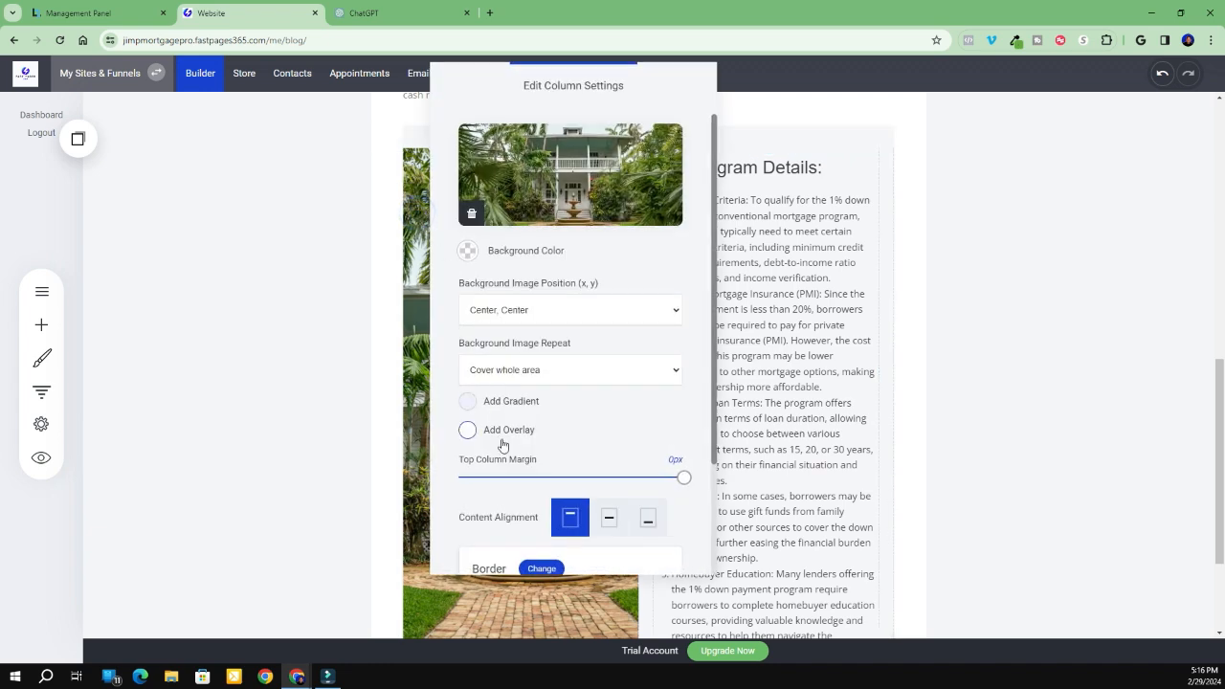
pyautogui.scroll(-2, 508, 410)
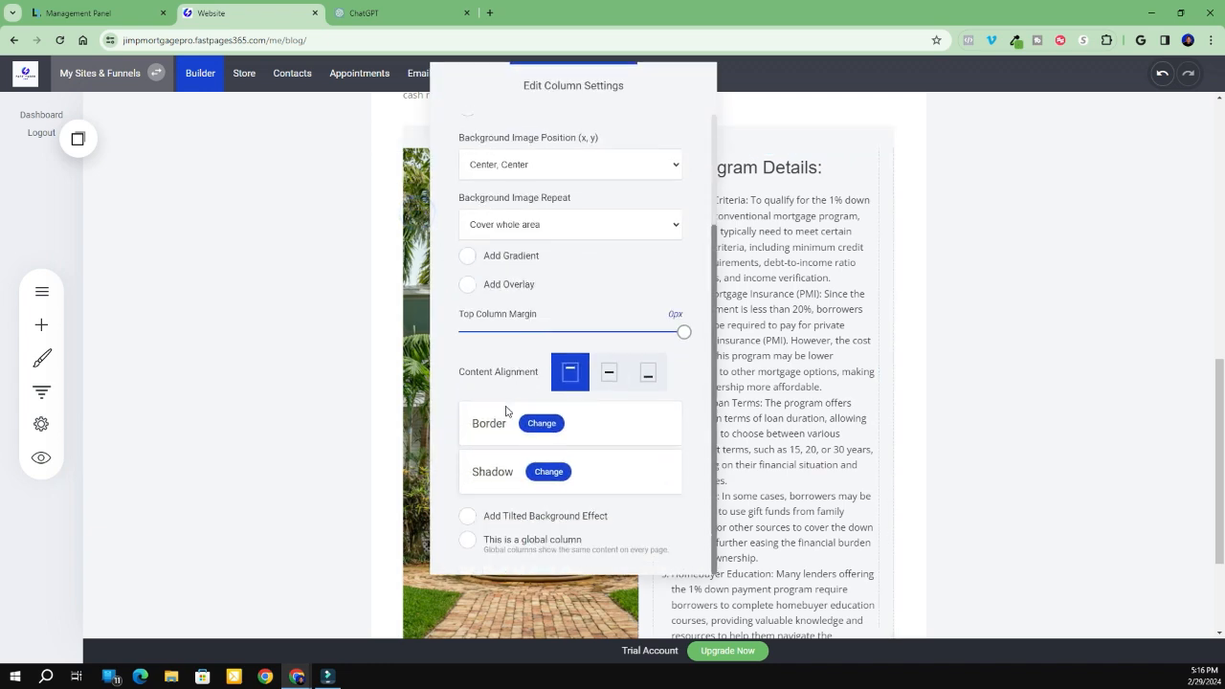
pyautogui.click(544, 472)
pyautogui.click(528, 199)
pyautogui.click(523, 221)
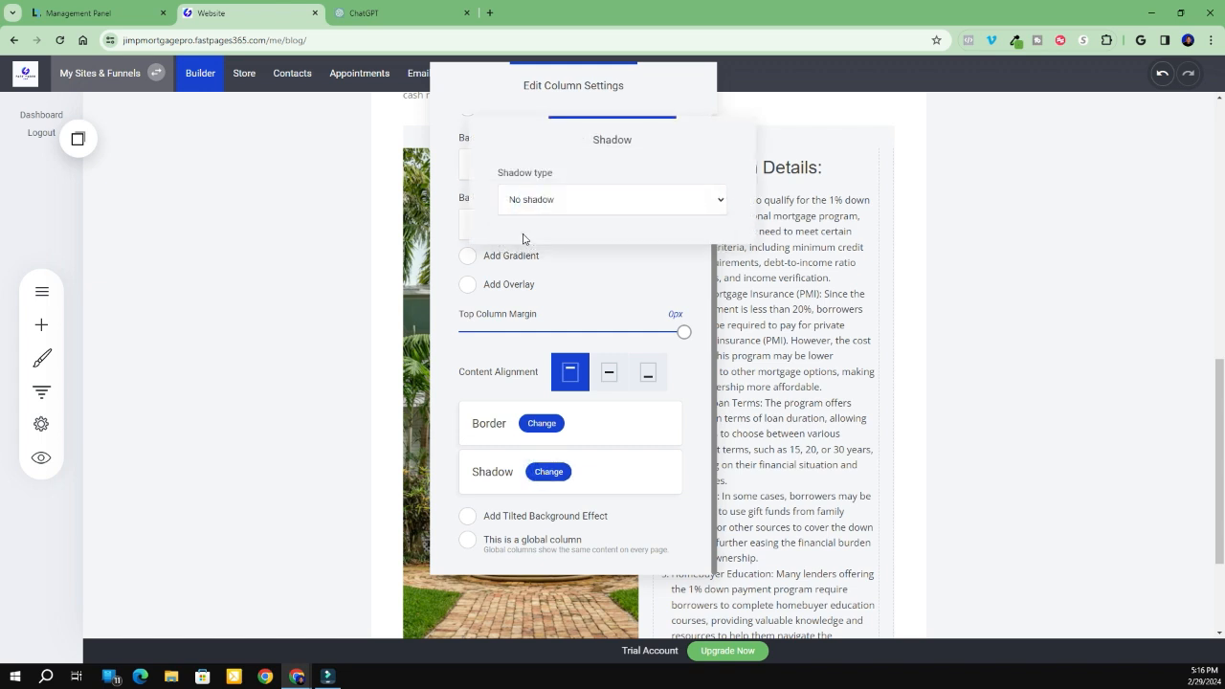
pyautogui.click(507, 234)
pyautogui.click(628, 438)
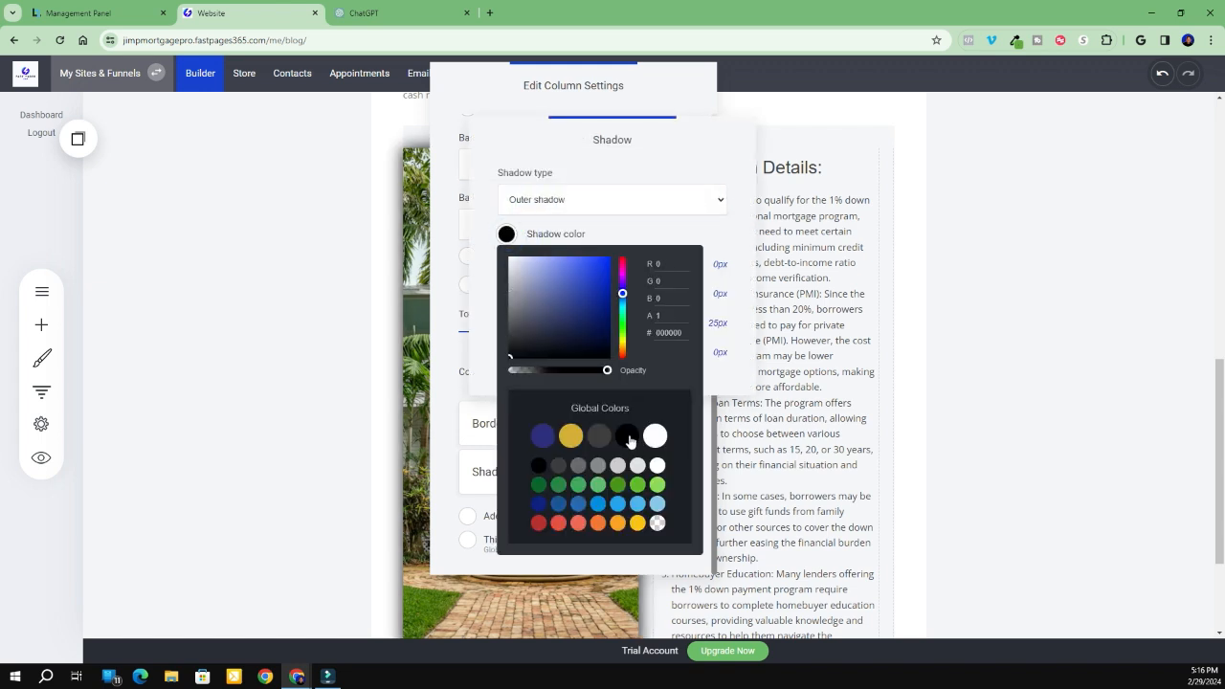
pyautogui.click(303, 265)
pyautogui.click(300, 261)
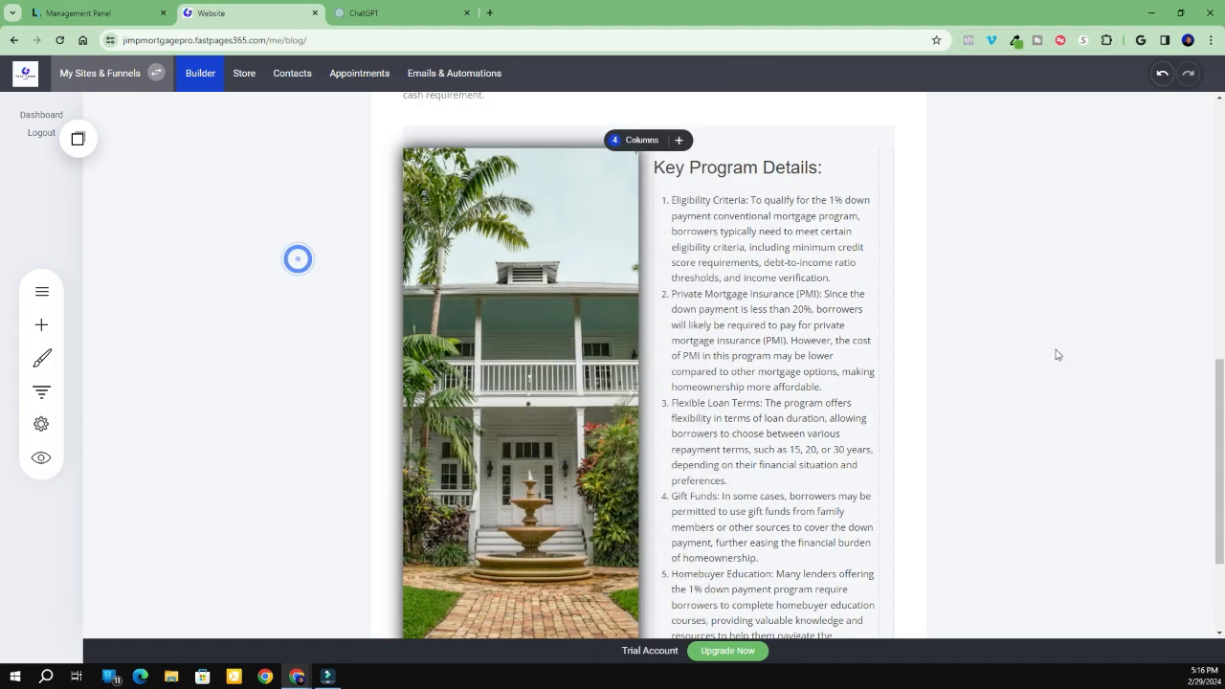
# Review the blog page's text sections and the image-and-text block with its new photo and shadow
pyautogui.scroll(-2, 1048, 350)
pyautogui.scroll(6, 1047, 350)
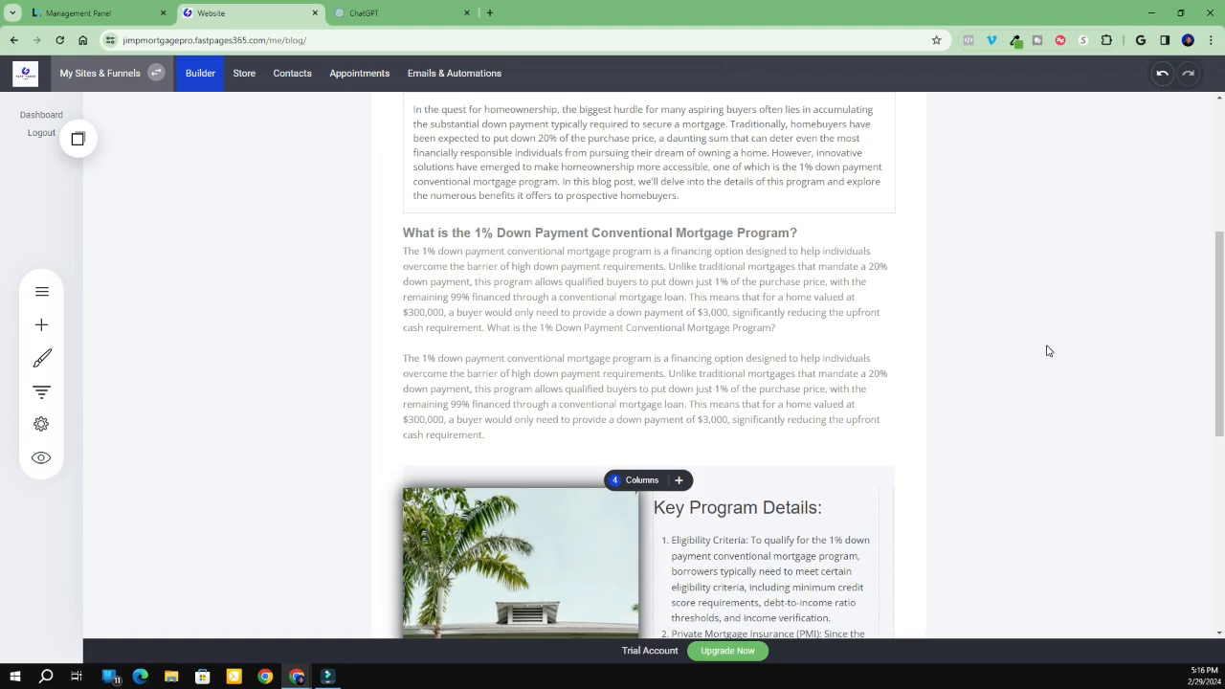
pyautogui.scroll(-2, 1047, 350)
pyautogui.scroll(2, 1047, 350)
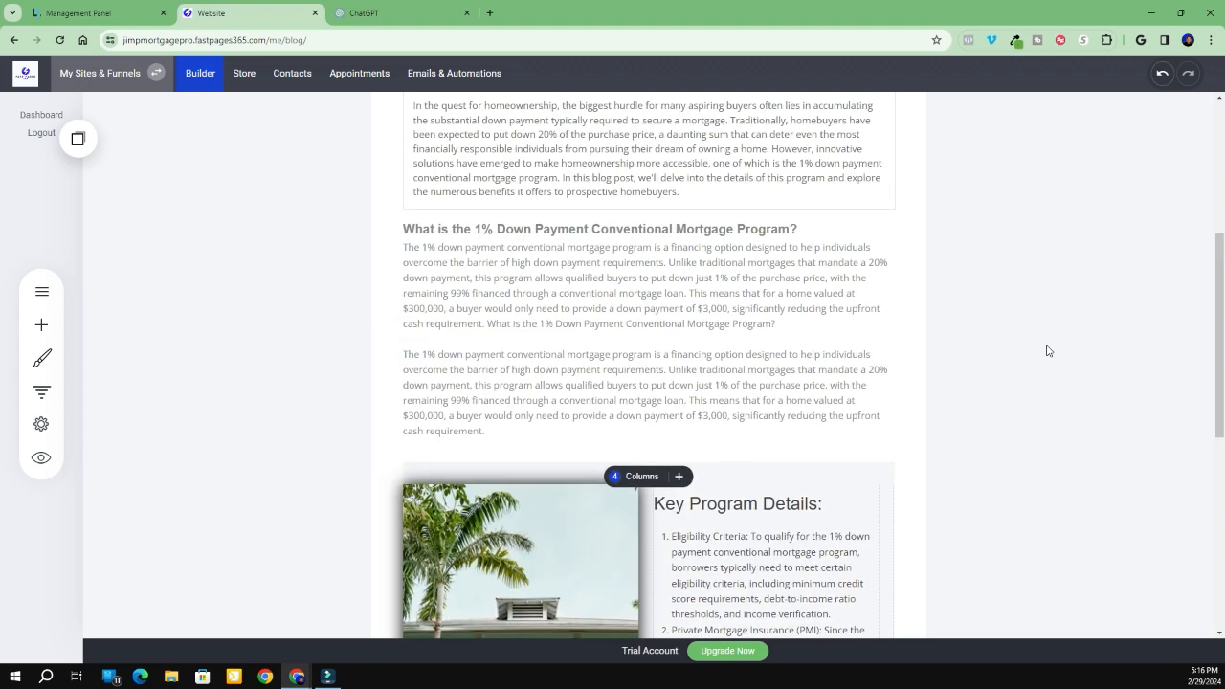
pyautogui.scroll(-2, 1048, 351)
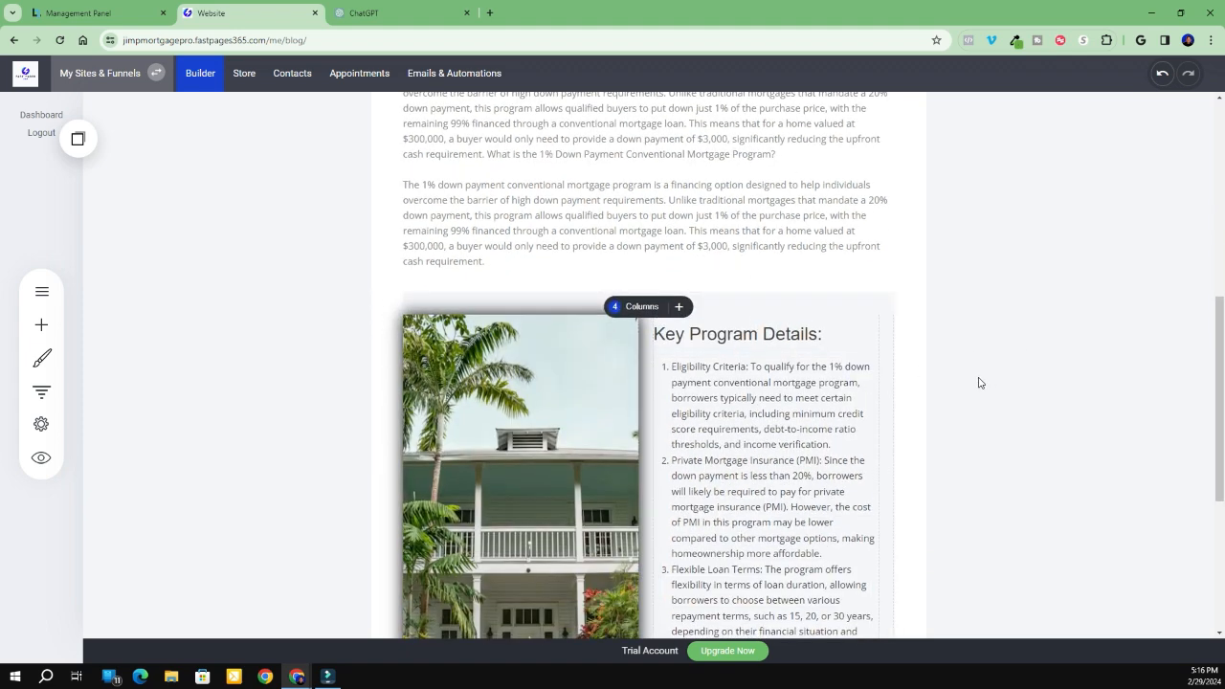
pyautogui.scroll(-4, 979, 382)
pyautogui.scroll(2, 979, 383)
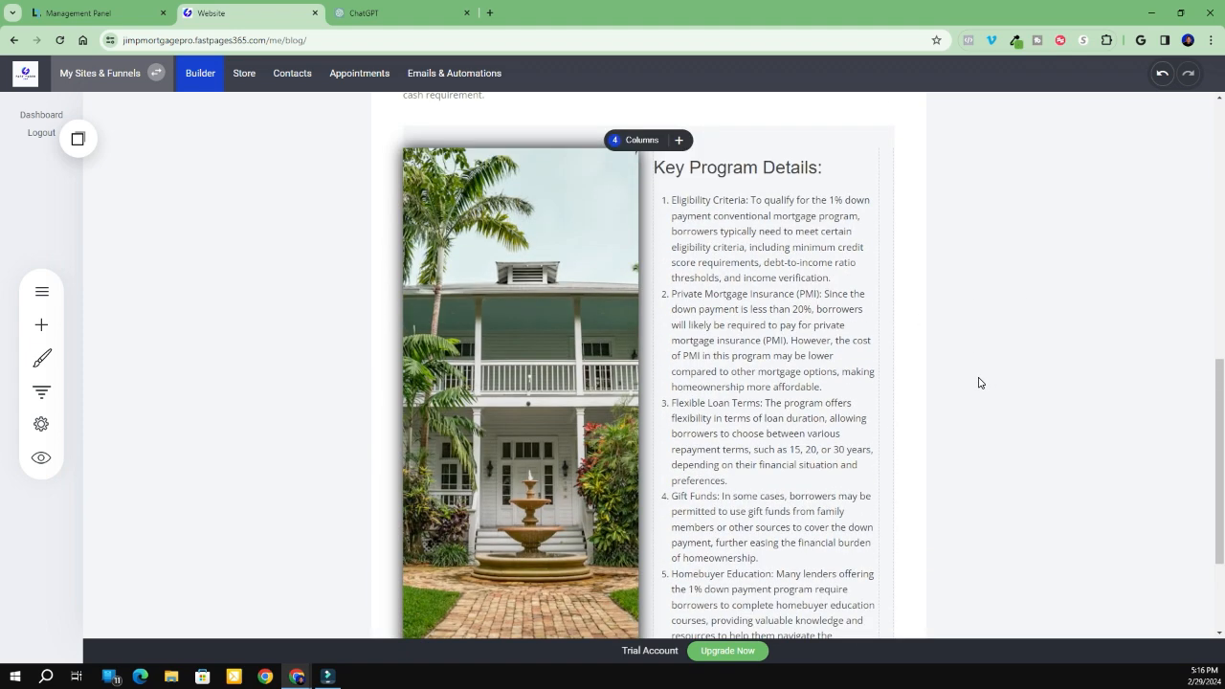
pyautogui.scroll(-2, 979, 382)
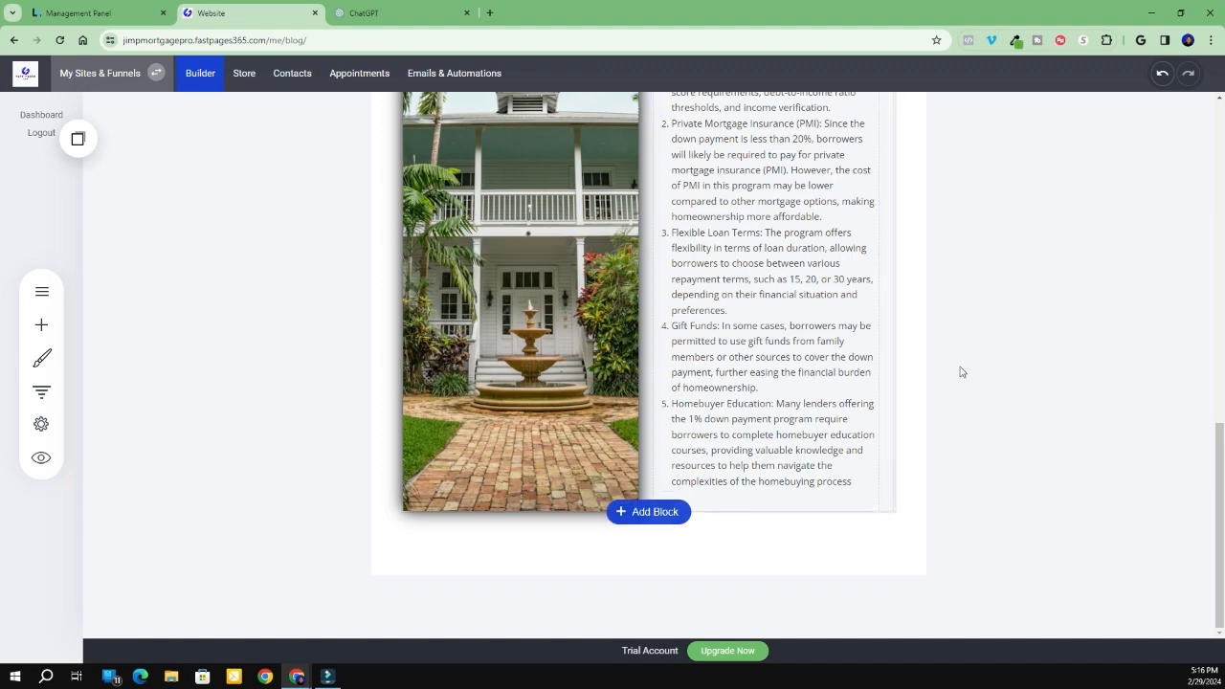
pyautogui.scroll(2, 999, 360)
pyautogui.scroll(2, 998, 360)
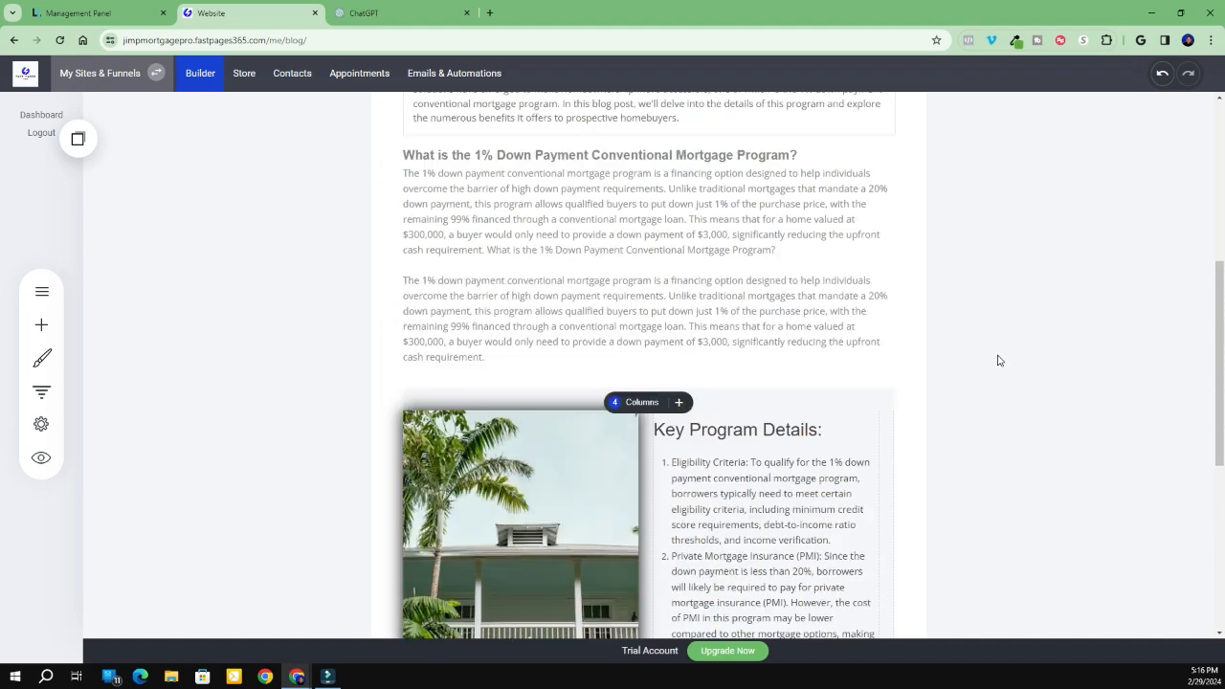
pyautogui.scroll(-10, 998, 360)
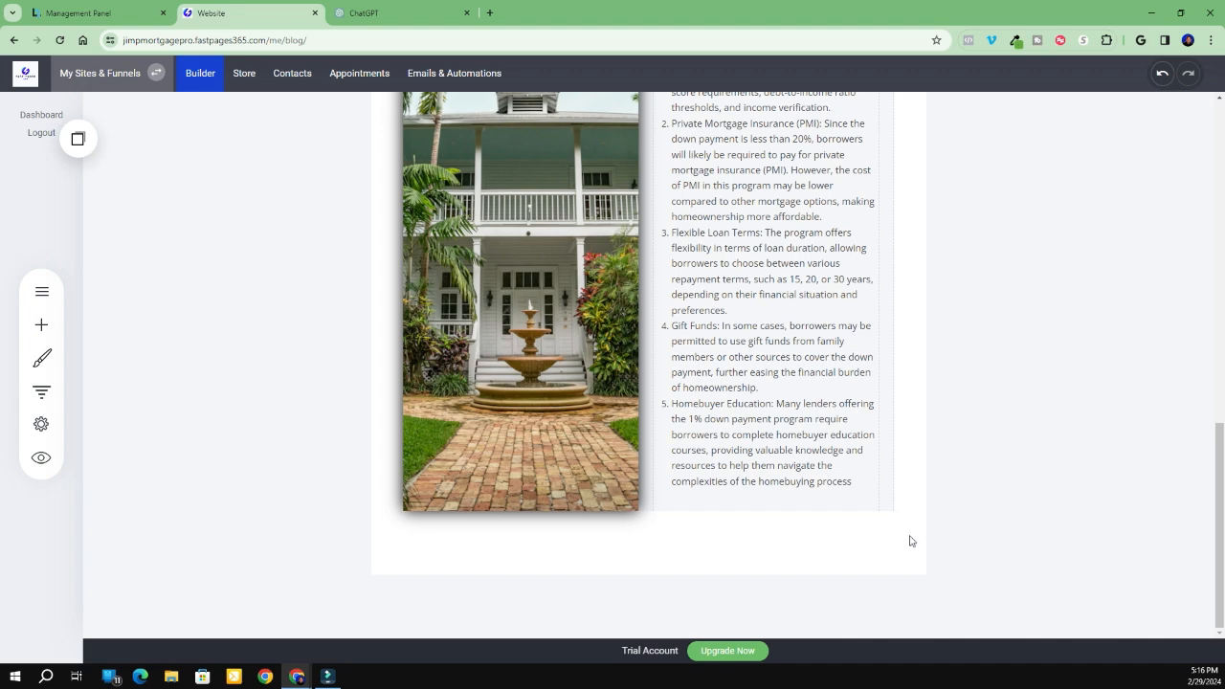
# Add the dark "Header Example Title" Image & Text block with the food photo below the key program details block
pyautogui.moveTo(645, 517)
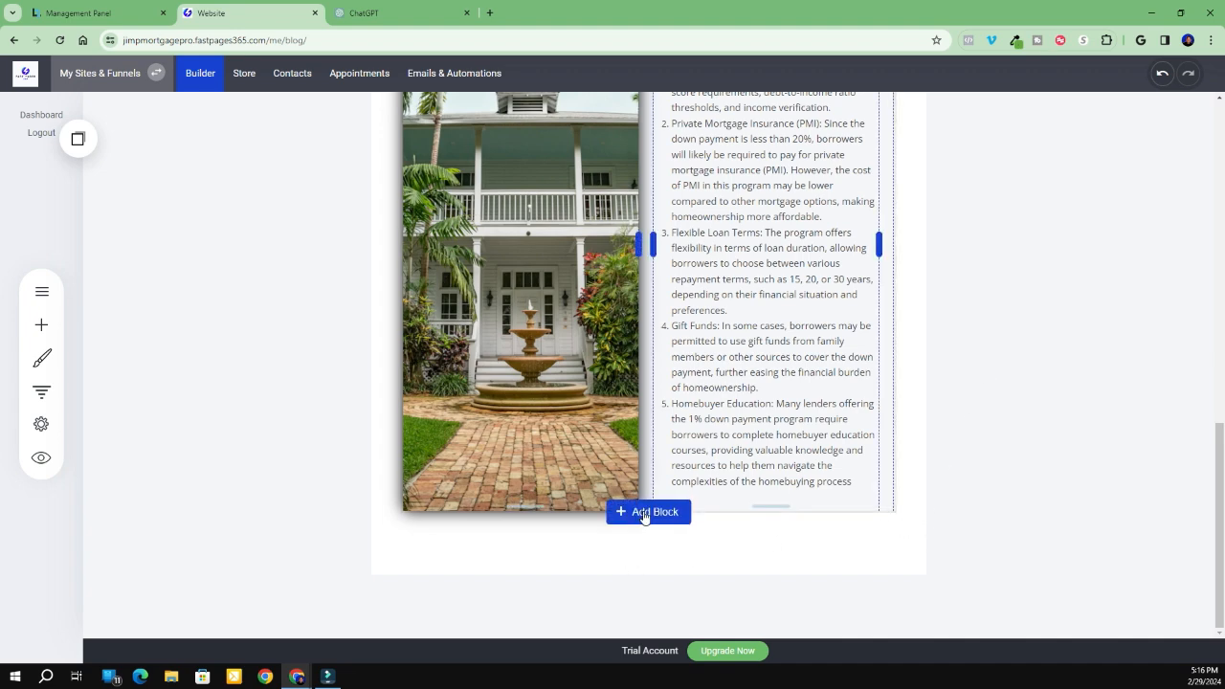
pyautogui.click(645, 512)
pyautogui.scroll(-4, 396, 509)
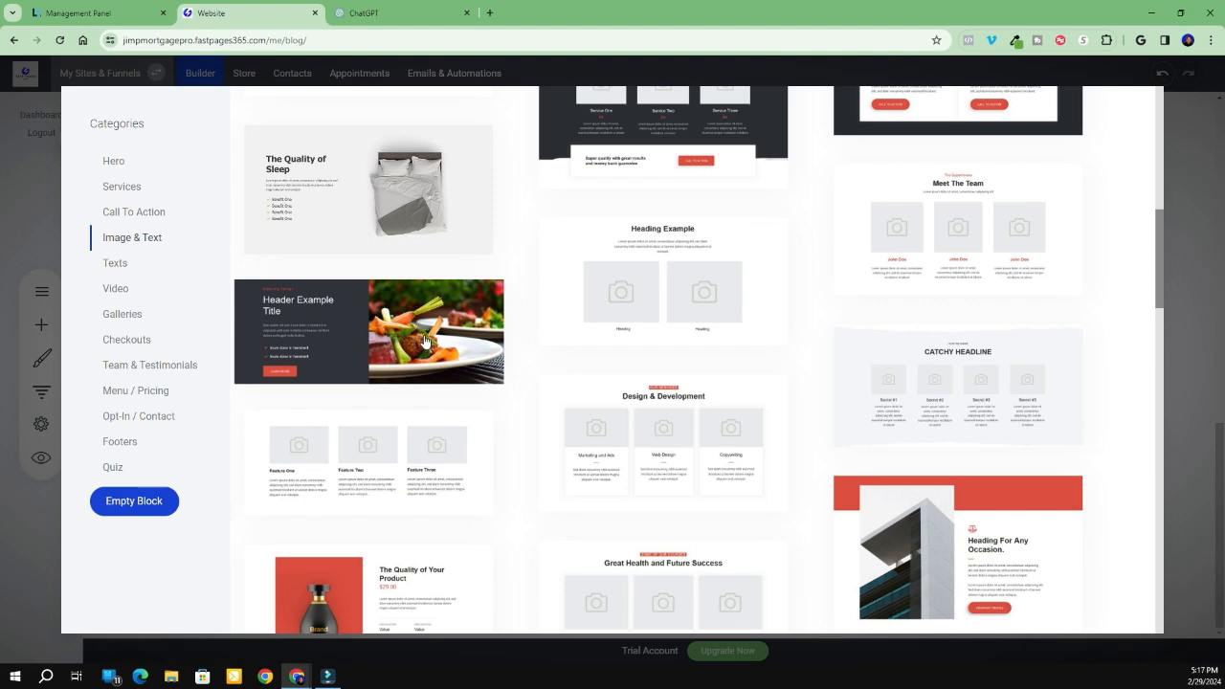
pyautogui.click(426, 340)
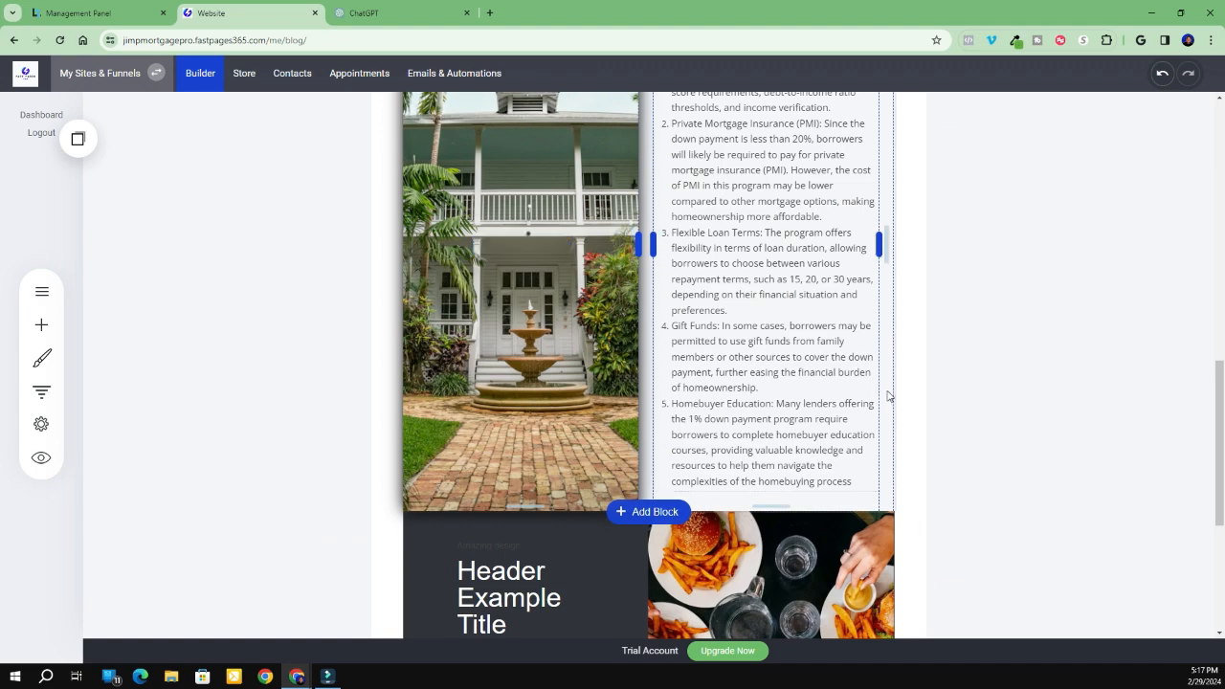
pyautogui.scroll(-2, 887, 395)
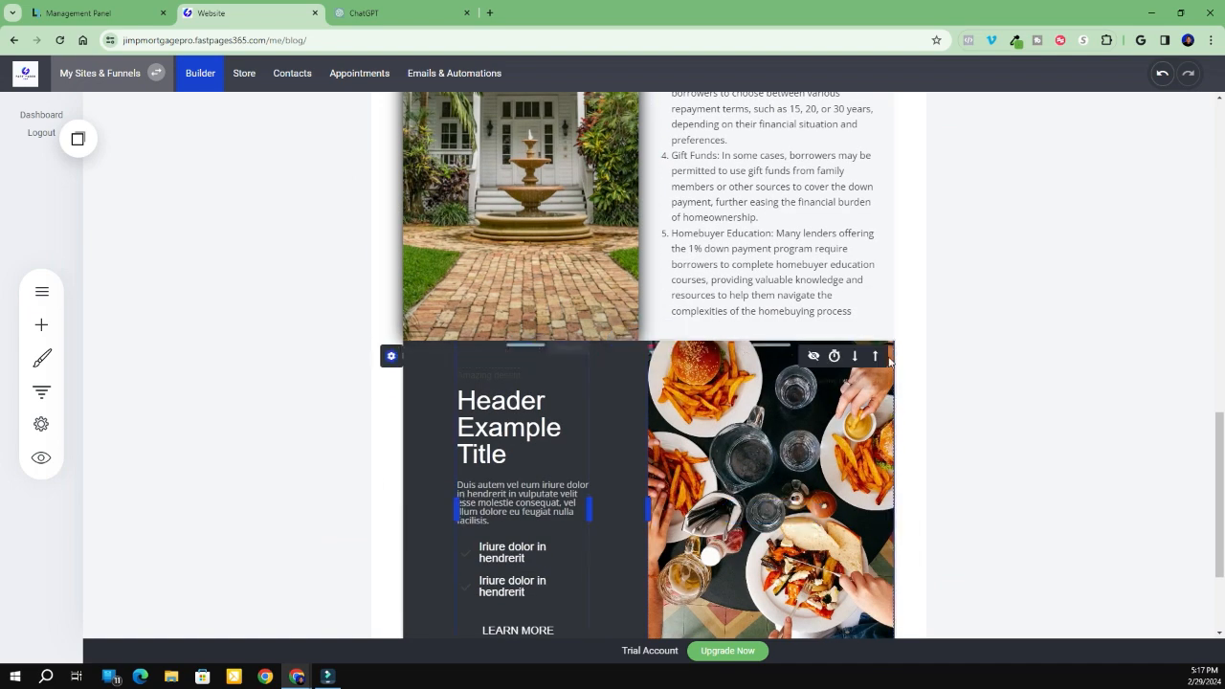
pyautogui.scroll(7, 932, 361)
pyautogui.scroll(-5, 935, 362)
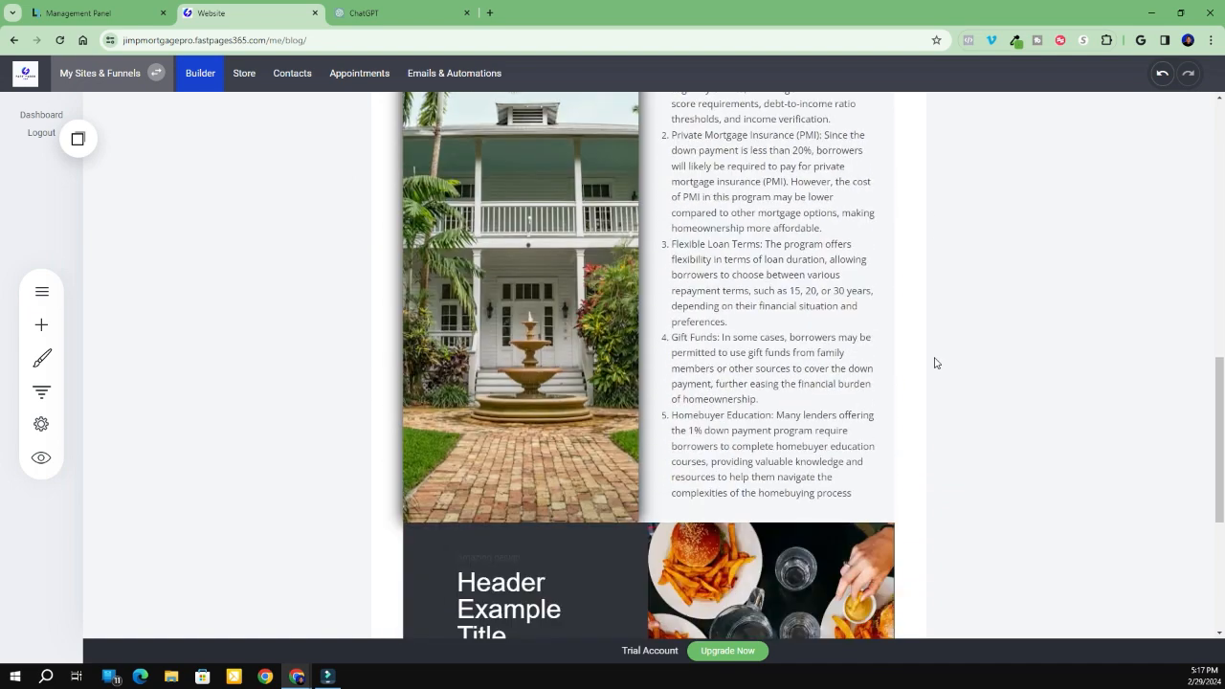
pyautogui.scroll(-4, 935, 362)
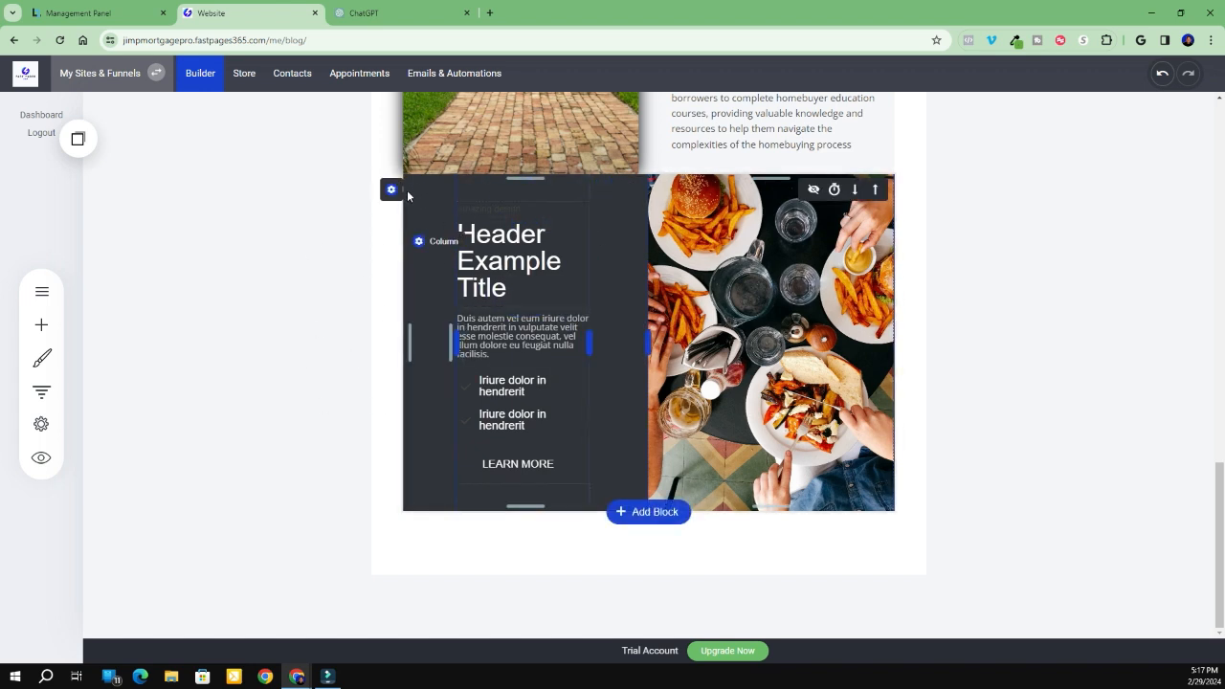
# Set the background color of the new food photo block to transparent
pyautogui.click(427, 243)
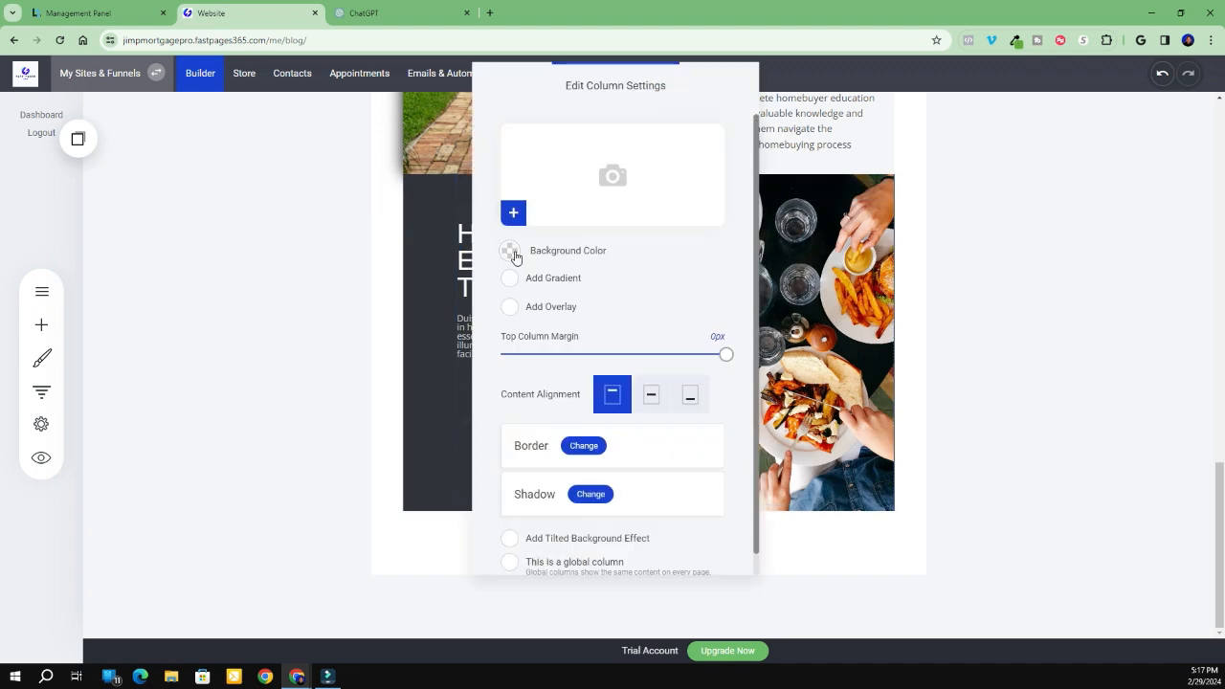
pyautogui.click(431, 350)
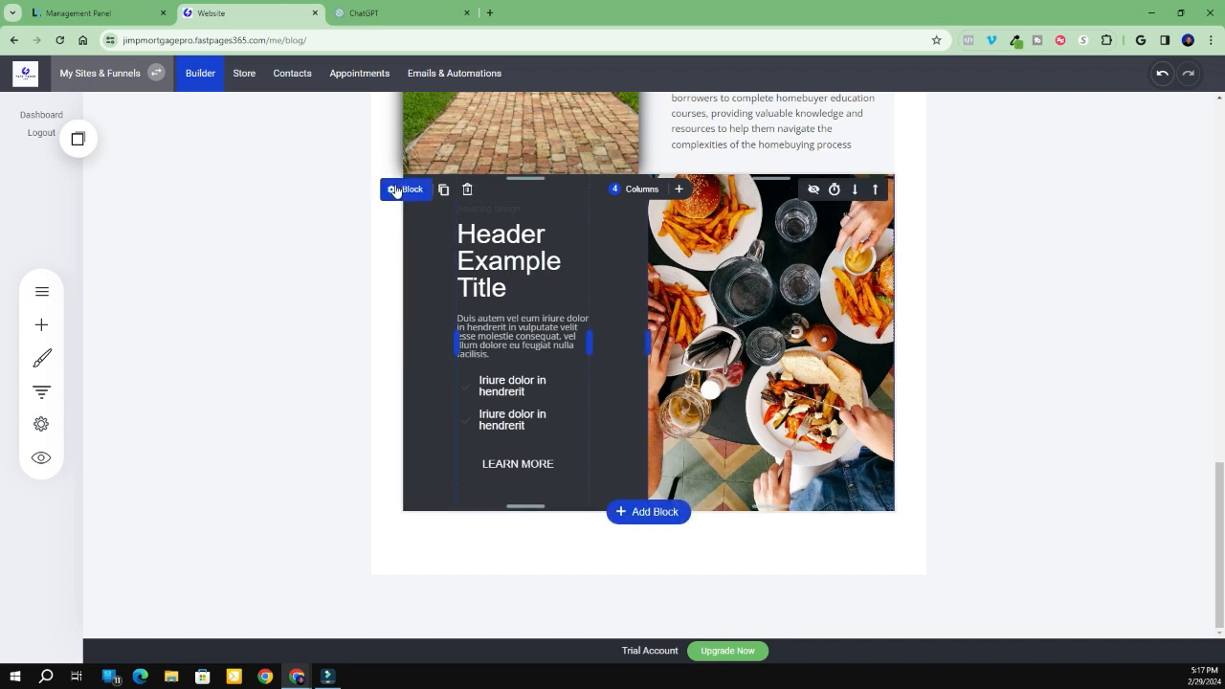
pyautogui.click(395, 190)
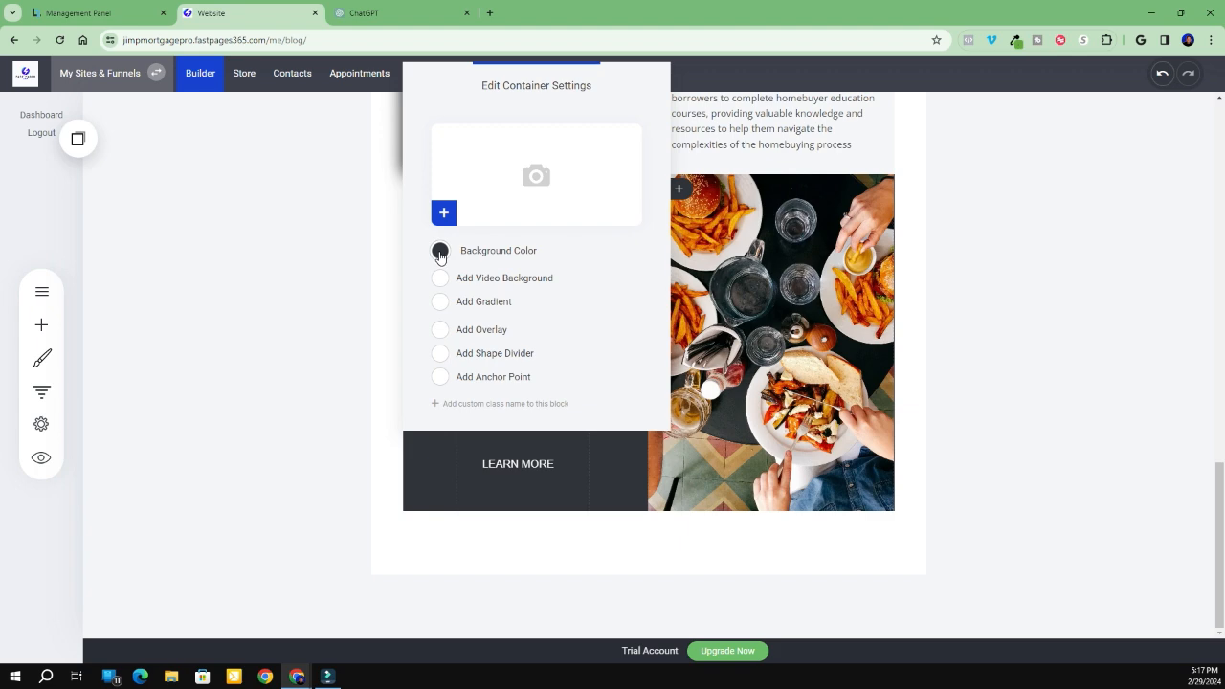
pyautogui.click(439, 252)
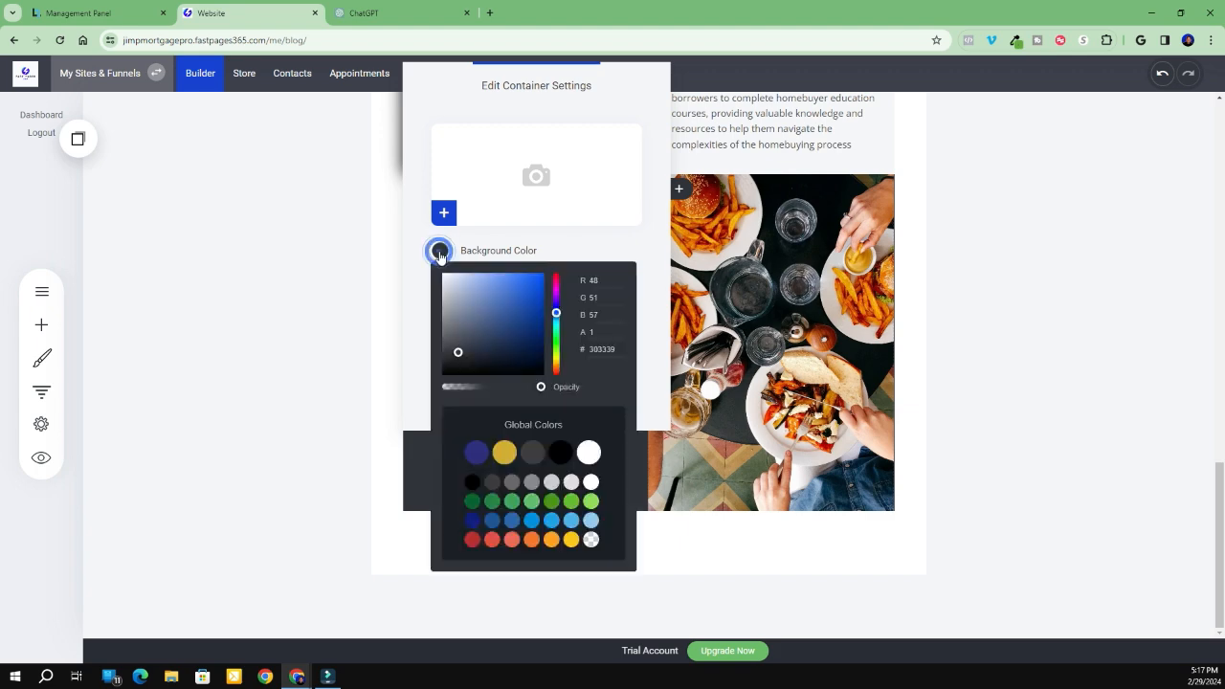
pyautogui.click(589, 541)
pyautogui.click(241, 335)
pyautogui.click(242, 333)
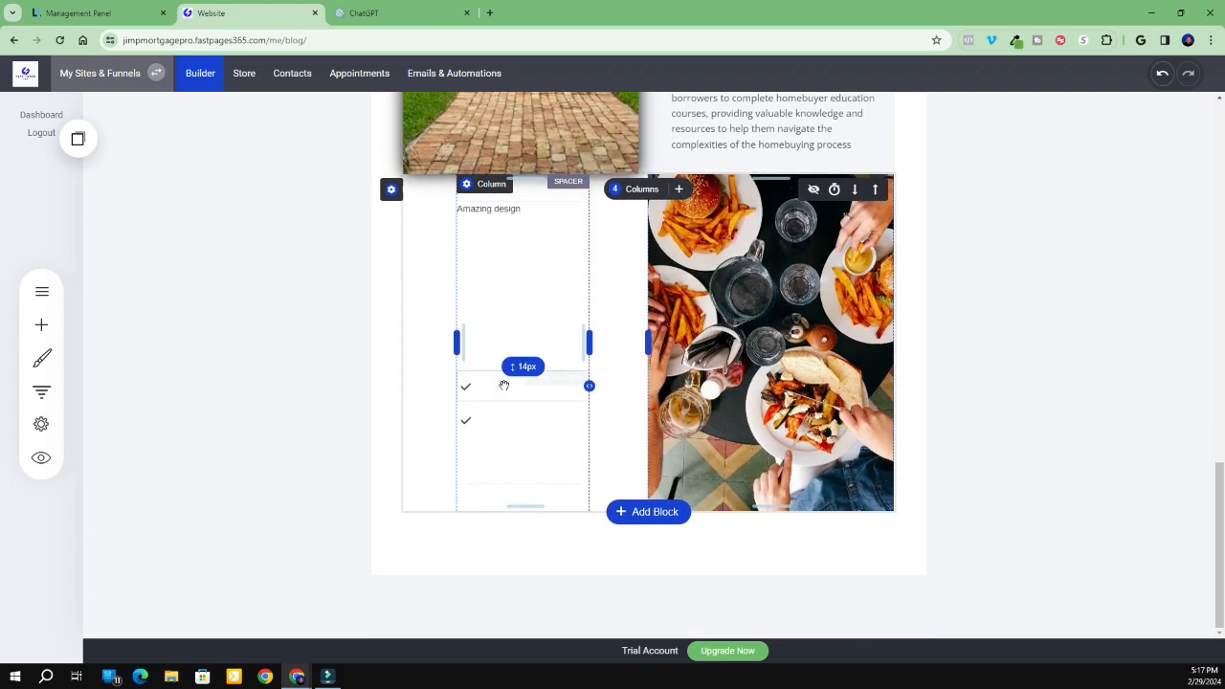
# Delete the "Amazing design" text and the button below the check icons from the food photo block
pyautogui.moveTo(504, 385); pyautogui.dragTo(515, 207)
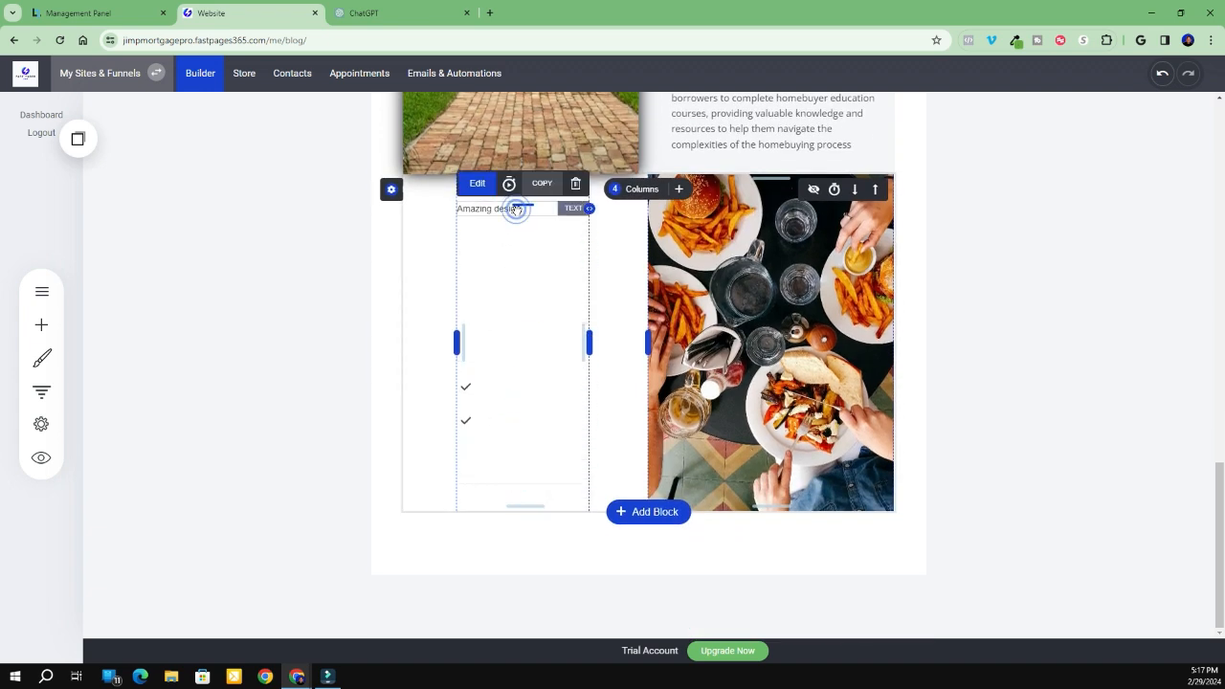
pyautogui.click(576, 185)
pyautogui.click(678, 341)
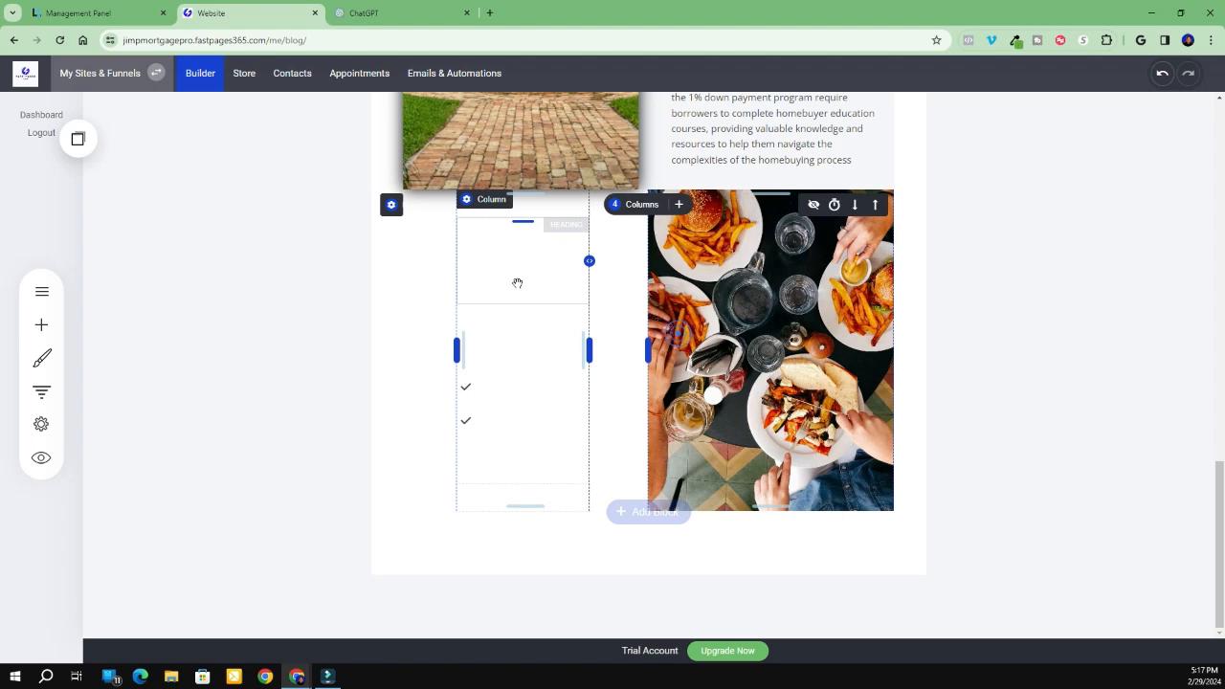
pyautogui.click(559, 481)
pyautogui.click(652, 428)
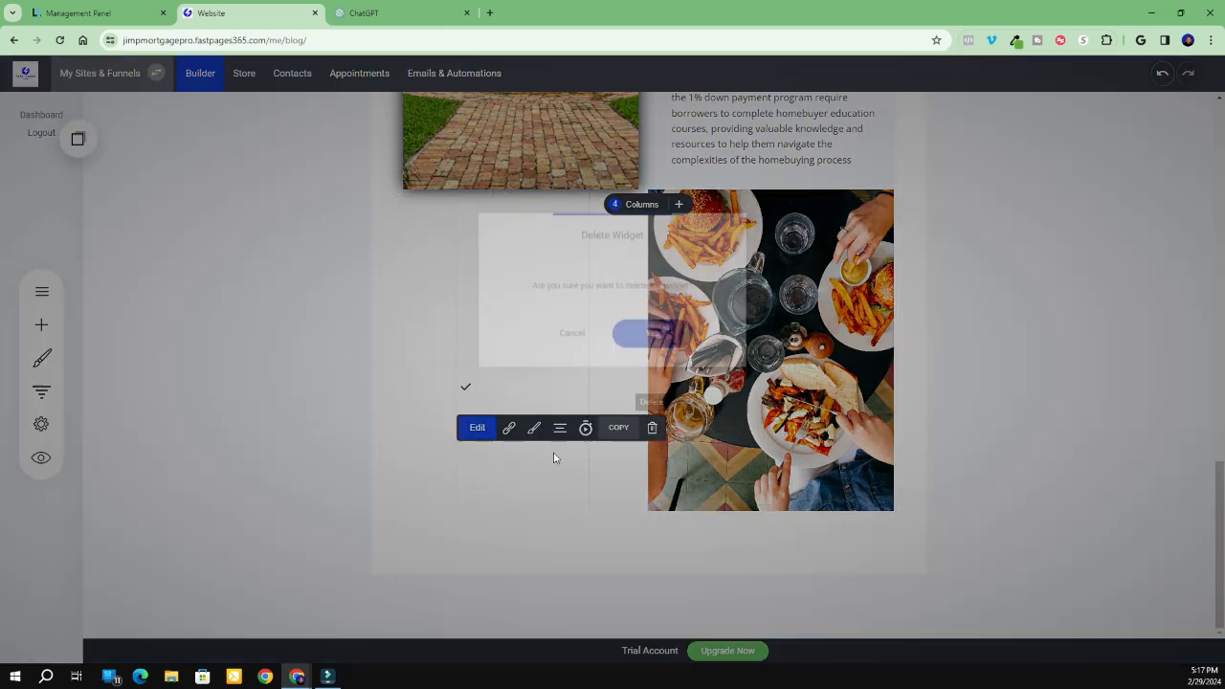
pyautogui.click(624, 347)
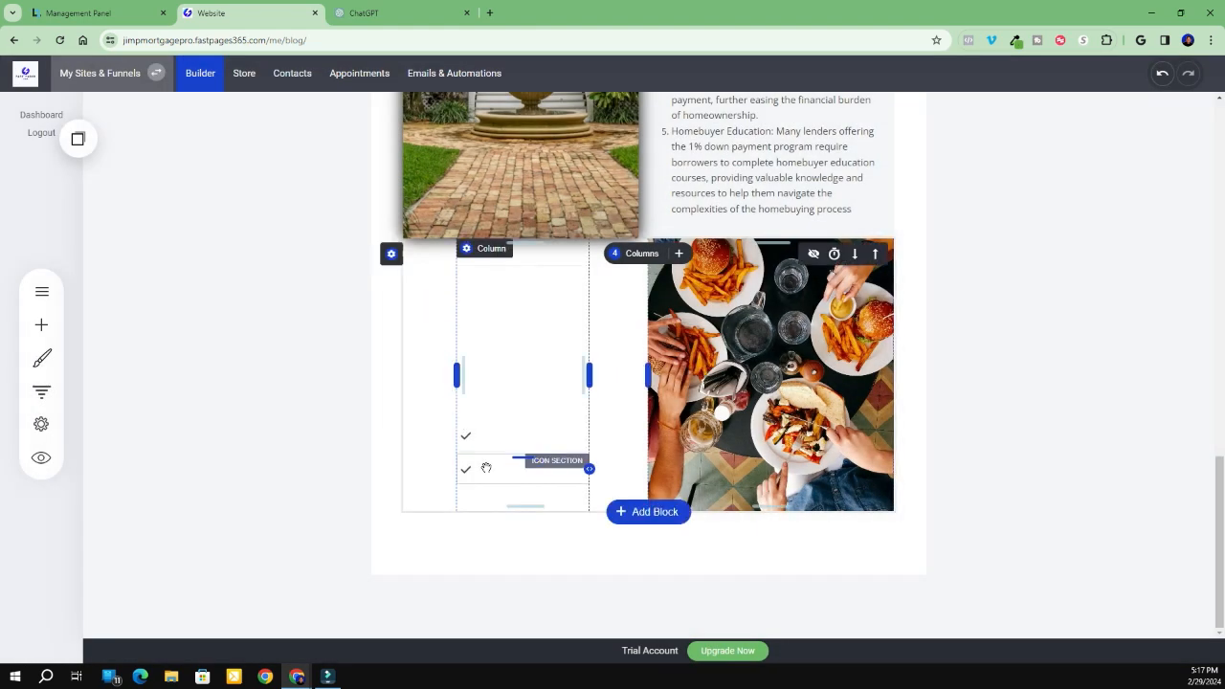
# Delete both check mark icon sections from the food photo block's text column
pyautogui.click(487, 468)
pyautogui.click(646, 436)
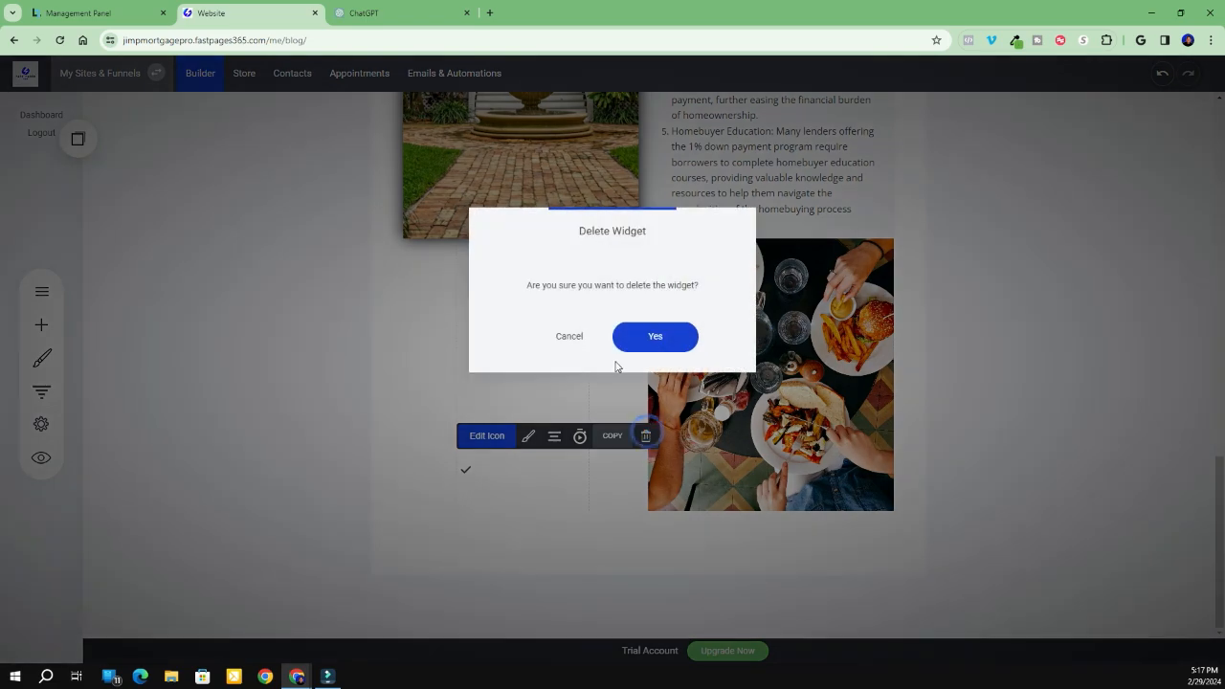
pyautogui.click(639, 343)
pyautogui.click(479, 466)
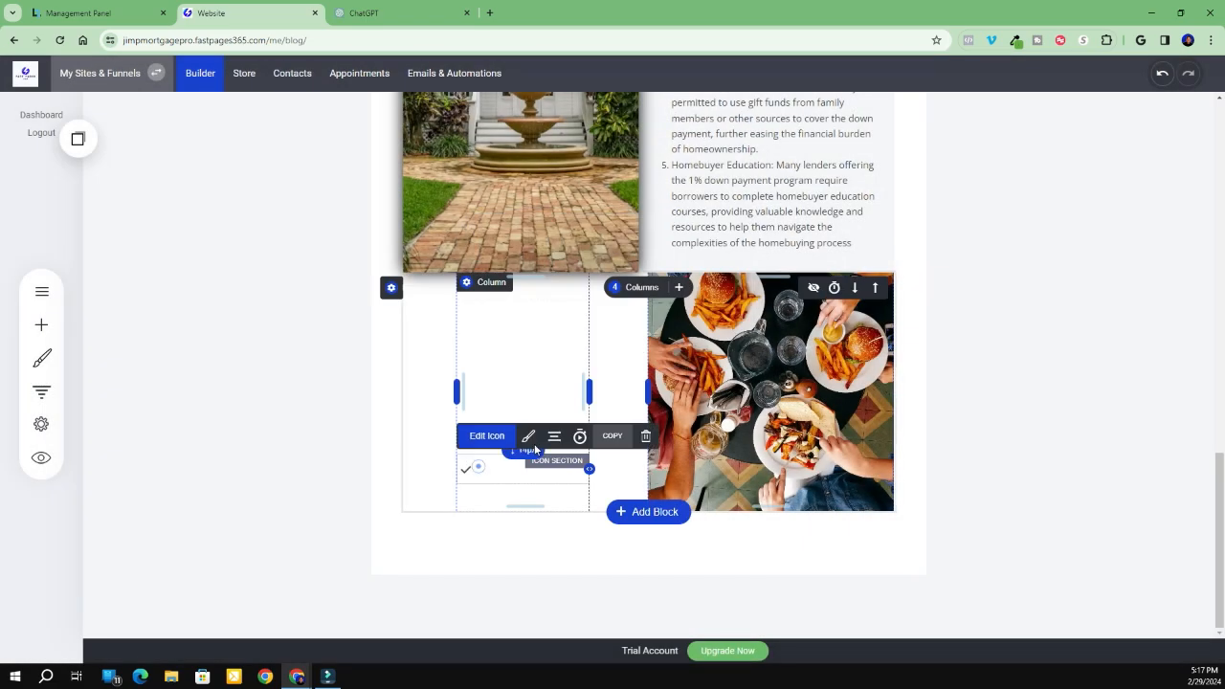
pyautogui.click(646, 435)
pyautogui.click(648, 342)
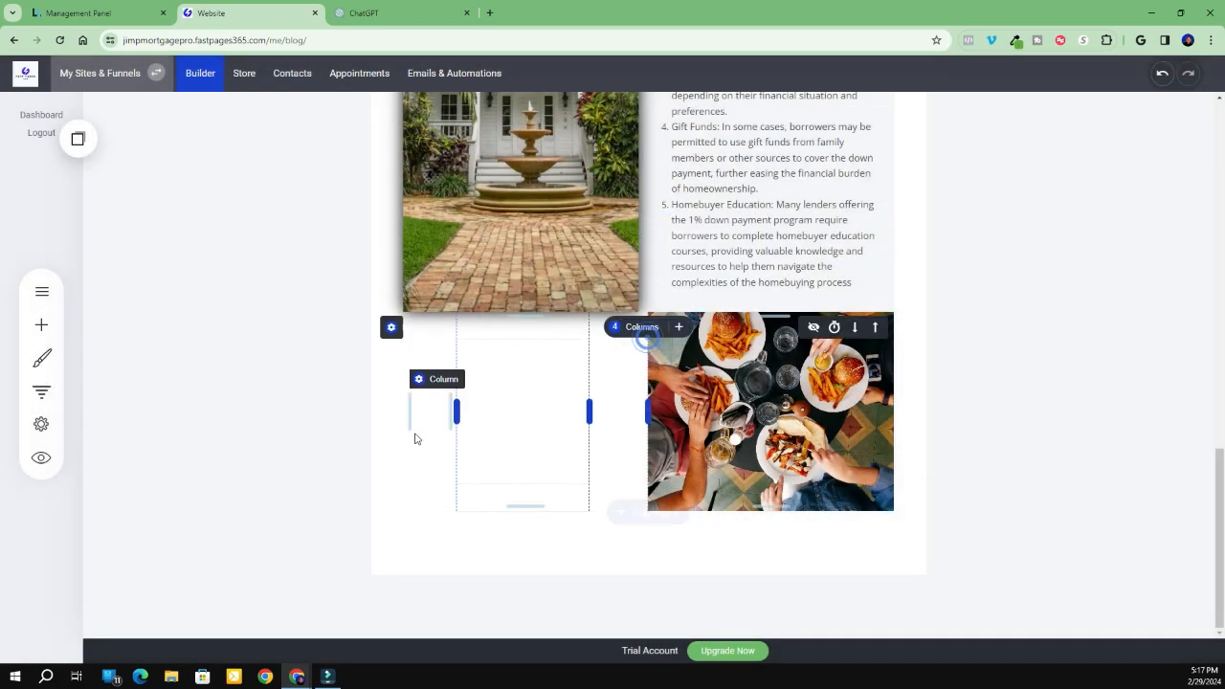
# Set the text color of the "Header Example Title" heading to the global black
pyautogui.click(558, 414)
pyautogui.doubleClick(580, 418)
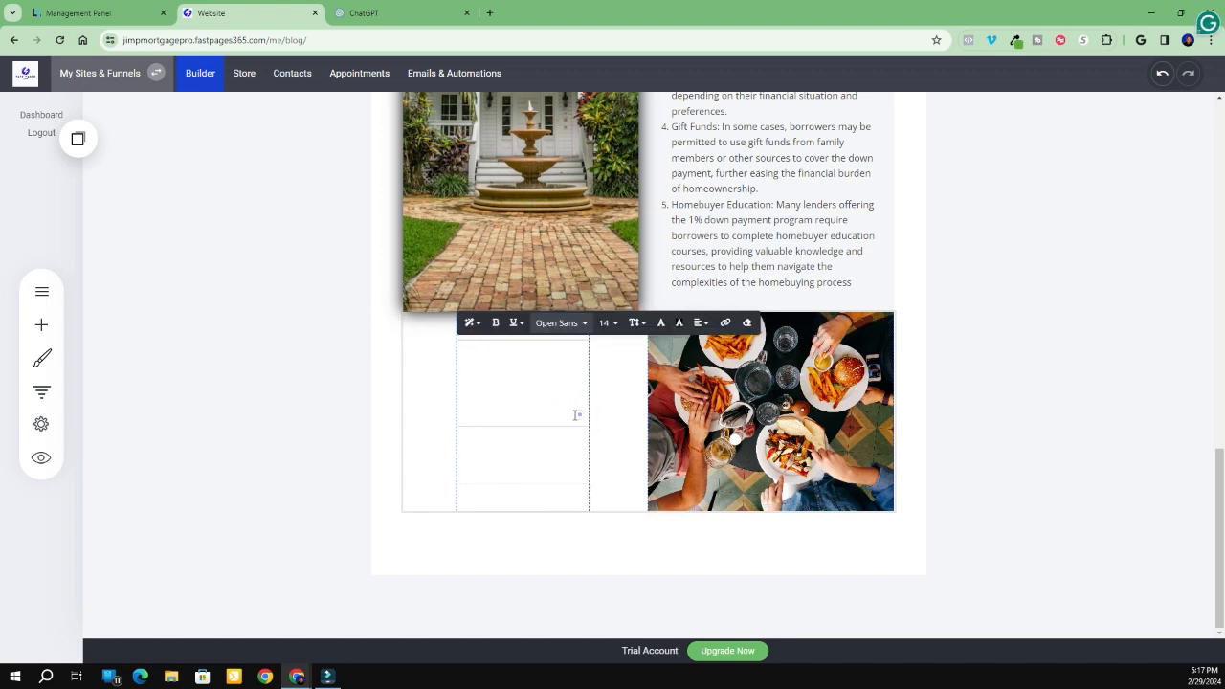
pyautogui.moveTo(578, 415); pyautogui.dragTo(506, 387)
pyautogui.moveTo(582, 417); pyautogui.dragTo(455, 360)
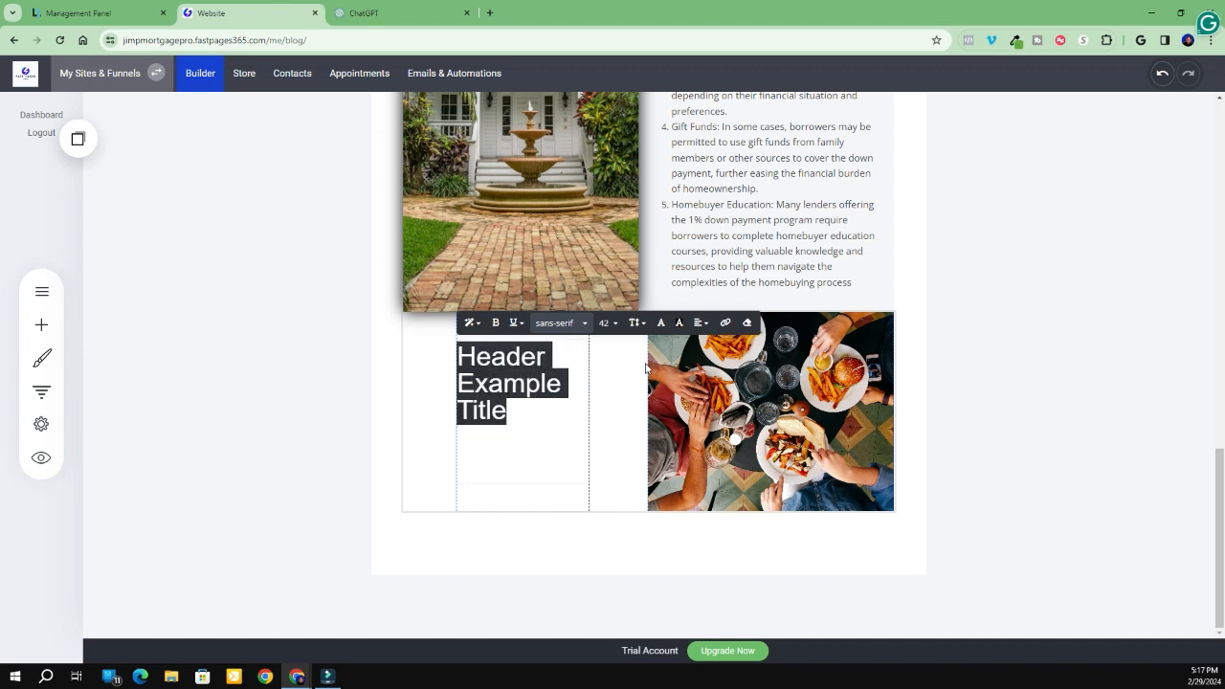
pyautogui.click(661, 324)
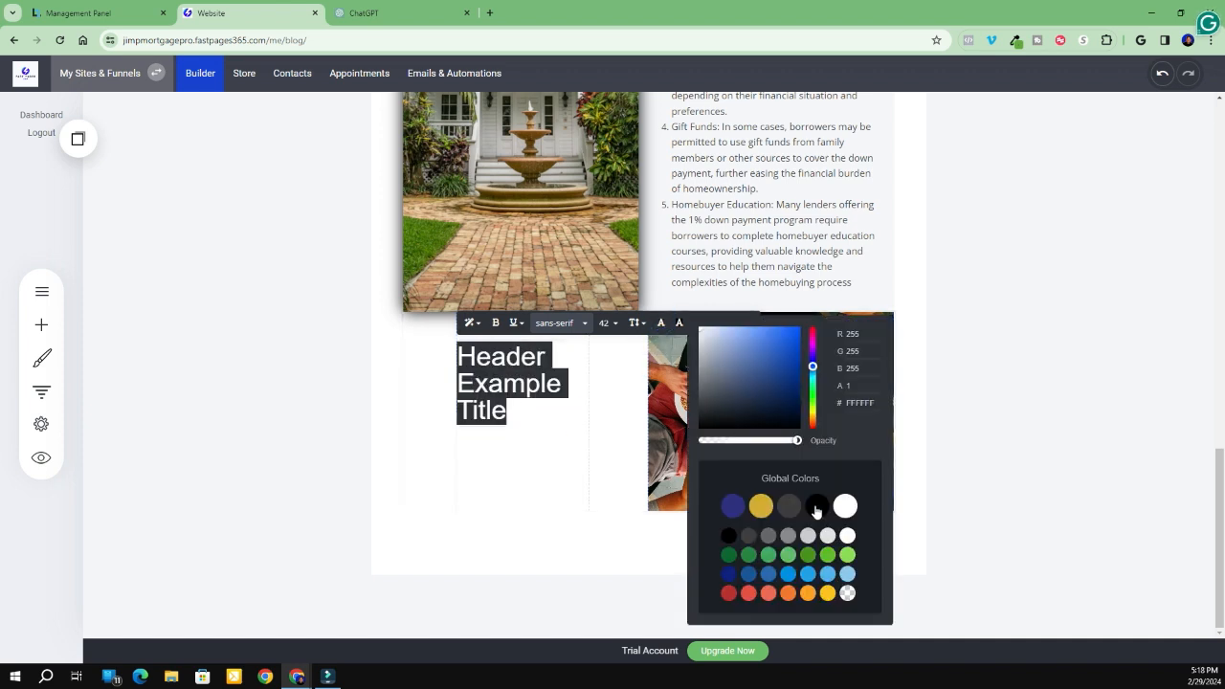
pyautogui.click(815, 507)
pyautogui.click(528, 505)
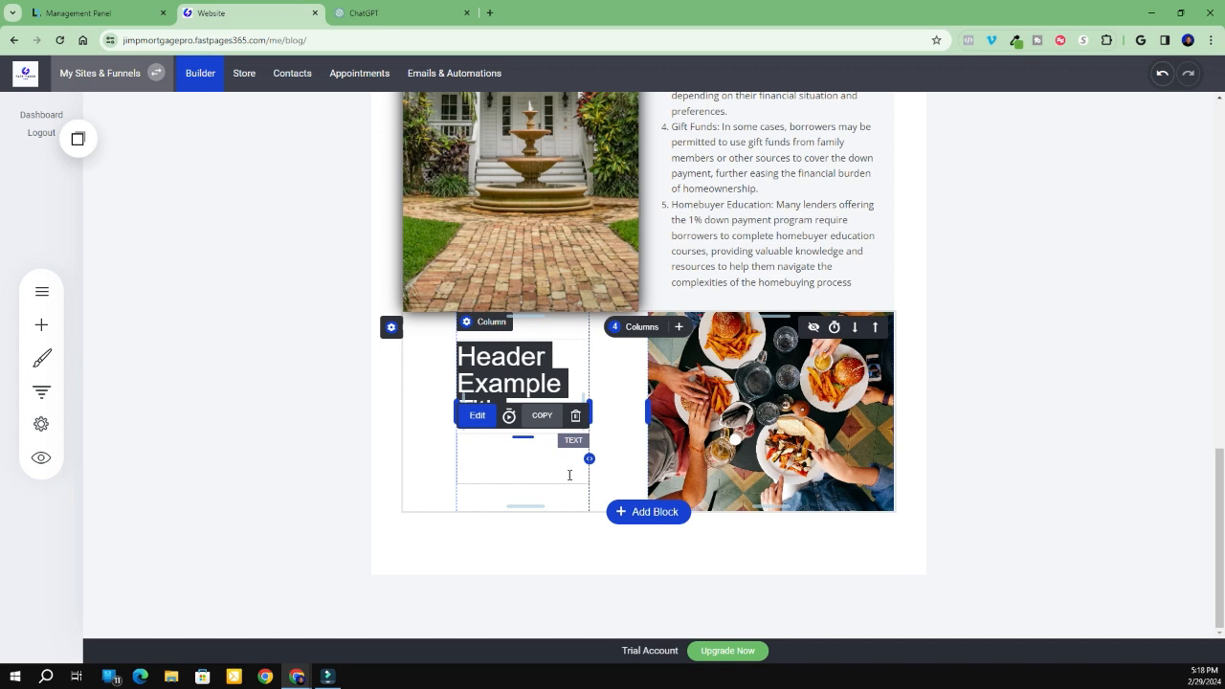
# Set the text color of the placeholder paragraph under the header title to black
pyautogui.click(568, 475)
pyautogui.moveTo(517, 475); pyautogui.dragTo(458, 437)
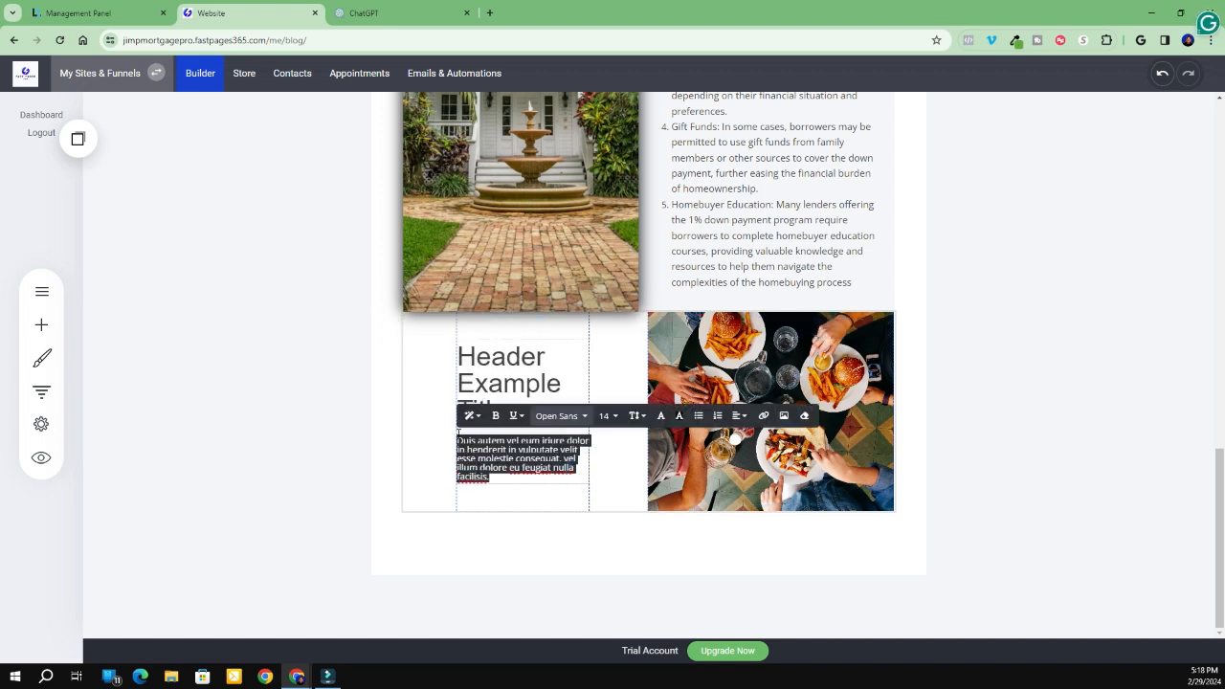
pyautogui.click(661, 415)
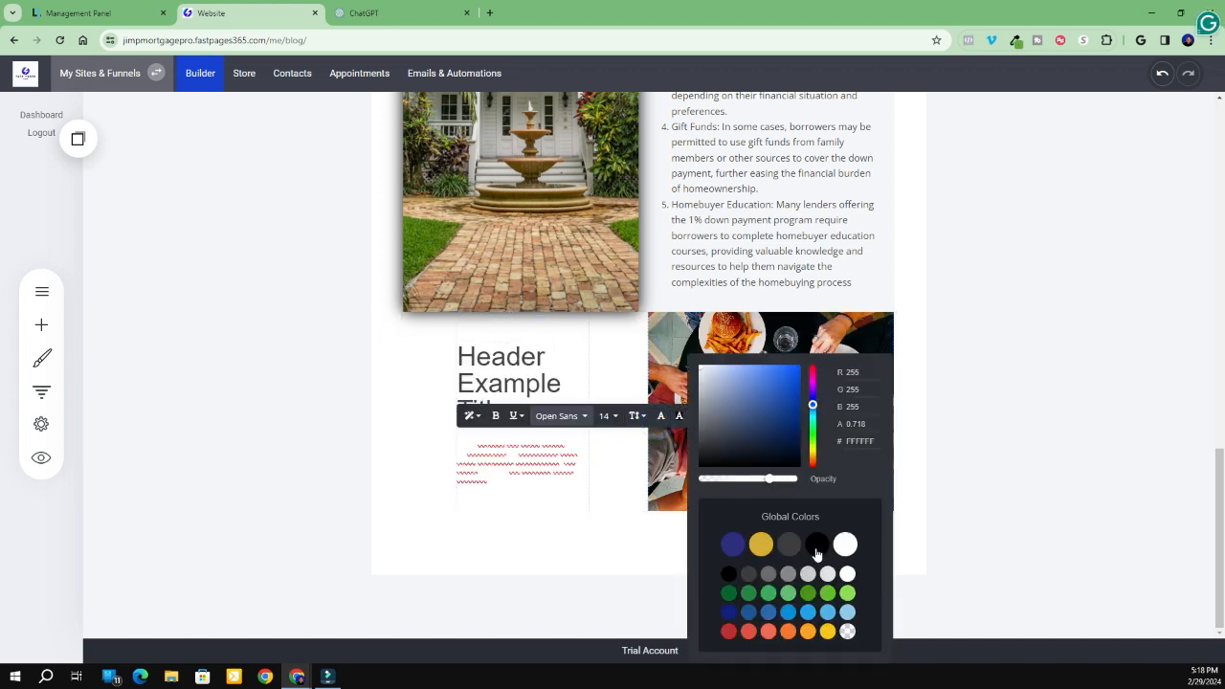
pyautogui.click(1028, 407)
pyautogui.click(1027, 407)
# Change the font of the "Key Program Details:" heading to Open Sans
pyautogui.scroll(4, 1012, 351)
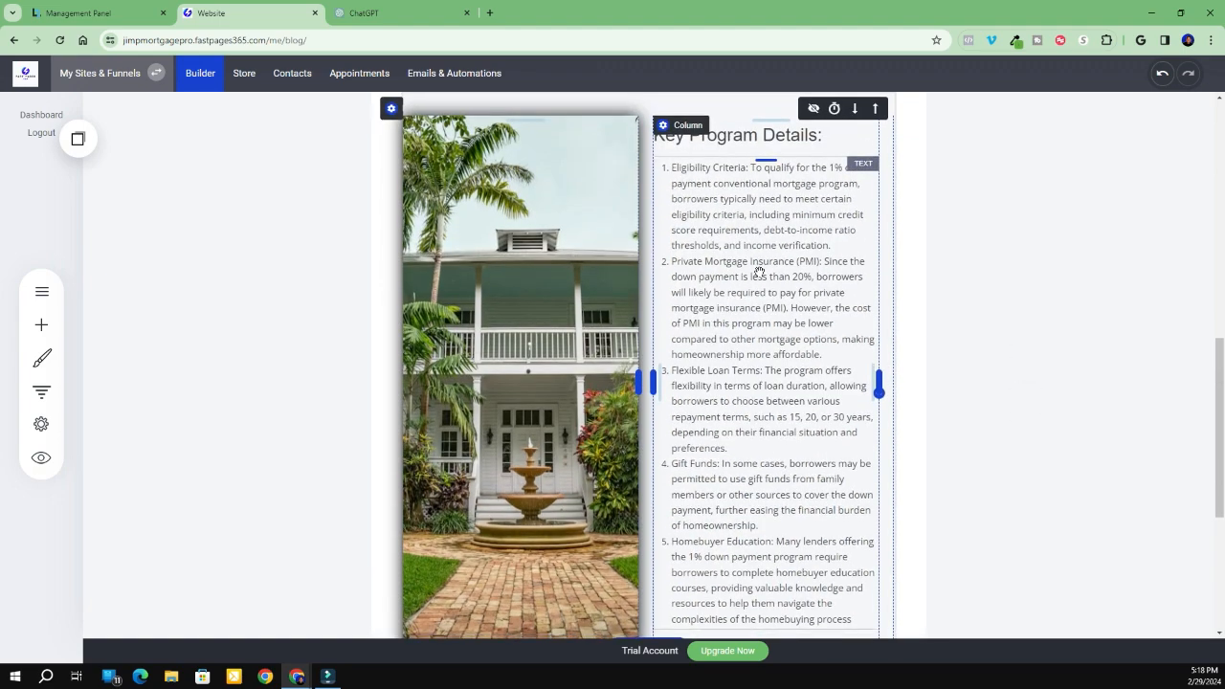
pyautogui.scroll(-3, 761, 268)
pyautogui.scroll(3, 578, 359)
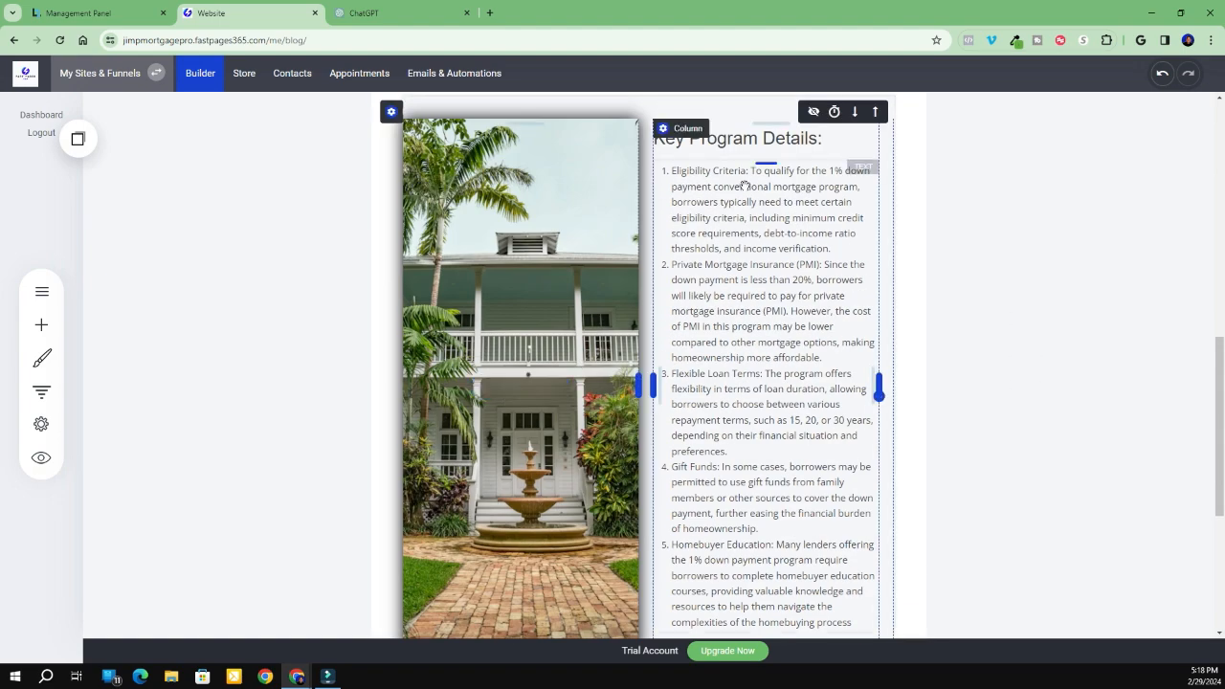
pyautogui.scroll(2, 708, 220)
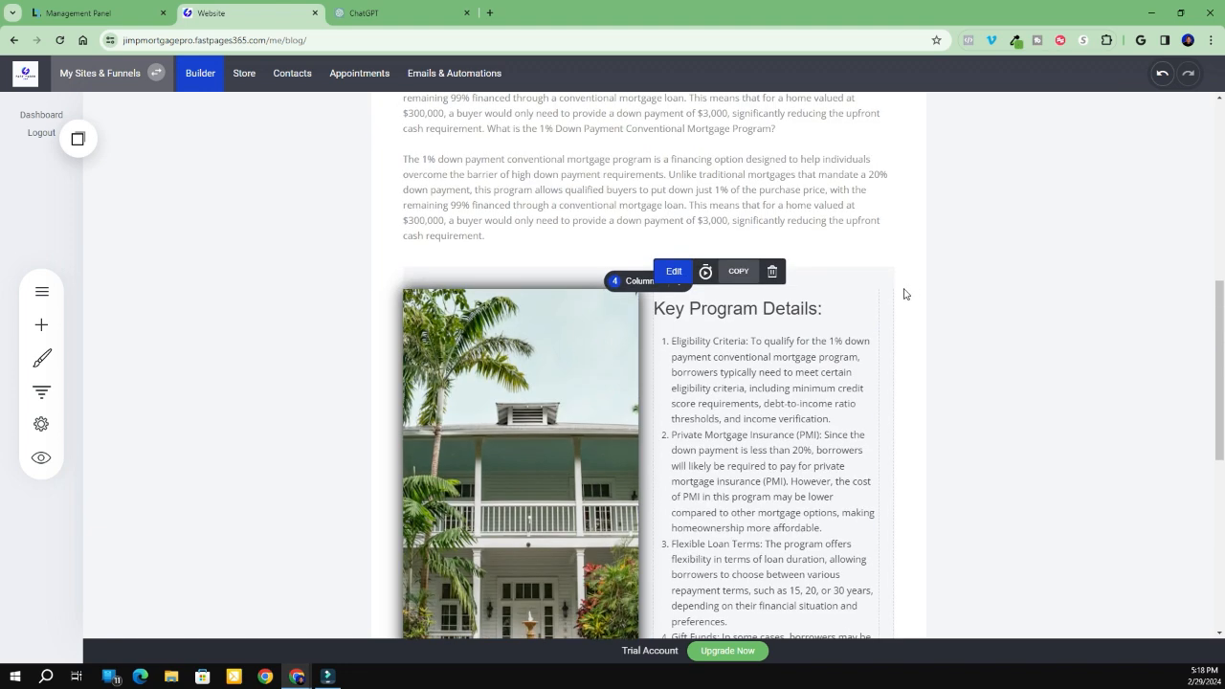
pyautogui.click(743, 308)
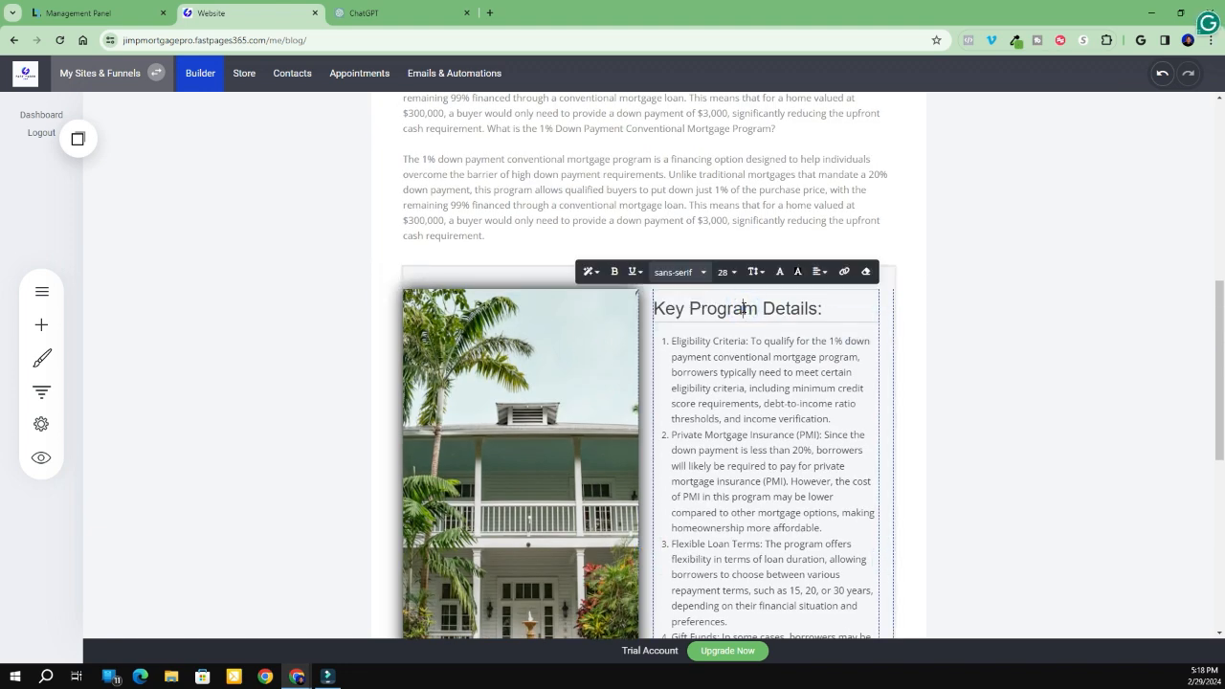
pyautogui.moveTo(832, 309); pyautogui.dragTo(659, 310)
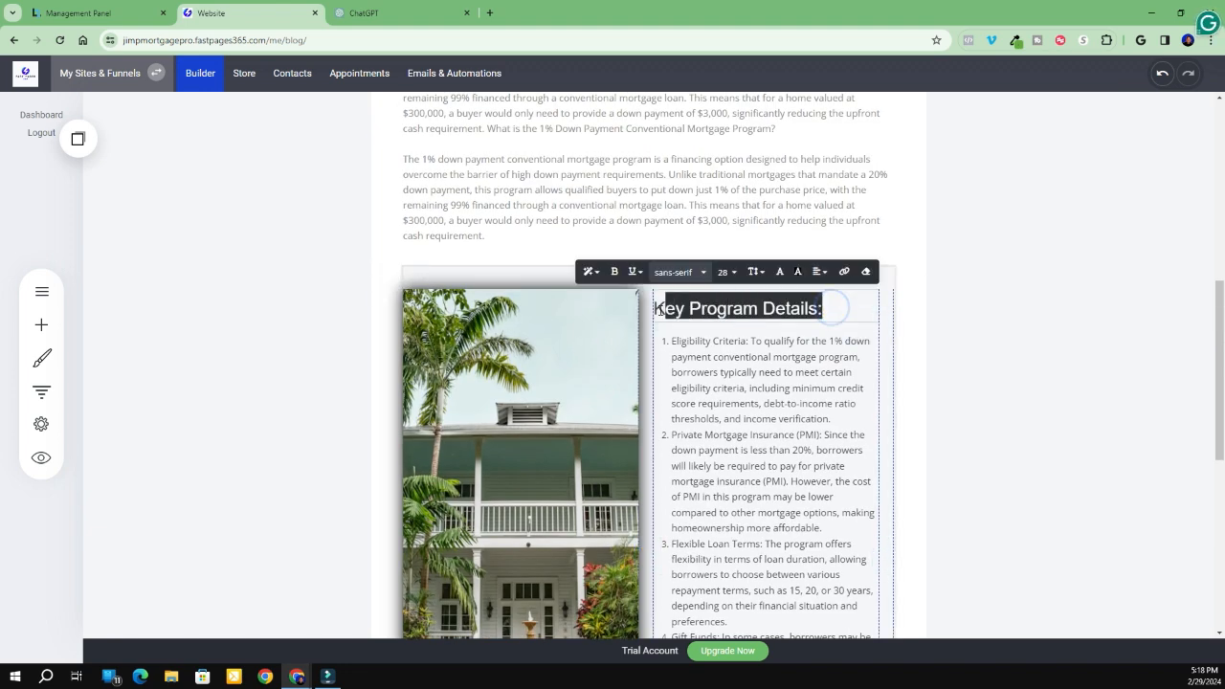
pyautogui.click(682, 272)
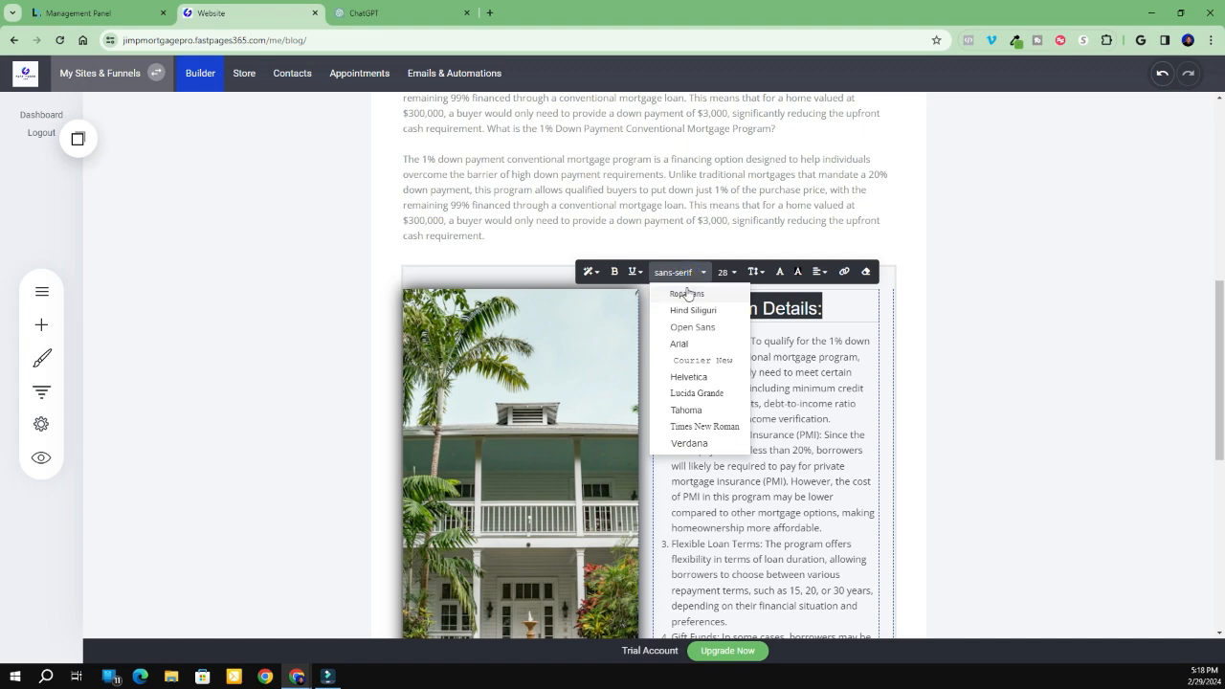
pyautogui.click(692, 327)
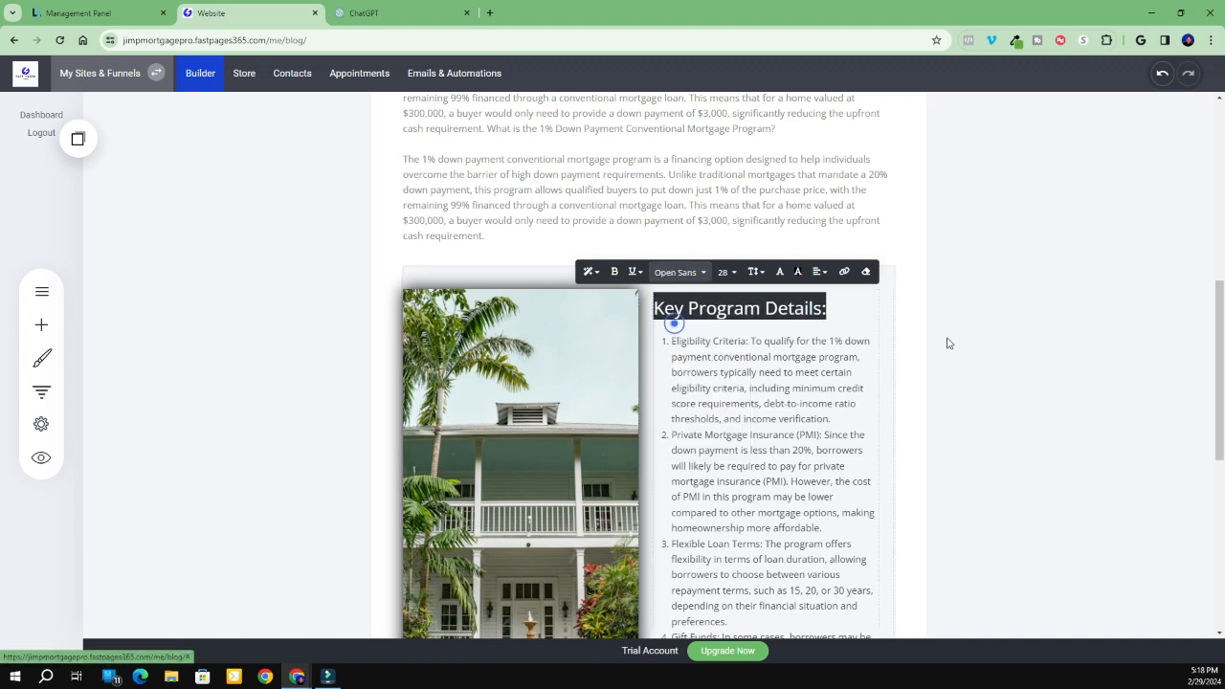
pyautogui.click(961, 337)
pyautogui.click(785, 374)
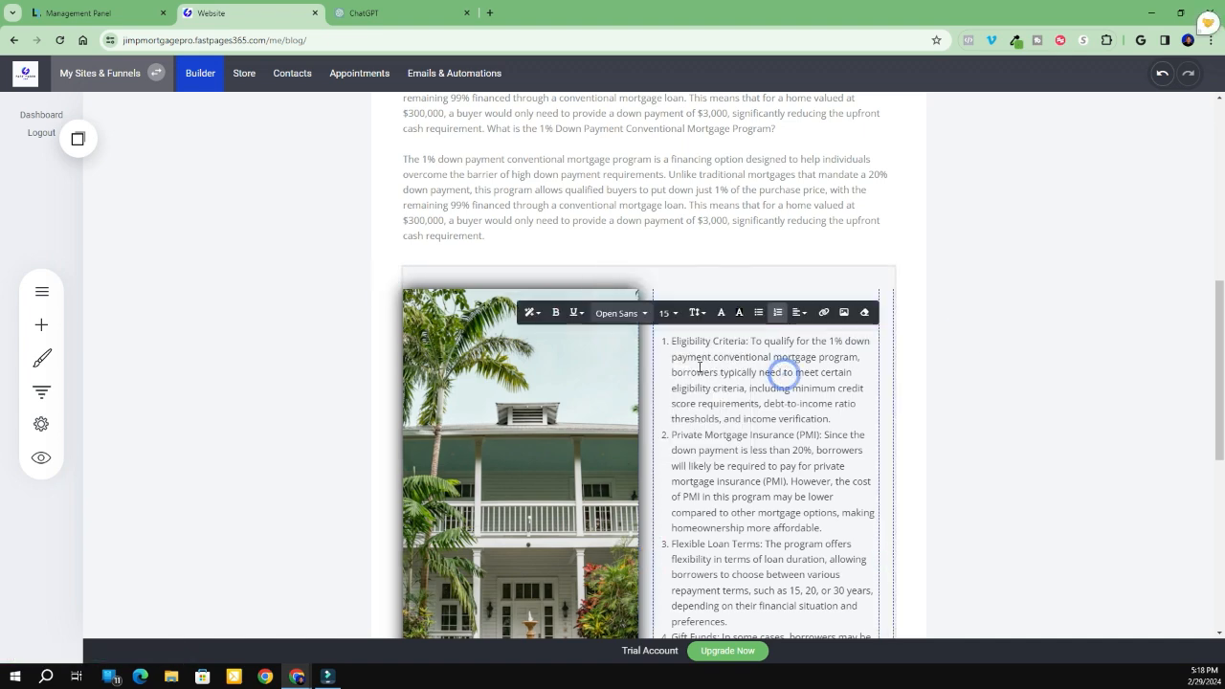
# Switch to ChatGPT and copy the heading "Benefits of the 1% Down Payment Conventional Mortgage Program:"
pyautogui.scroll(-5, 930, 424)
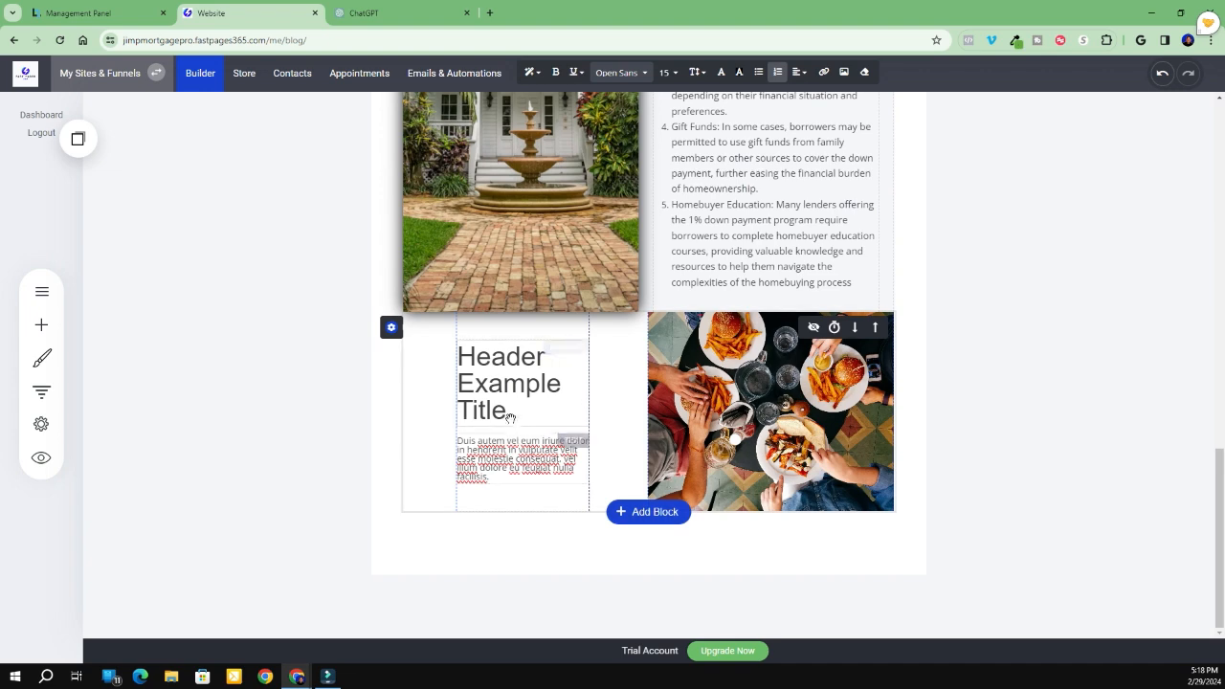
pyautogui.click(510, 418)
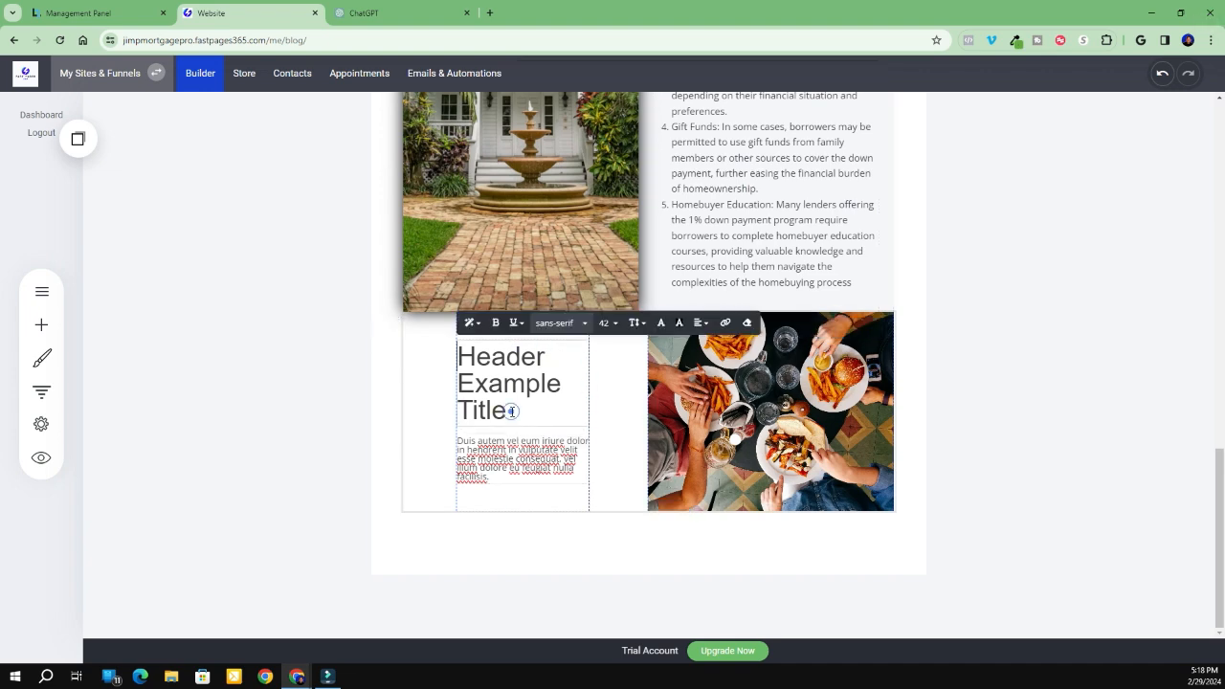
pyautogui.click(427, 13)
pyautogui.scroll(-2, 348, 410)
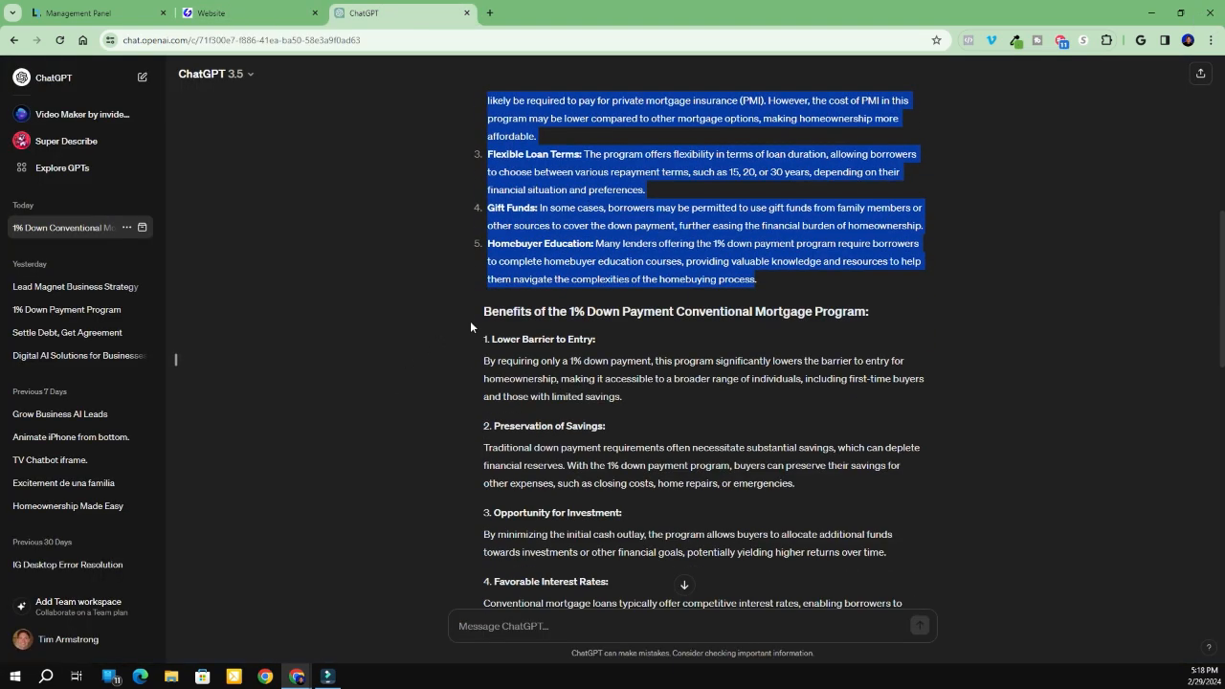
pyautogui.moveTo(887, 314); pyautogui.dragTo(585, 314)
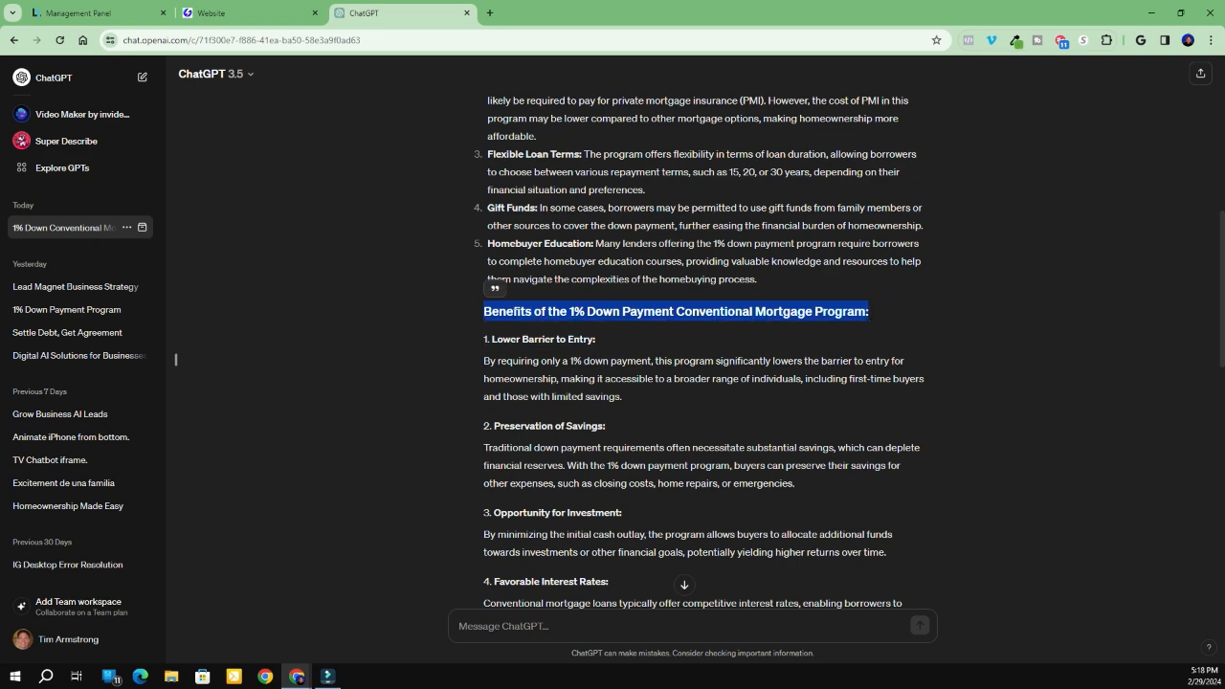
pyautogui.rightClick(511, 312)
pyautogui.click(540, 330)
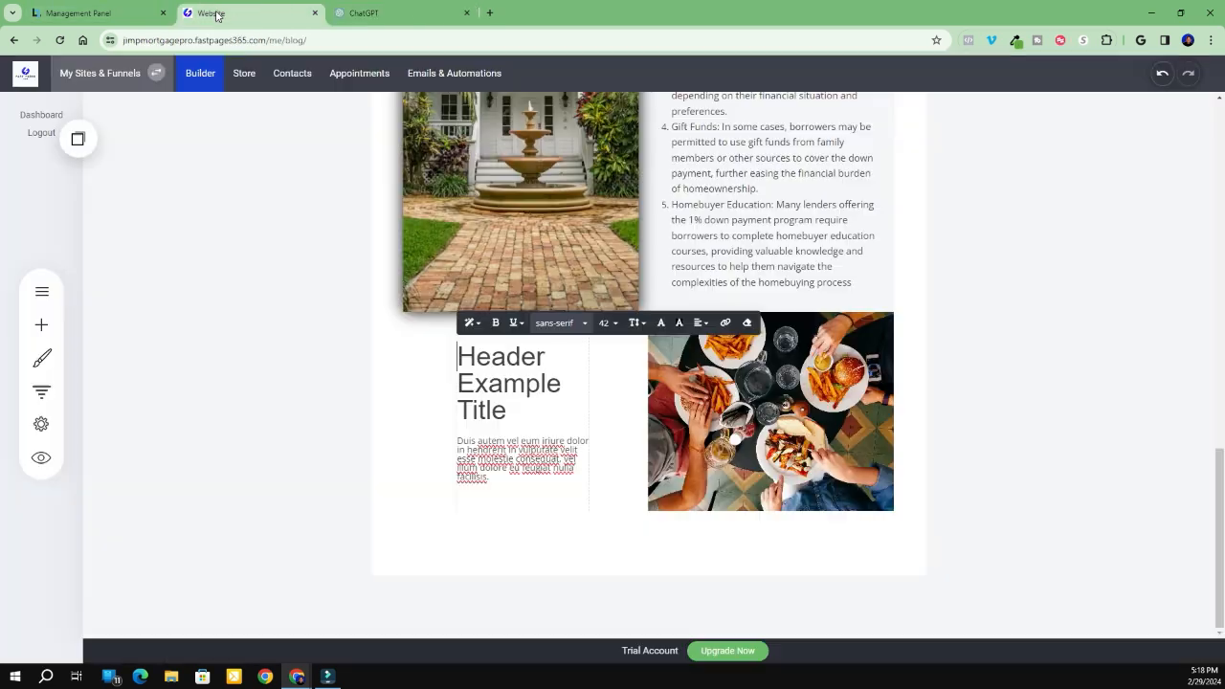
# Back in the website builder, replace "Header Example Title" with the copied benefits heading
pyautogui.click(219, 13)
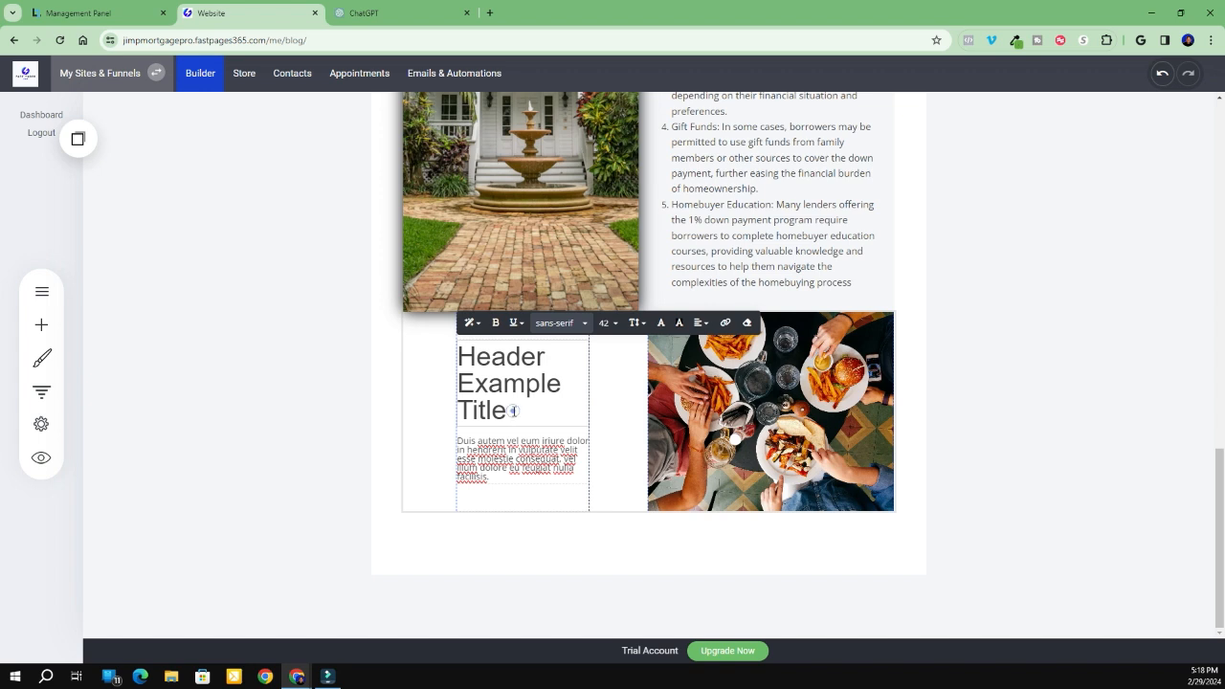
pyautogui.moveTo(506, 409); pyautogui.dragTo(419, 360)
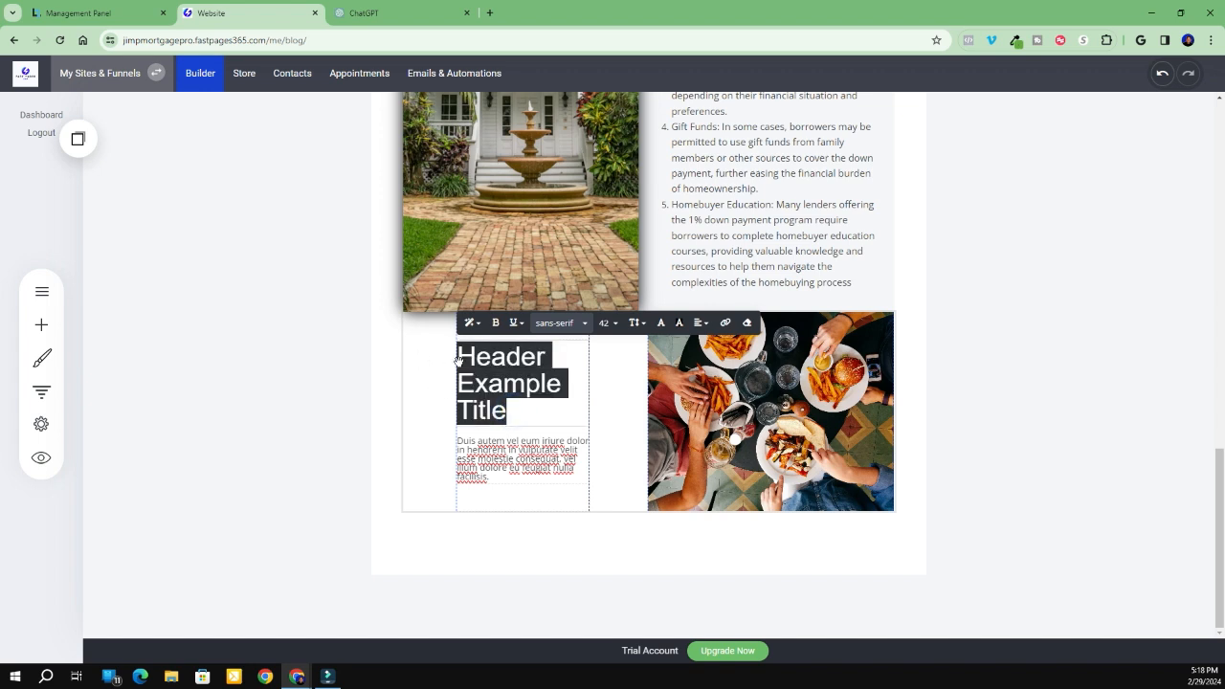
pyautogui.hotkey('ctrl', 'v')
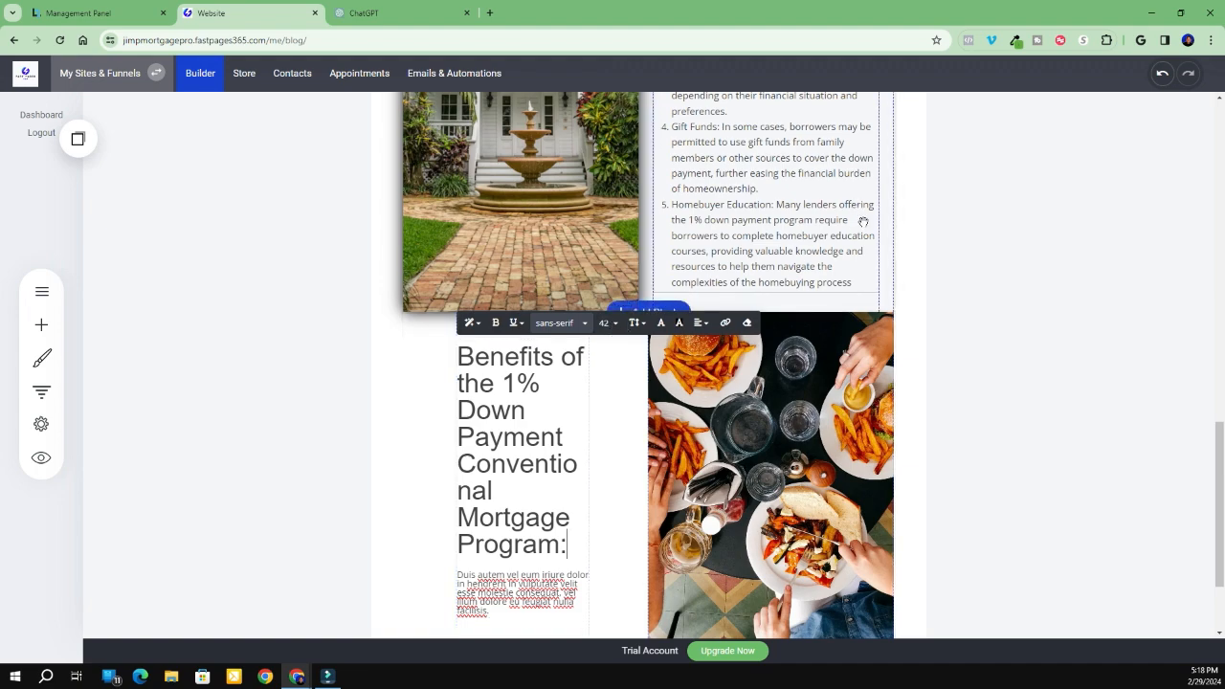
# Check the font of the "Key Program Details:" heading and set the benefits heading to Open Sans to match
pyautogui.scroll(4, 843, 263)
pyautogui.click(750, 138)
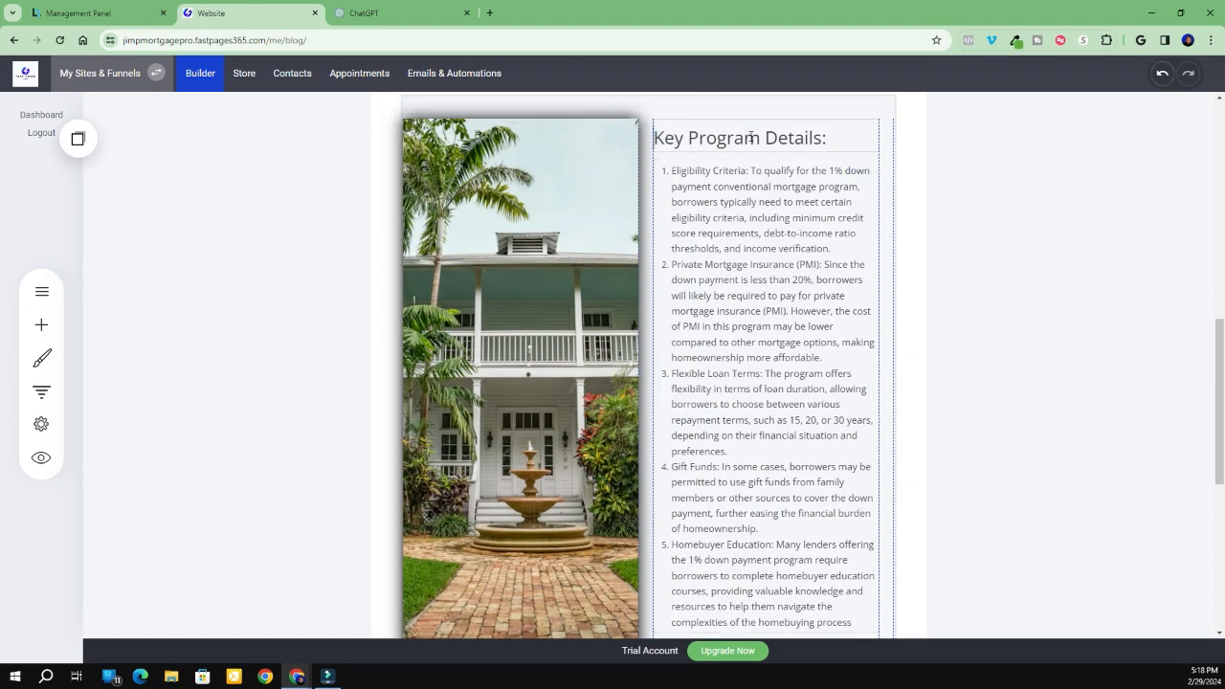
pyautogui.scroll(-4, 575, 536)
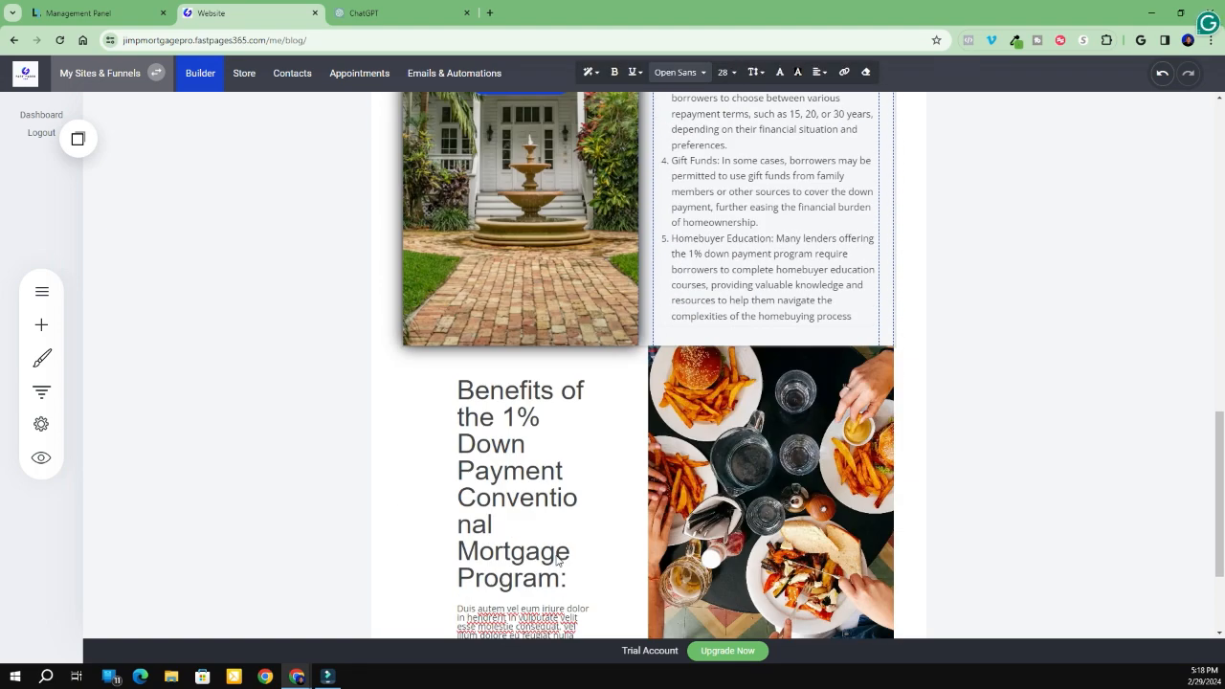
pyautogui.click(573, 549)
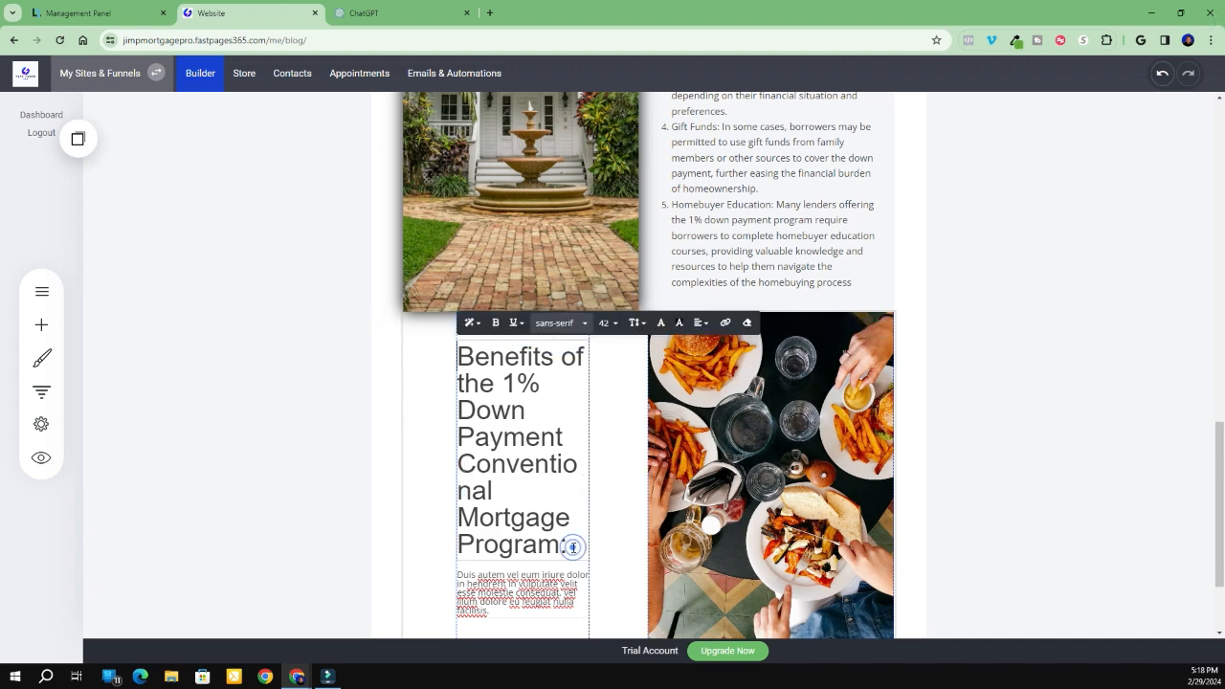
pyautogui.moveTo(574, 549); pyautogui.dragTo(457, 356)
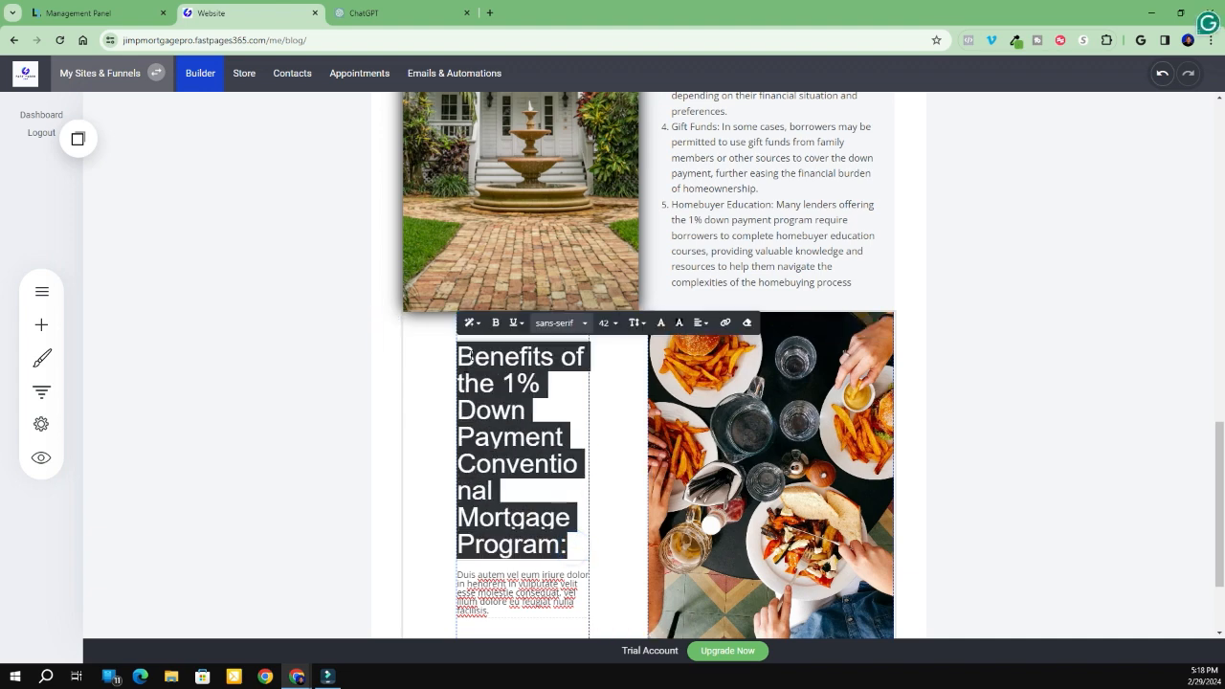
pyautogui.click(537, 325)
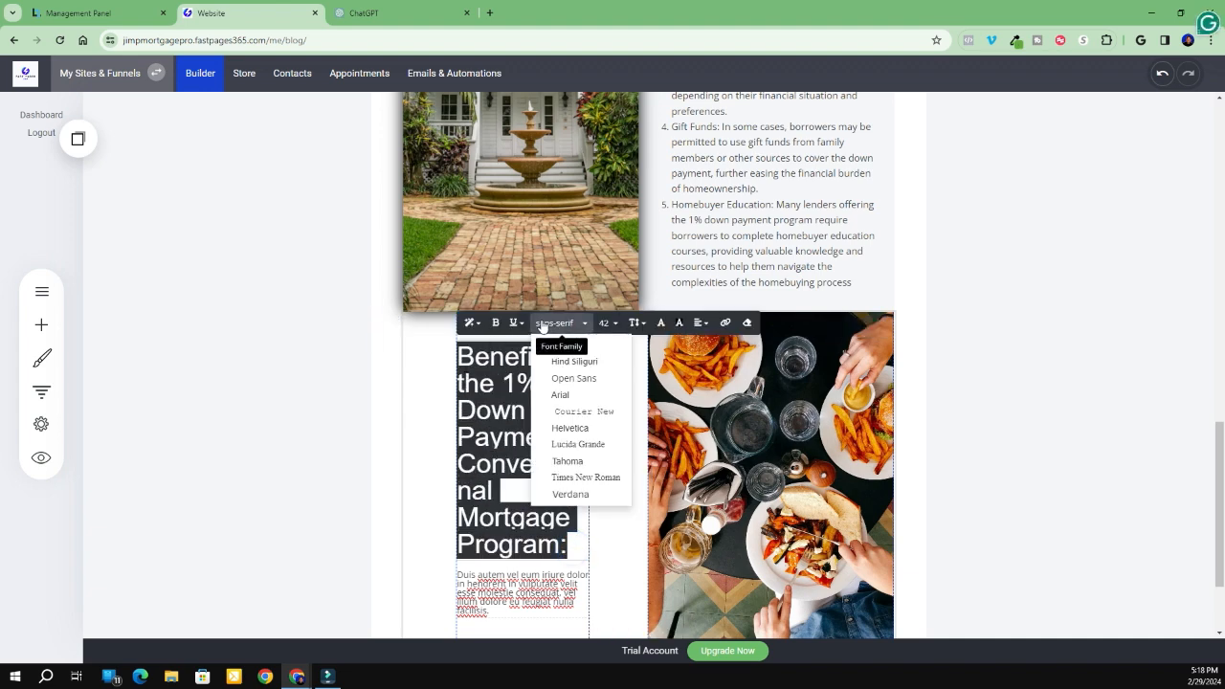
pyautogui.click(573, 378)
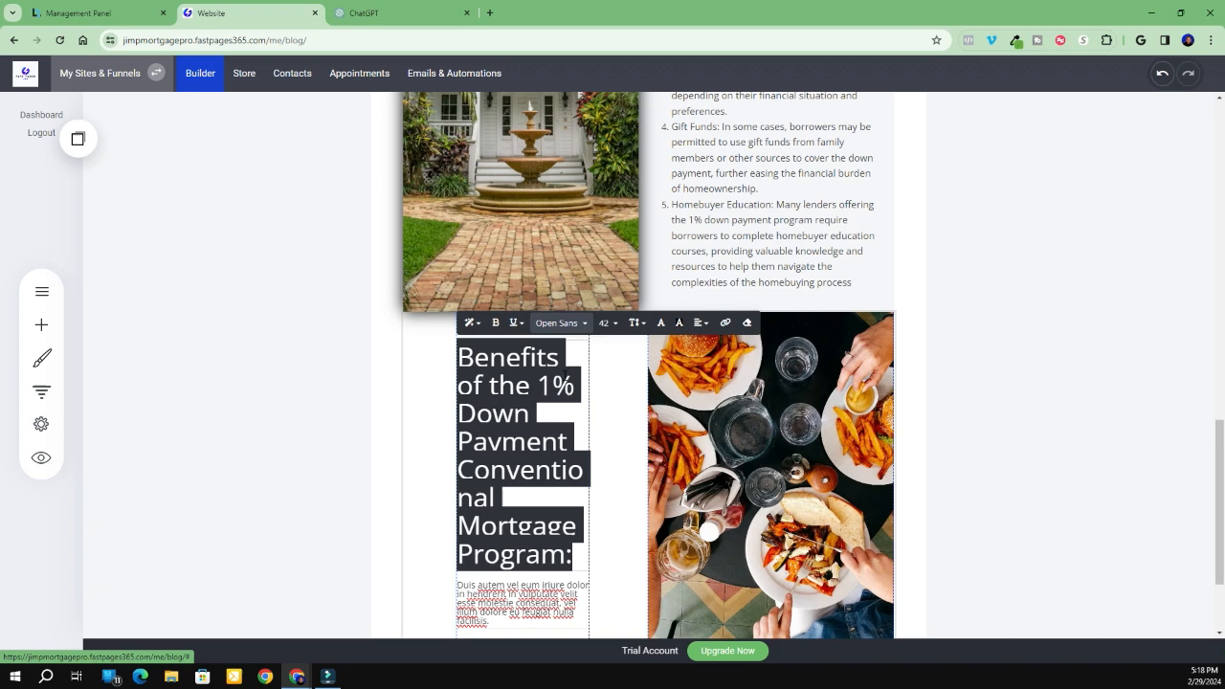
# Set the benefits heading's font size to 28 and widen its text column on both sides
pyautogui.click(604, 323)
pyautogui.click(667, 411)
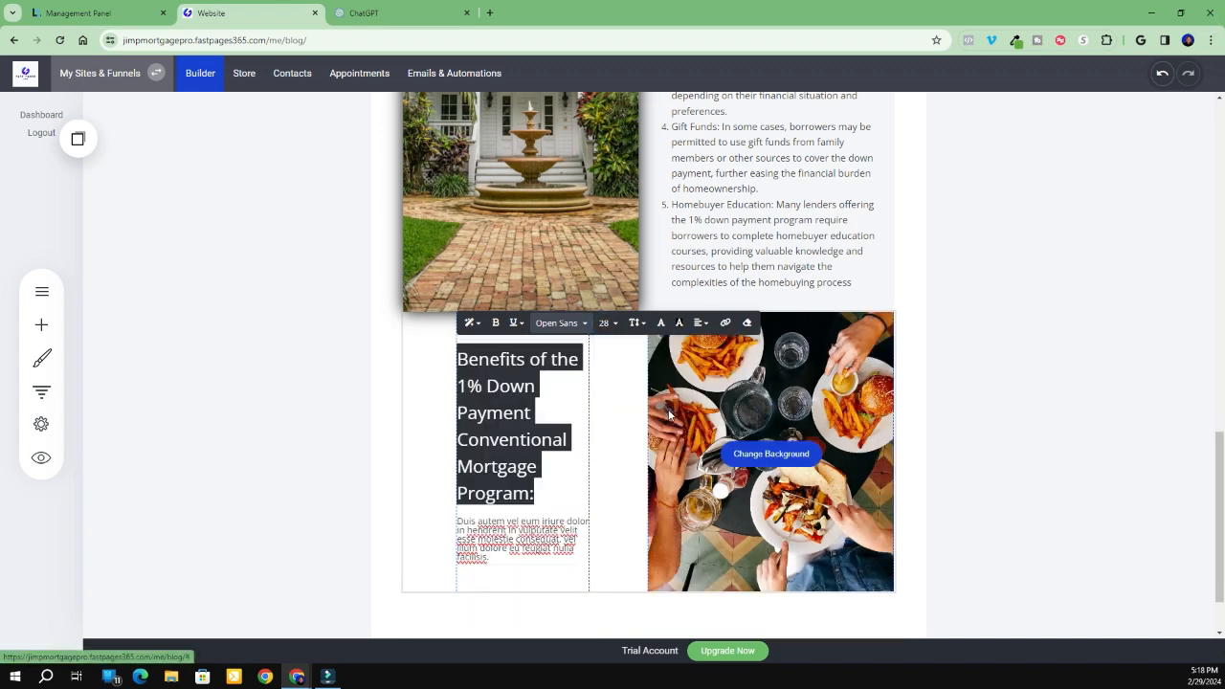
pyautogui.click(293, 523)
pyautogui.moveTo(452, 452); pyautogui.dragTo(399, 449)
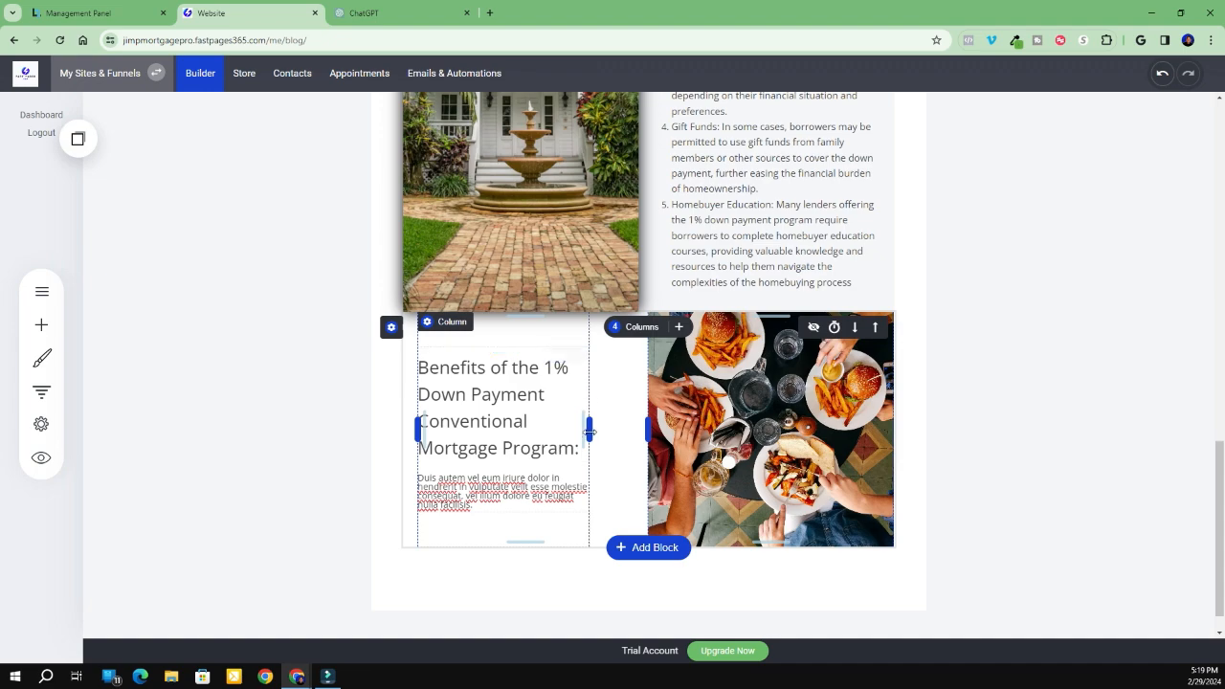
pyautogui.moveTo(589, 429); pyautogui.dragTo(634, 439)
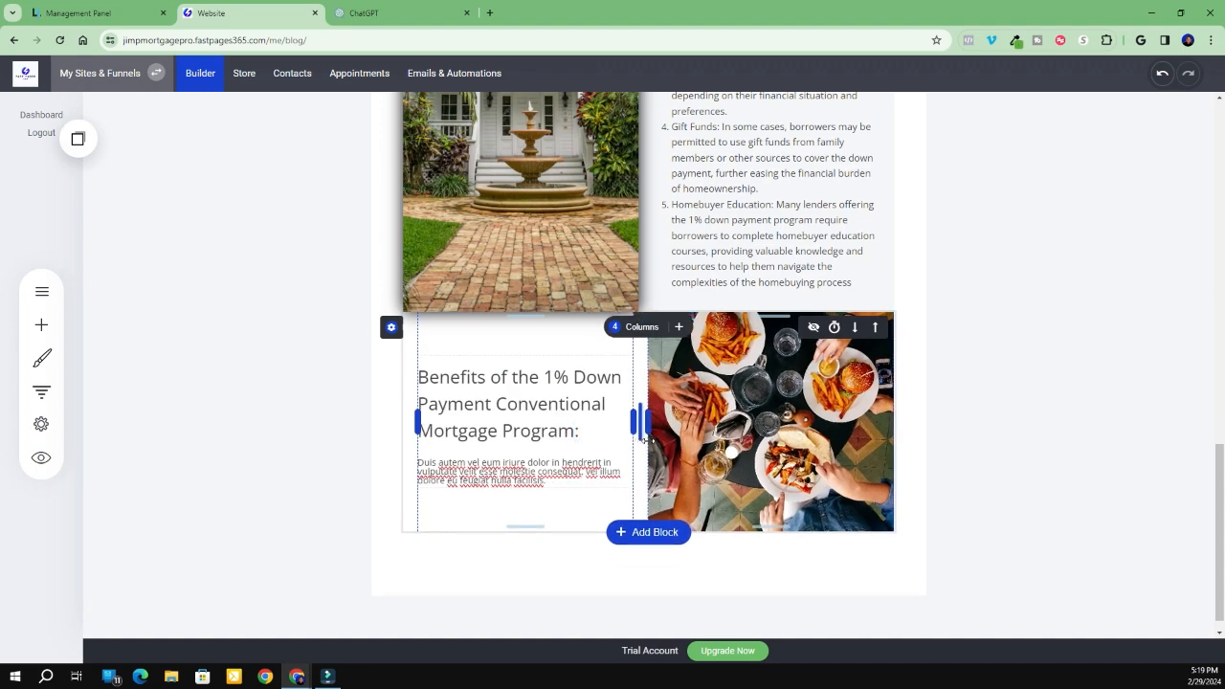
pyautogui.click(1056, 405)
# Try a line height of 1.2 on the benefits heading and settle on 0.8 instead
pyautogui.scroll(2, 889, 395)
pyautogui.scroll(5, 889, 395)
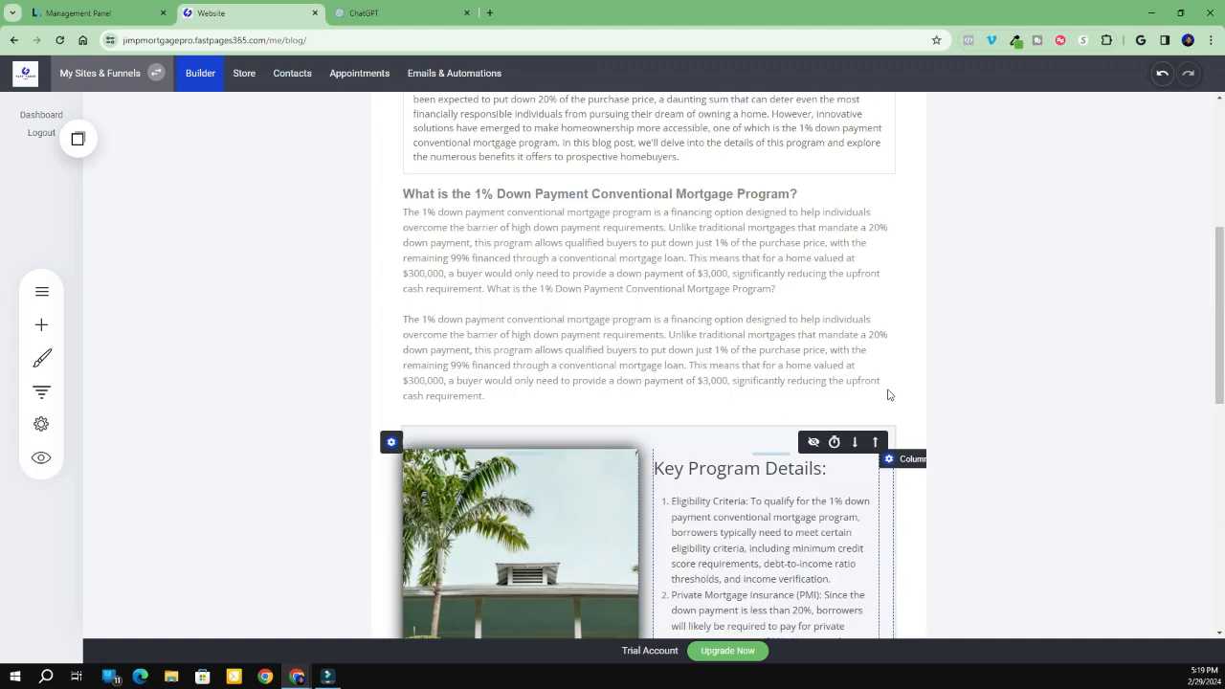
pyautogui.scroll(-5, 889, 394)
pyautogui.scroll(-2, 594, 496)
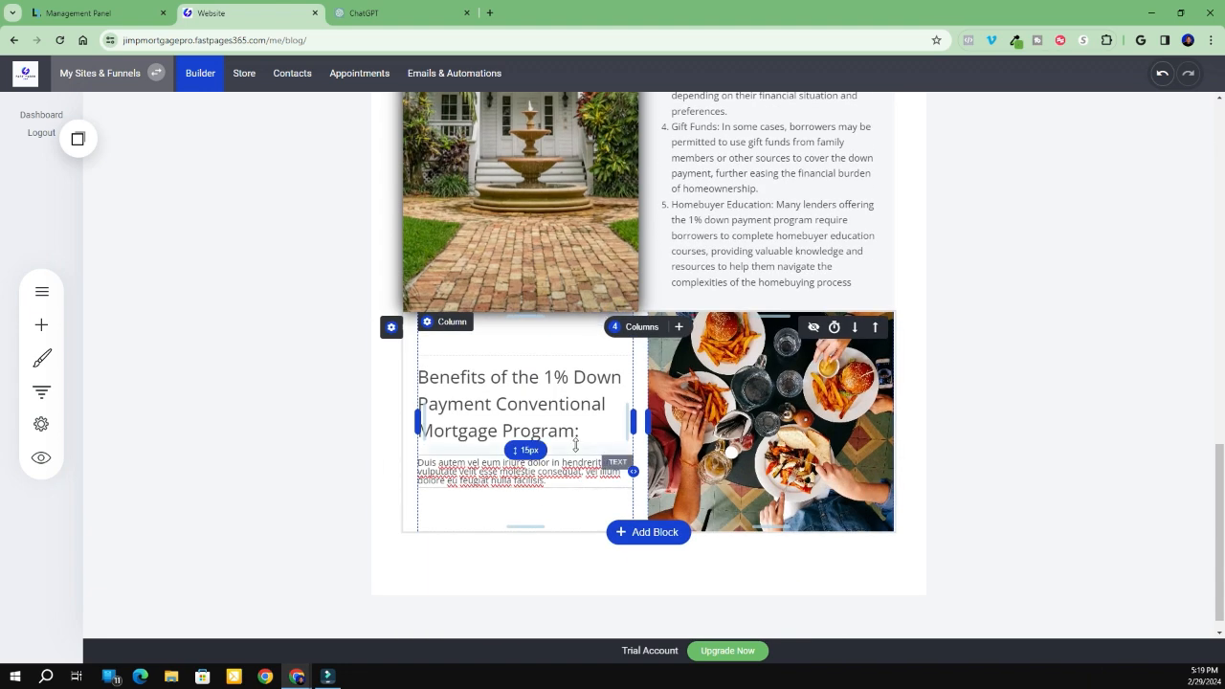
pyautogui.click(591, 431)
pyautogui.click(591, 431)
pyautogui.moveTo(580, 431); pyautogui.dragTo(421, 409)
pyautogui.click(607, 342)
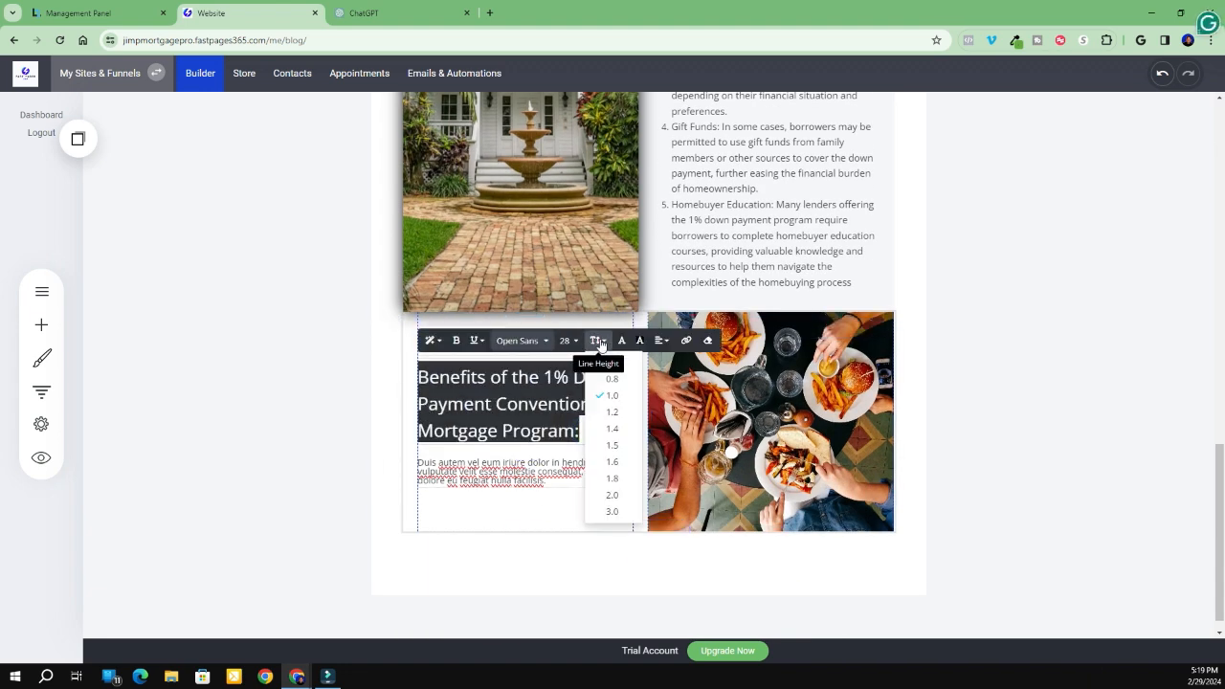
pyautogui.click(610, 409)
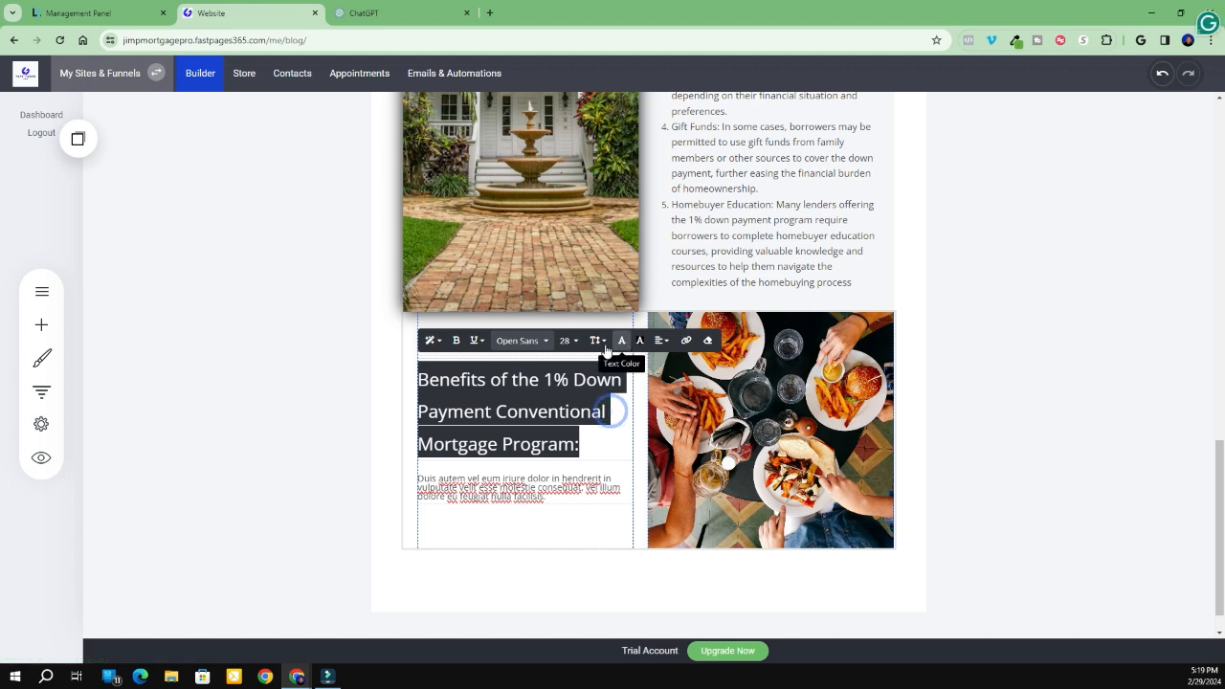
pyautogui.click(596, 341)
pyautogui.click(610, 378)
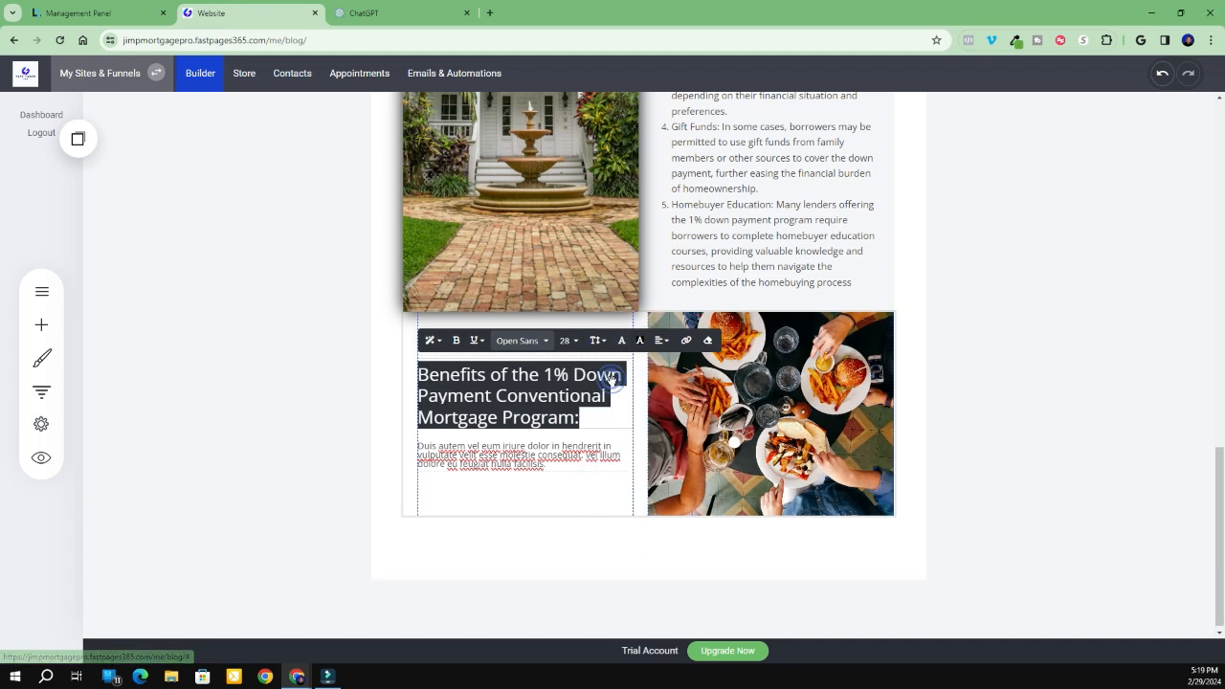
pyautogui.click(322, 403)
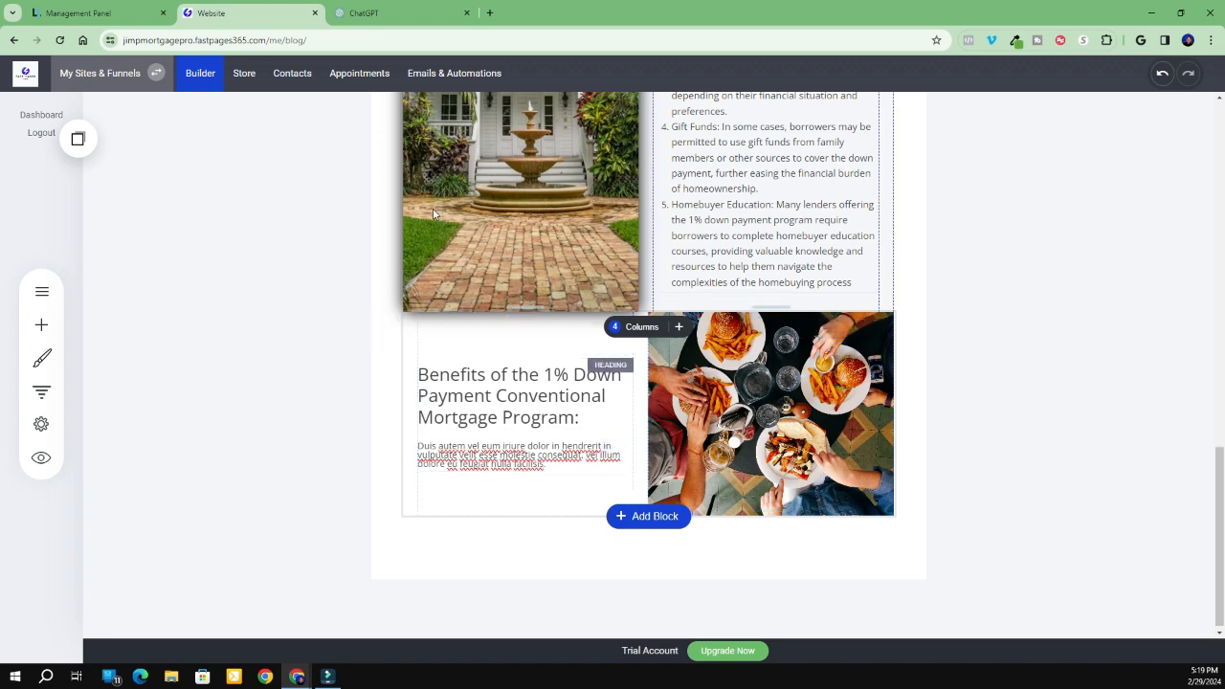
# Switch to ChatGPT and copy the six benefits, from "Lower Barrier to Entry:" through the "Stimulating Economic Growth:" paragraph
pyautogui.click(403, 19)
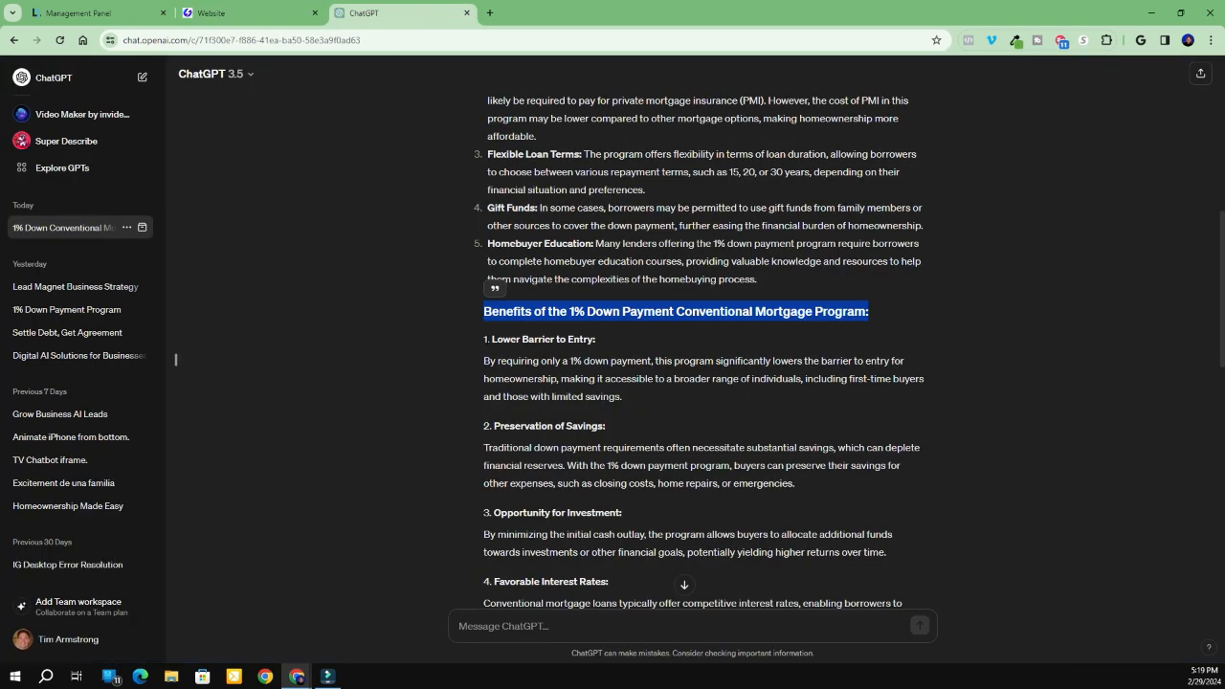
pyautogui.moveTo(484, 337); pyautogui.dragTo(628, 473)
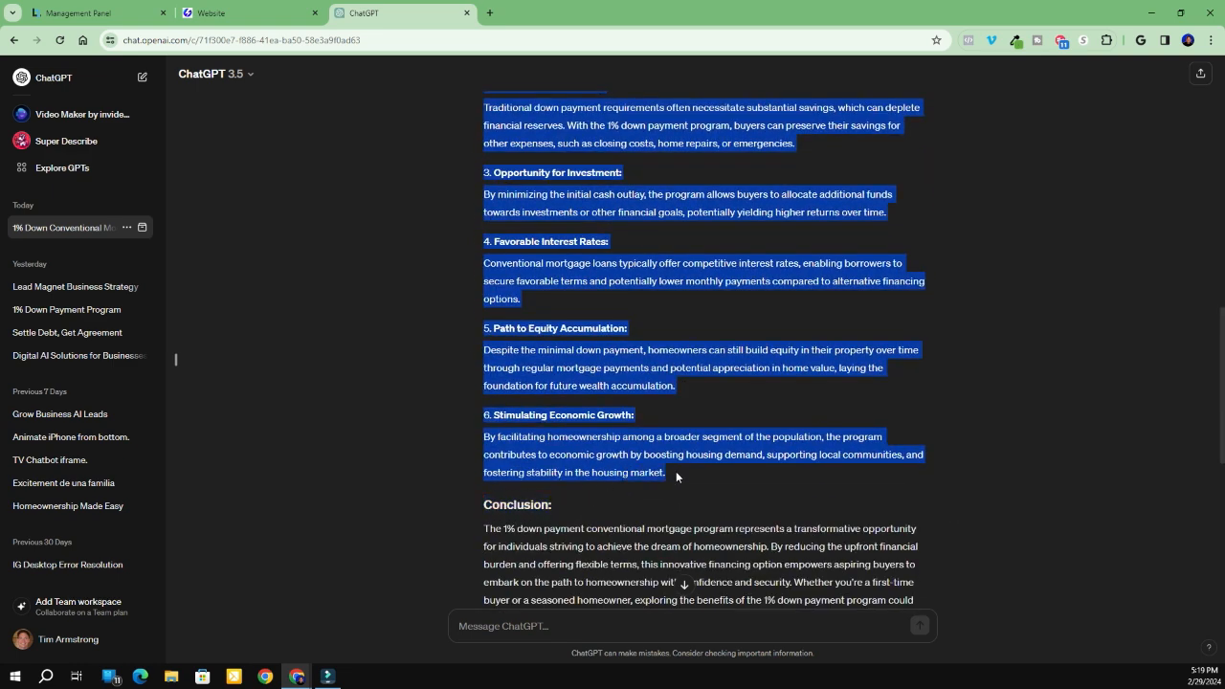
pyautogui.rightClick(661, 195)
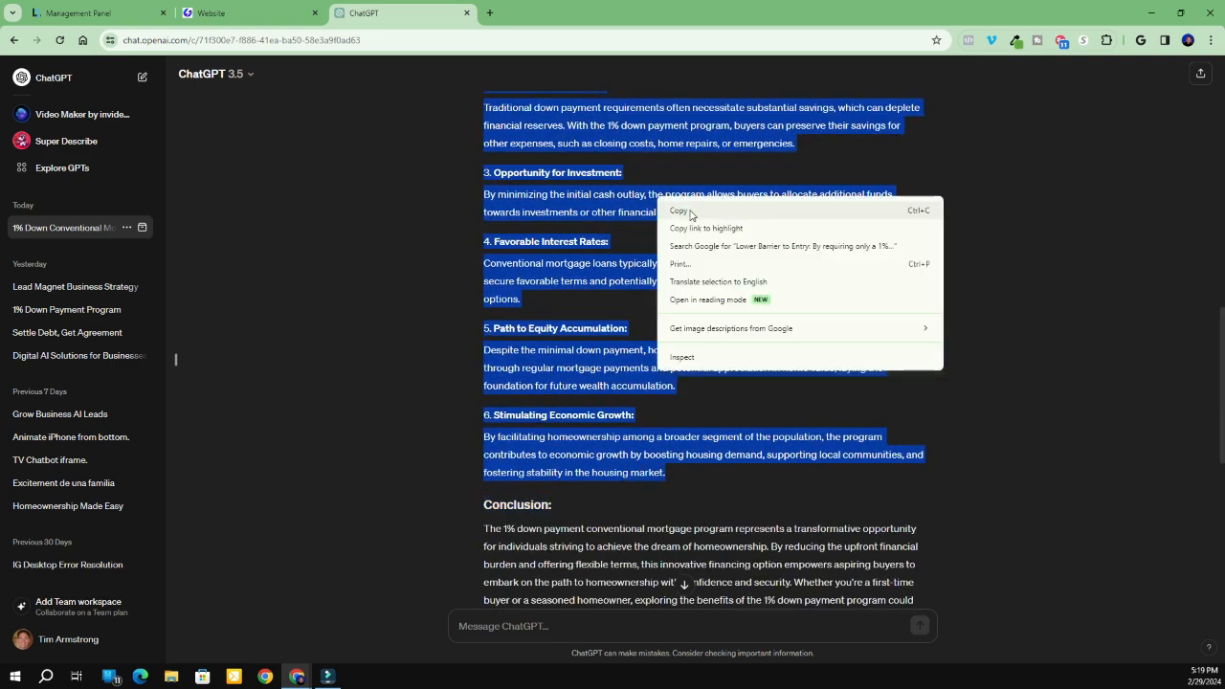
pyautogui.click(689, 212)
# Back in the website builder, replace the placeholder paragraph under the benefits heading with the copied benefits text
pyautogui.click(306, 16)
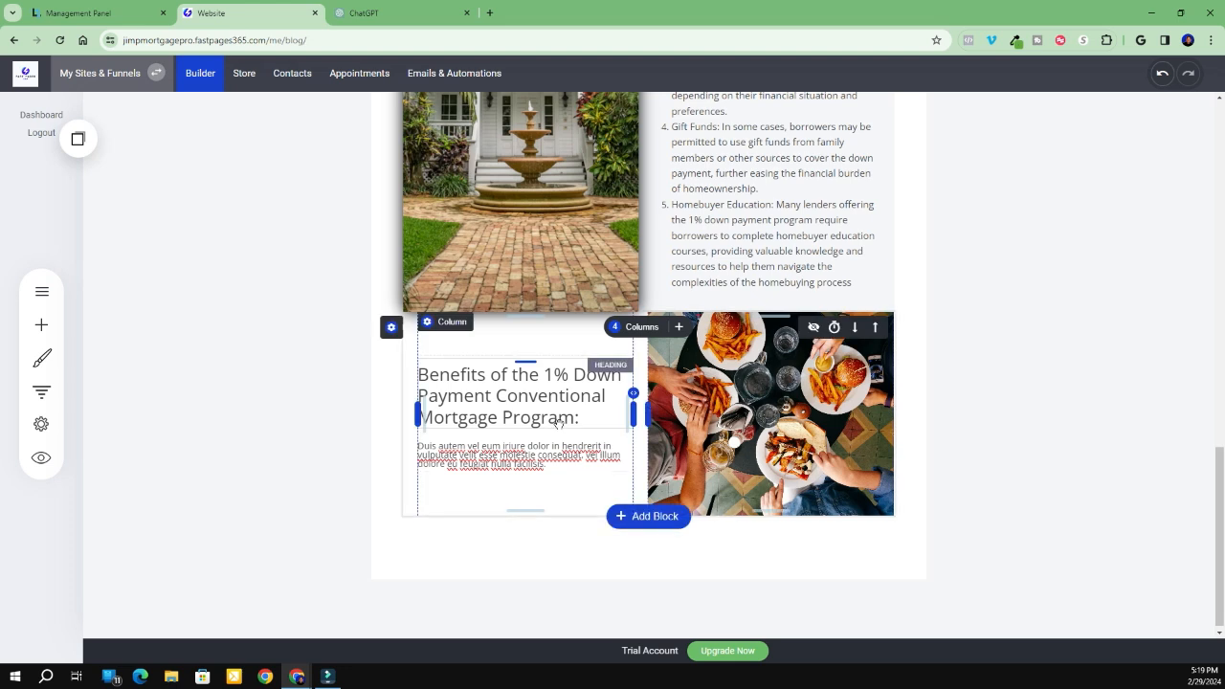
pyautogui.click(591, 455)
pyautogui.tripleClick(566, 465)
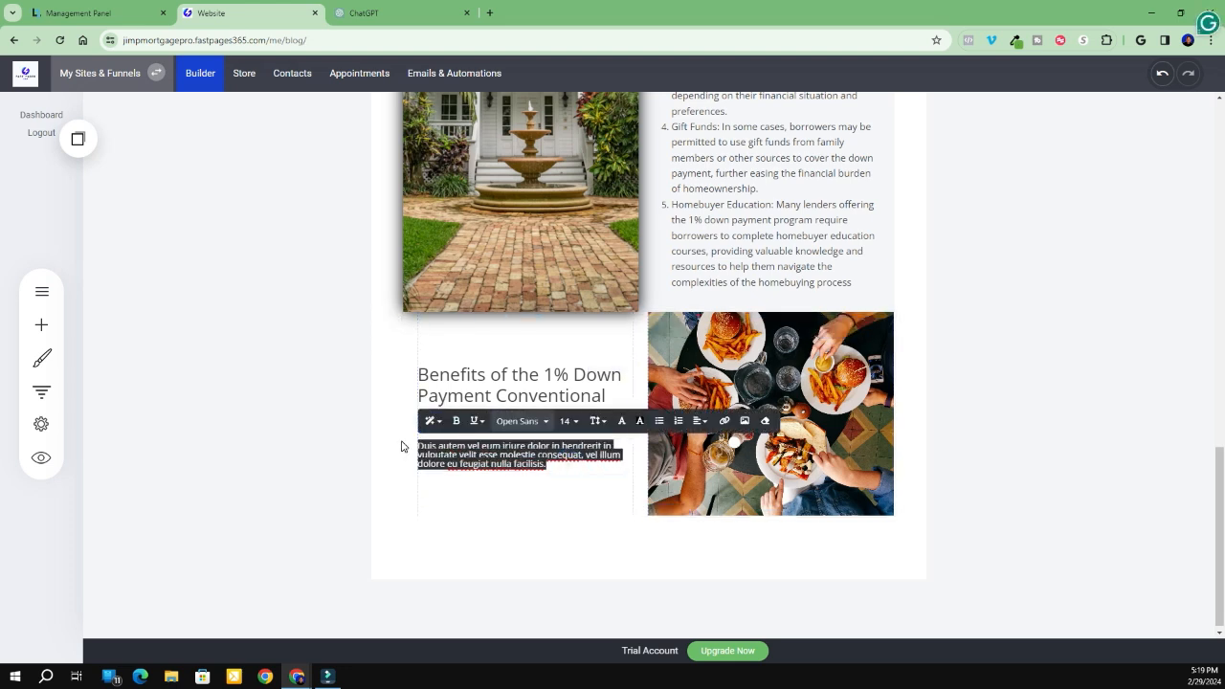
pyautogui.hotkey('ctrl', 'v')
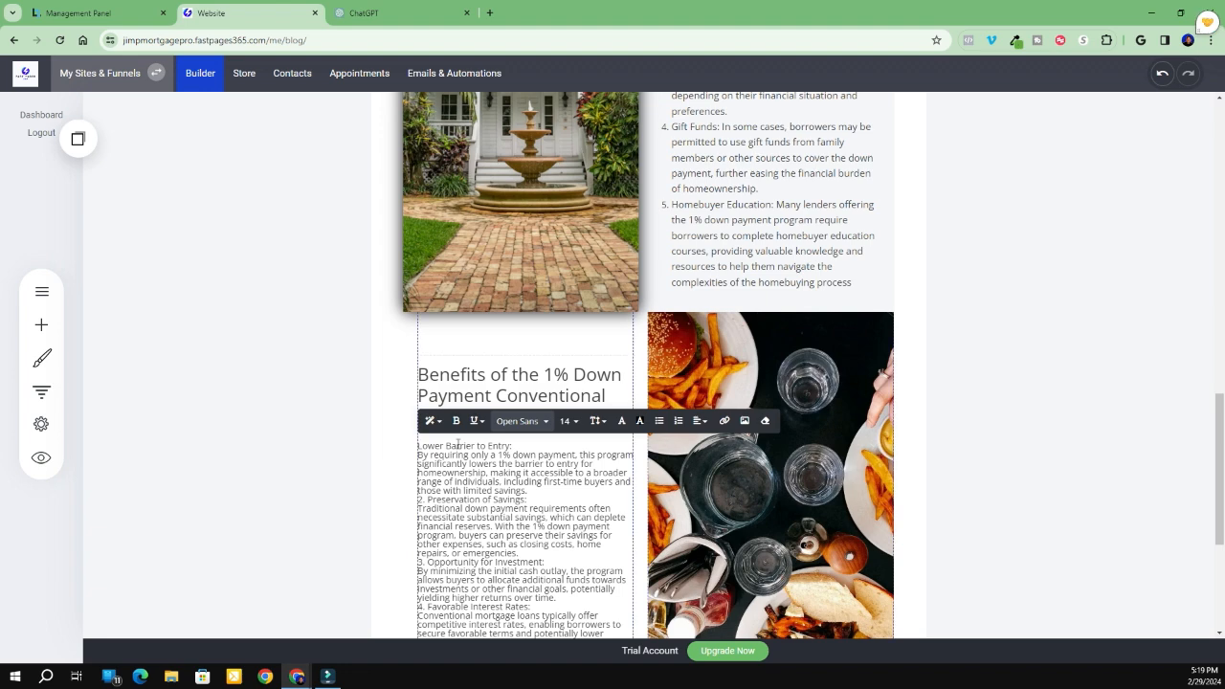
# Check the line height of the Key Program Details list and set the benefits text to 1.6 to match
pyautogui.scroll(5, 772, 265)
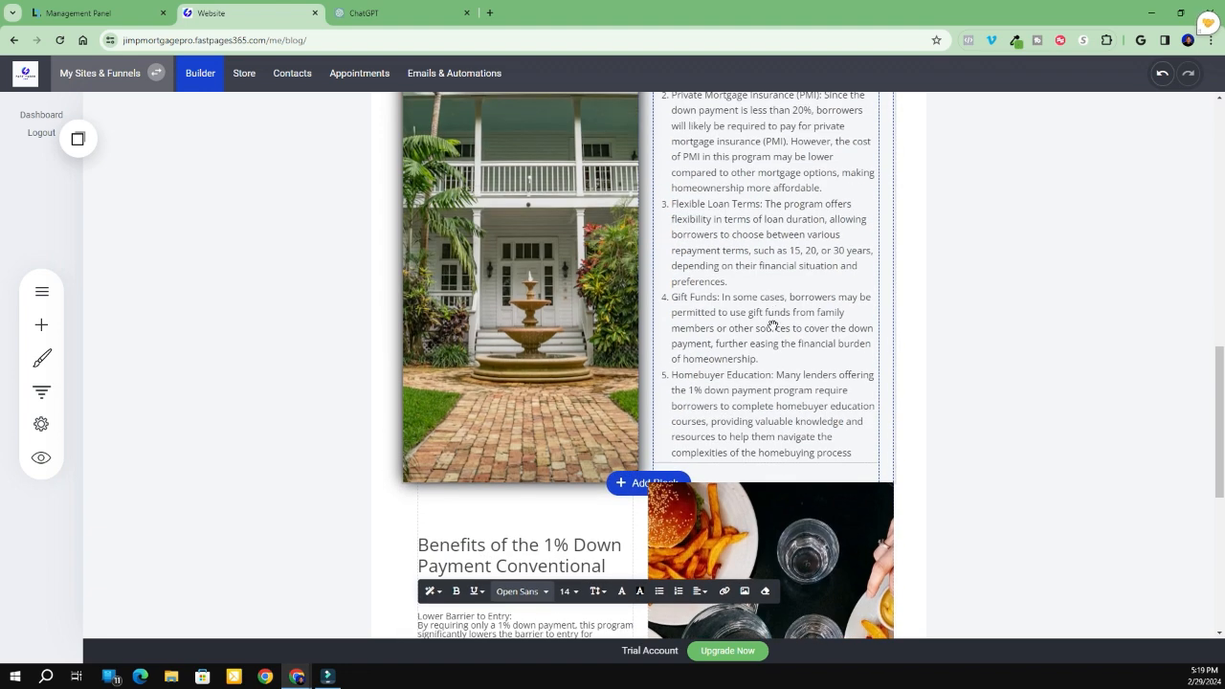
pyautogui.click(748, 356)
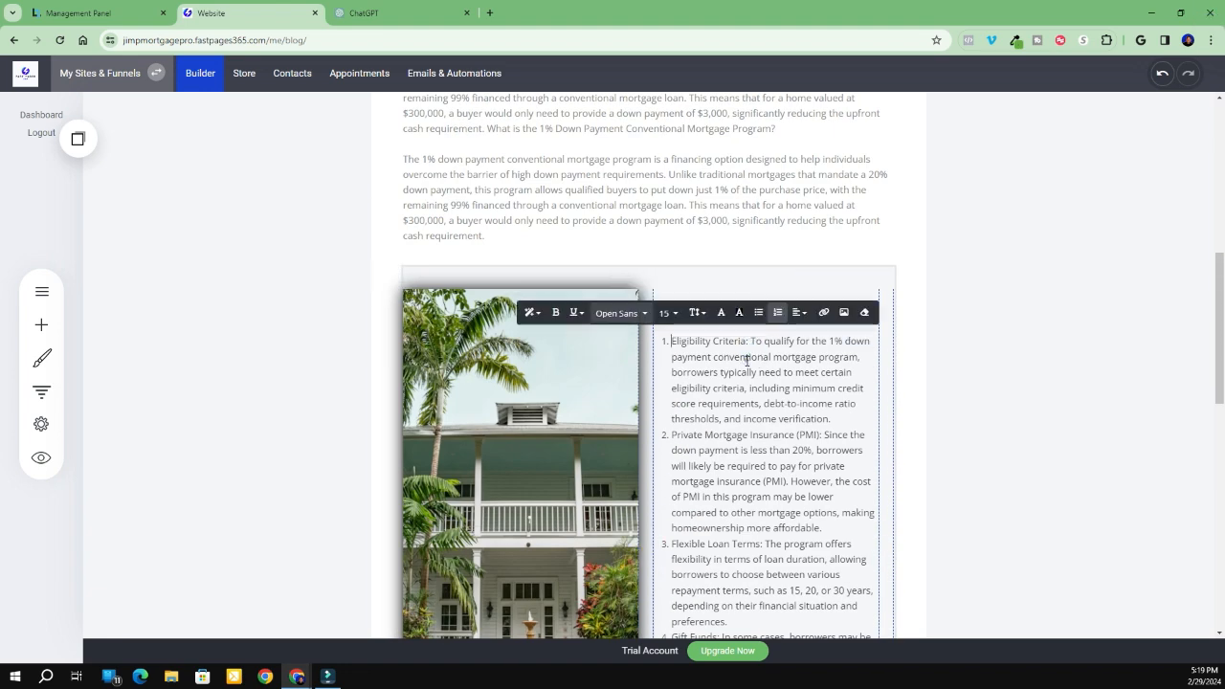
pyautogui.click(697, 312)
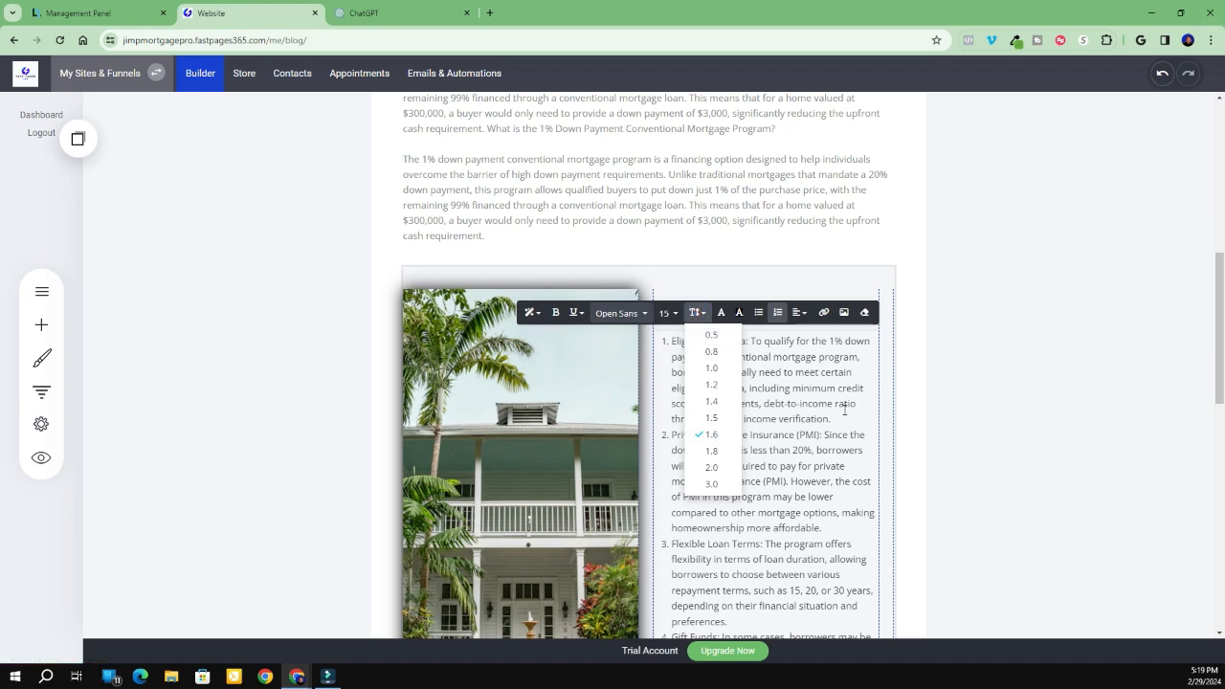
pyautogui.click(1057, 363)
pyautogui.scroll(-8, 467, 574)
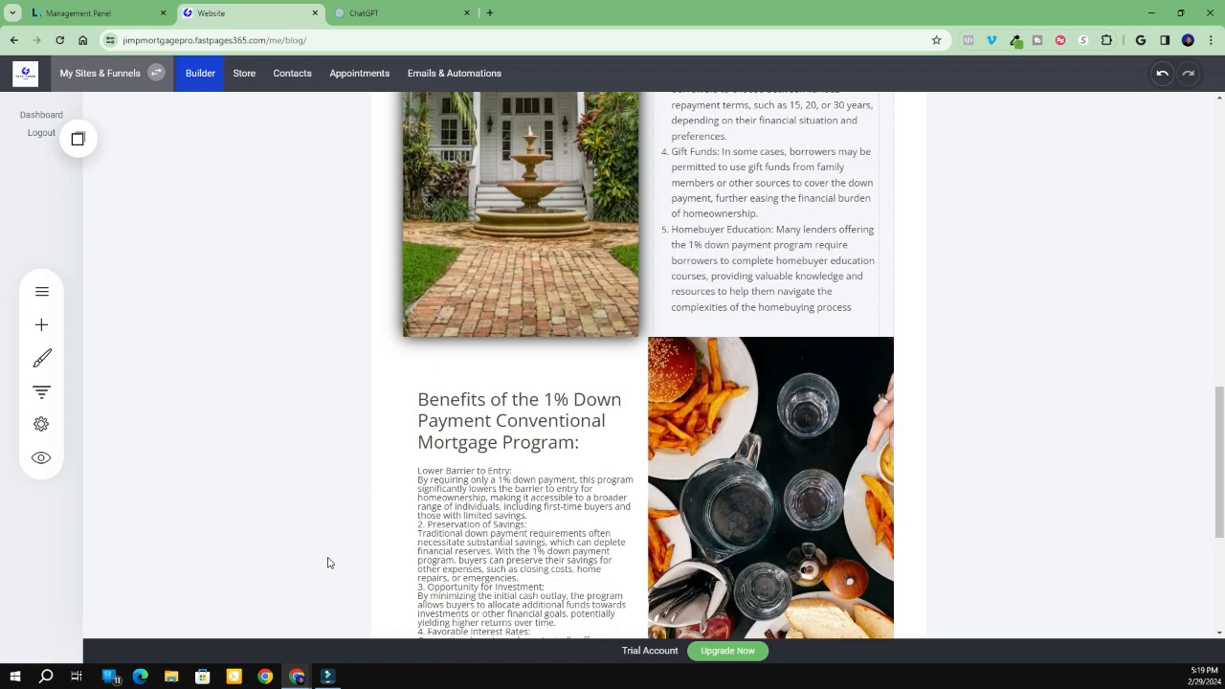
pyautogui.click(614, 588)
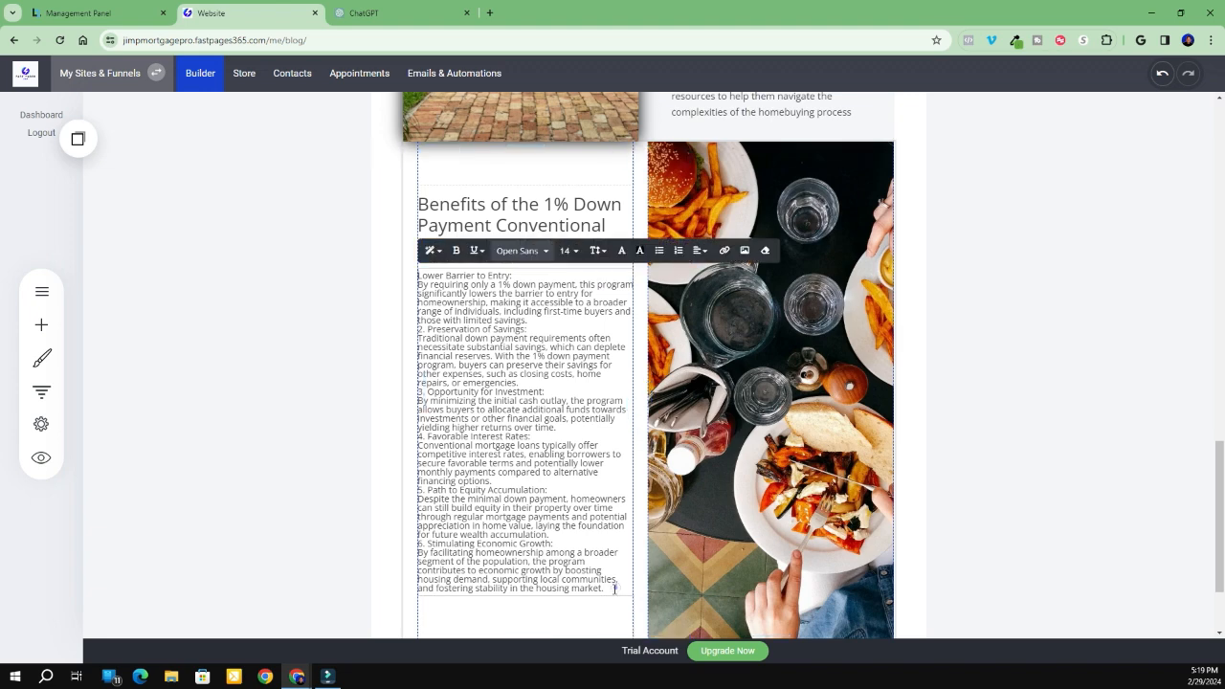
pyautogui.moveTo(611, 591); pyautogui.dragTo(412, 283)
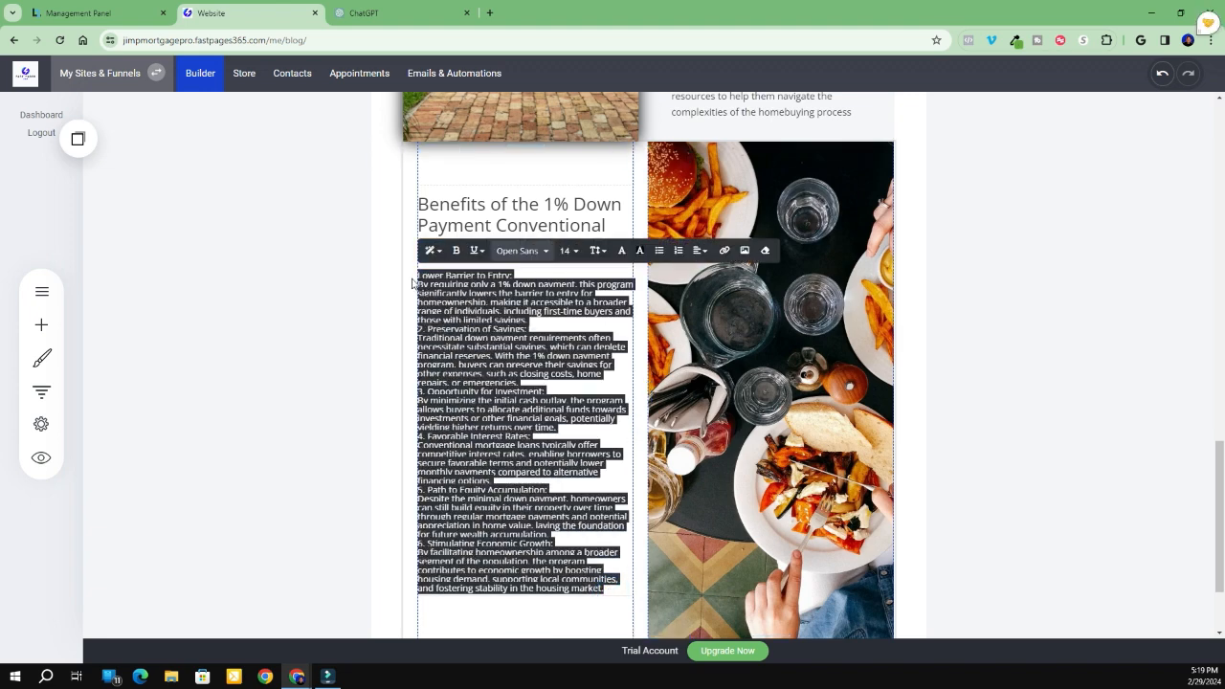
pyautogui.click(595, 250)
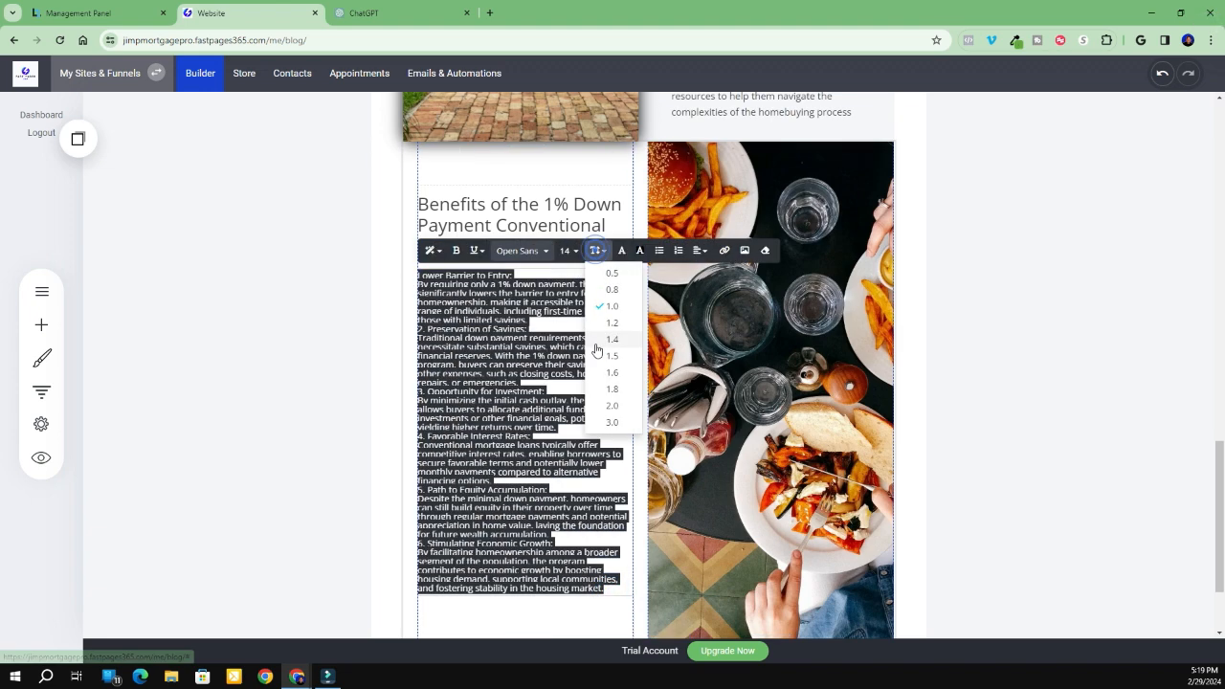
pyautogui.click(611, 368)
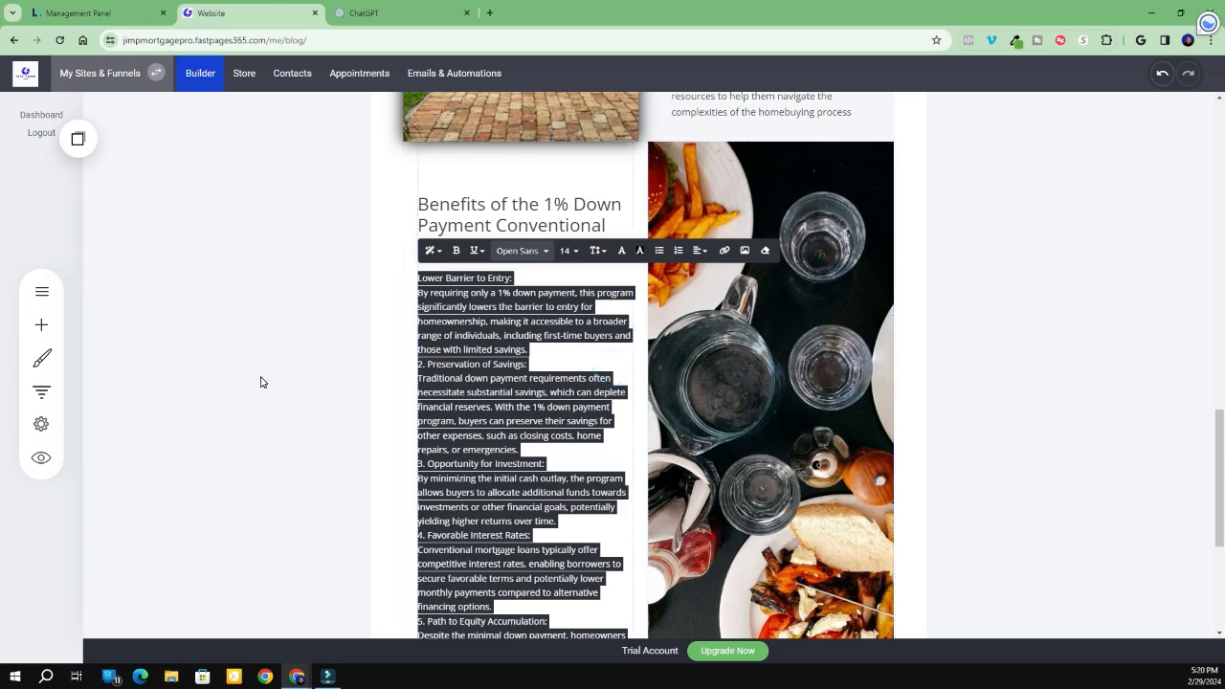
# Set the font size of the benefits text to 15
pyautogui.click(566, 252)
pyautogui.click(629, 306)
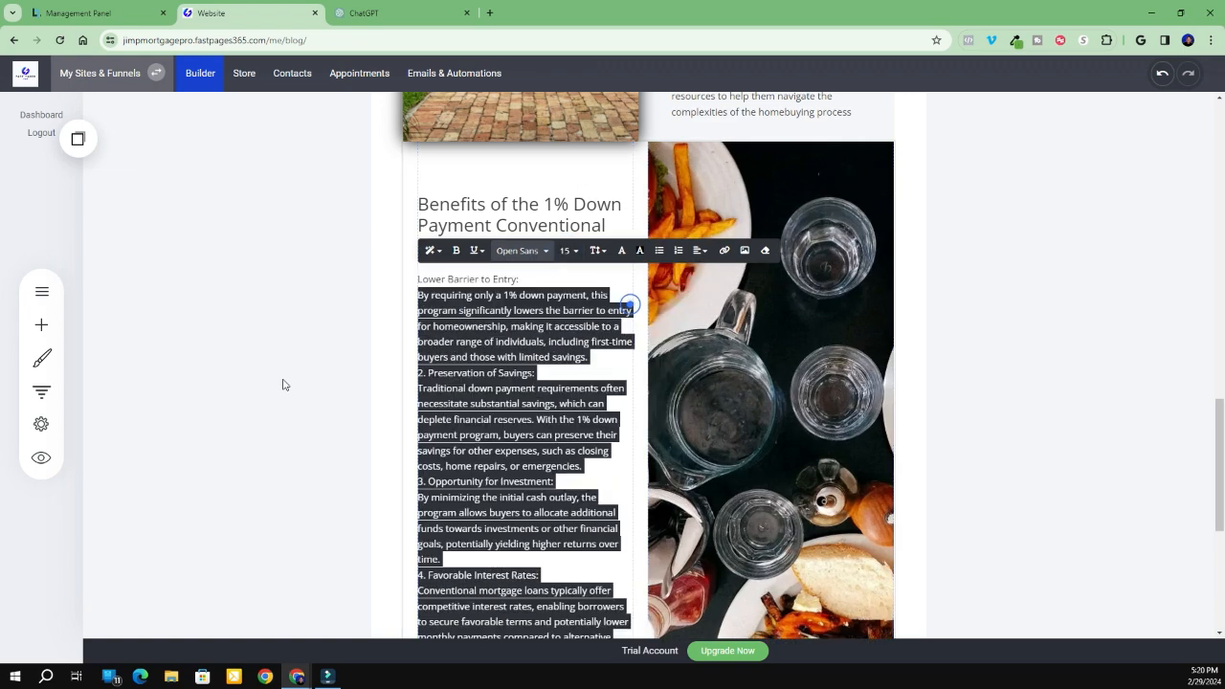
pyautogui.click(282, 380)
# Make the labels "Eligibility Criteria:" and "Private Mortgage Insurance (PMI):" bold in the Key Program Details list
pyautogui.scroll(5, 1053, 274)
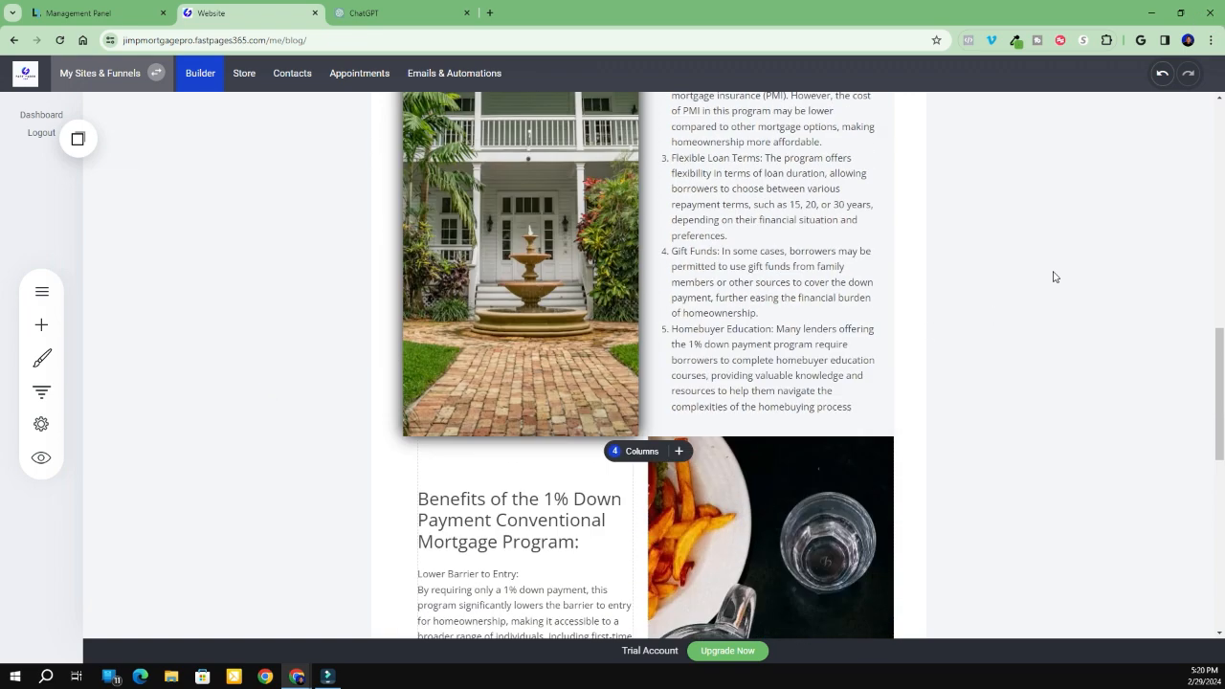
pyautogui.click(747, 171)
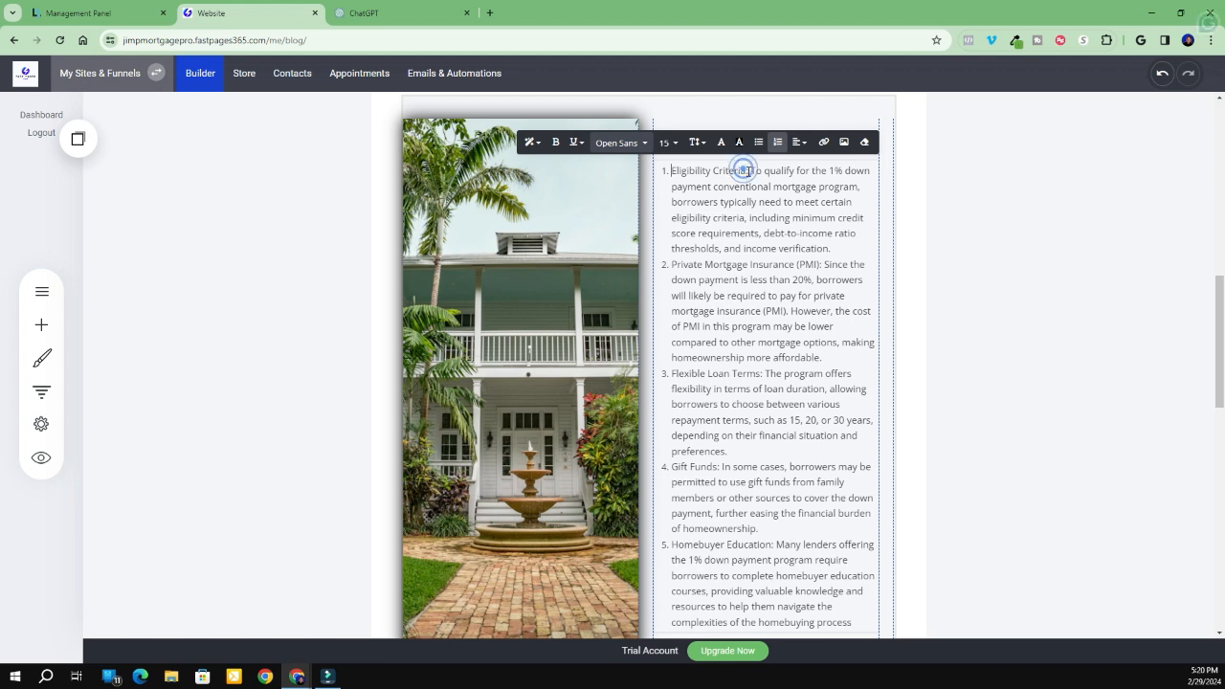
pyautogui.moveTo(746, 170); pyautogui.dragTo(684, 176)
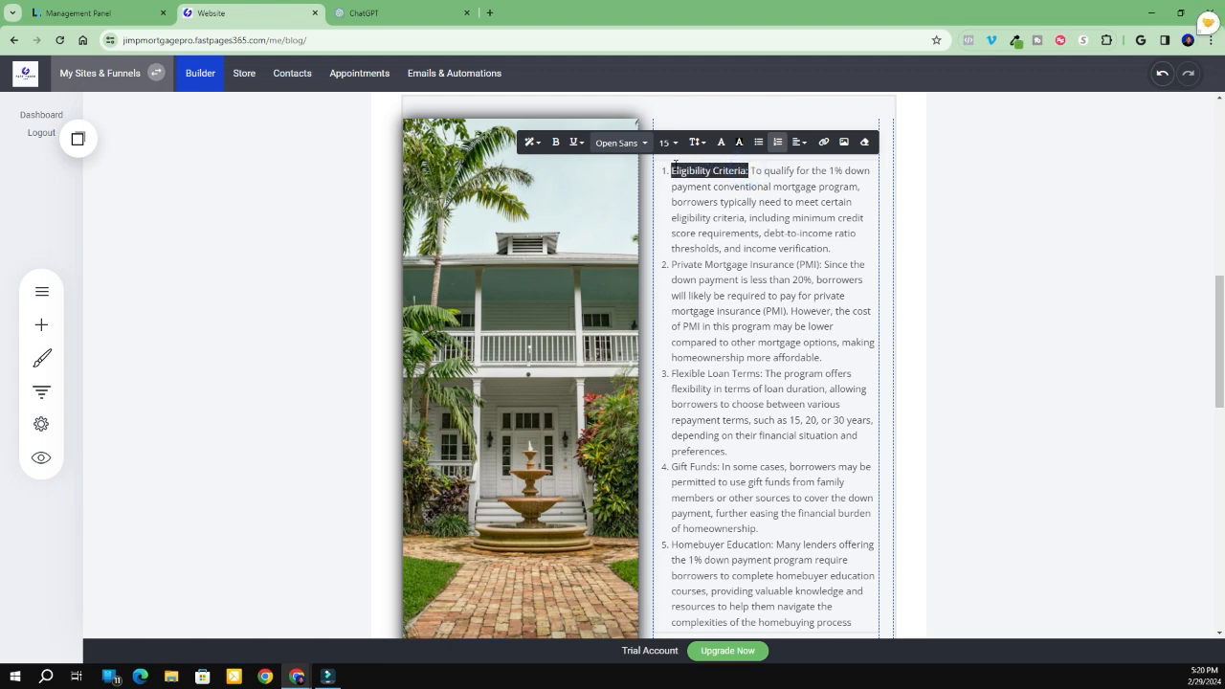
pyautogui.click(555, 142)
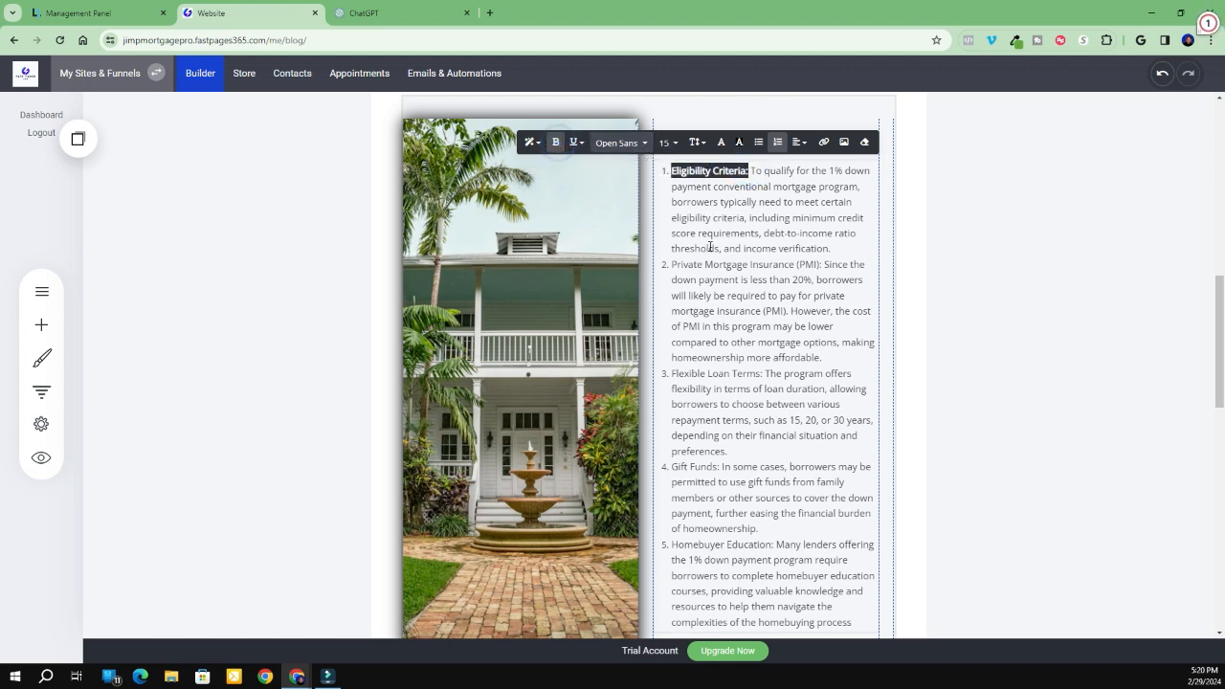
pyautogui.click(820, 265)
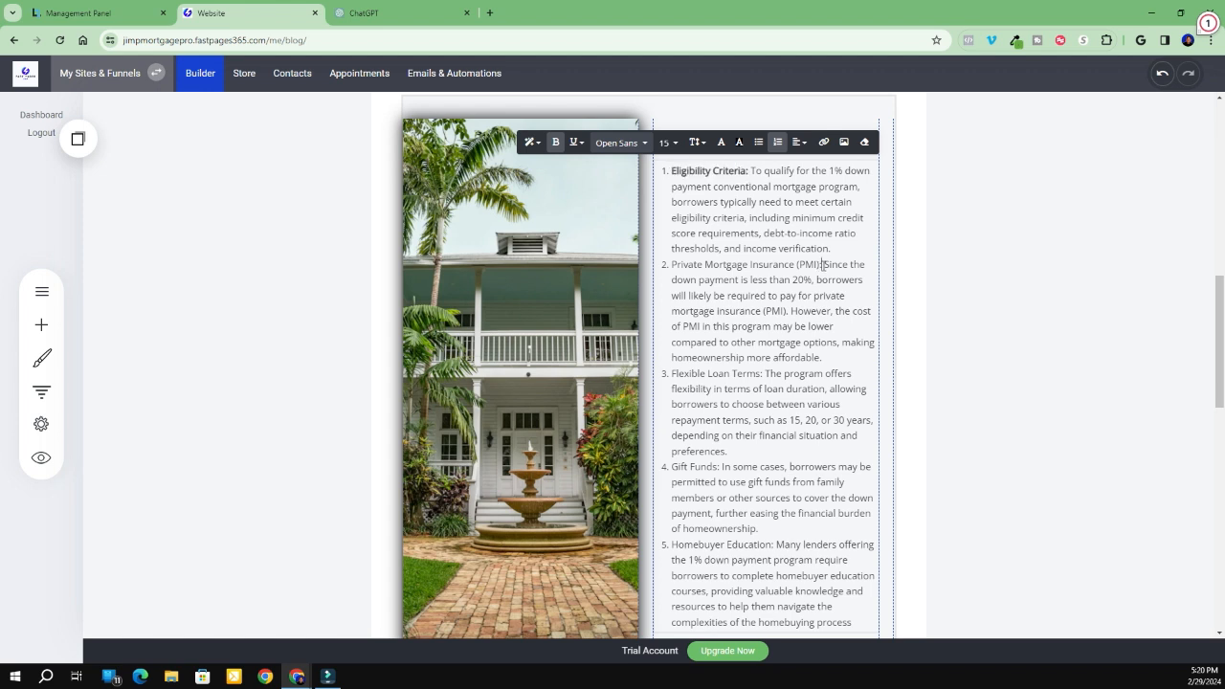
pyautogui.moveTo(777, 265); pyautogui.dragTo(680, 266)
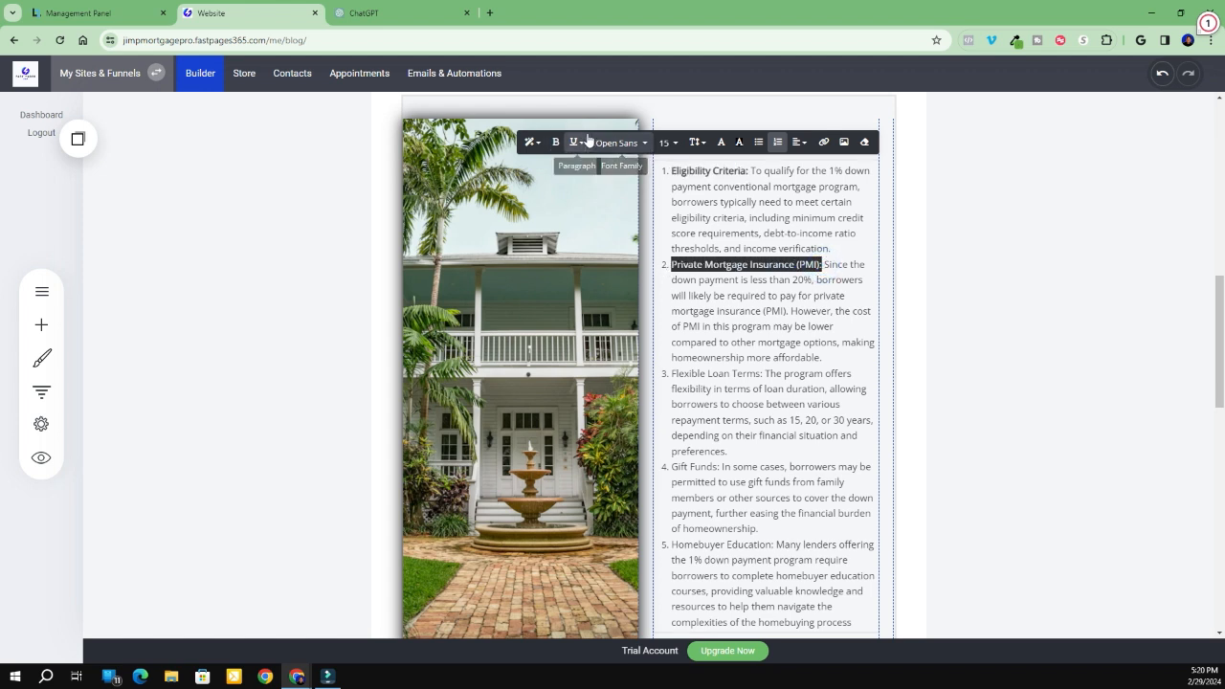
pyautogui.click(556, 142)
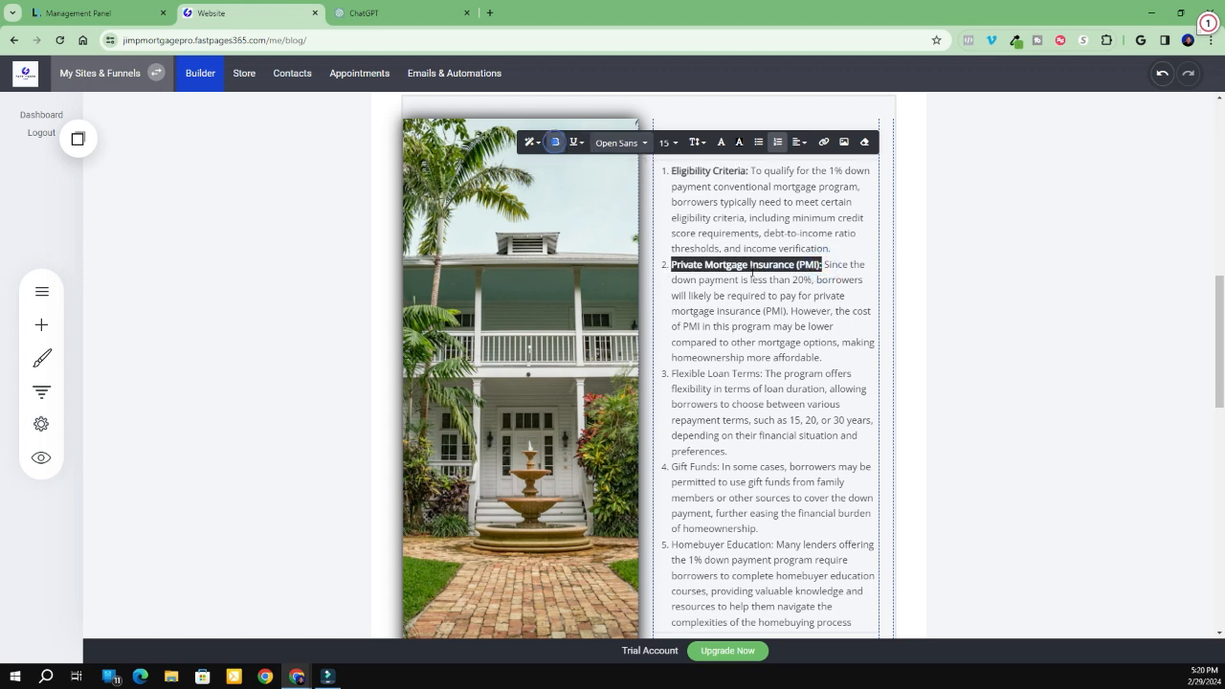
# Make the label "Flexible Loan Terms:" bold in the third item of the Key Program Details list
pyautogui.click(763, 374)
pyautogui.hotkey('ctrl', 'shift', 'Left')
pyautogui.hotkey('ctrl', 'shift', 'Left')
pyautogui.hotkey('ctrl', 'shift', 'Left')
pyautogui.hotkey('ctrl', 'shift', 'Left')
pyautogui.hotkey('ctrl', 'shift', 'Left')
pyautogui.hotkey('ctrl', 'shift', 'Left')
pyautogui.moveTo(671, 357); pyautogui.dragTo(672, 374)
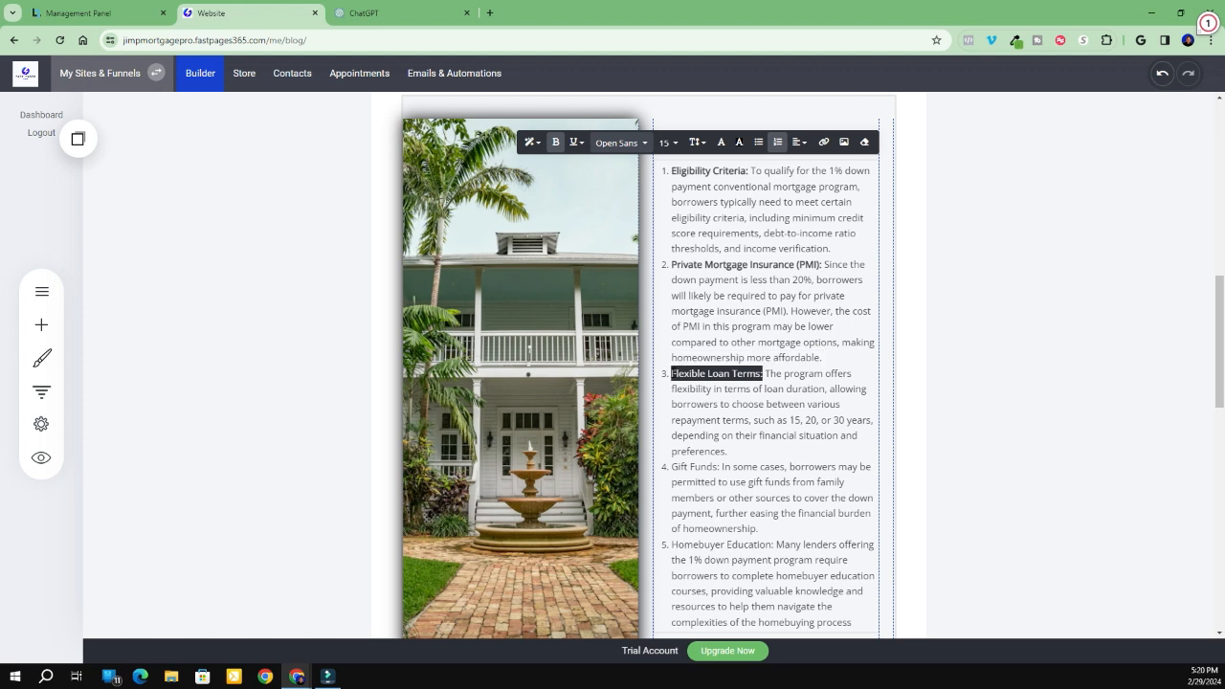
pyautogui.click(555, 141)
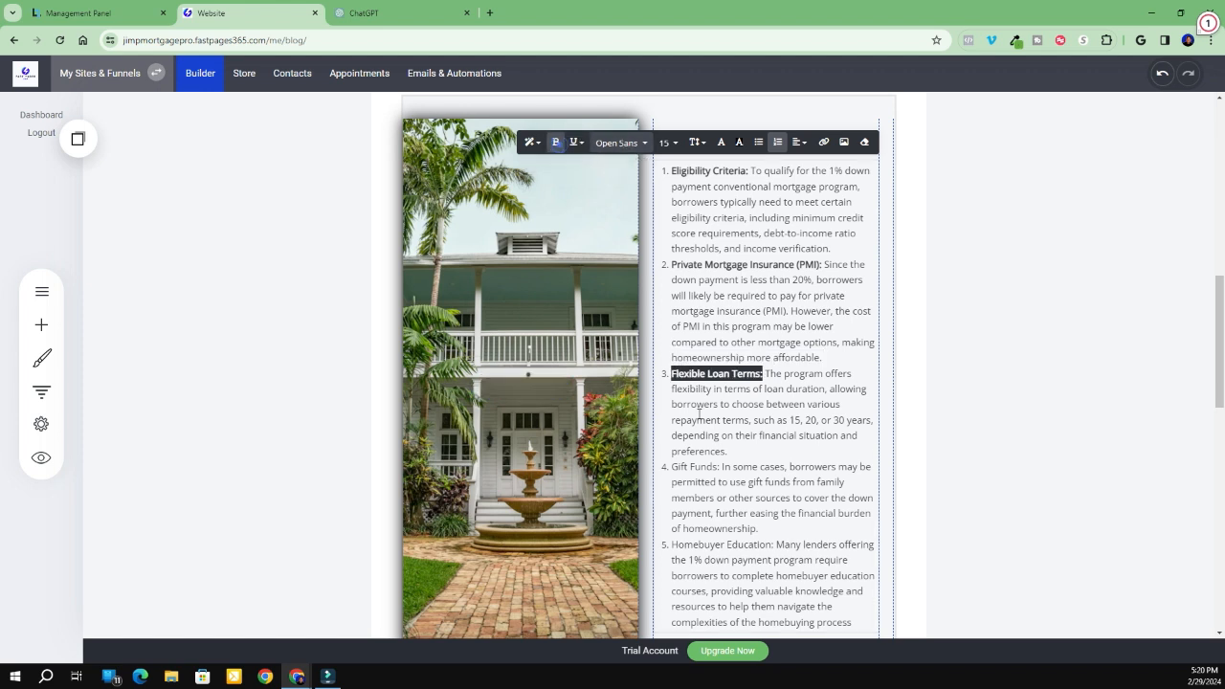
# Make the labels "Gift Funds:" and "Homebuyer Education:" bold in the Key Program Details list
pyautogui.click(719, 467)
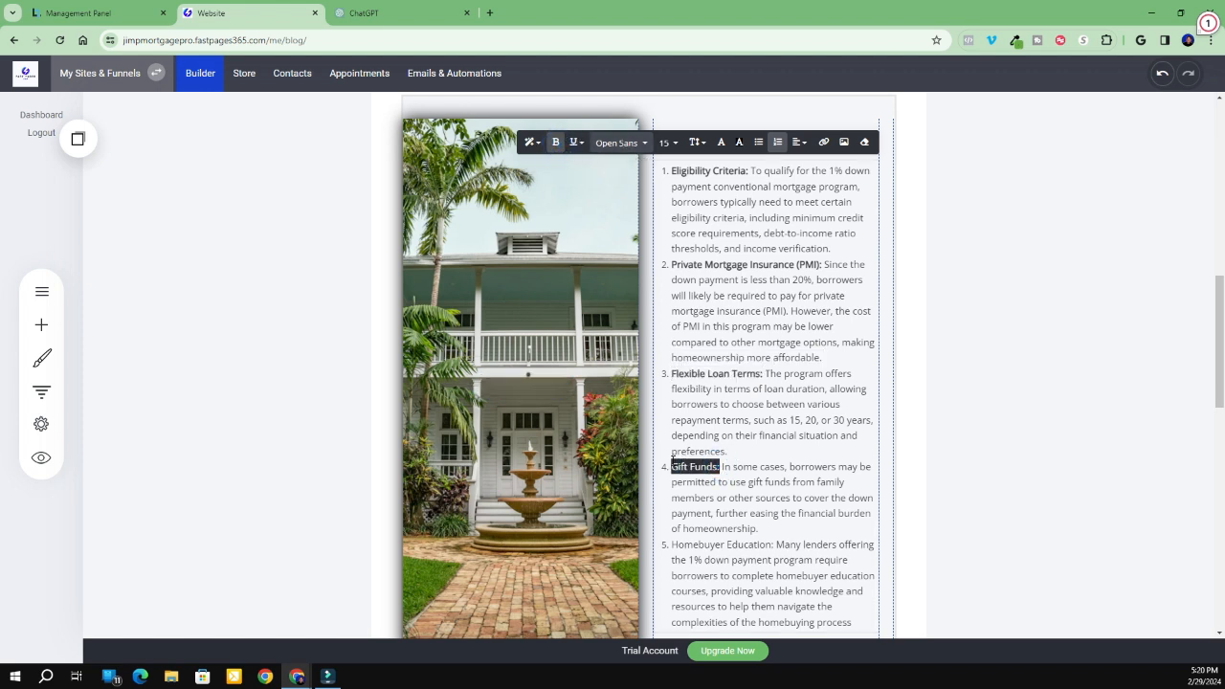
pyautogui.click(555, 141)
pyautogui.moveTo(761, 546); pyautogui.dragTo(688, 541)
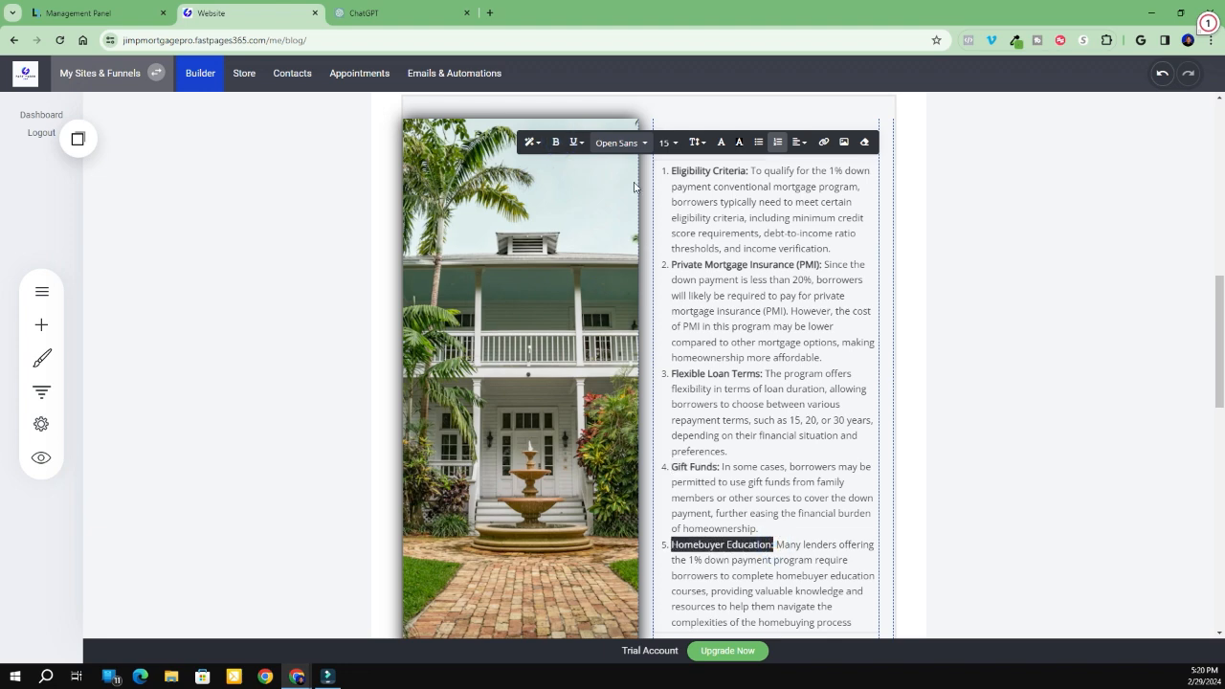
pyautogui.click(555, 141)
# Check the benefits numbering in ChatGPT, and turn "Lower Barrier to Entry:" on the website page into a numbered list item
pyautogui.scroll(-4, 762, 437)
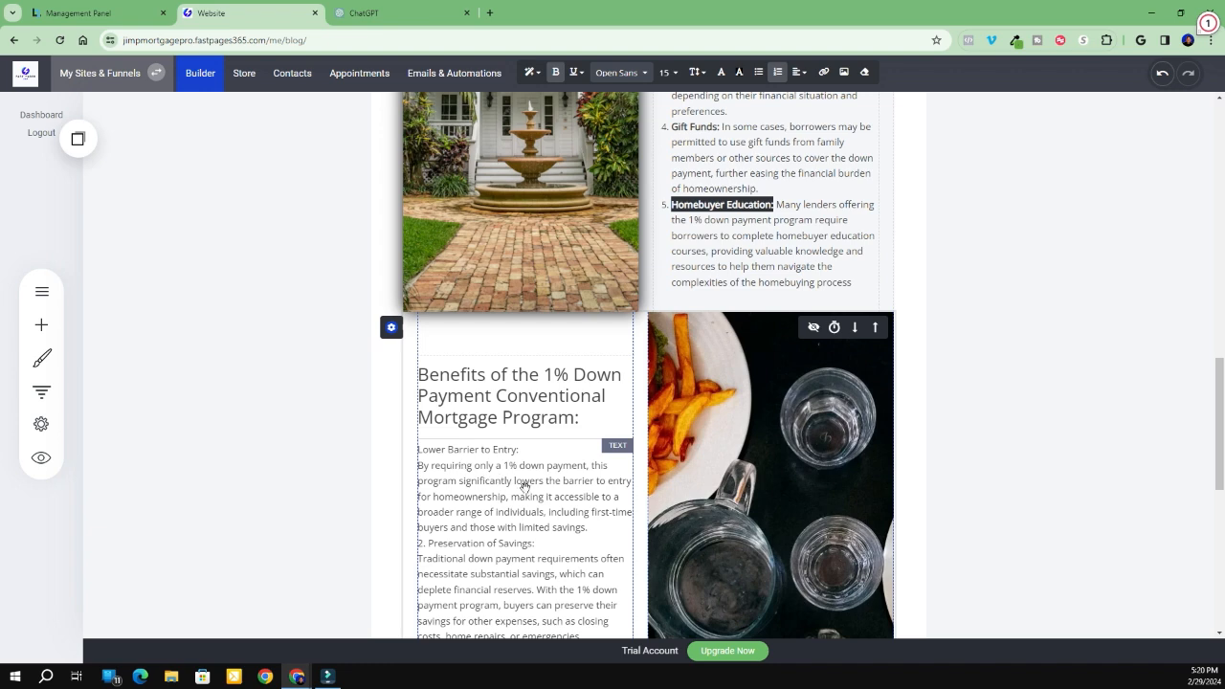
pyautogui.click(374, 13)
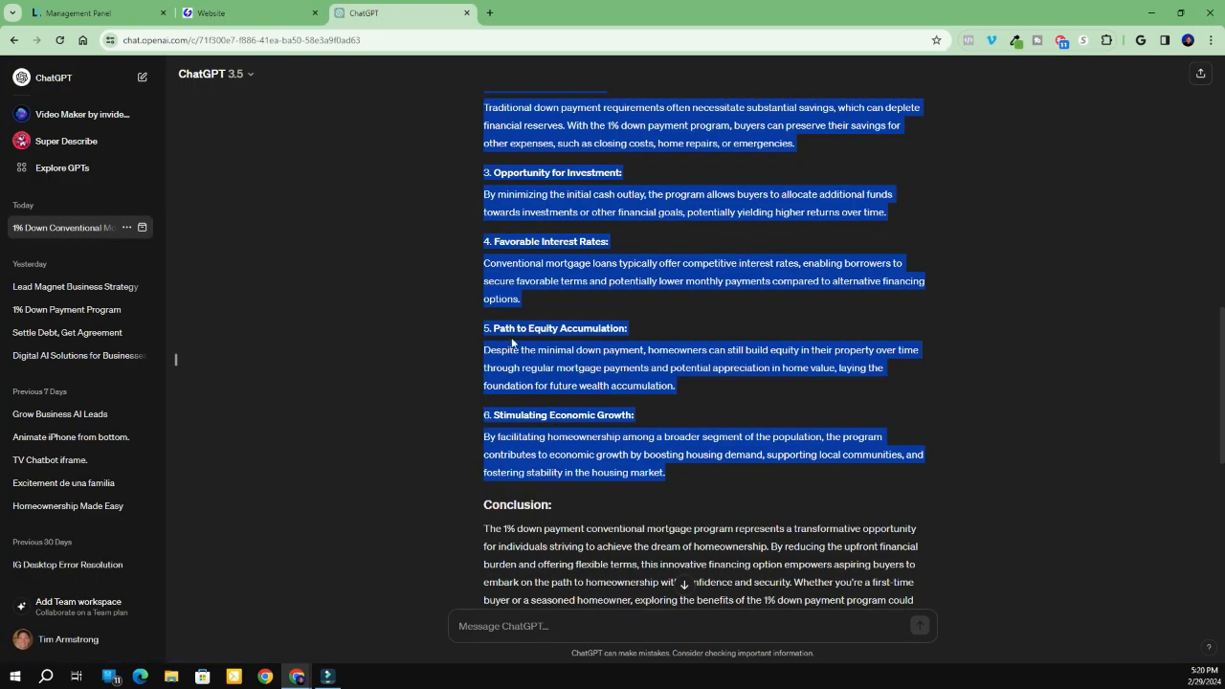
pyautogui.scroll(2, 514, 343)
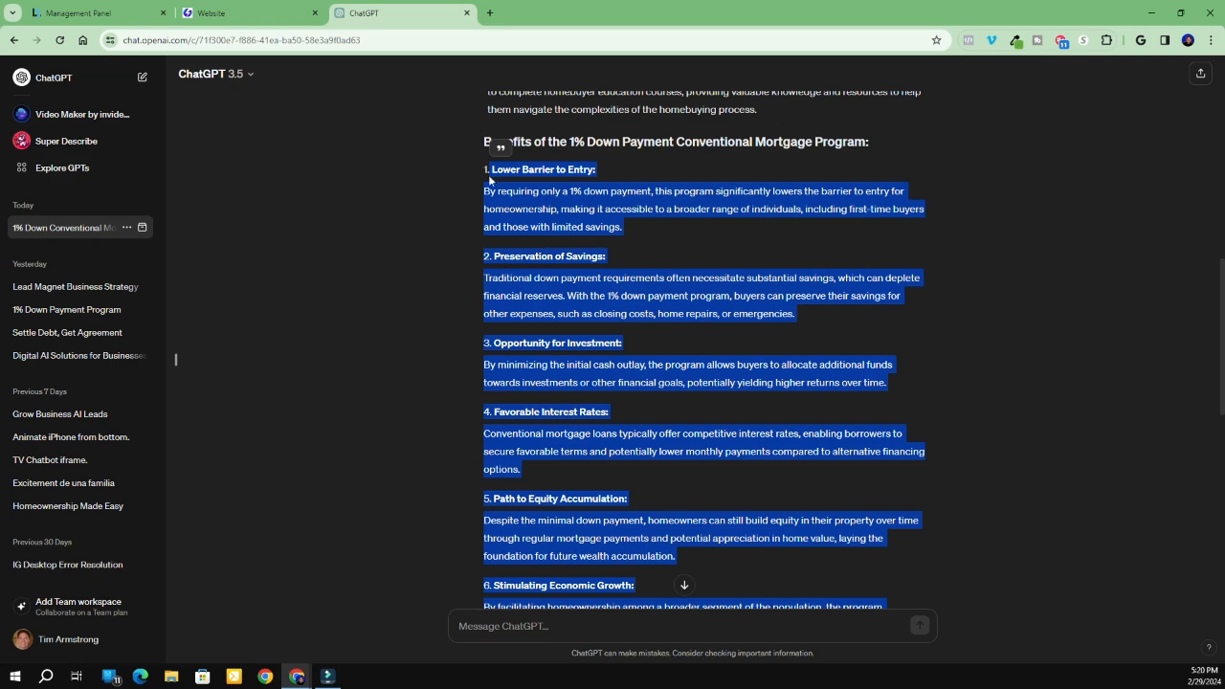
pyautogui.click(259, 13)
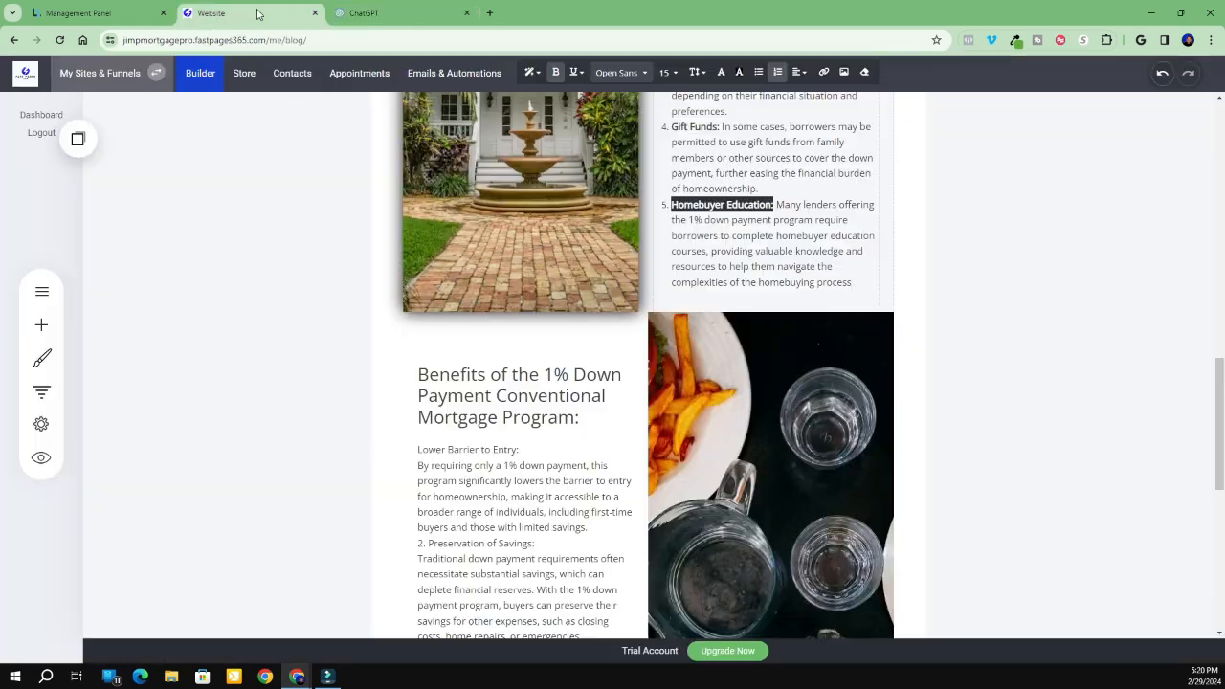
pyautogui.click(422, 450)
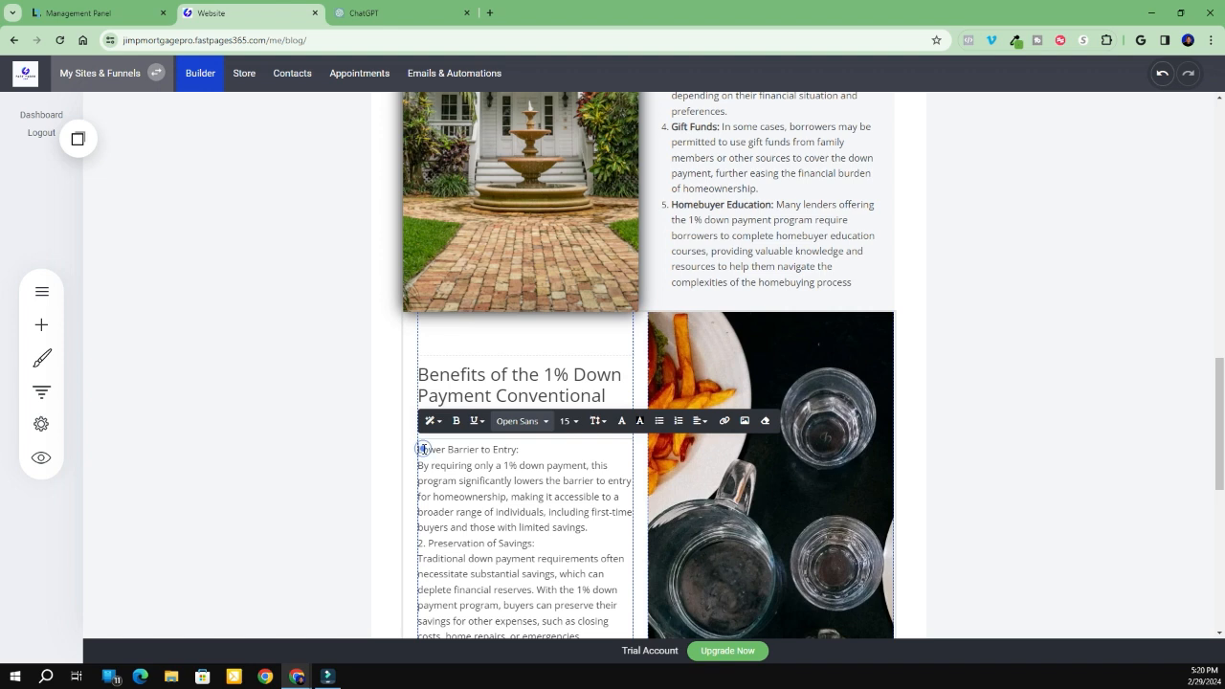
pyautogui.click(423, 450)
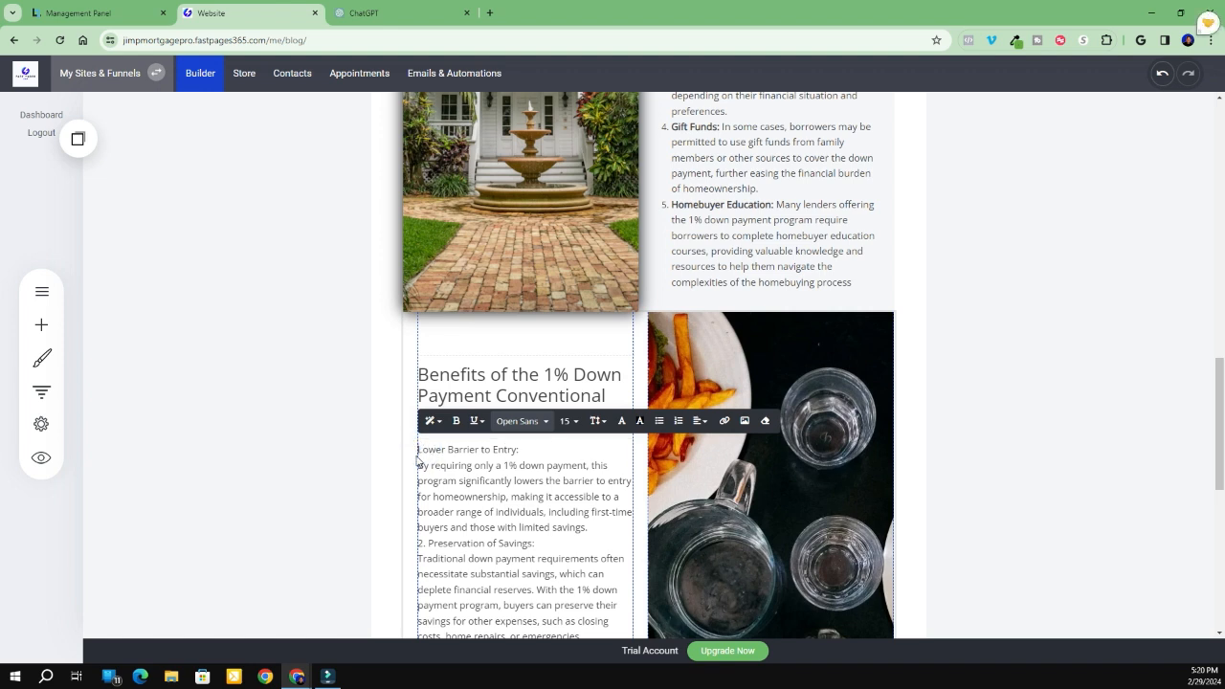
pyautogui.click(678, 422)
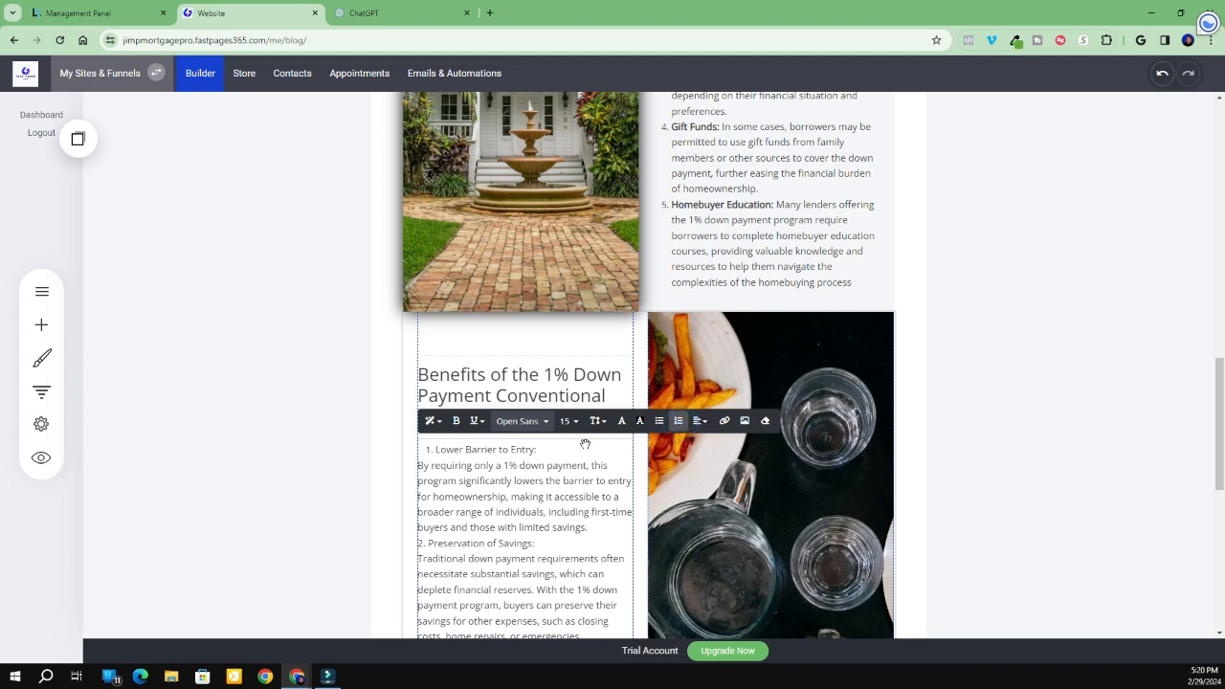
# Make the heading "Lower Barrier to Entry:" bold in the benefits text
pyautogui.moveTo(518, 450); pyautogui.dragTo(427, 457)
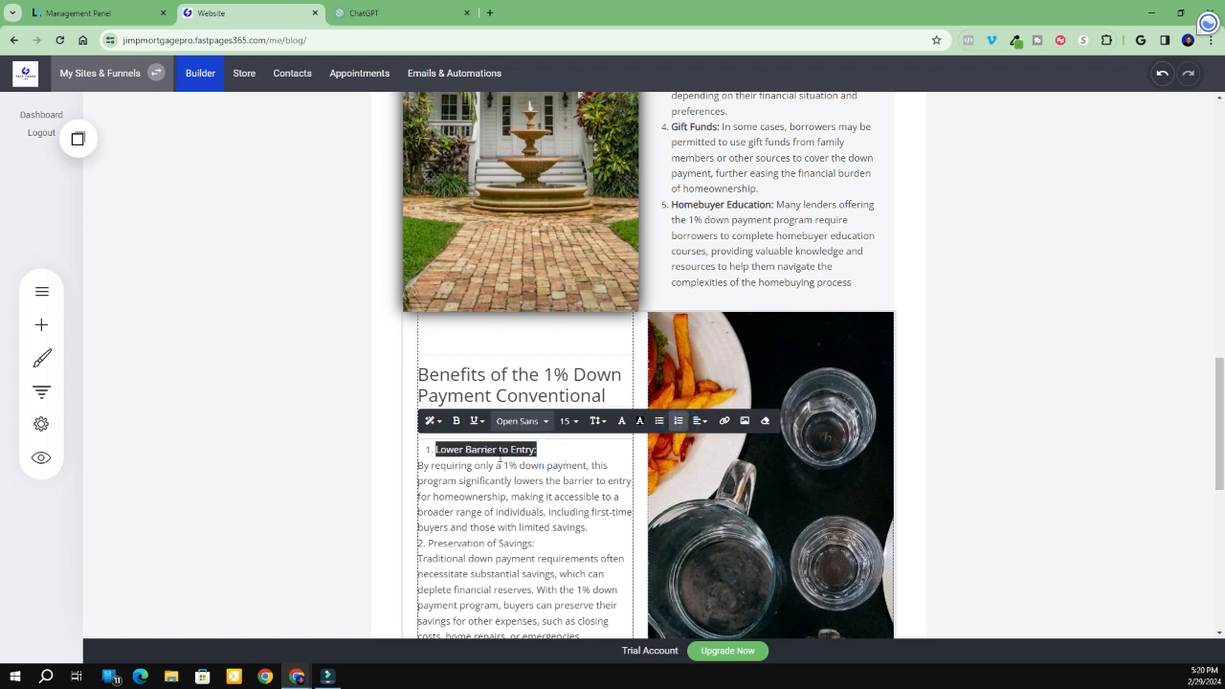
pyautogui.click(458, 422)
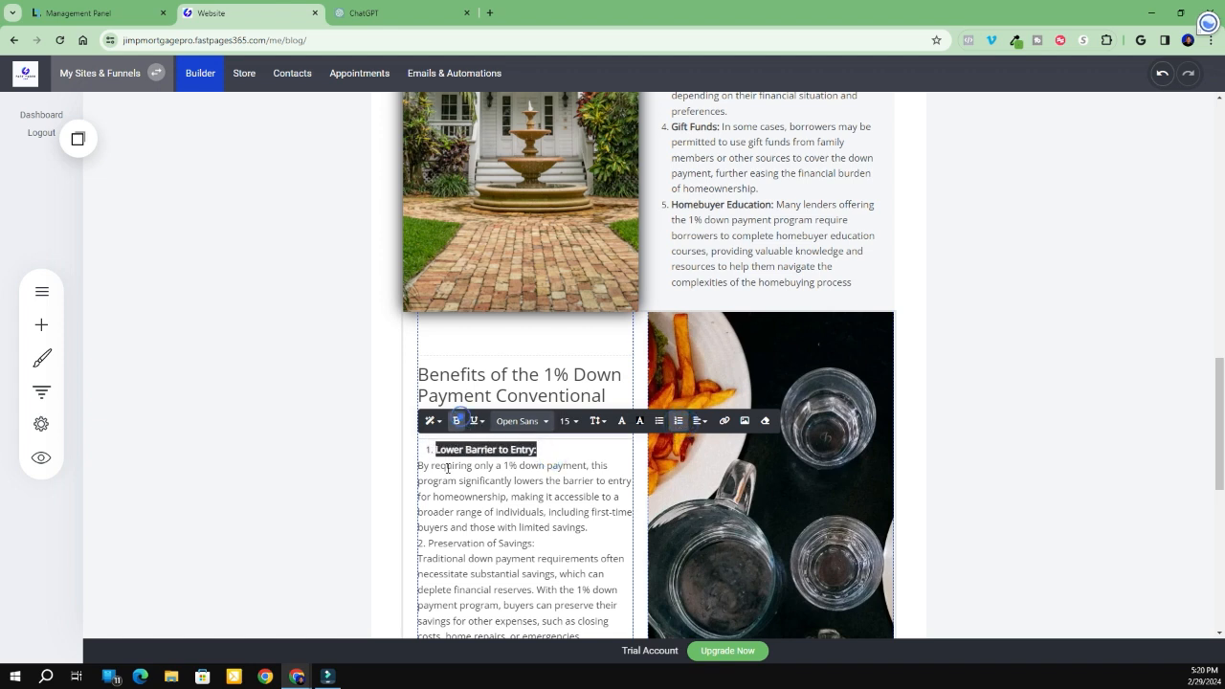
pyautogui.click(555, 449)
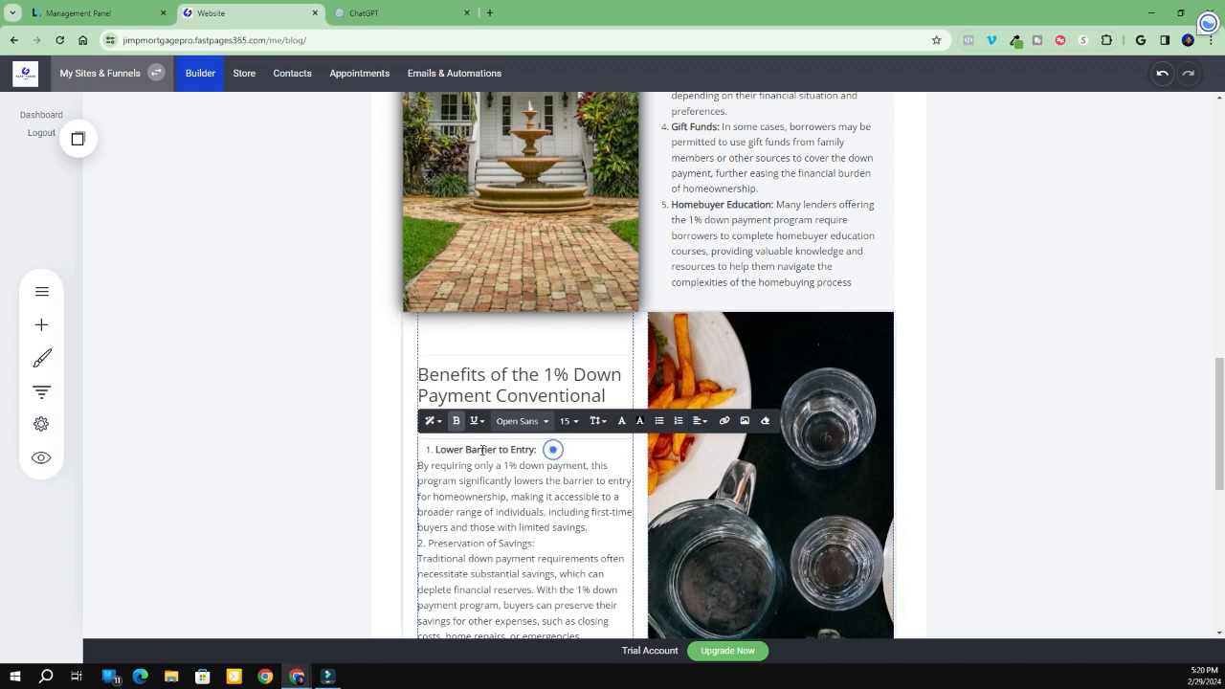
pyautogui.click(433, 451)
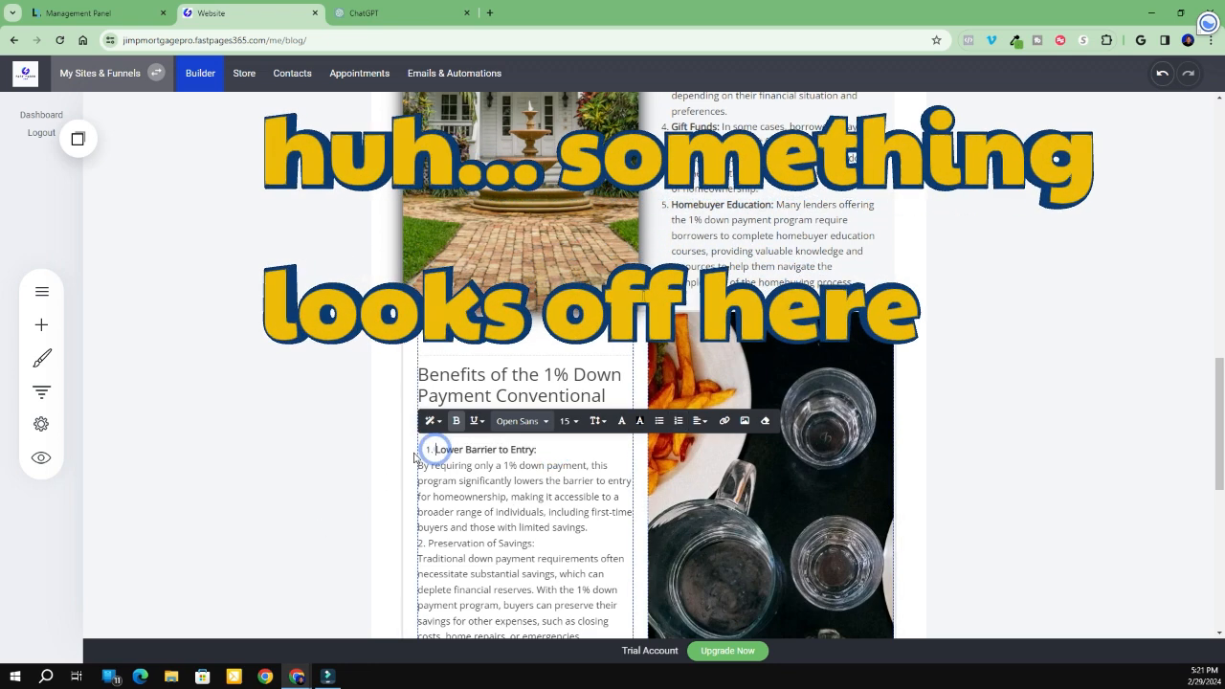
pyautogui.click(546, 449)
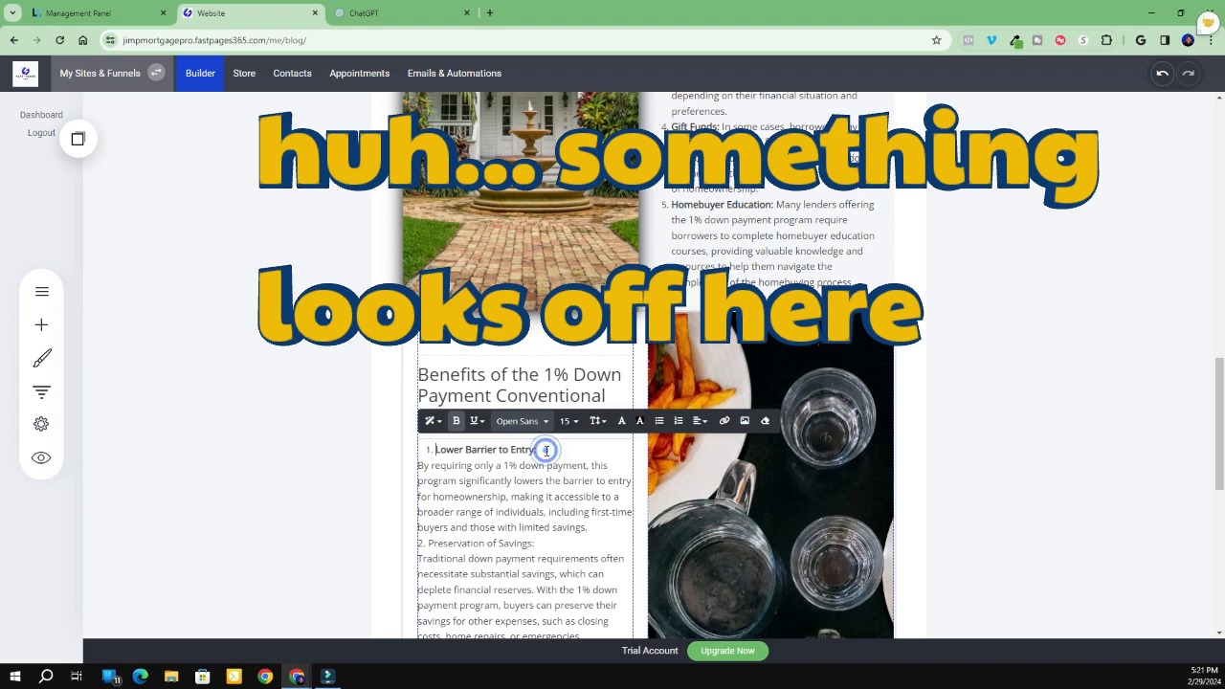
pyautogui.click(395, 450)
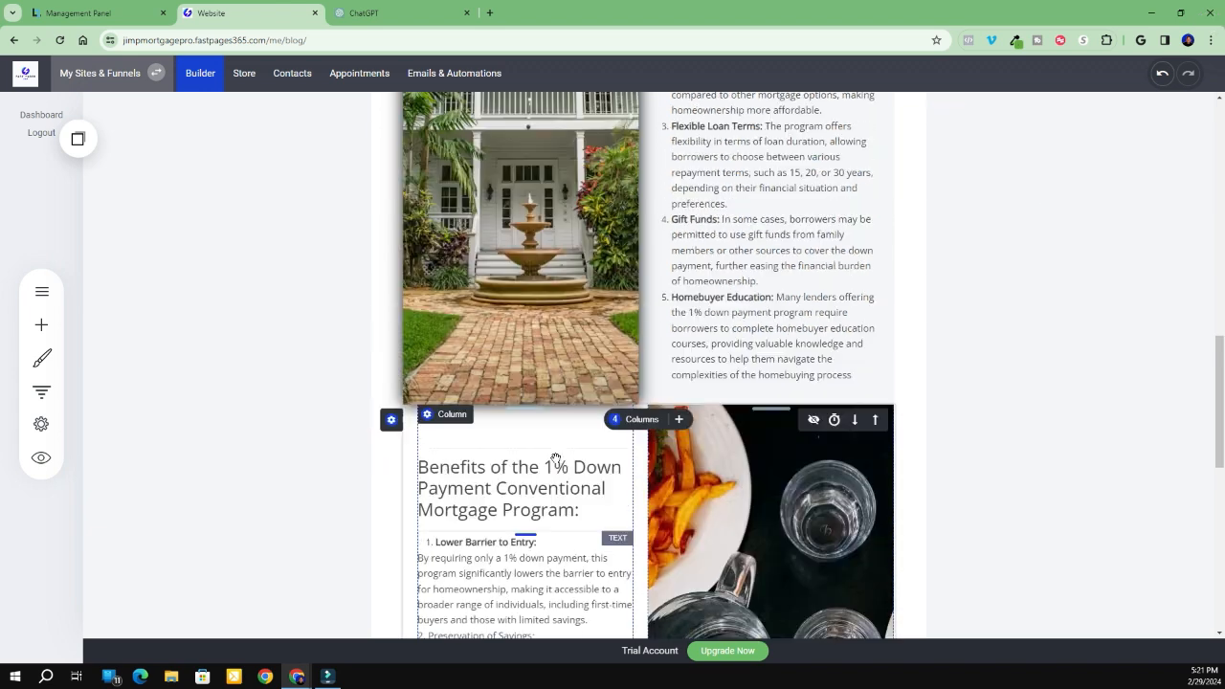
pyautogui.click(428, 450)
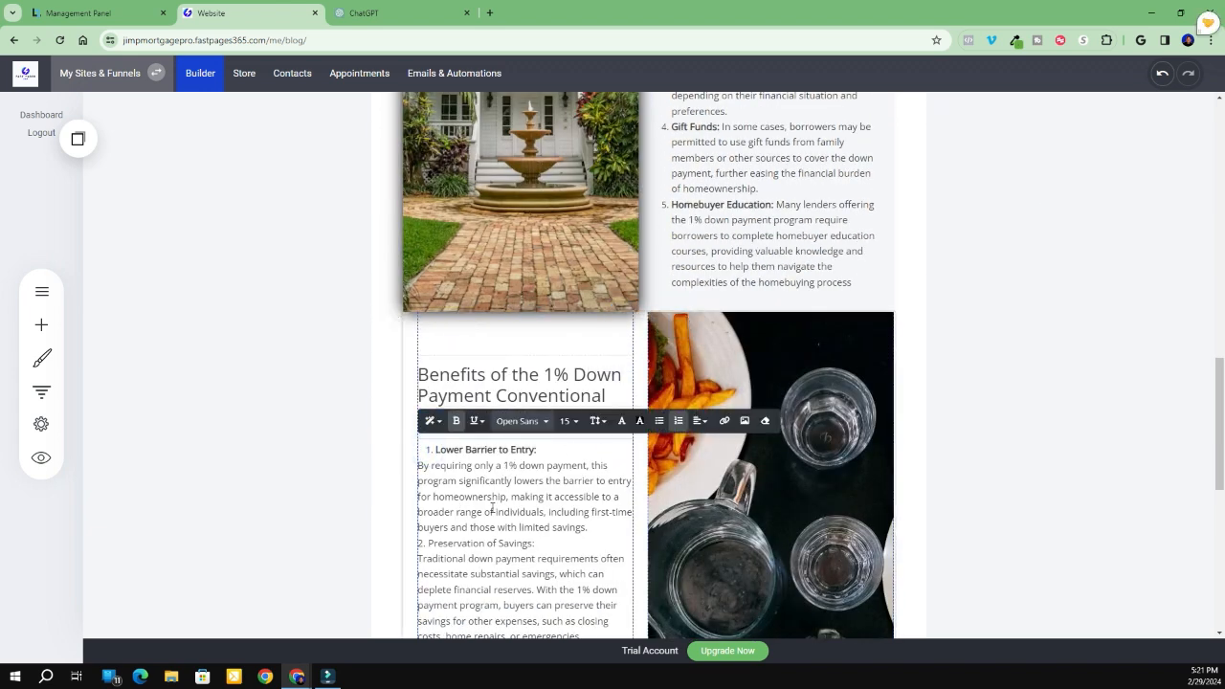
# Delete the "Lower Barrier to Entry:" heading and its paragraph from the benefits text
pyautogui.moveTo(547, 449); pyautogui.dragTo(428, 449)
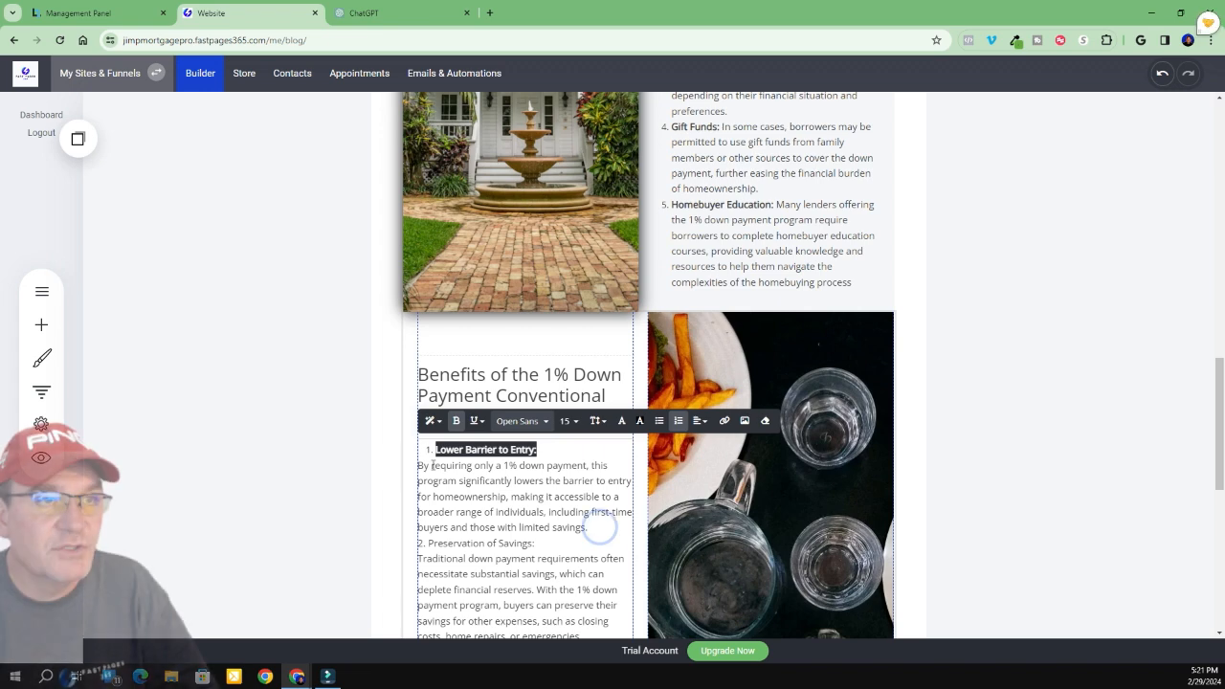
pyautogui.moveTo(590, 527); pyautogui.dragTo(412, 447)
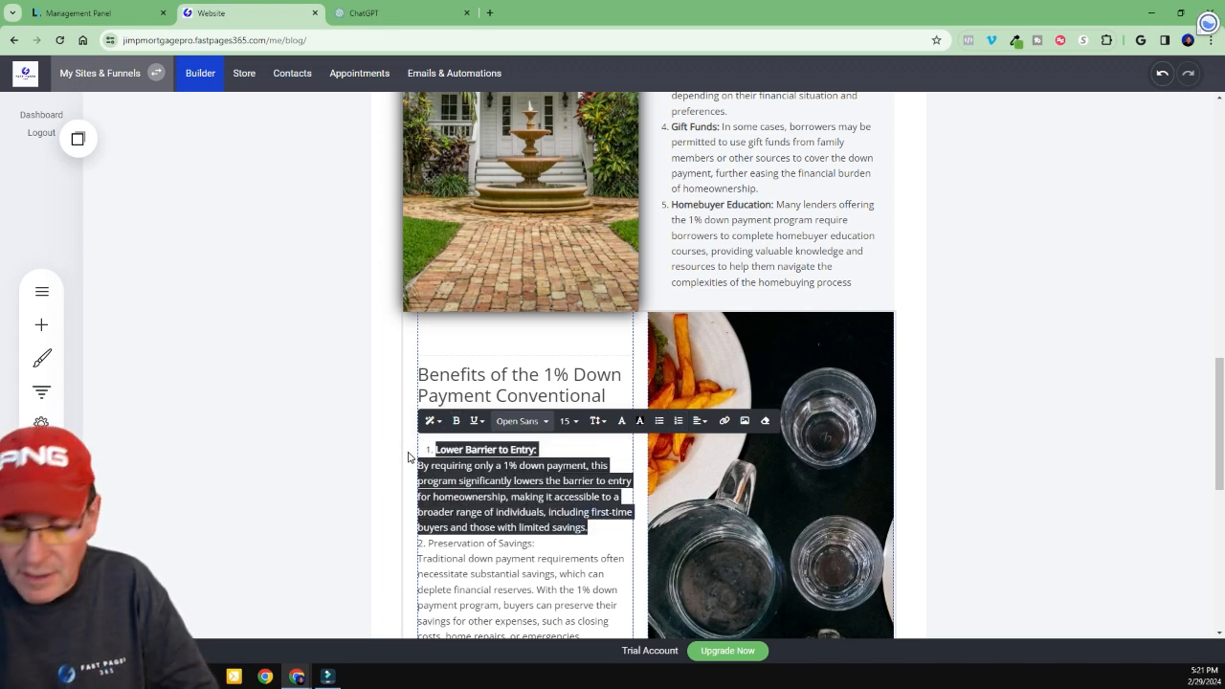
pyautogui.press('BackSpace')
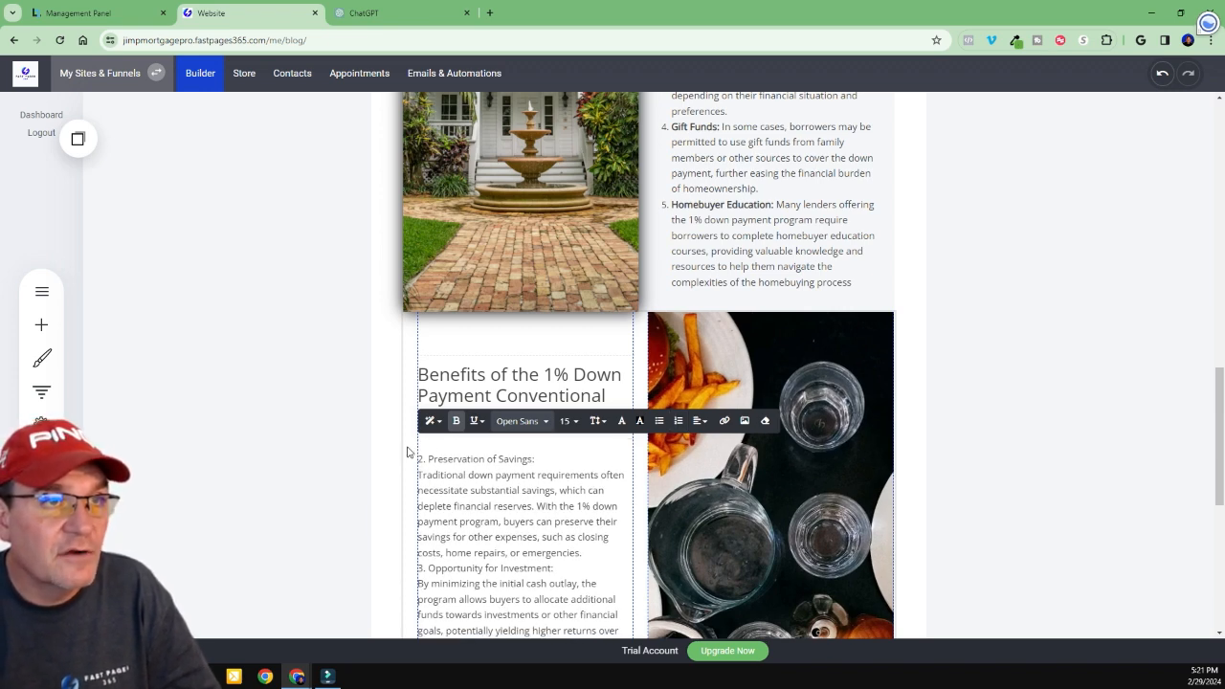
# Copy the "1. Lower Barrier to Entry:" heading and paragraph from ChatGPT and paste them above "2. Preservation of Savings:" on the website page
pyautogui.click(363, 13)
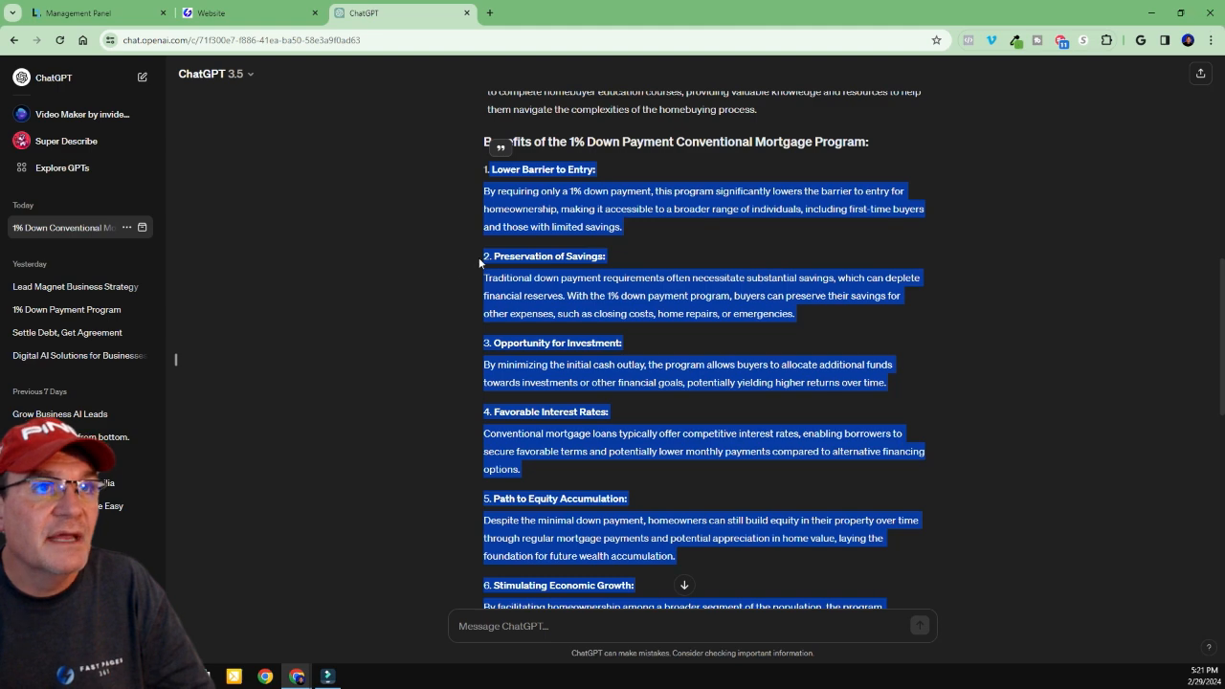
pyautogui.click(396, 238)
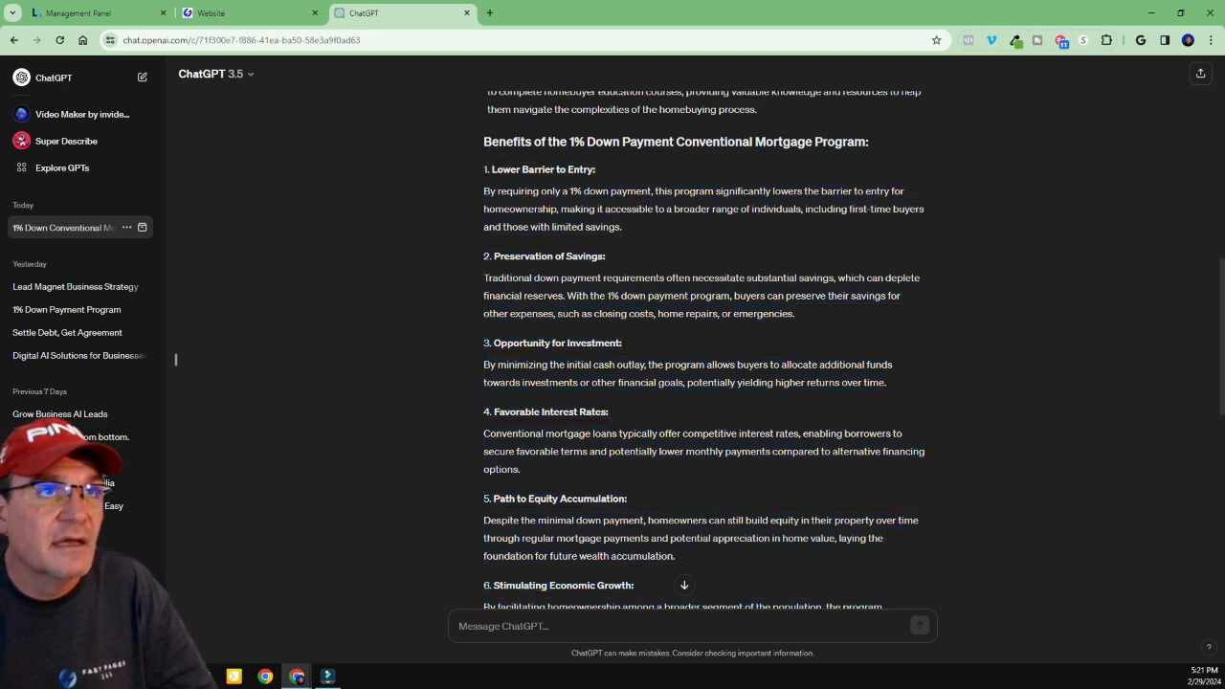
pyautogui.moveTo(483, 168); pyautogui.dragTo(628, 227)
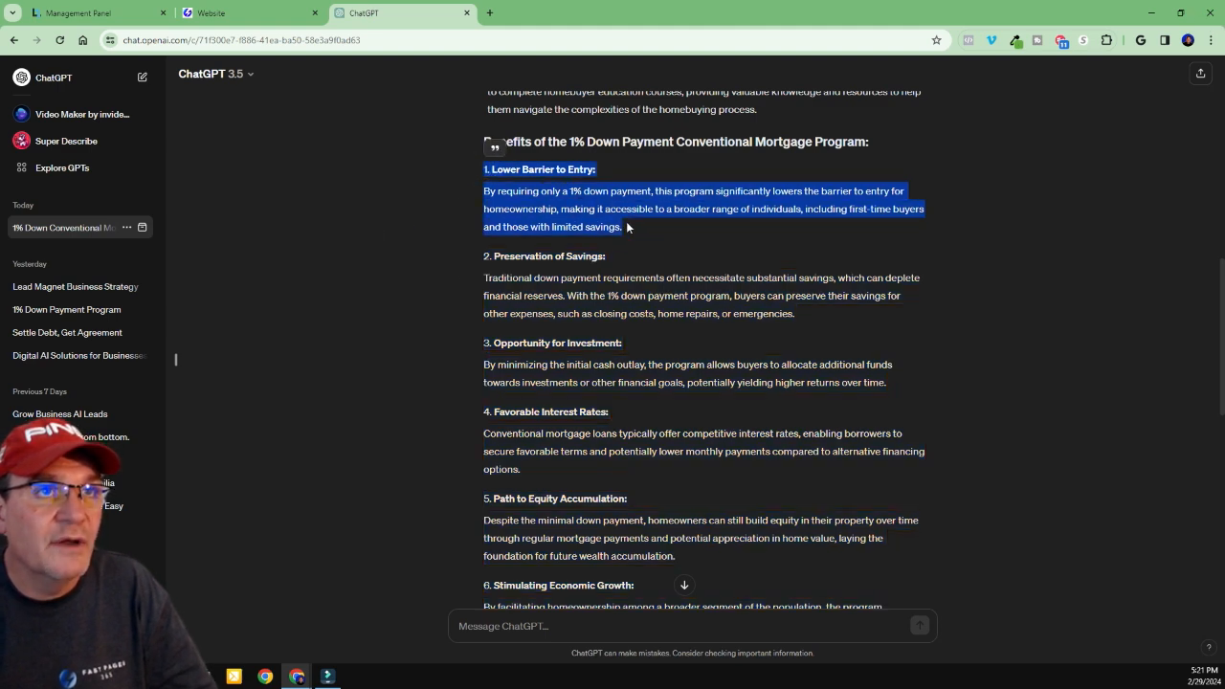
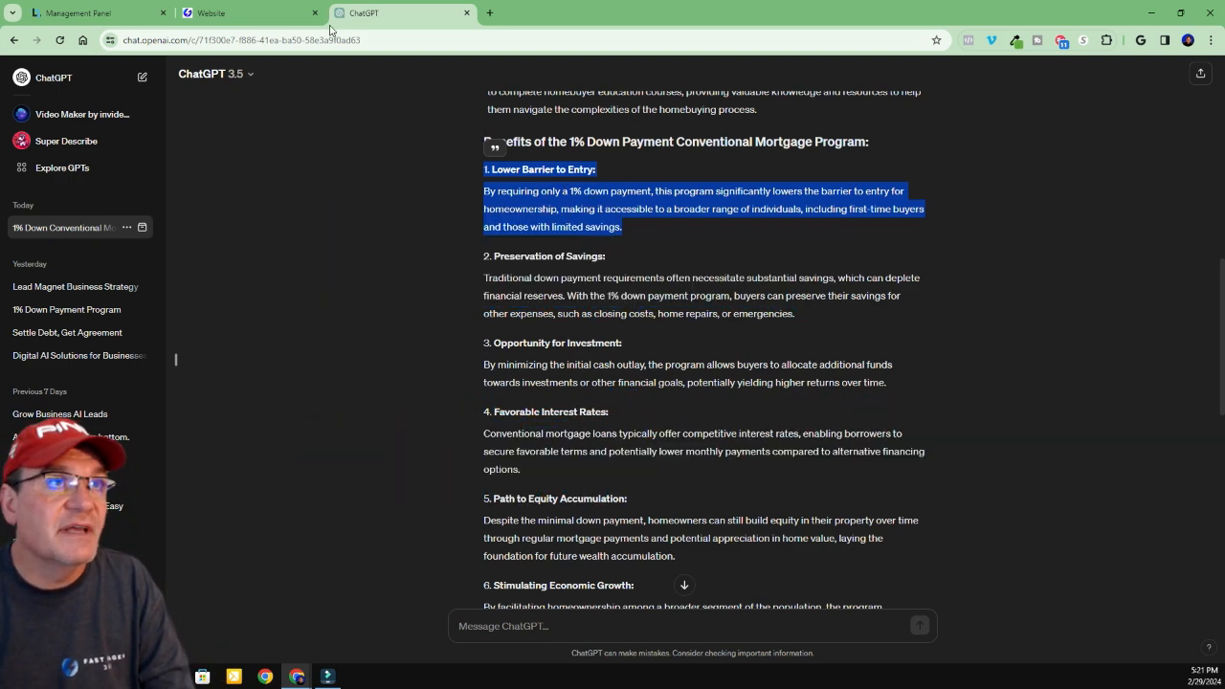
pyautogui.click(256, 13)
pyautogui.click(426, 449)
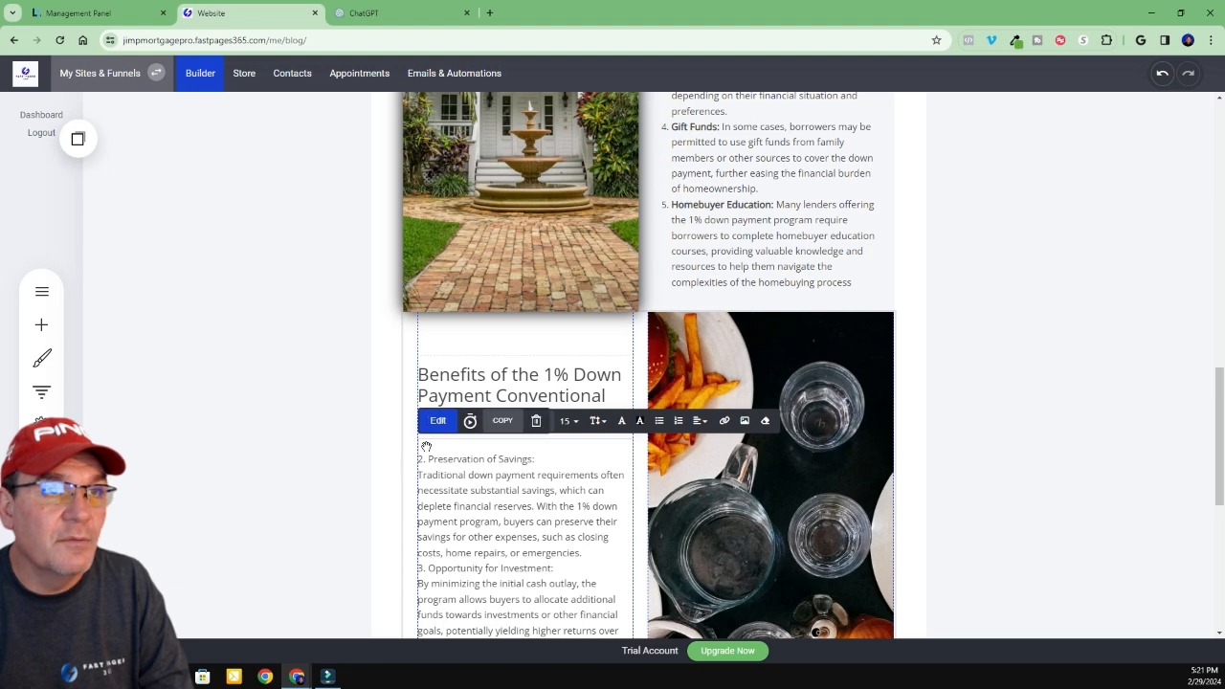
pyautogui.click(424, 445)
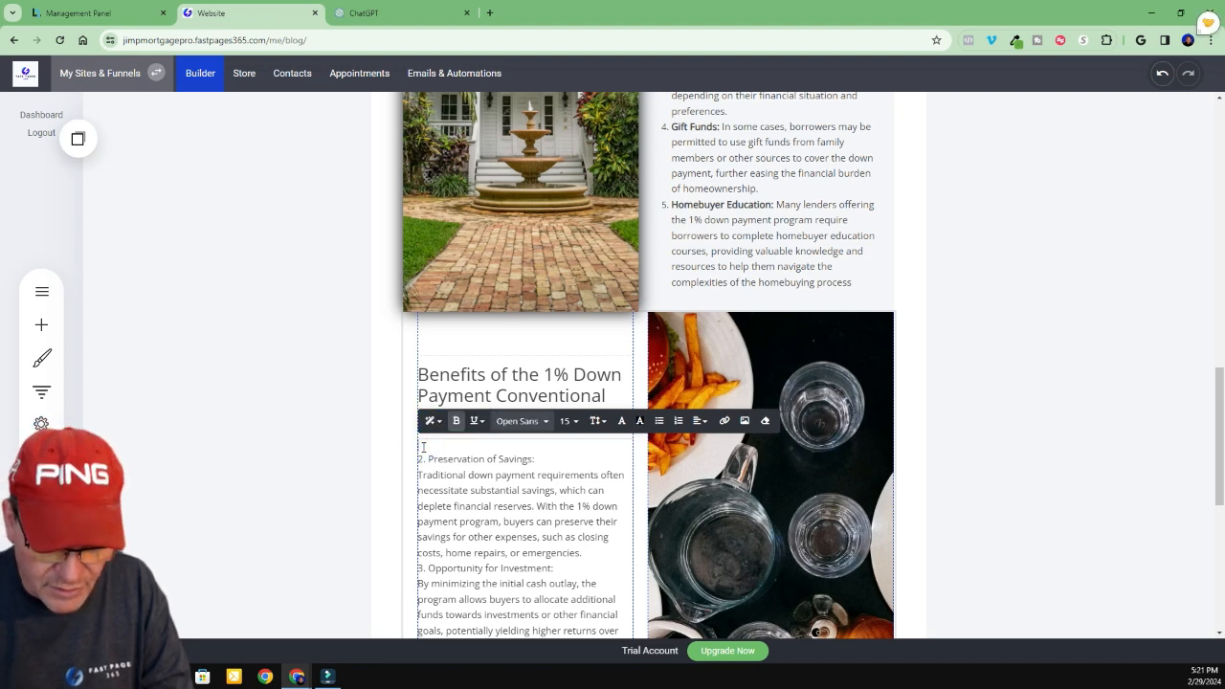
pyautogui.write('1. Lower Barrier to Entry: By requiring only a 1% down payment, this program significantly lowers the barrier to entry for homeownership, making it accessible to a broader range of individuals, including first-time buyers and those with limited savings.')
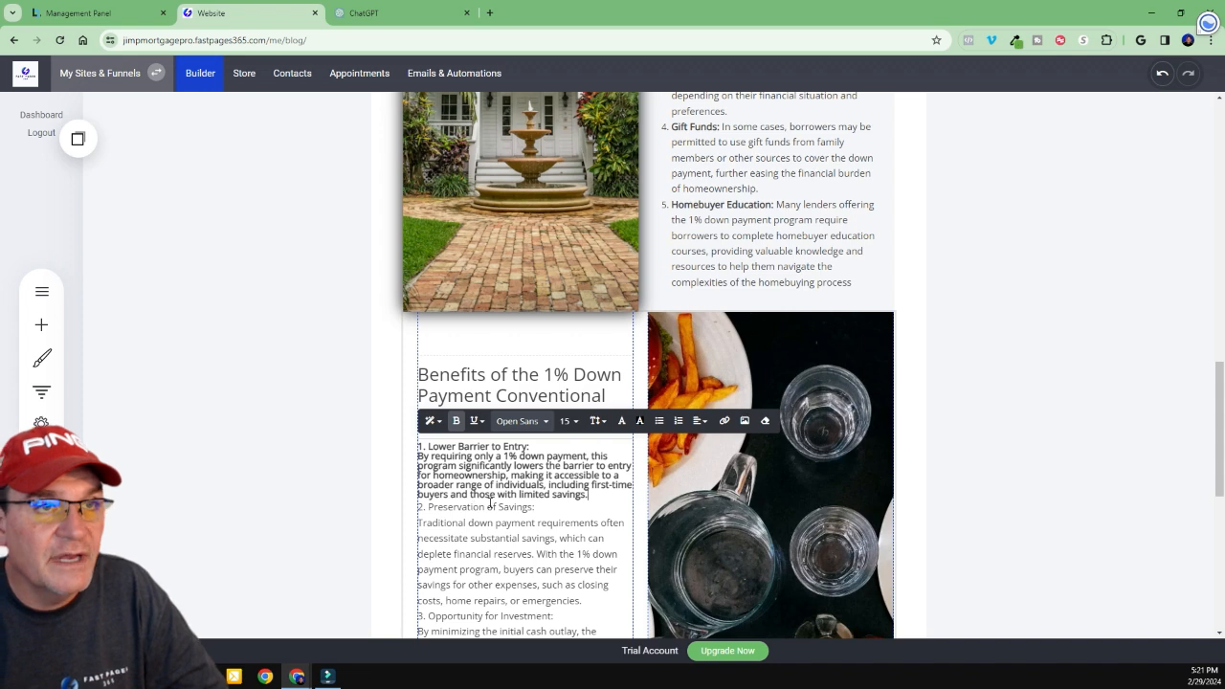
# Set the line height of the paragraph under "1. Lower Barrier to Entry:" to 1.6
pyautogui.moveTo(586, 495); pyautogui.dragTo(421, 457)
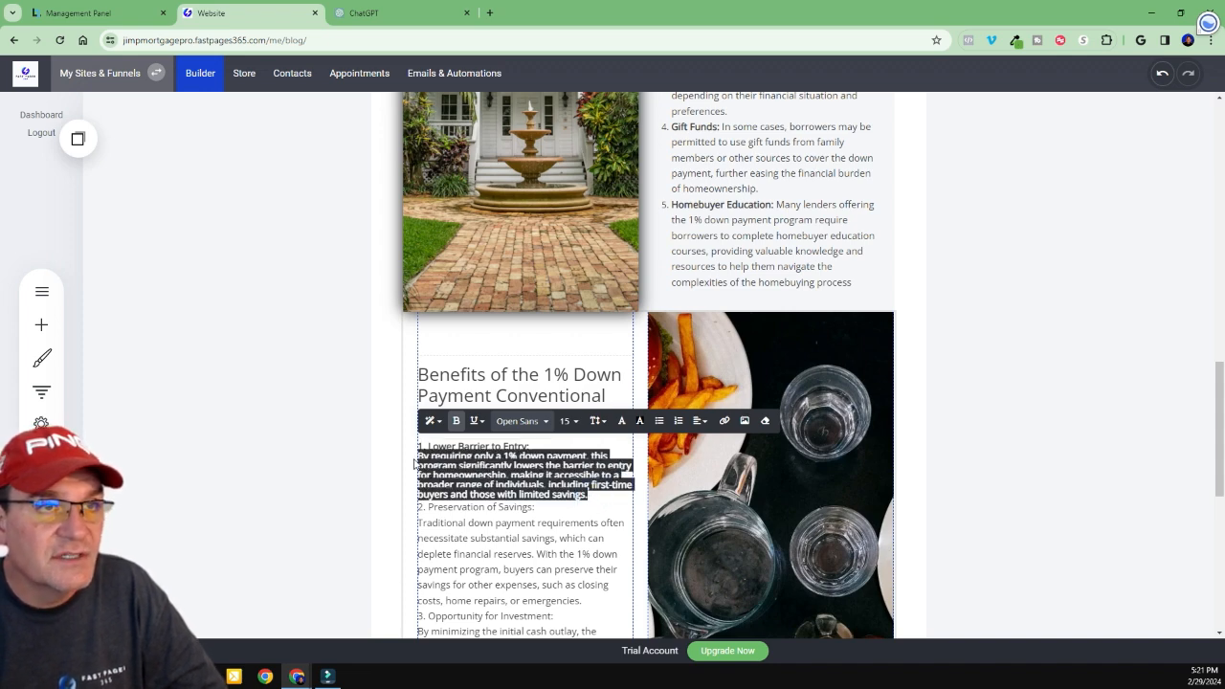
pyautogui.click(595, 421)
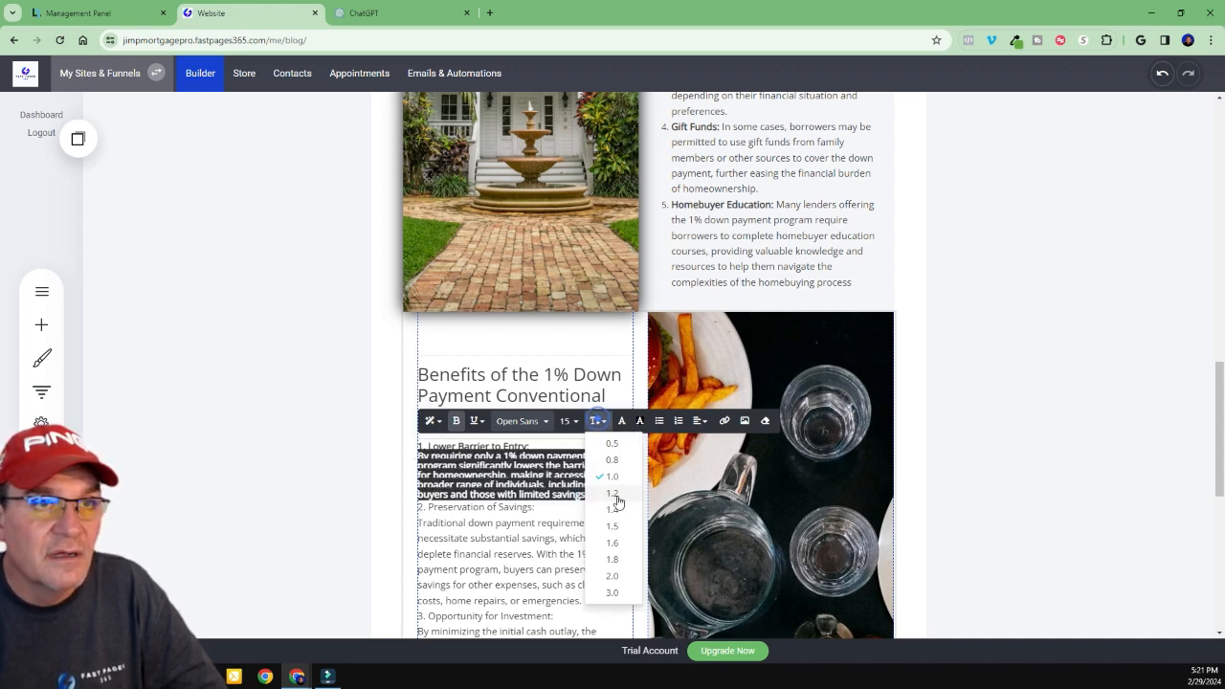
pyautogui.click(613, 542)
pyautogui.click(335, 507)
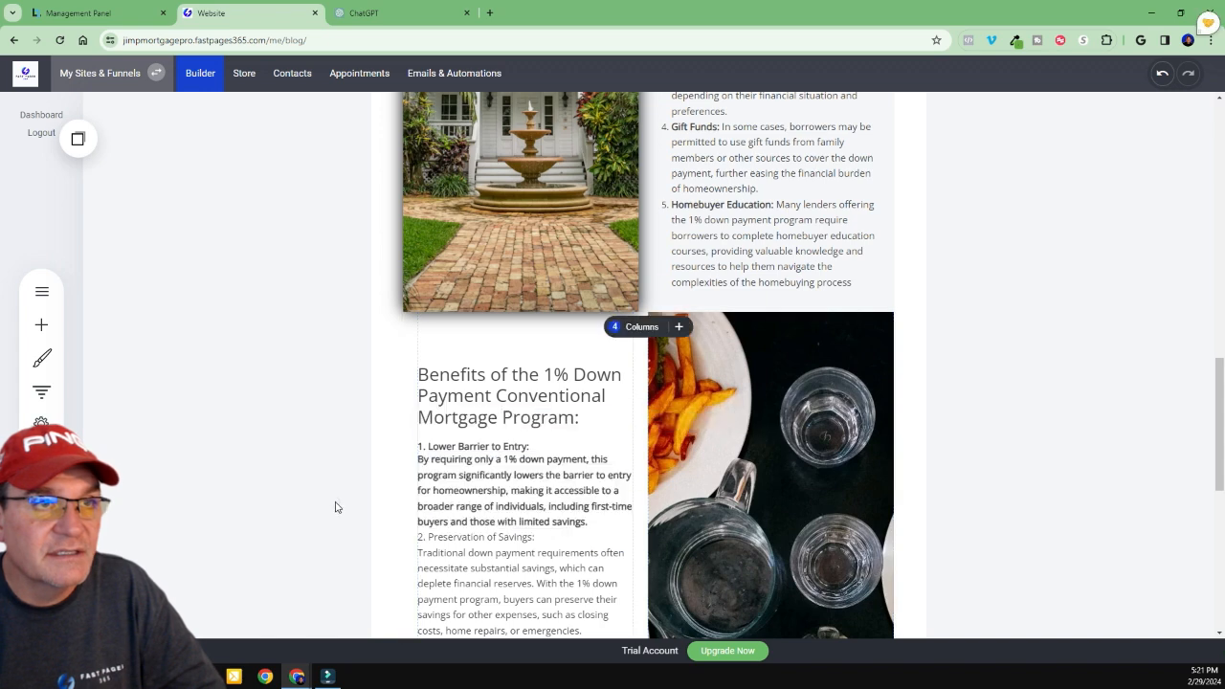
# Remove the bold formatting from the paragraph under "1. Lower Barrier to Entry:"
pyautogui.click(598, 521)
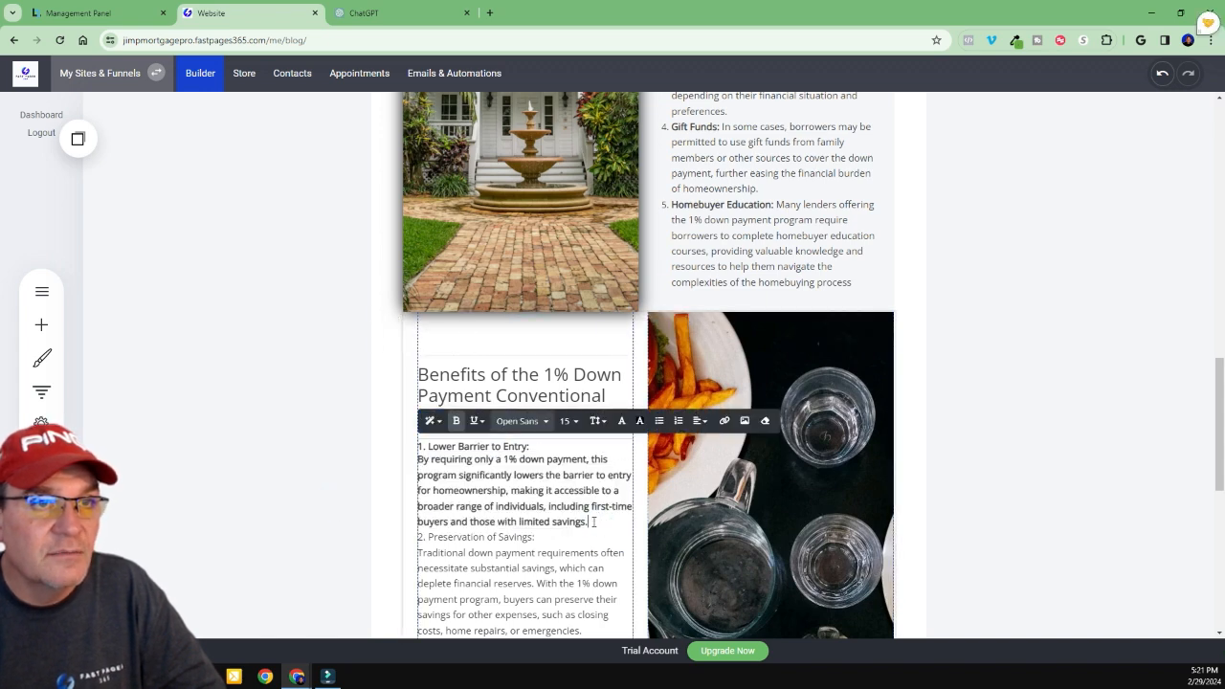
pyautogui.moveTo(594, 521); pyautogui.dragTo(407, 468)
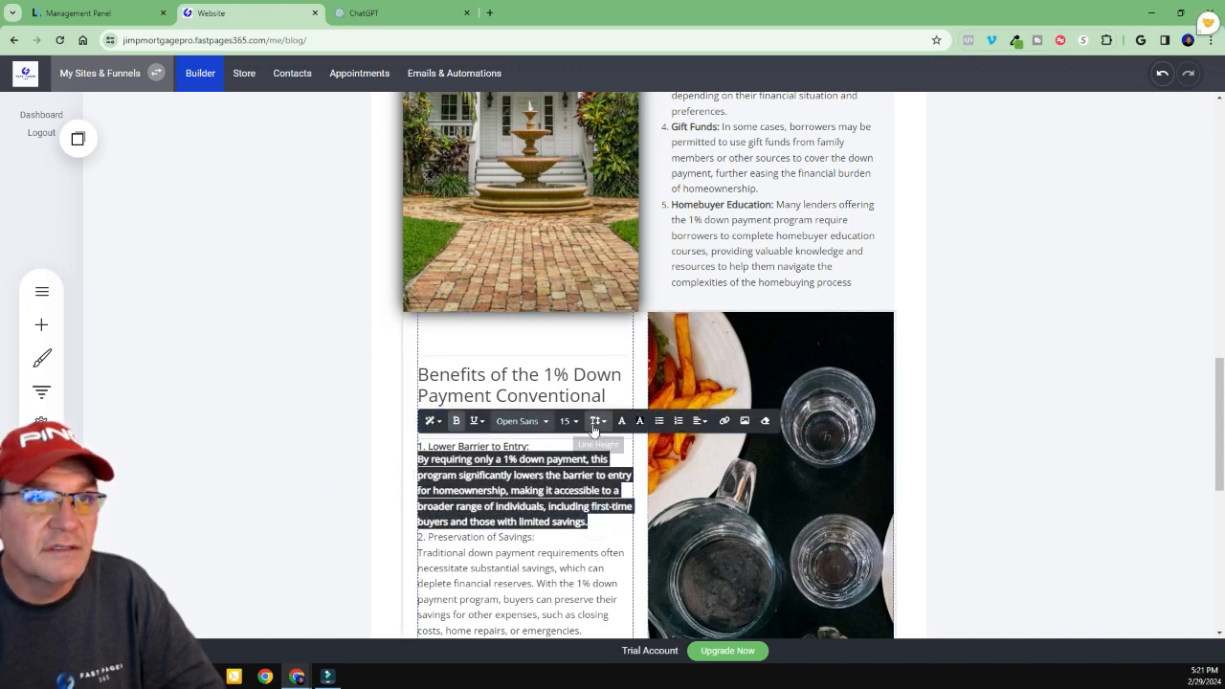
pyautogui.click(363, 464)
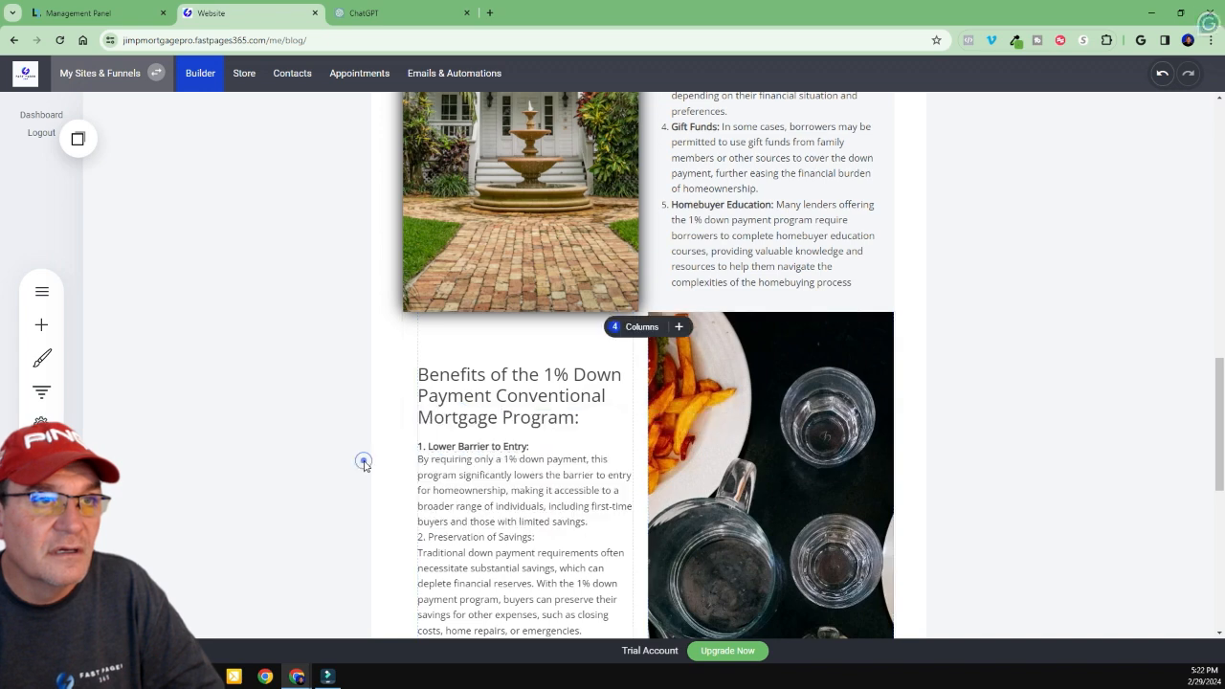
# Make the heading "2. Preservation of Savings:" bold in the benefits text
pyautogui.click(539, 539)
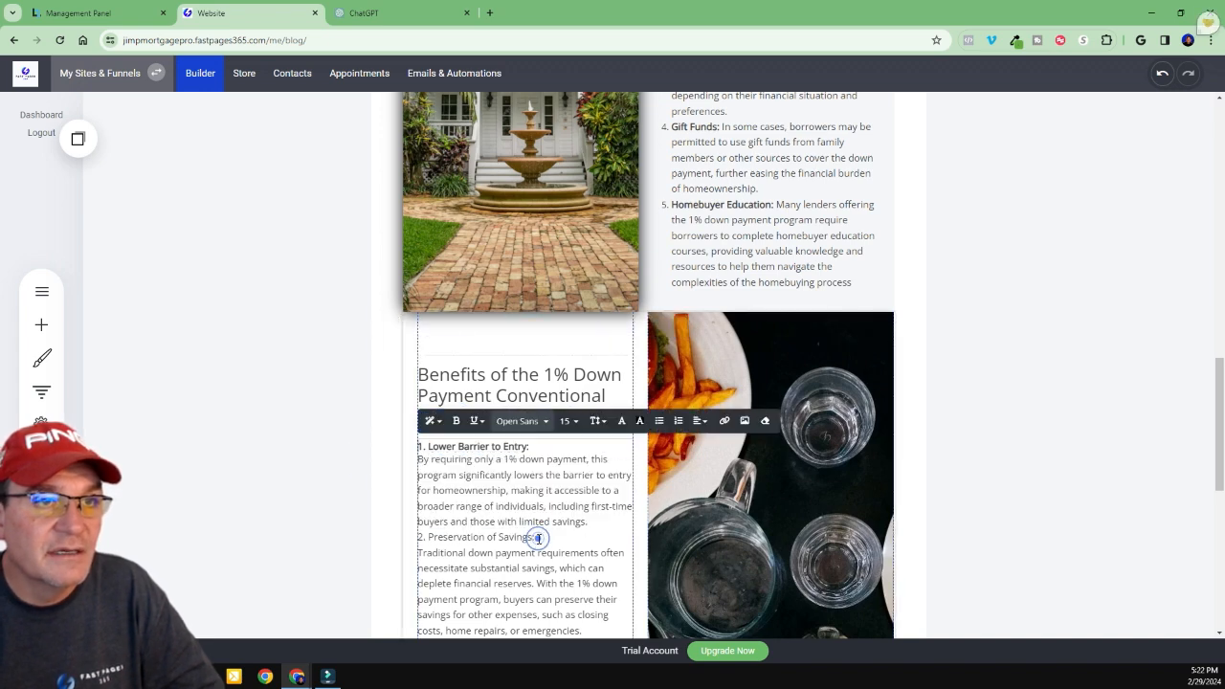
pyautogui.moveTo(539, 539); pyautogui.dragTo(418, 538)
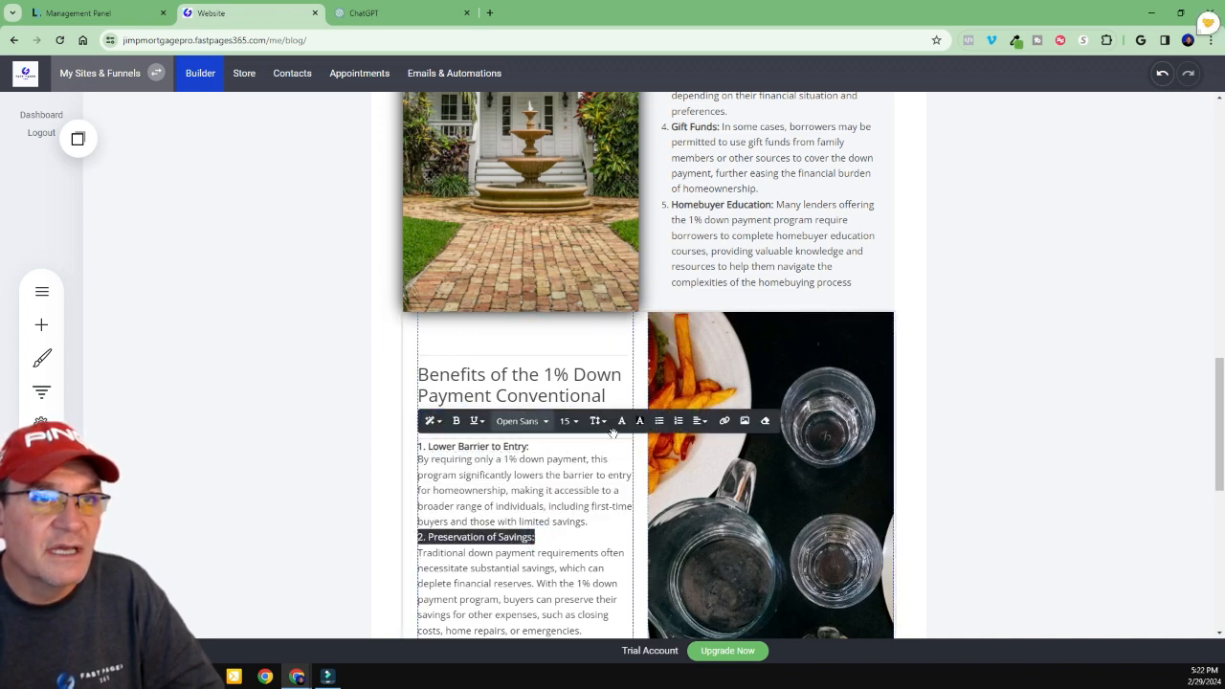
pyautogui.click(456, 421)
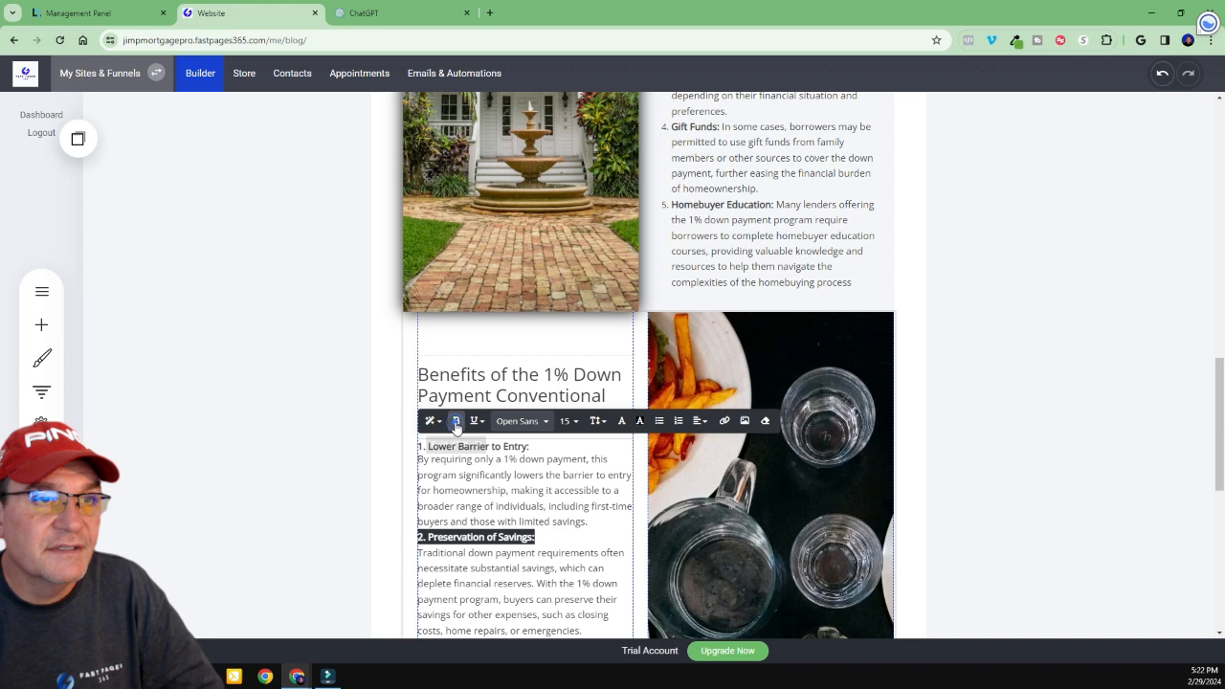
# Make the headings "3. Opportunity for Investment:" and "4. Favorable Interest Rates:" bold in the benefits text
pyautogui.click(341, 502)
pyautogui.scroll(-4, 577, 520)
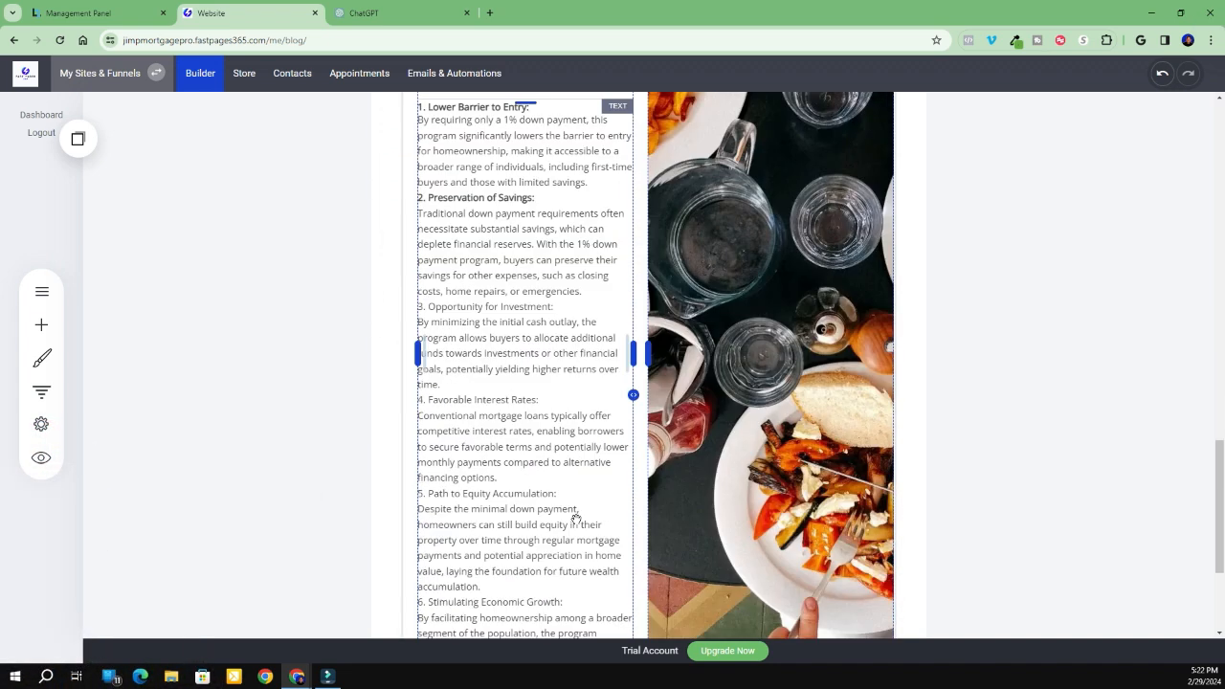
pyautogui.moveTo(555, 307); pyautogui.dragTo(417, 306)
pyautogui.hotkey('ctrl', 'b')
pyautogui.click(542, 401)
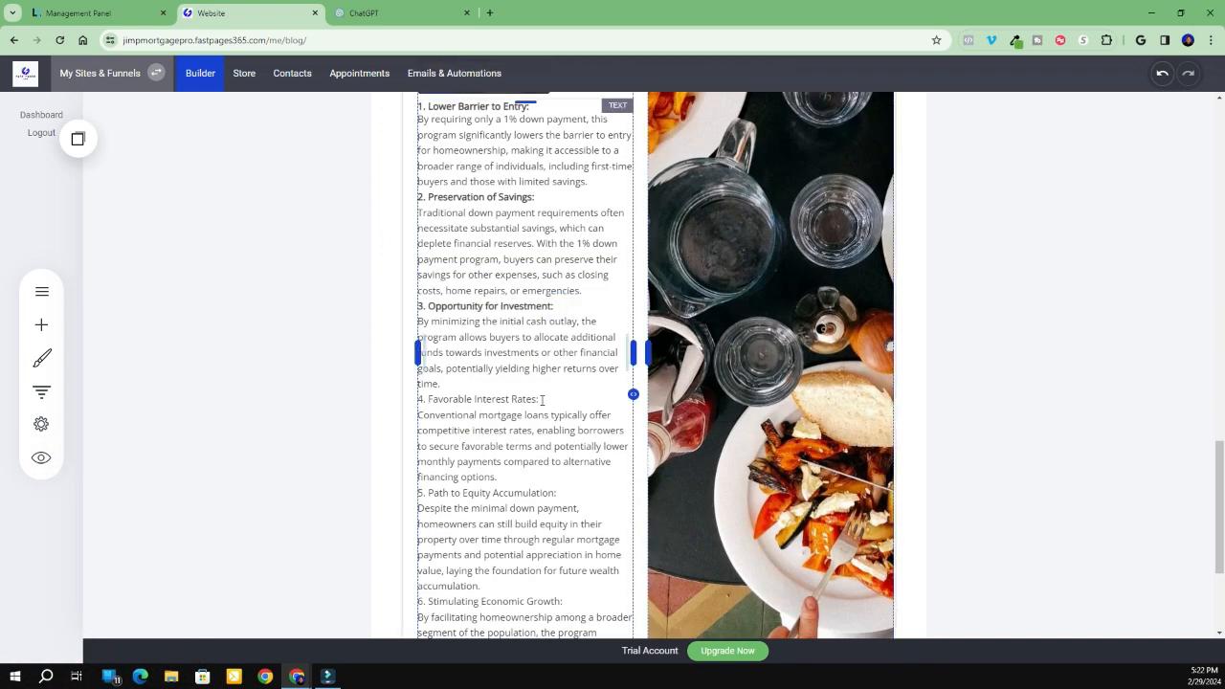
pyautogui.moveTo(542, 400); pyautogui.dragTo(418, 400)
pyautogui.hotkey('ctrl', 'b')
# Make the headings "5. Path to Equity Accumulation:" and "6. Stimulating Economic Growth:" bold in the benefits text
pyautogui.moveTo(556, 492); pyautogui.dragTo(418, 492)
pyautogui.hotkey('ctrl', 'b')
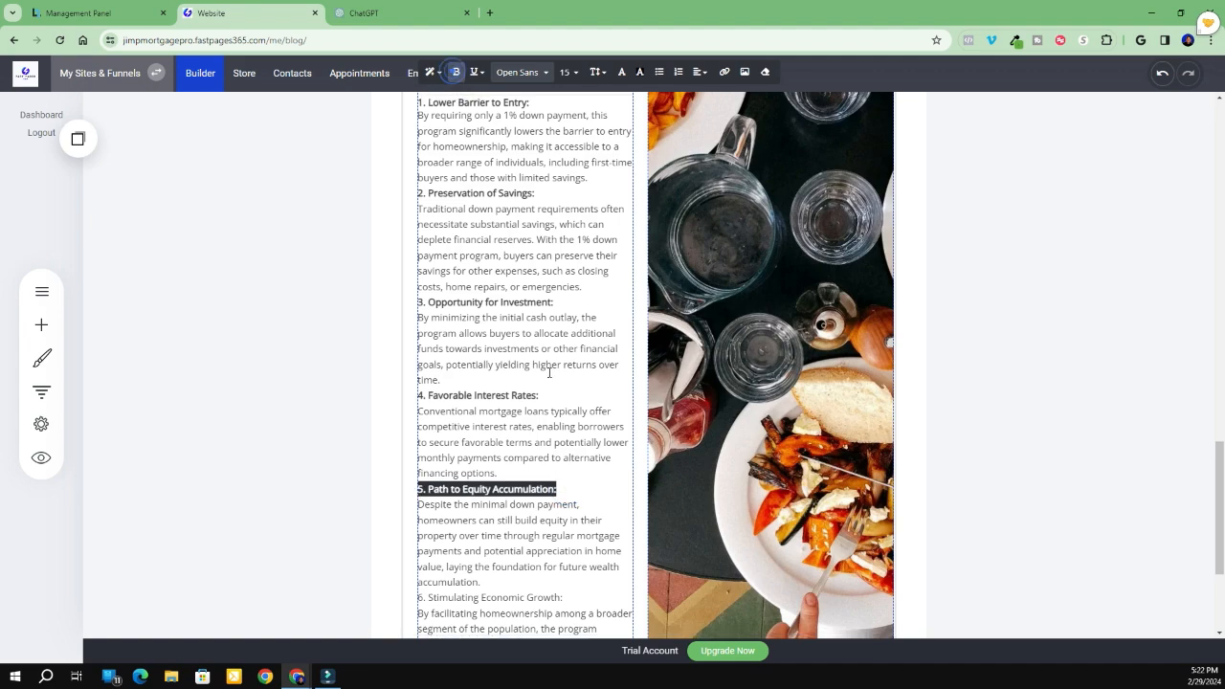
pyautogui.scroll(-3, 549, 373)
pyautogui.moveTo(565, 375); pyautogui.dragTo(418, 375)
pyautogui.hotkey('ctrl', 'b')
pyautogui.click(255, 475)
# Slightly reduce the spacing above the "Benefits of the 1% Down Payment Conventional Mortgage Program:" heading and check the section's layout
pyautogui.scroll(6, 255, 475)
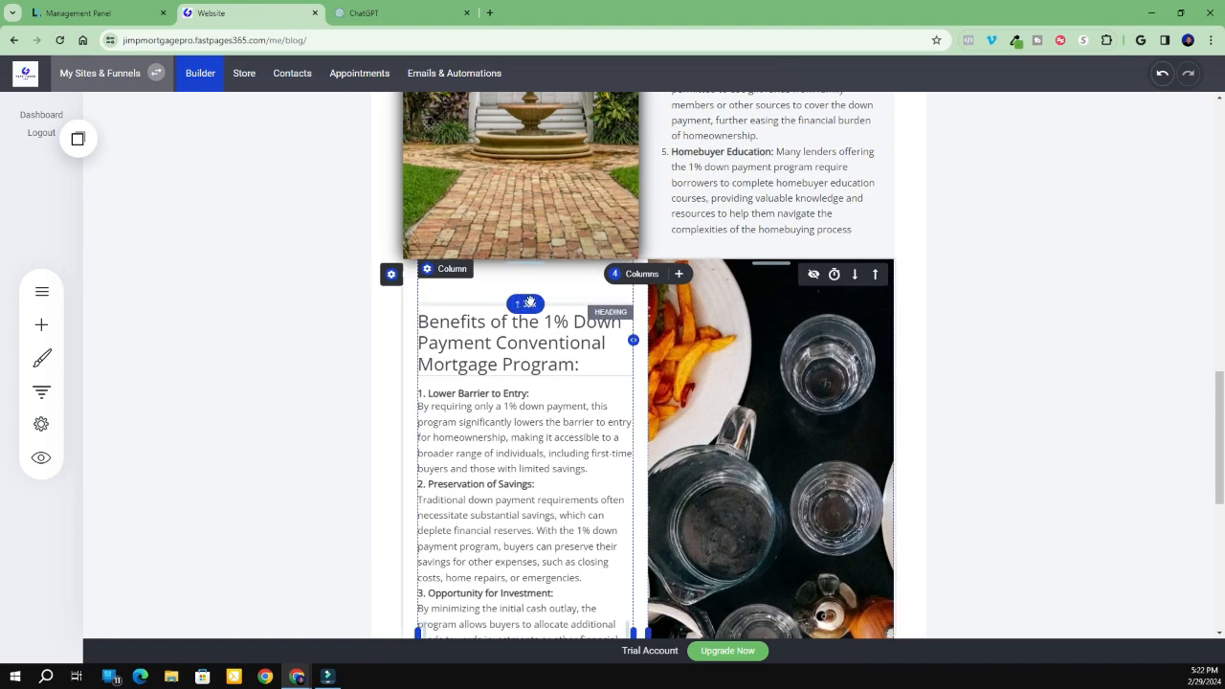
pyautogui.moveTo(550, 299)
pyautogui.mouseDown()
pyautogui.moveTo(547, 279)
pyautogui.moveTo(535, 296)
pyautogui.mouseUp()
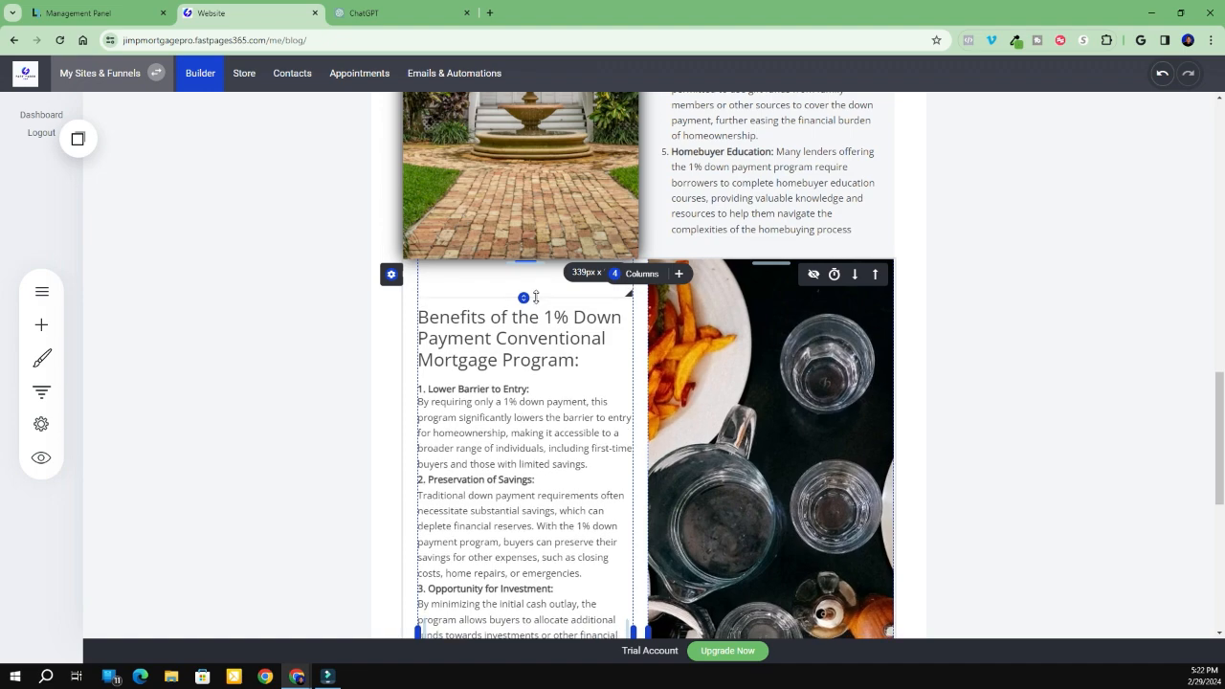
pyautogui.scroll(-5, 993, 385)
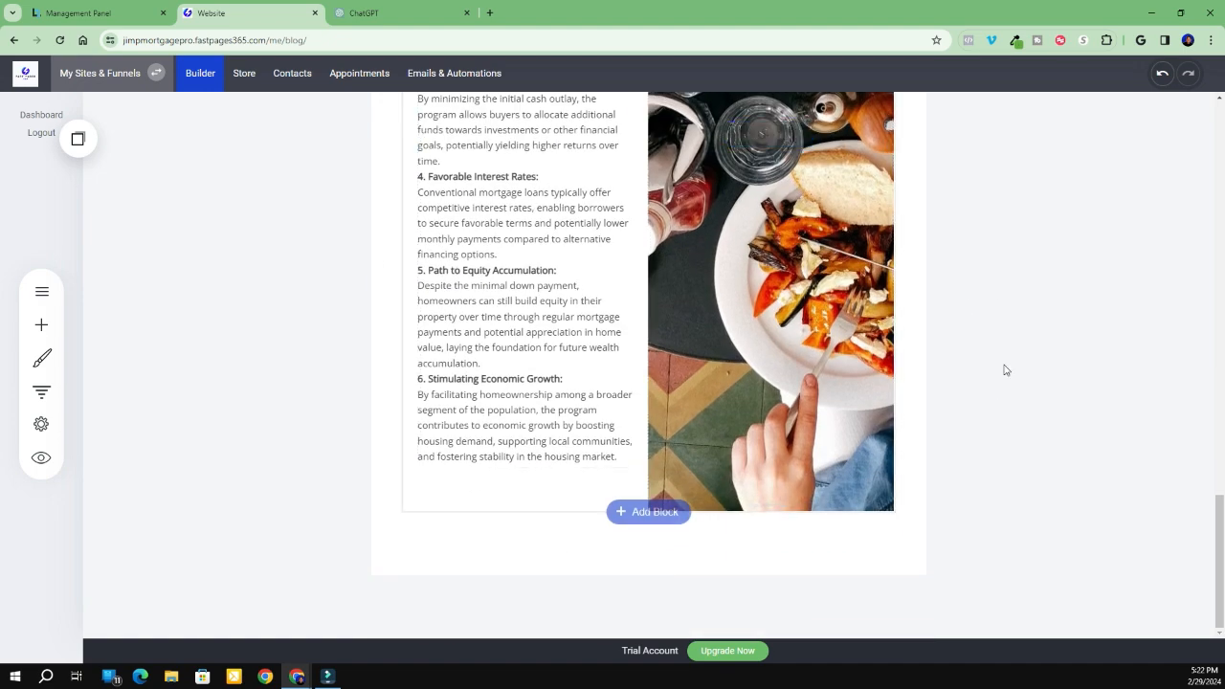
pyautogui.scroll(5, 996, 371)
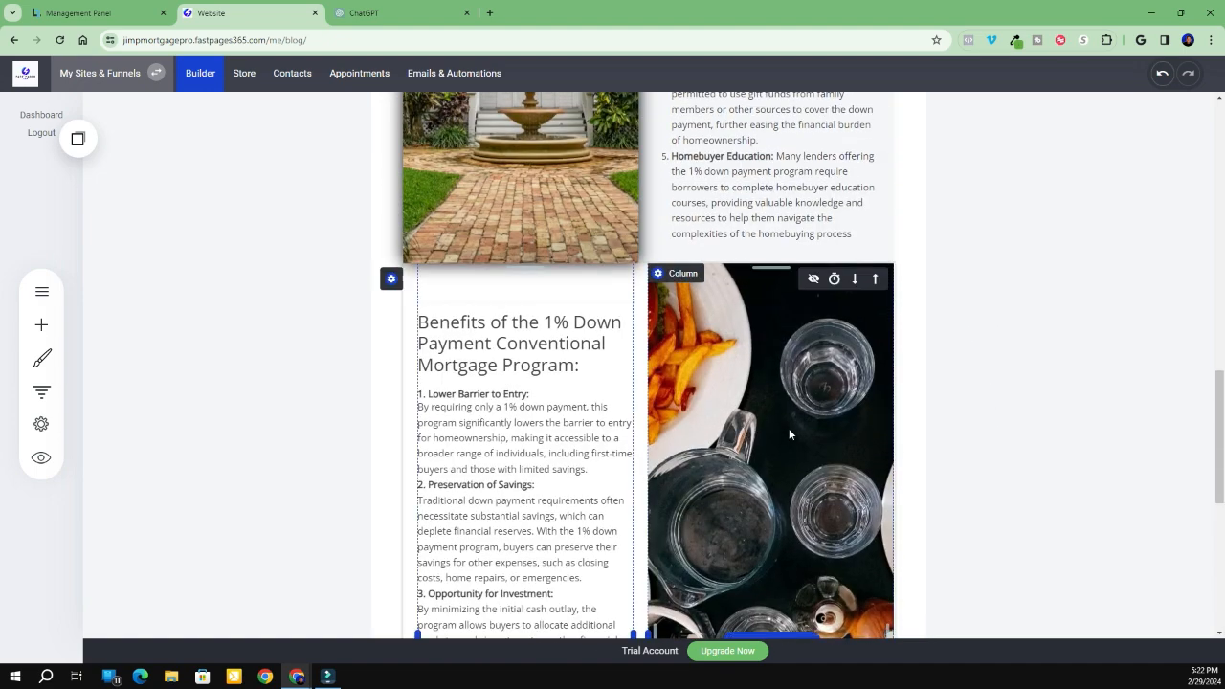
# Replace the food photo beside the benefits text with the downloaded image of the gray-roofed waterfront house among palm trees
pyautogui.scroll(-2, 788, 435)
pyautogui.click(767, 474)
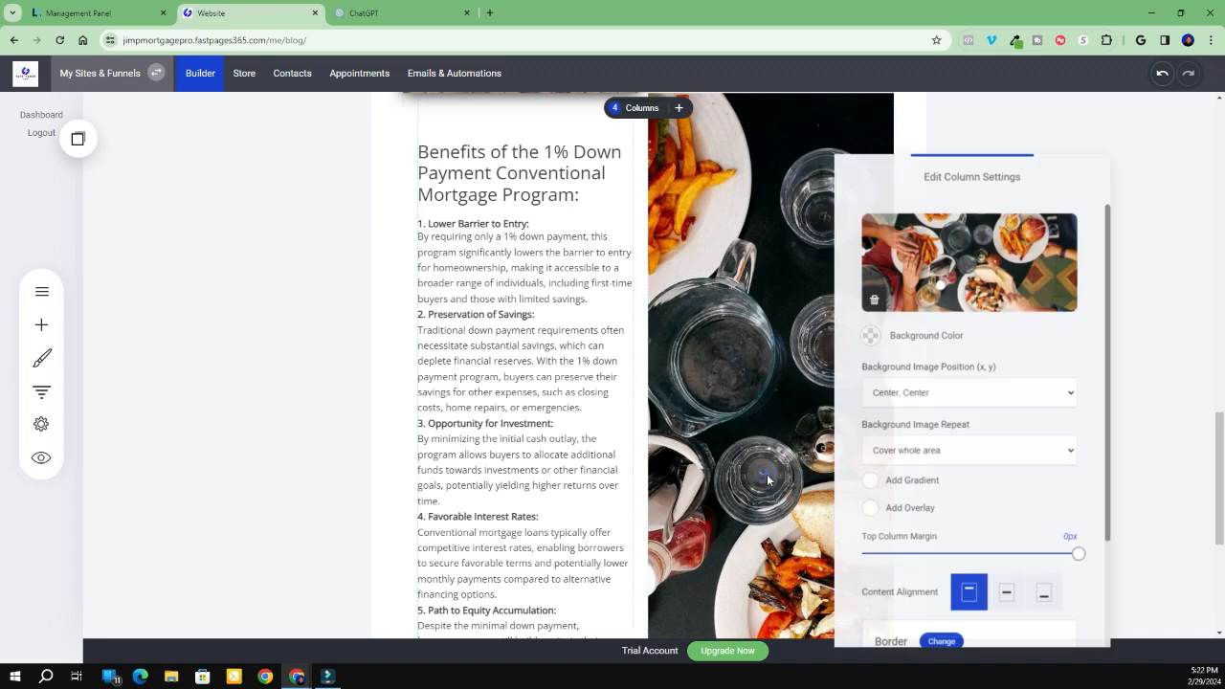
pyautogui.click(996, 243)
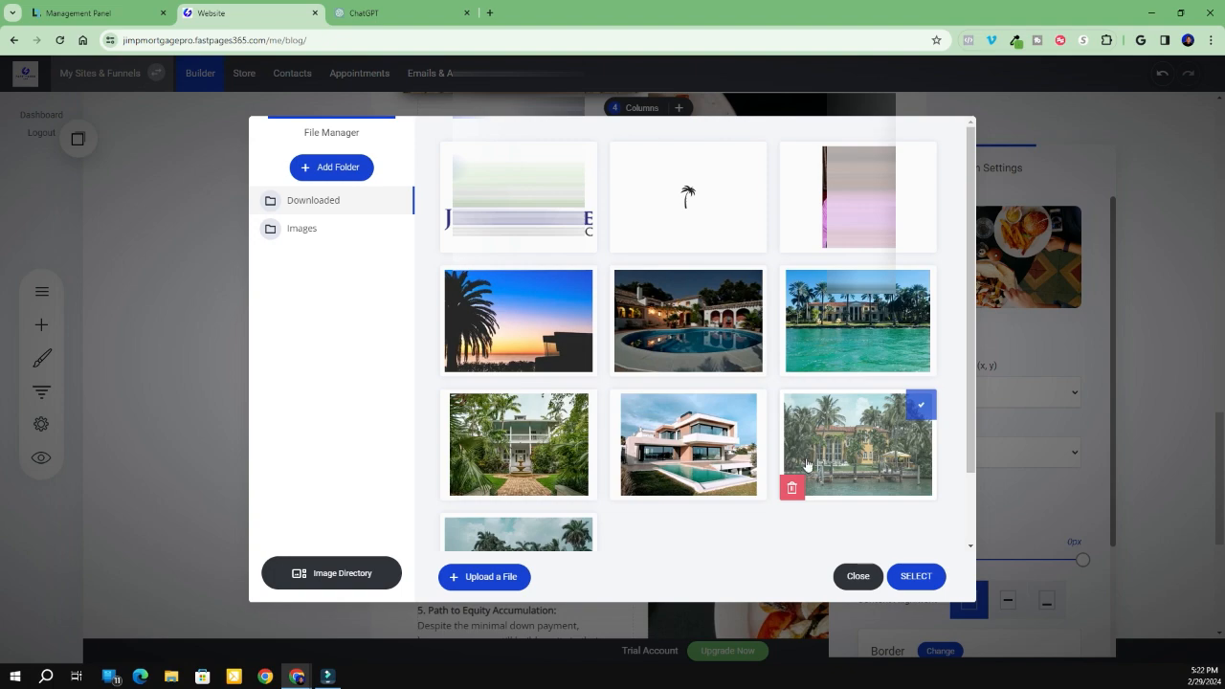
pyautogui.scroll(-1, 809, 463)
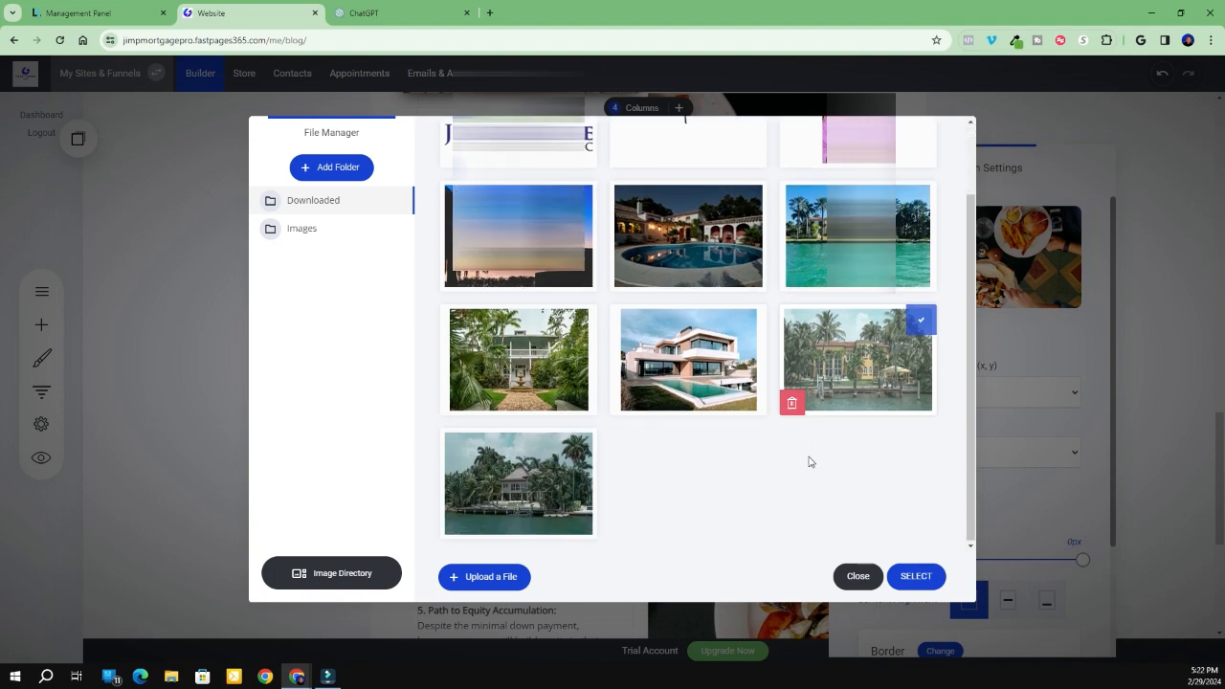
pyautogui.click(568, 504)
pyautogui.click(919, 575)
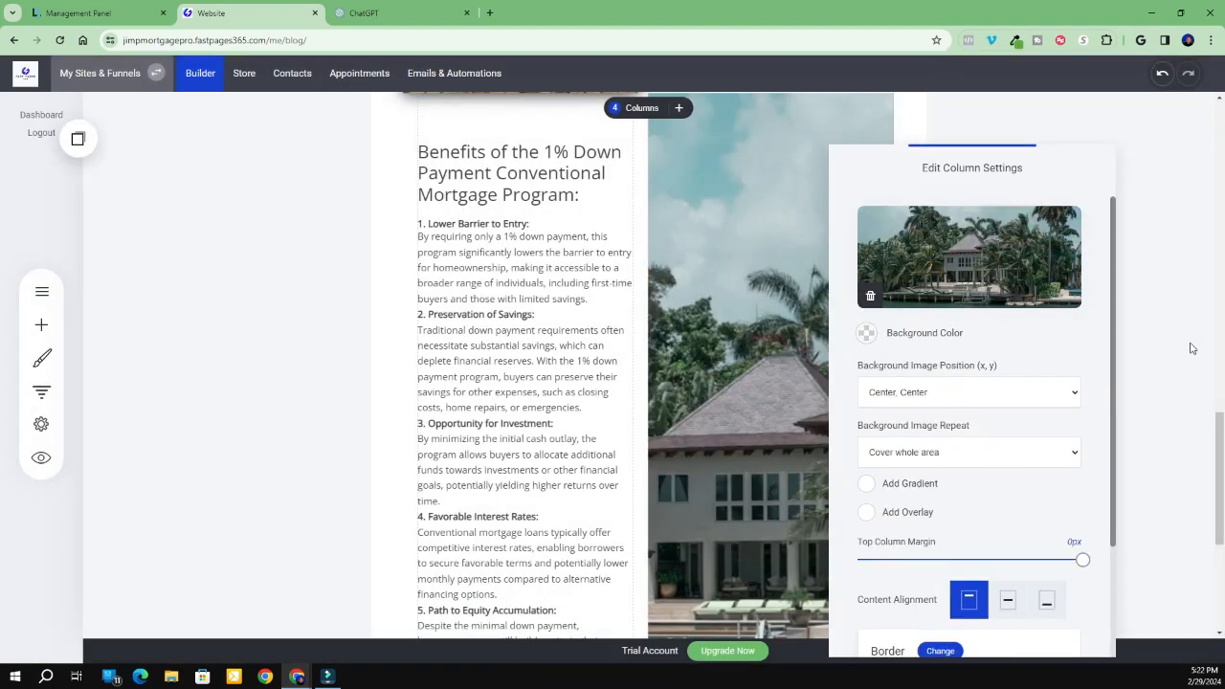
pyautogui.click(1192, 348)
pyautogui.scroll(-4, 782, 364)
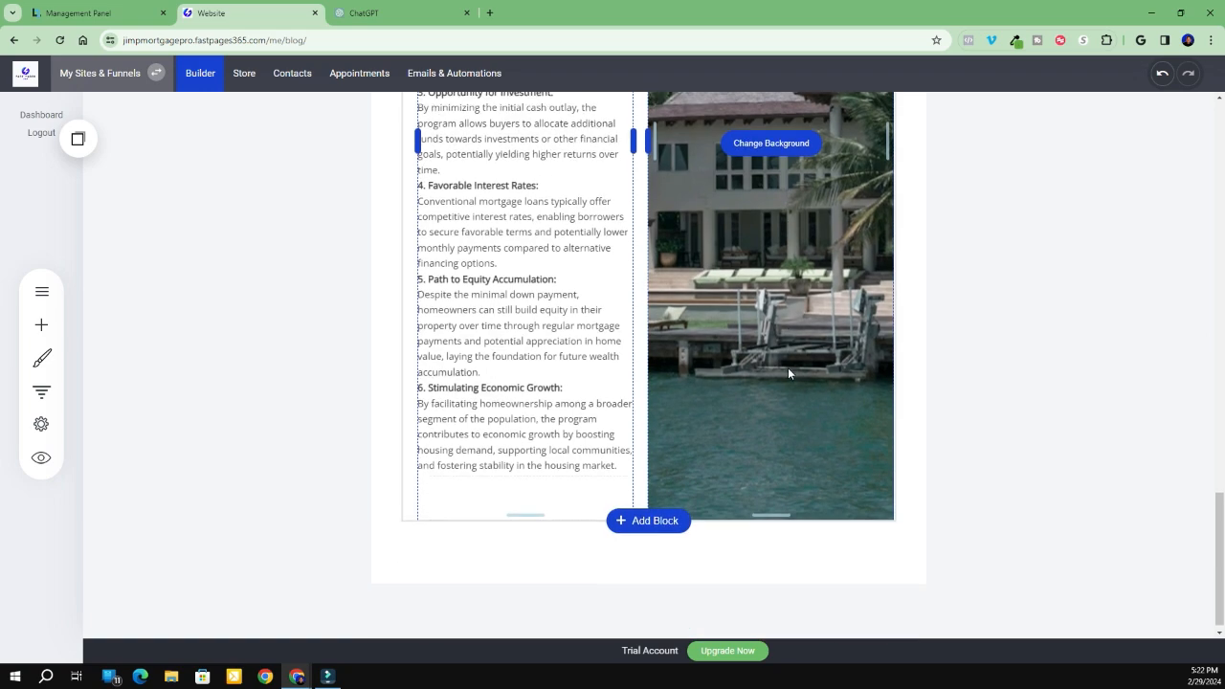
# Change the background image of the column beside the benefits text to the night photo of the villa with a pool
pyautogui.scroll(4, 787, 373)
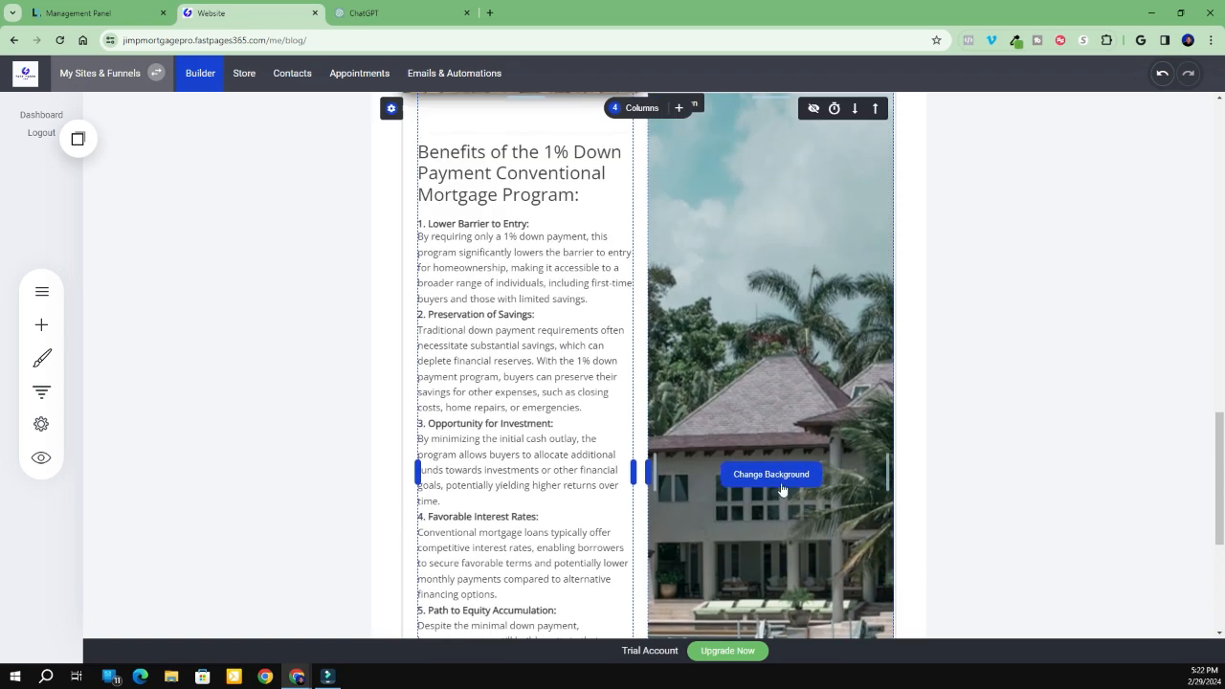
pyautogui.click(780, 484)
pyautogui.click(961, 250)
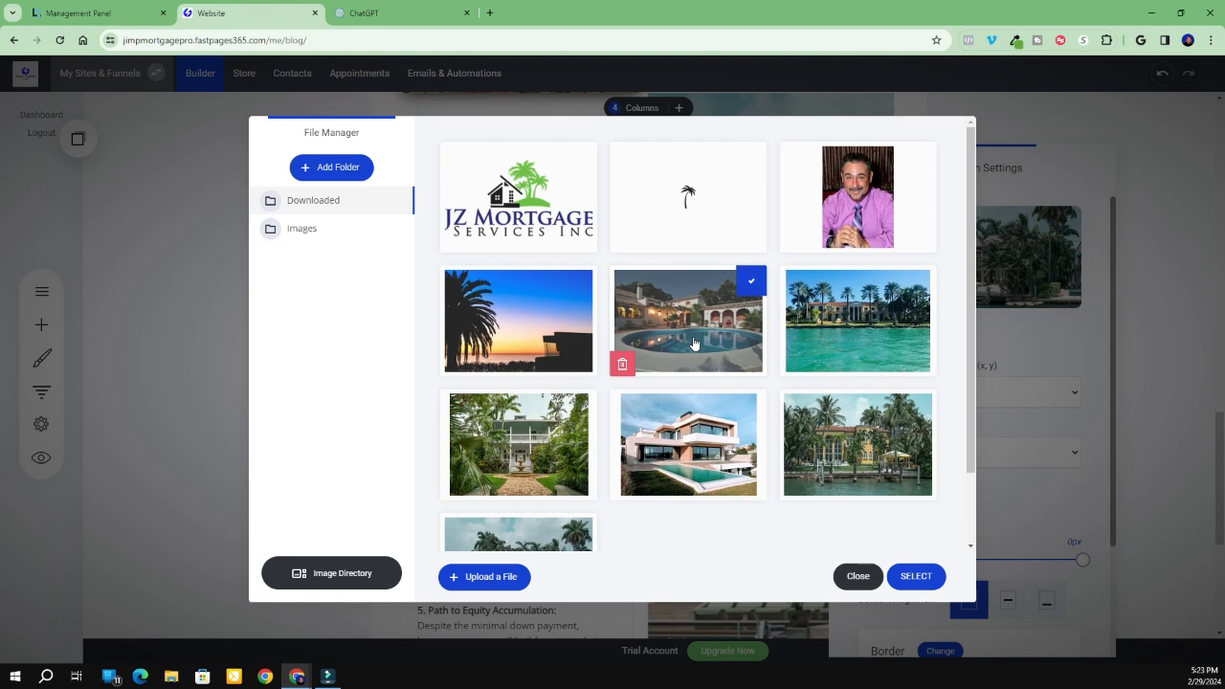
pyautogui.click(916, 577)
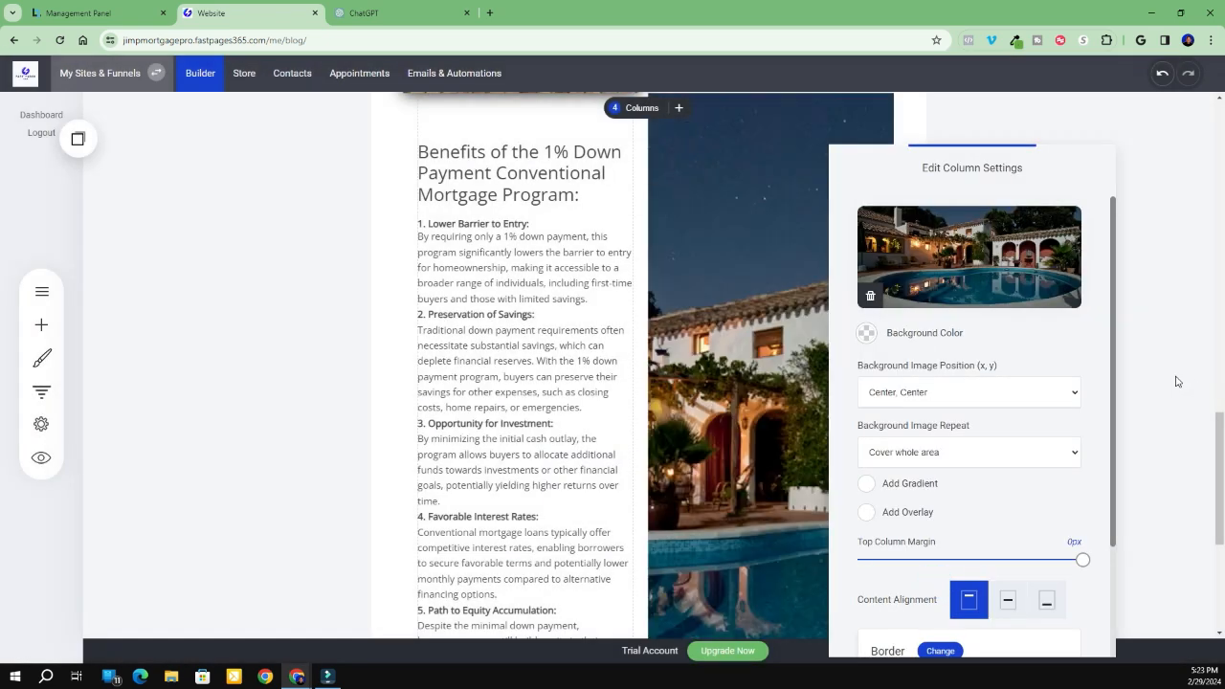
# Set the pool photo's Background Image Repeat option to No Repeat and check how it fits the column
pyautogui.click(943, 460)
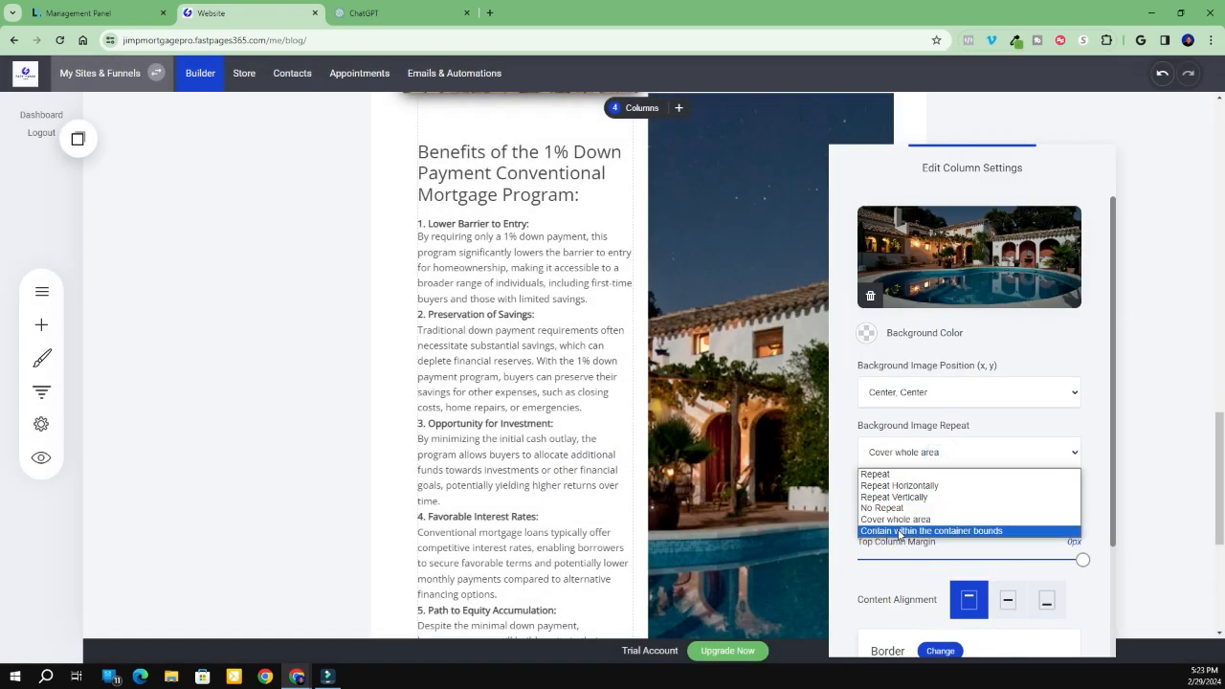
pyautogui.click(890, 508)
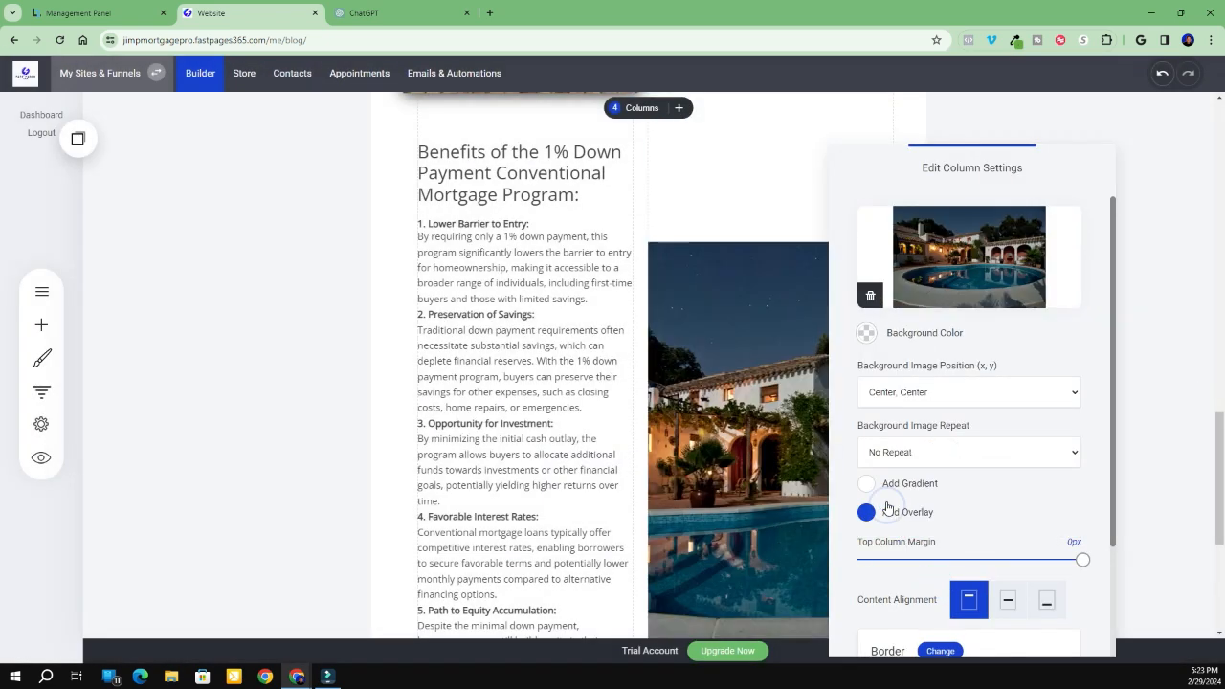
pyautogui.click(1149, 353)
pyautogui.scroll(-3, 798, 419)
pyautogui.scroll(2, 798, 414)
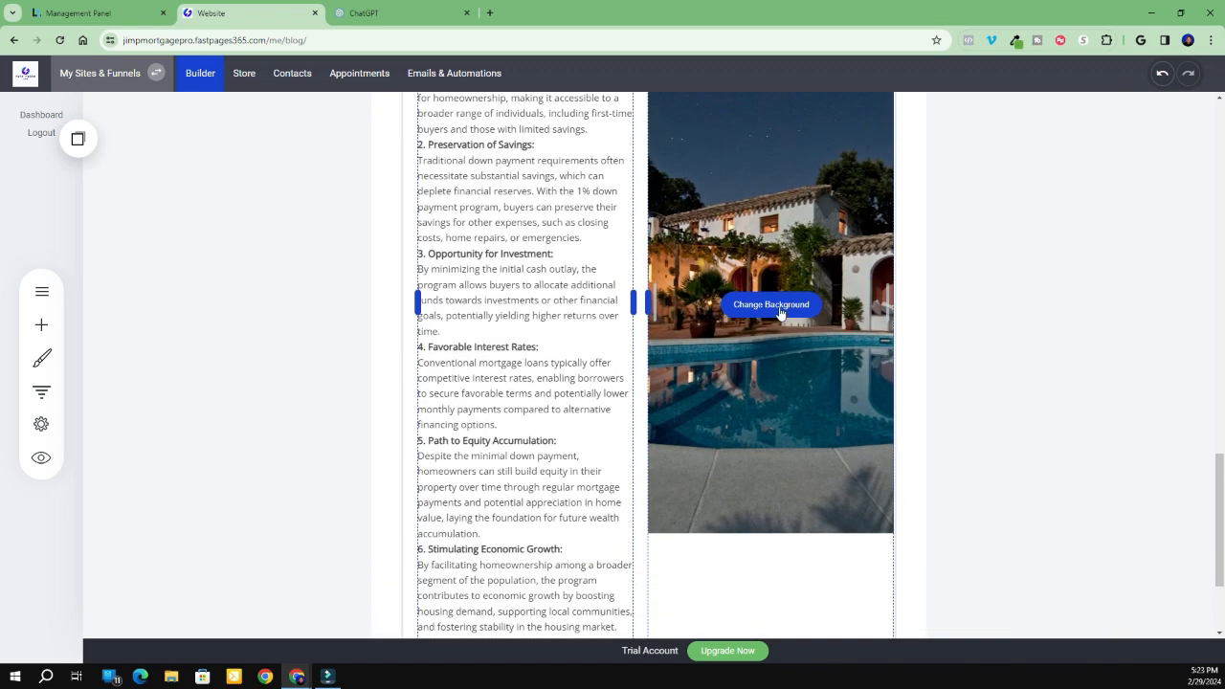
# Set the pool photo's Background Image Repeat option to Cover whole area
pyautogui.click(761, 316)
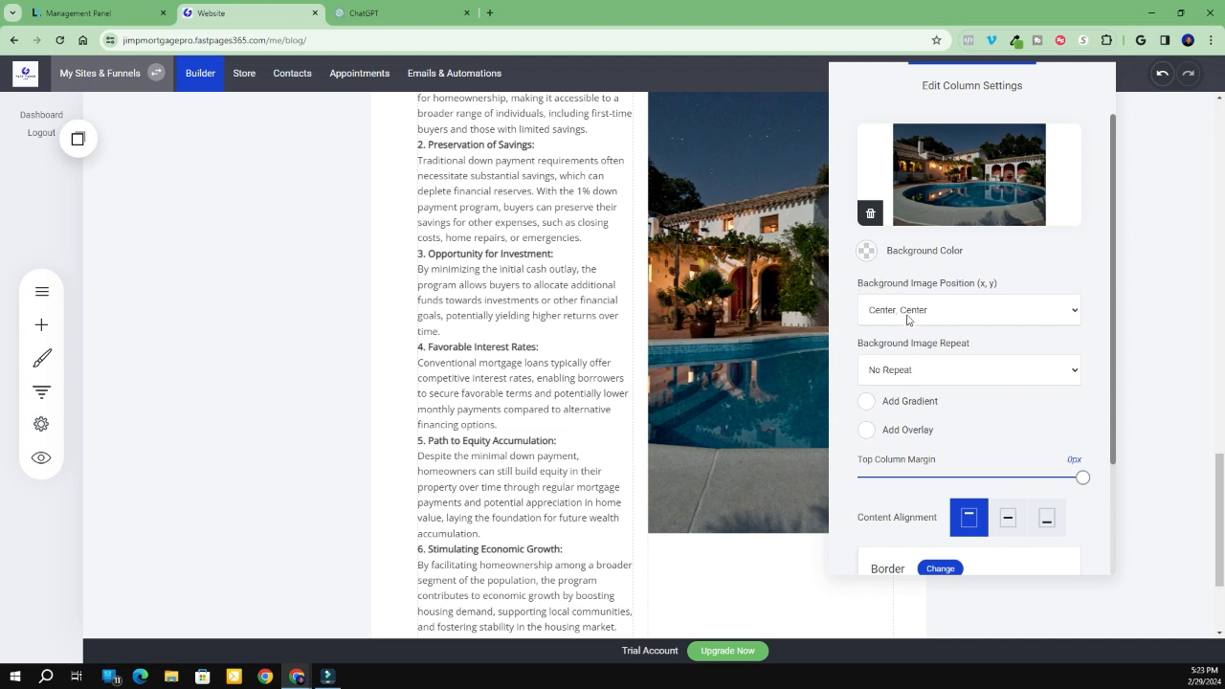
pyautogui.click(893, 372)
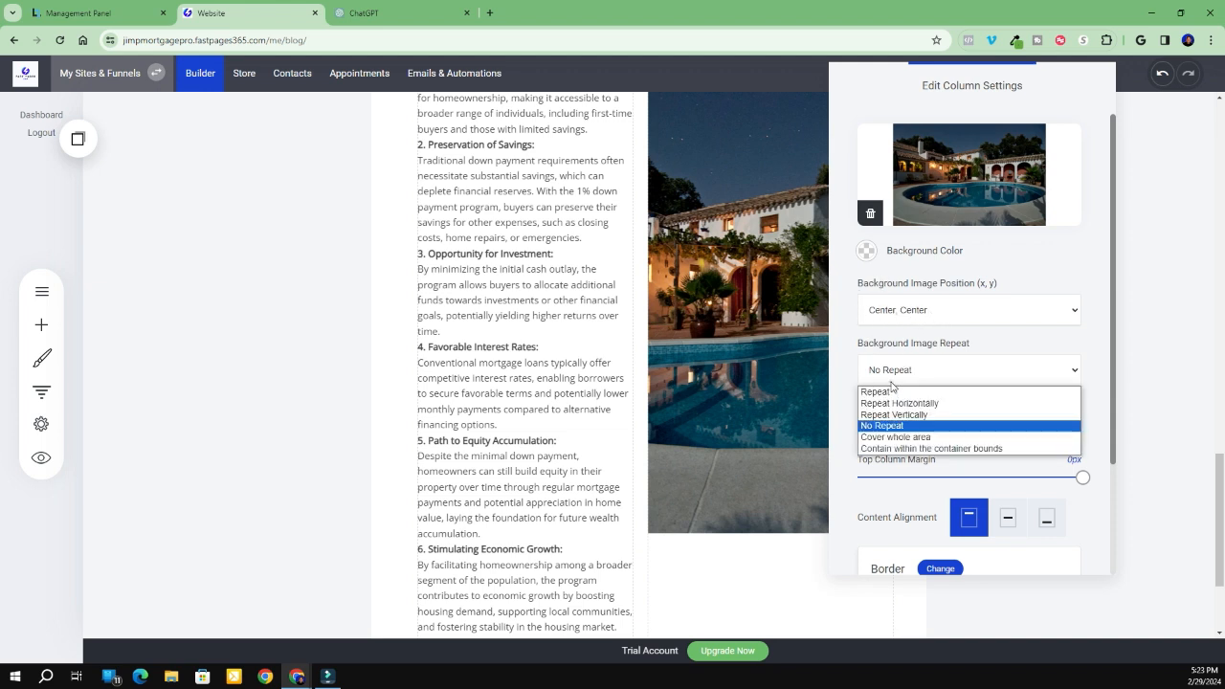
pyautogui.click(891, 436)
pyautogui.click(1157, 314)
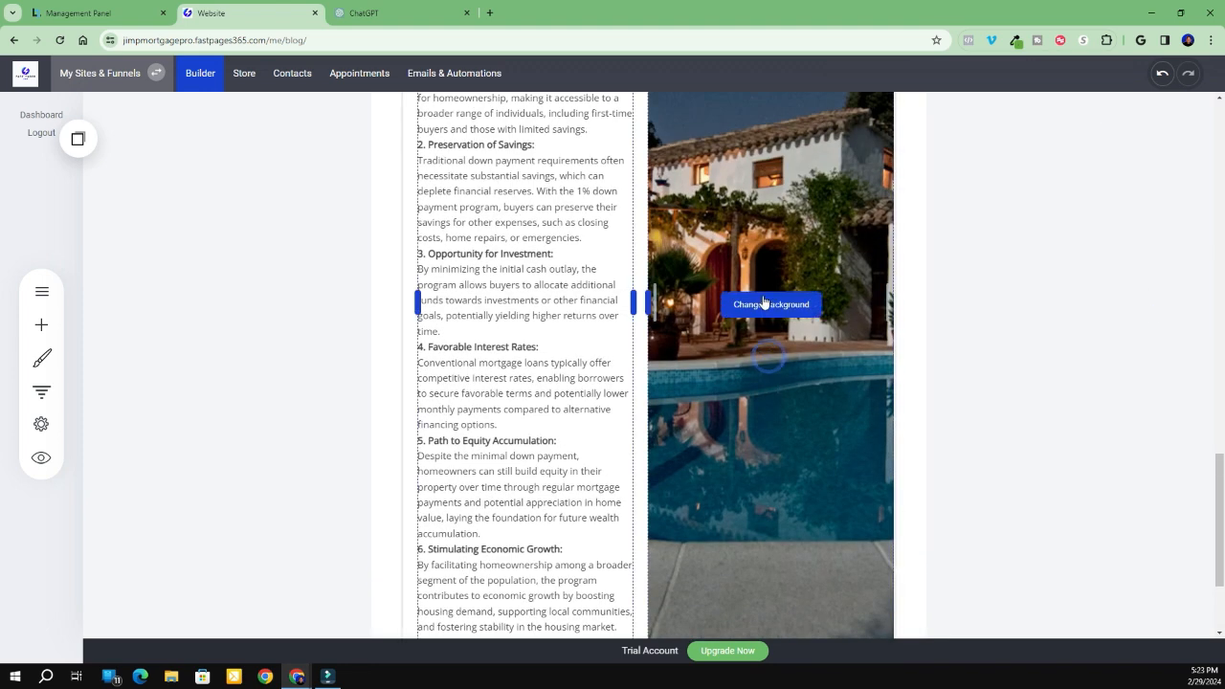
# Try the Repeat option for the pool photo's Background Image Repeat setting and look over the column
pyautogui.click(763, 300)
pyautogui.click(882, 374)
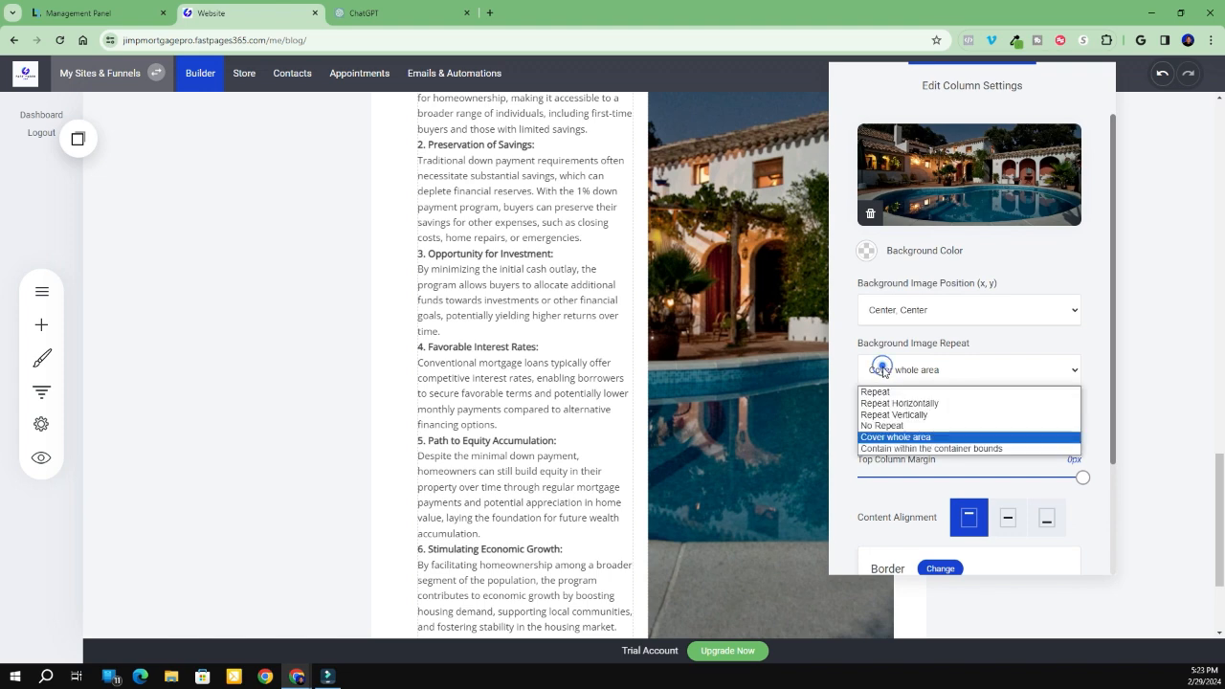
pyautogui.click(881, 391)
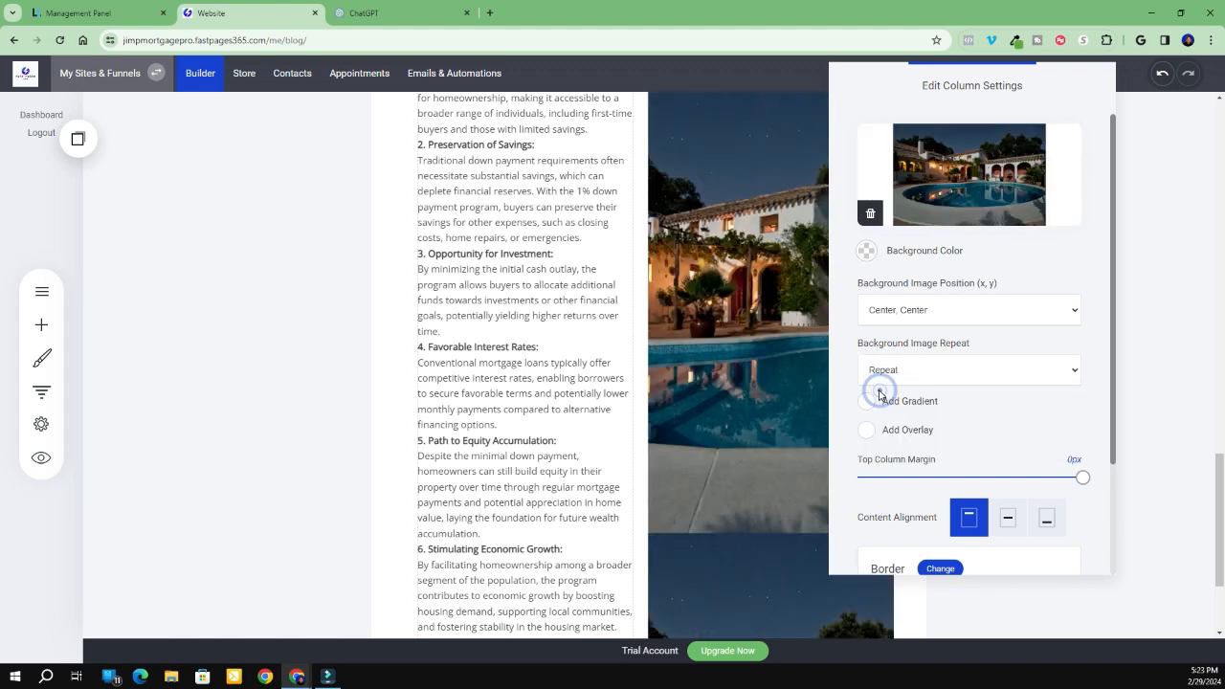
pyautogui.click(1179, 305)
pyautogui.scroll(-2, 748, 425)
pyautogui.scroll(2, 748, 424)
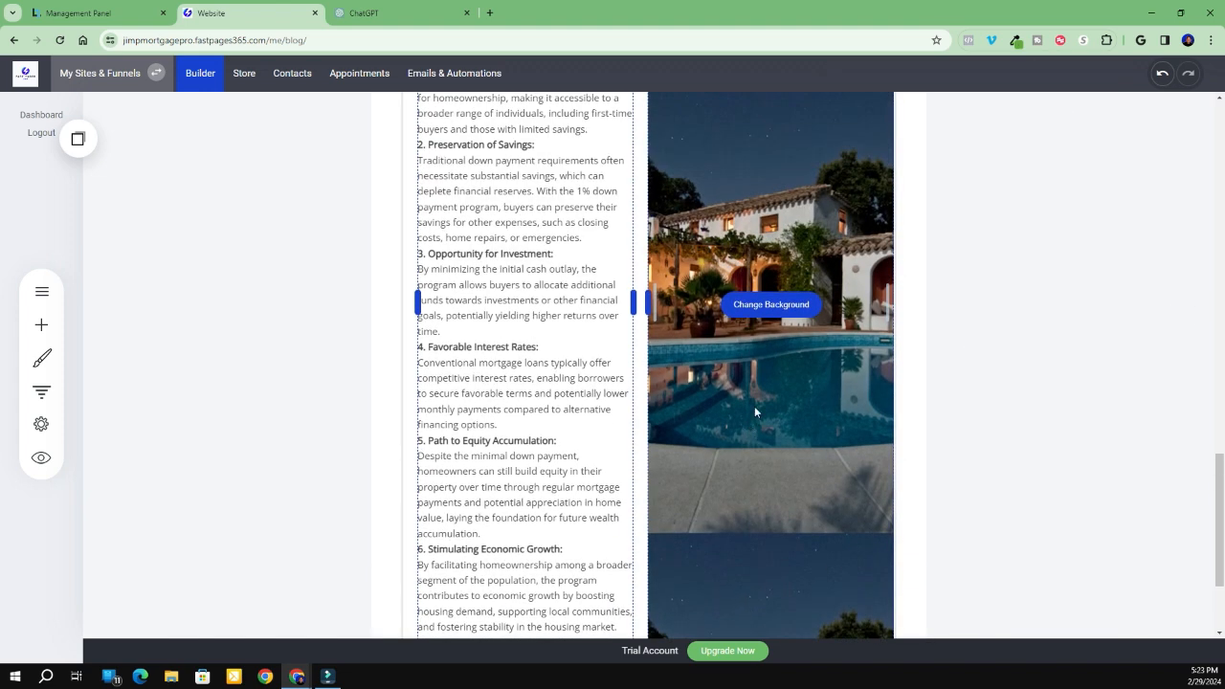
# Switch the pool photo's Background Image Repeat setting back to No Repeat
pyautogui.click(755, 307)
pyautogui.click(891, 372)
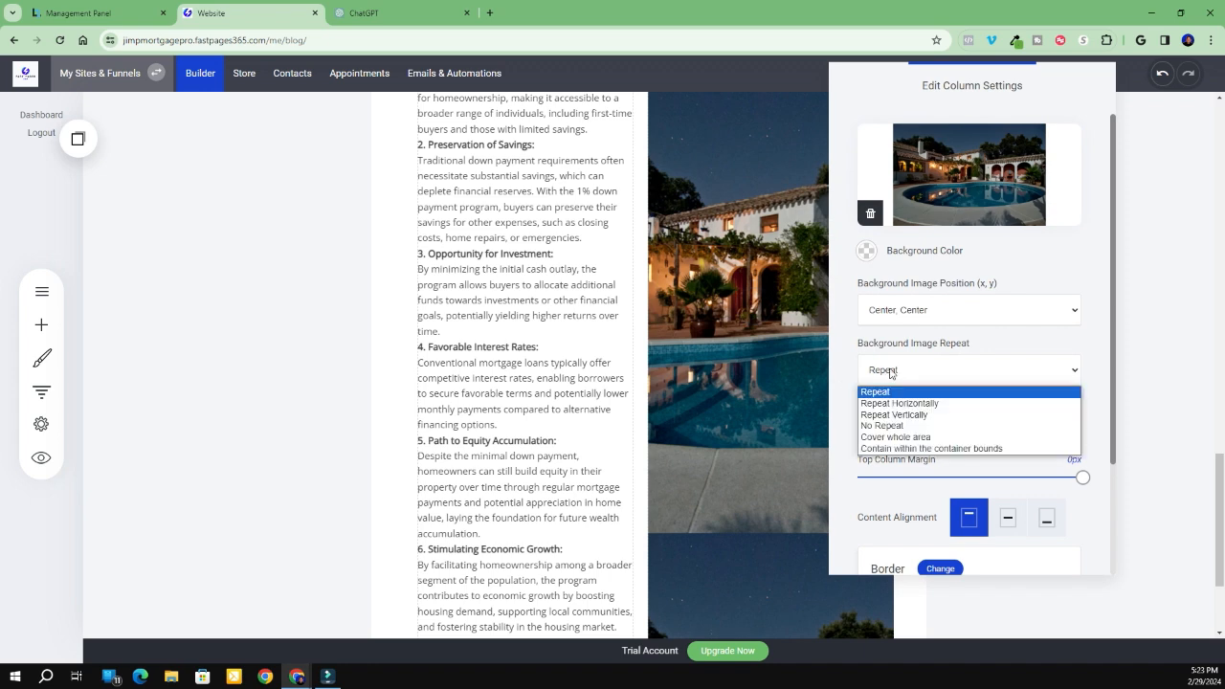
pyautogui.click(888, 425)
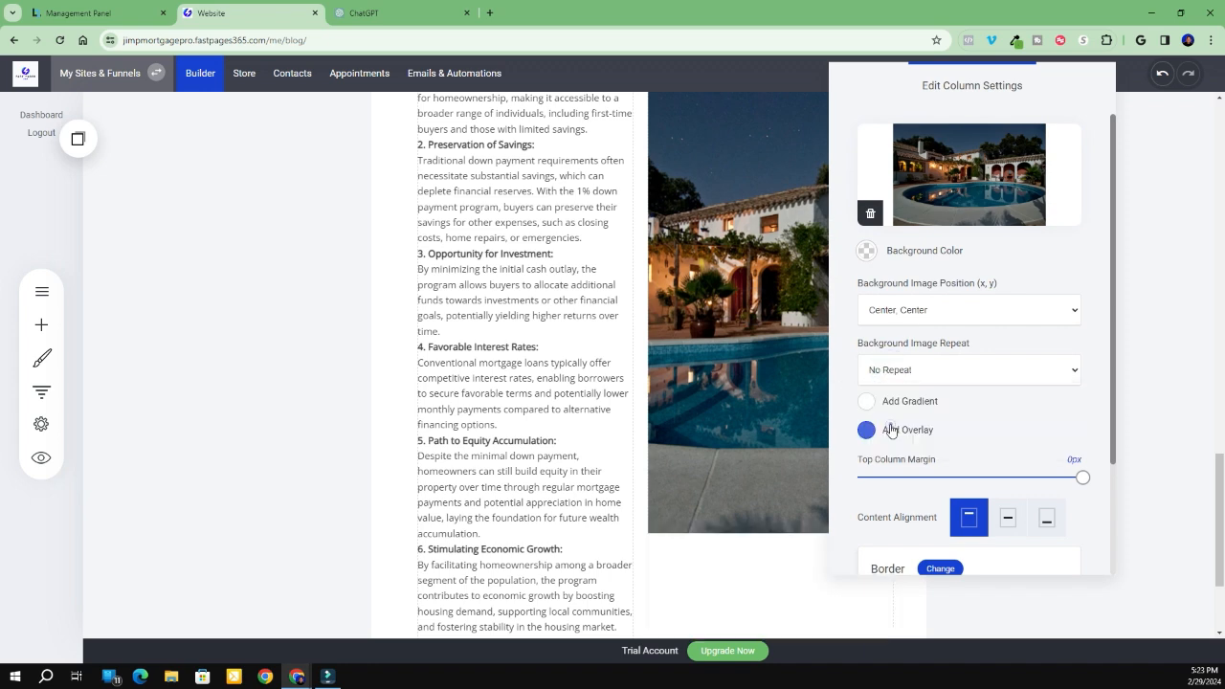
pyautogui.click(1151, 307)
pyautogui.scroll(2, 957, 335)
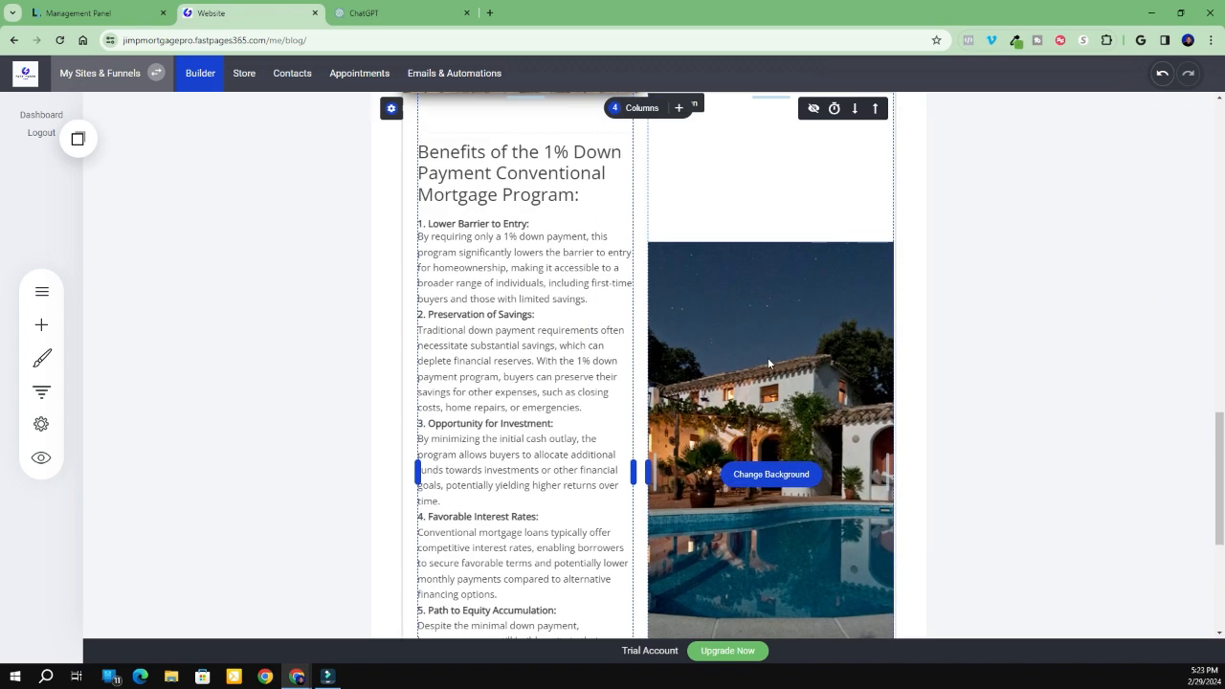
# Review the blog post from its title and summary through the key program details to the benefits section and pool photo
pyautogui.moveTo(737, 308)
pyautogui.scroll(-2, 1040, 301)
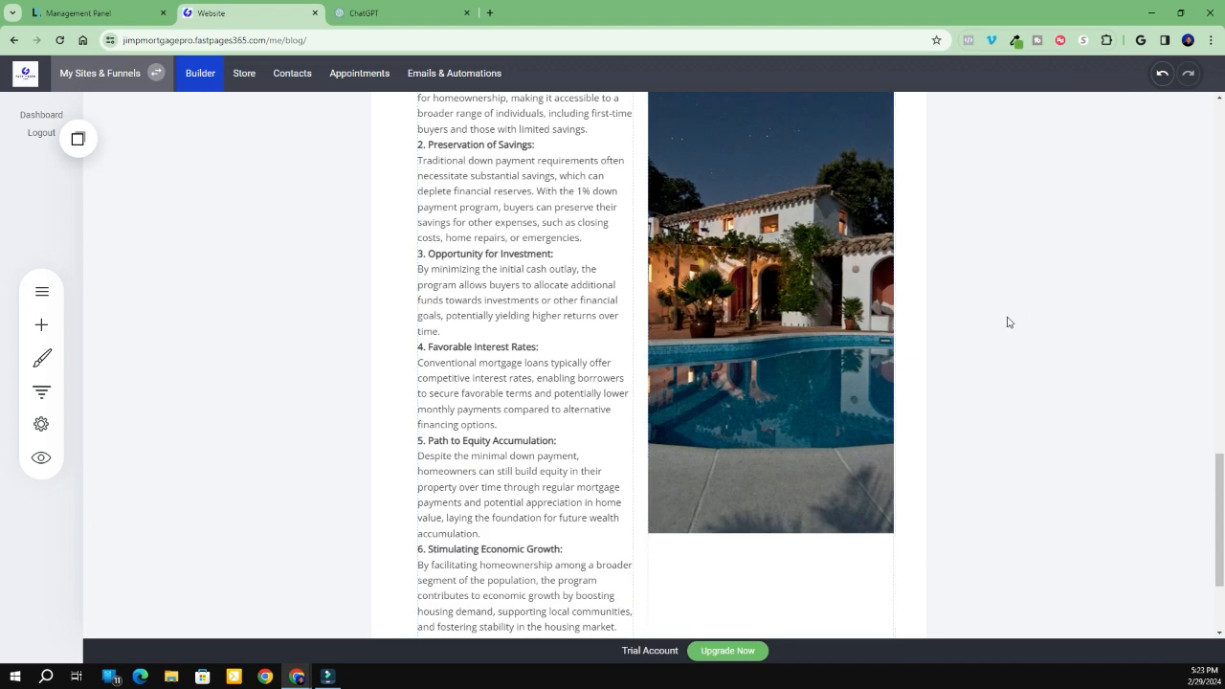
pyautogui.scroll(-2, 1000, 325)
pyautogui.scroll(6, 977, 312)
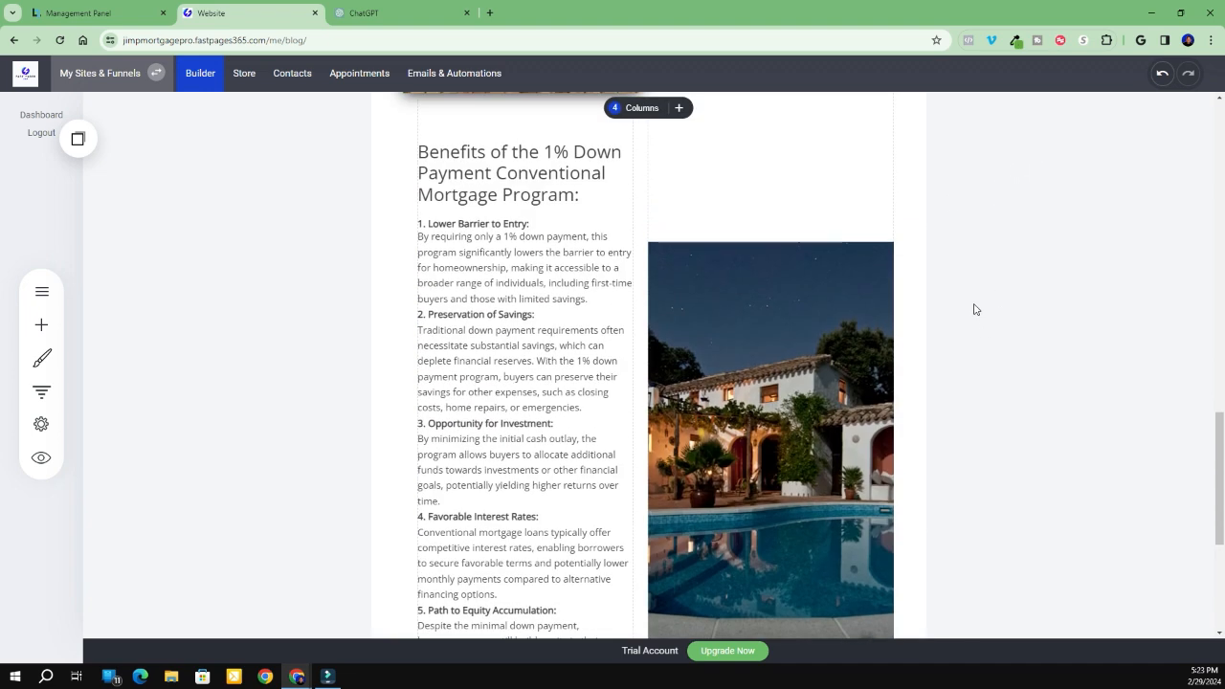
pyautogui.scroll(-2, 972, 308)
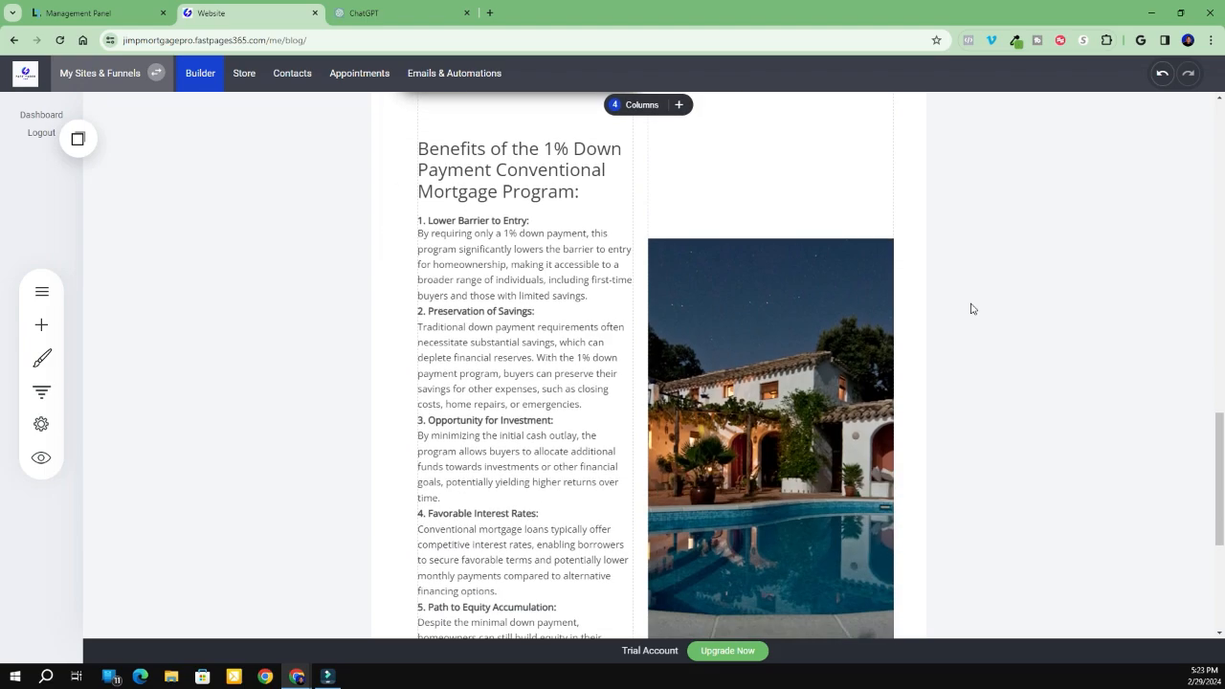
pyautogui.scroll(4, 971, 309)
pyautogui.scroll(10, 972, 308)
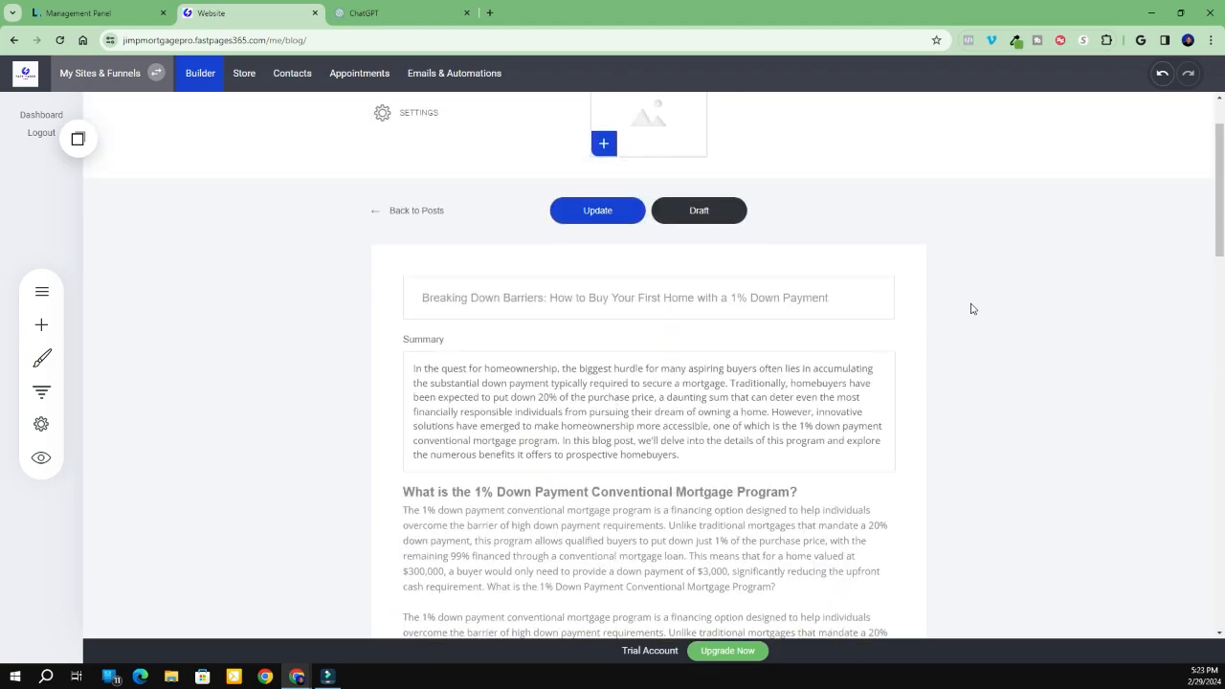
pyautogui.scroll(-4, 972, 308)
pyautogui.scroll(2, 971, 308)
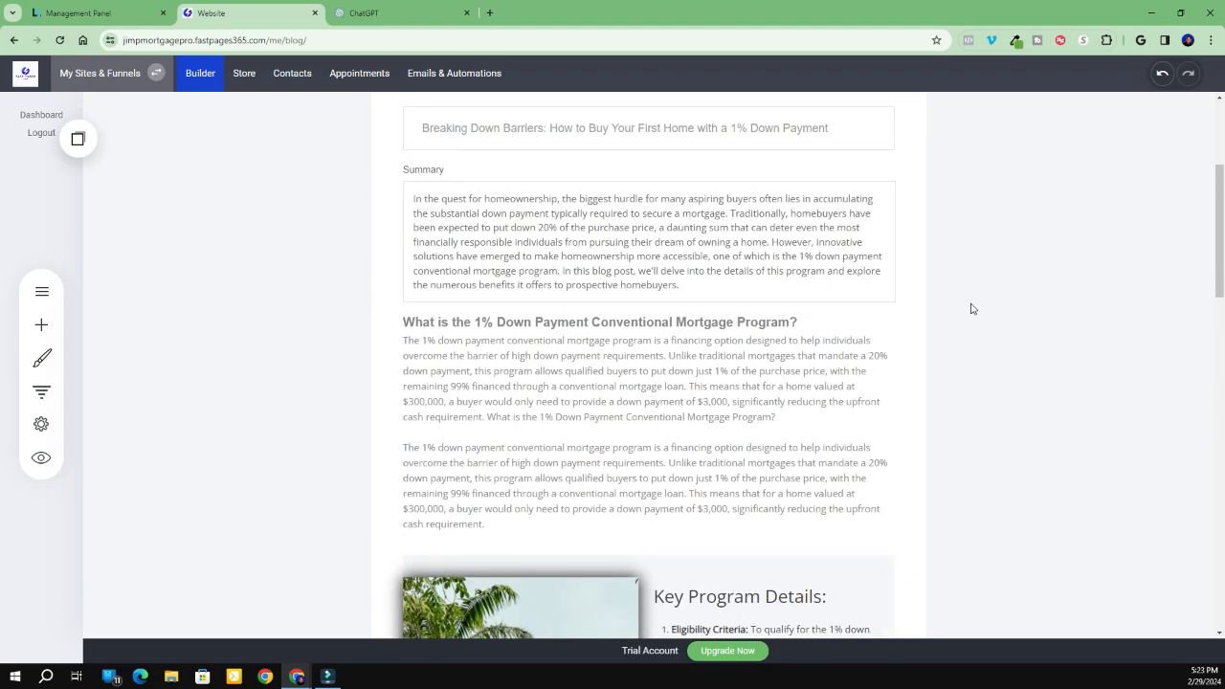
pyautogui.scroll(-7, 972, 308)
pyautogui.scroll(-2, 969, 307)
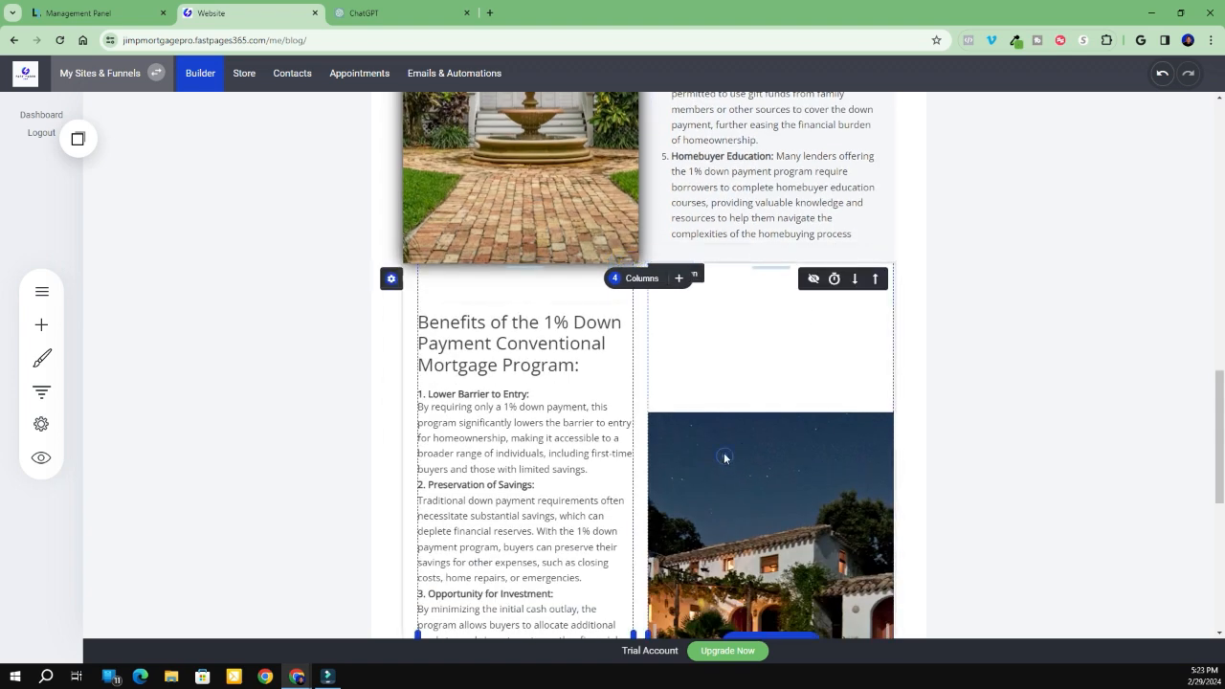
pyautogui.click(706, 280)
pyautogui.click(692, 331)
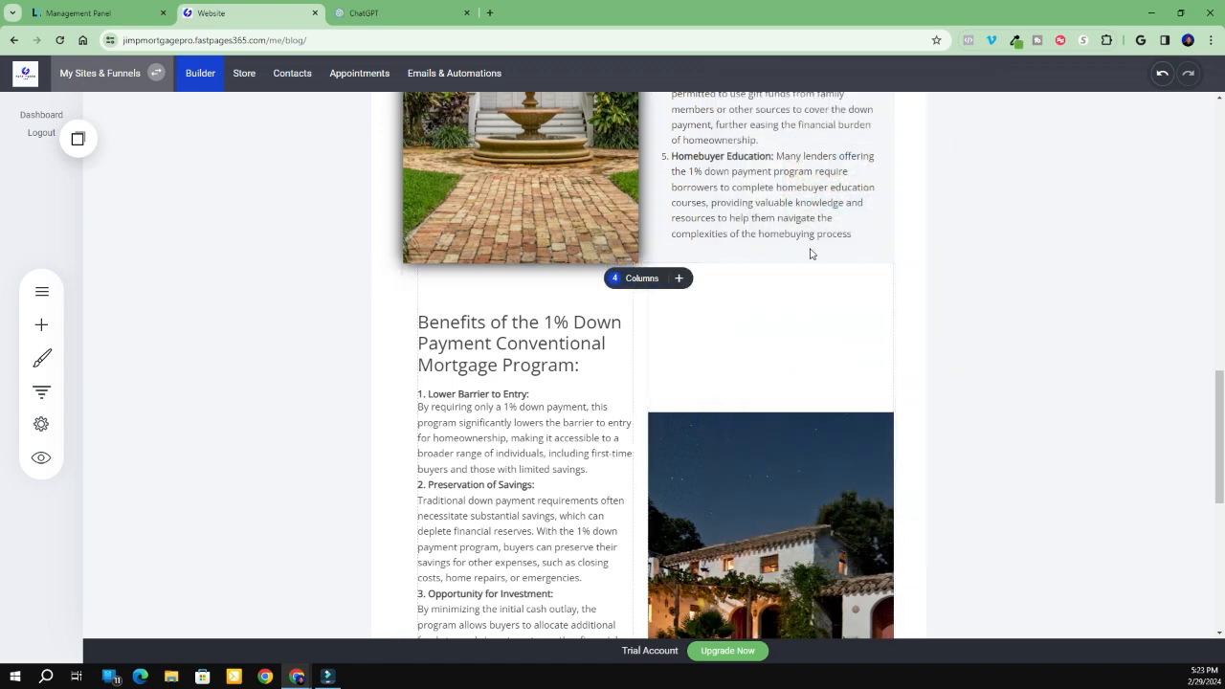
pyautogui.scroll(3, 718, 246)
pyautogui.scroll(-2, 582, 428)
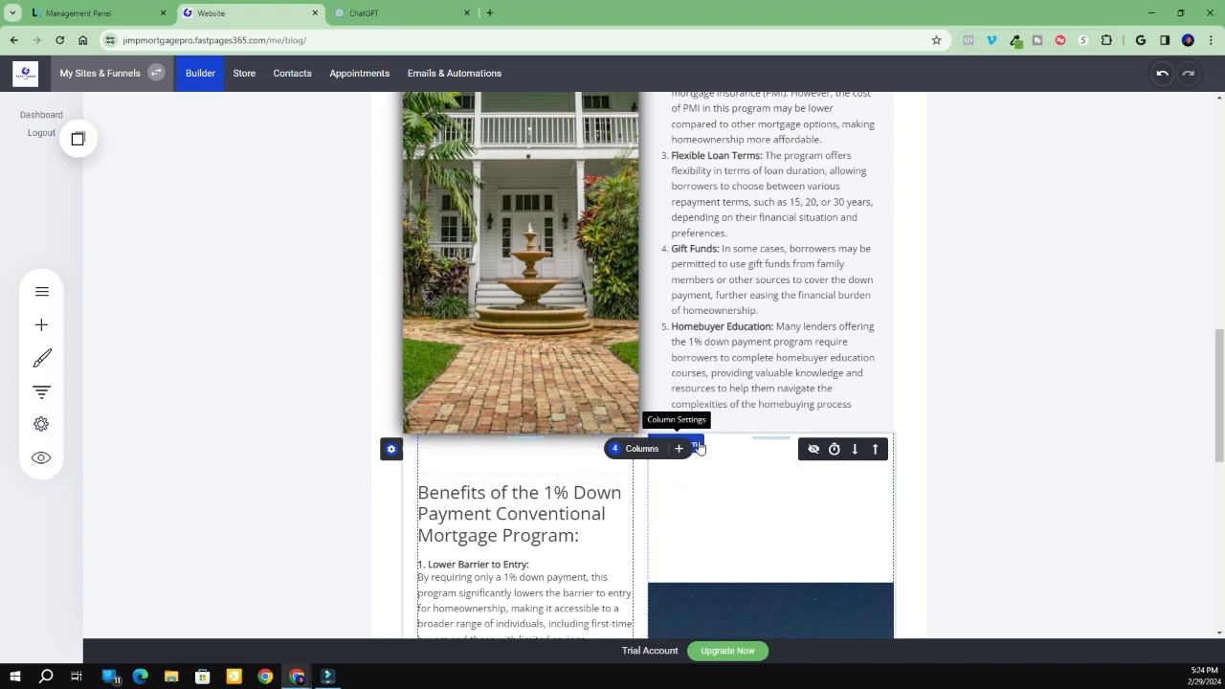
pyautogui.click(697, 445)
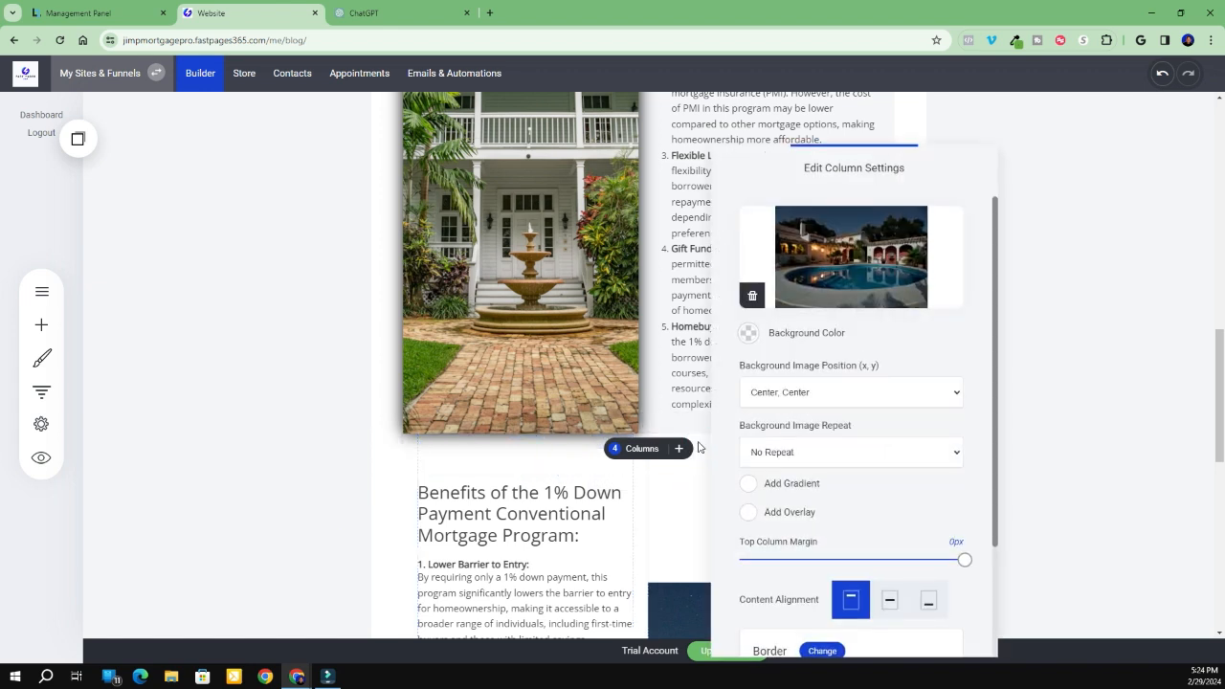
pyautogui.click(687, 483)
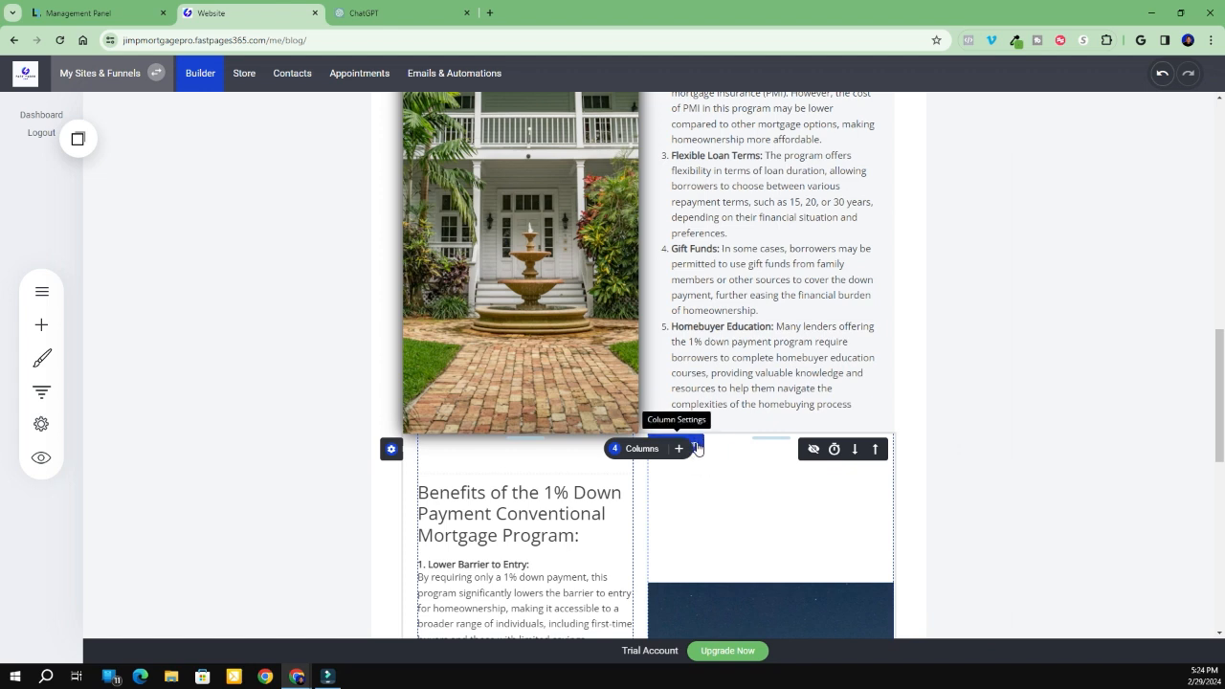
pyautogui.click(698, 447)
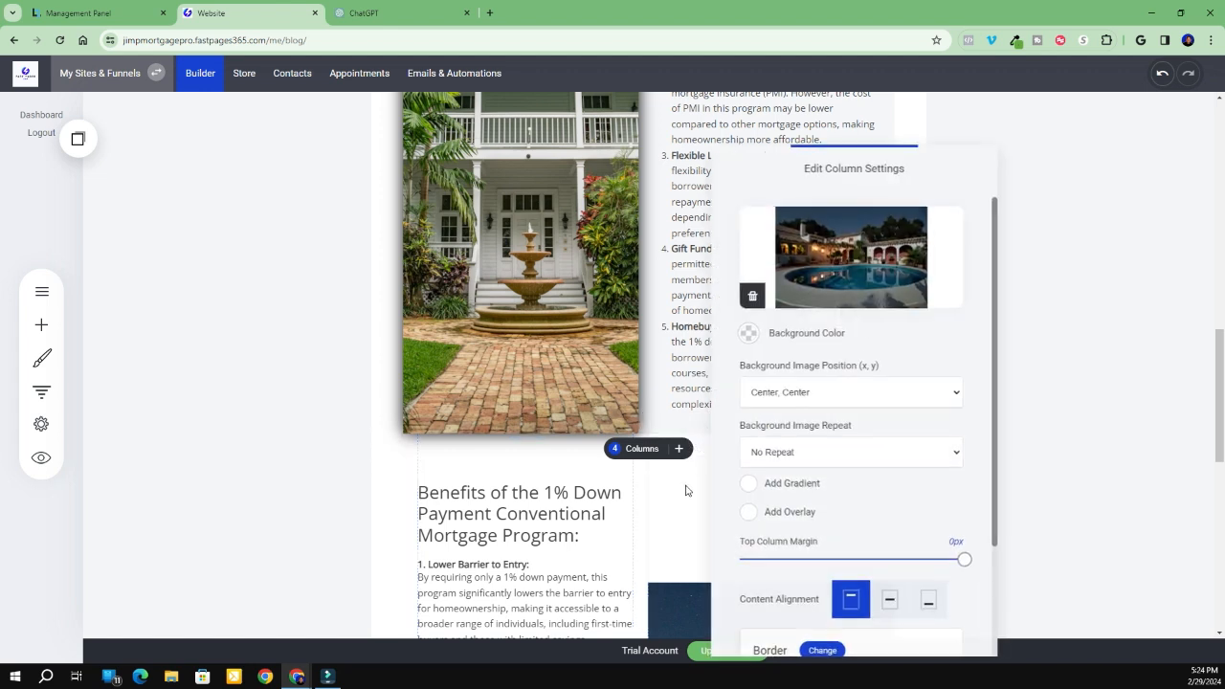
pyautogui.click(686, 486)
# Add empty space above the benefits text and pool photo columns to separate them from the section above
pyautogui.moveTo(759, 437); pyautogui.dragTo(769, 499)
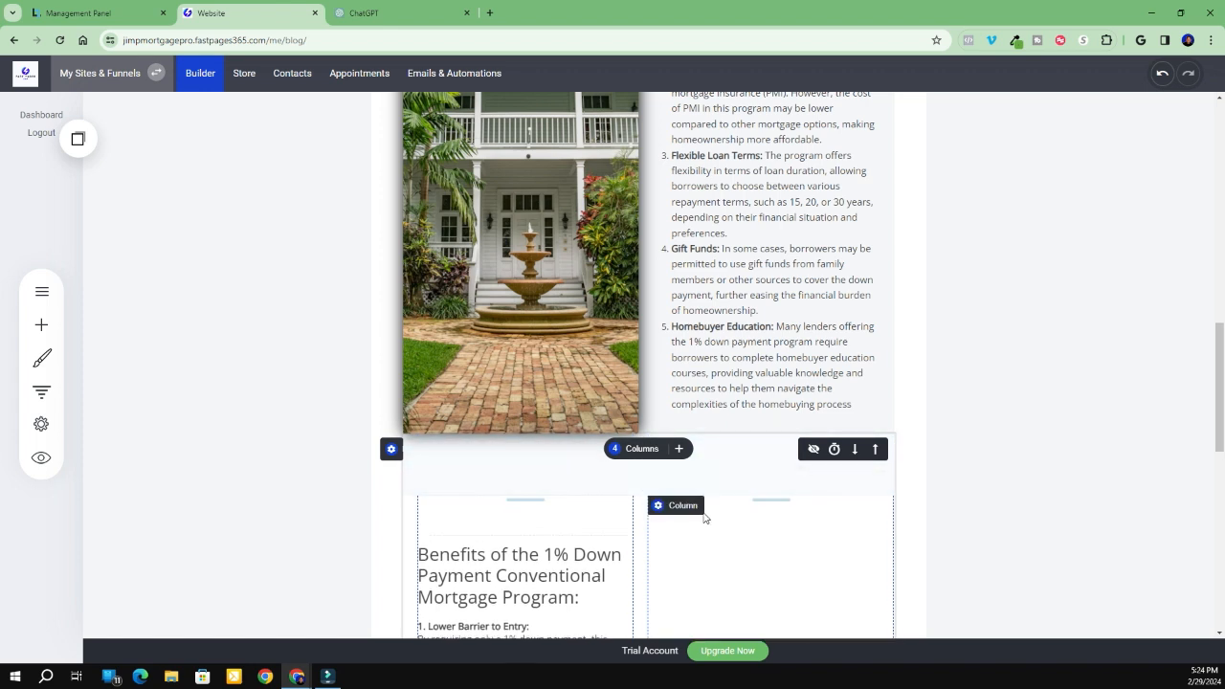
# Open the shadow type choices in the pool photo column's settings
pyautogui.click(693, 506)
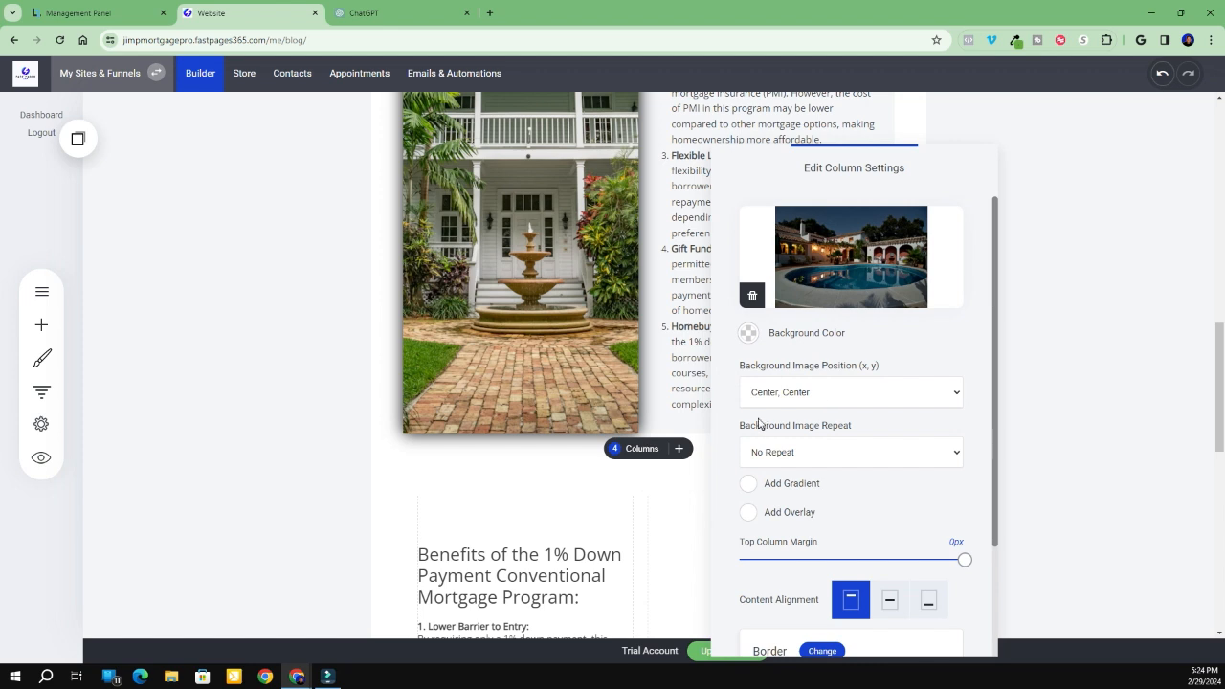
pyautogui.click(813, 490)
pyautogui.scroll(-3, 837, 517)
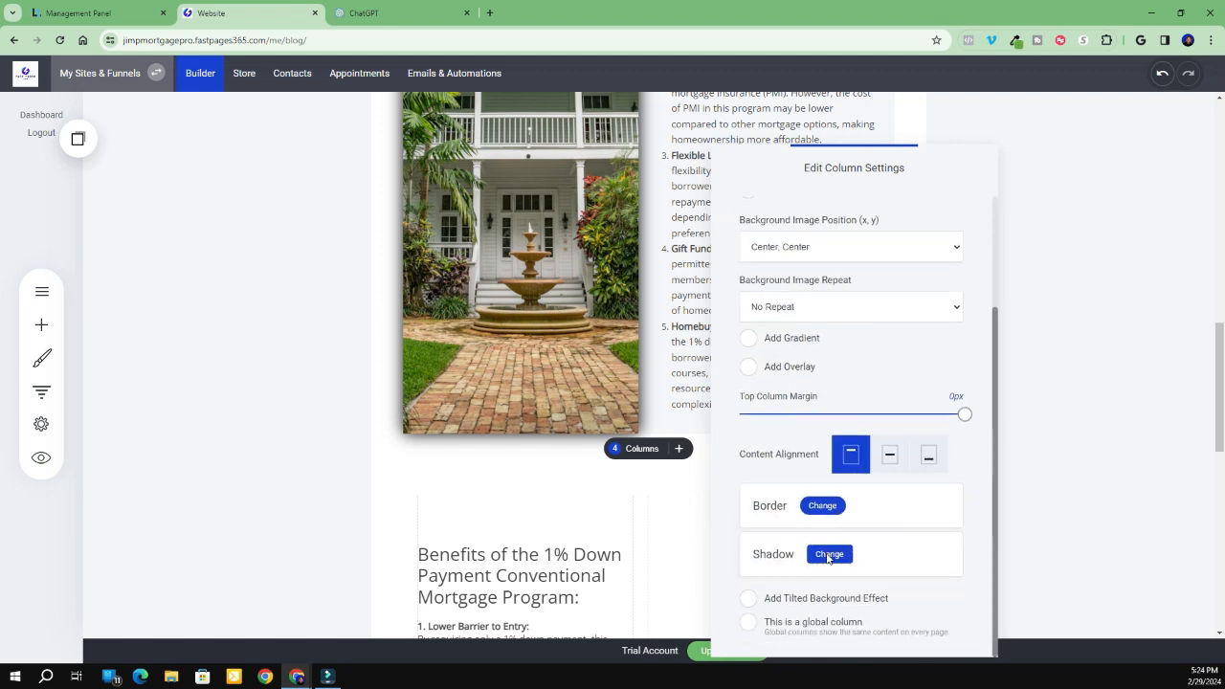
pyautogui.click(829, 556)
pyautogui.click(574, 197)
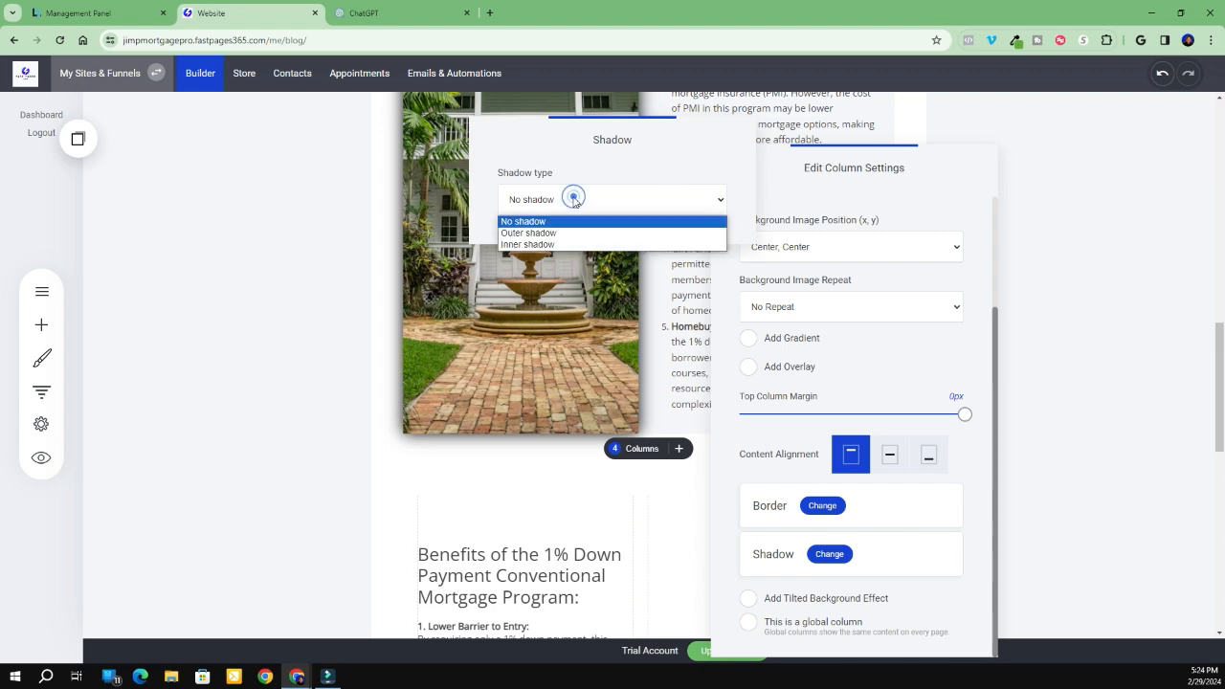
# Give the column holding the night-time pool photo a black outer shadow
pyautogui.click(529, 233)
pyautogui.click(508, 235)
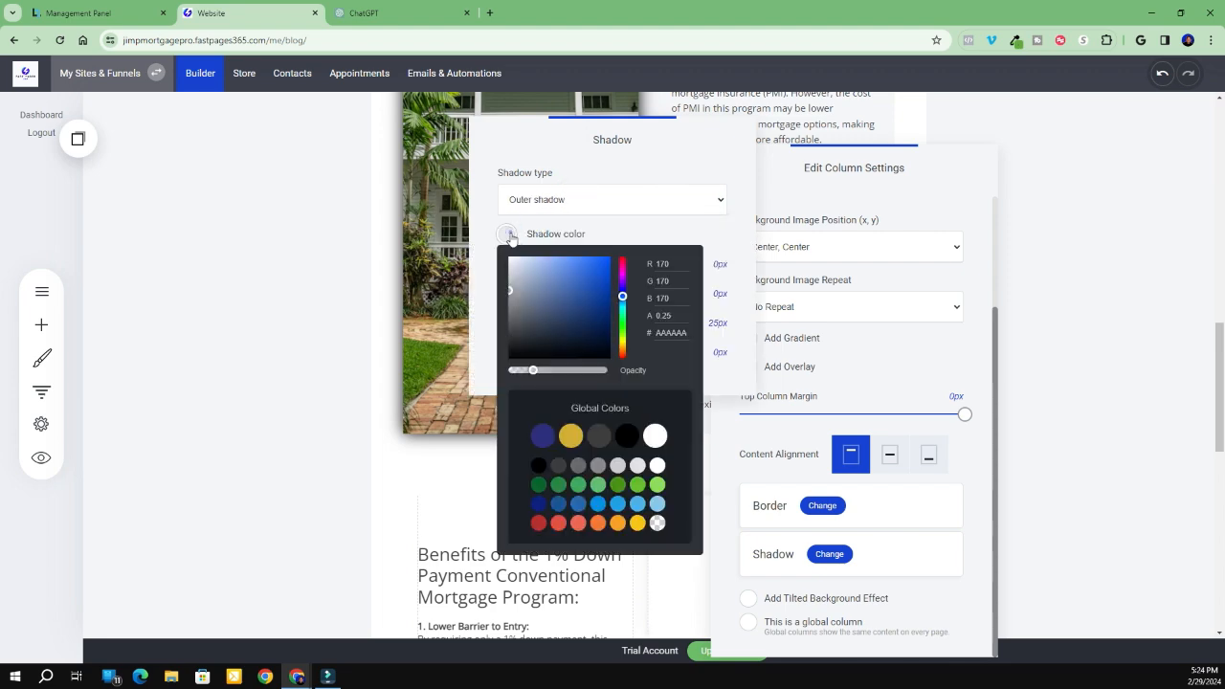
pyautogui.click(627, 437)
pyautogui.click(1127, 432)
pyautogui.click(1121, 426)
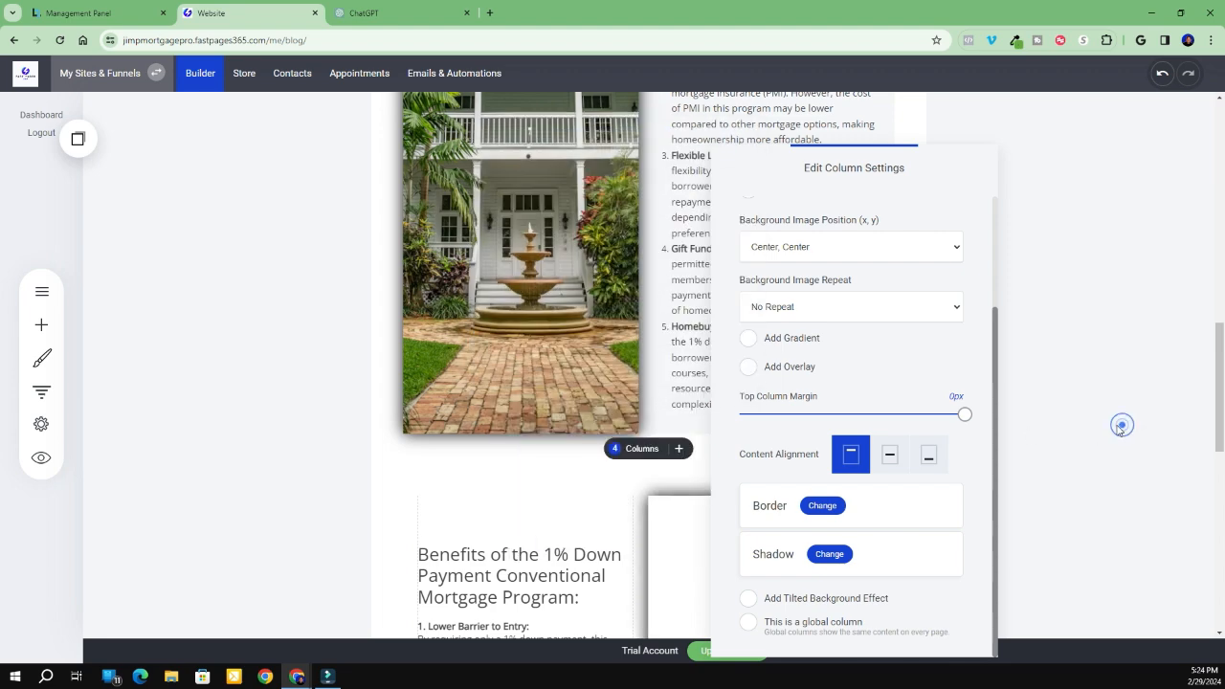
pyautogui.click(1115, 428)
# Remove the shadow from the column with the pool photo in the Benefits section
pyautogui.scroll(-2, 846, 528)
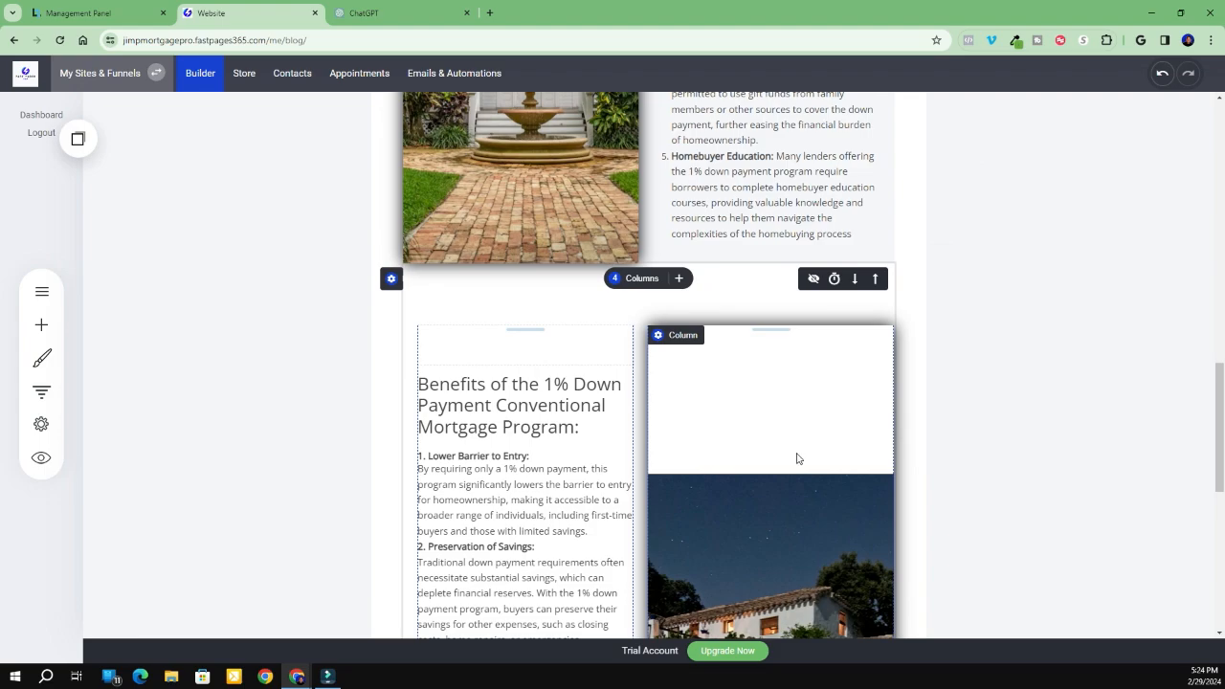
pyautogui.scroll(-6, 802, 452)
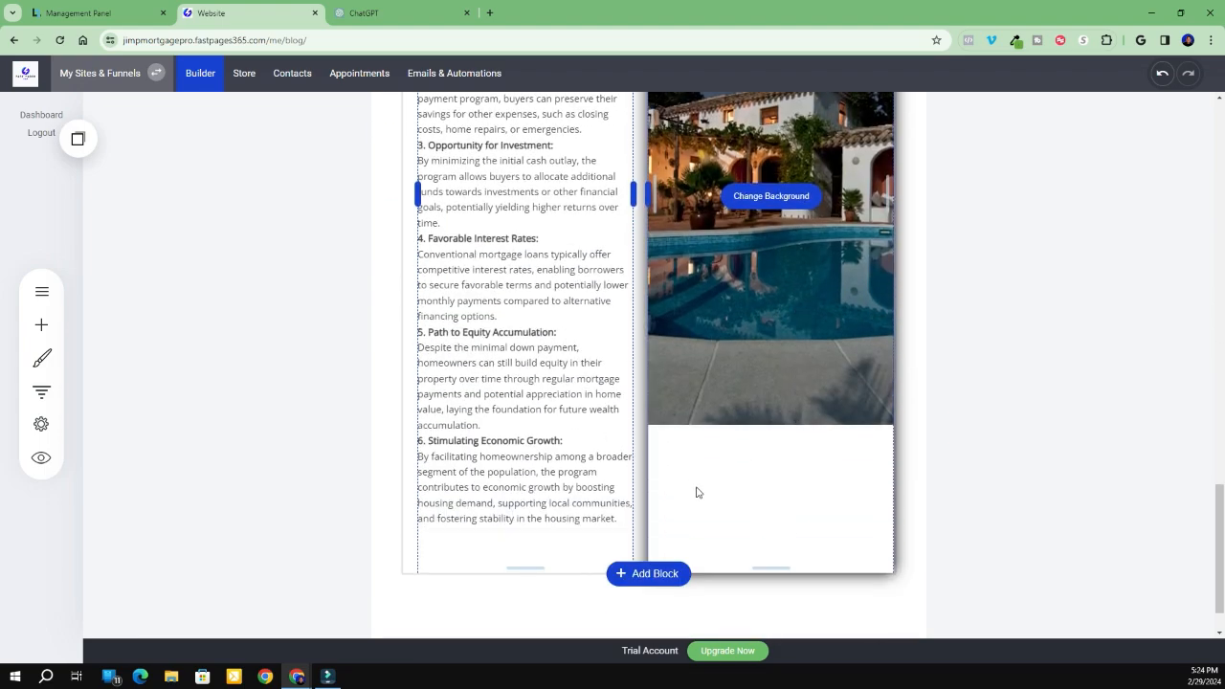
pyautogui.scroll(15, 744, 490)
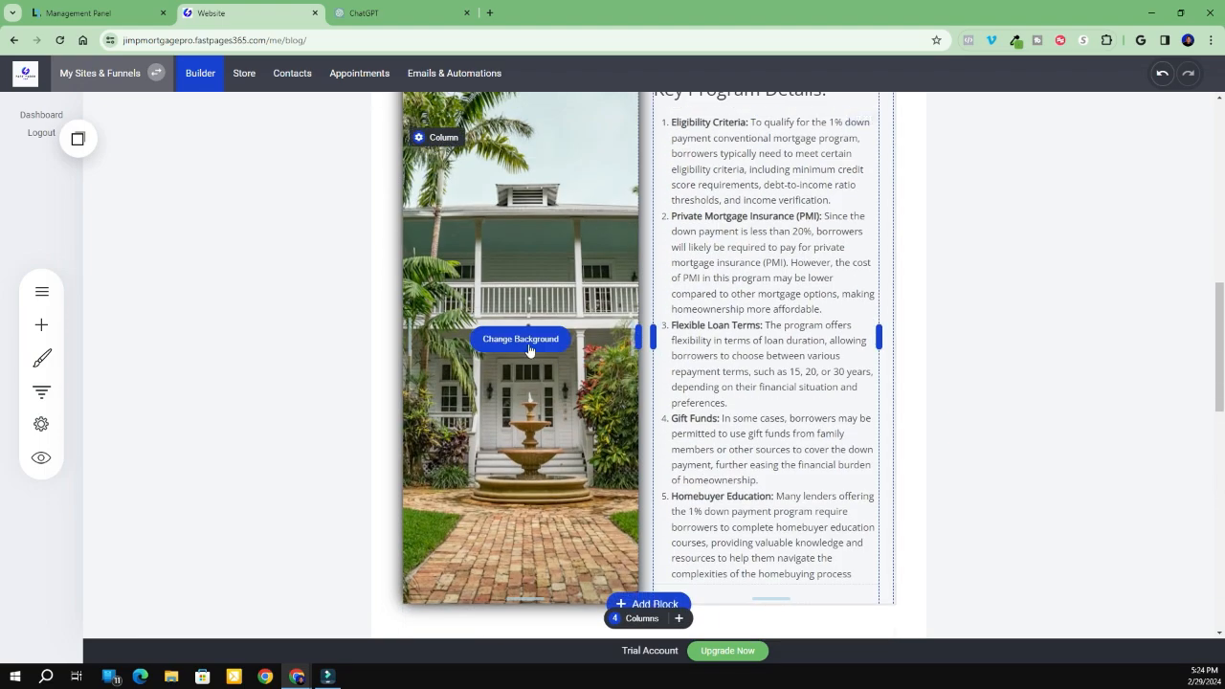
pyautogui.scroll(-10, 528, 353)
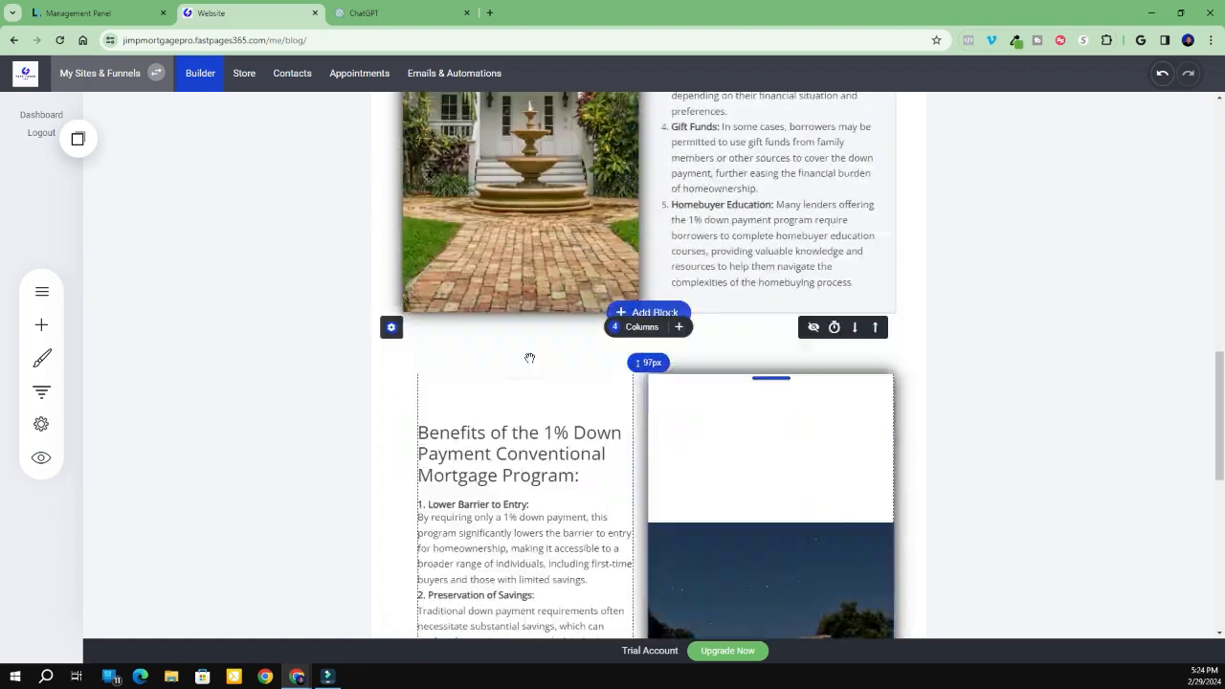
pyautogui.scroll(-4, 799, 441)
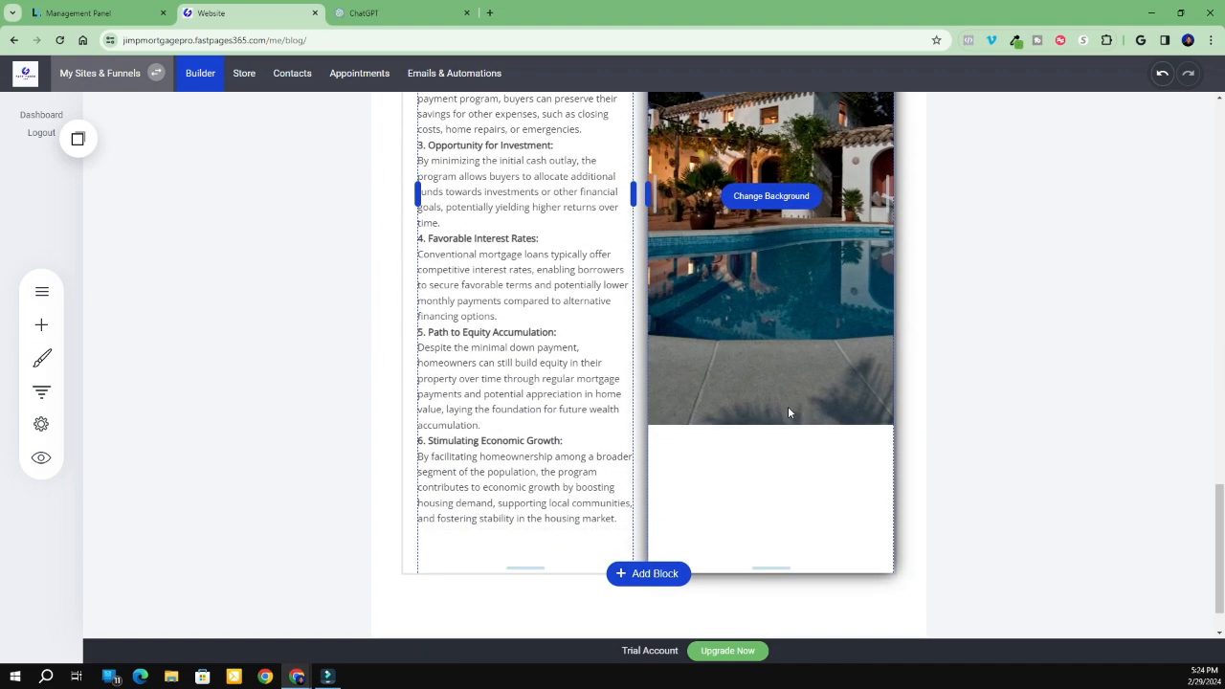
pyautogui.scroll(4, 788, 412)
pyautogui.click(661, 172)
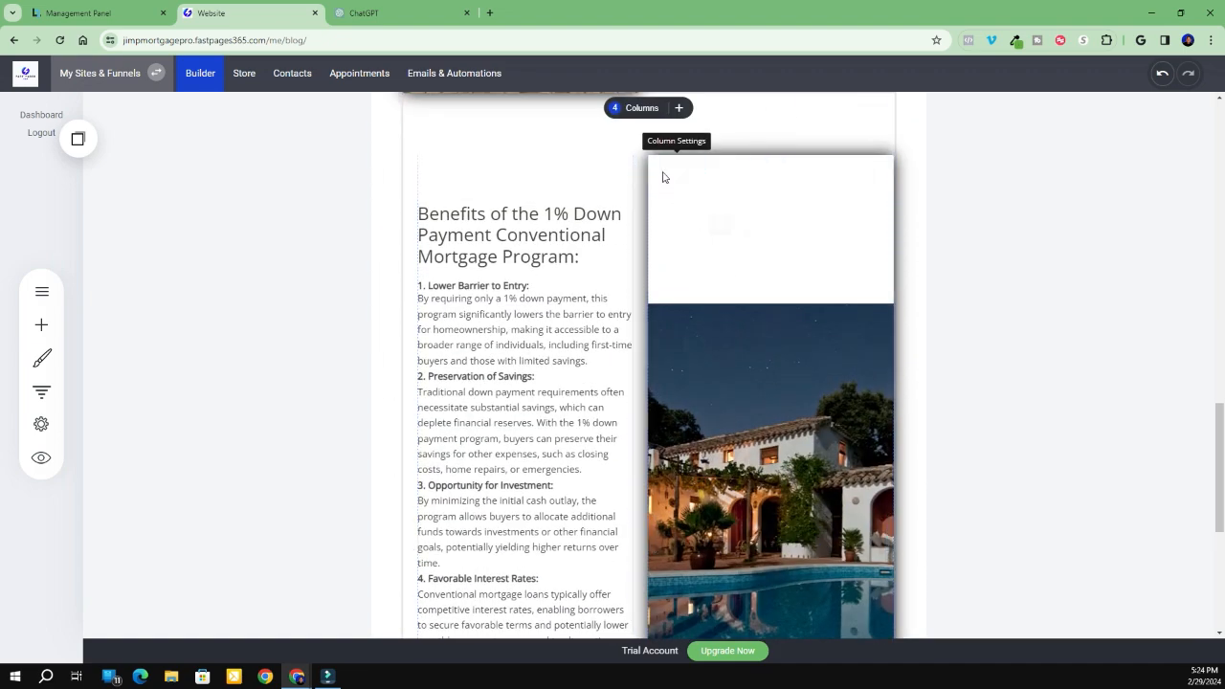
pyautogui.scroll(-3, 748, 486)
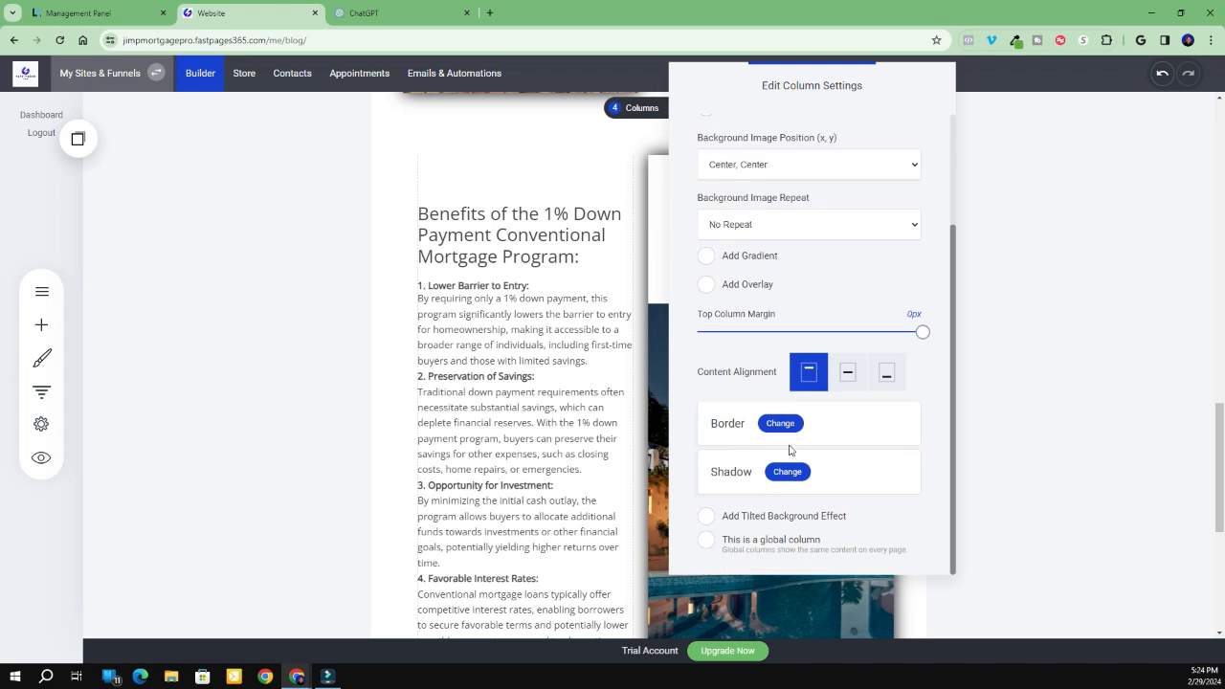
pyautogui.click(787, 473)
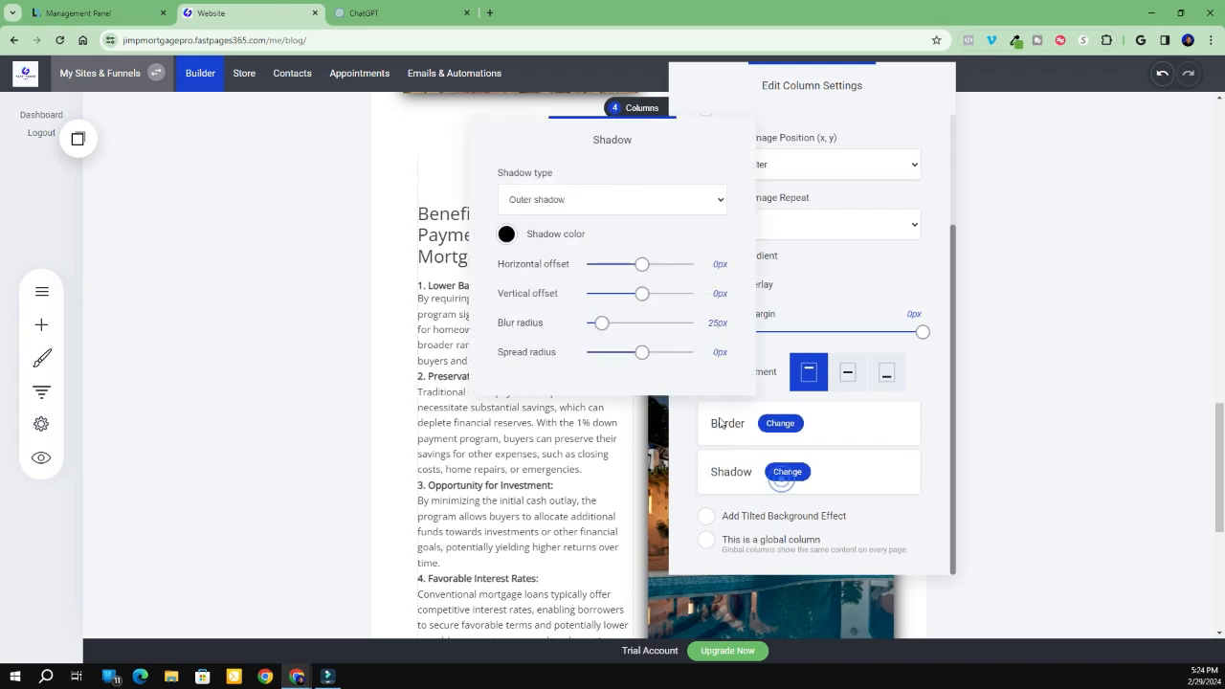
pyautogui.click(508, 235)
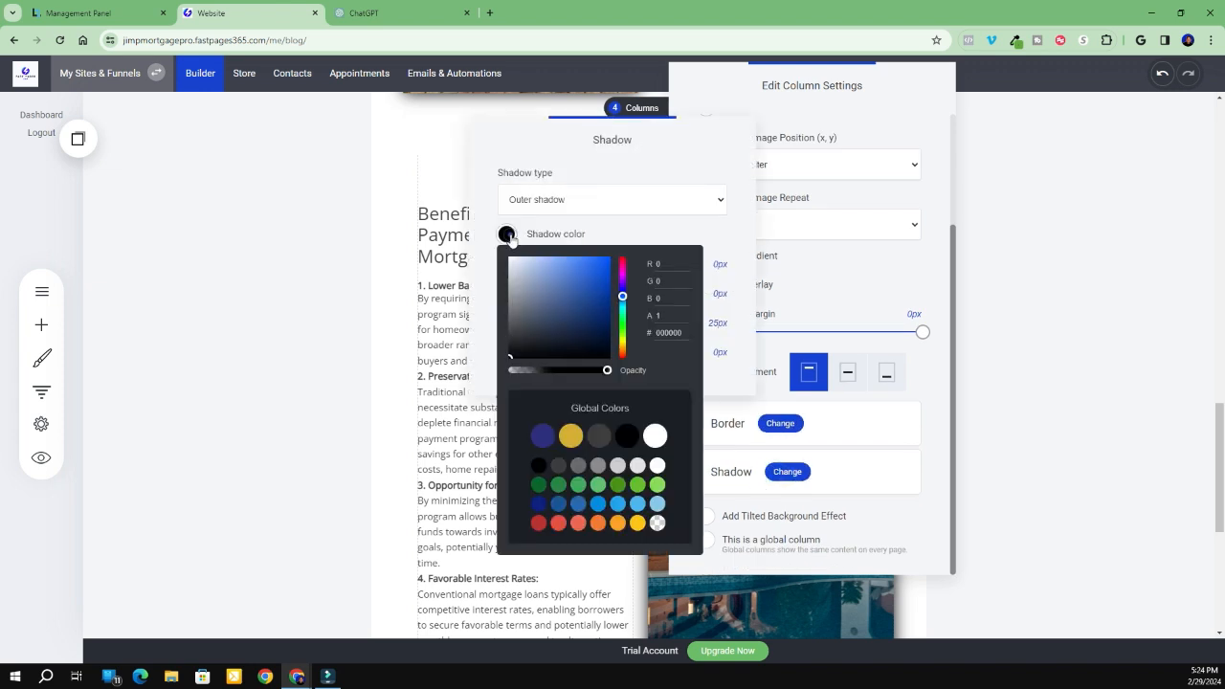
pyautogui.click(1053, 469)
pyautogui.click(1102, 400)
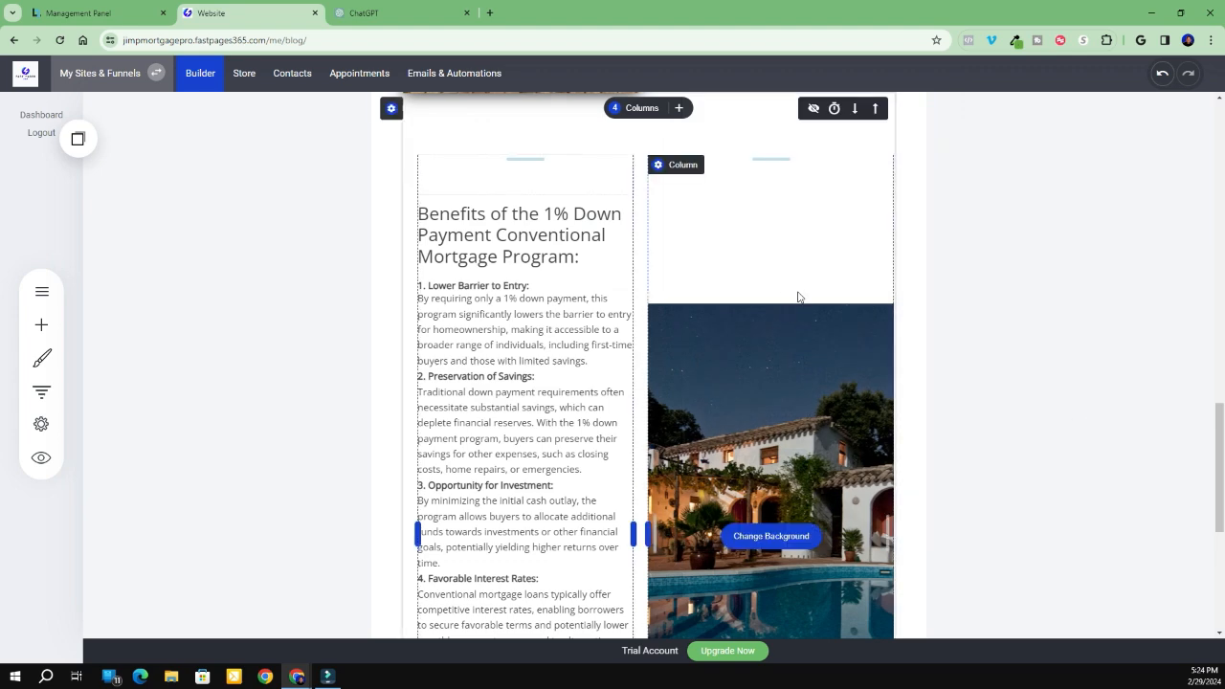
# Tighten the empty space above and below the columns of the Benefits section
pyautogui.scroll(2, 799, 298)
pyautogui.moveTo(782, 328); pyautogui.dragTo(776, 264)
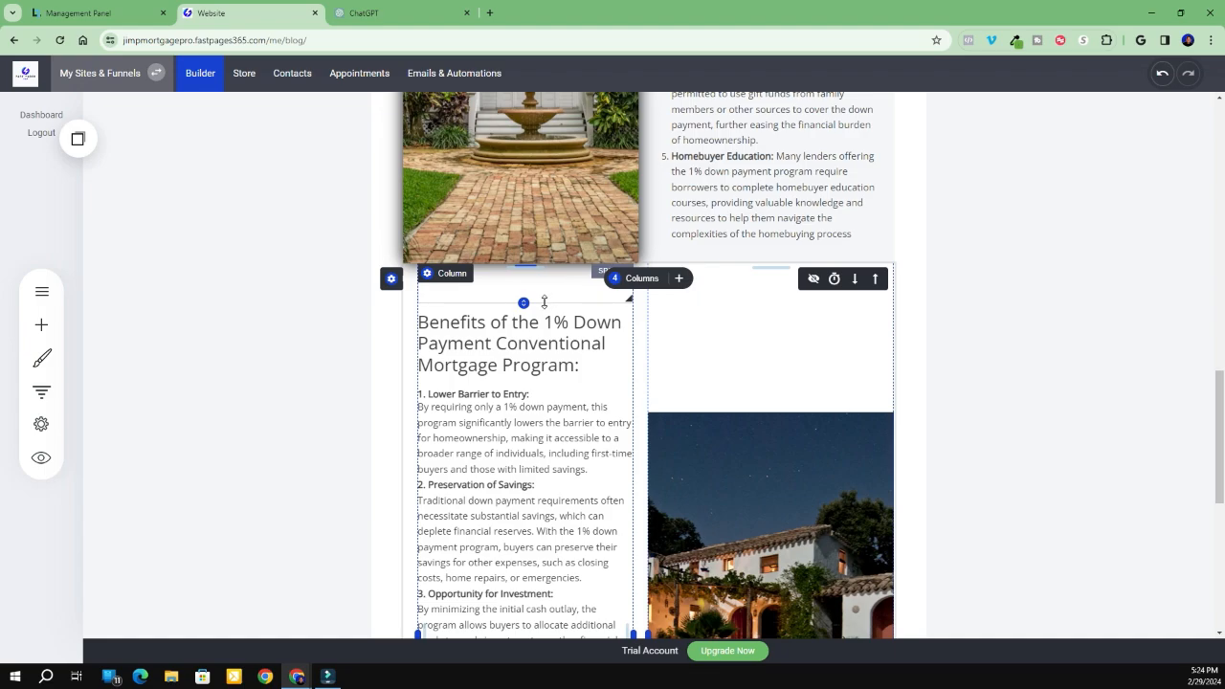
pyautogui.scroll(-5, 544, 301)
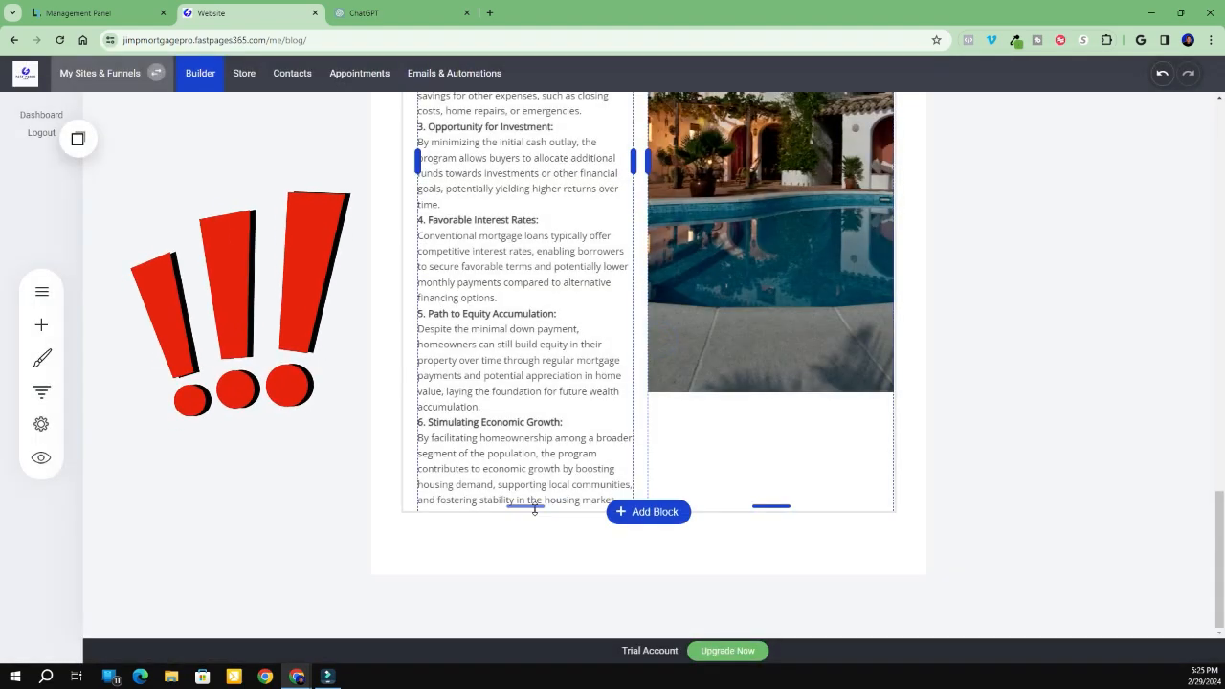
# Collapse the Benefits section into 1 column and shorten the spacer above its heading
pyautogui.scroll(5, 842, 333)
pyautogui.scroll(5, 1013, 339)
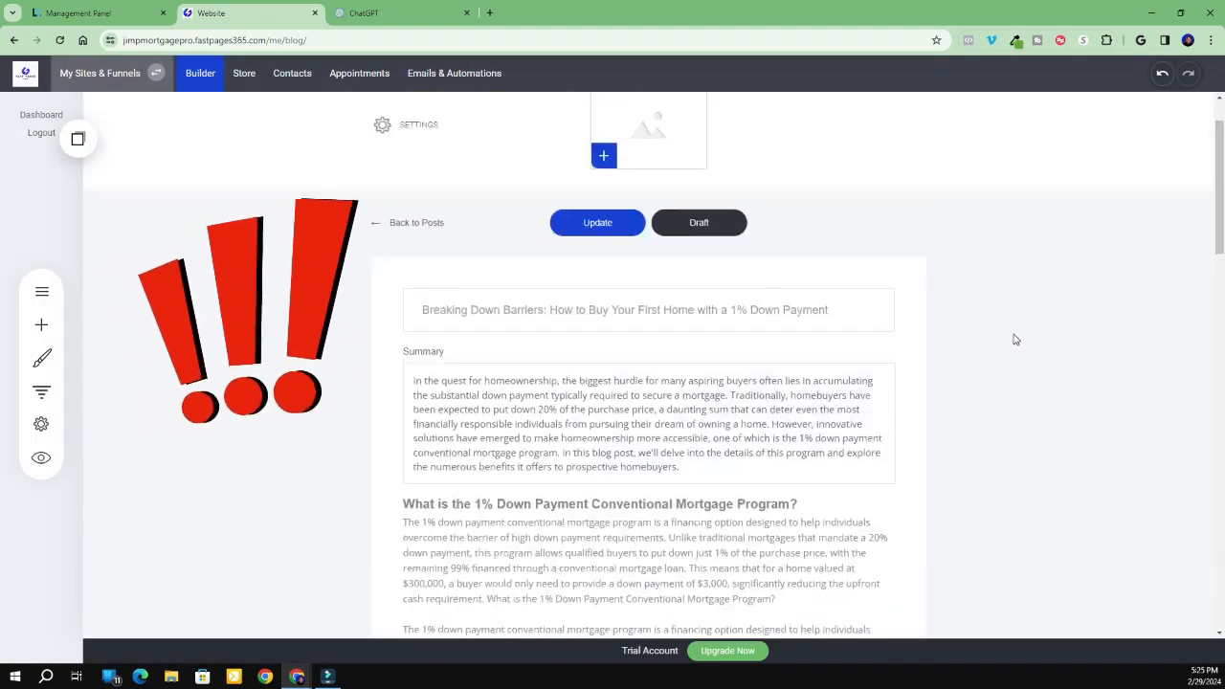
pyautogui.scroll(-20, 1016, 339)
pyautogui.scroll(6, 1013, 339)
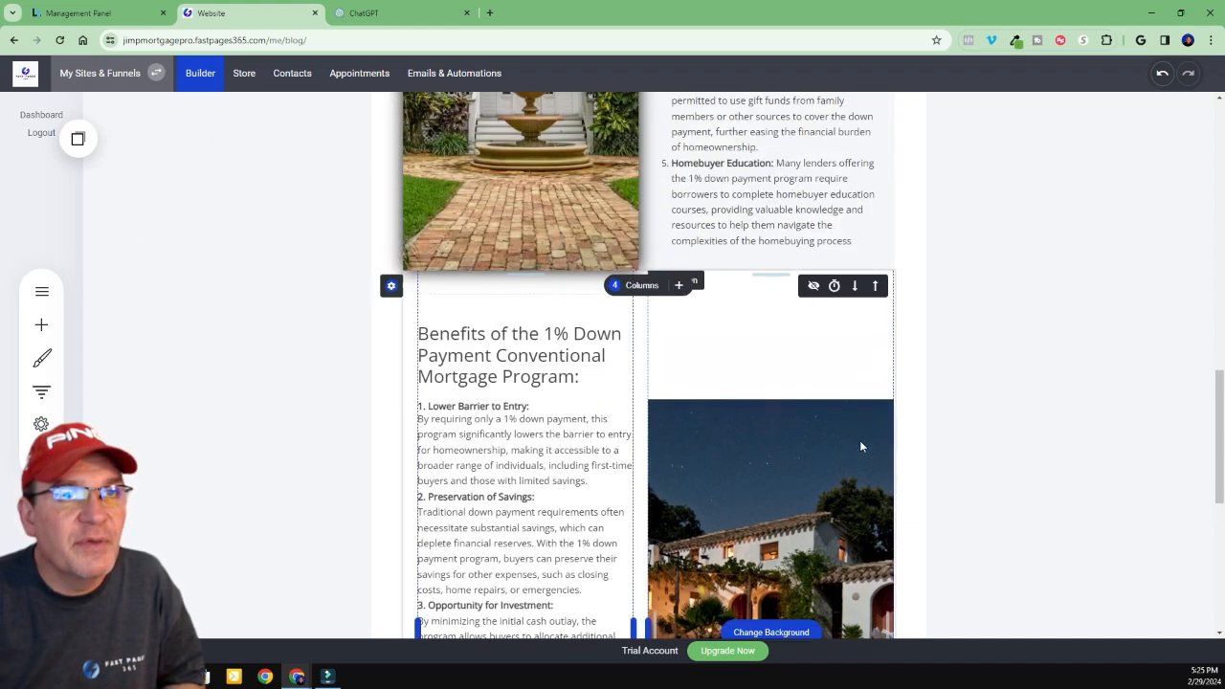
pyautogui.scroll(10, 871, 438)
pyautogui.scroll(-5, 886, 430)
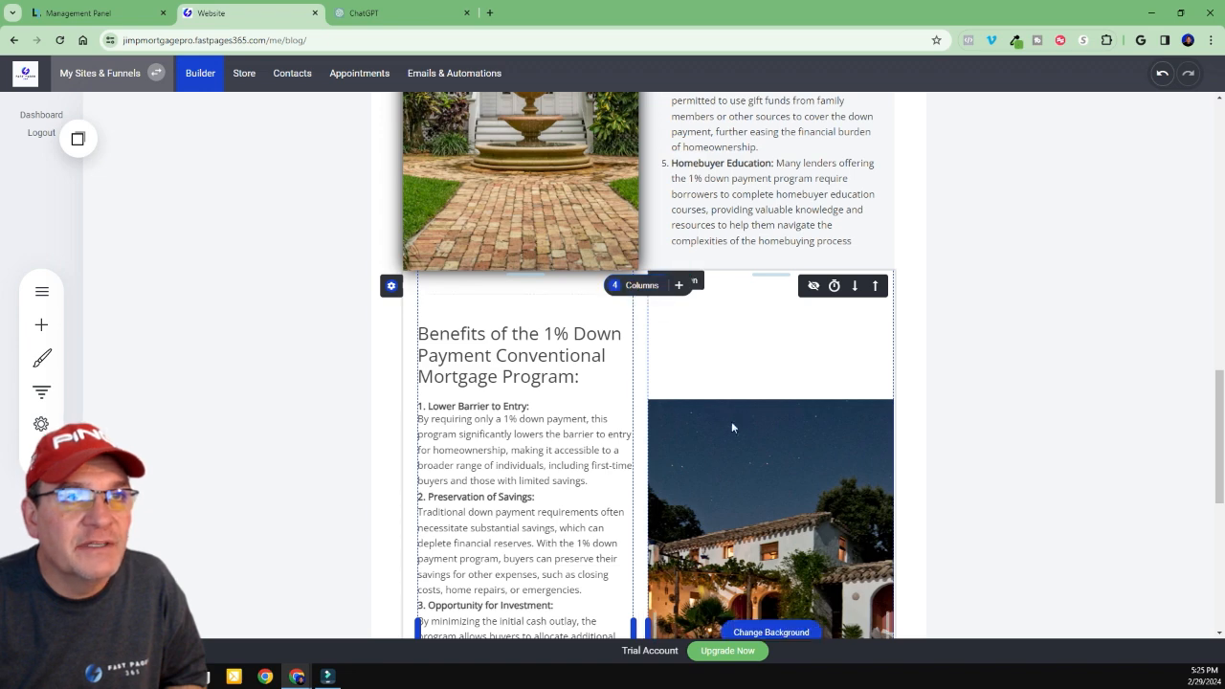
pyautogui.click(618, 287)
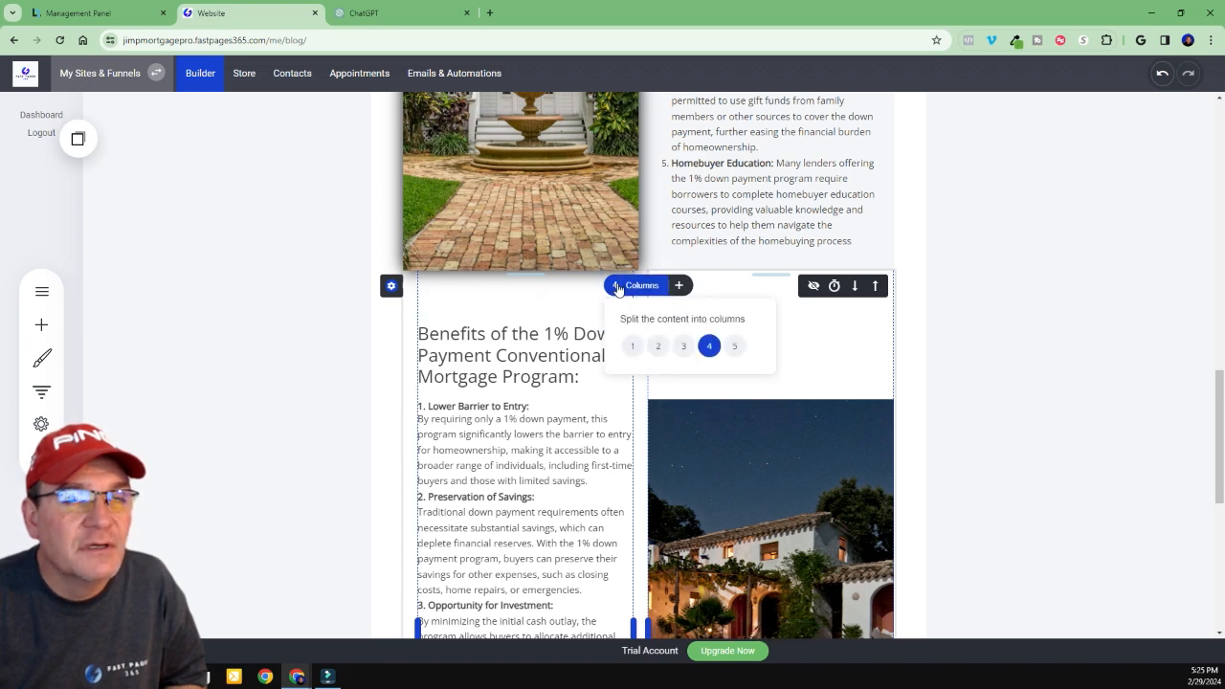
pyautogui.click(633, 346)
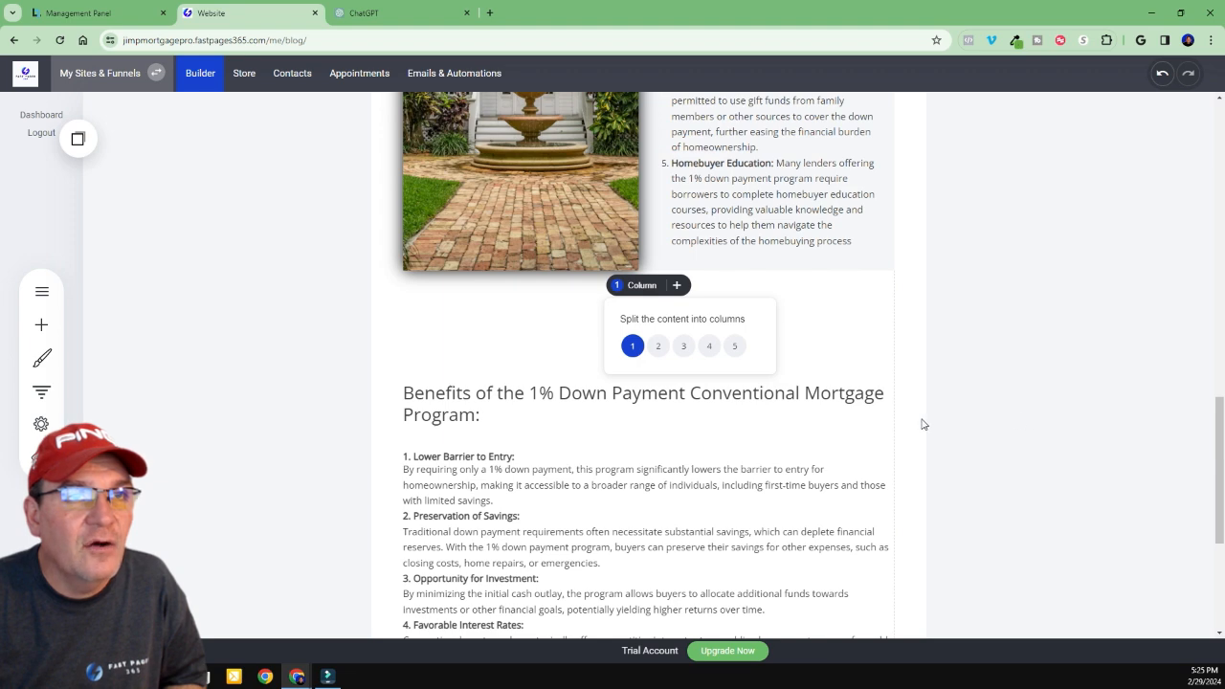
pyautogui.scroll(-3, 613, 498)
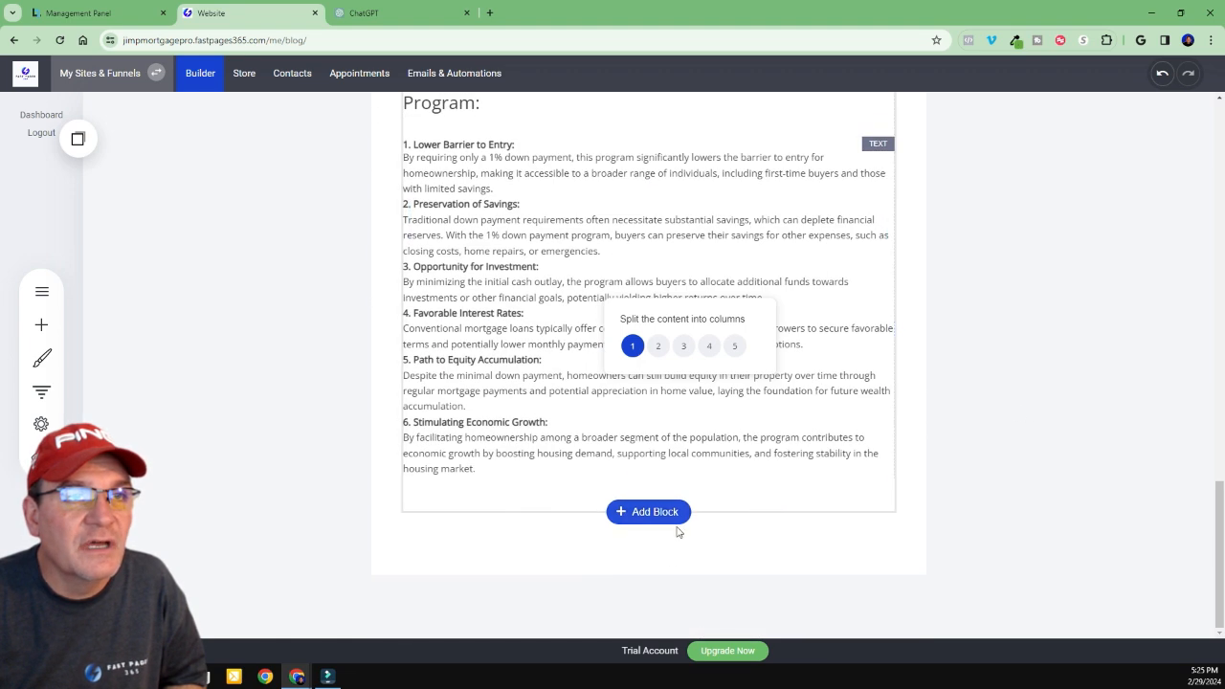
pyautogui.scroll(2, 1114, 342)
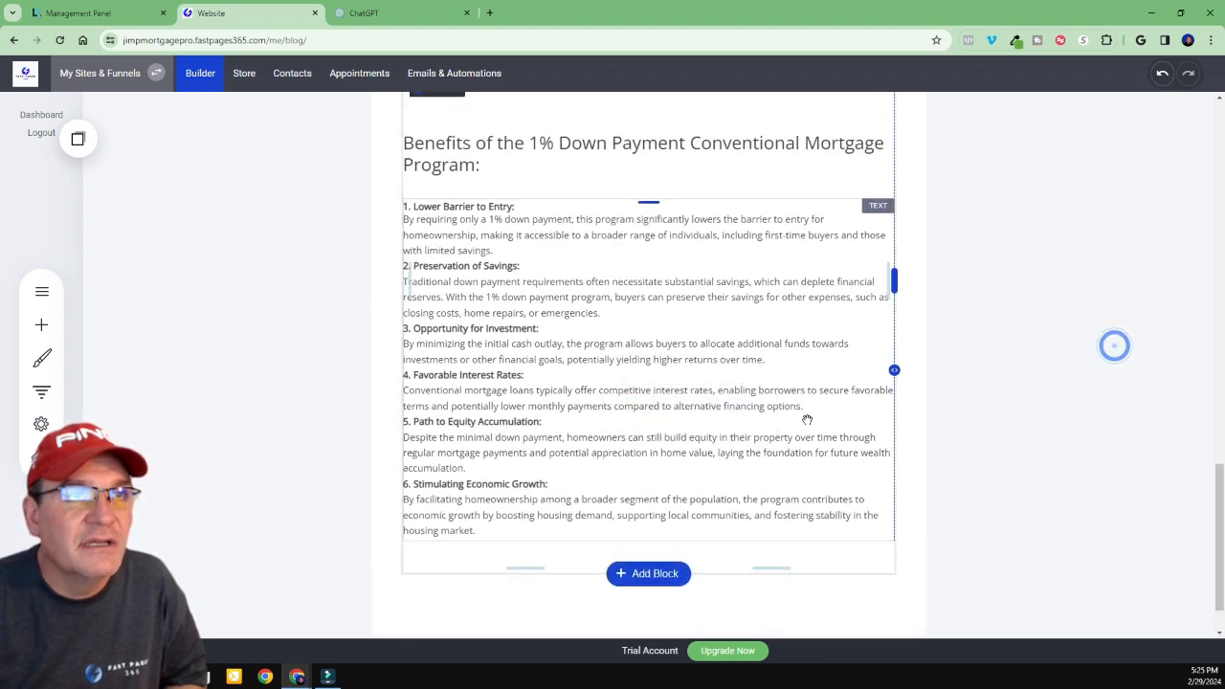
pyautogui.moveTo(650, 298); pyautogui.dragTo(656, 183)
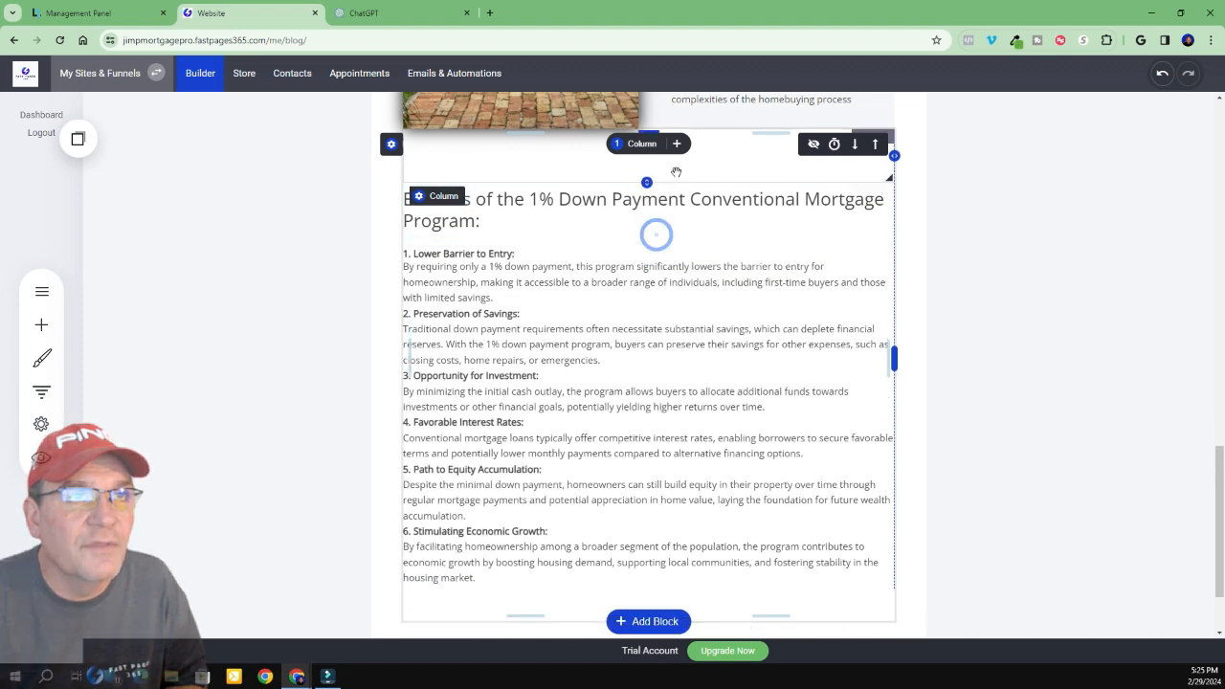
# Review the blog post's layout from the introduction down to the end of the Benefits section
pyautogui.scroll(4, 1018, 397)
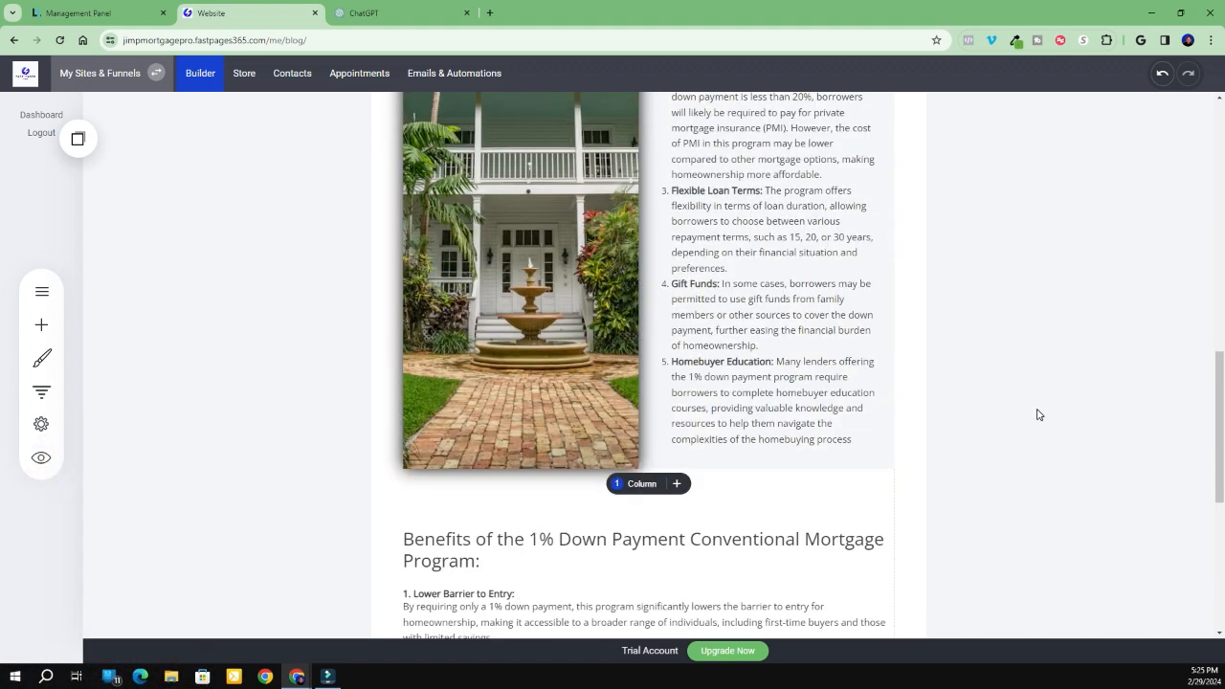
pyautogui.scroll(-2, 1039, 414)
pyautogui.scroll(4, 1037, 415)
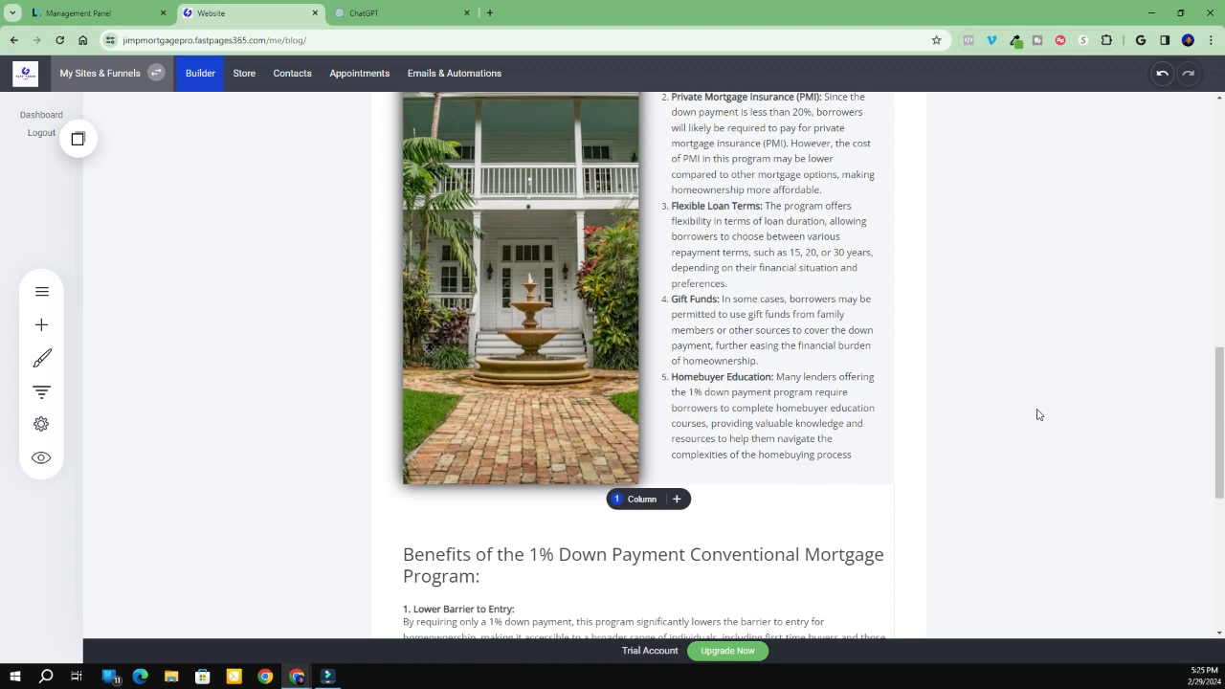
pyautogui.scroll(-2, 913, 384)
pyautogui.scroll(-4, 913, 384)
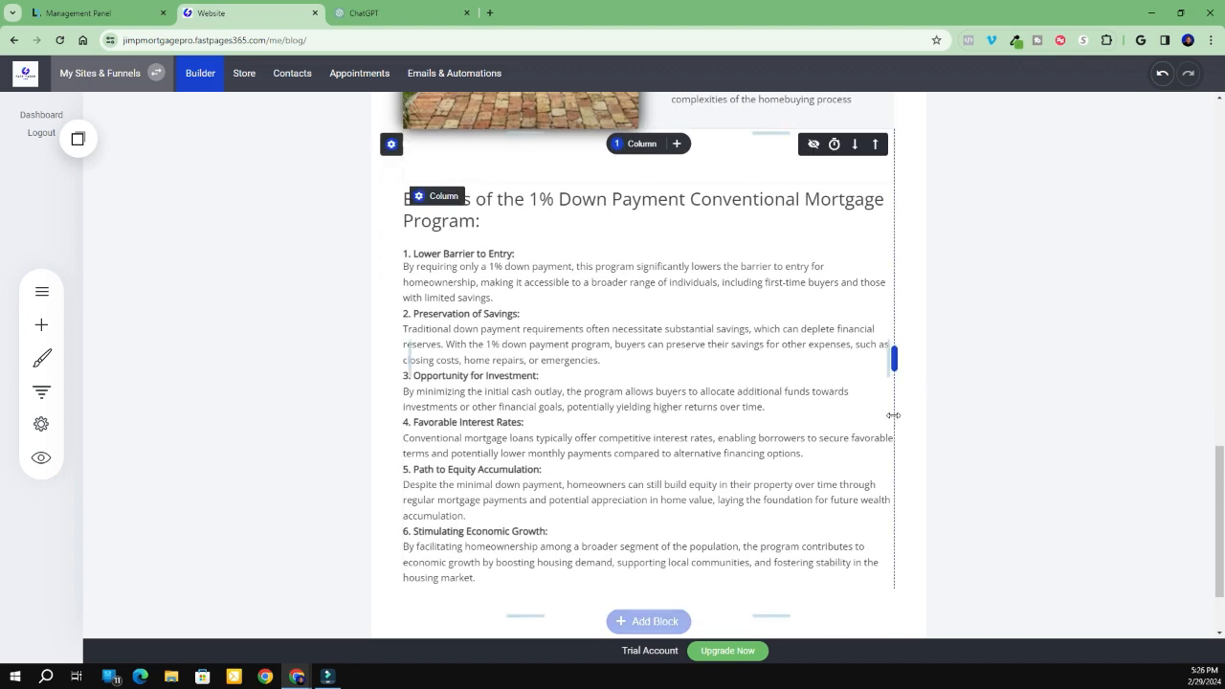
pyautogui.scroll(15, 607, 331)
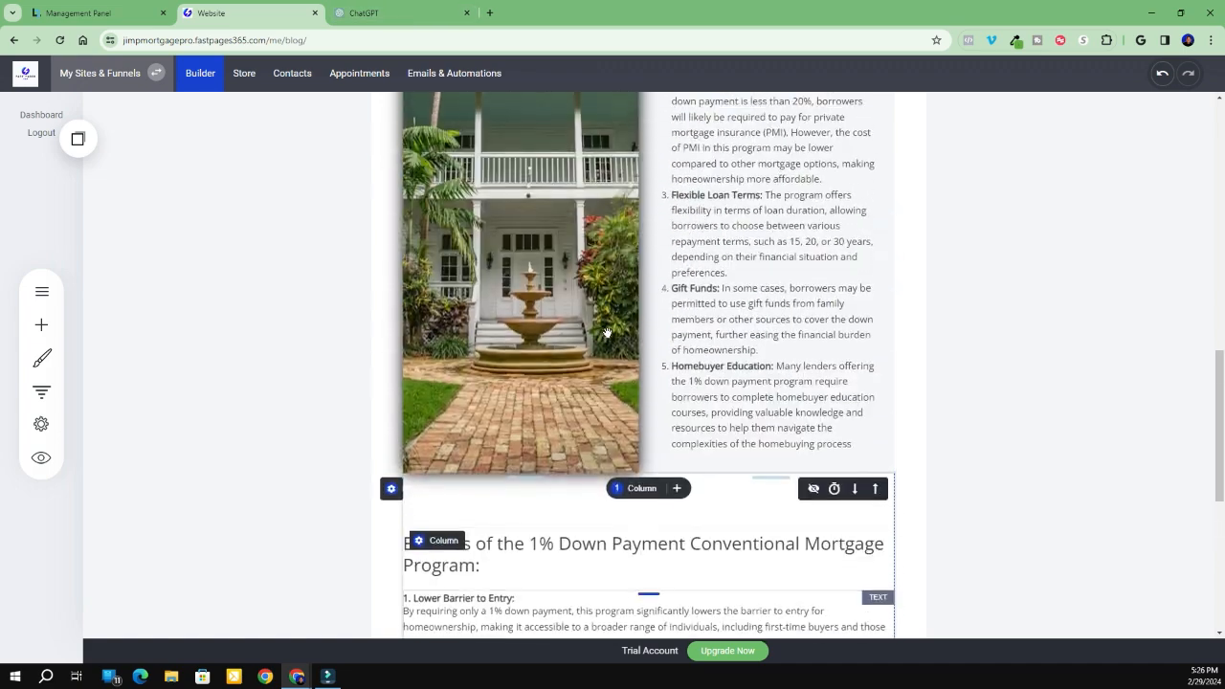
pyautogui.scroll(-15, 607, 332)
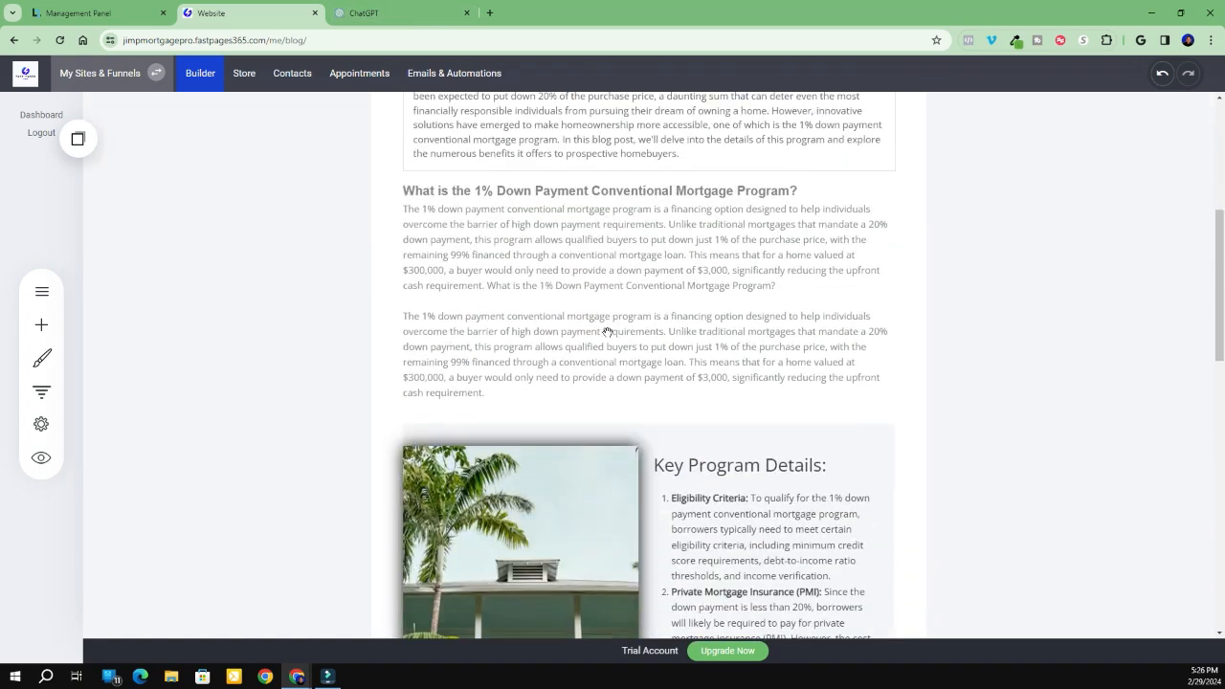
pyautogui.scroll(-2, 614, 349)
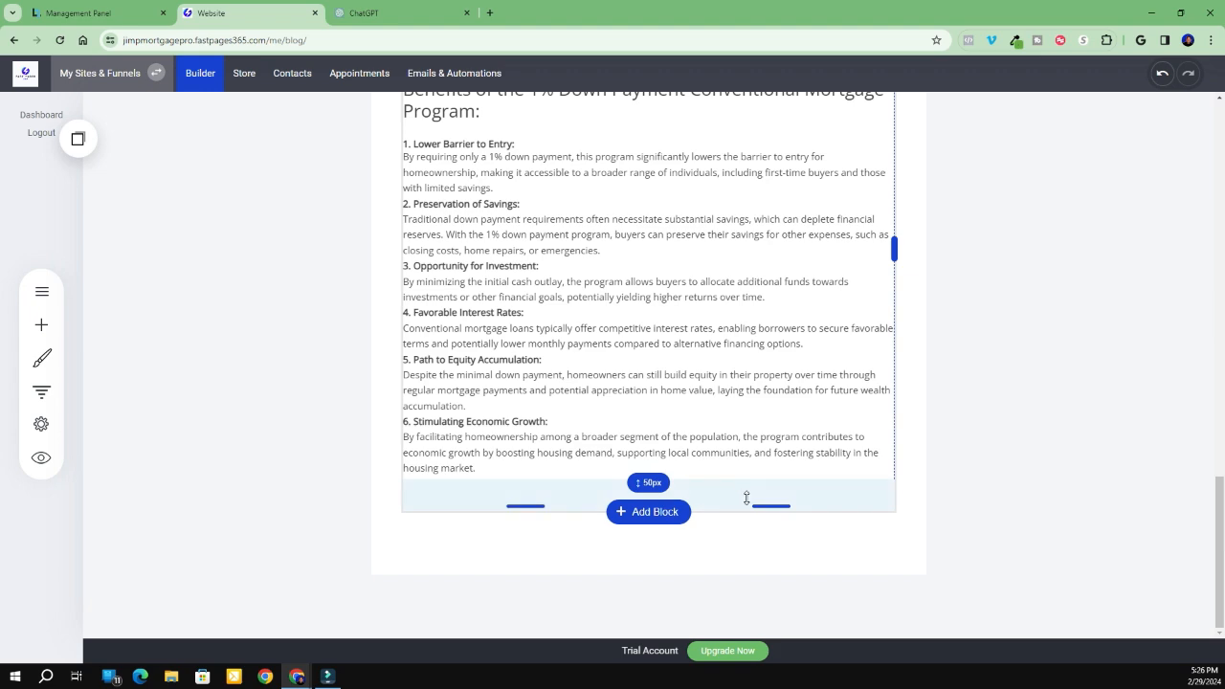
pyautogui.scroll(2, 758, 429)
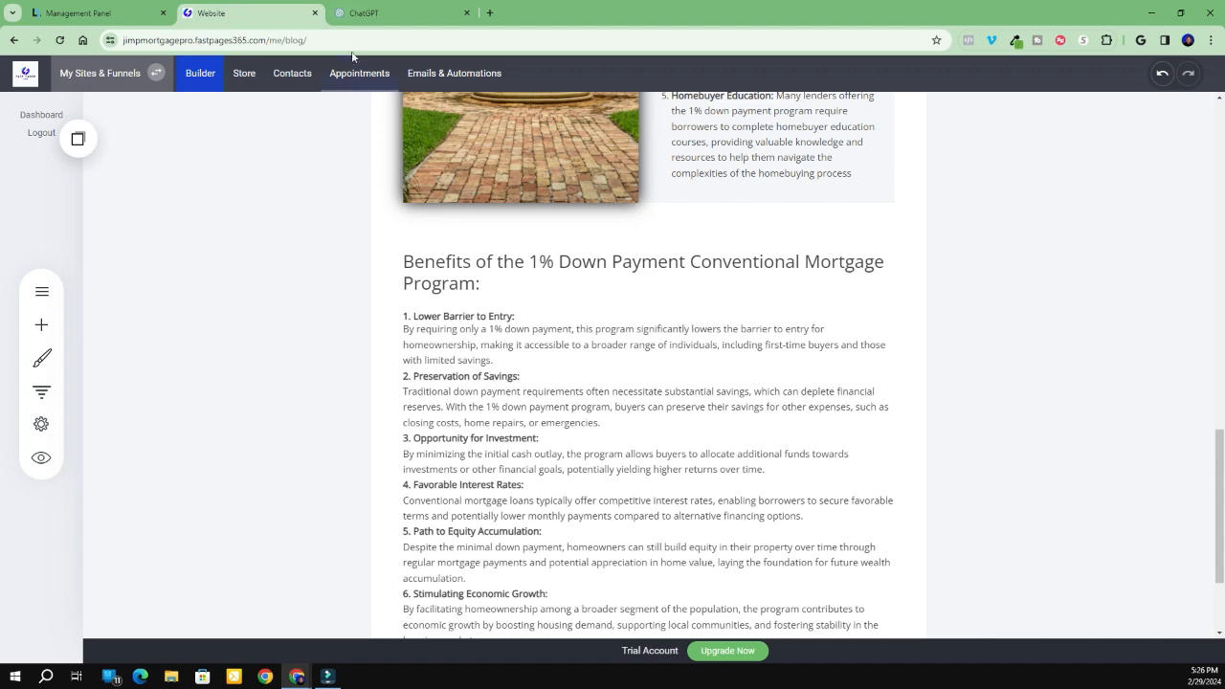
# Switch to ChatGPT and copy the paragraph under the "Conclusion:" heading
pyautogui.click(368, 13)
pyautogui.scroll(-5, 341, 462)
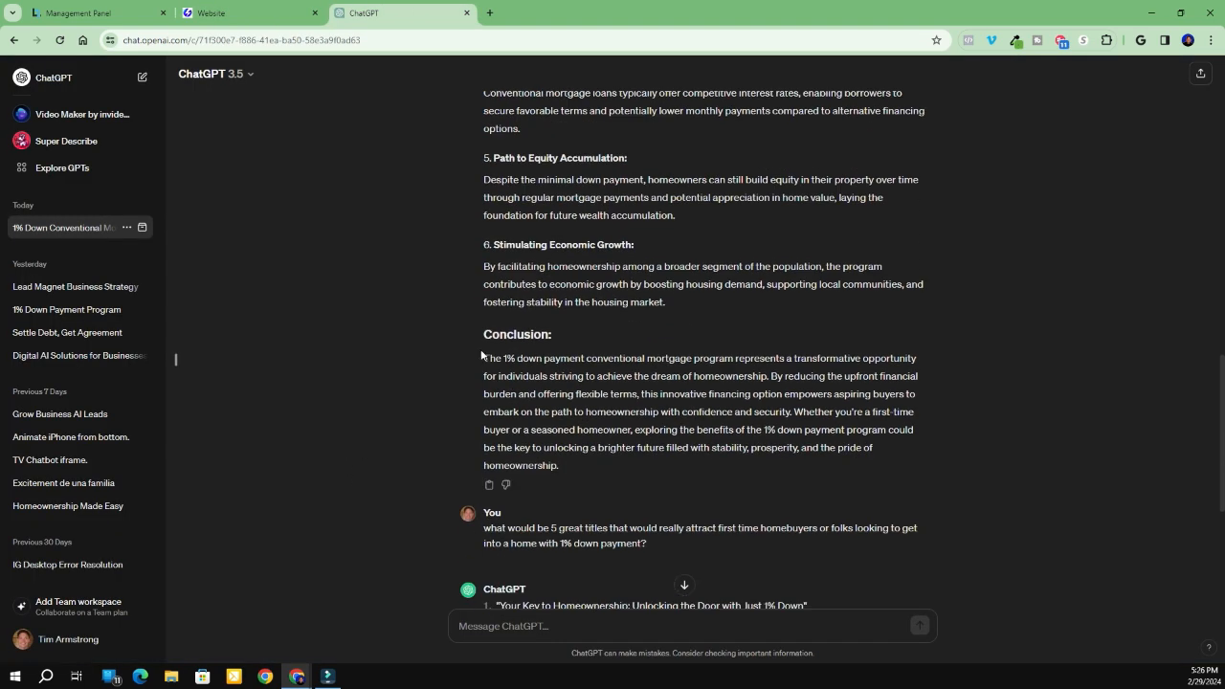
pyautogui.moveTo(484, 356); pyautogui.dragTo(571, 467)
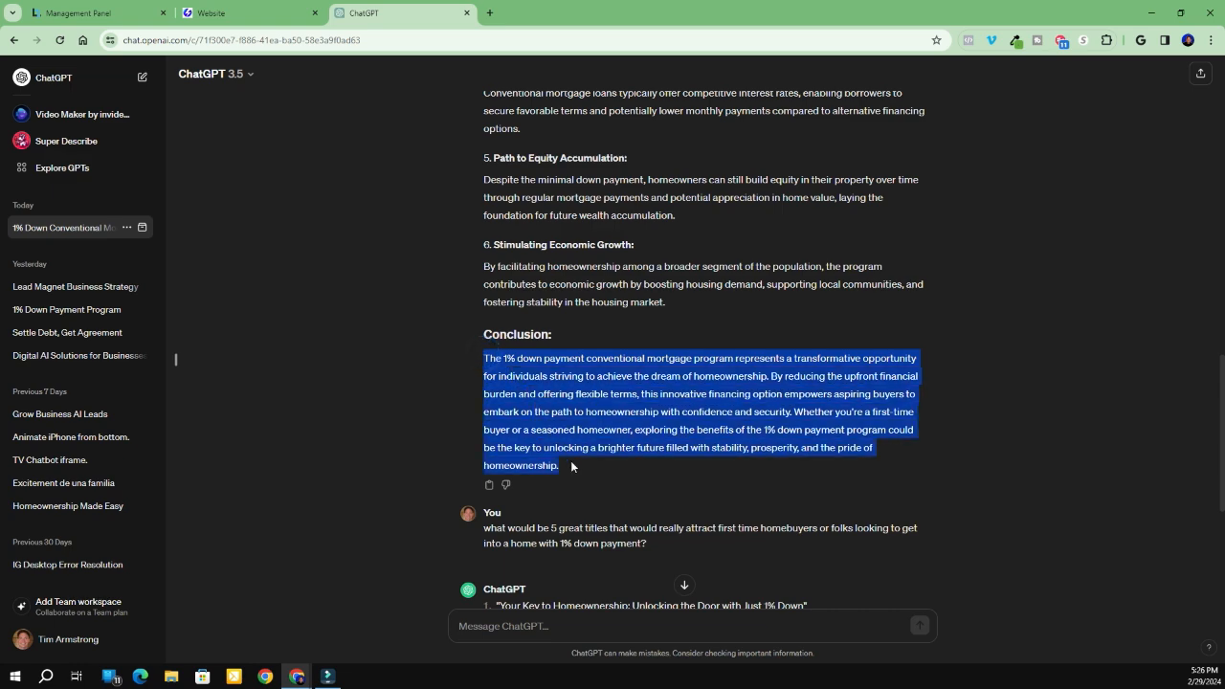
pyautogui.rightClick(610, 413)
pyautogui.click(643, 425)
# Switch back to the website builder and browse the block templates available for insertion below the Benefits section
pyautogui.click(219, 18)
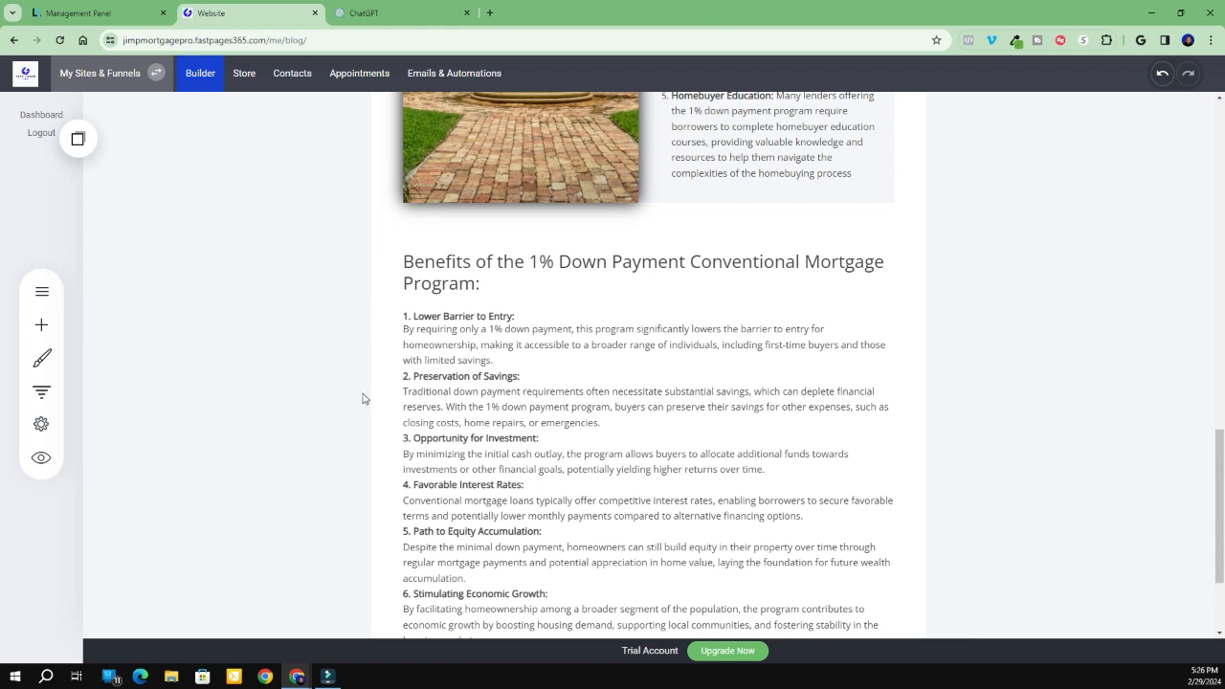
pyautogui.scroll(-3, 362, 399)
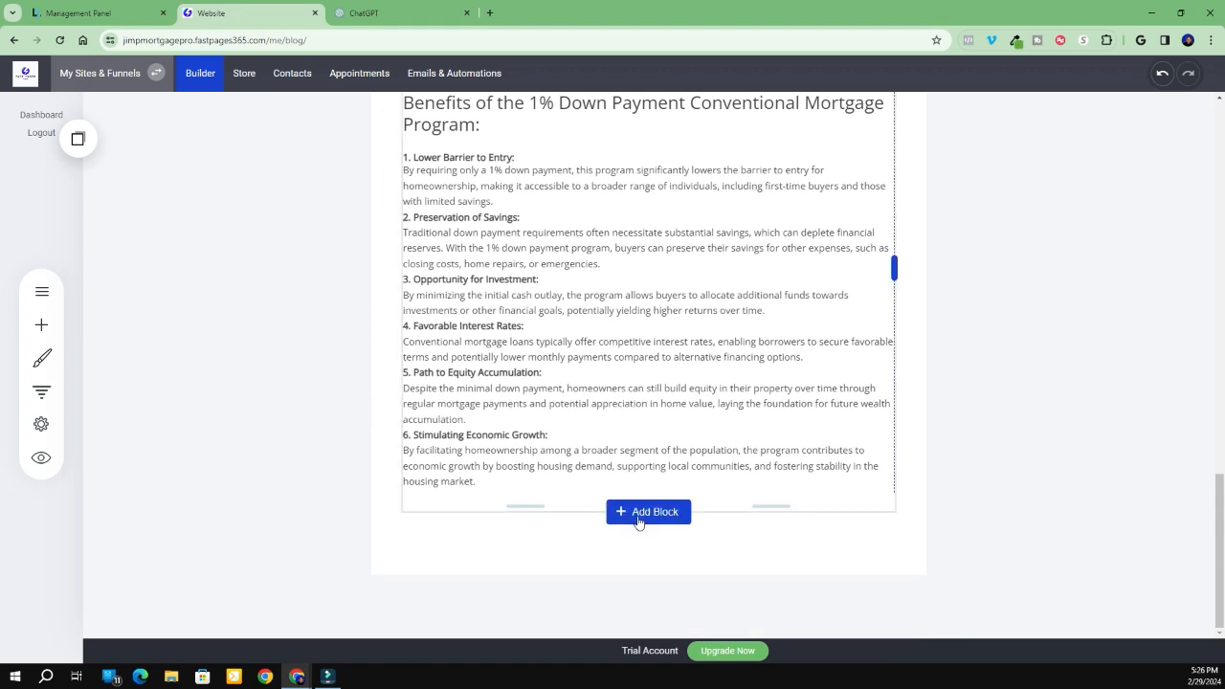
pyautogui.click(649, 512)
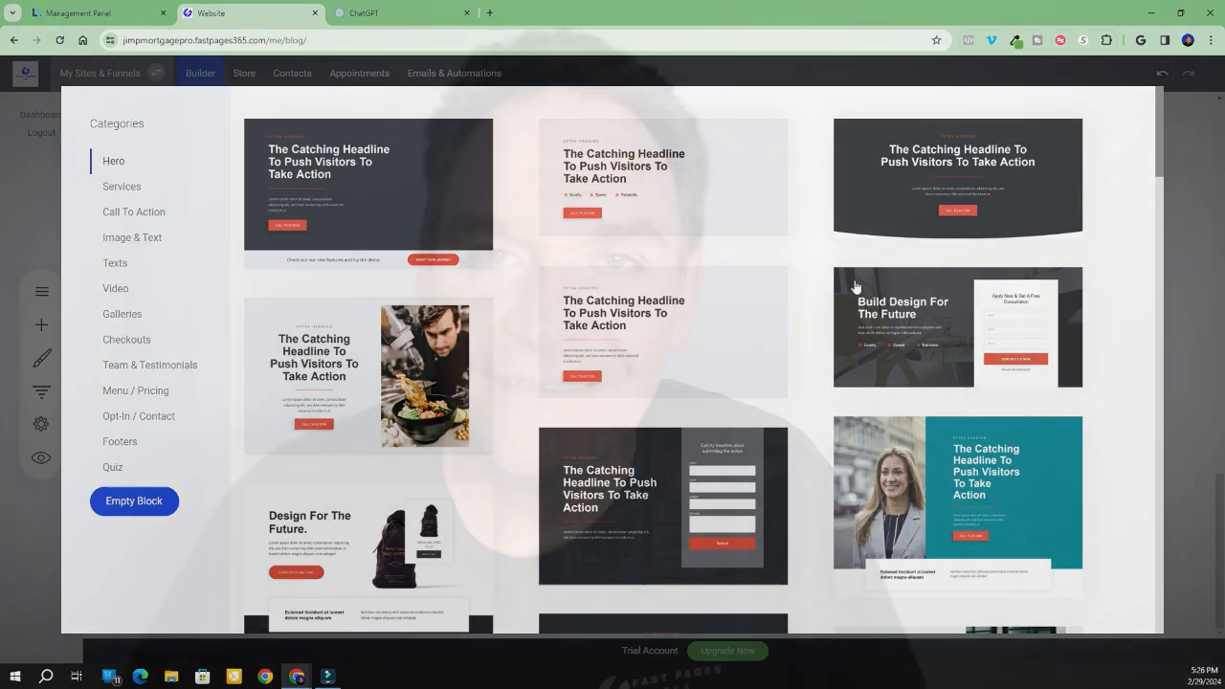
pyautogui.scroll(-5, 853, 281)
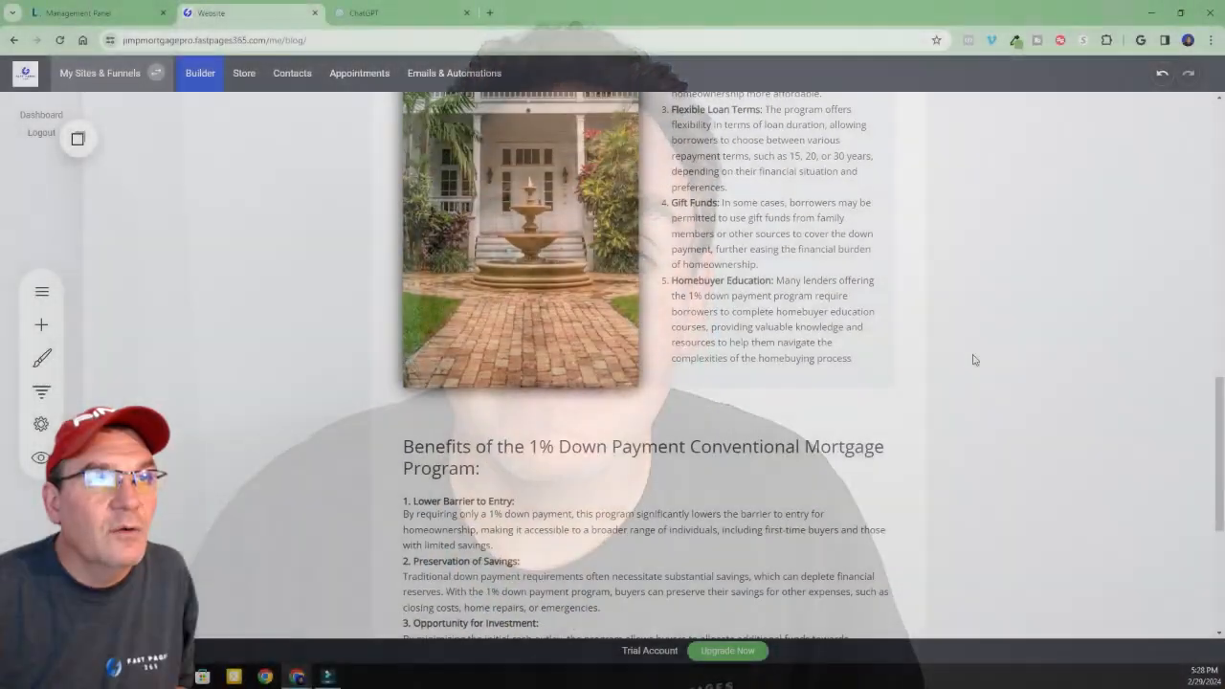
# Copy the "What is the 1% Down Payment Conventional Mortgage Program?" block and place the copied container below the Benefits section
pyautogui.scroll(5, 970, 357)
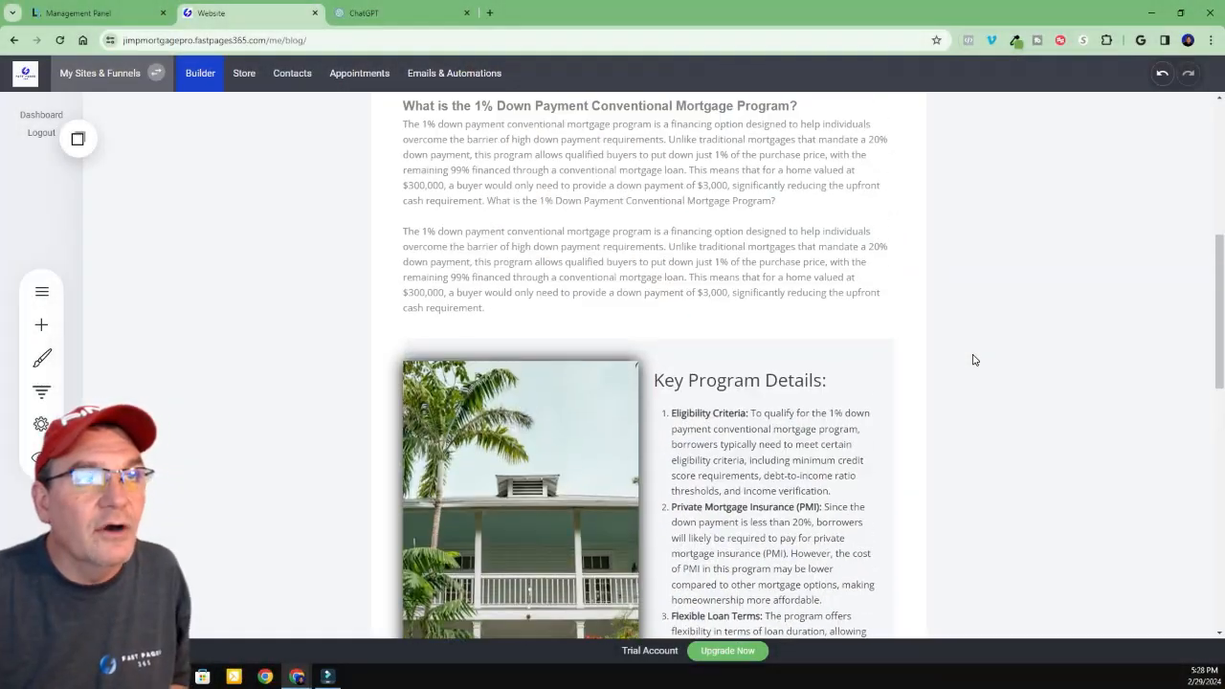
pyautogui.scroll(2, 754, 322)
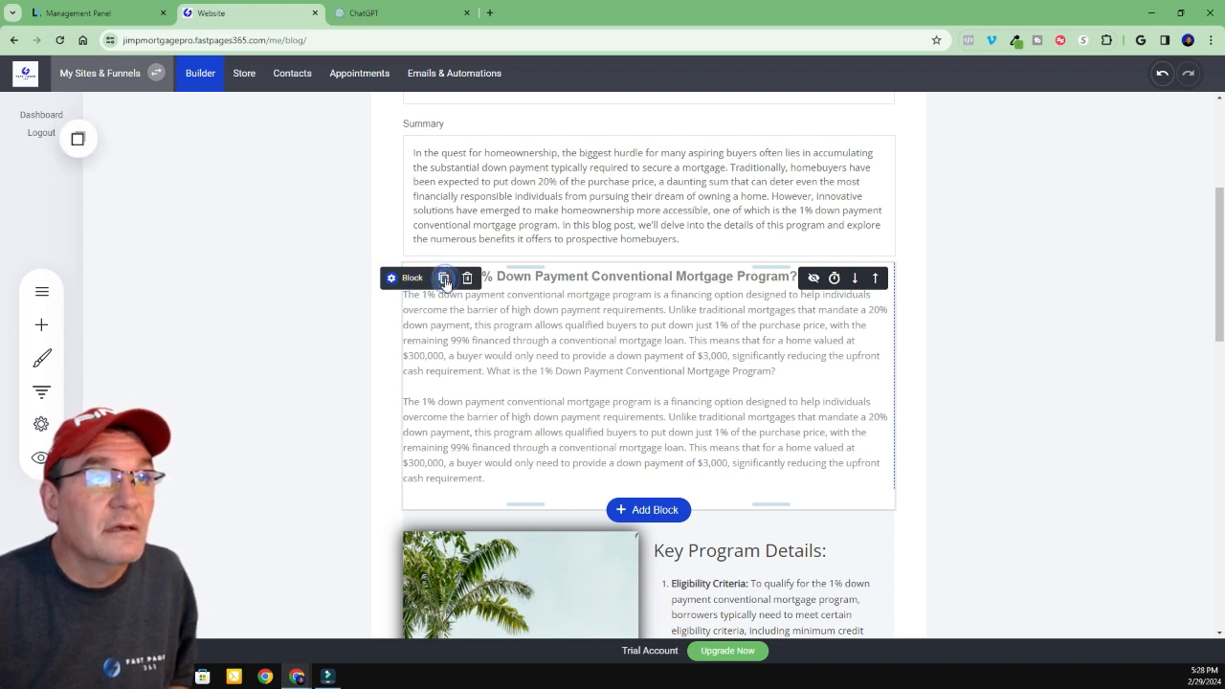
pyautogui.click(79, 141)
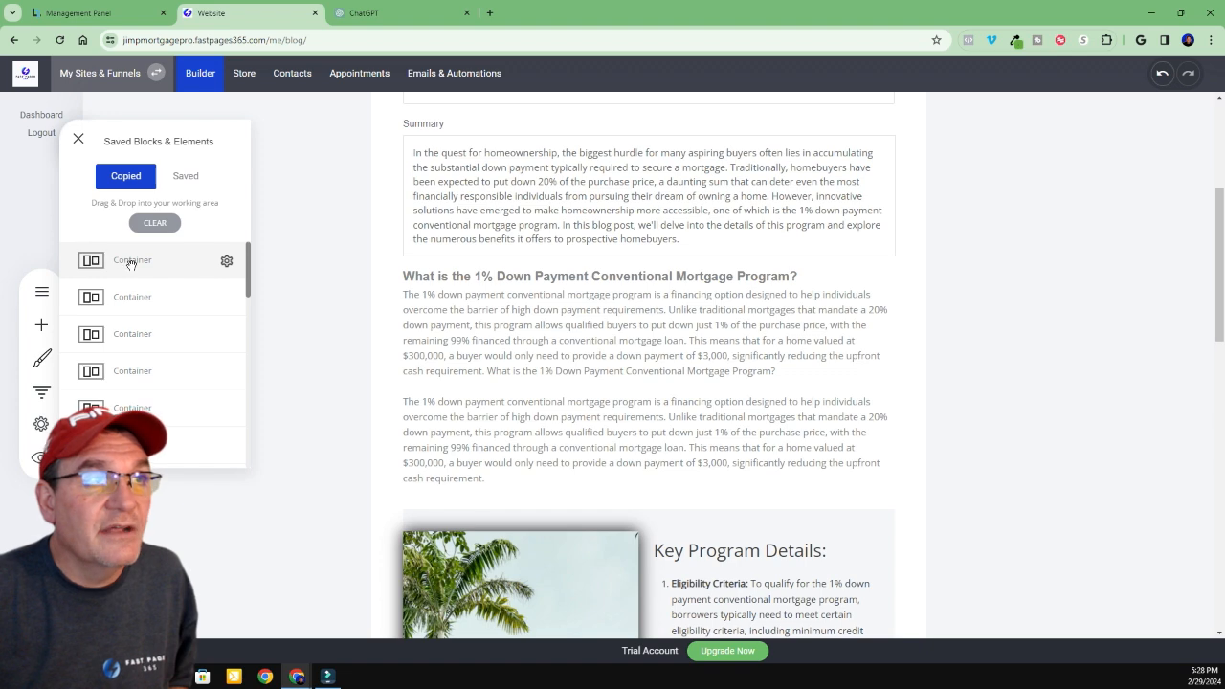
pyautogui.scroll(-9, 1042, 297)
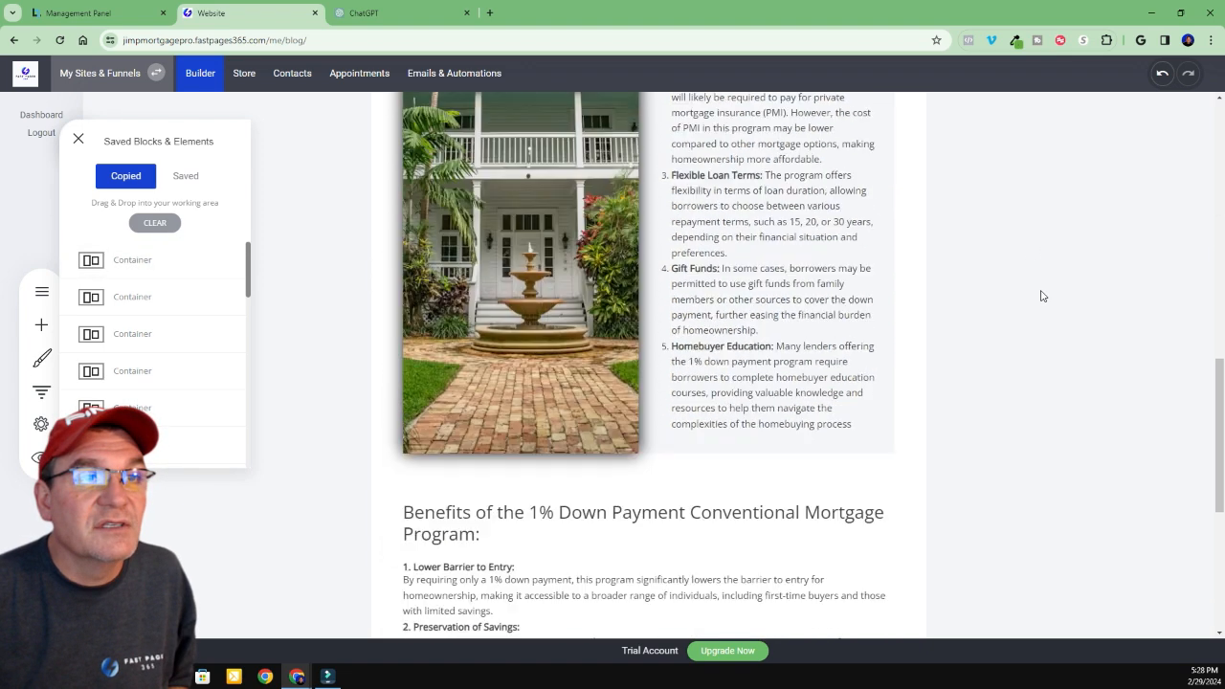
pyautogui.scroll(-1, 1043, 297)
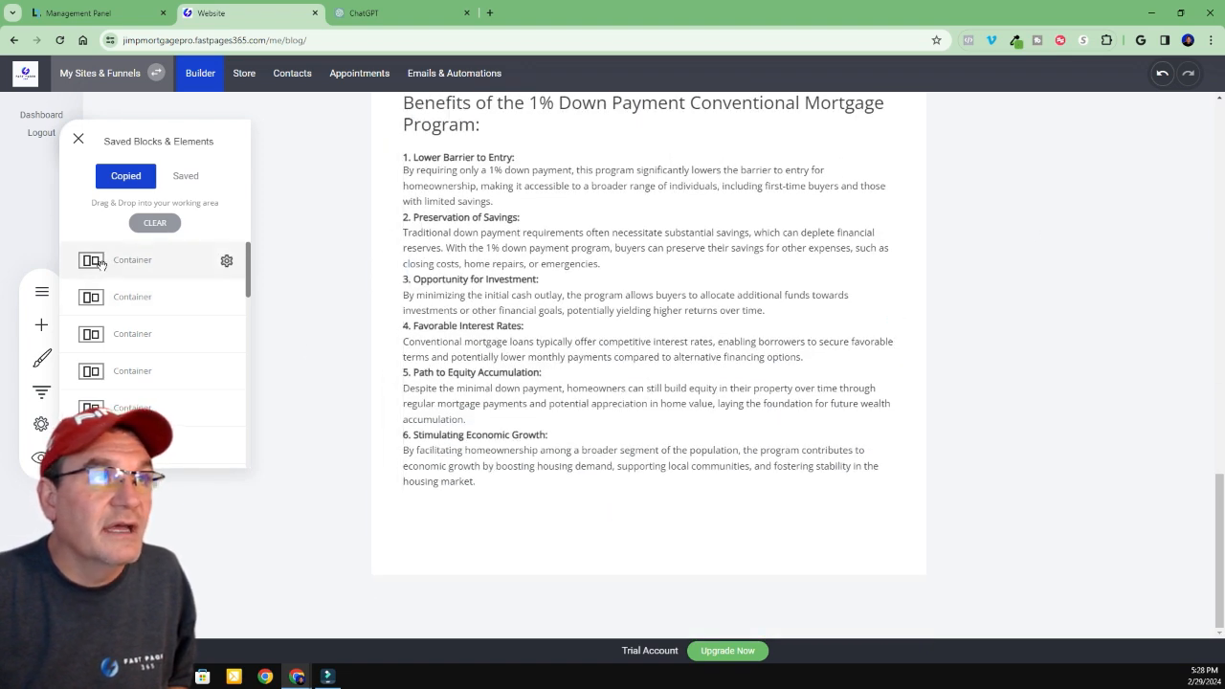
pyautogui.moveTo(103, 260); pyautogui.dragTo(524, 484)
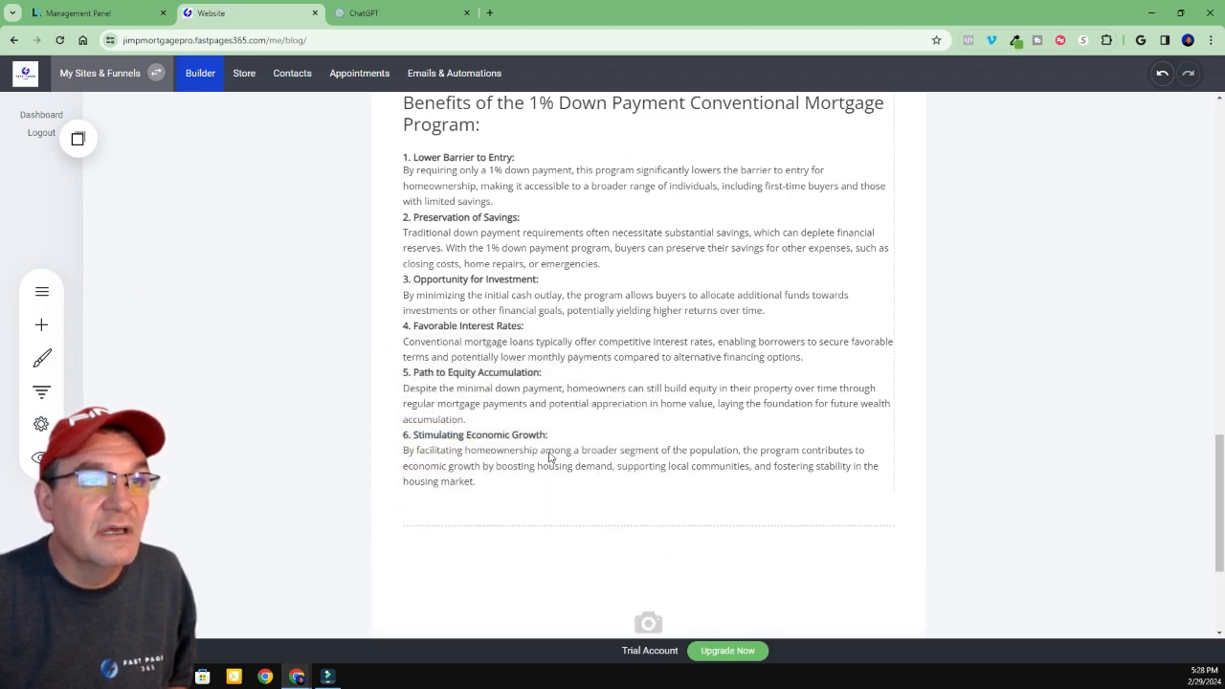
pyautogui.scroll(-3, 994, 416)
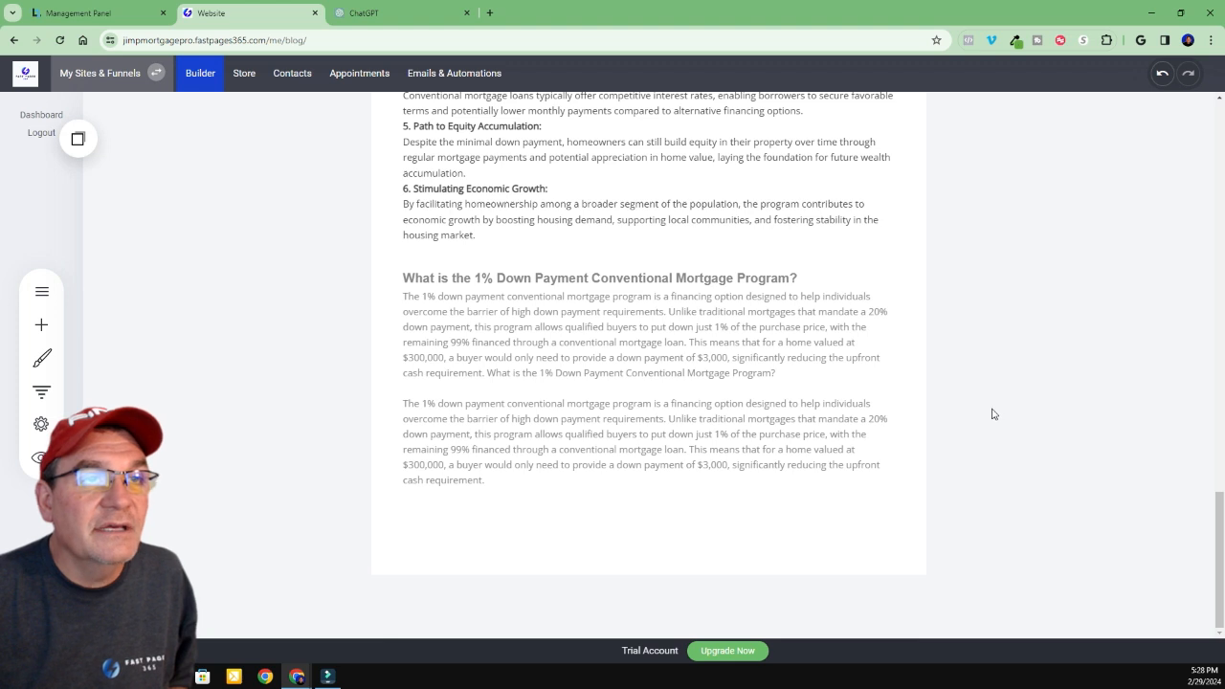
# Try to replace all the text of the duplicated block, including its heading, with the copied conclusion paragraph
pyautogui.click(504, 480)
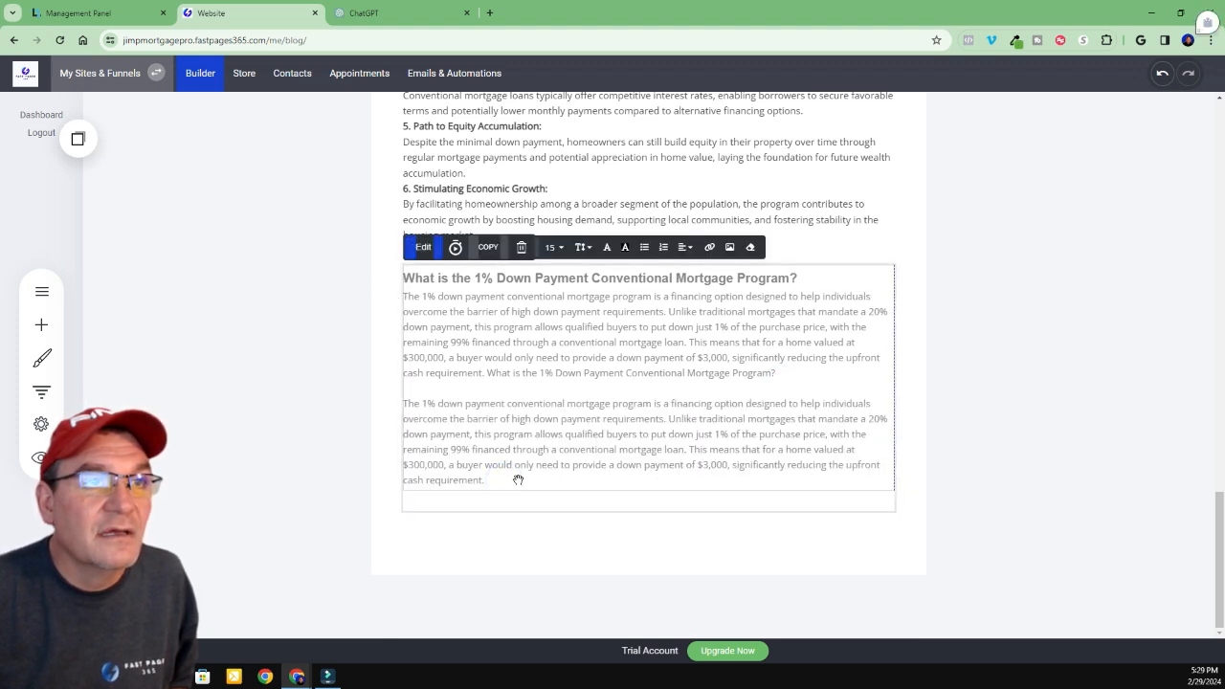
pyautogui.moveTo(495, 482); pyautogui.dragTo(396, 281)
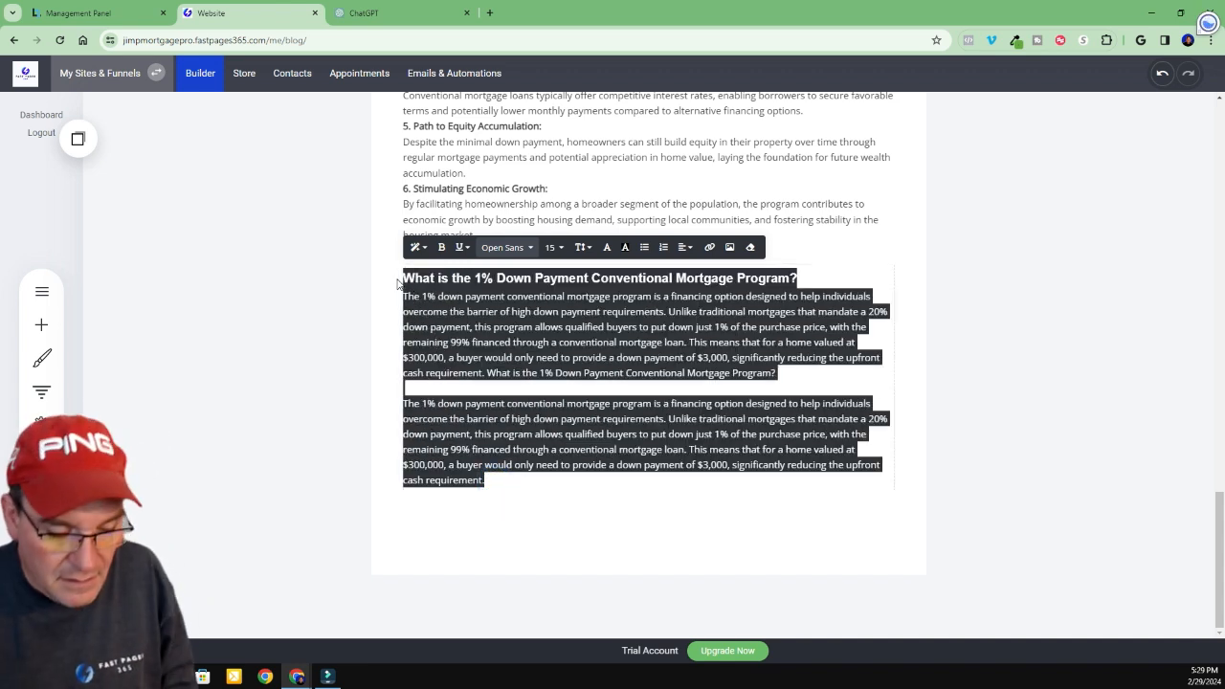
pyautogui.hotkey('ctrl', 'v')
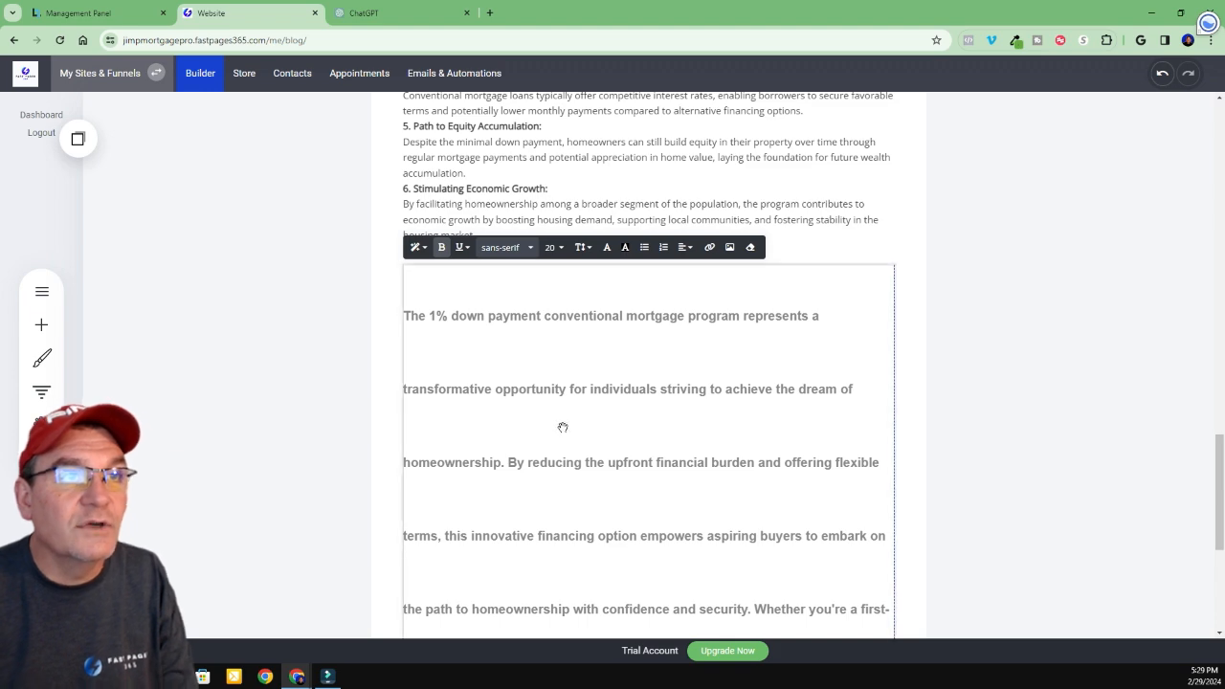
pyautogui.click(378, 12)
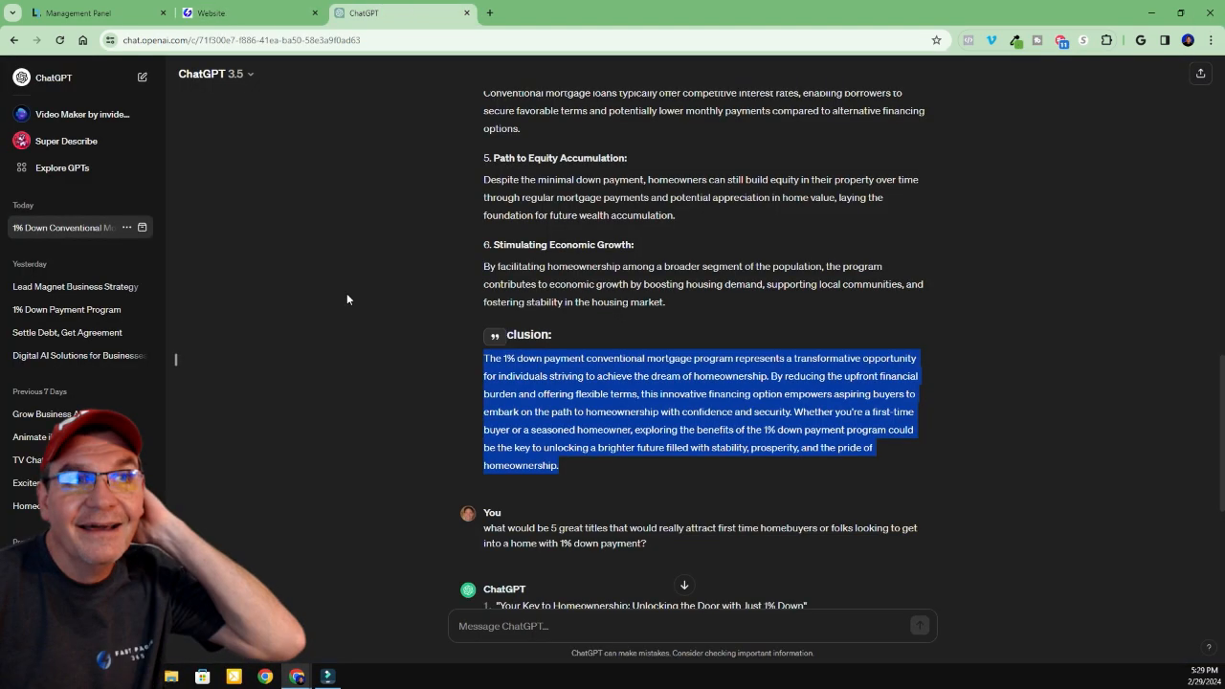
pyautogui.click(250, 11)
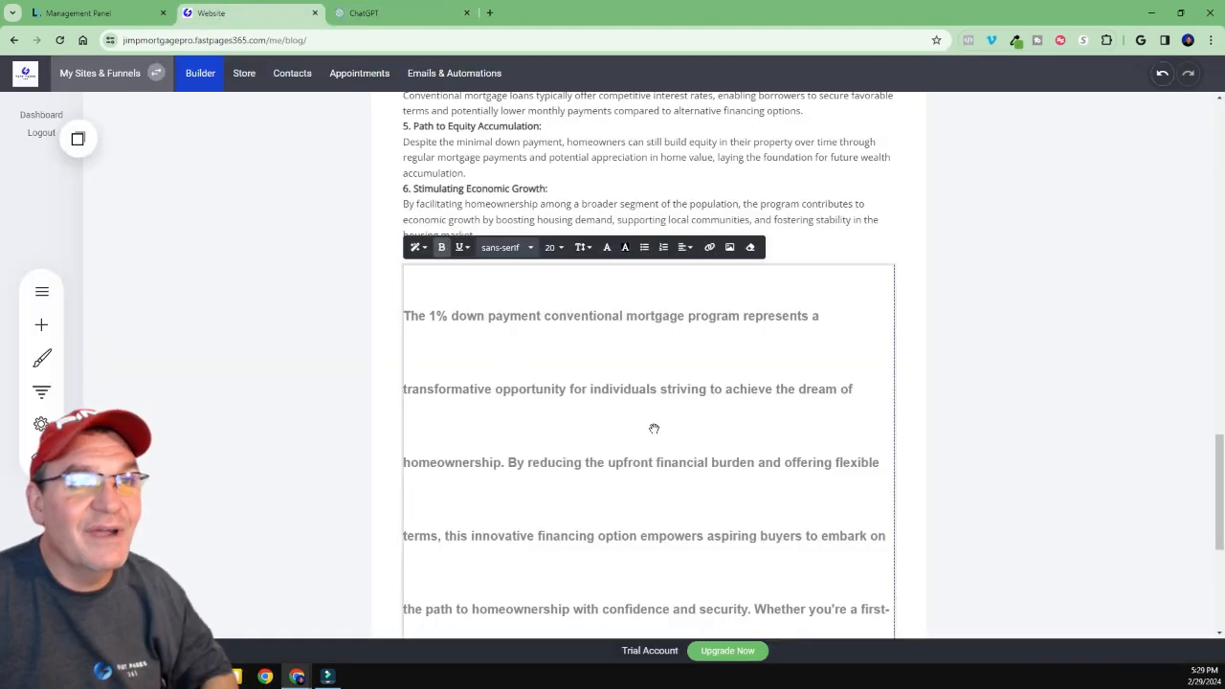
pyautogui.scroll(-5, 651, 427)
pyautogui.click(732, 462)
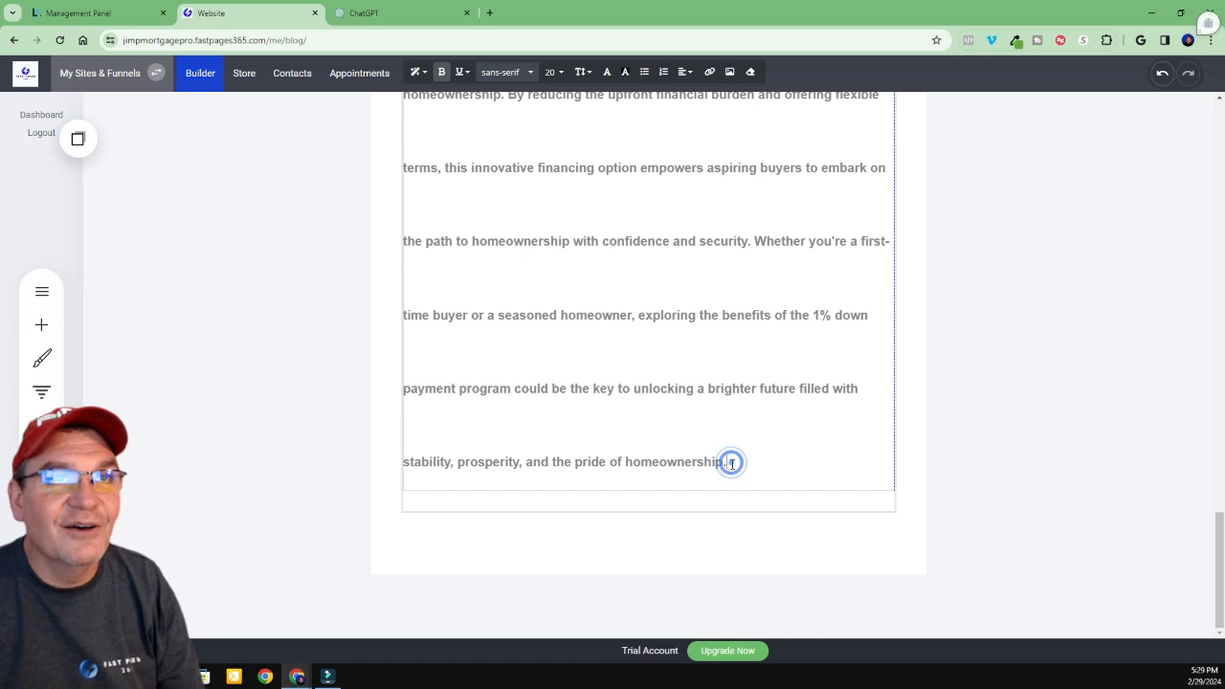
pyautogui.click(1163, 75)
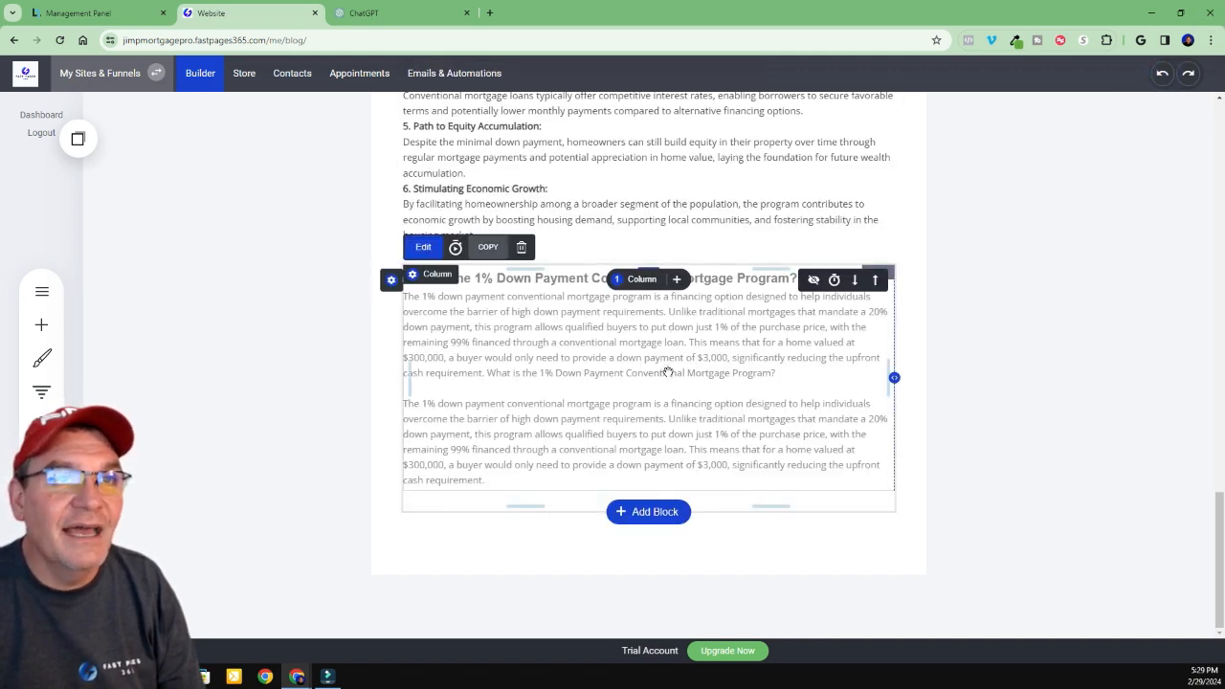
# Delete the heading "What is the 1% Down Payment Conventional Mortgage Program?" from the duplicated block under the Benefits section
pyautogui.click(738, 278)
pyautogui.moveTo(739, 277); pyautogui.dragTo(346, 298)
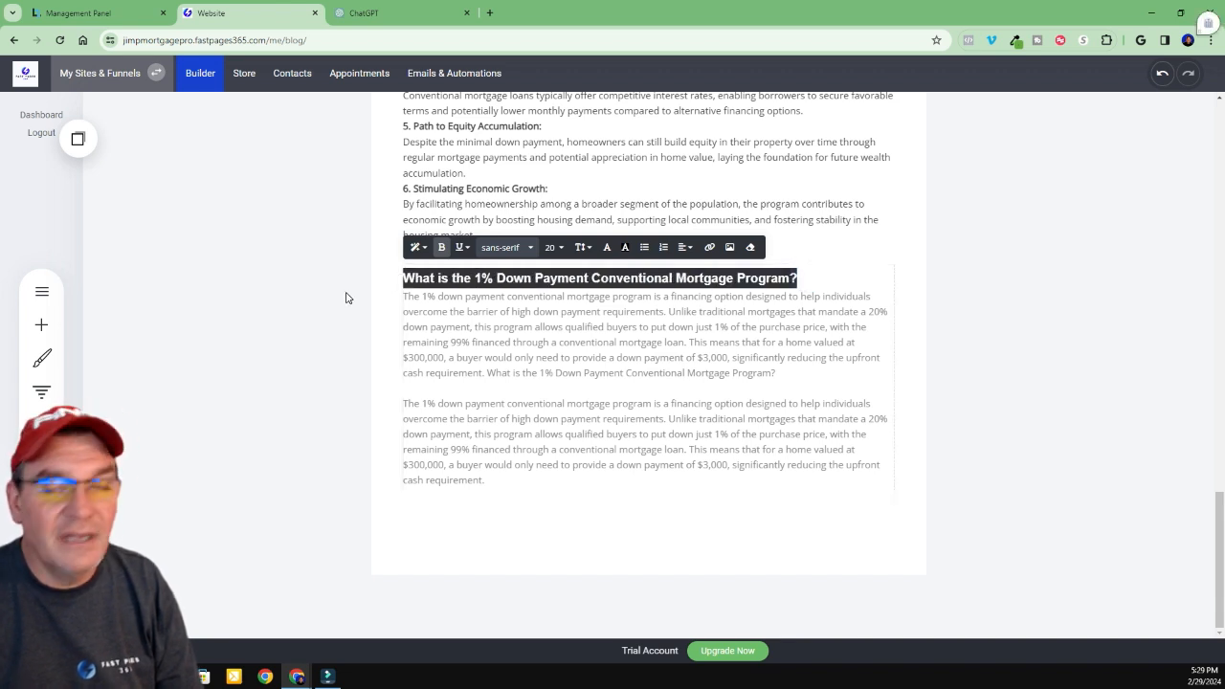
pyautogui.press('BackSpace')
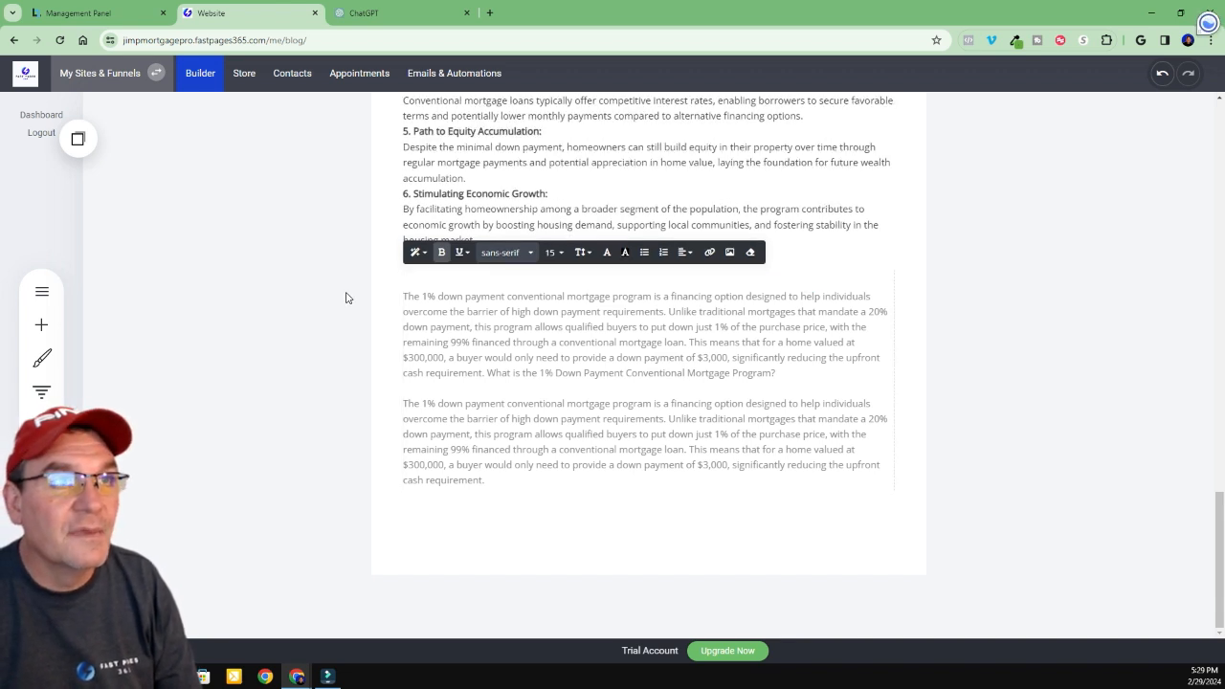
# Replace the first paragraph of the duplicated block with the conclusion paragraph copied from ChatGPT
pyautogui.click(489, 481)
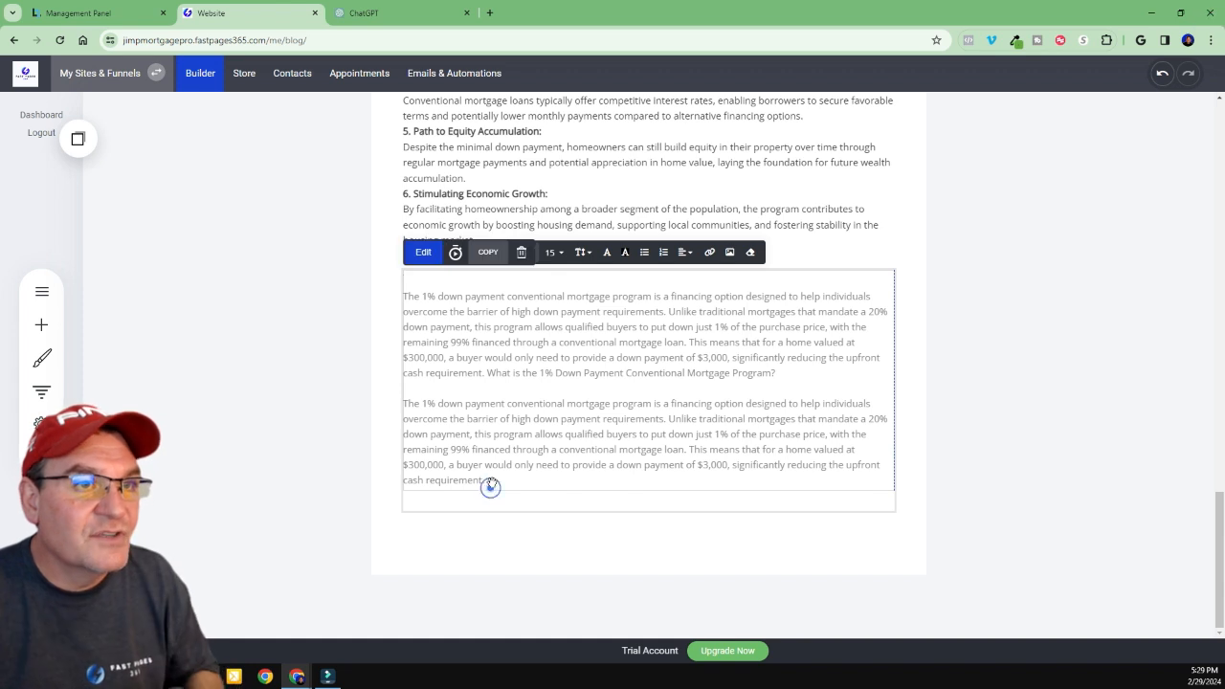
pyautogui.moveTo(784, 376); pyautogui.dragTo(383, 301)
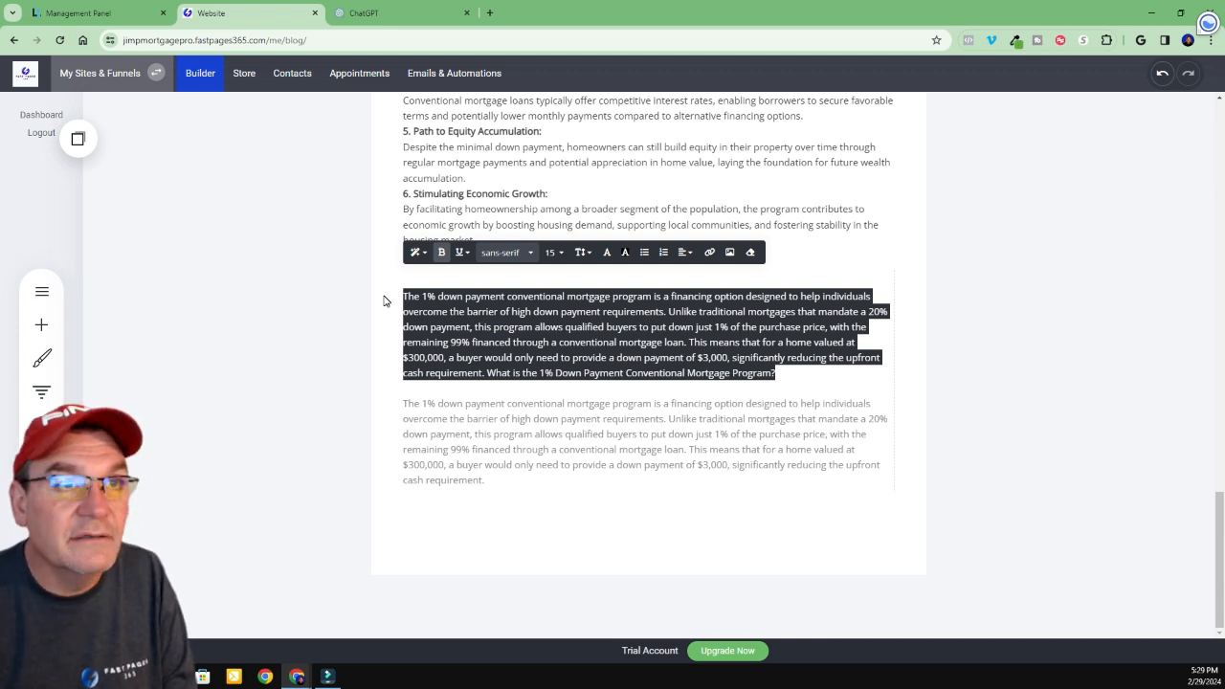
pyautogui.write("The 1% down payment conventional mortgage program represents a transformative opportunity for individuals striving to achieve the dream of homeownership. By reducing the upfront financial burden and offering flexible terms, this innovative financing option empowers aspiring buyers to embark on the path to homeownership with confidence and security. Whether you're a first-time buyer or a seasoned homeowner, exploring the benefits of the 1% down payment program could be the key to unlocking a brighter future filled with stability, prosperity, and the pride of homeownership.")
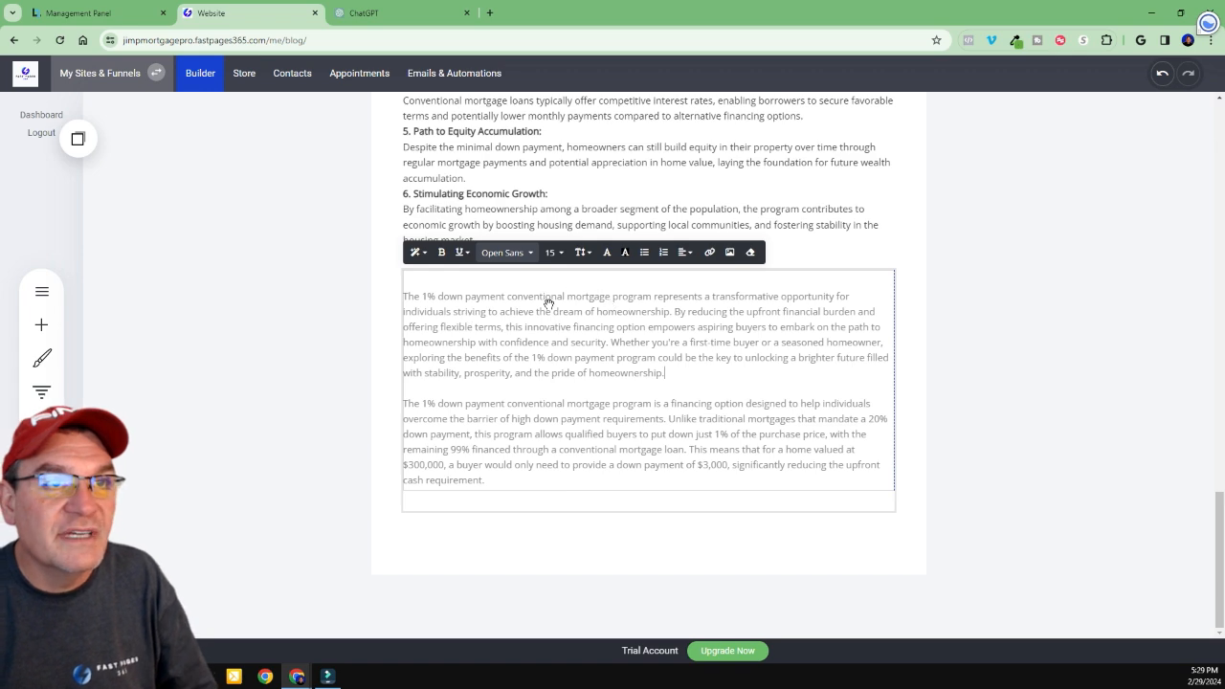
pyautogui.click(383, 12)
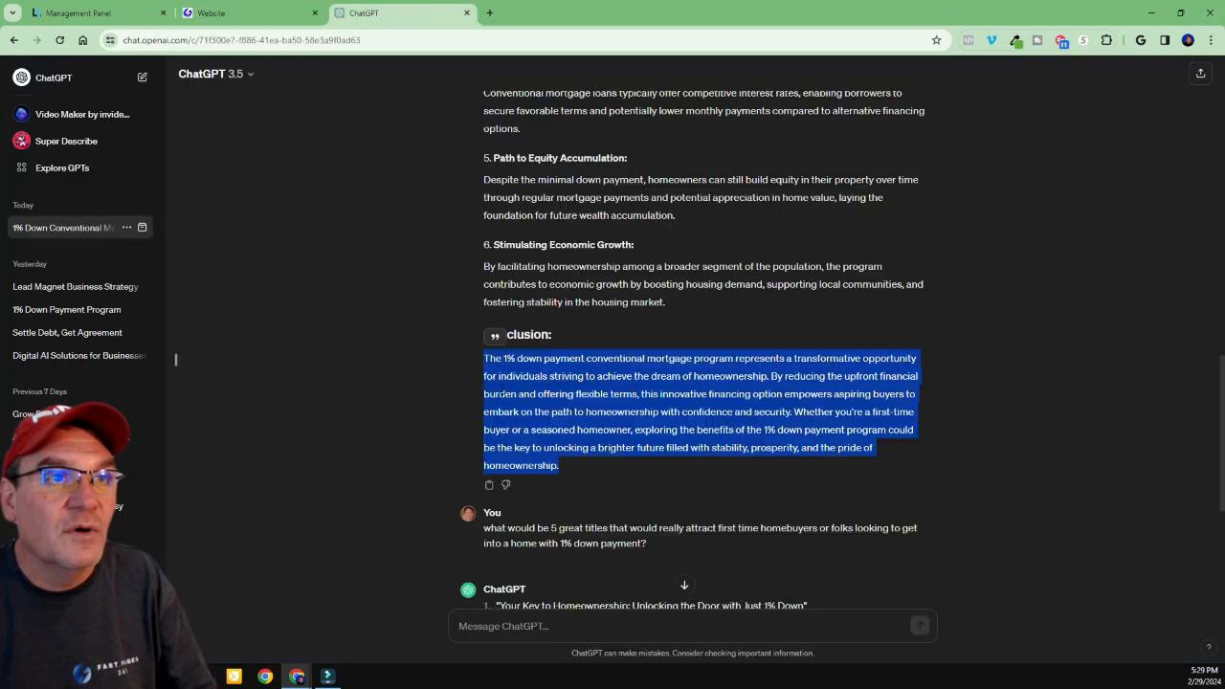
pyautogui.click(251, 12)
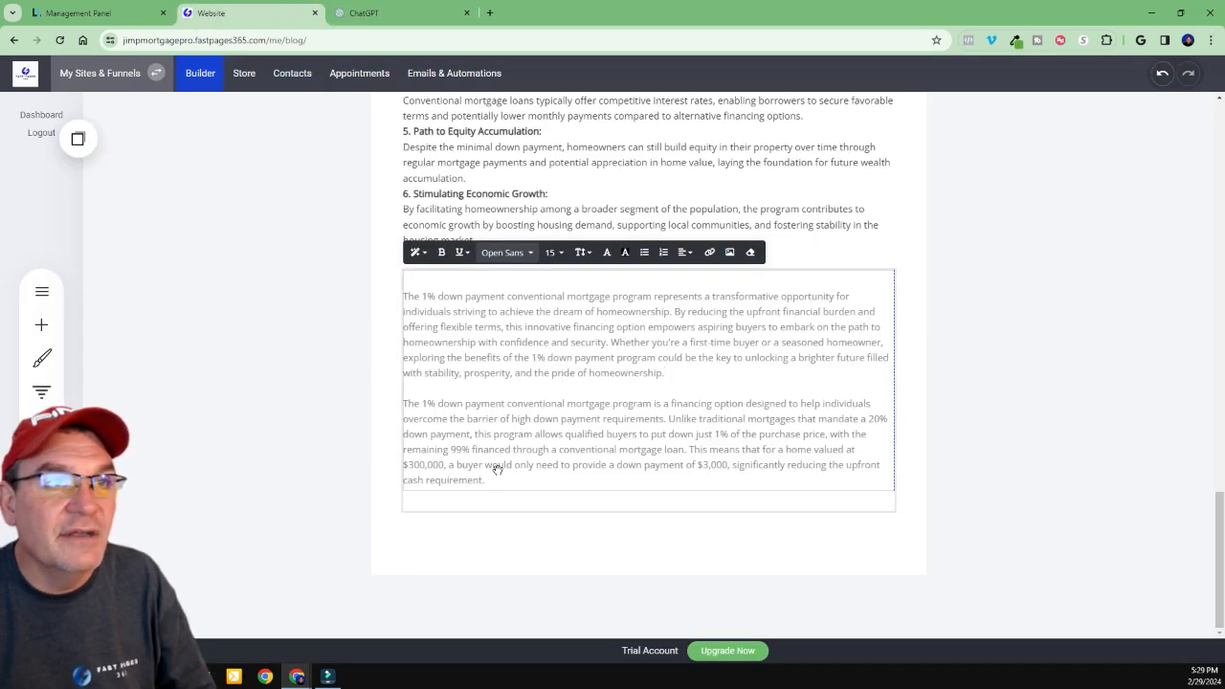
# Delete the leftover second paragraph about the 20% down payment comparison beneath the conclusion text
pyautogui.moveTo(488, 481); pyautogui.dragTo(356, 410)
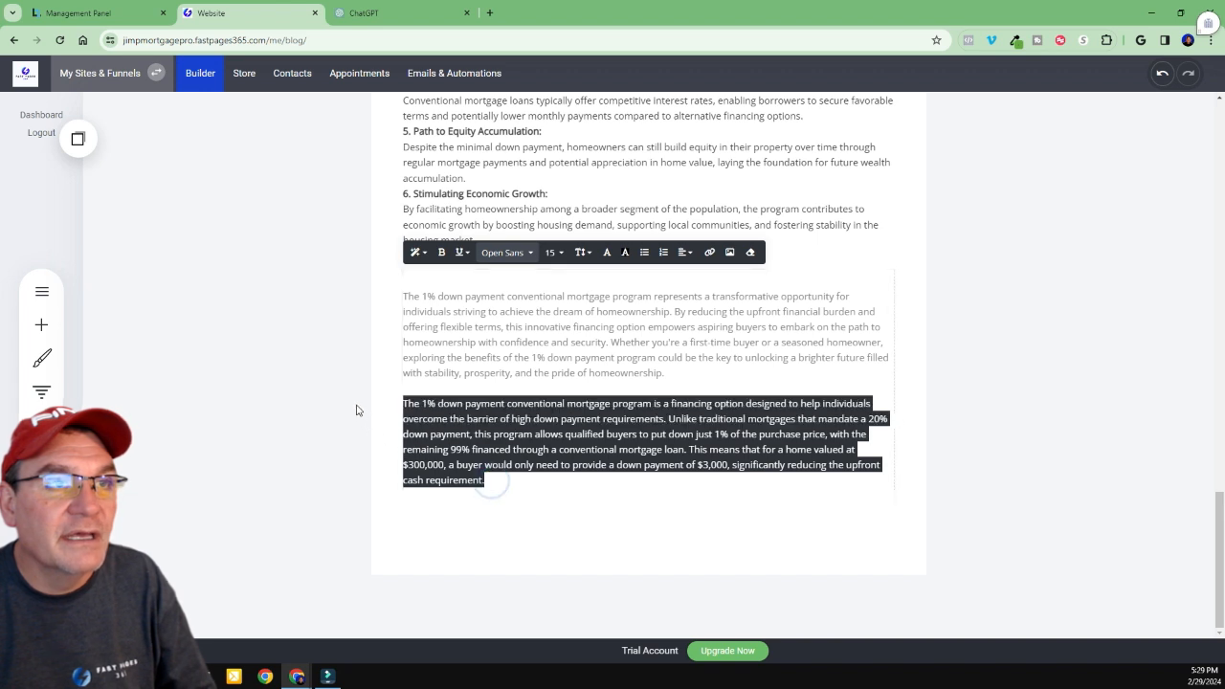
pyautogui.press('BackSpace')
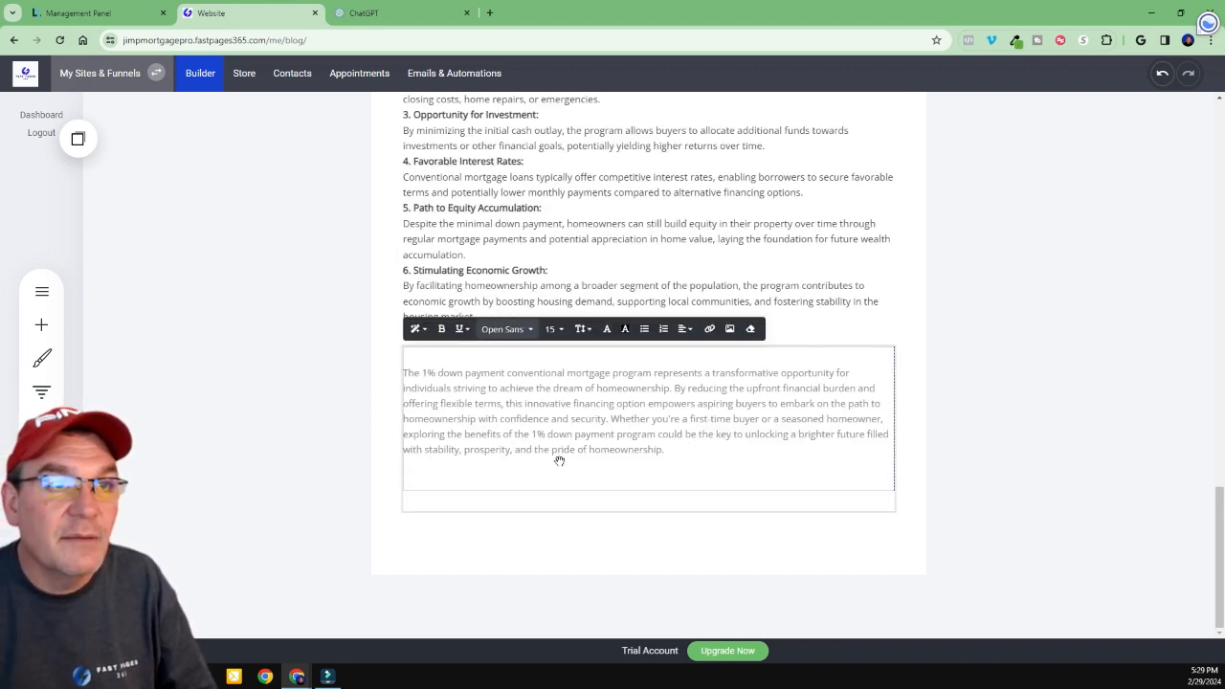
pyautogui.click(410, 12)
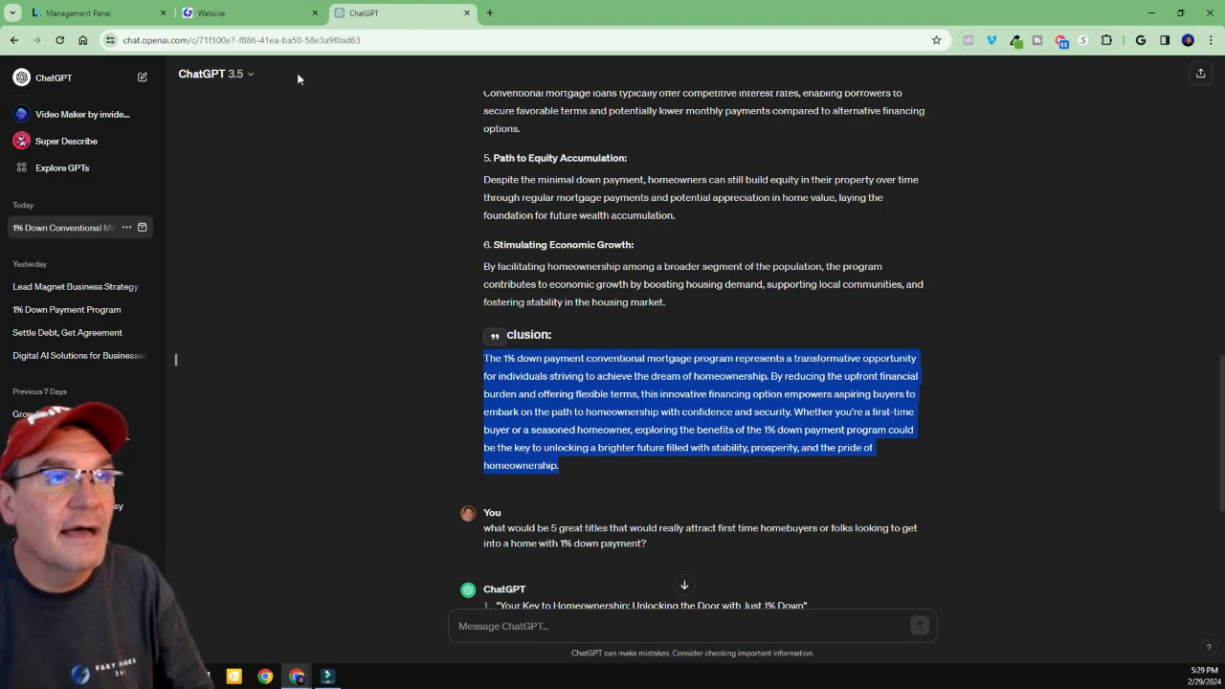
pyautogui.click(277, 12)
pyautogui.write("The 1% down payment conventional mortgage program represents a transformative opportunity for individuals striving to achieve the dream of homeownership. By reducing the upfront financial burden and offering flexible terms, this innovative financing option empowers aspiring buyers to embark on the path to homeownership with confidence and security. Whether you're a first-time buyer or a seasoned homeowner, exploring the benefits of the 1% down payment program could be the key to unlocking a brighter future filled with stability, prosperity, and the pride of homeownership.")
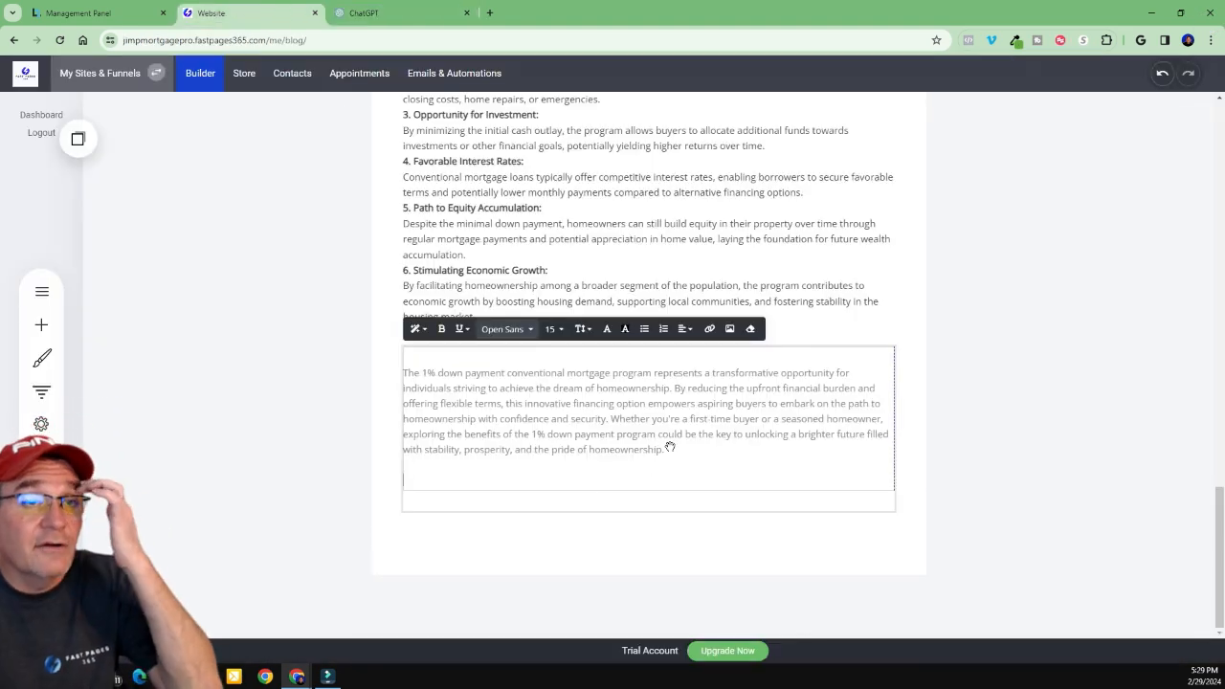
# Check the font size options for the conclusion paragraph and set its line height to 1.6
pyautogui.moveTo(670, 448); pyautogui.dragTo(350, 379)
pyautogui.click(560, 329)
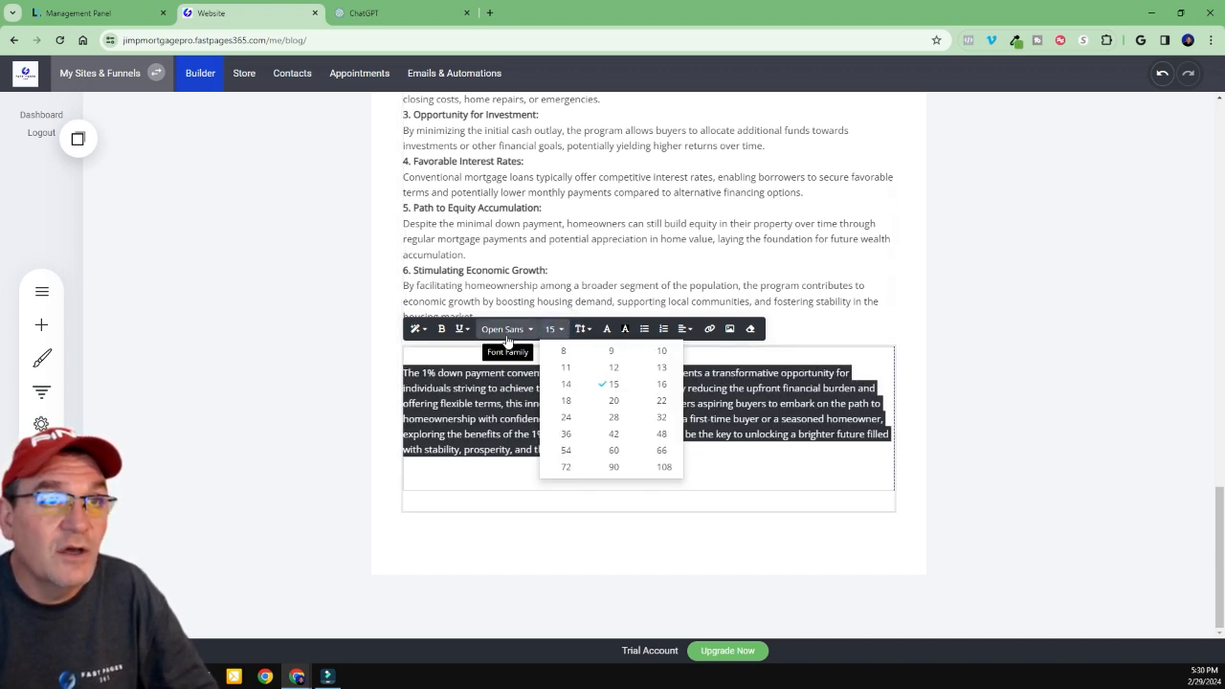
pyautogui.click(586, 329)
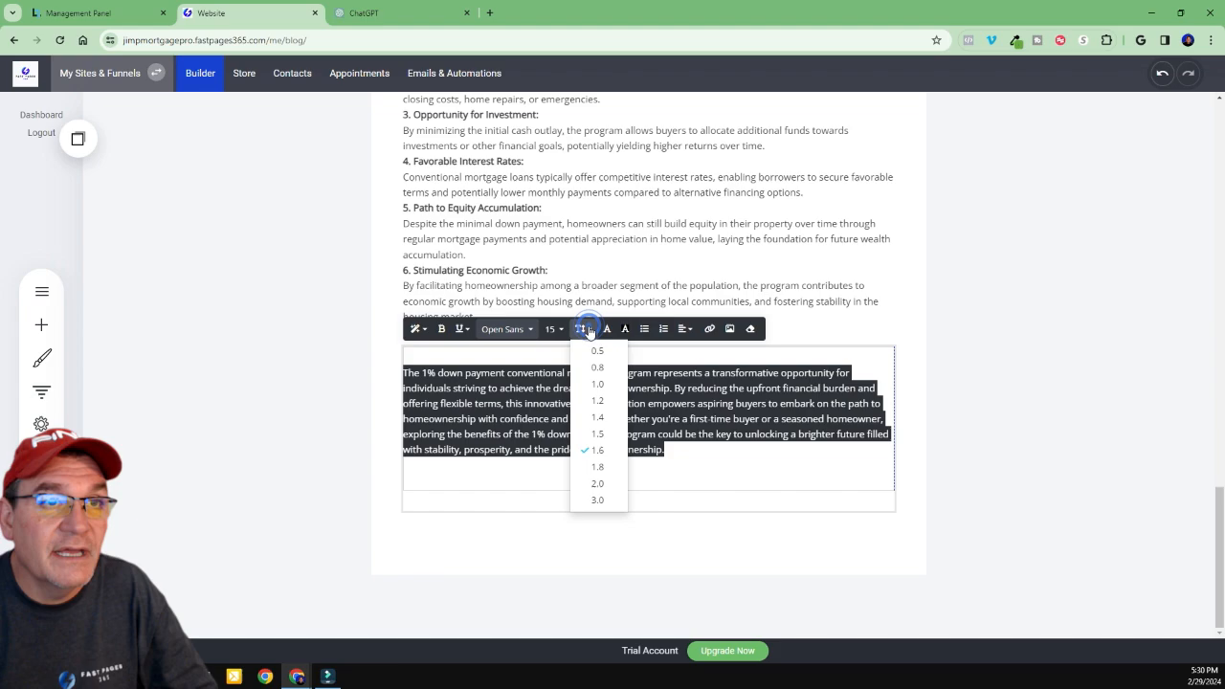
pyautogui.click(594, 450)
pyautogui.click(763, 466)
# Set the night-time photo of the villa with a lit swimming pool as the post's featured image
pyautogui.scroll(15, 807, 422)
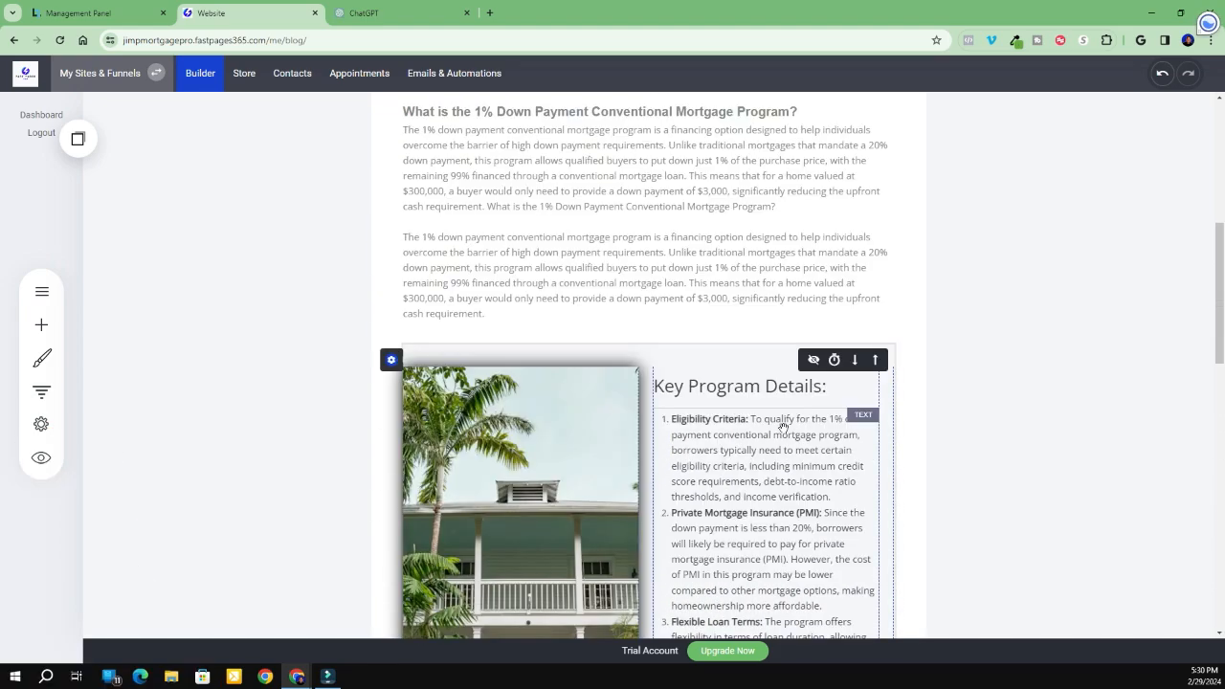
pyautogui.scroll(-15, 783, 426)
pyautogui.click(1030, 413)
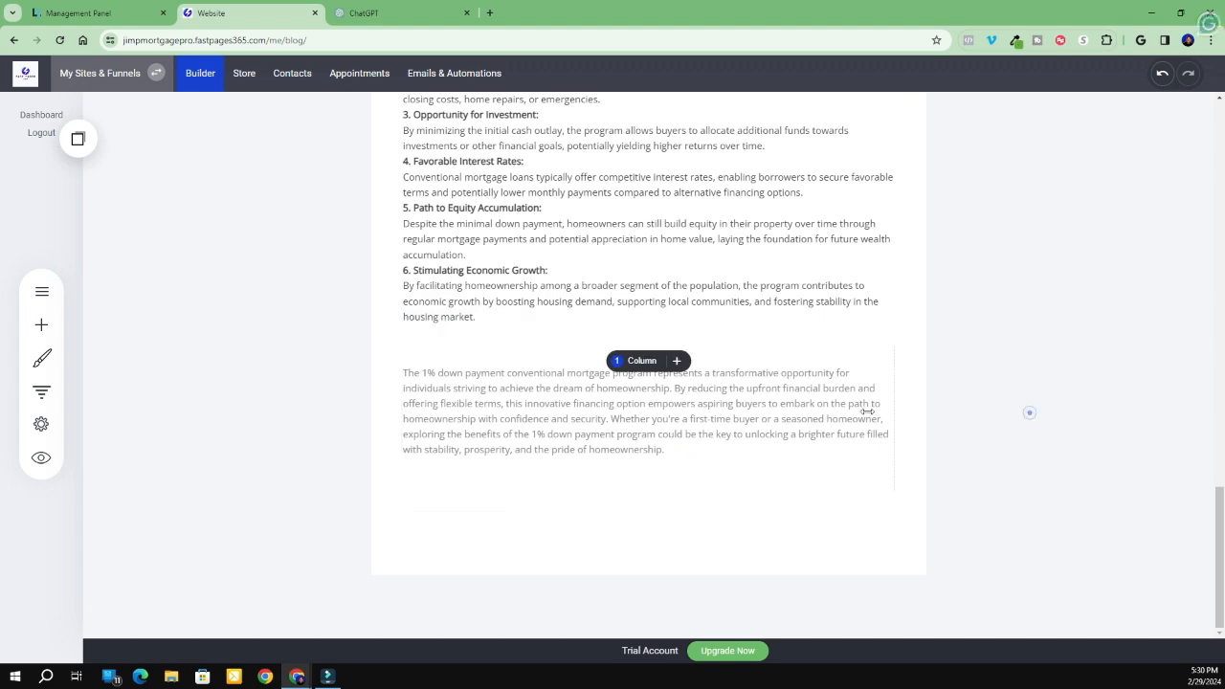
pyautogui.scroll(20, 996, 418)
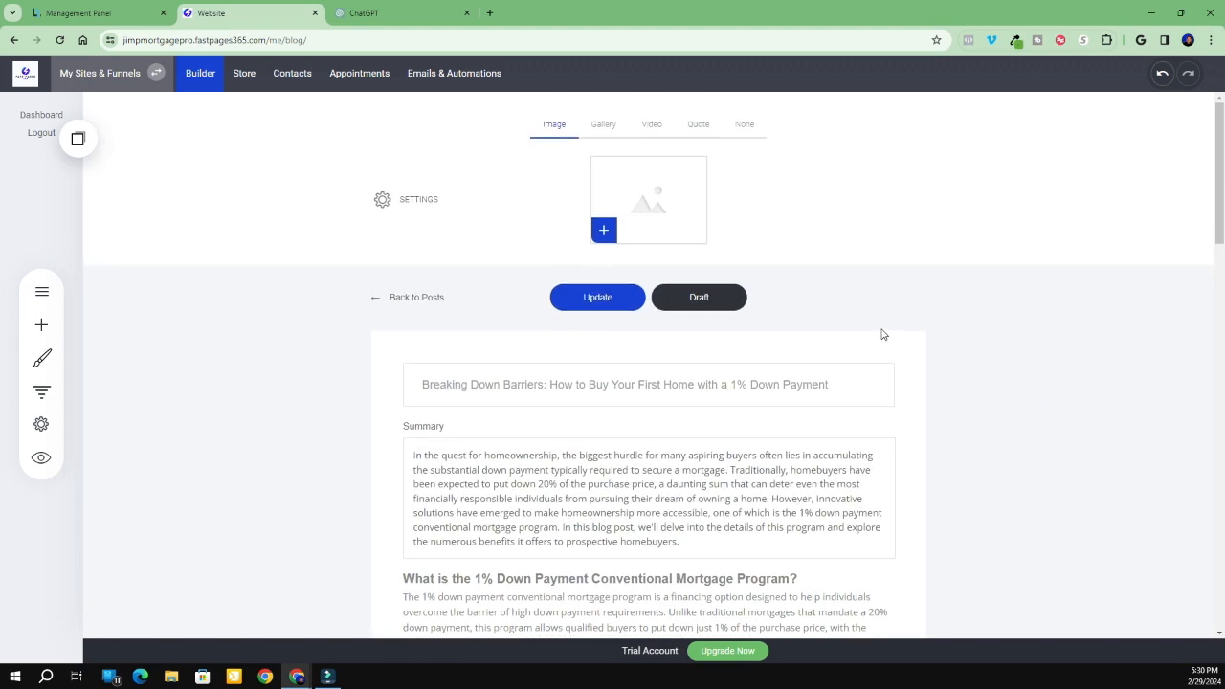
pyautogui.click(637, 209)
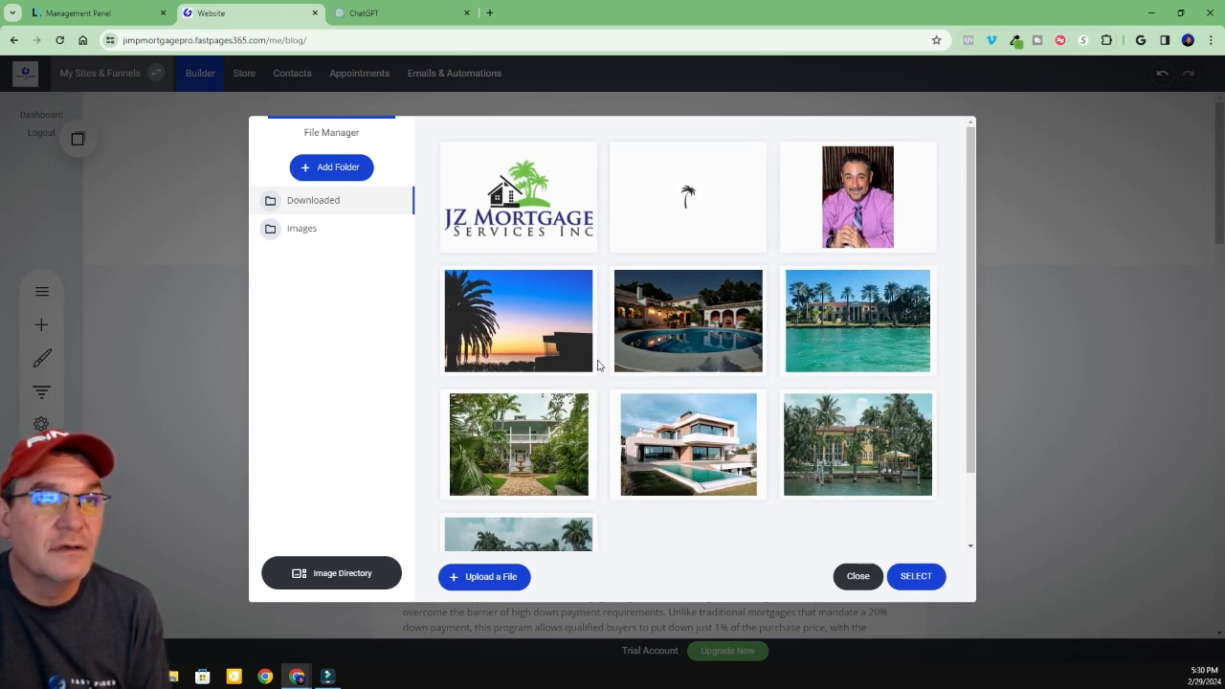
pyautogui.click(689, 321)
pyautogui.click(915, 575)
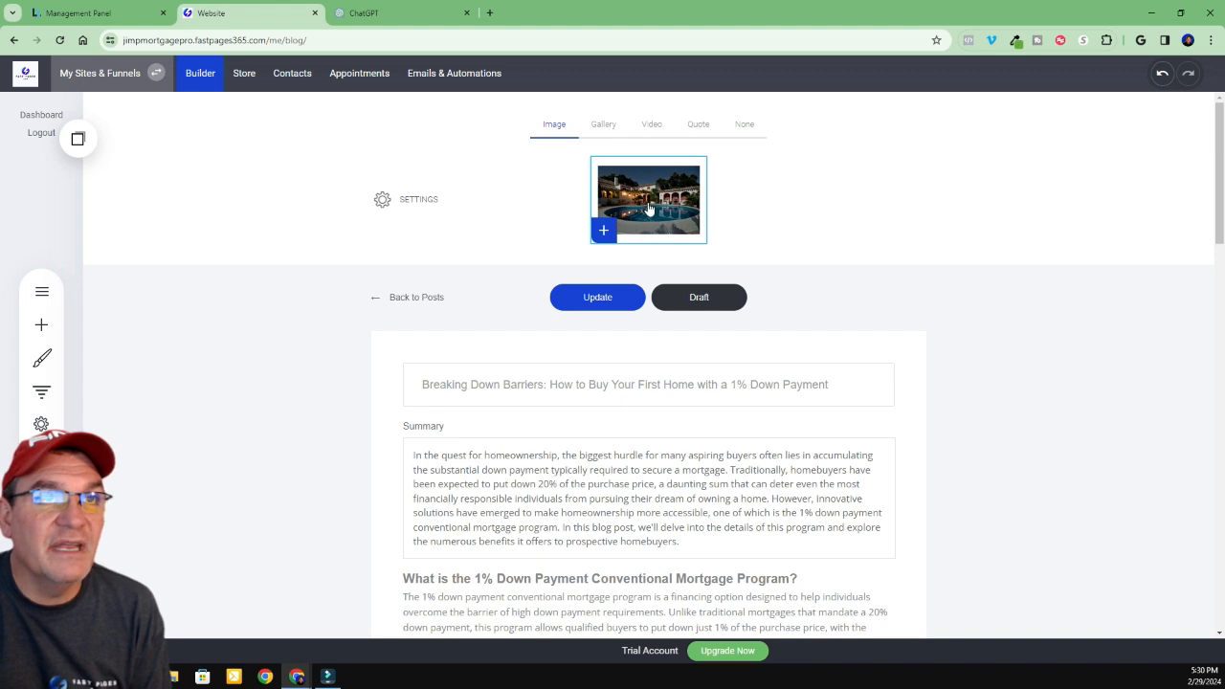
# Add the existing tag Homebuyers to the post in its settings
pyautogui.click(382, 201)
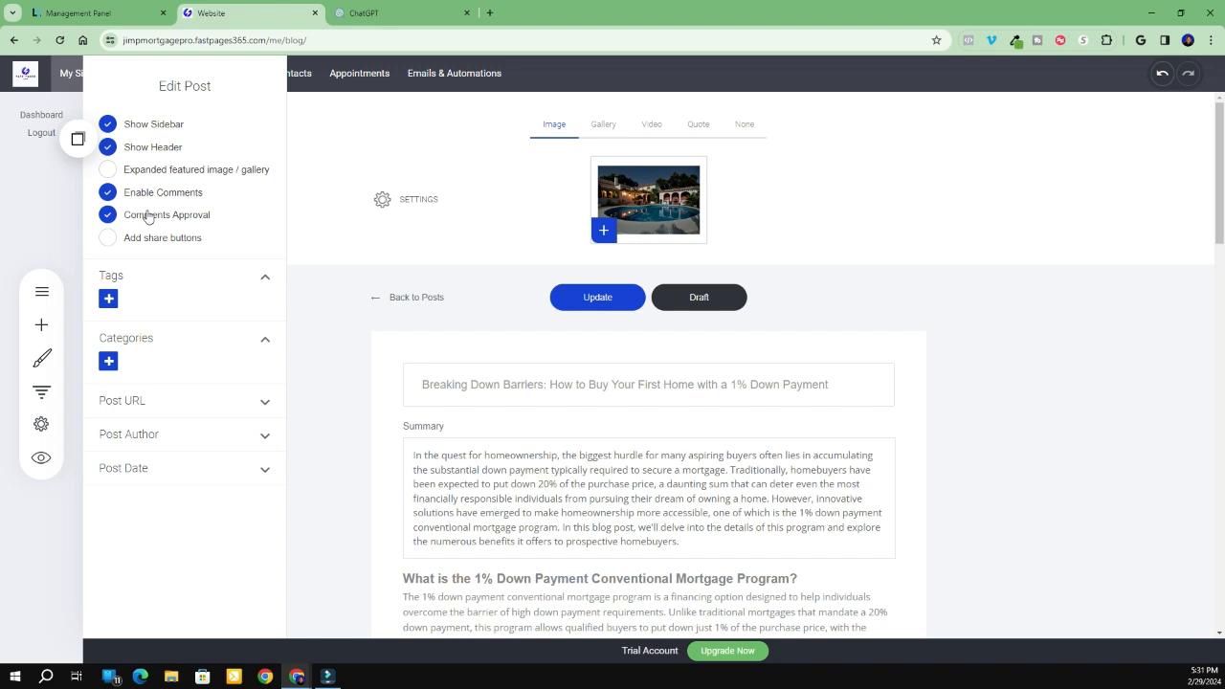
pyautogui.click(108, 298)
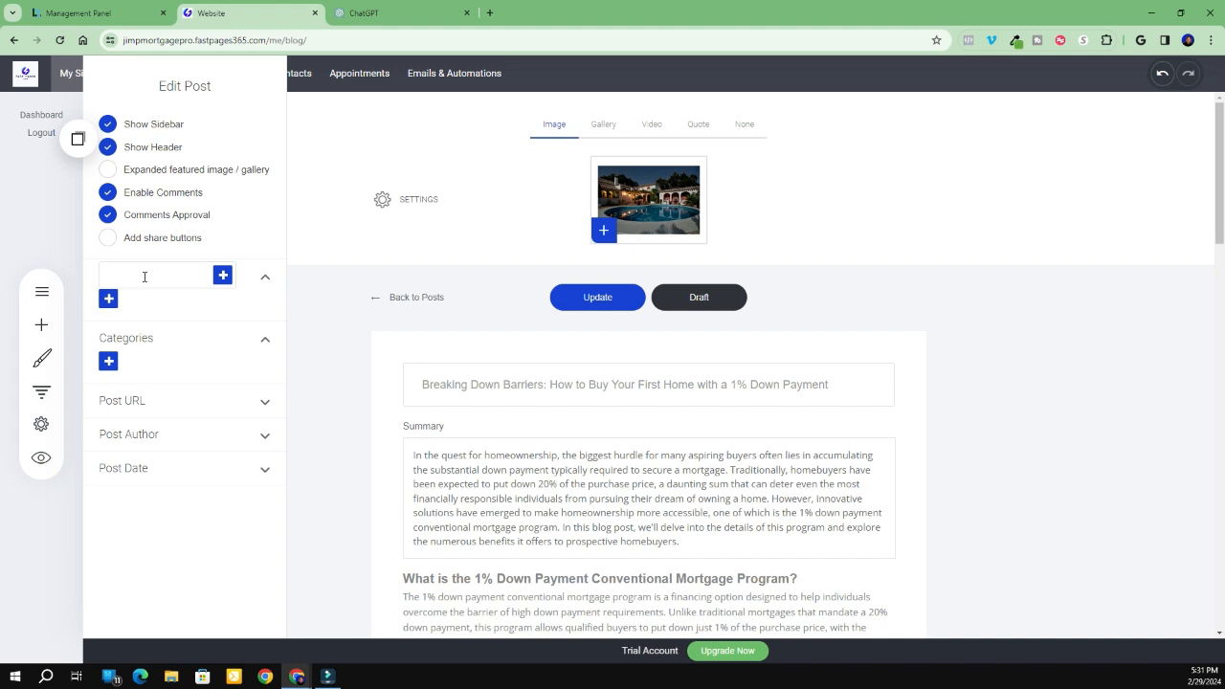
pyautogui.click(109, 299)
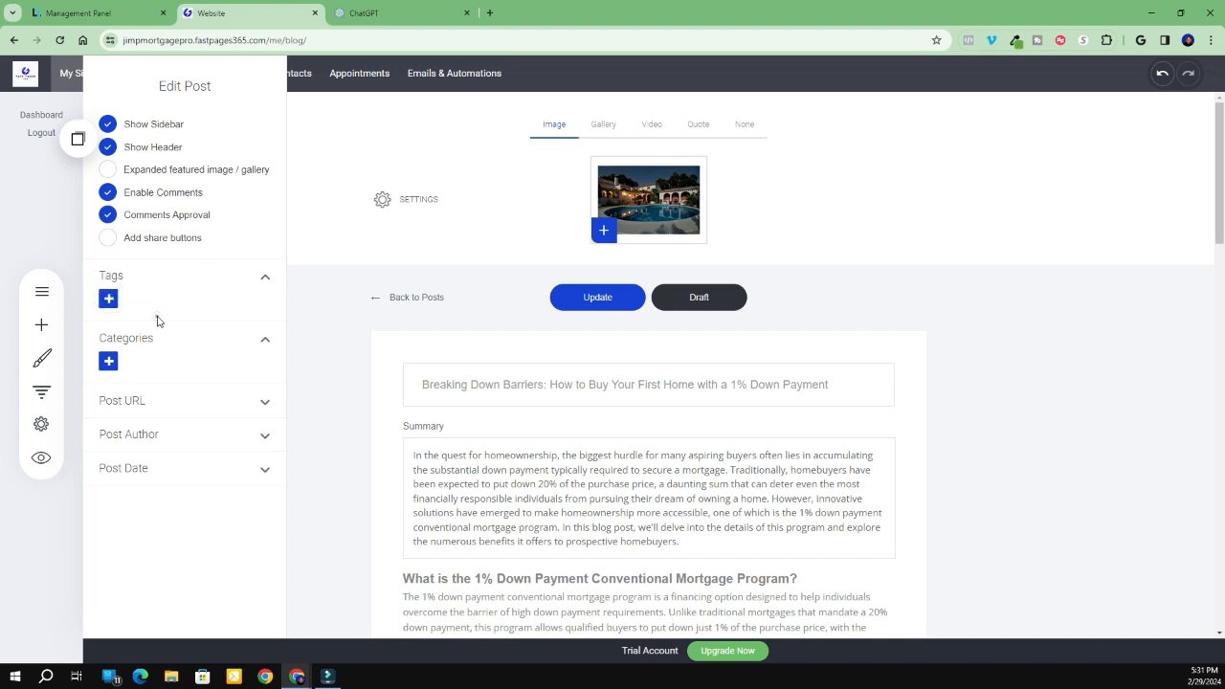
pyautogui.click(156, 317)
pyautogui.click(109, 298)
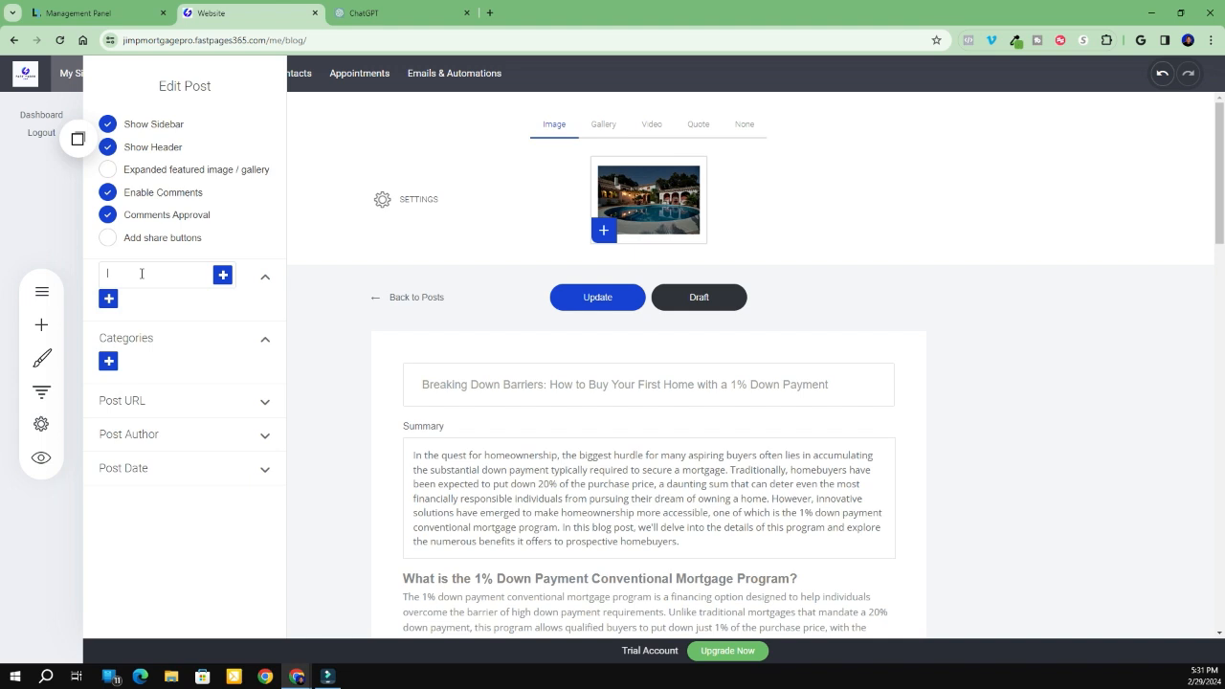
pyautogui.click(140, 274)
pyautogui.write('Homebuyers')
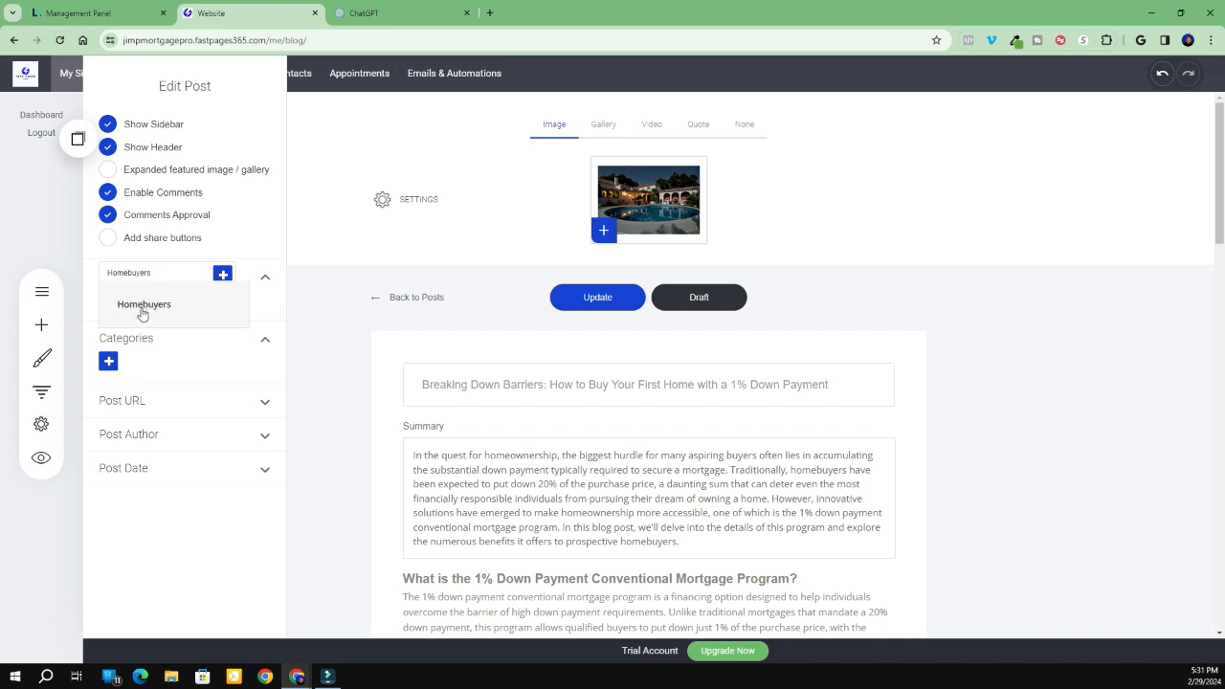
pyautogui.click(141, 311)
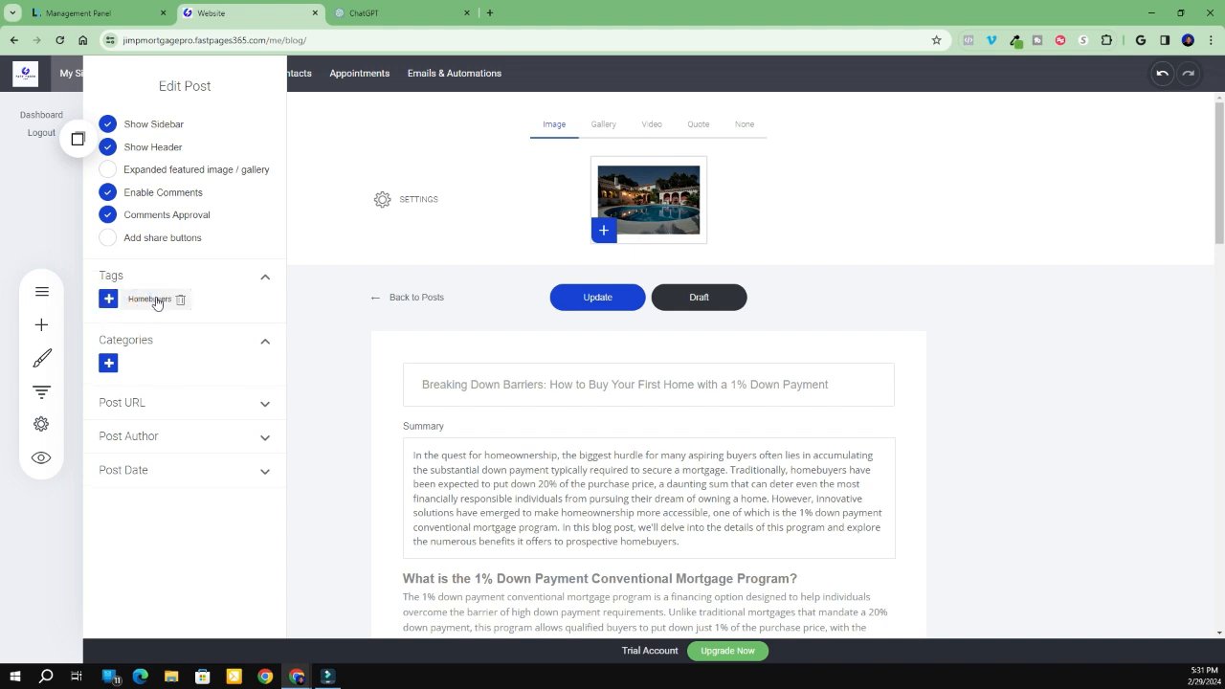
# Assign the post to the existing Homebuyers category
pyautogui.click(109, 363)
pyautogui.click(146, 340)
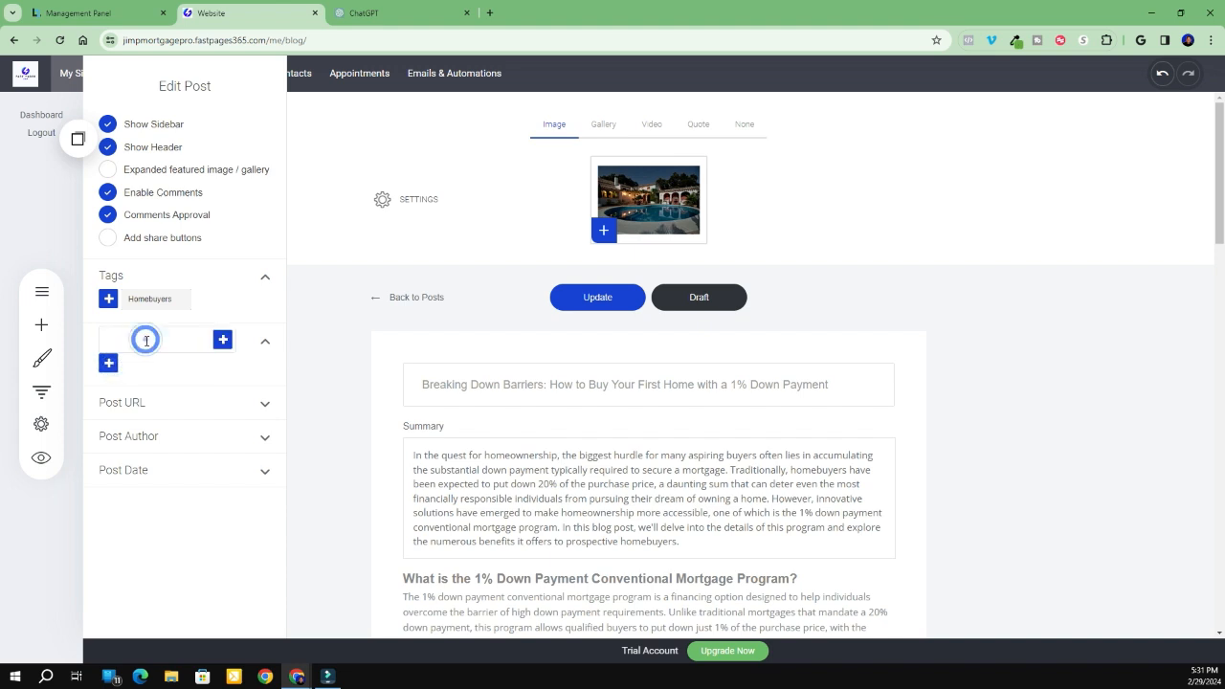
pyautogui.write('home')
pyautogui.press('BackSpace')
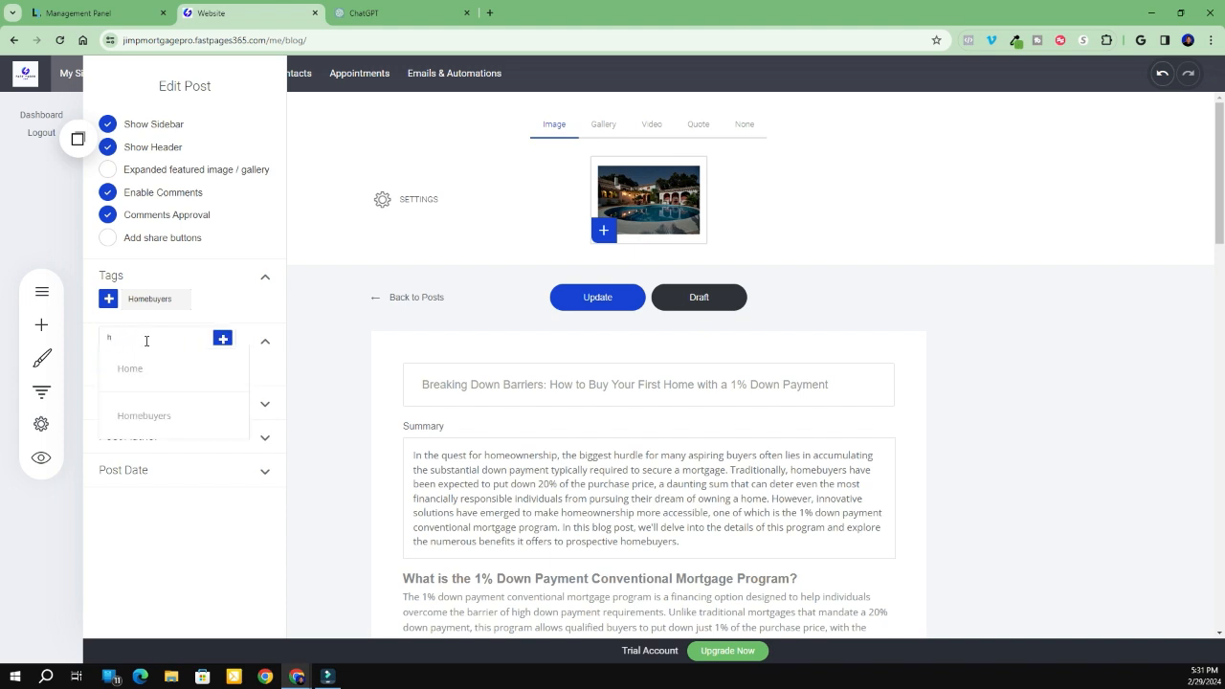
pyautogui.write('om')
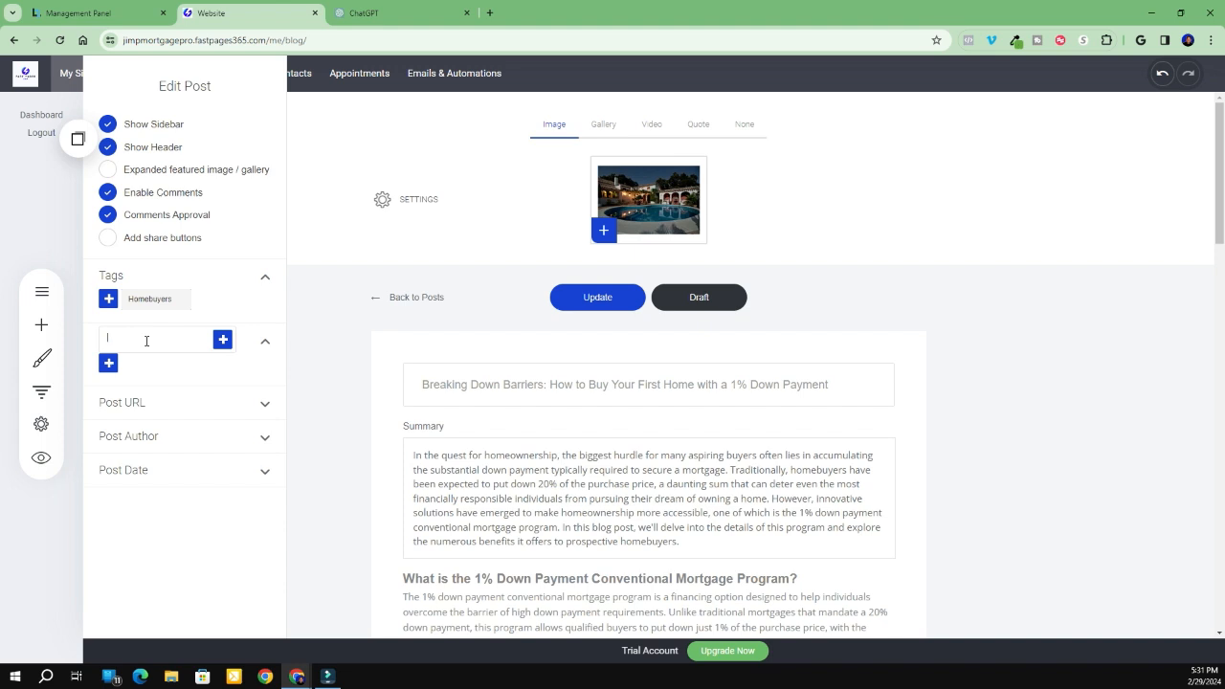
pyautogui.write('ebuyers')
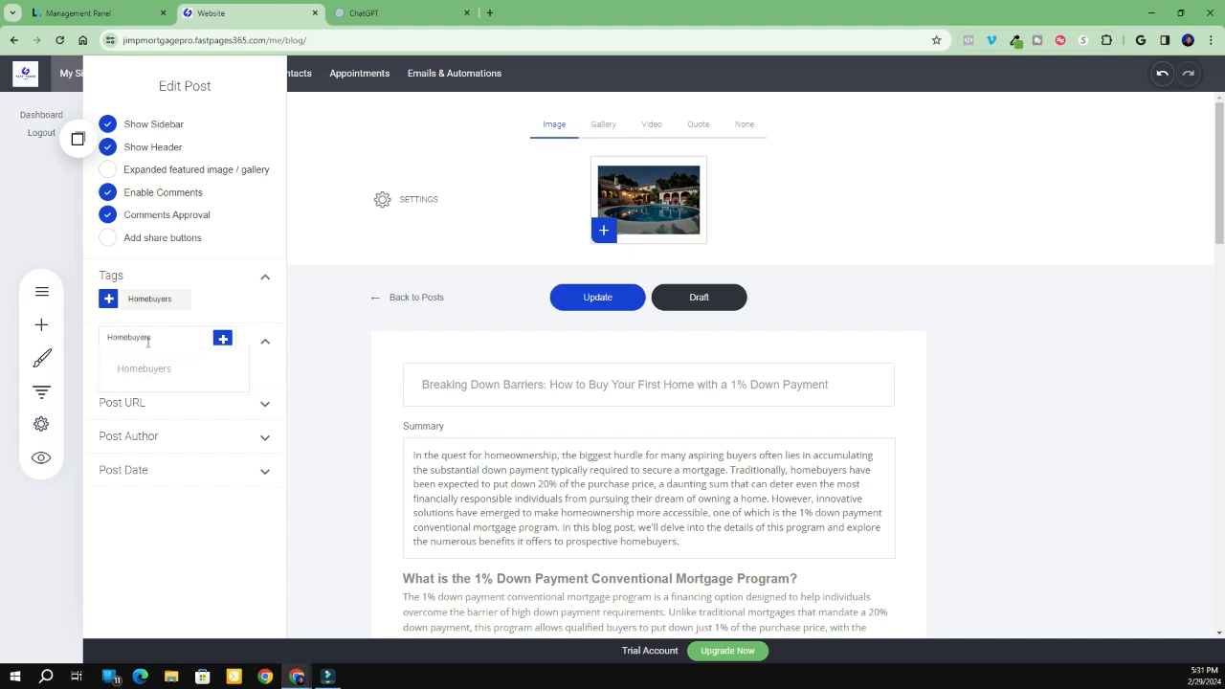
pyautogui.click(166, 372)
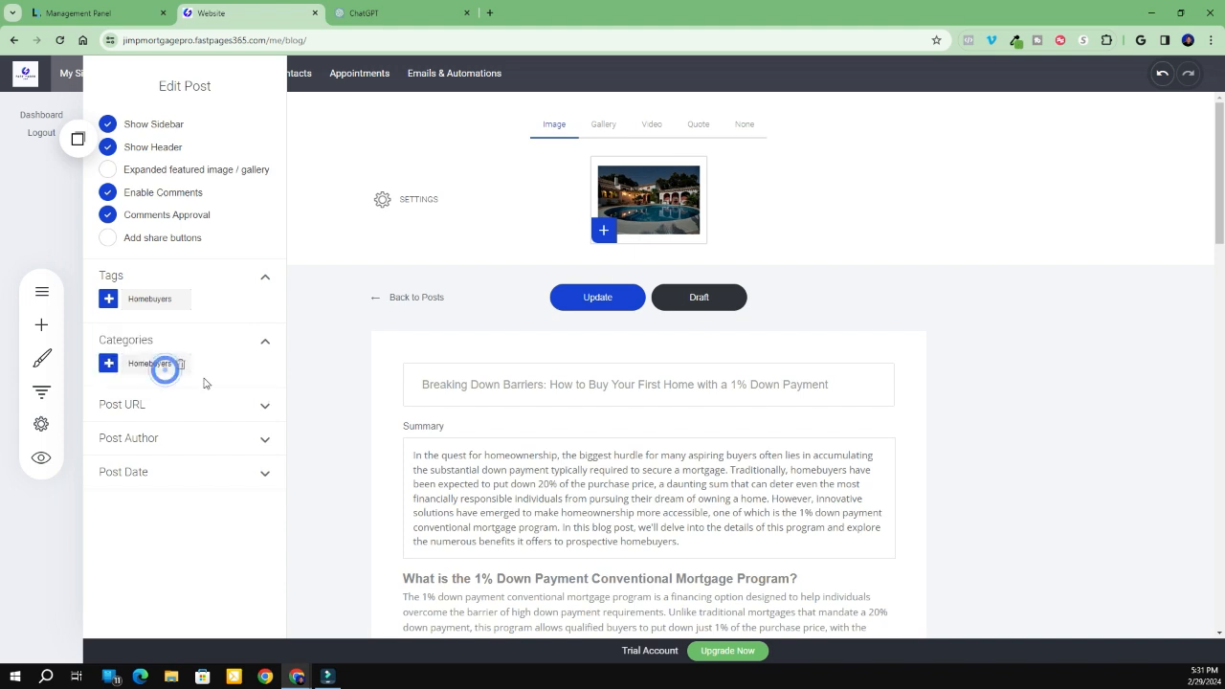
# Set the post URL to lowdownpaymentprogram and replace the post author with the new author's name
pyautogui.click(133, 406)
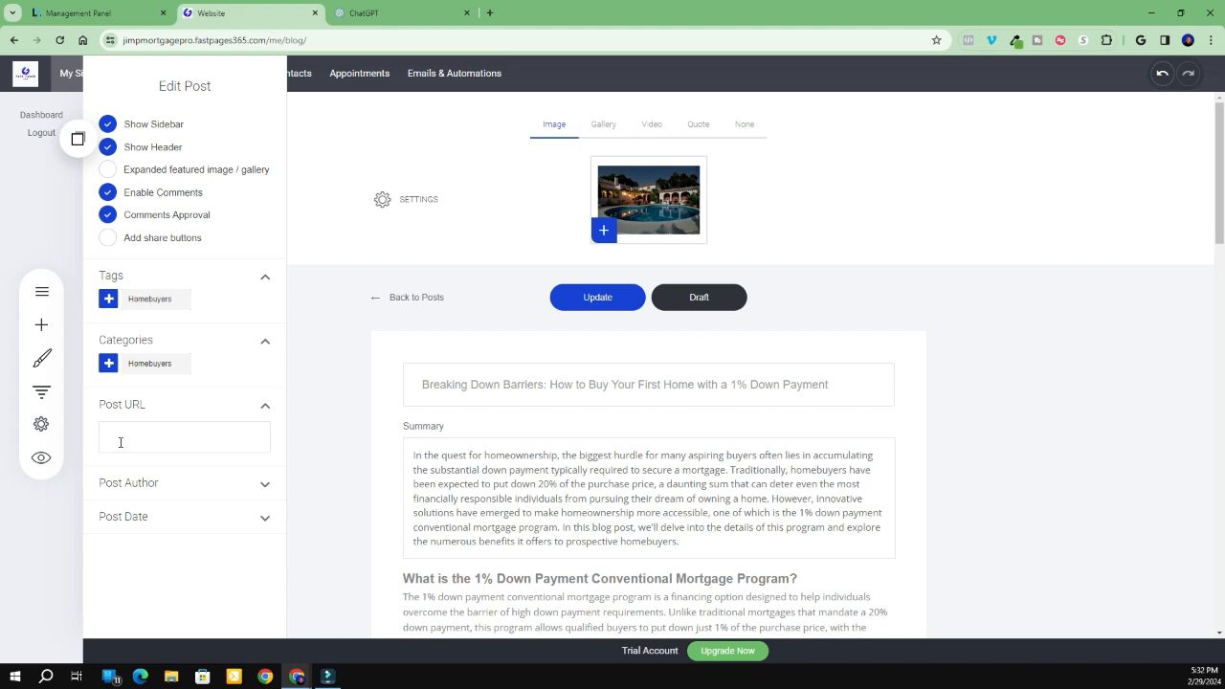
pyautogui.click(120, 442)
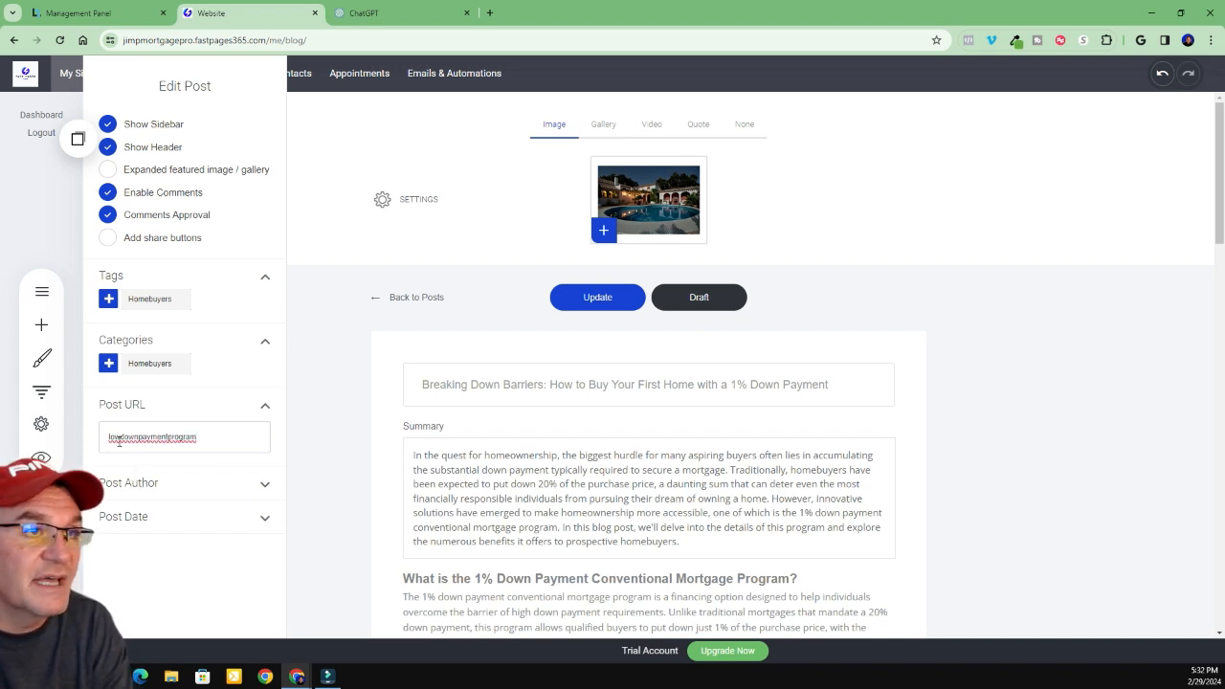
pyautogui.click(133, 486)
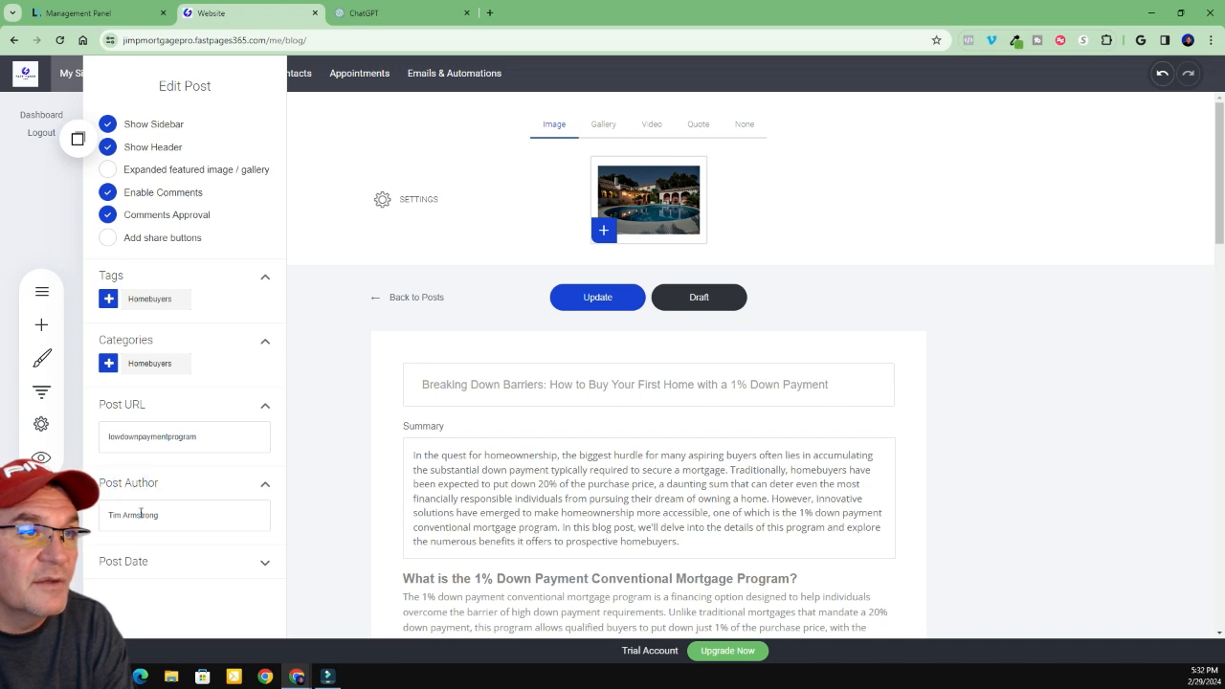
pyautogui.tripleClick(165, 515)
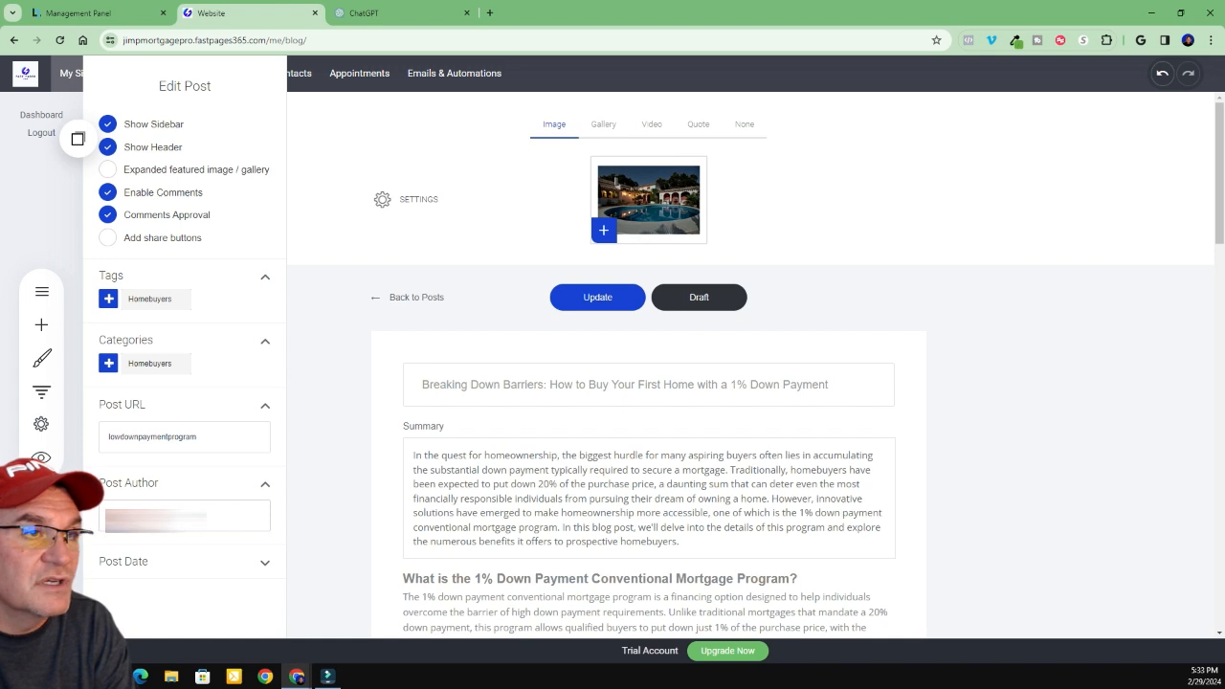
# Set the post date to the current date and time, 02/29/2024 05:33 pm, and recheck the post settings
pyautogui.click(145, 566)
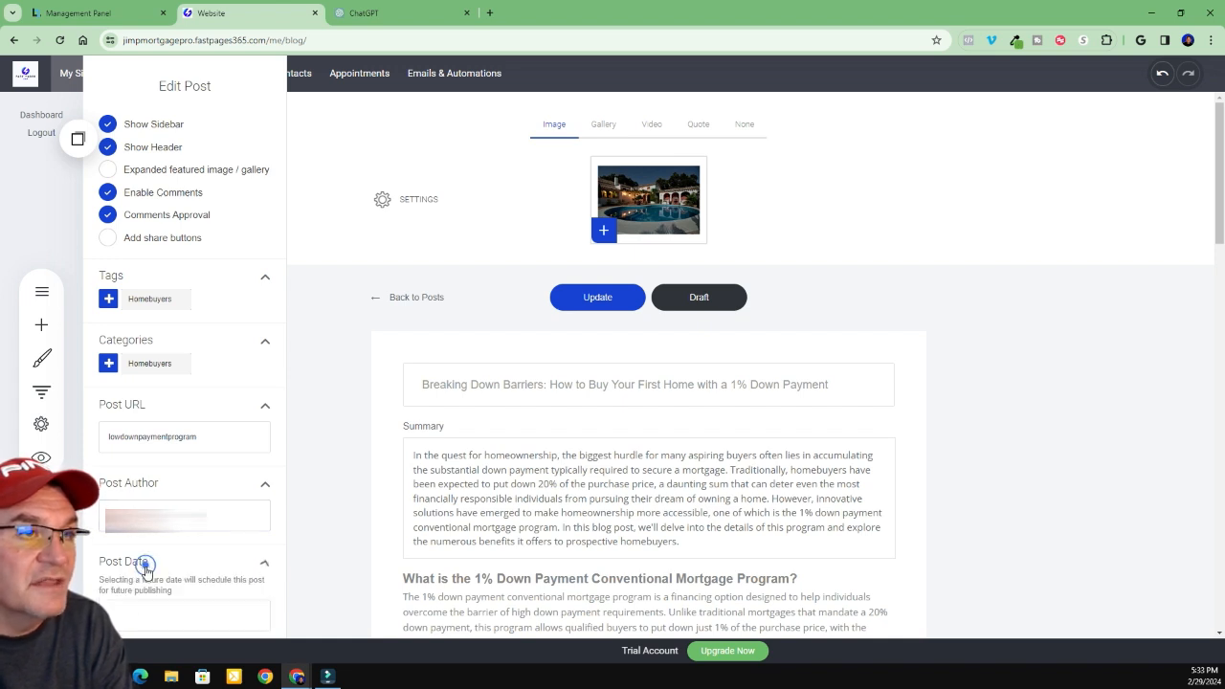
pyautogui.click(157, 615)
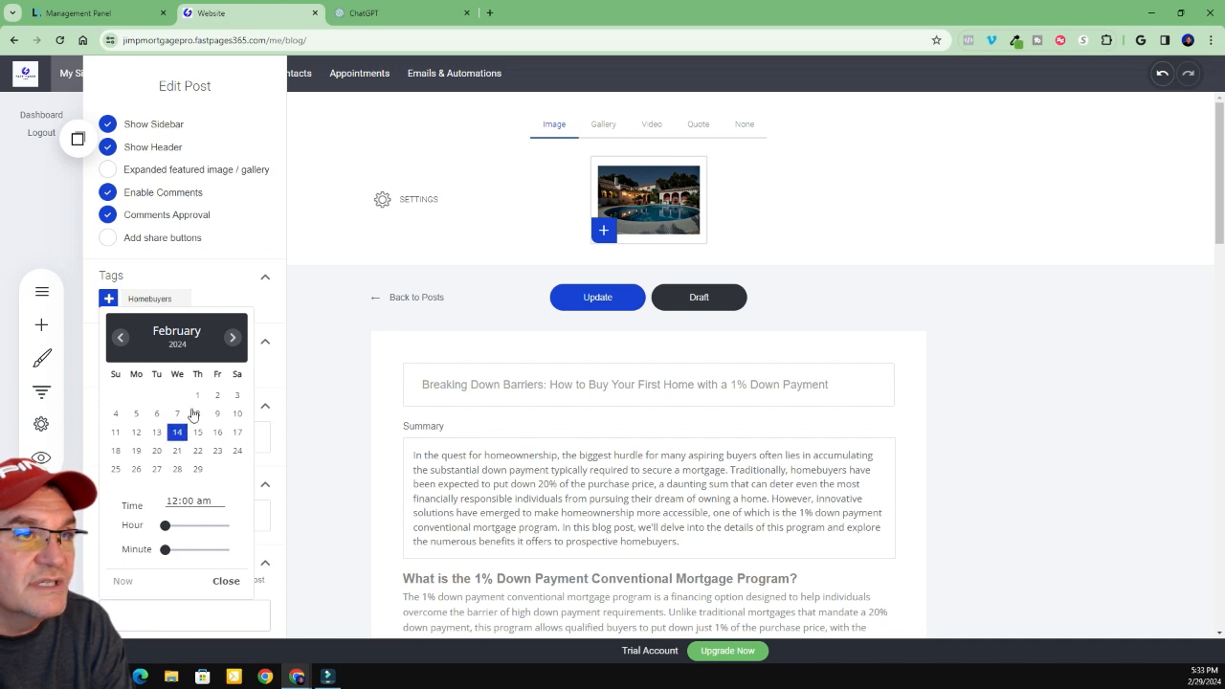
pyautogui.click(123, 582)
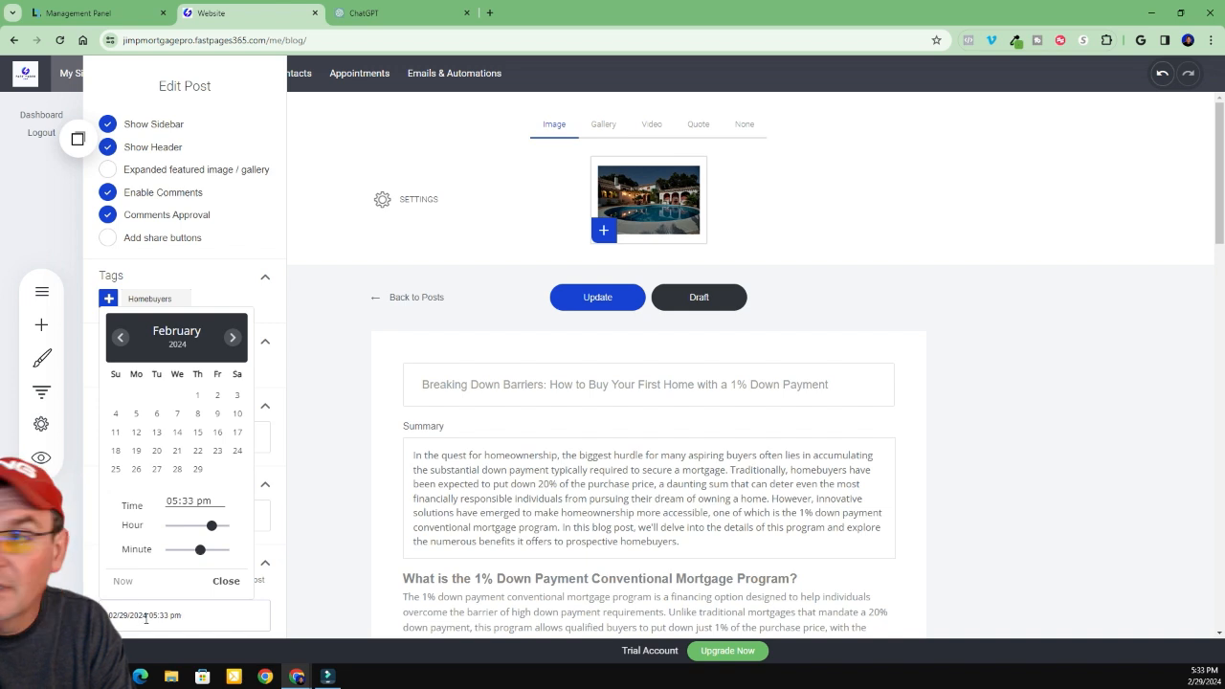
pyautogui.click(319, 448)
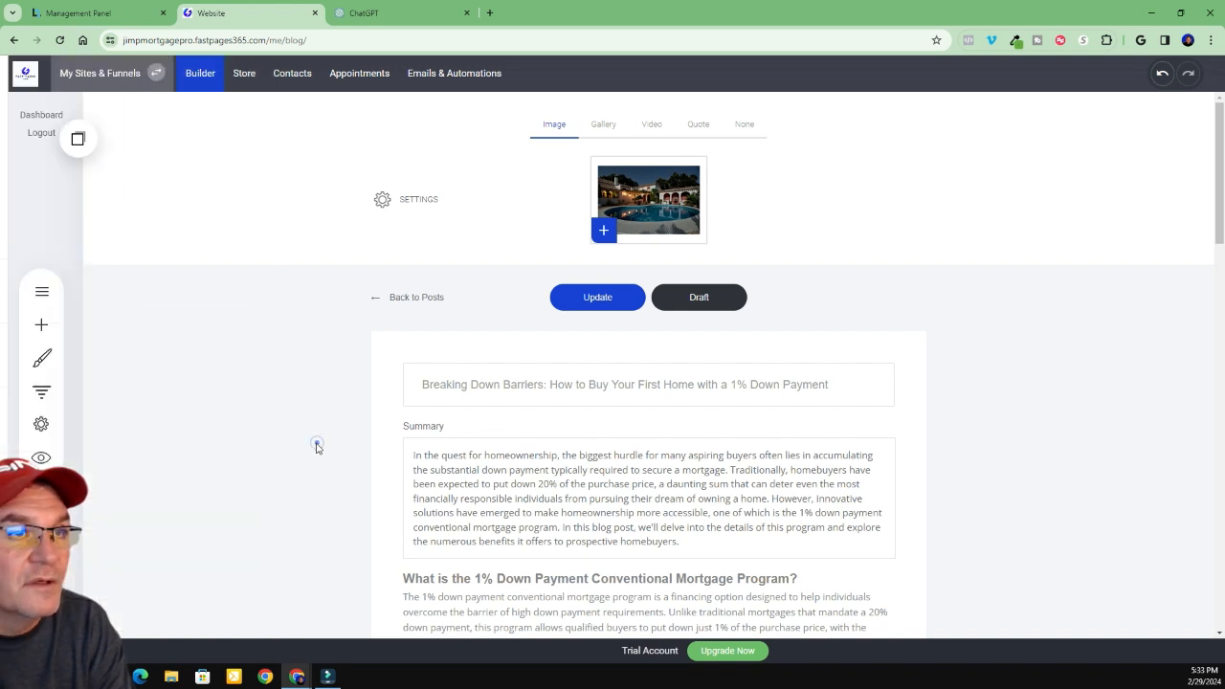
pyautogui.click(406, 198)
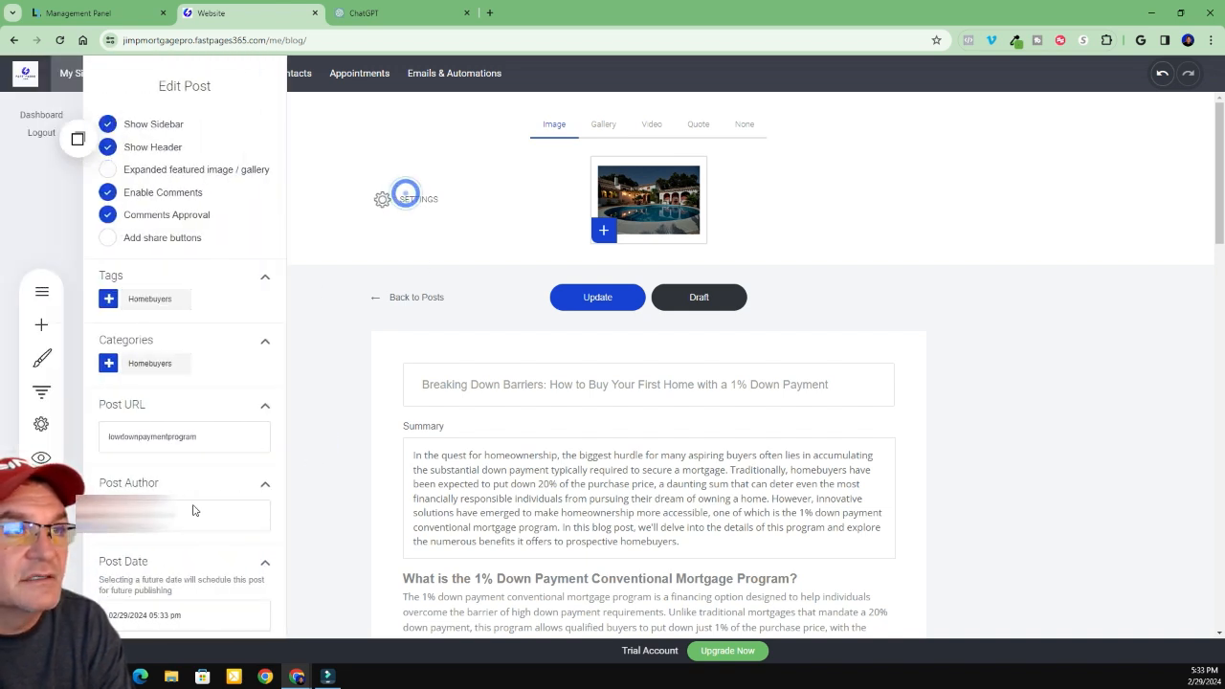
pyautogui.click(348, 371)
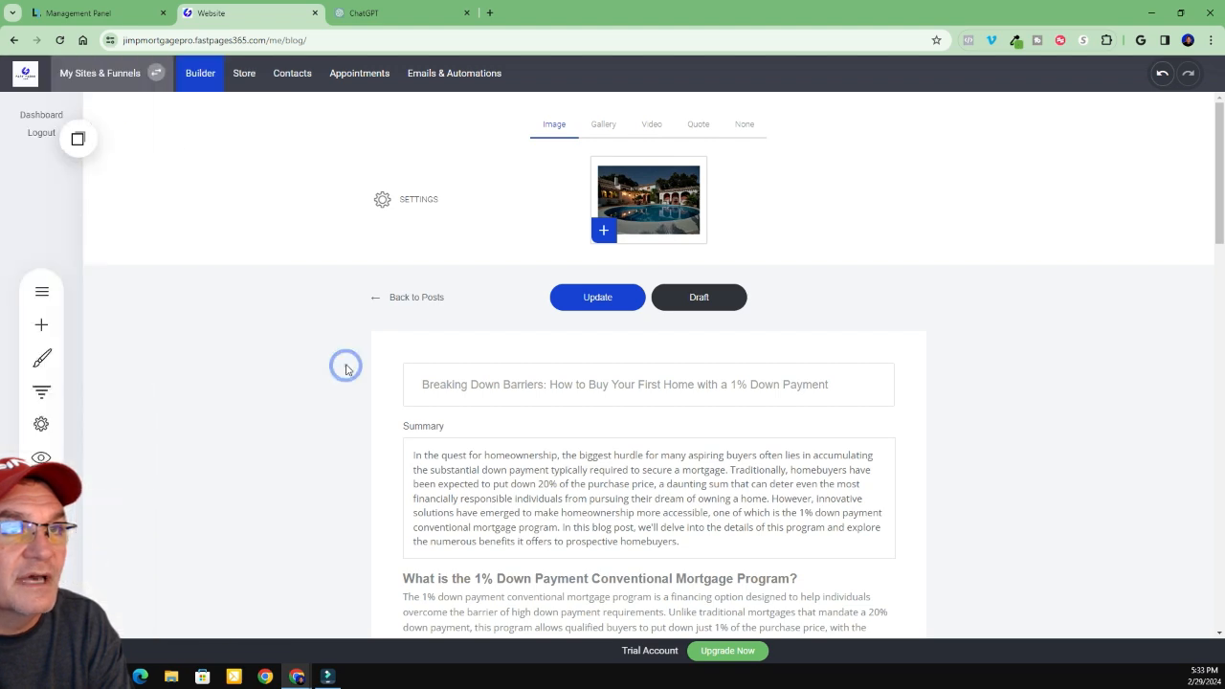
# Save the post's changes with Update, retrying if needed, and look over the post's content
pyautogui.click(597, 298)
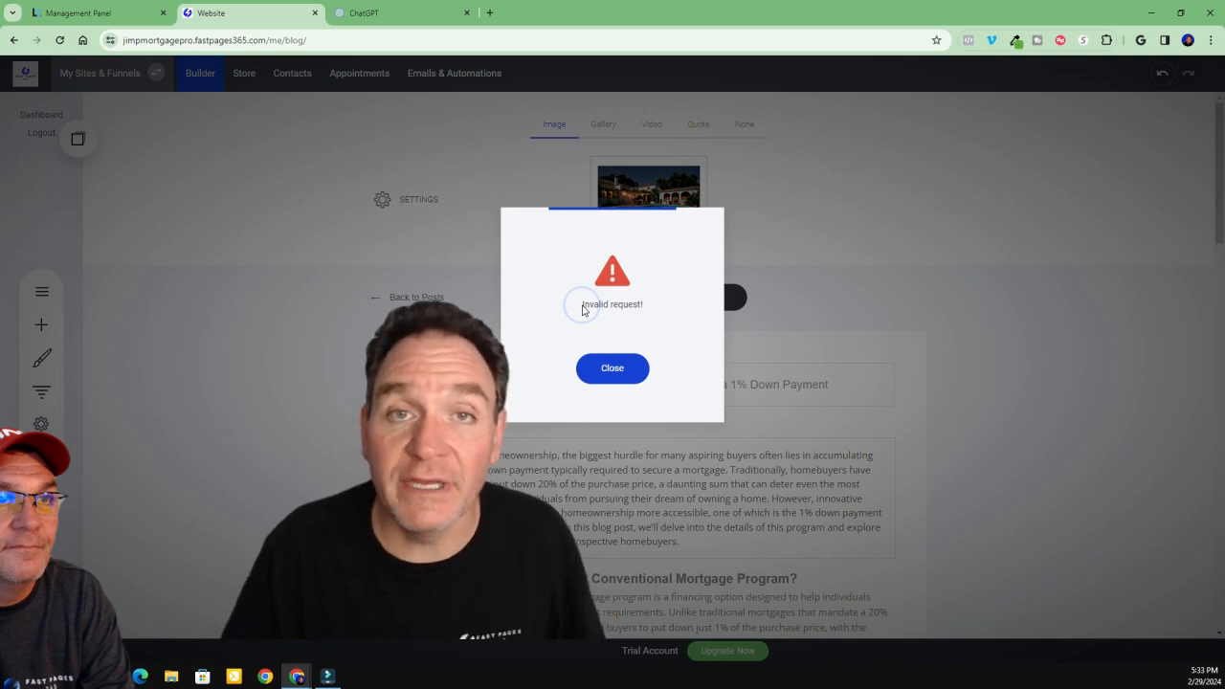
pyautogui.click(613, 368)
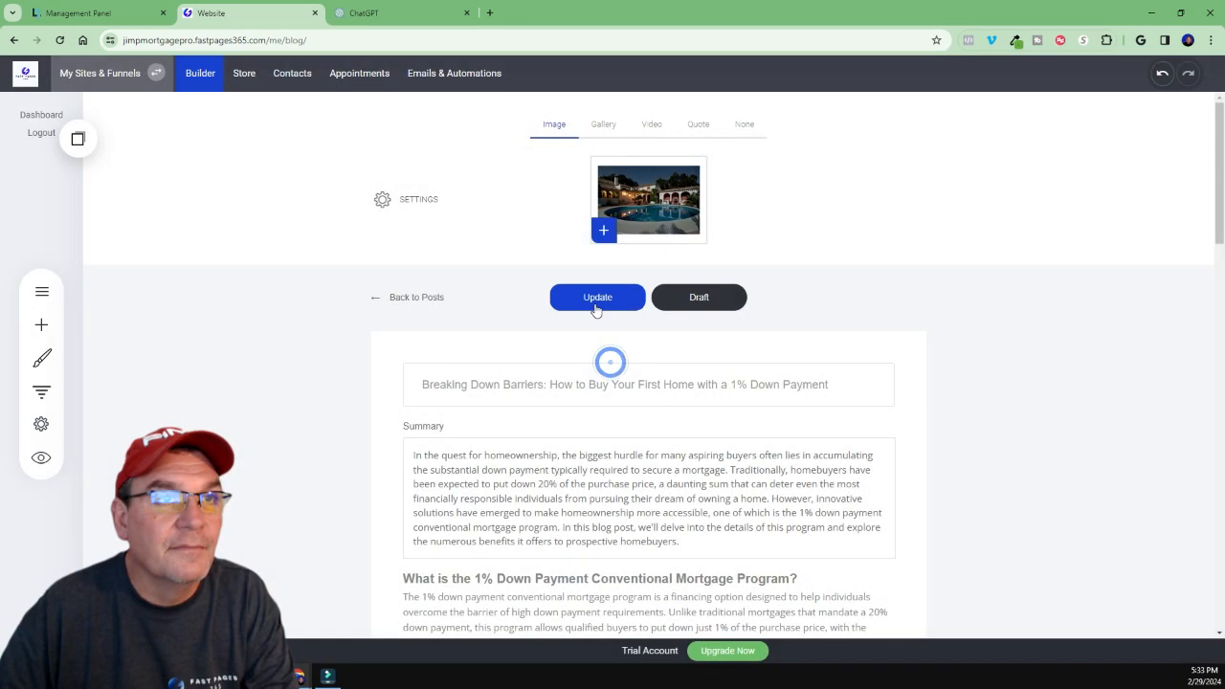
pyautogui.click(595, 305)
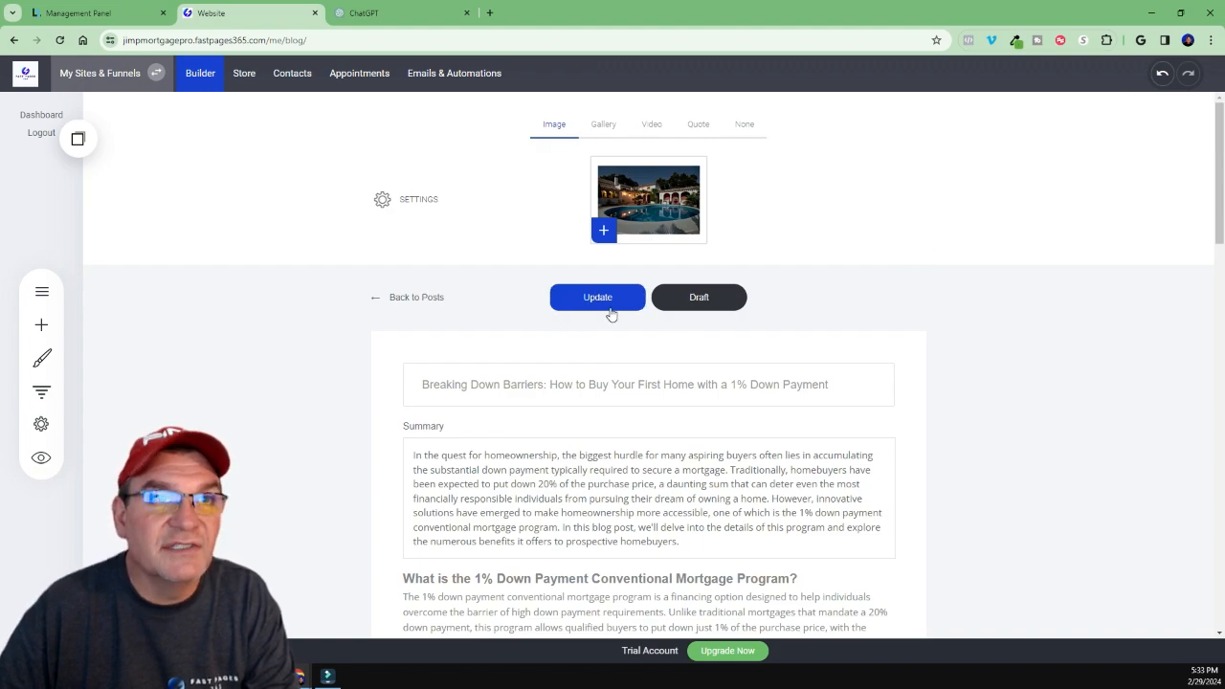
pyautogui.click(613, 315)
pyautogui.scroll(-2, 316, 511)
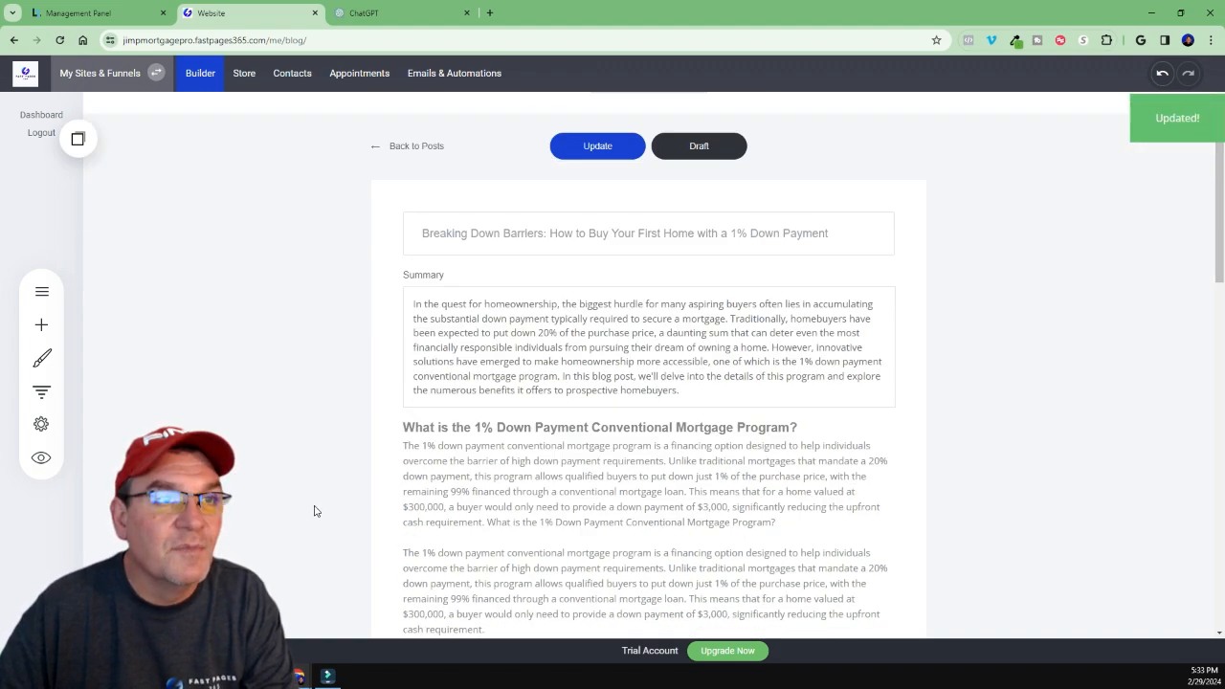
pyautogui.scroll(-15, 316, 511)
pyautogui.scroll(3, 316, 511)
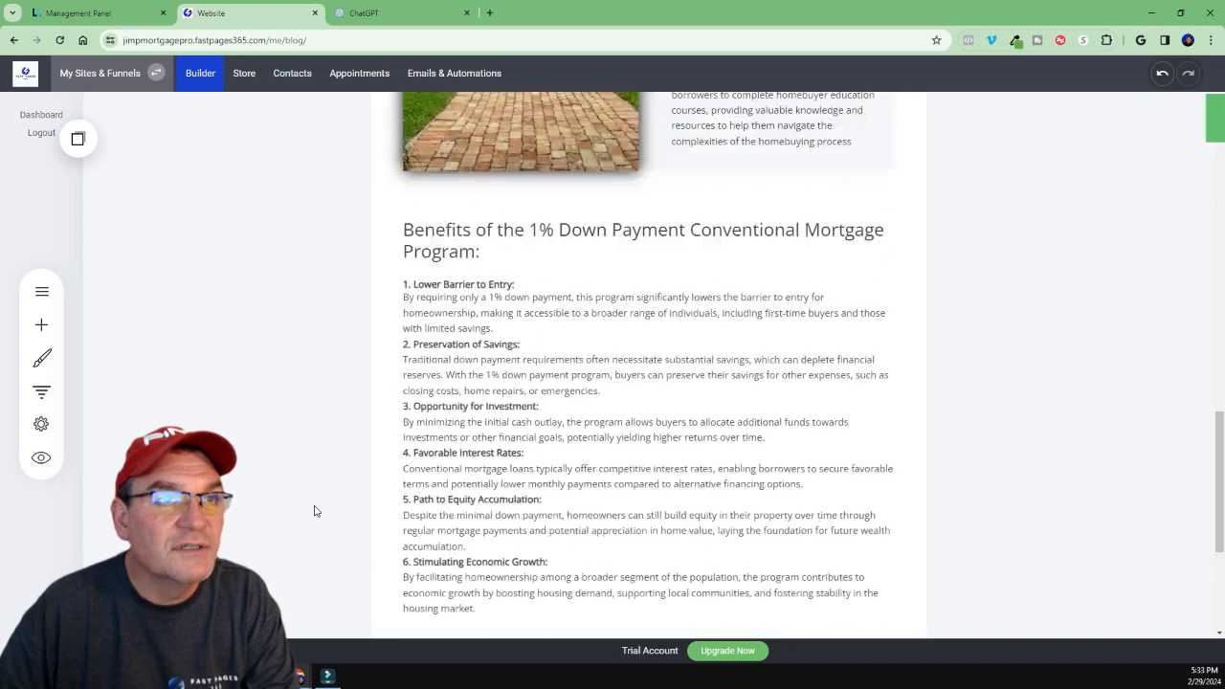
pyautogui.scroll(15, 316, 511)
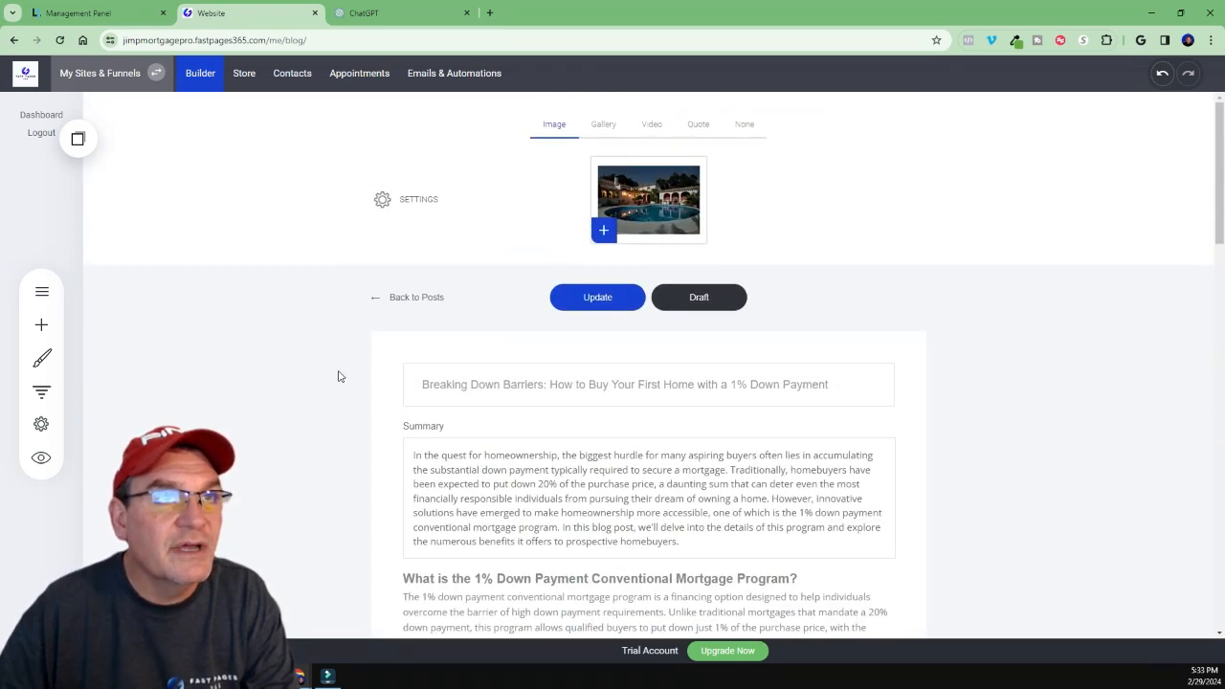
# Return to the post list, open the site's Home page and examine how the new post appears in its blog section
pyautogui.click(404, 301)
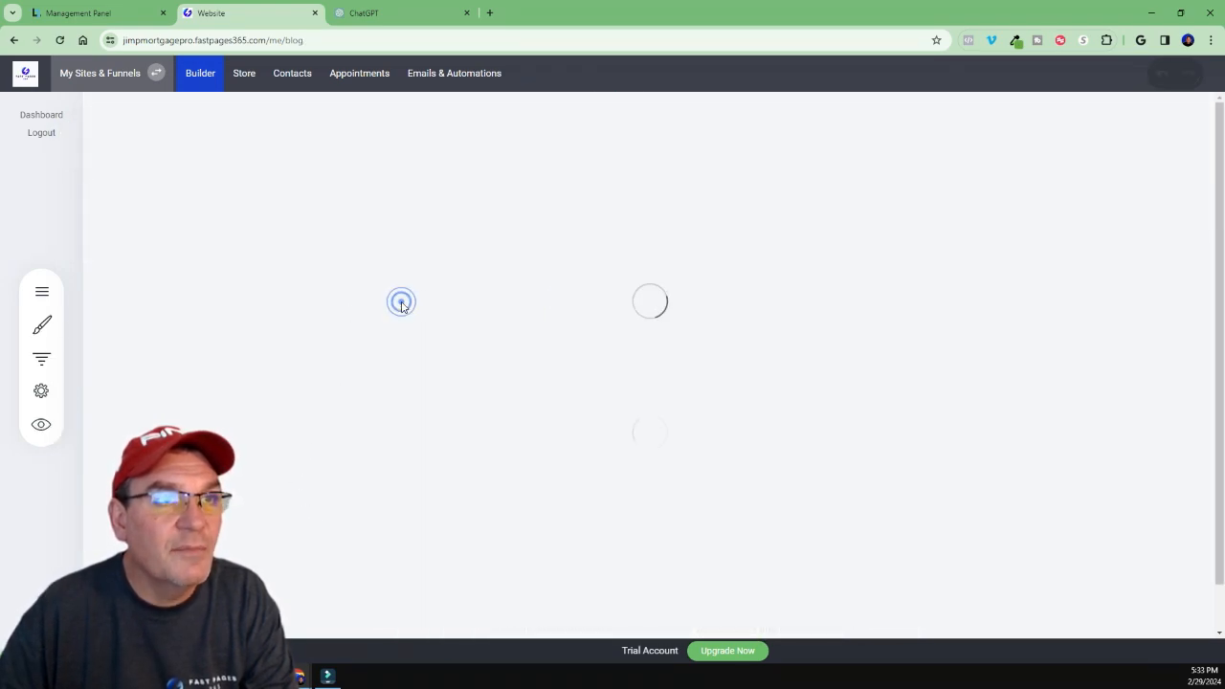
pyautogui.click(41, 292)
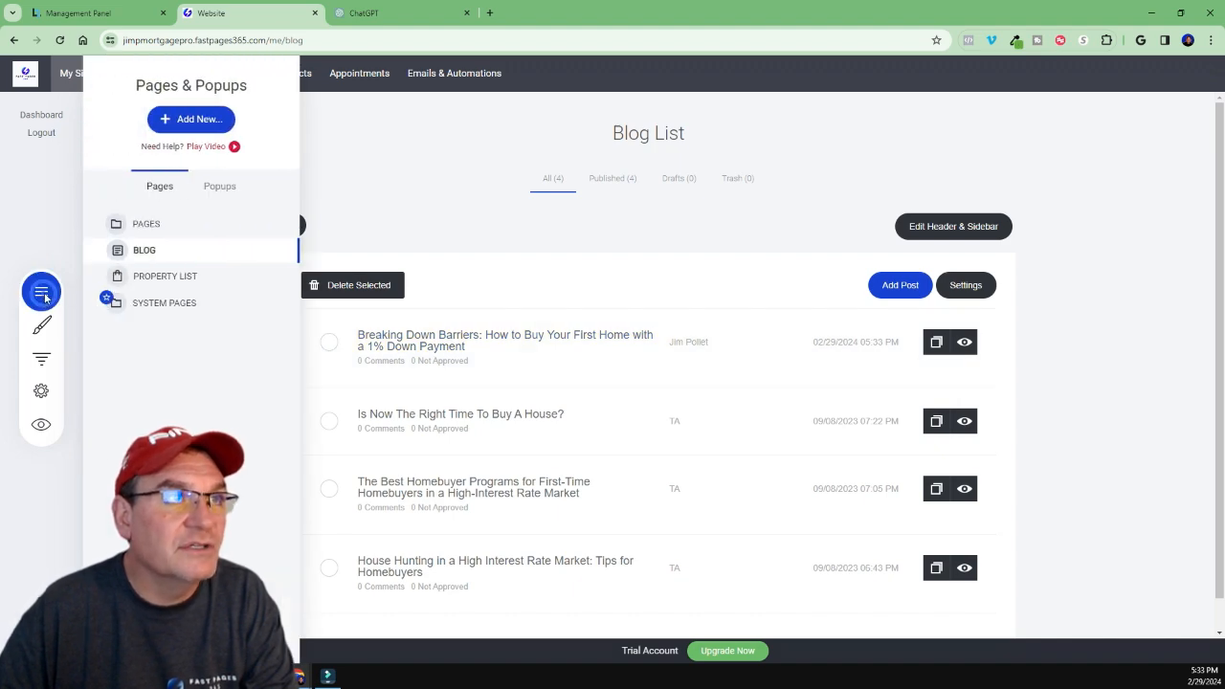
pyautogui.click(148, 226)
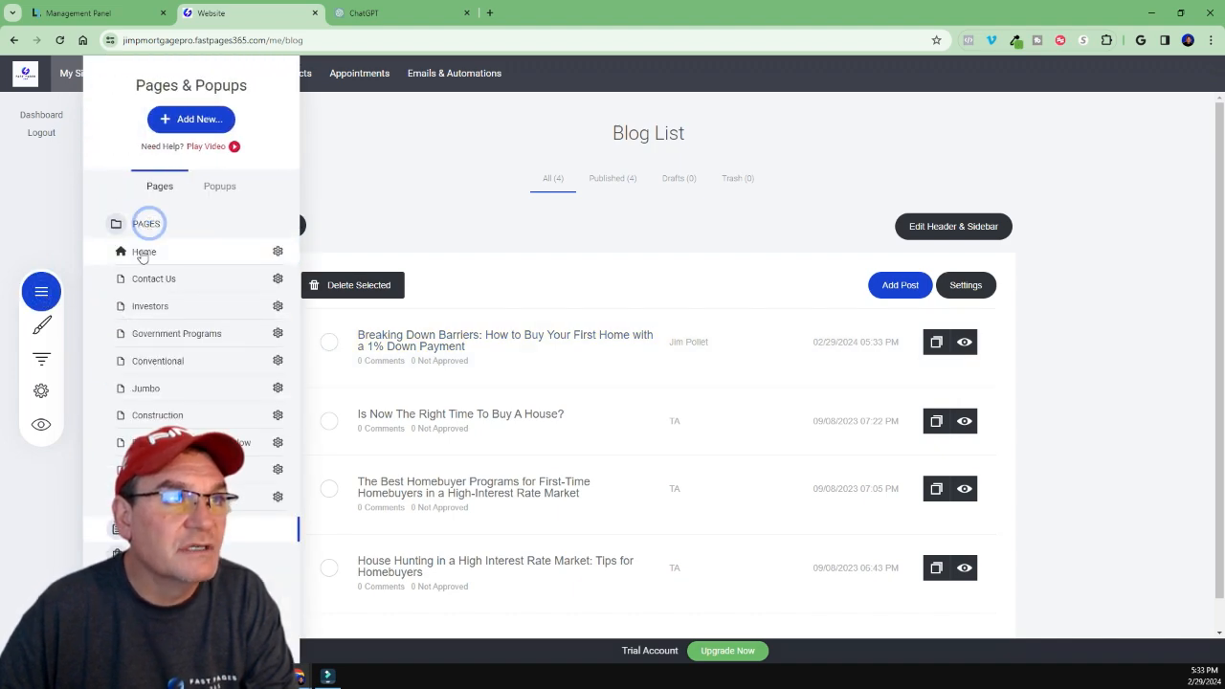
pyautogui.click(144, 252)
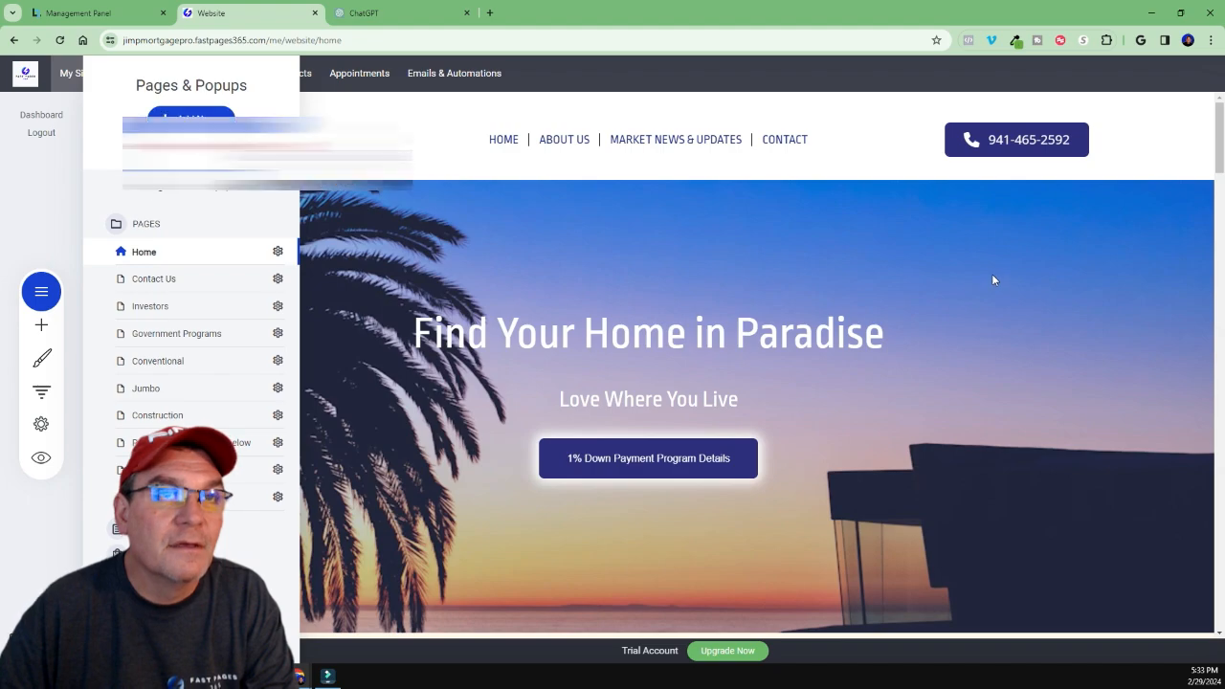
pyautogui.scroll(-7, 992, 278)
pyautogui.scroll(-15, 956, 304)
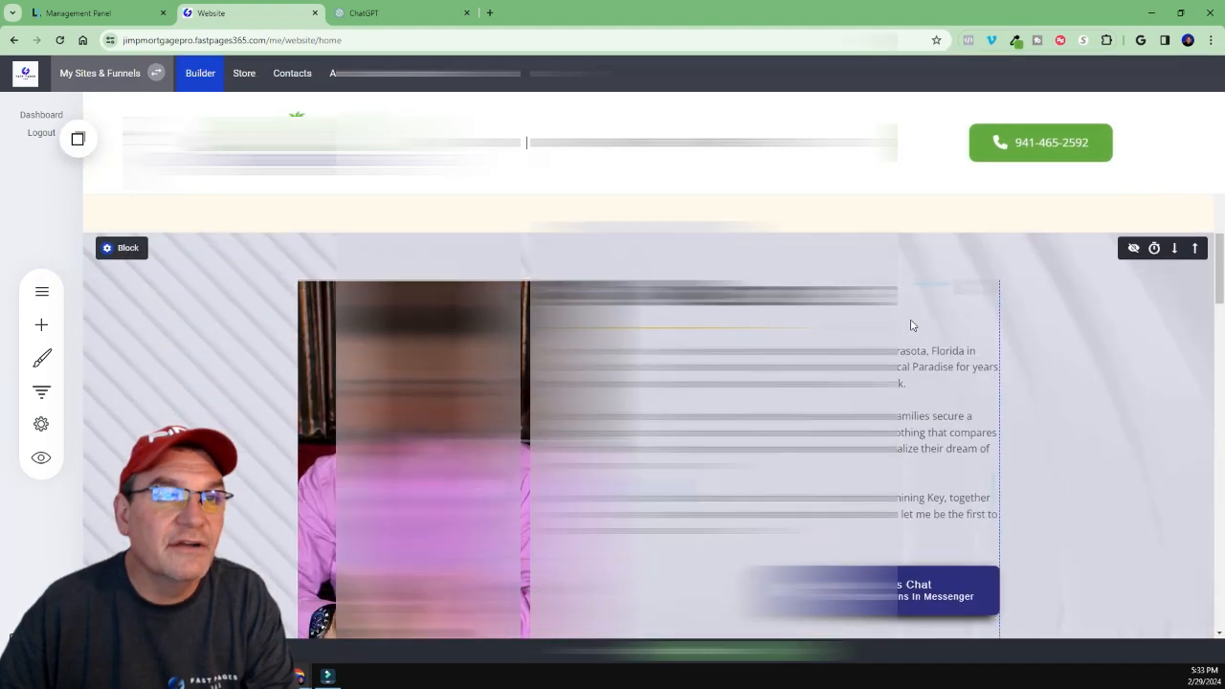
pyautogui.scroll(-2, 738, 397)
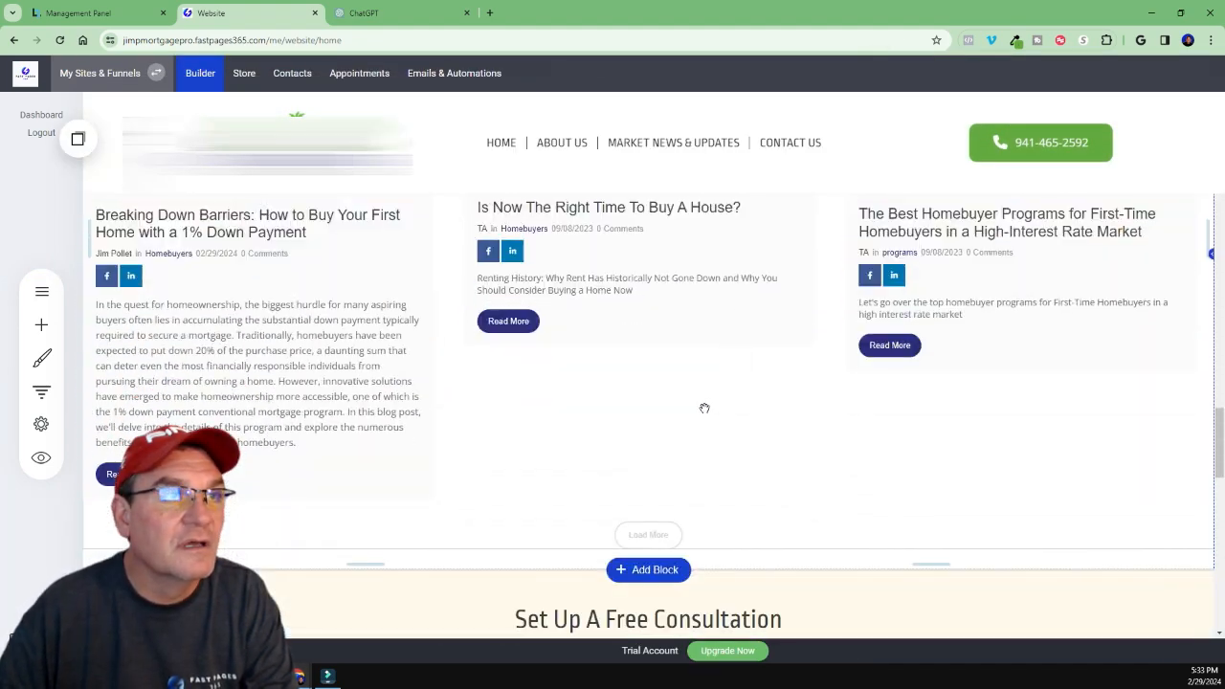
pyautogui.scroll(2, 702, 405)
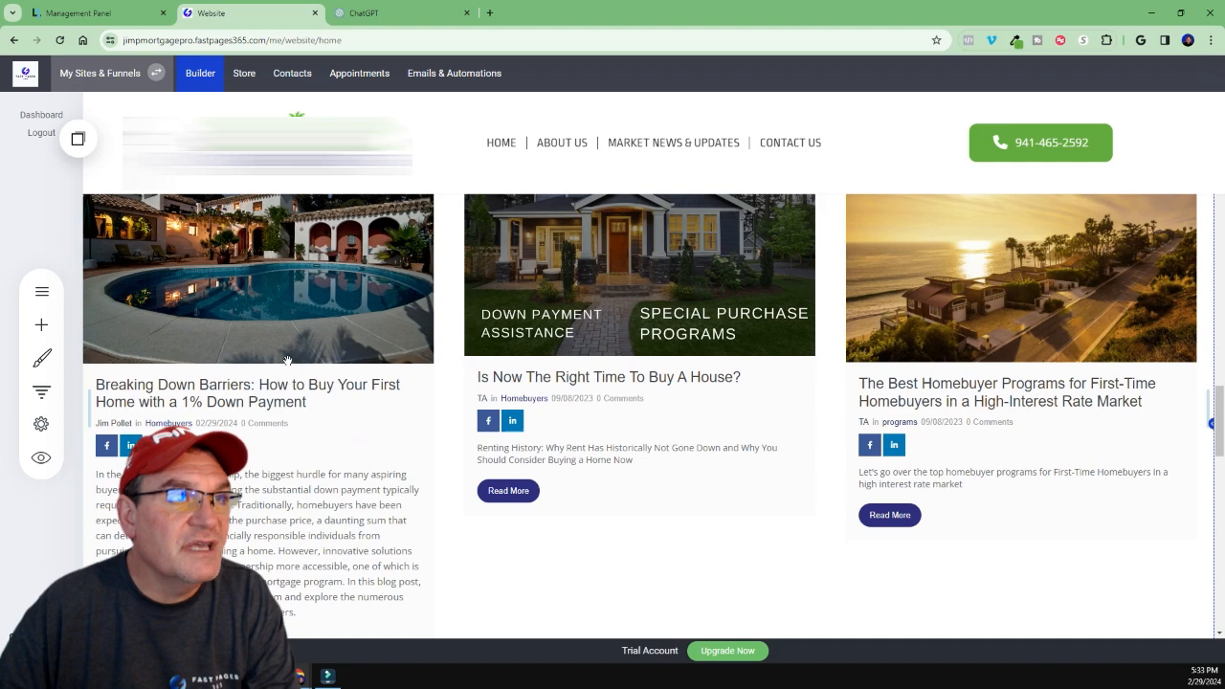
pyautogui.scroll(2, 305, 412)
pyautogui.scroll(-2, 305, 412)
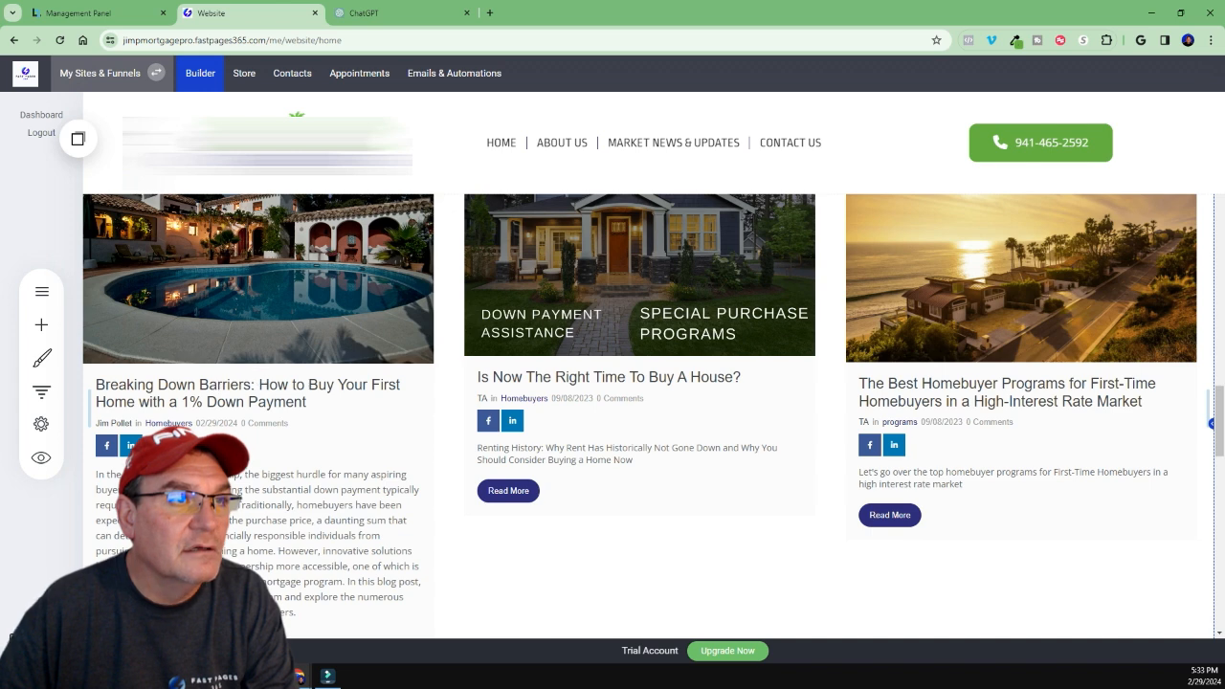
pyautogui.scroll(-2, 249, 383)
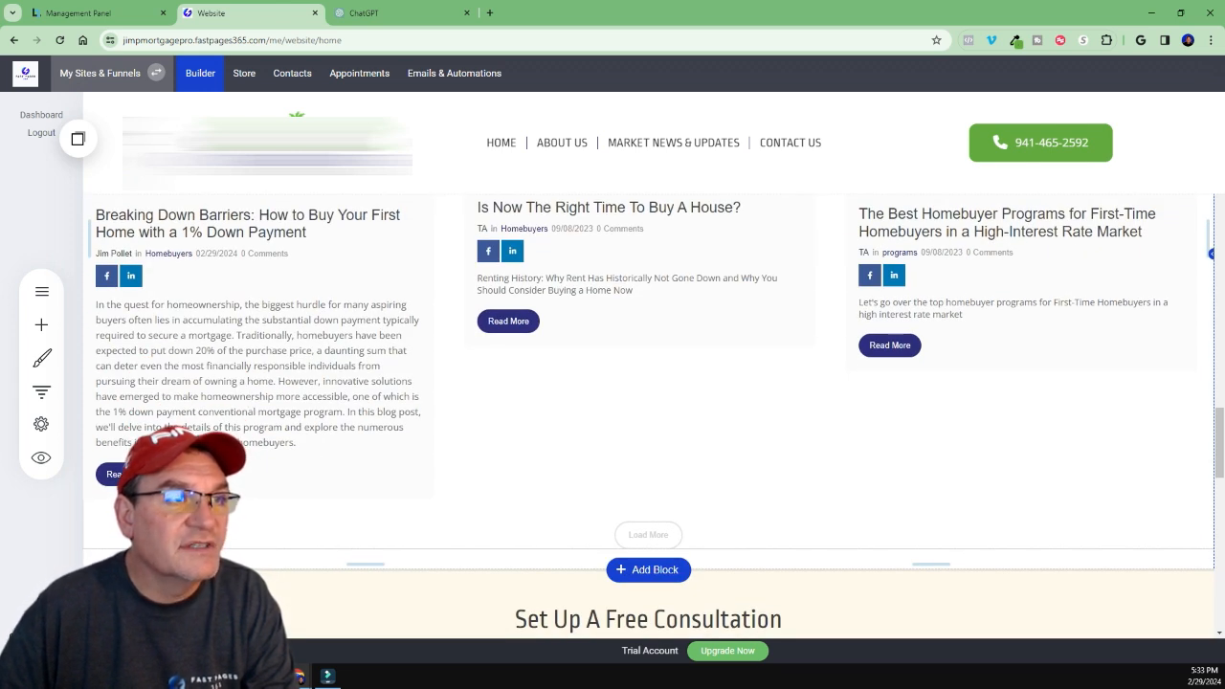
# Preview the Home page and open the full 1% down payment post from its blog section
pyautogui.click(42, 460)
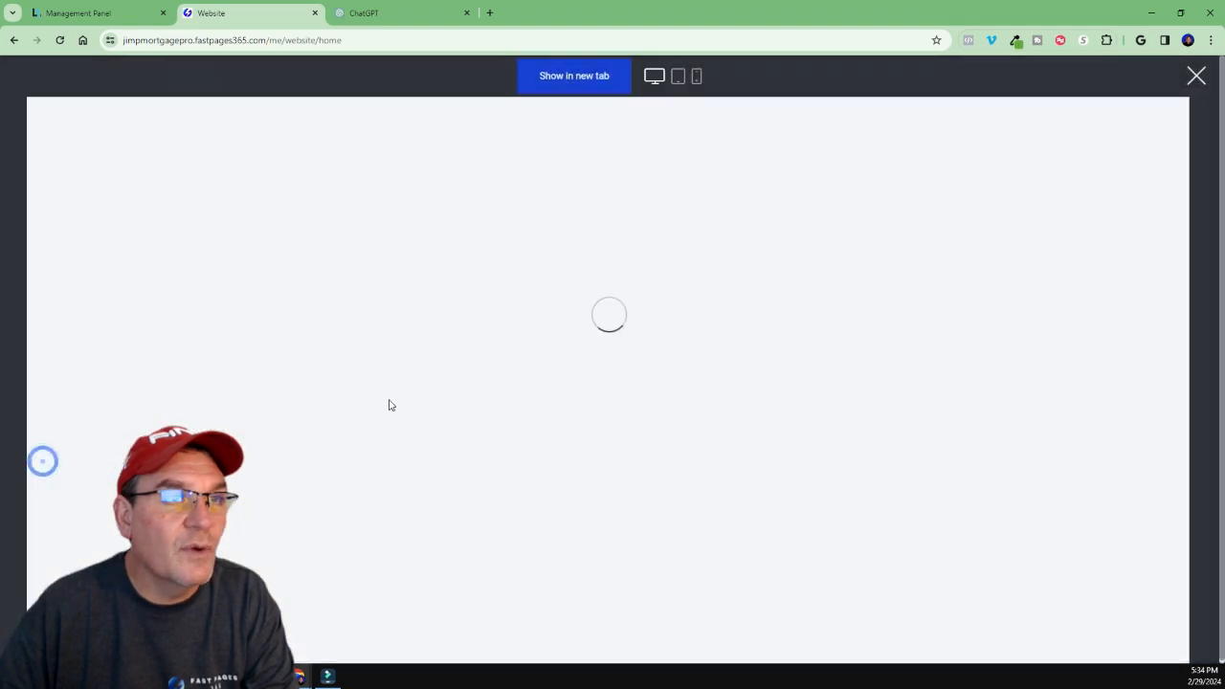
pyautogui.scroll(-5, 293, 431)
pyautogui.scroll(-10, 268, 452)
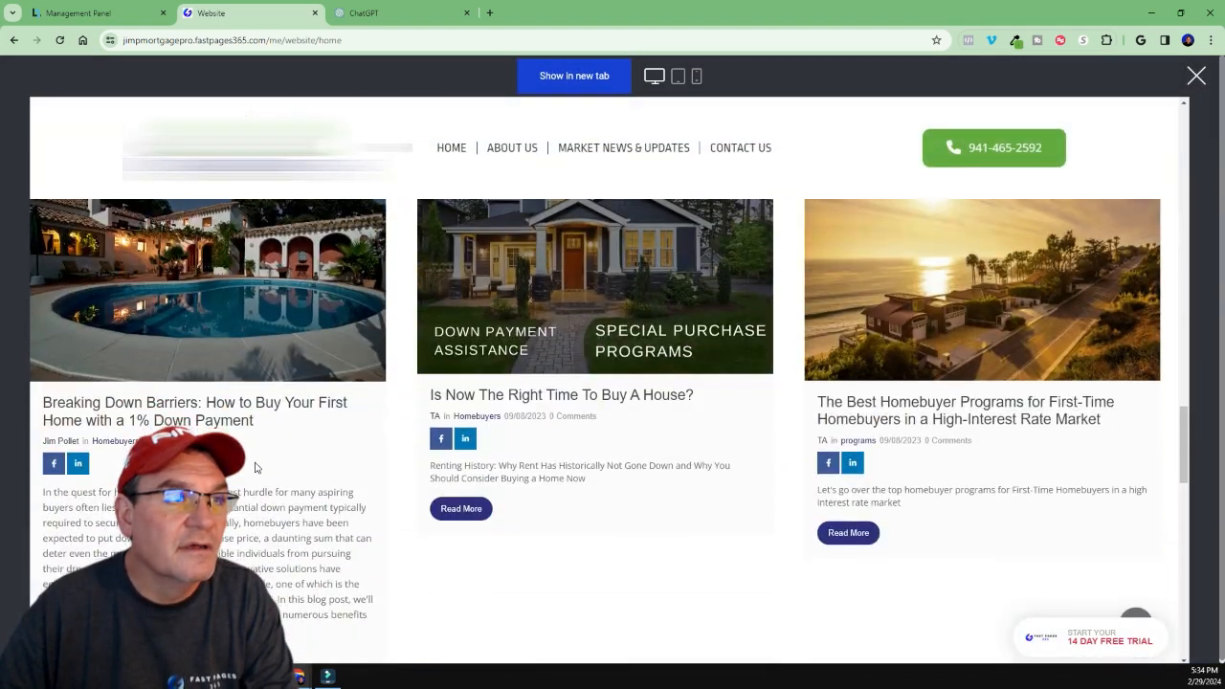
pyautogui.scroll(-3, 251, 466)
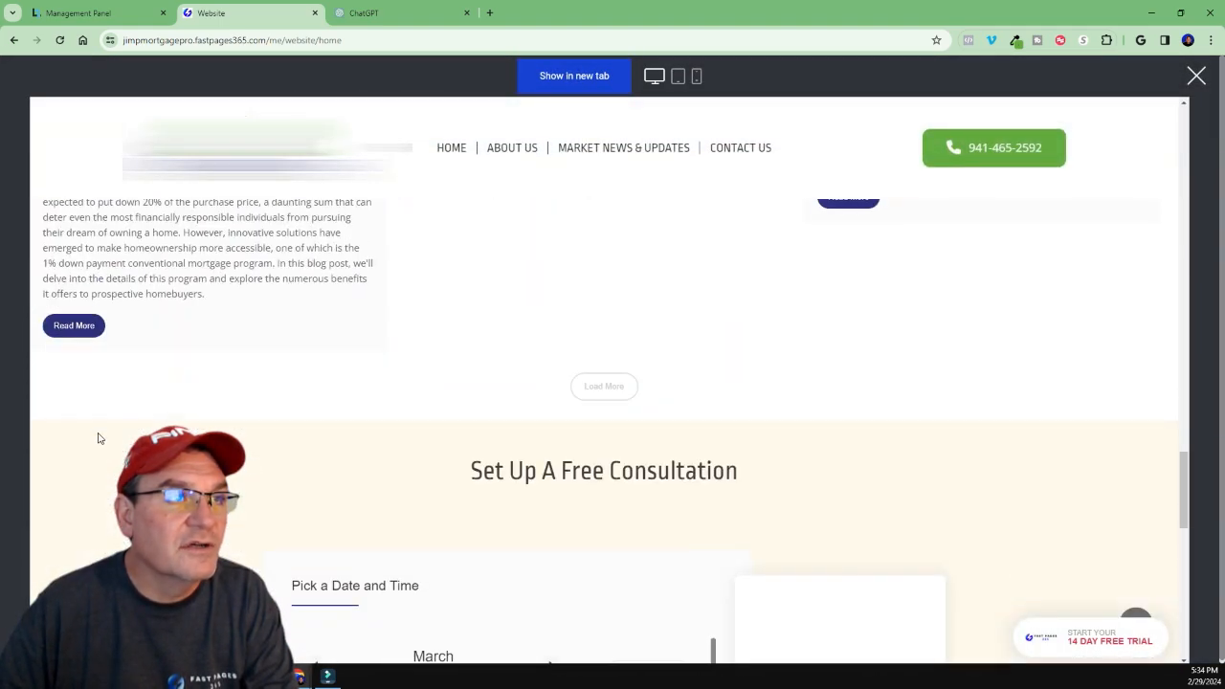
pyautogui.click(75, 328)
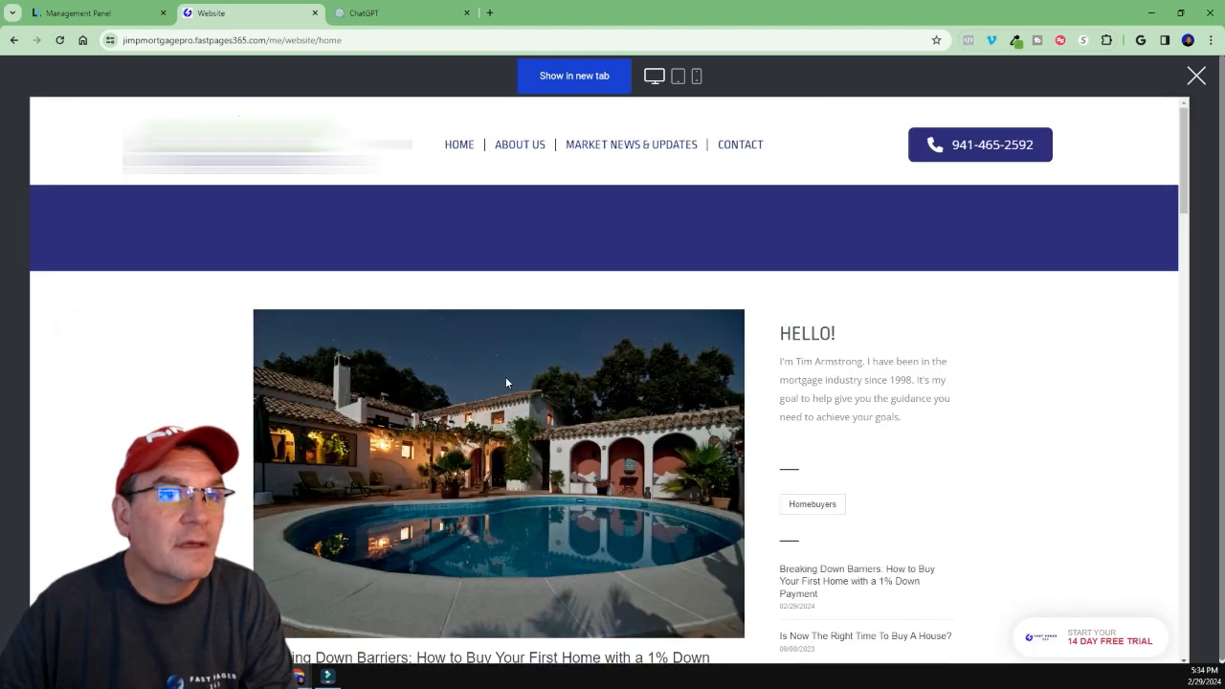
# Review the previewed post's featured image, sidebar, body text and Key Program Details section
pyautogui.scroll(-3, 505, 377)
pyautogui.scroll(3, 559, 351)
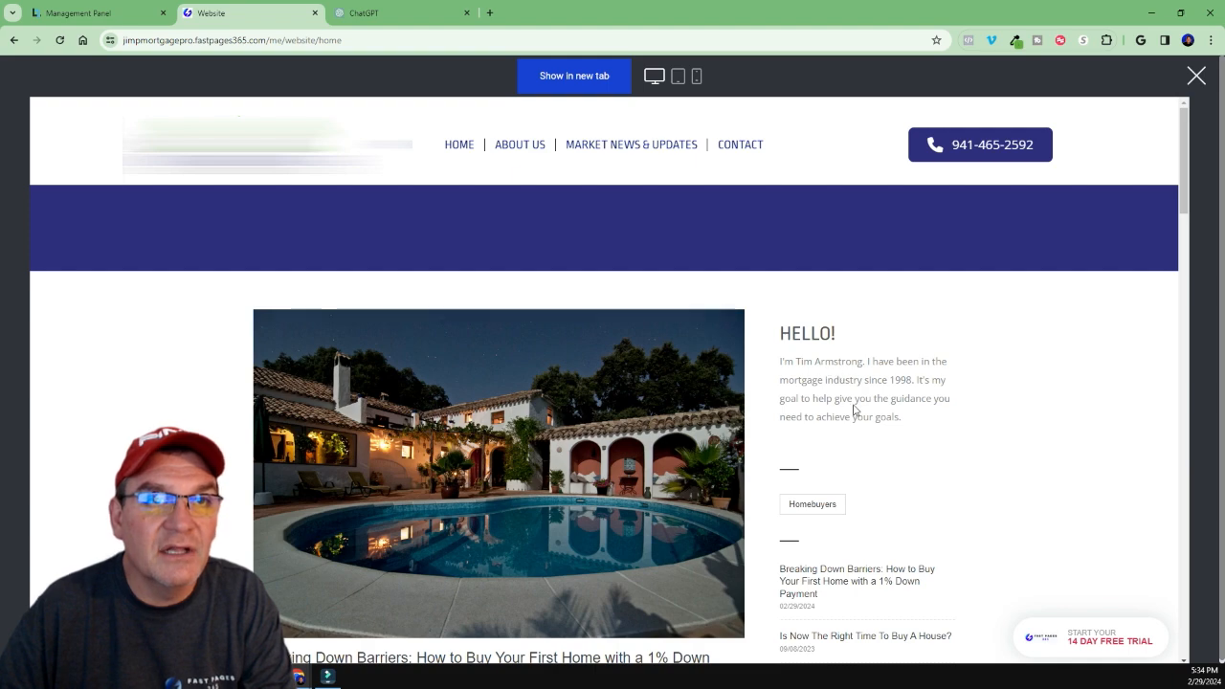
pyautogui.scroll(-2, 867, 399)
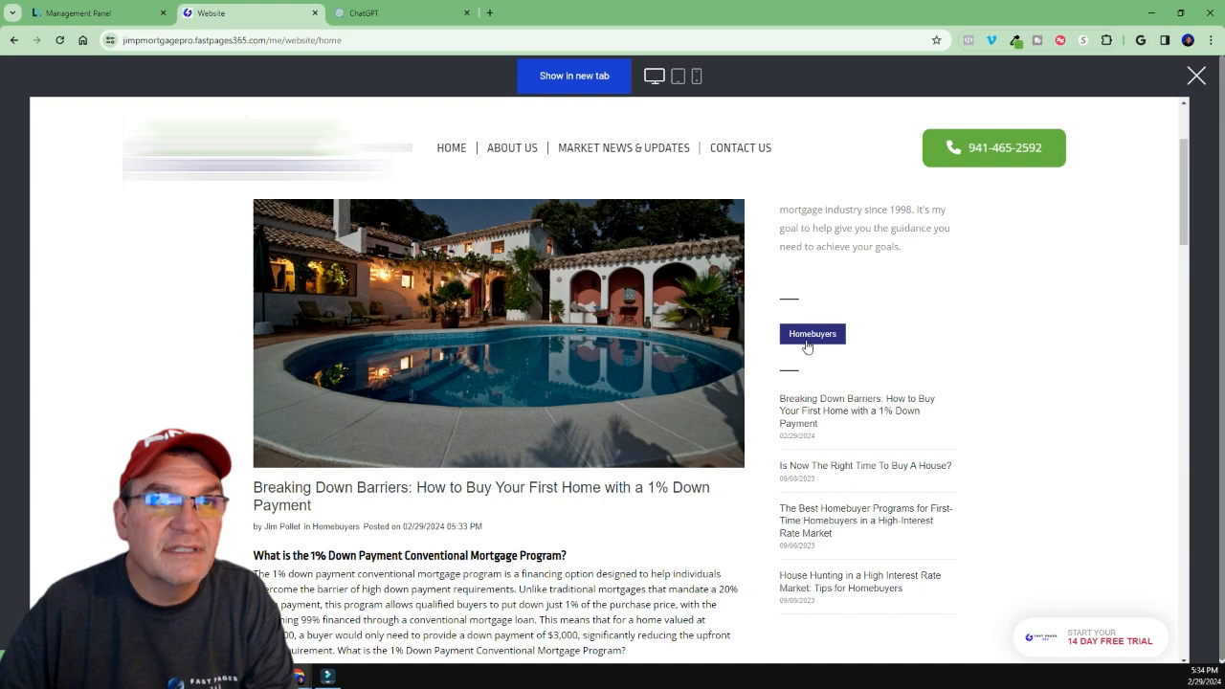
pyautogui.scroll(-4, 545, 455)
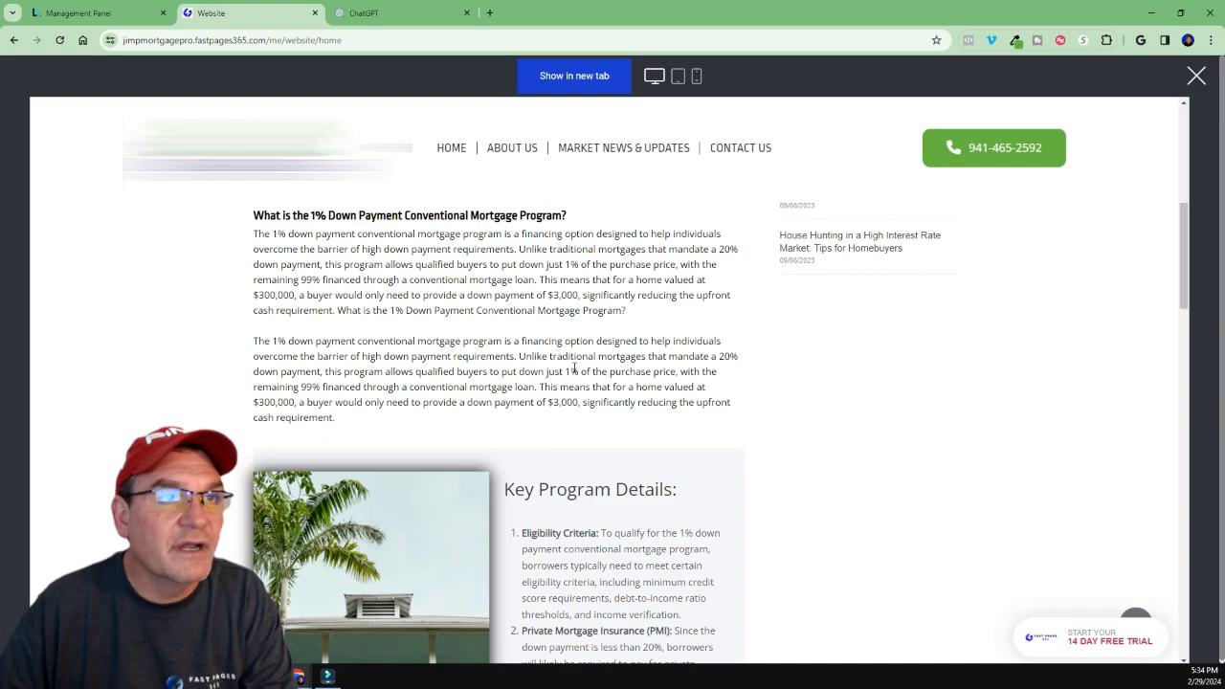
pyautogui.scroll(2, 575, 369)
pyautogui.scroll(-4, 574, 369)
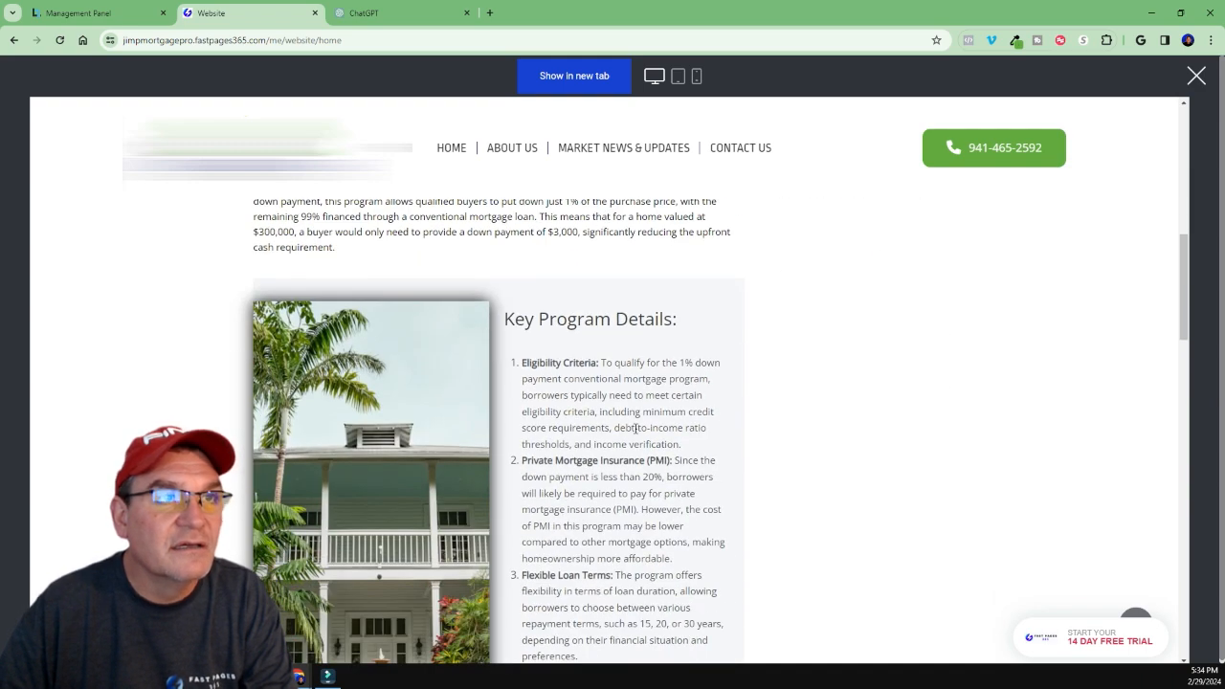
pyautogui.scroll(-10, 635, 430)
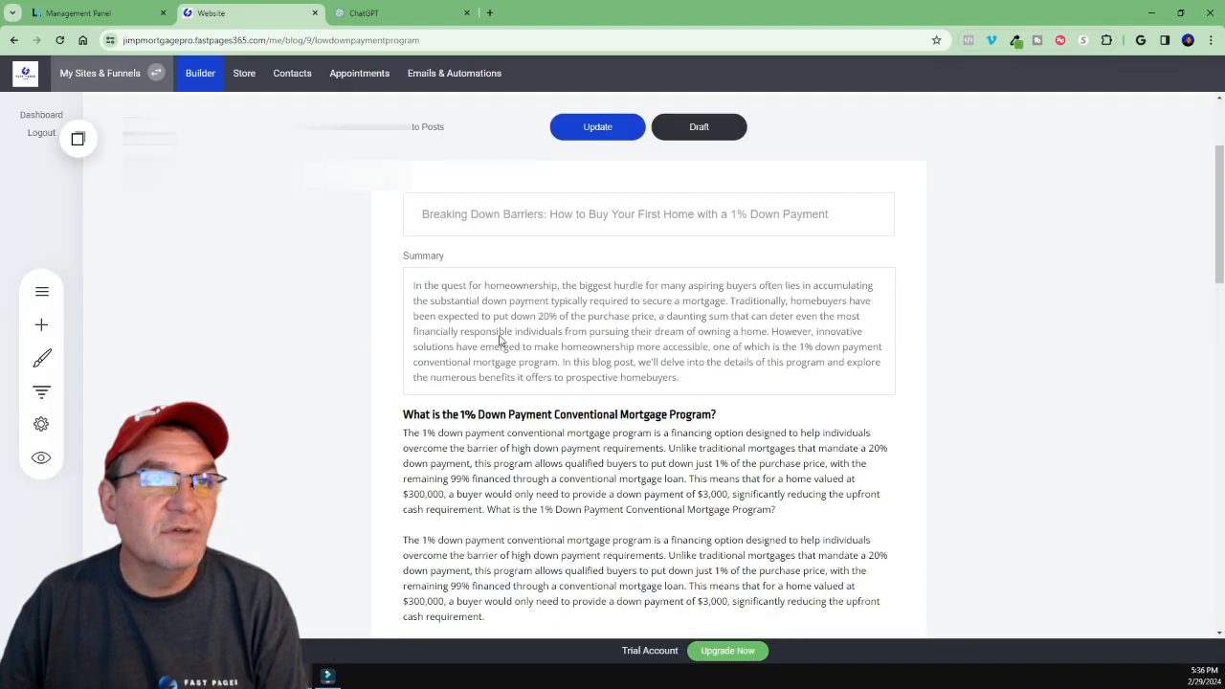
# Add a blank block below the closing paragraph of the post and split it into 2 columns
pyautogui.scroll(-10, 499, 334)
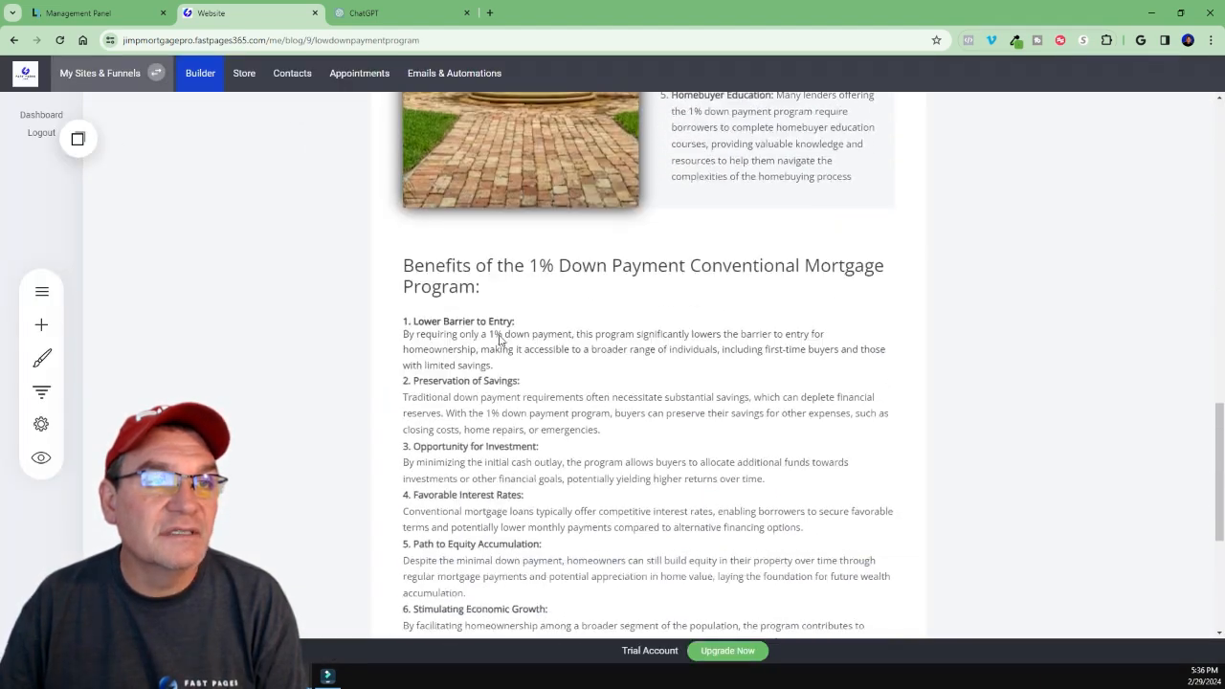
pyautogui.scroll(-4, 499, 335)
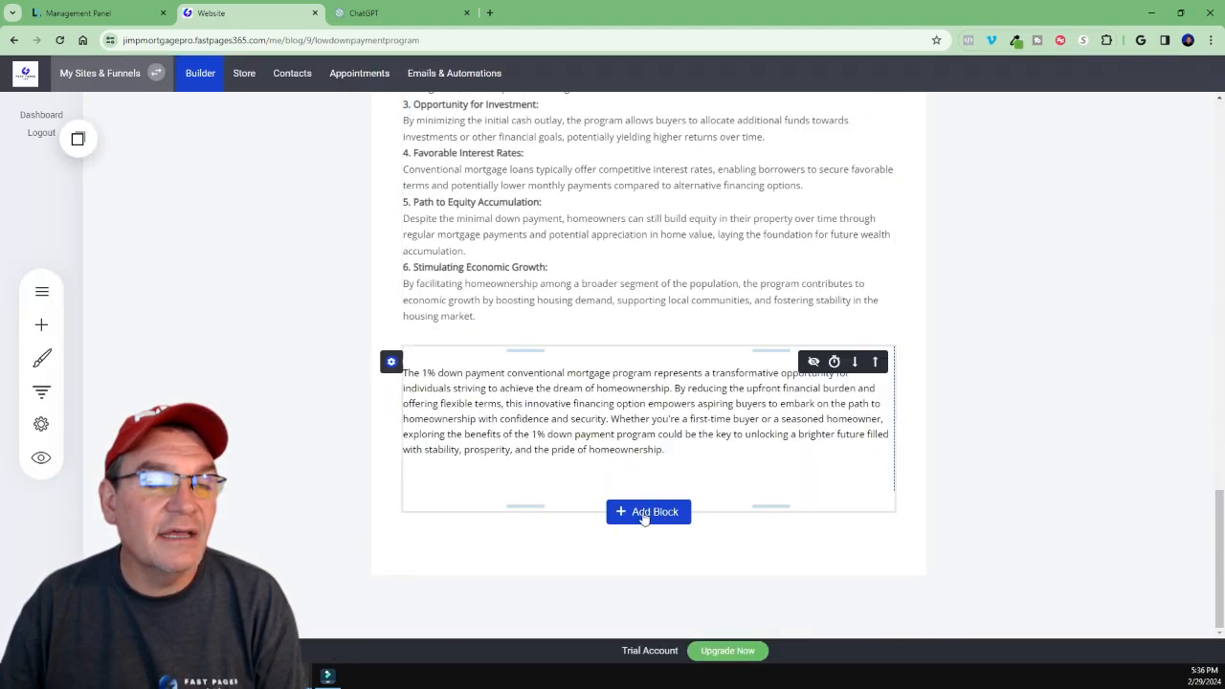
pyautogui.click(646, 513)
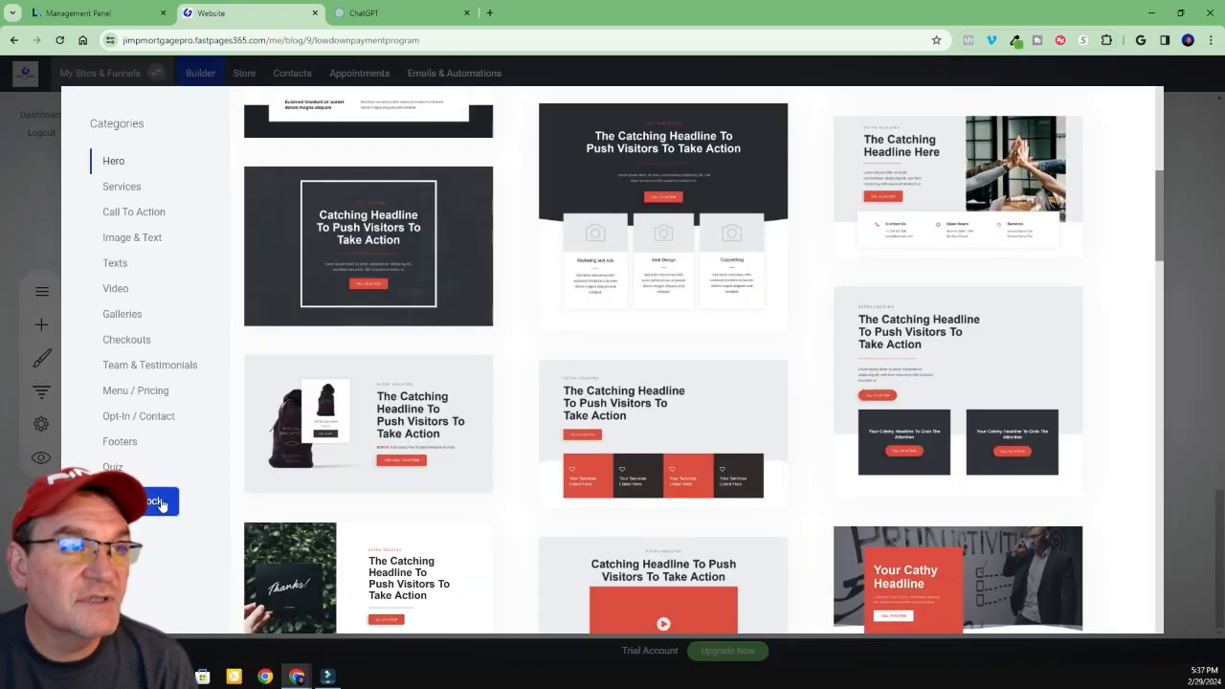
pyautogui.click(148, 501)
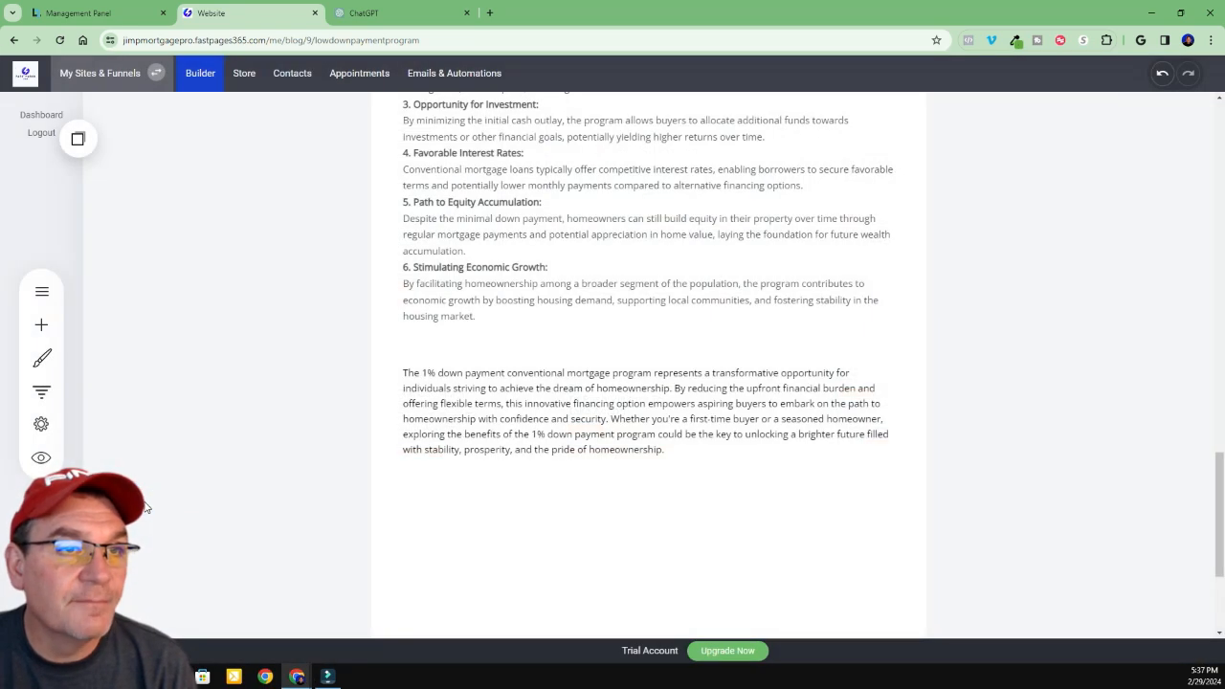
pyautogui.scroll(-2, 477, 424)
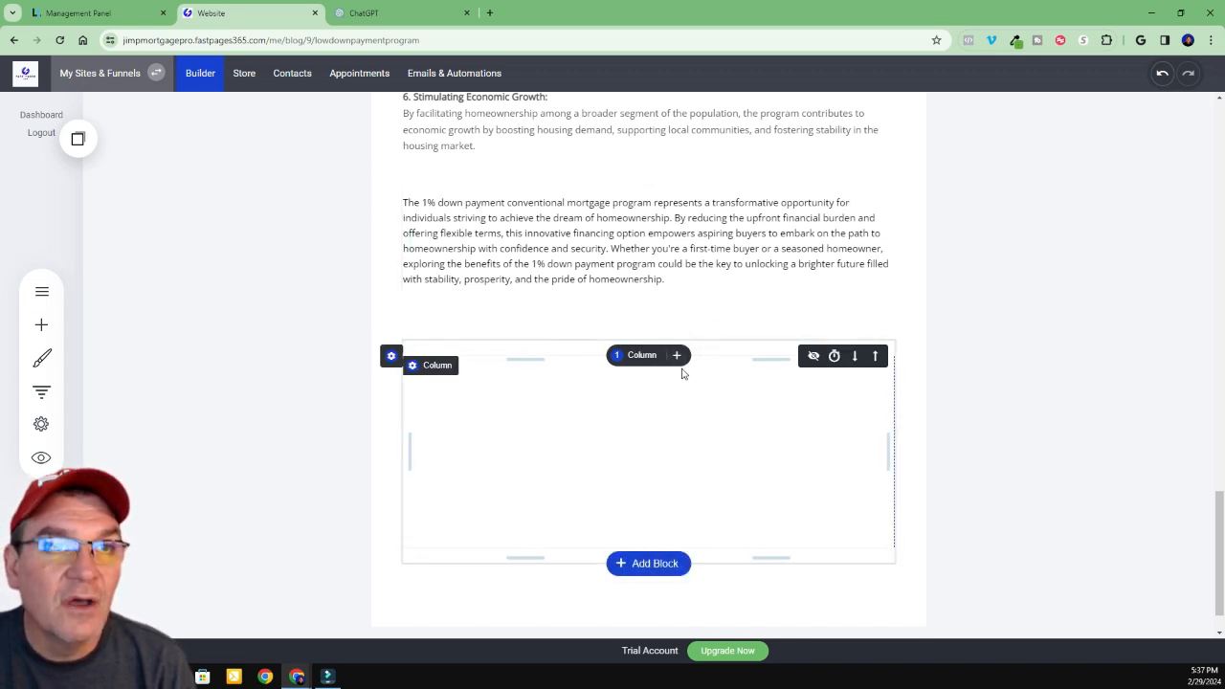
pyautogui.click(629, 358)
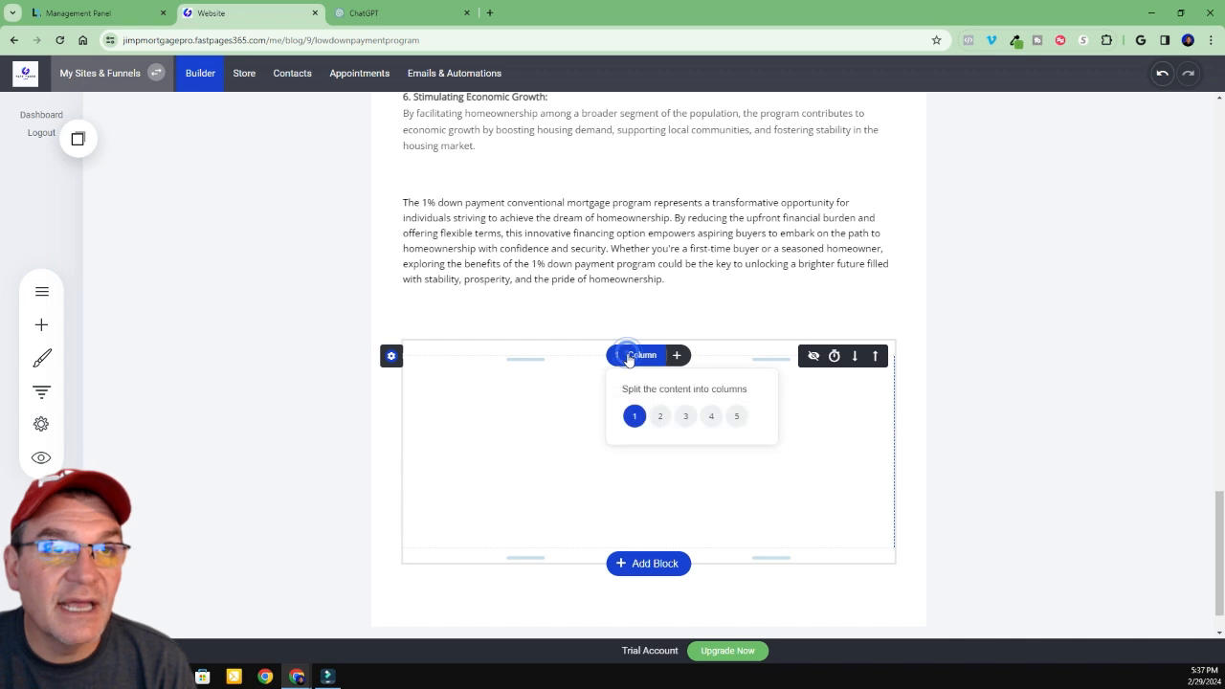
pyautogui.click(661, 417)
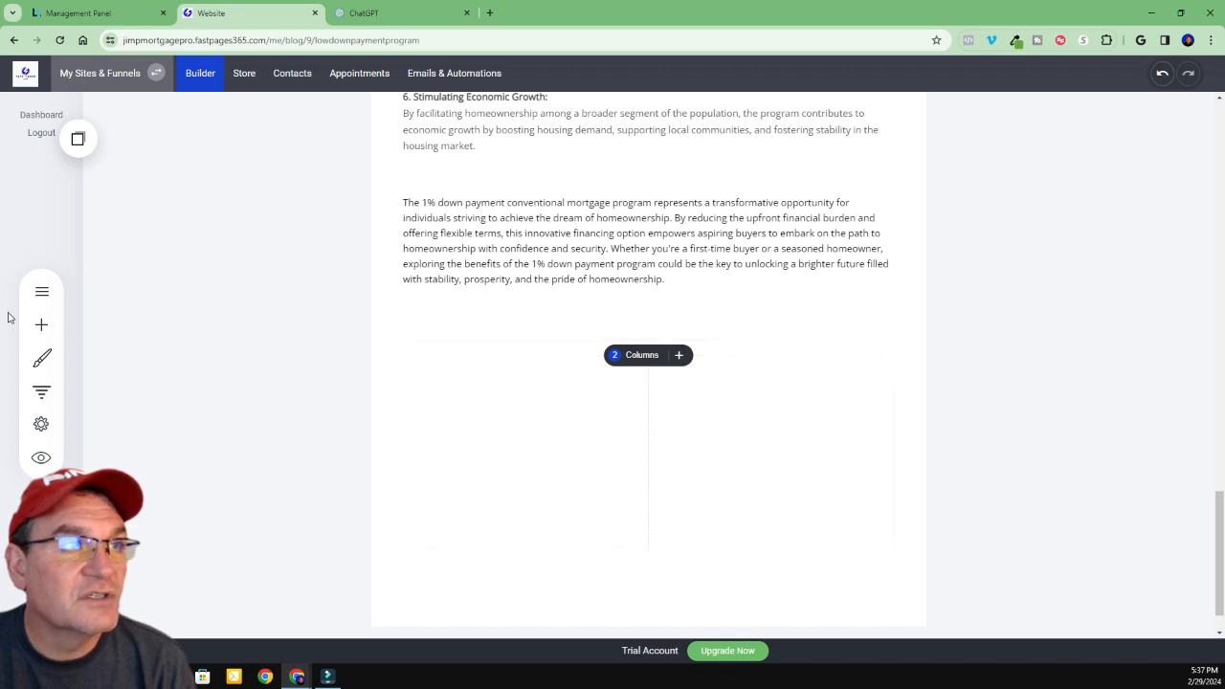
# Place a button widget in each of the two columns of the new block
pyautogui.click(42, 324)
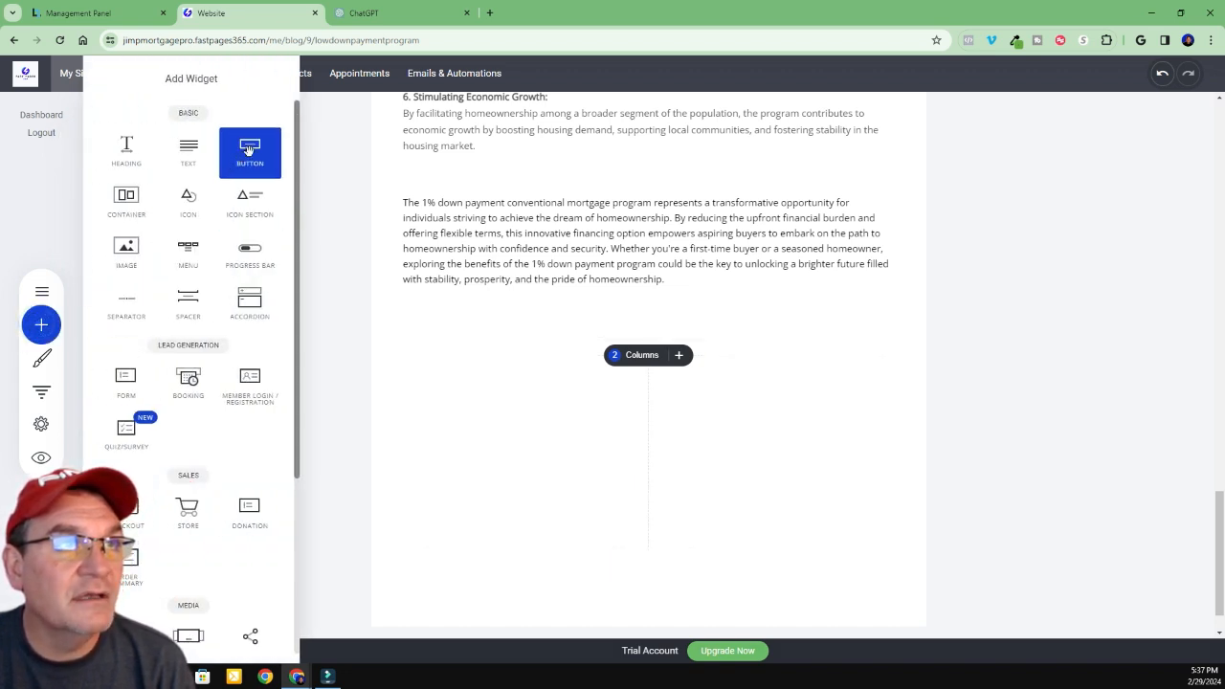
pyautogui.moveTo(249, 149); pyautogui.dragTo(570, 370)
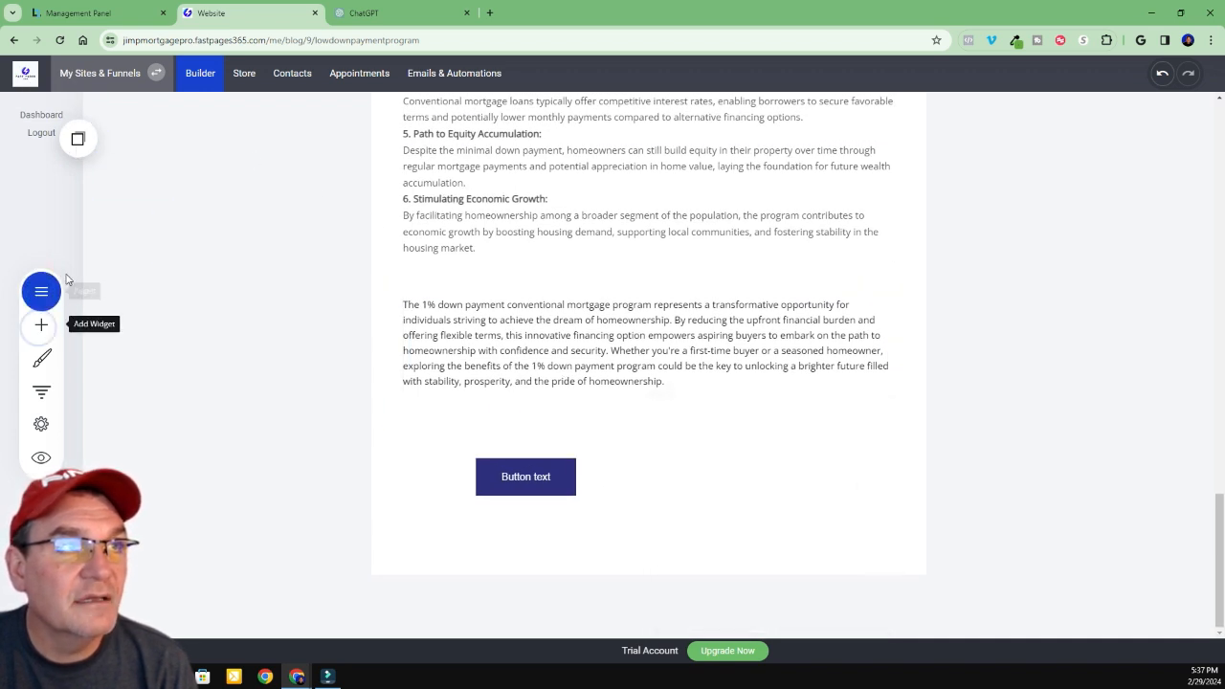
pyautogui.click(41, 326)
pyautogui.moveTo(249, 149); pyautogui.dragTo(745, 474)
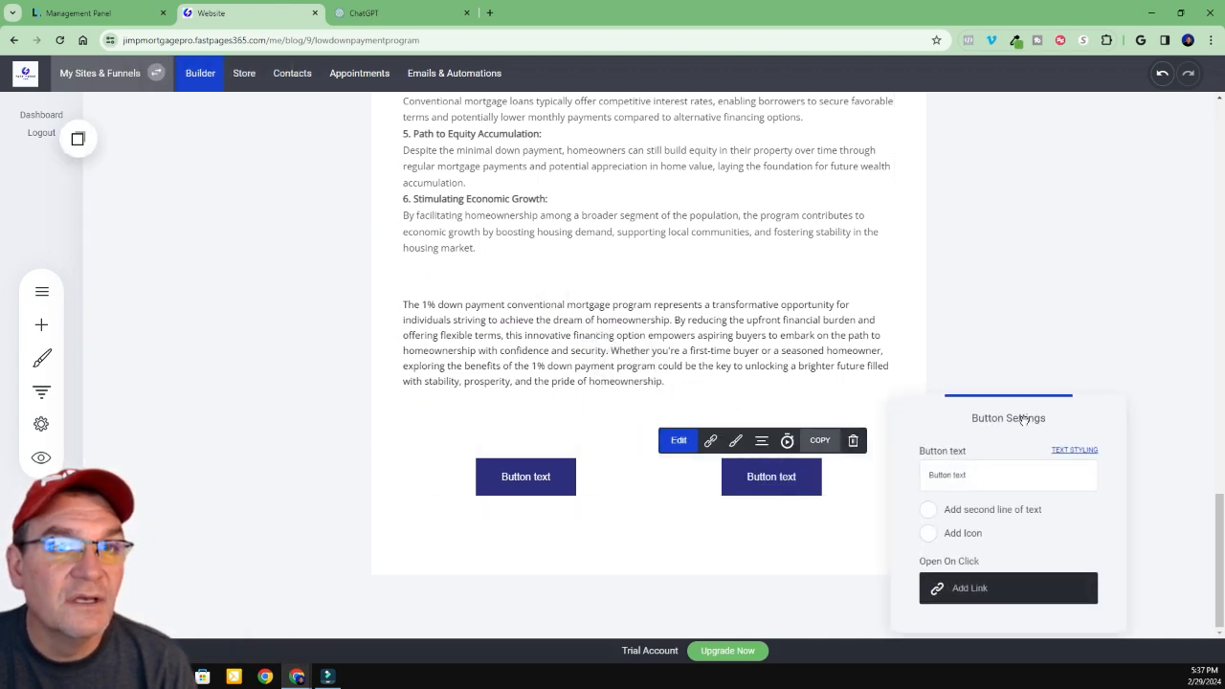
pyautogui.click(1051, 294)
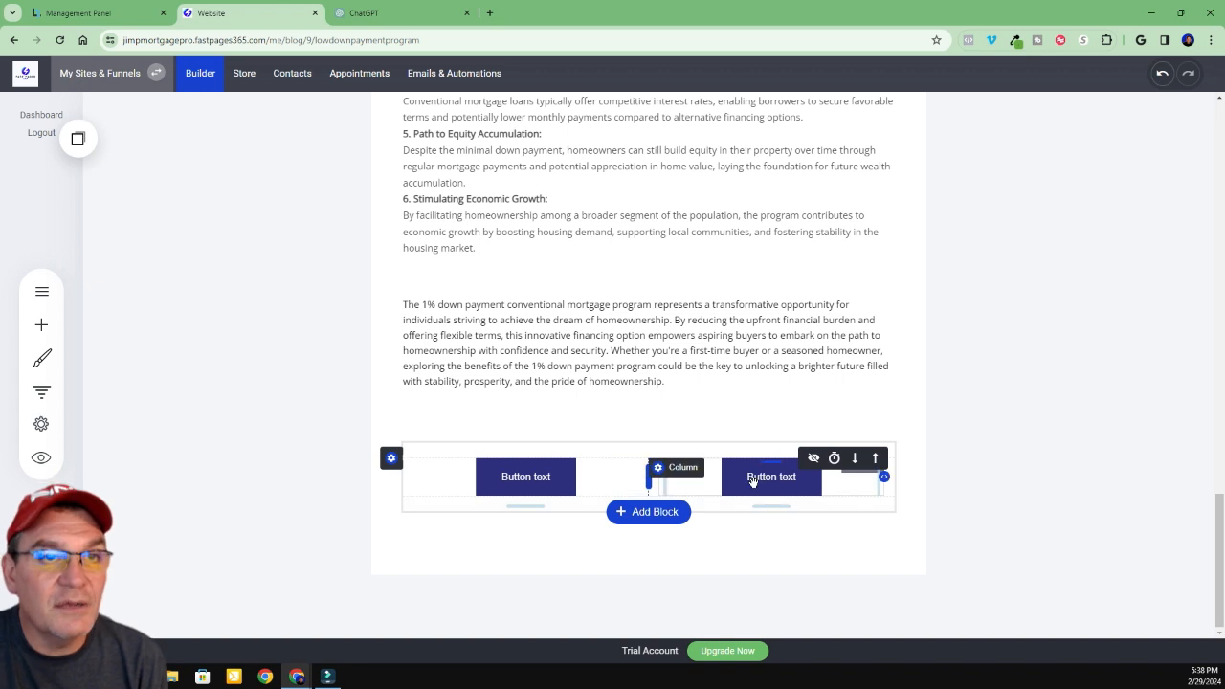
# Set the first column's button text to "Chat With Me" and add the second line "Opens In Messenger"
pyautogui.click(534, 479)
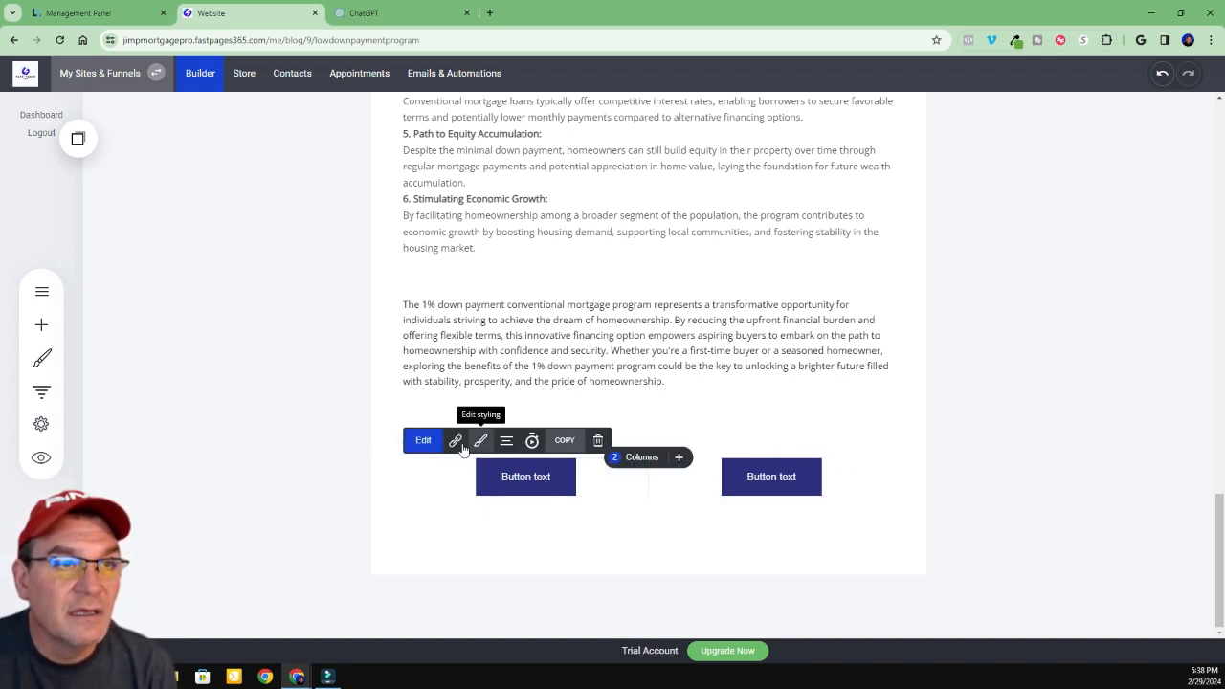
pyautogui.click(419, 448)
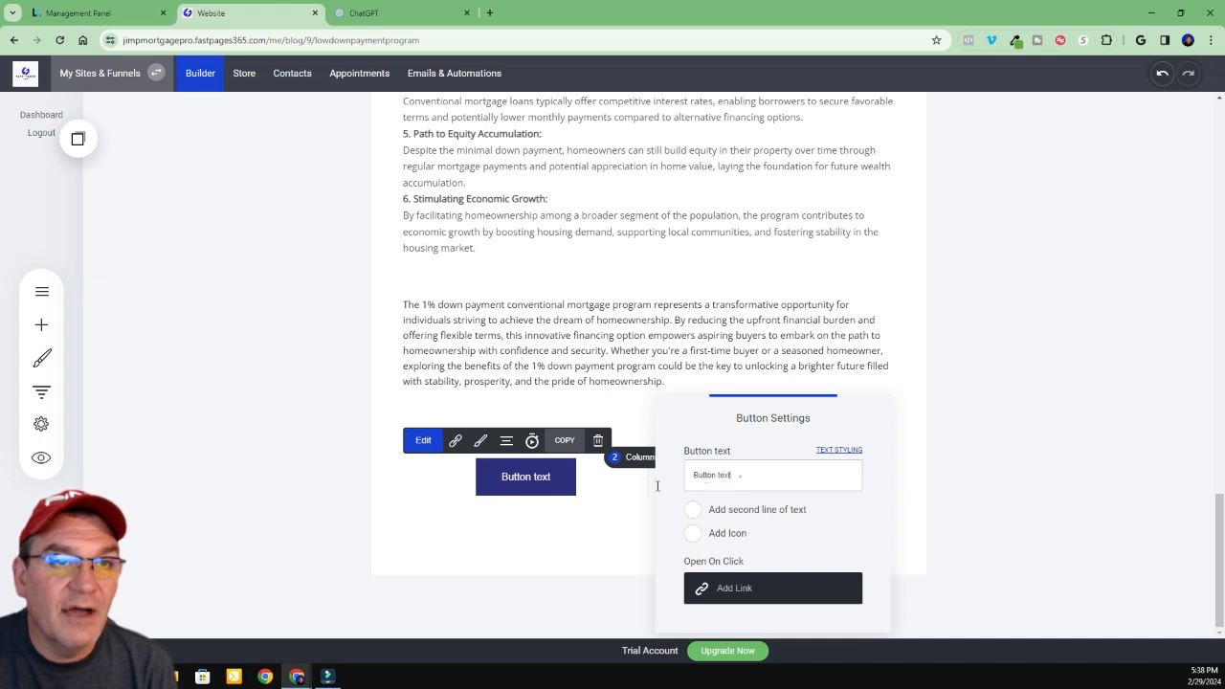
pyautogui.moveTo(739, 476); pyautogui.dragTo(616, 498)
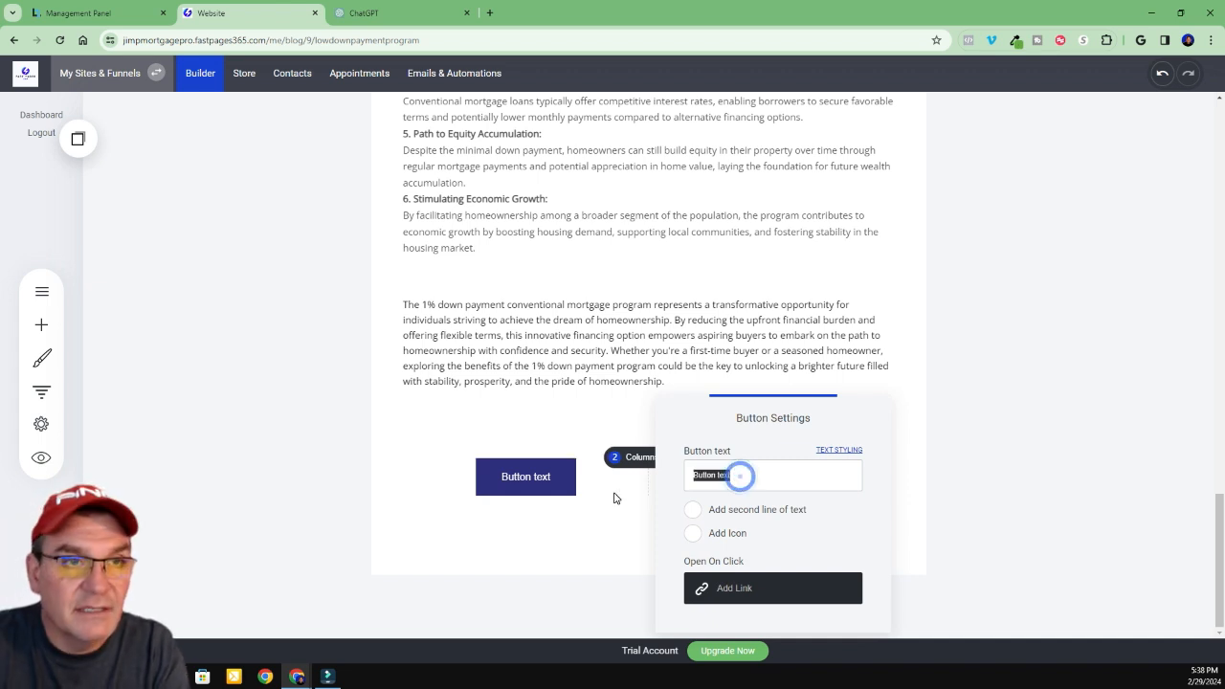
pyautogui.write('Chat With Me')
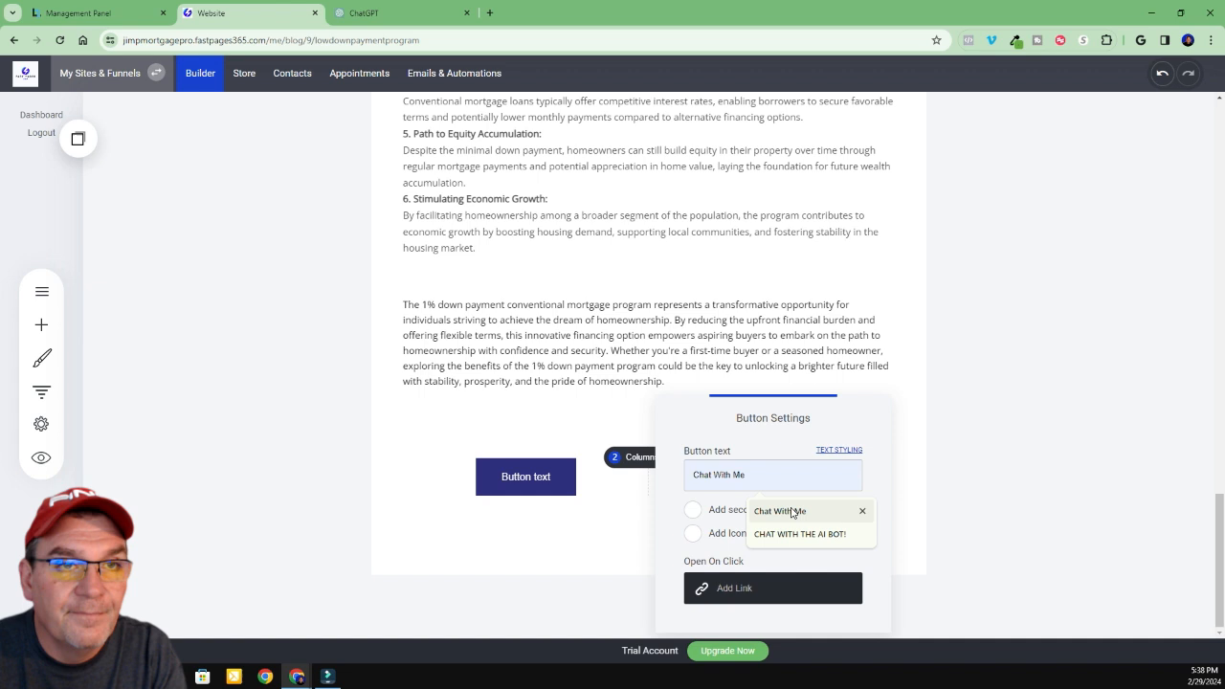
pyautogui.click(792, 511)
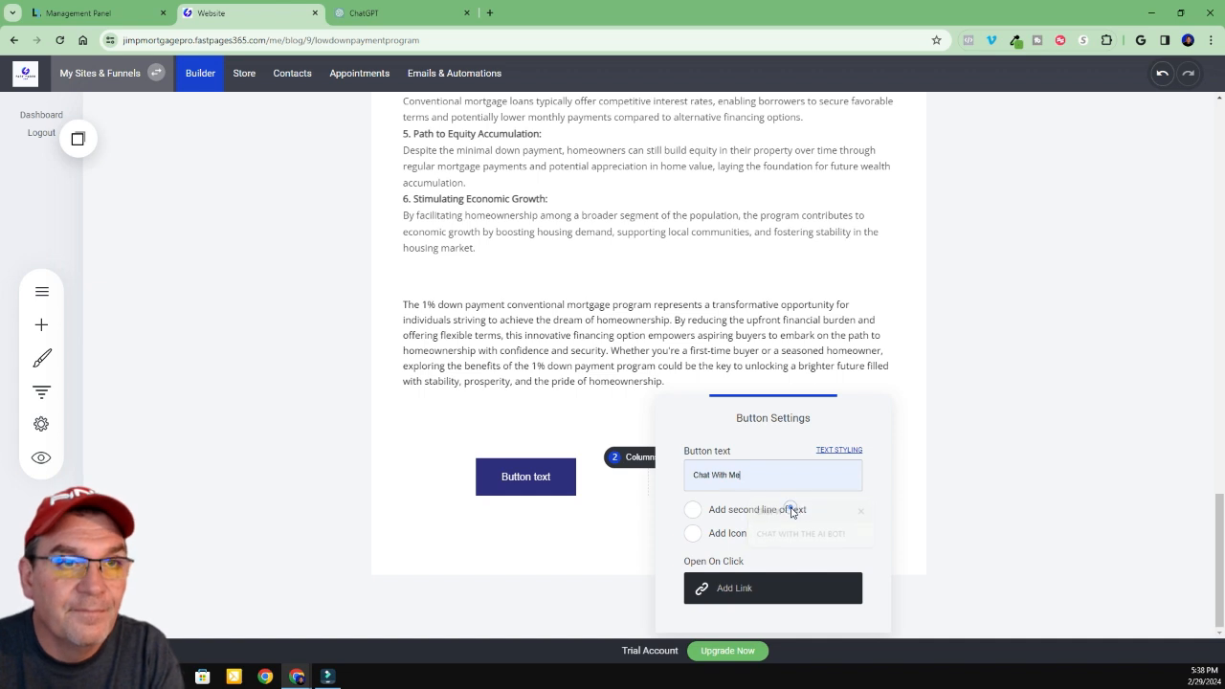
pyautogui.click(737, 517)
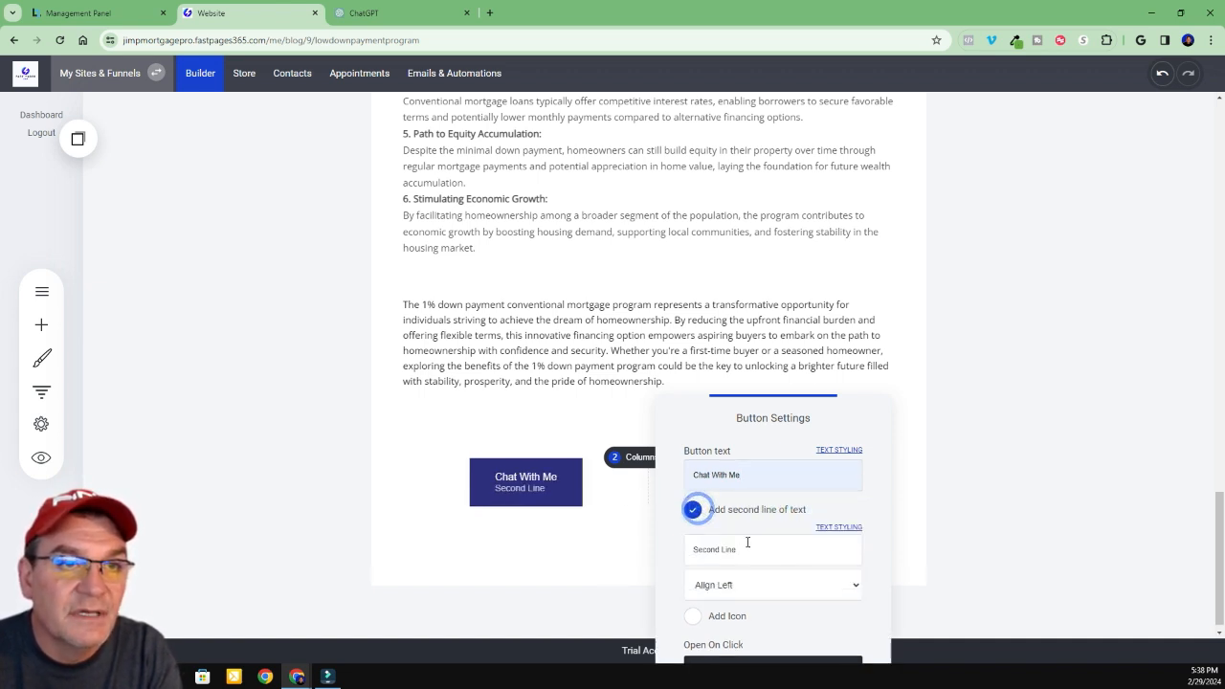
pyautogui.tripleClick(749, 549)
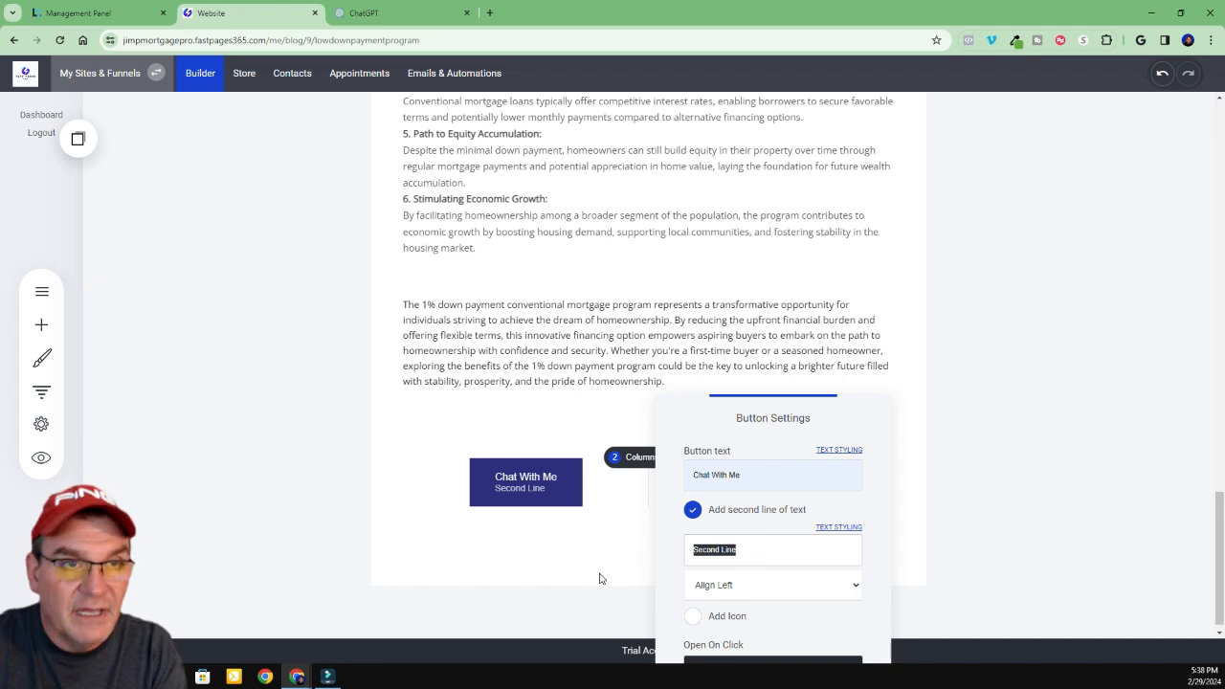
pyautogui.write('Opens In Messenger')
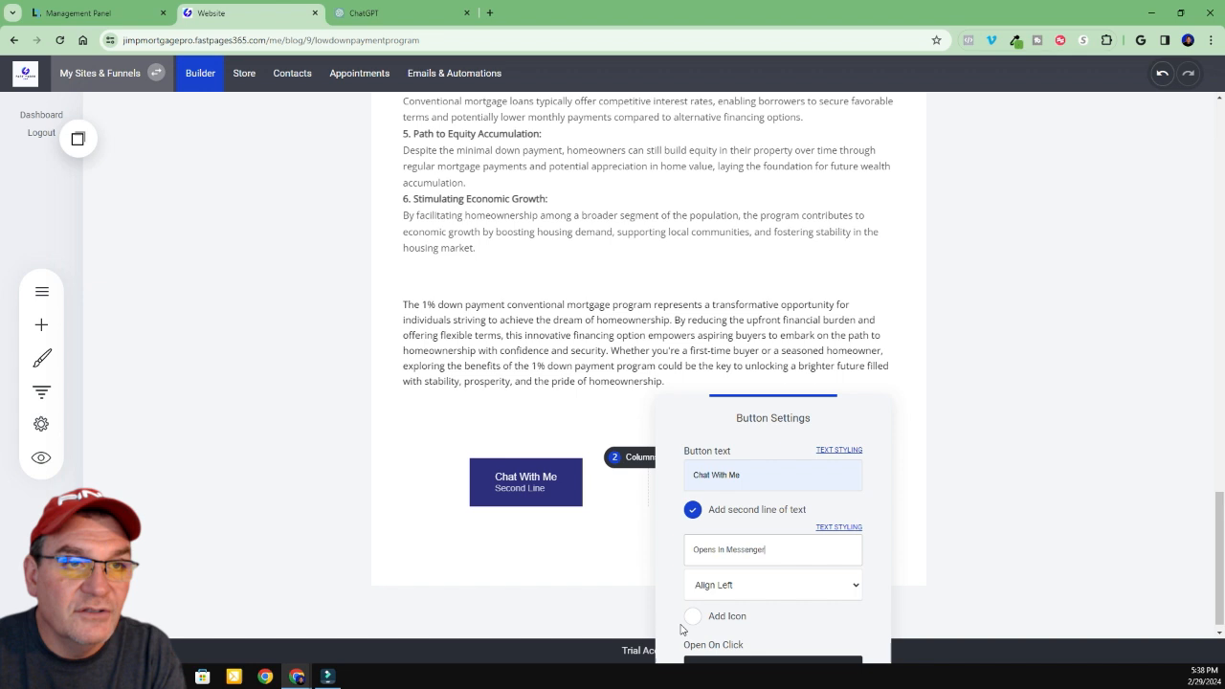
# Add an icon to the Chat With Me button, choosing the double speech-bubble icon from a search for "chat"
pyautogui.click(693, 617)
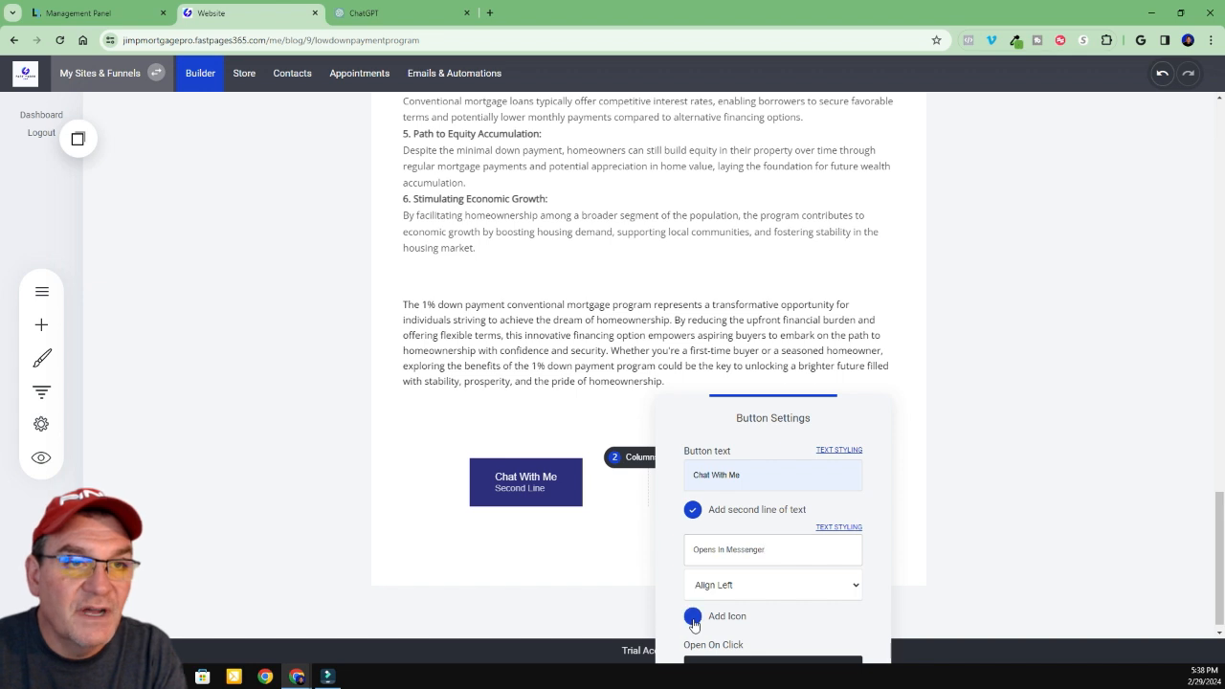
pyautogui.click(981, 490)
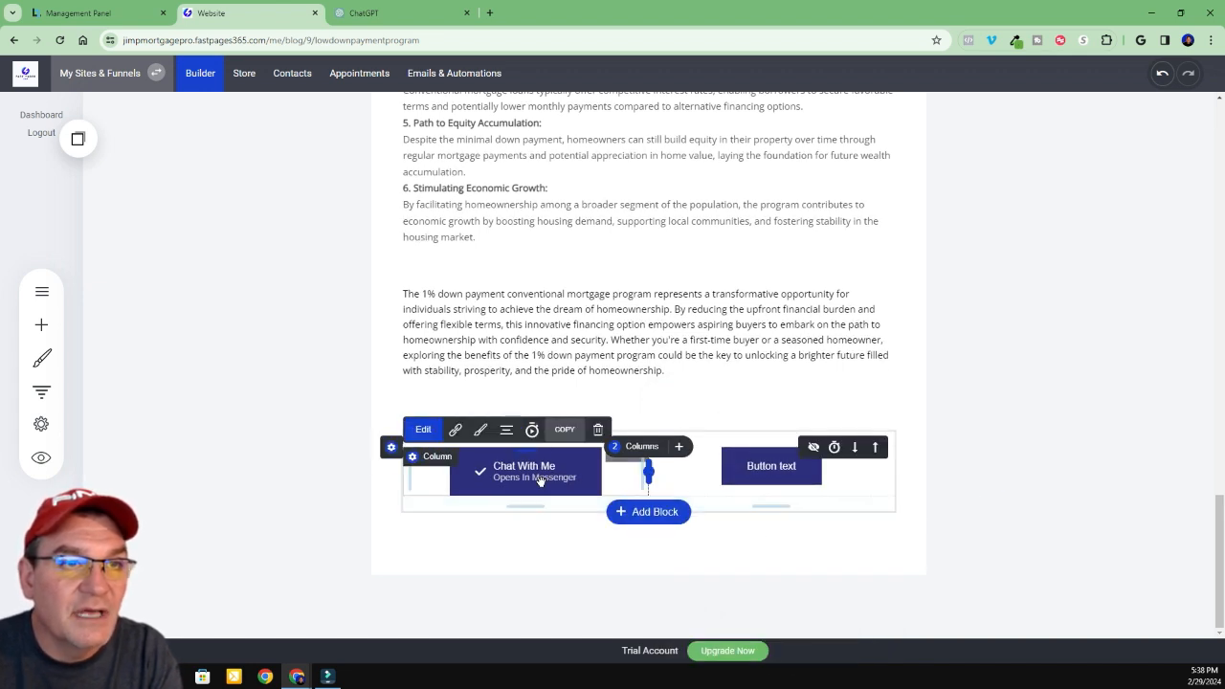
pyautogui.click(420, 431)
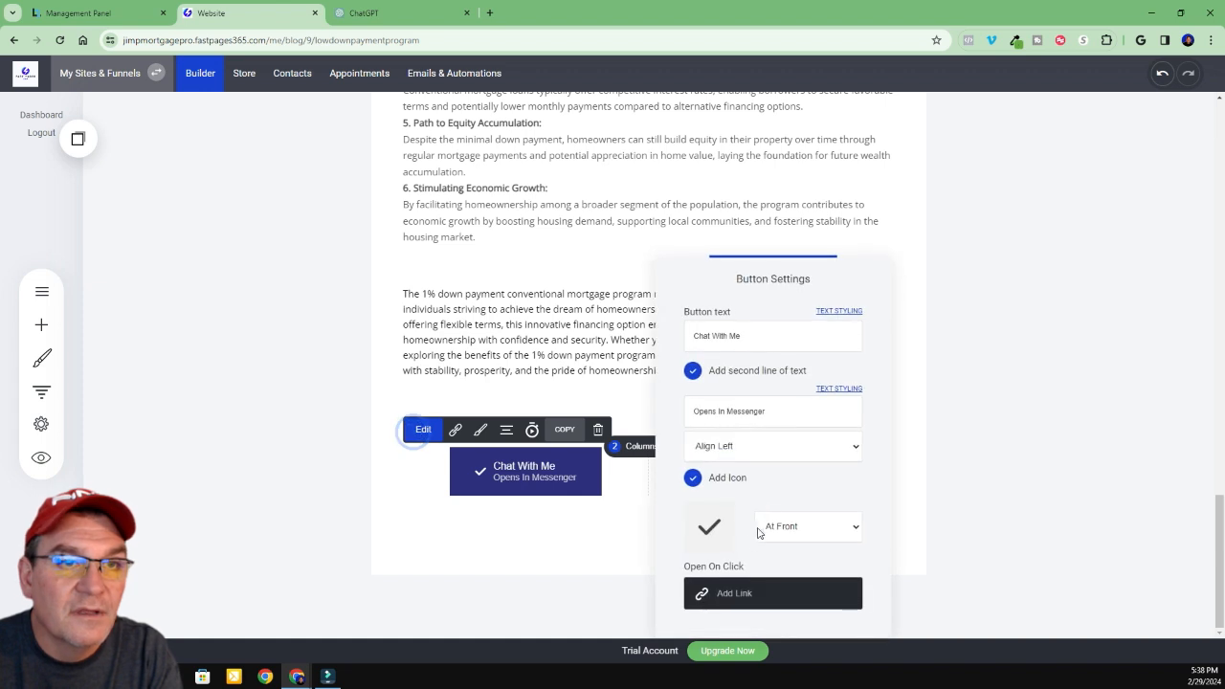
pyautogui.click(710, 526)
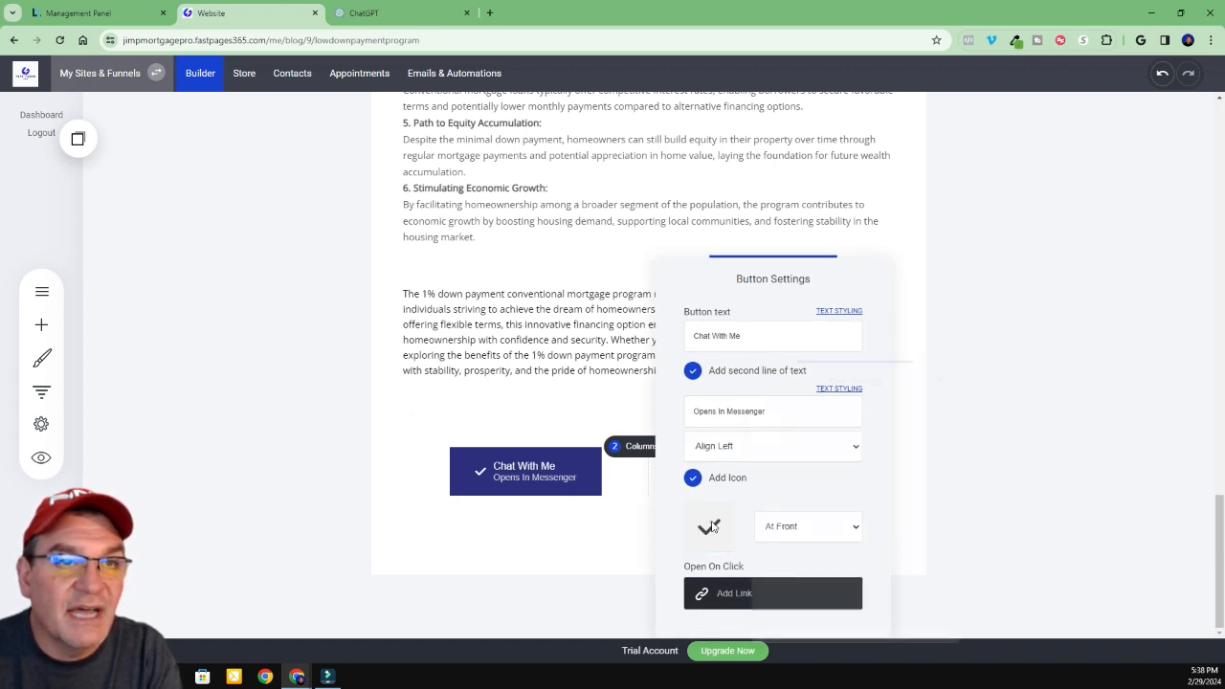
pyautogui.click(795, 430)
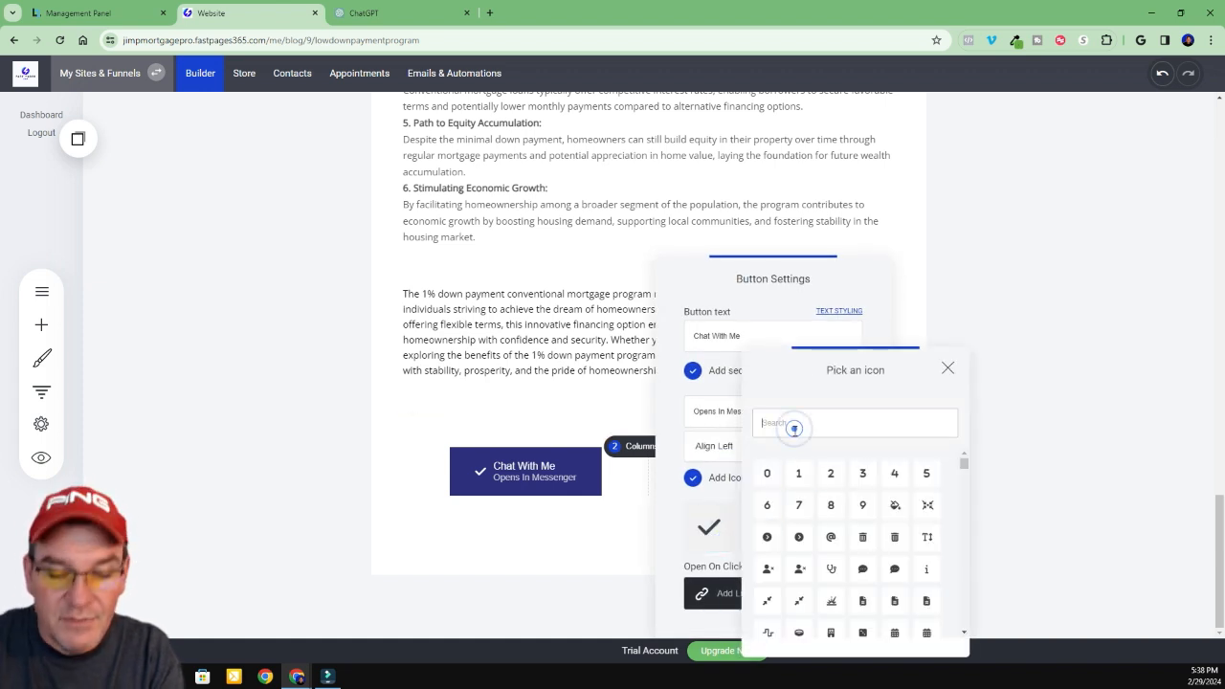
pyautogui.write('chat')
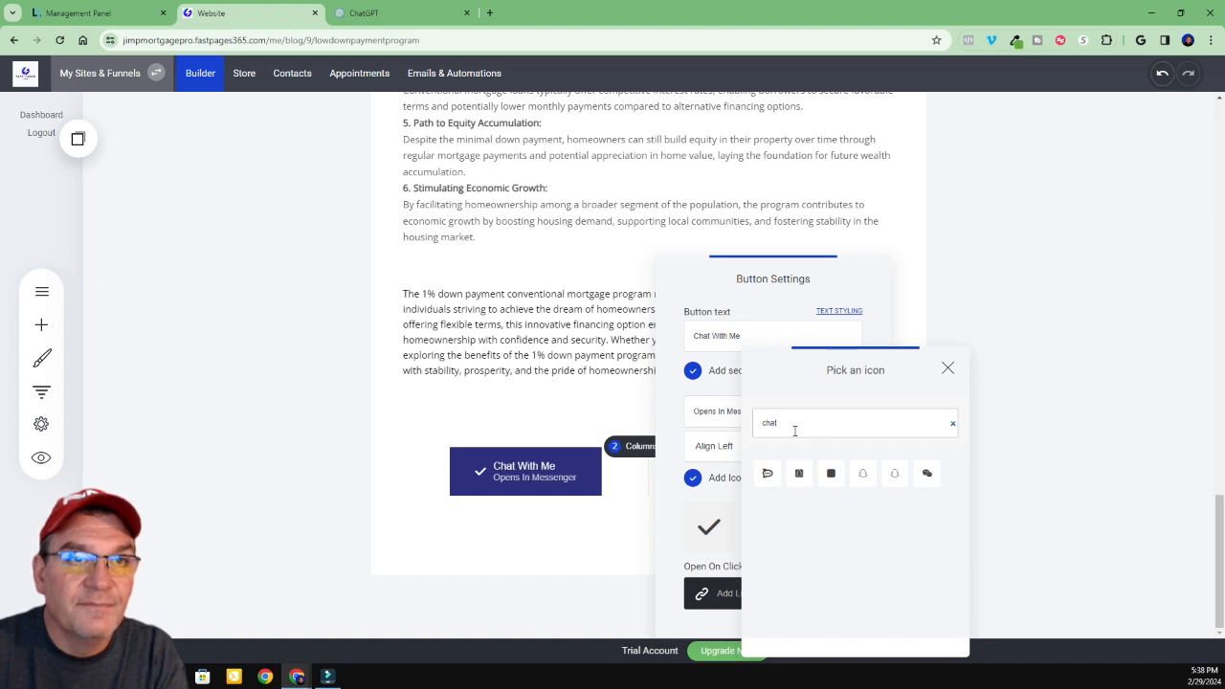
pyautogui.click(926, 473)
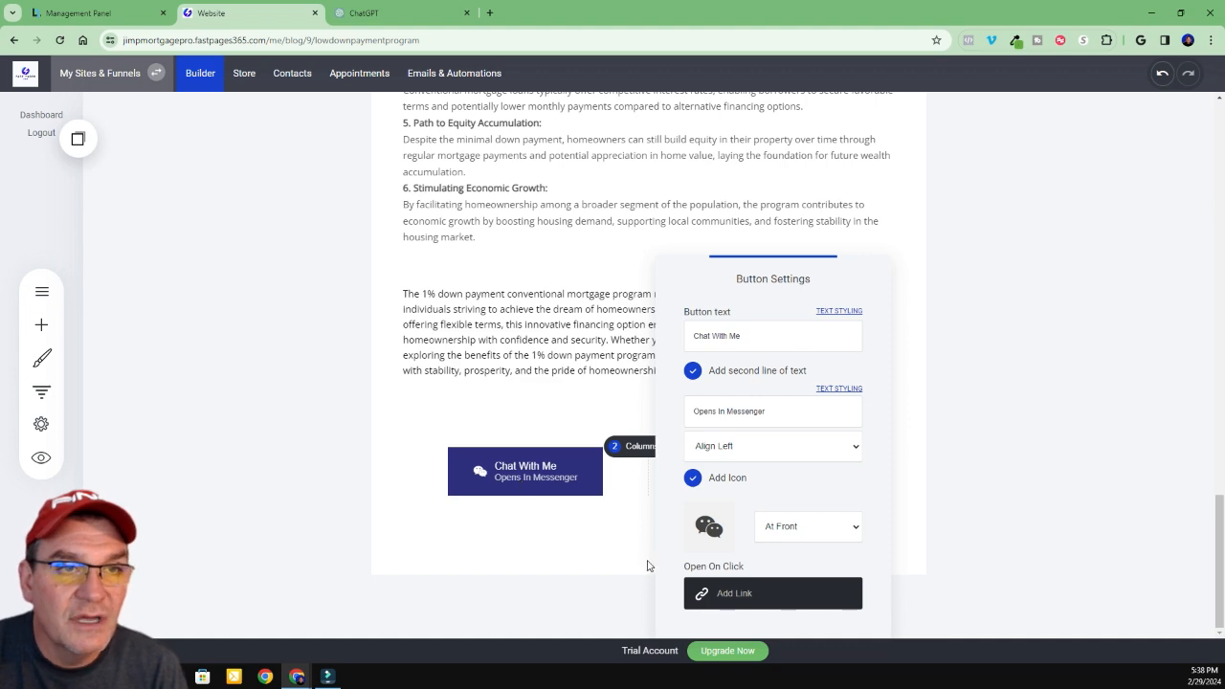
# Begin linking the button, then switch to Manychat and open TAMarketing ASK BOT in the TA MARKETING DEMO BOTS / CHAT GPT folder
pyautogui.click(735, 595)
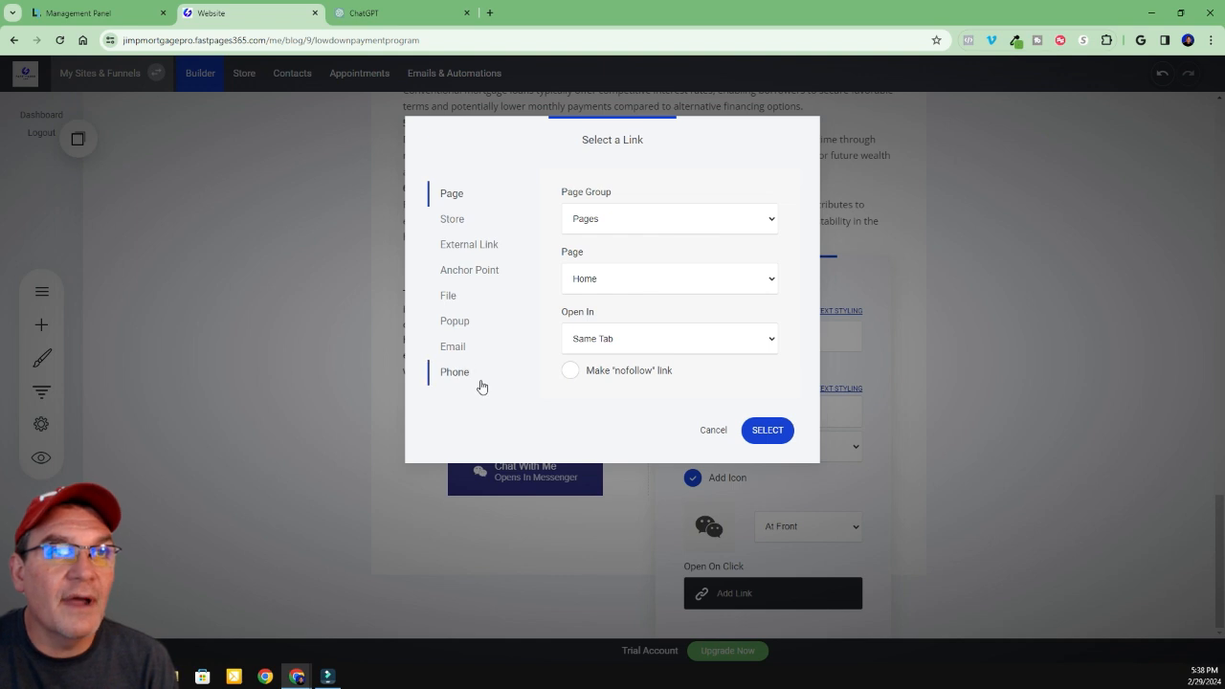
pyautogui.click(490, 13)
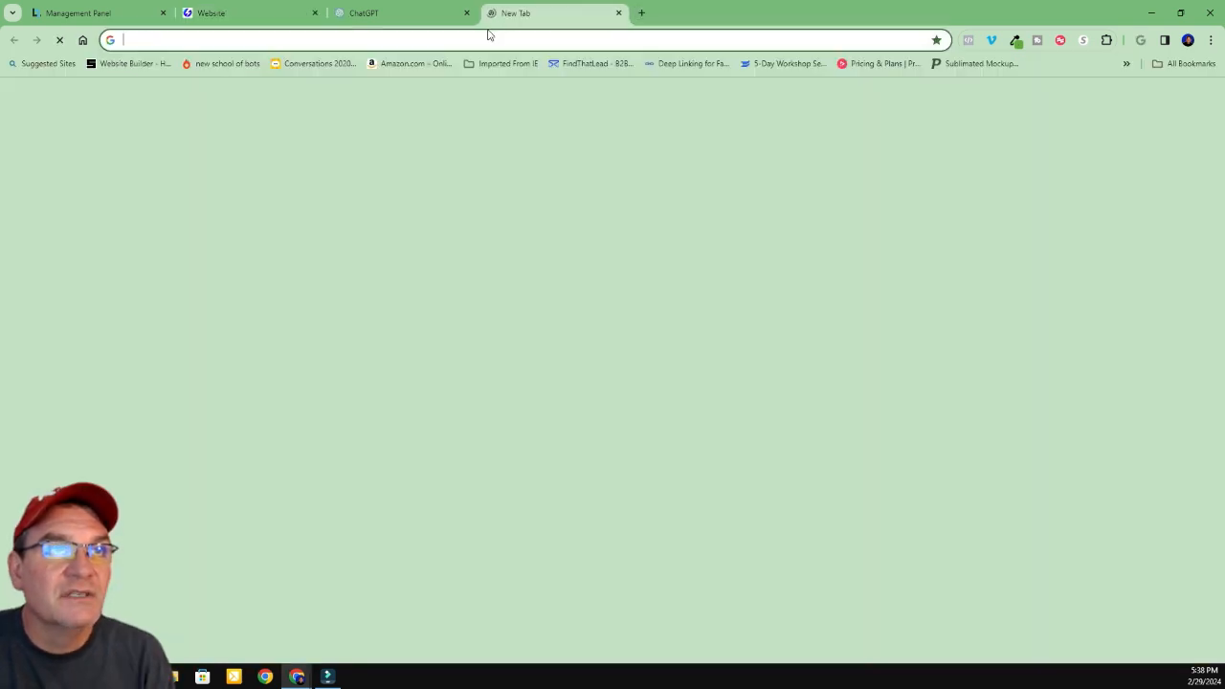
pyautogui.click(488, 60)
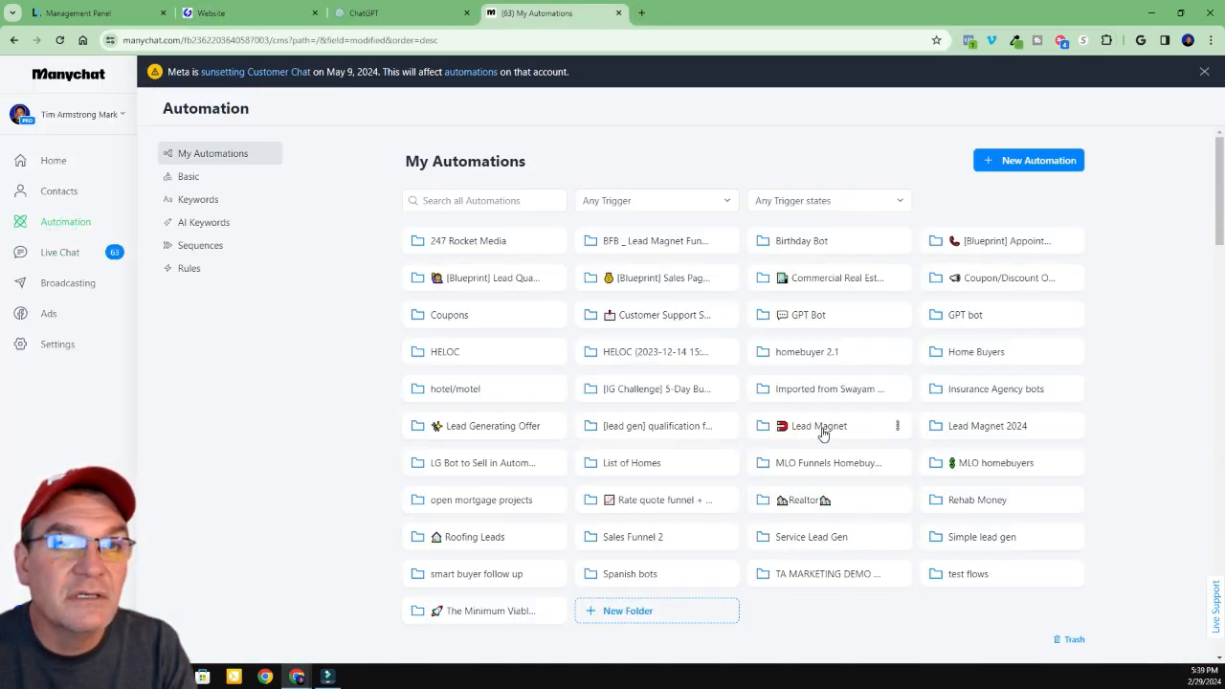
pyautogui.click(797, 576)
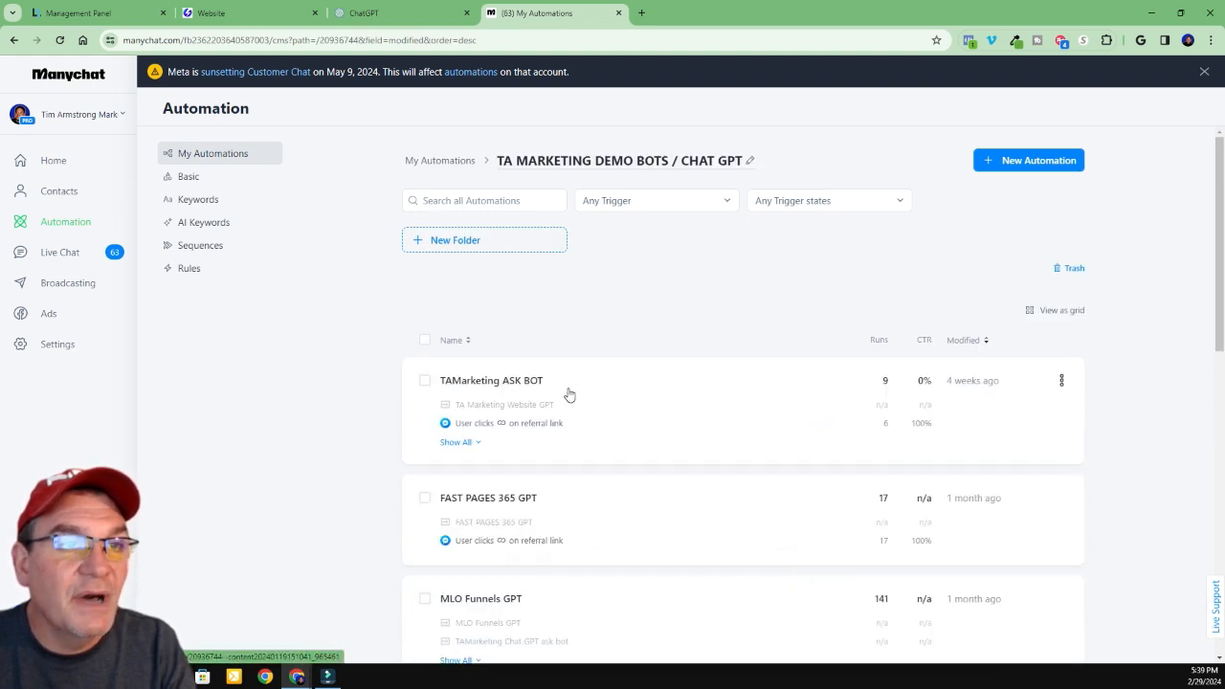
pyautogui.click(652, 411)
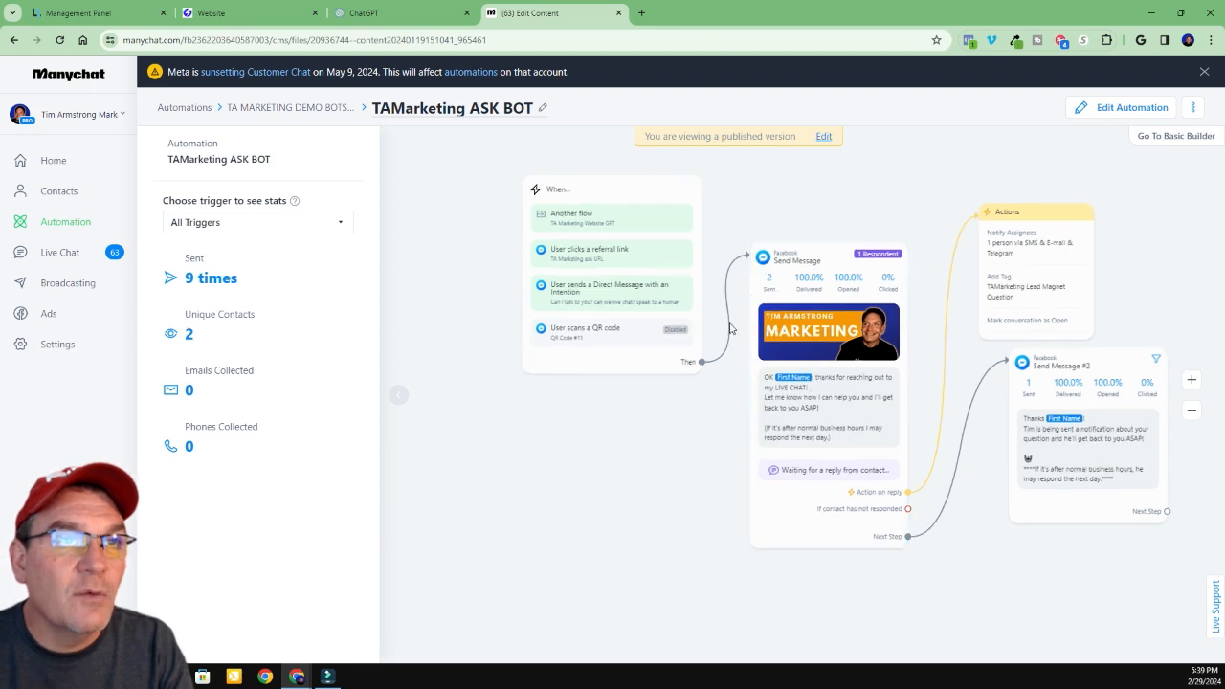
# Copy the Messenger ref URL from the automation's TA Marketing ask URL referral-link trigger
pyautogui.click(605, 257)
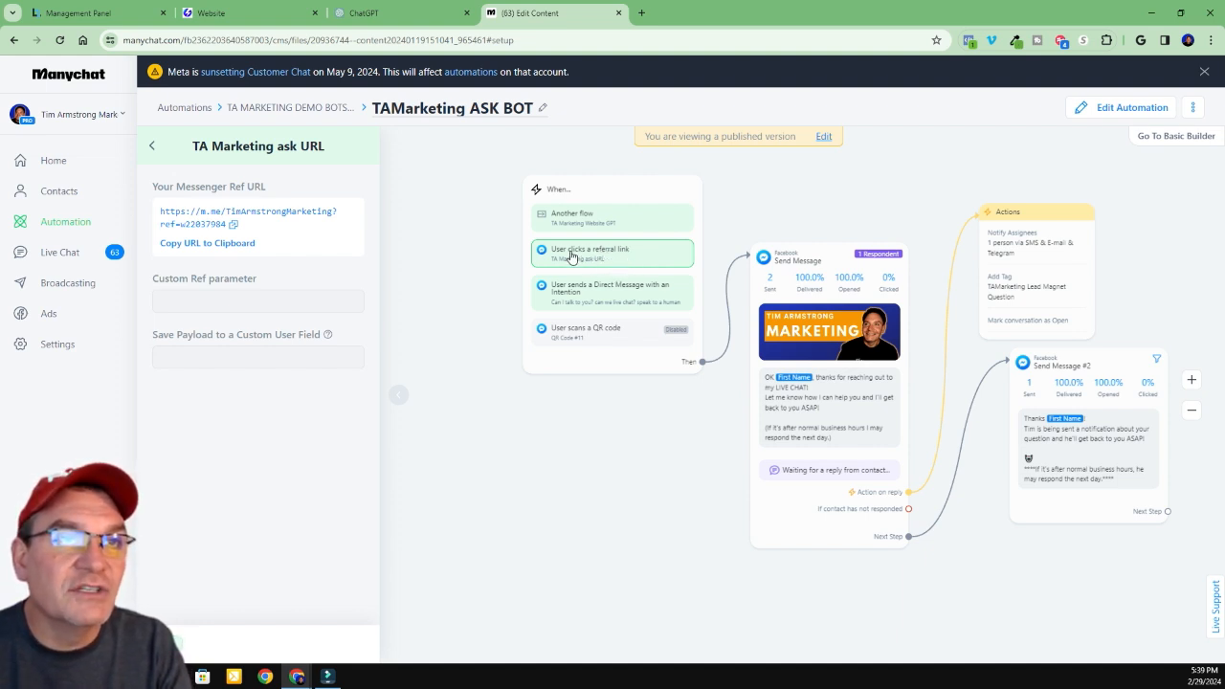
pyautogui.click(234, 224)
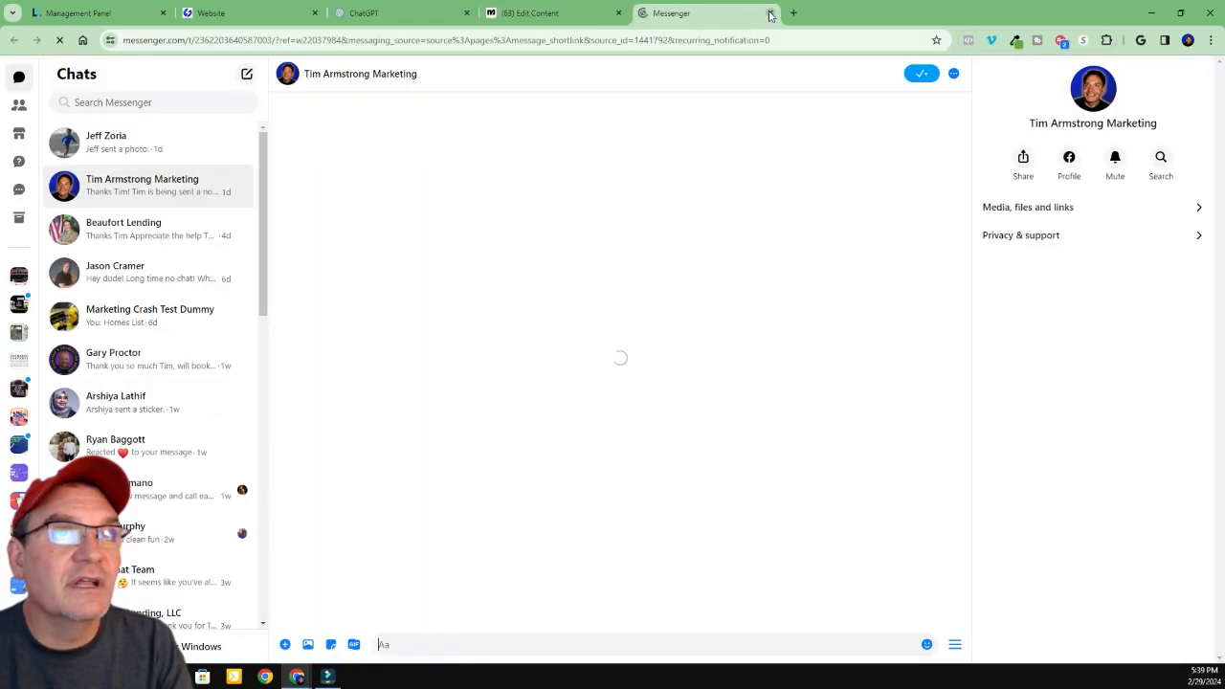
pyautogui.hotkey('ctrl', 'w')
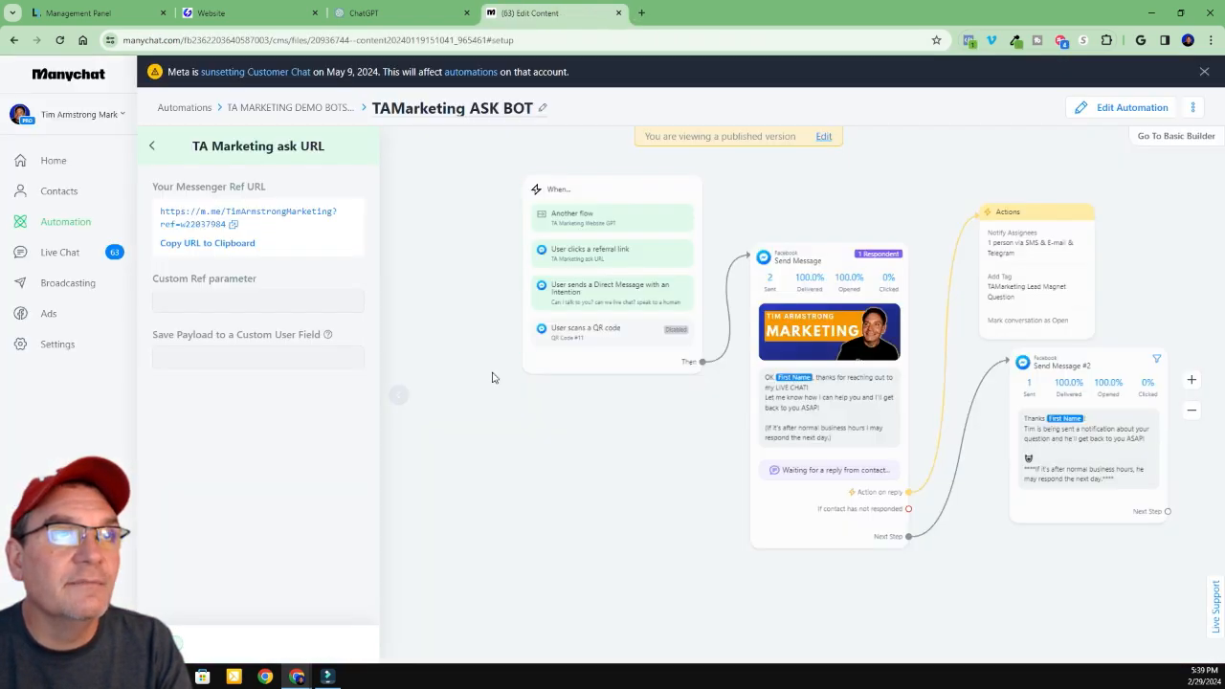
pyautogui.click(218, 244)
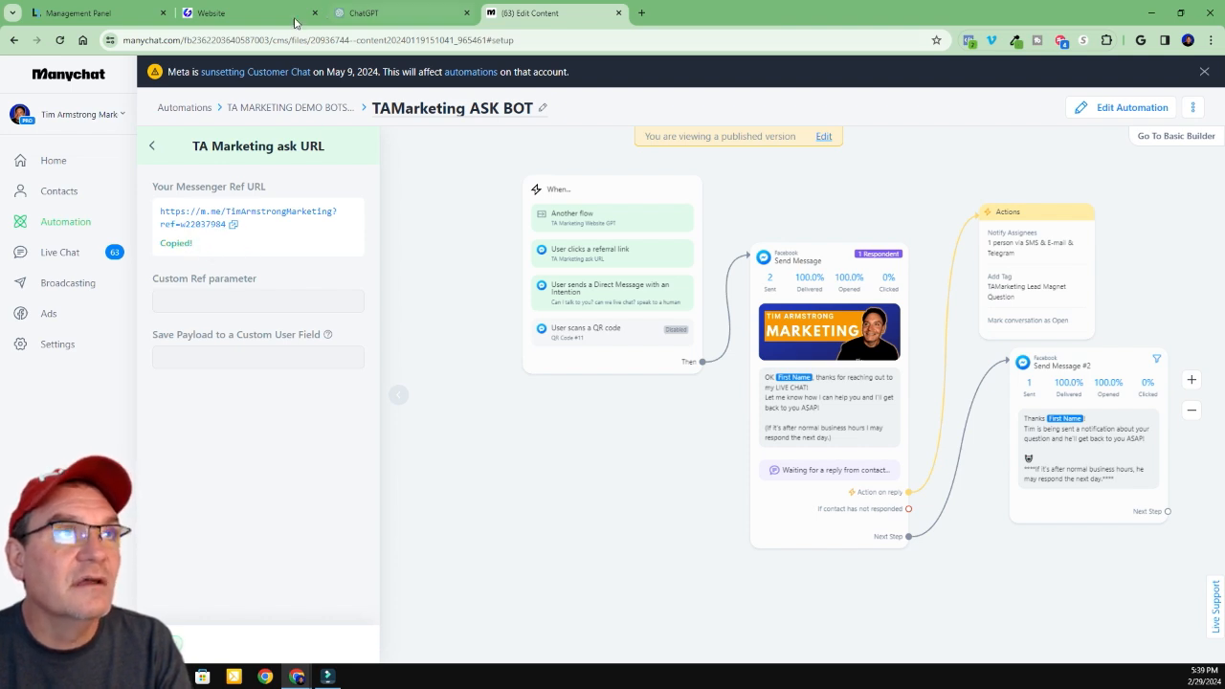
# Back in the website builder, link the button to the copied Messenger URL as a nofollow external link opening in a new tab
pyautogui.click(241, 16)
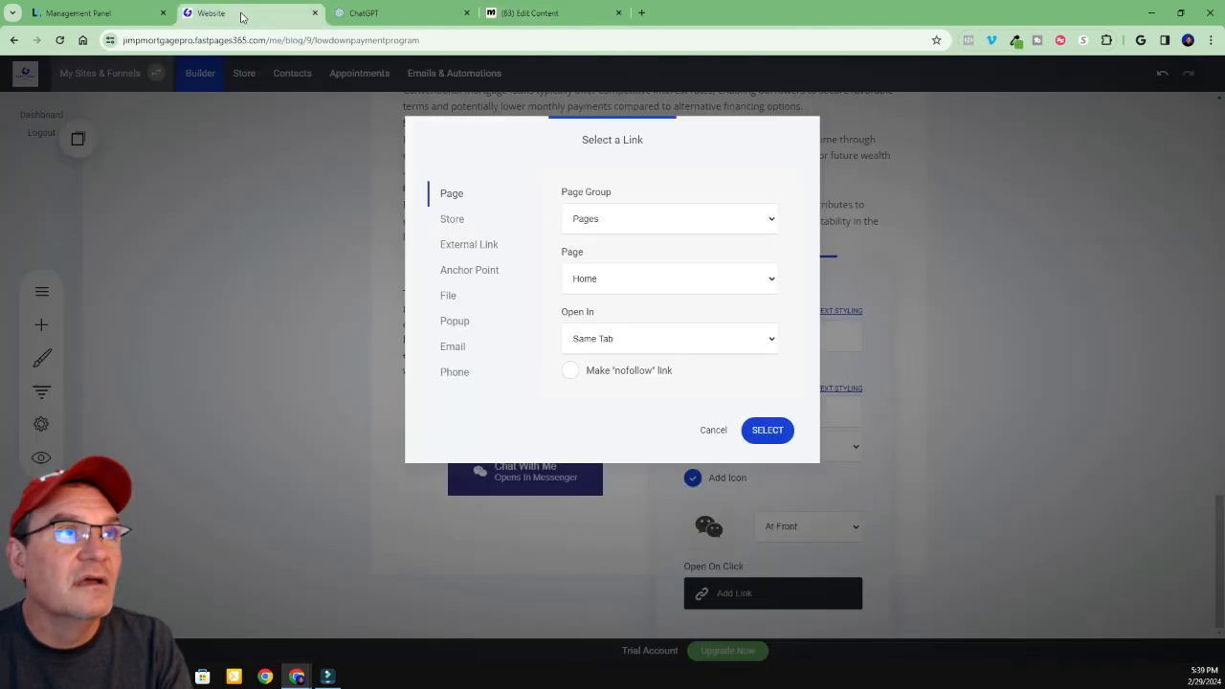
pyautogui.click(456, 251)
pyautogui.rightClick(594, 272)
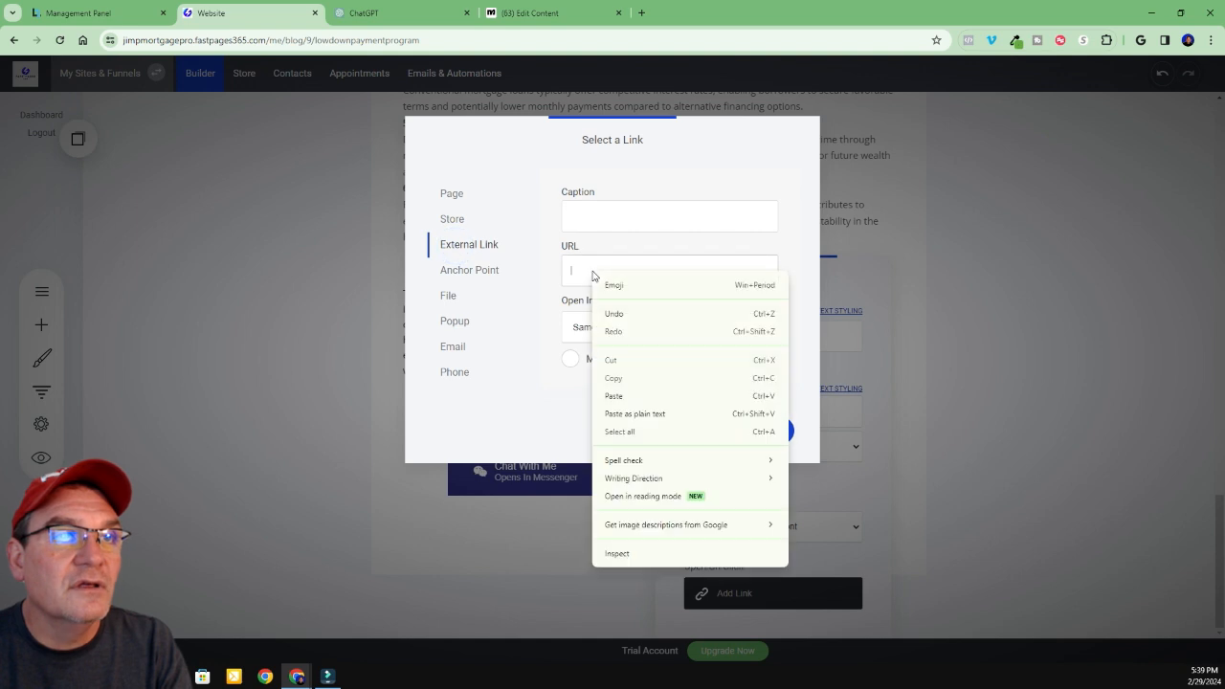
pyautogui.click(614, 395)
pyautogui.click(615, 325)
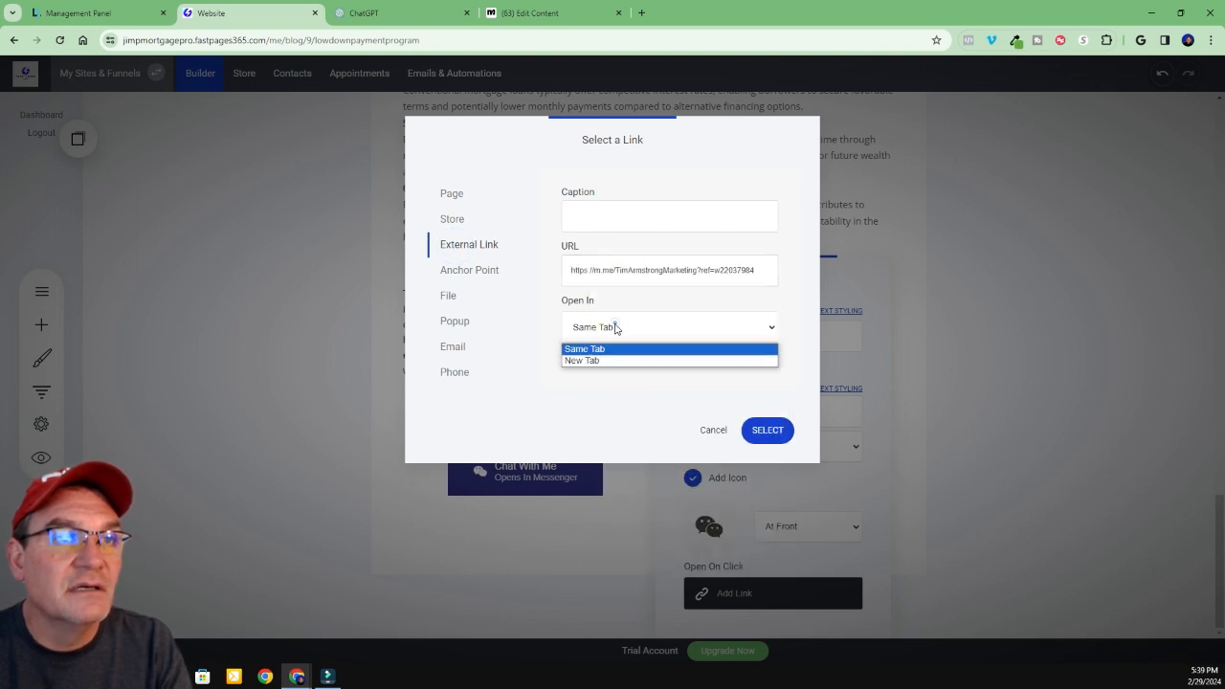
pyautogui.click(591, 361)
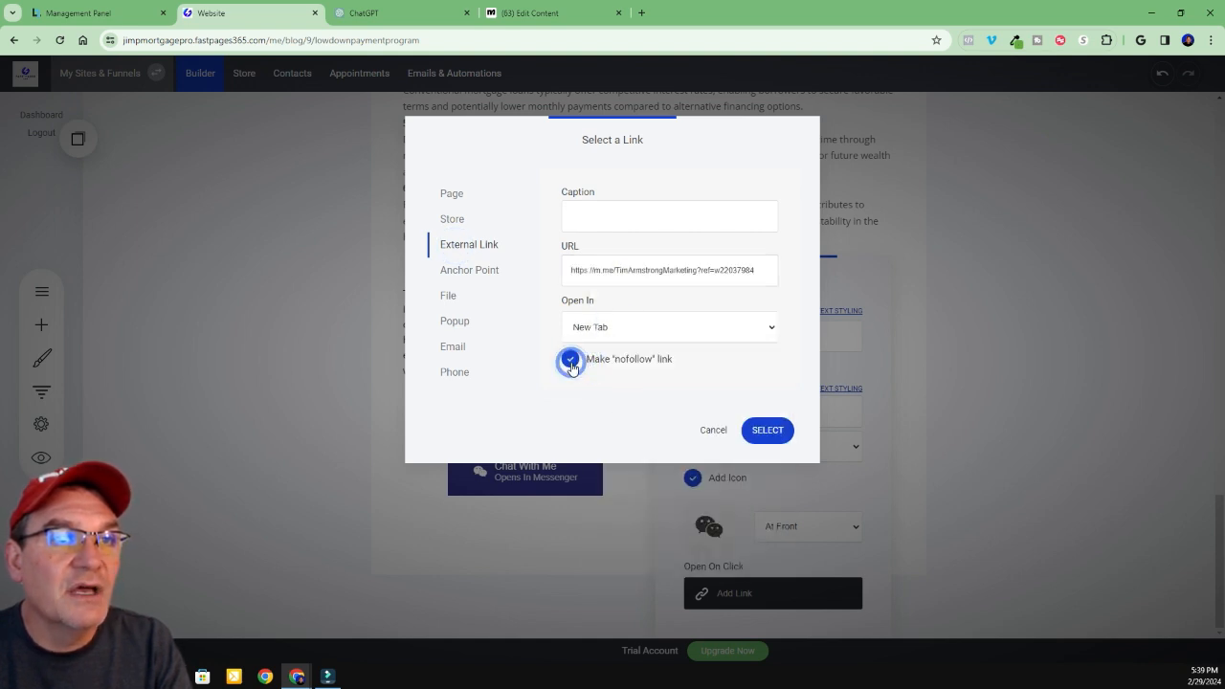
pyautogui.click(571, 360)
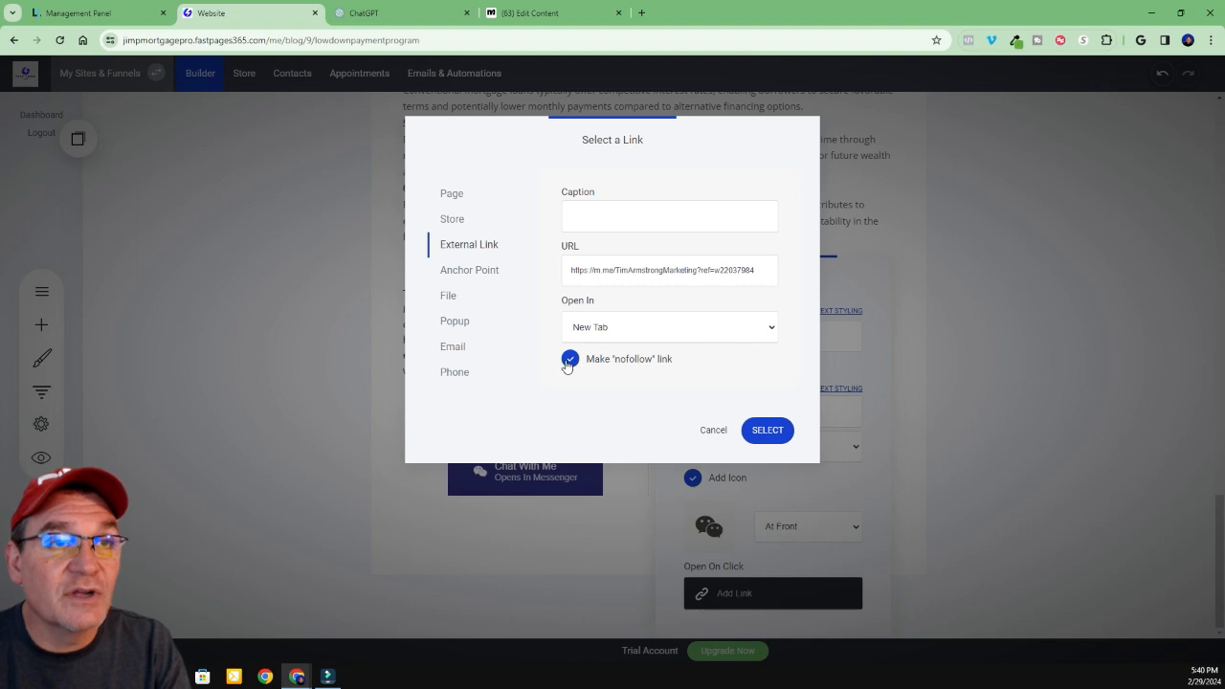
pyautogui.click(772, 431)
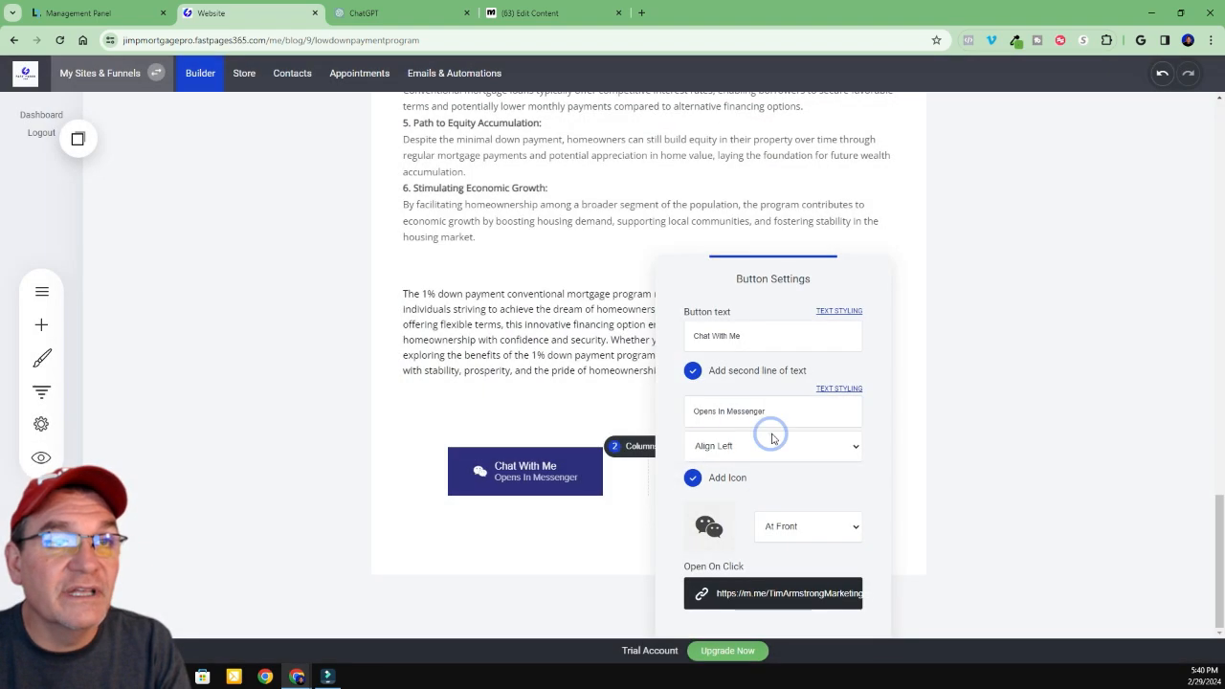
# Style the Chat With Me button with 16px padding, a 10px border radius, a 0px border and the red colour E25041
pyautogui.click(991, 383)
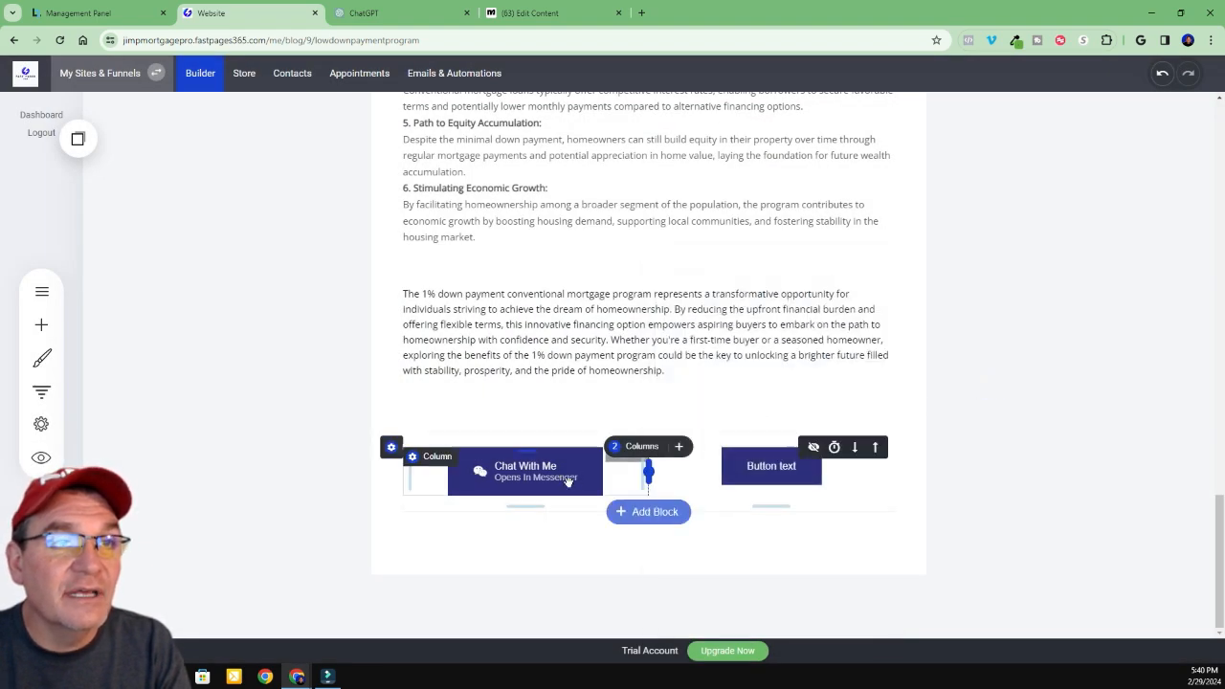
pyautogui.click(480, 430)
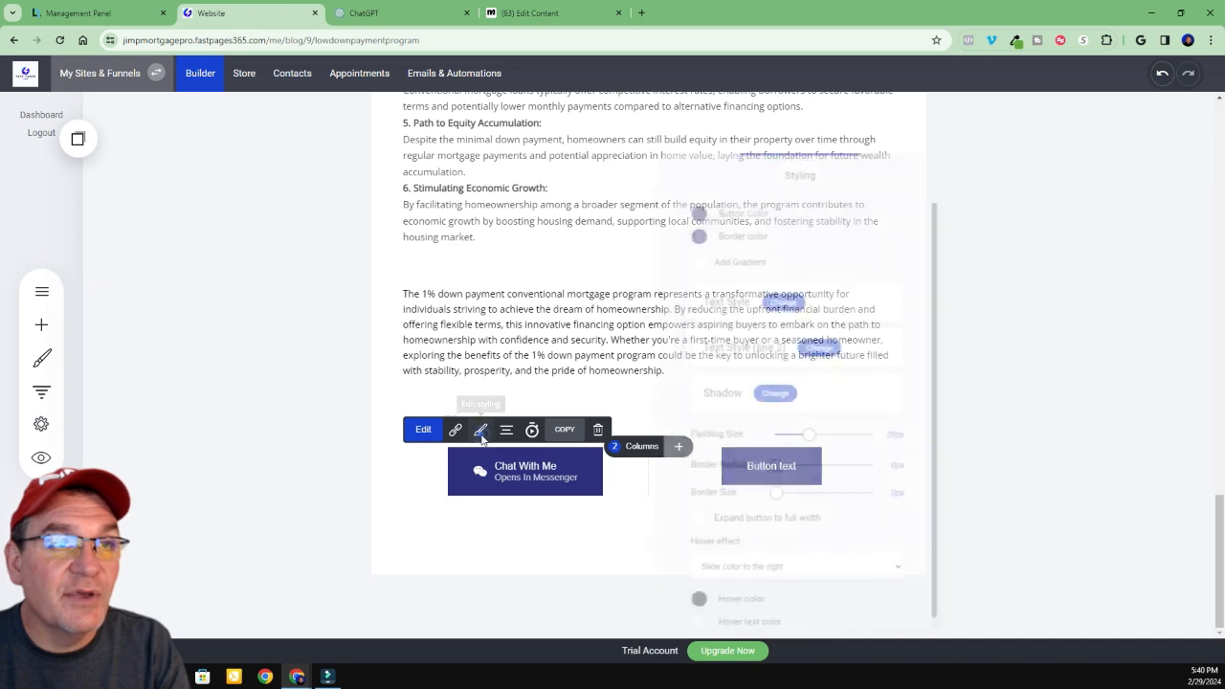
pyautogui.moveTo(806, 442); pyautogui.dragTo(790, 478)
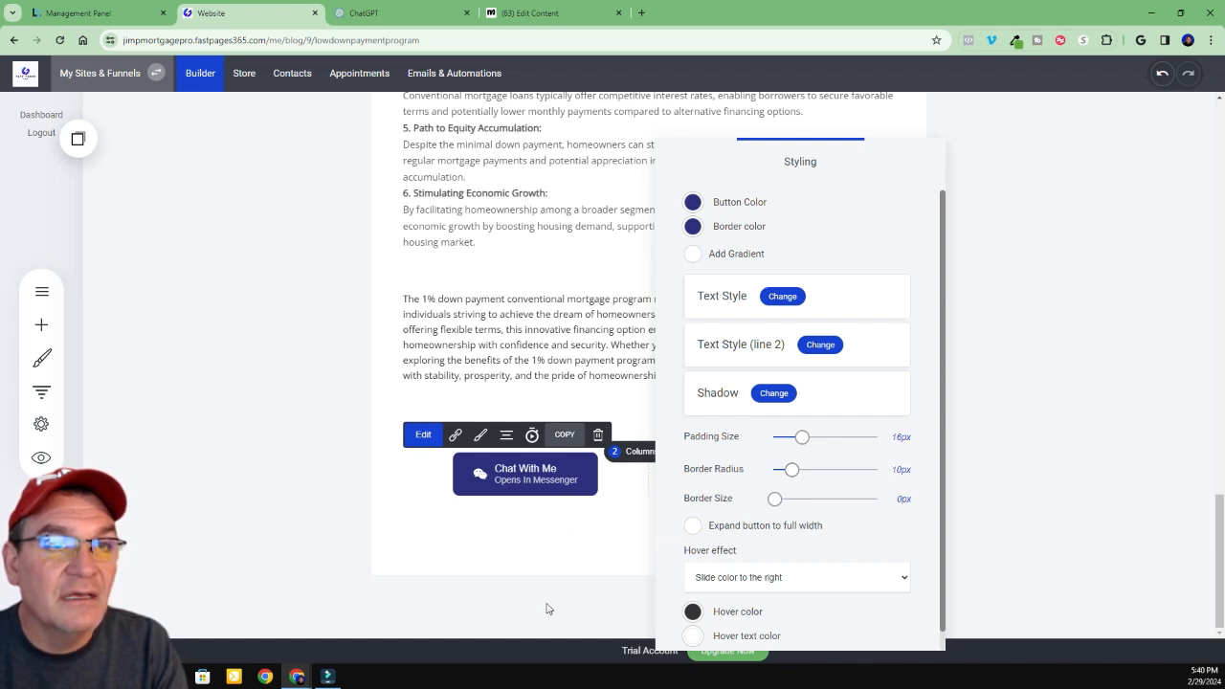
pyautogui.moveTo(777, 506)
pyautogui.mouseDown()
pyautogui.moveTo(841, 504)
pyautogui.moveTo(777, 500)
pyautogui.mouseUp()
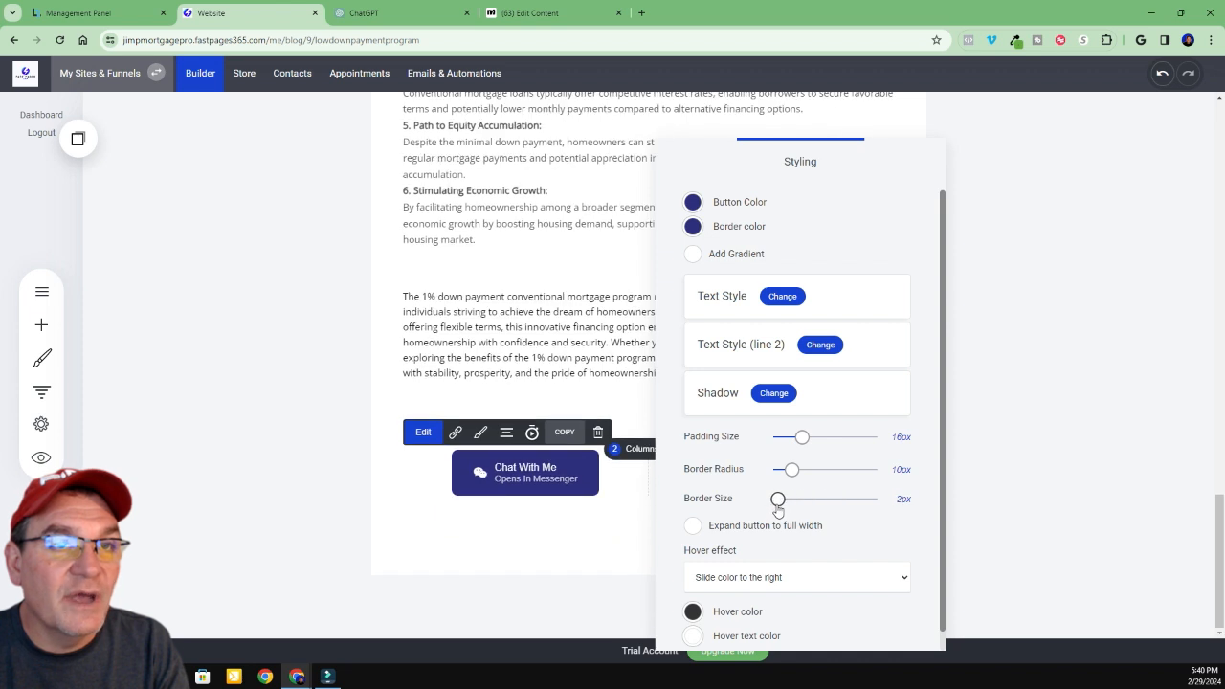
pyautogui.click(693, 204)
pyautogui.click(745, 491)
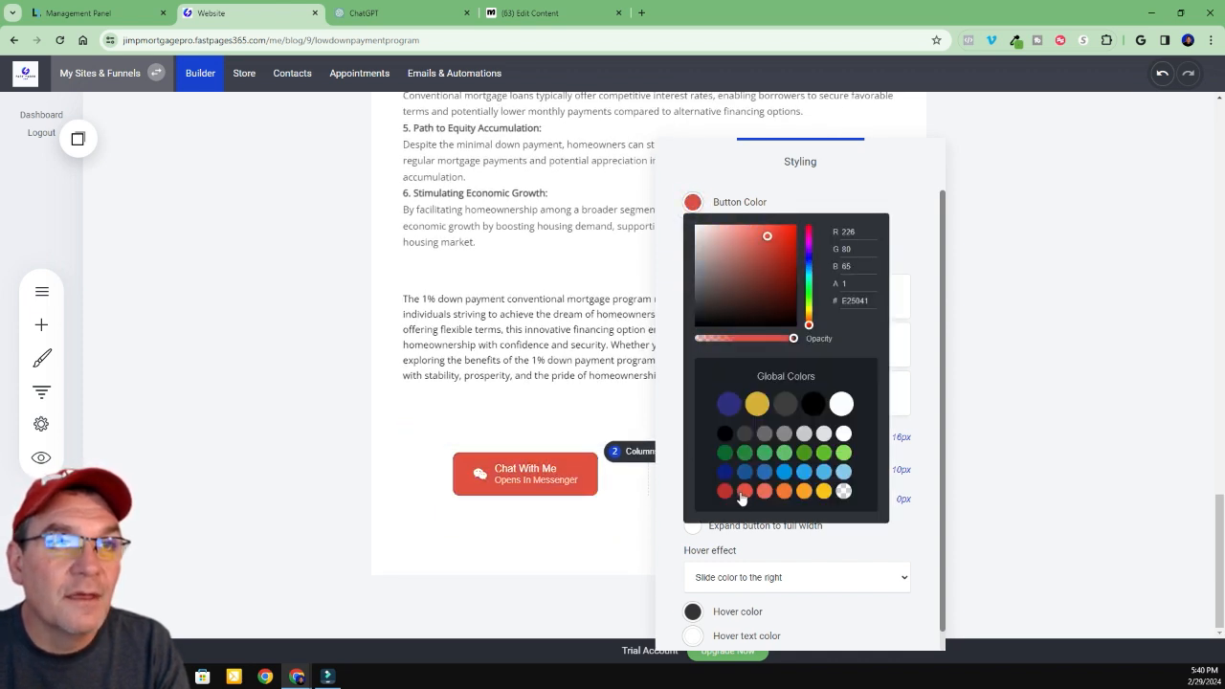
# Set the Chat With Me button's border size to 4px
pyautogui.click(796, 203)
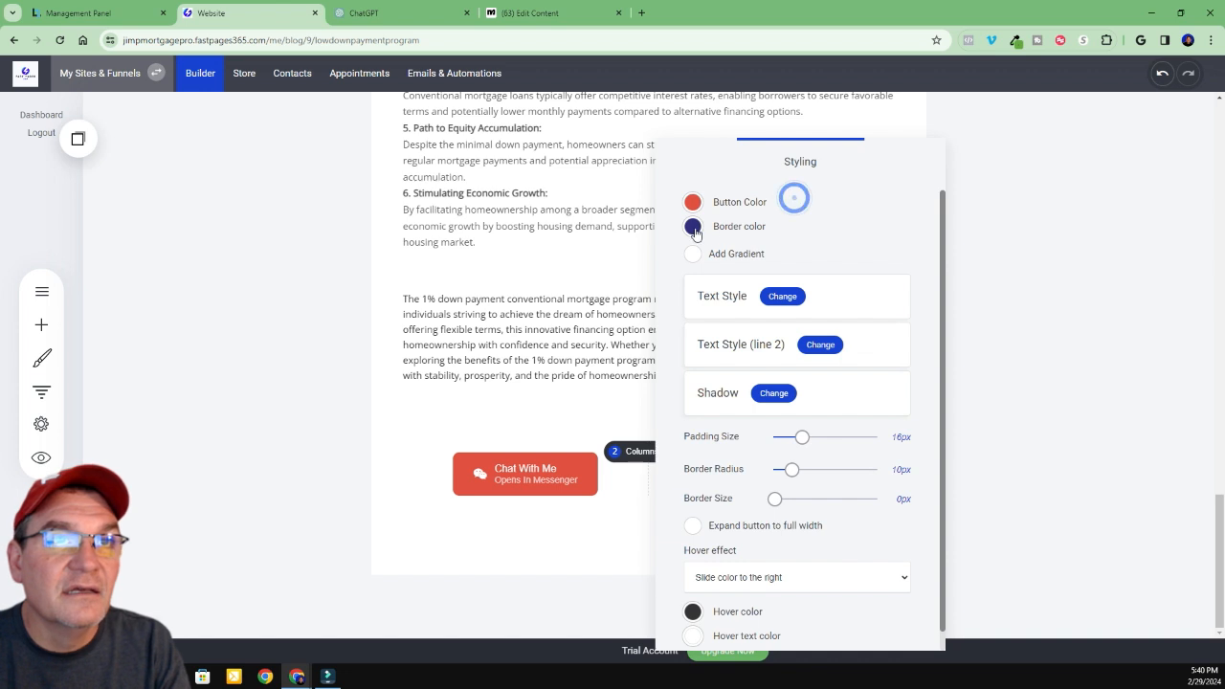
pyautogui.moveTo(774, 499)
pyautogui.mouseDown()
pyautogui.moveTo(801, 503)
pyautogui.moveTo(783, 501)
pyautogui.mouseUp()
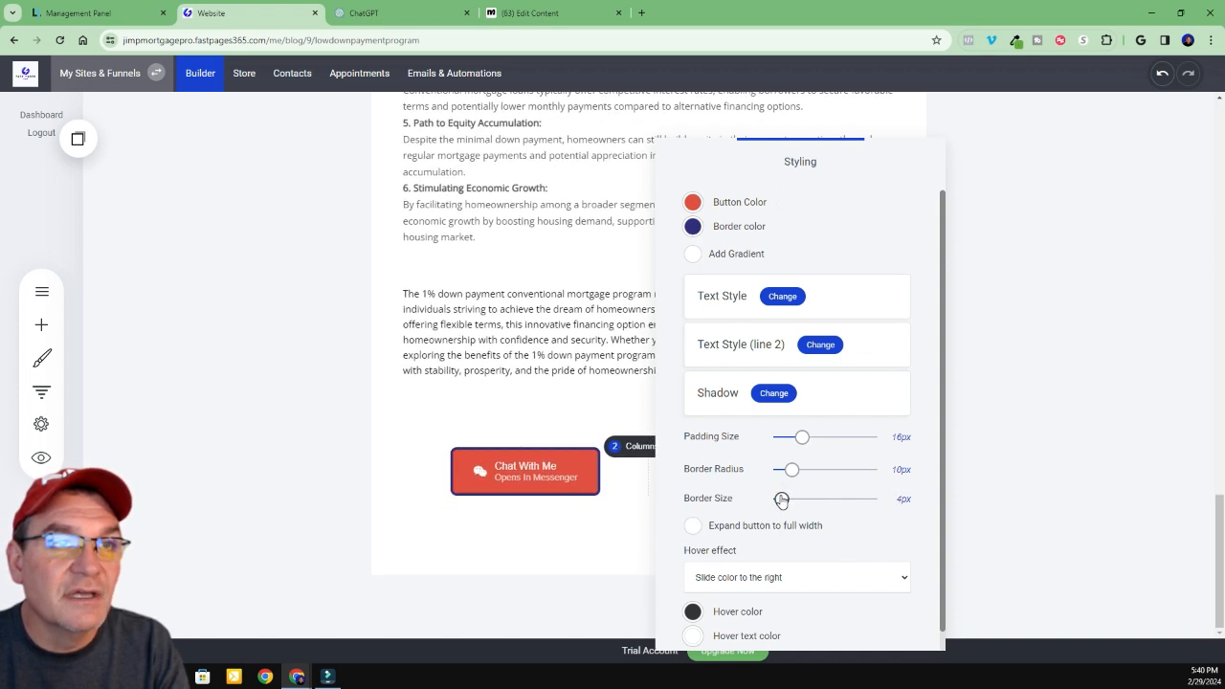
pyautogui.click(553, 553)
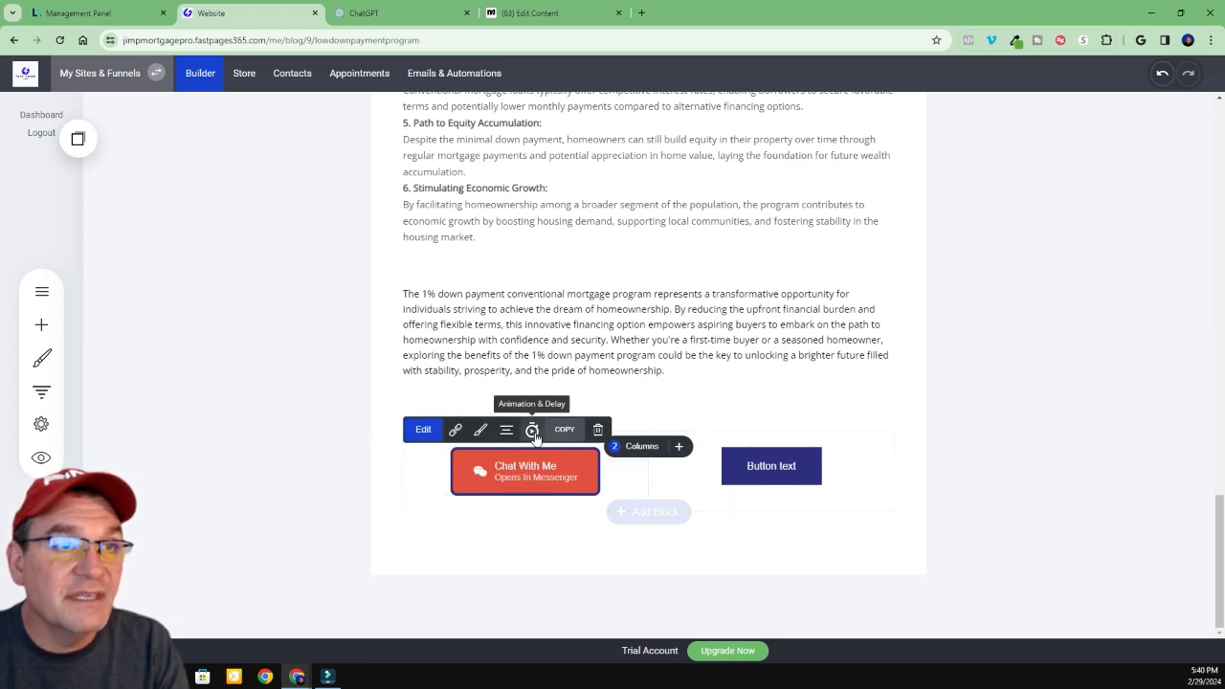
# Give the Chat With Me button the Fade In From The Left animation with a 100ms delay
pyautogui.click(532, 431)
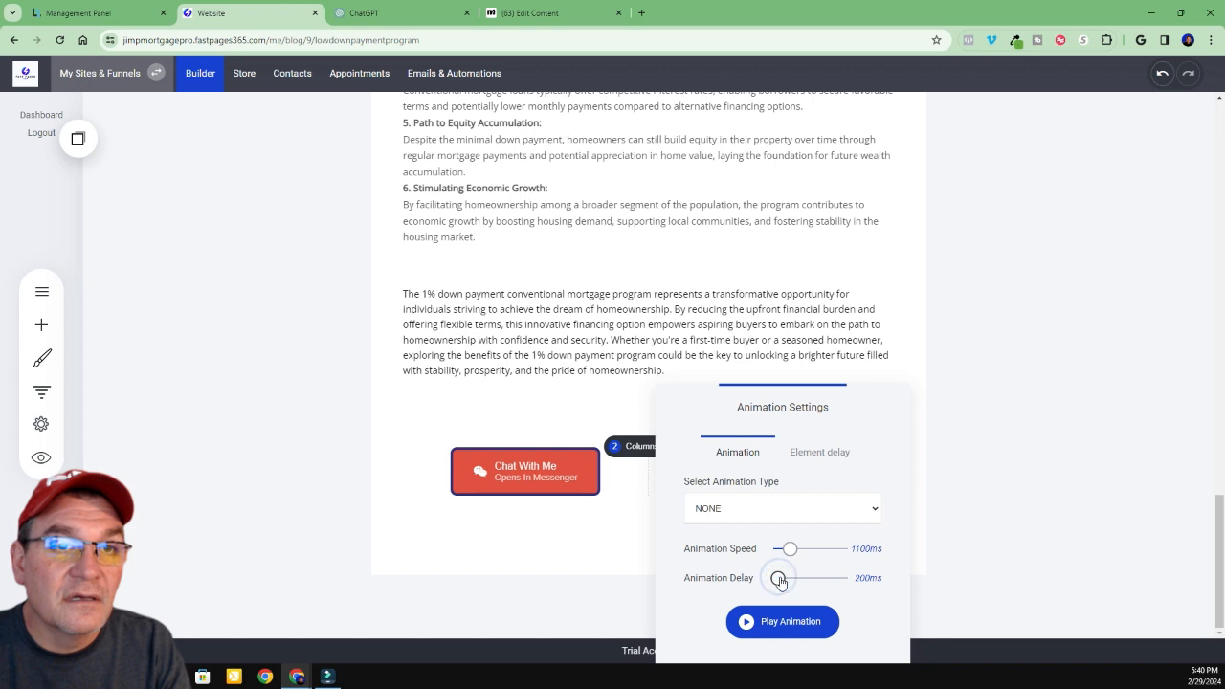
pyautogui.click(758, 517)
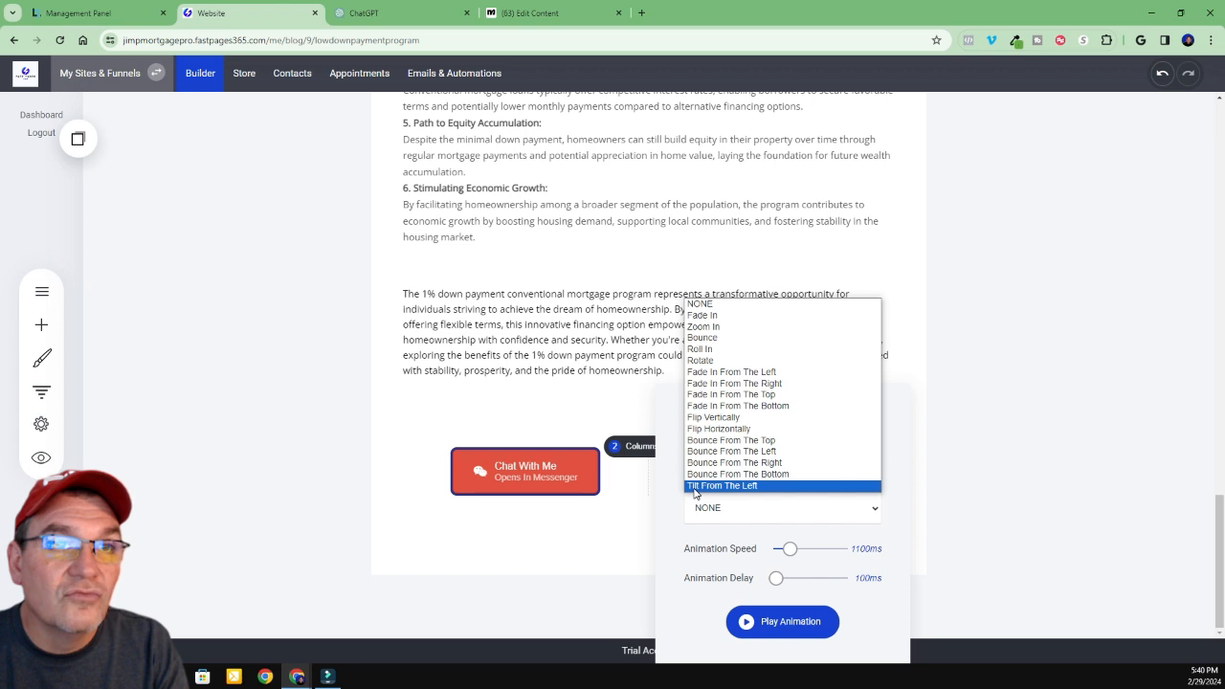
pyautogui.click(752, 373)
pyautogui.click(1116, 383)
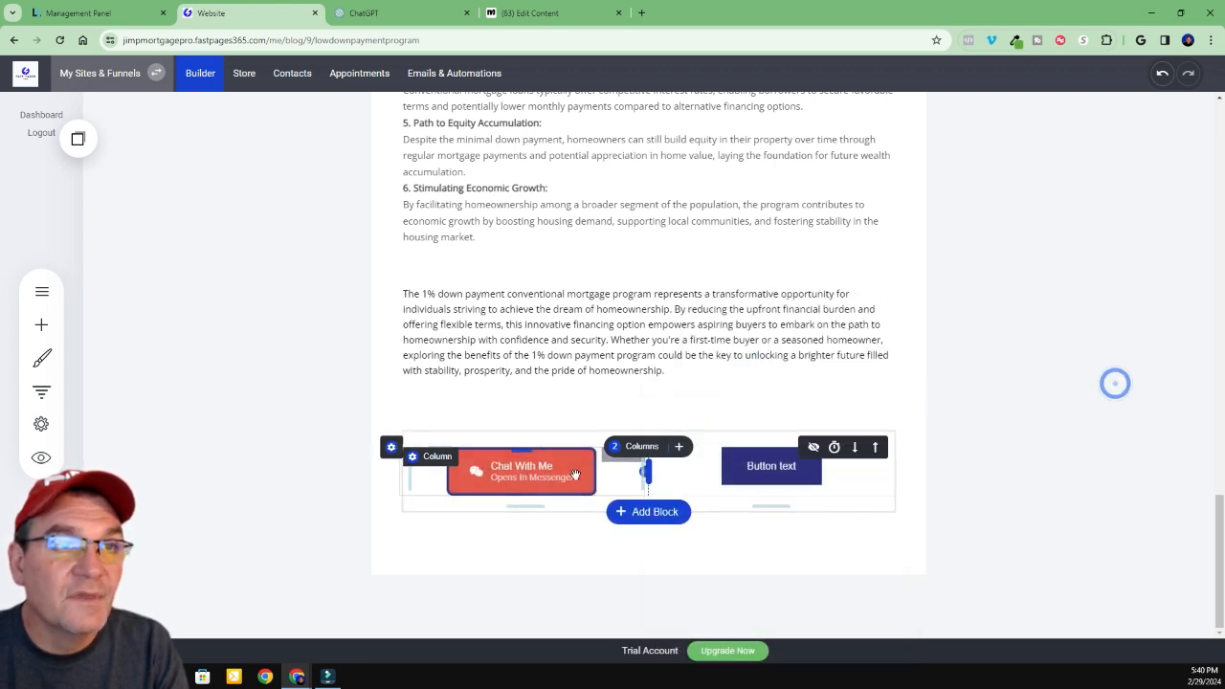
# Play a preview of the Chat With Me button's animation, and leave its animation settings
pyautogui.click(508, 478)
pyautogui.click(539, 427)
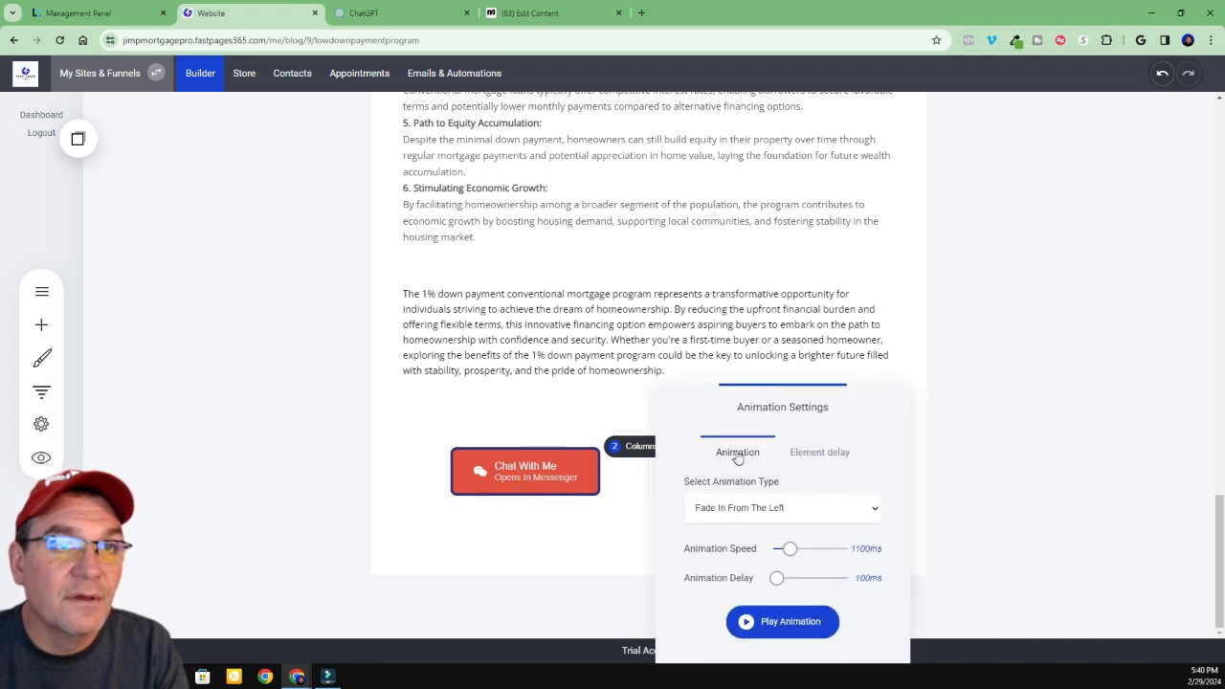
pyautogui.click(813, 623)
pyautogui.click(1001, 457)
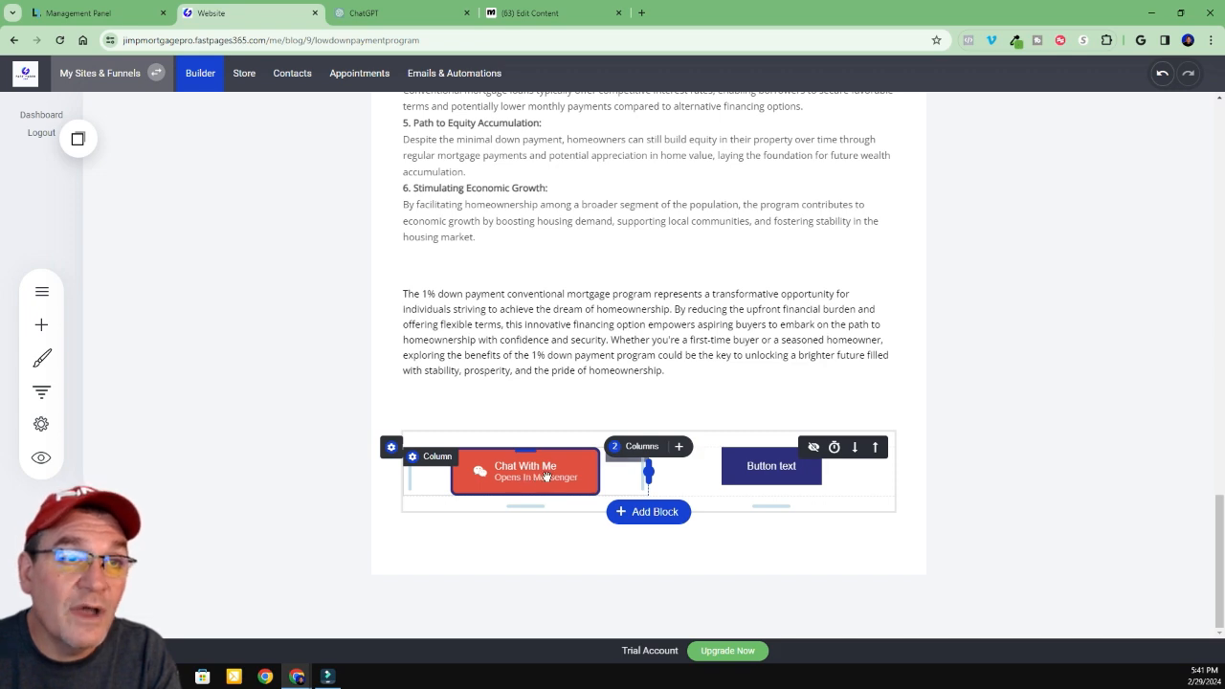
# Open the link settings of the placeholder button in the second column
pyautogui.click(756, 474)
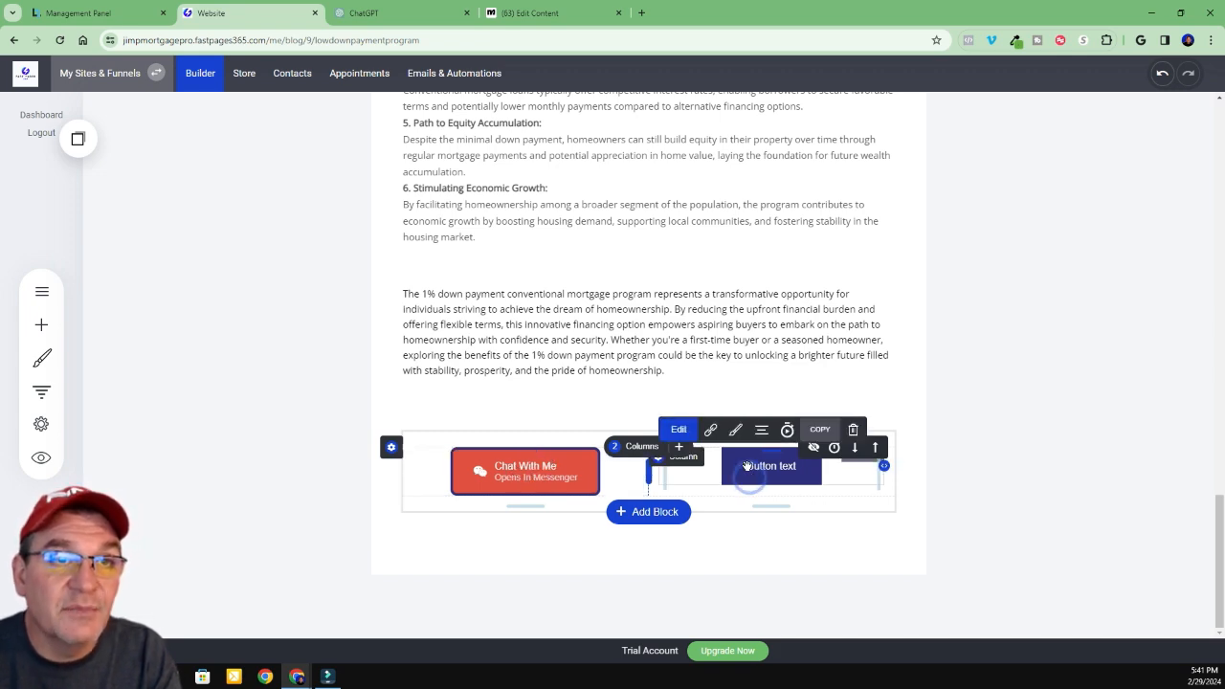
pyautogui.click(712, 432)
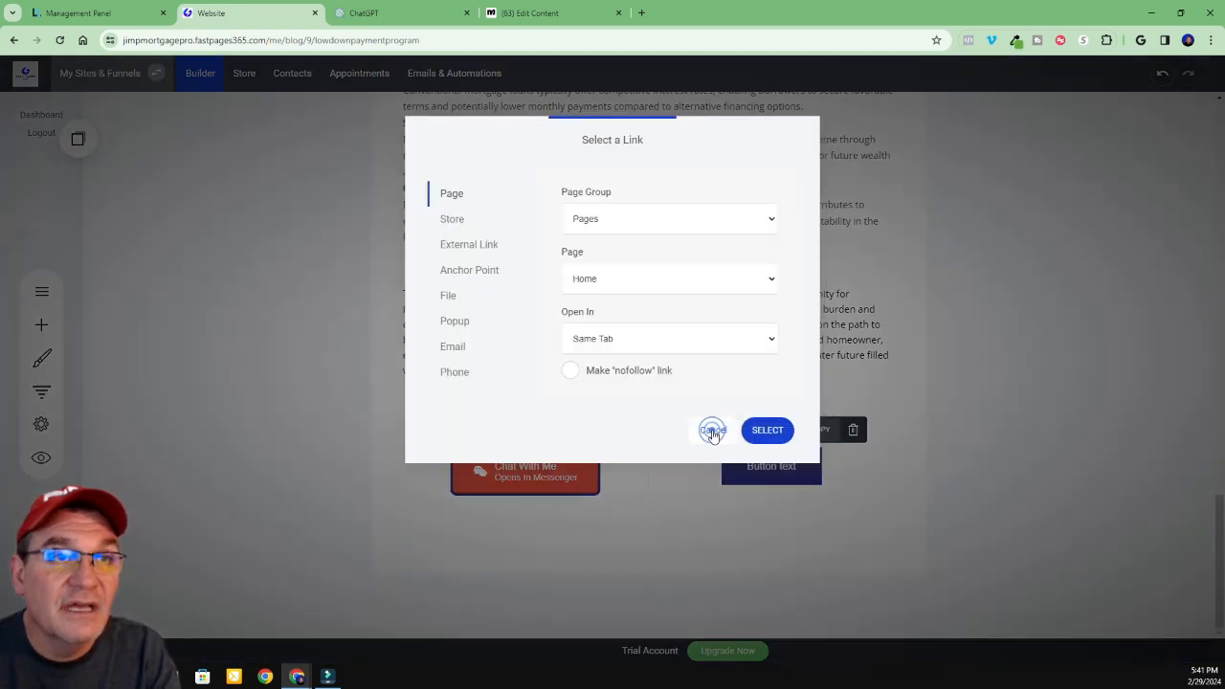
pyautogui.click(448, 246)
pyautogui.click(570, 267)
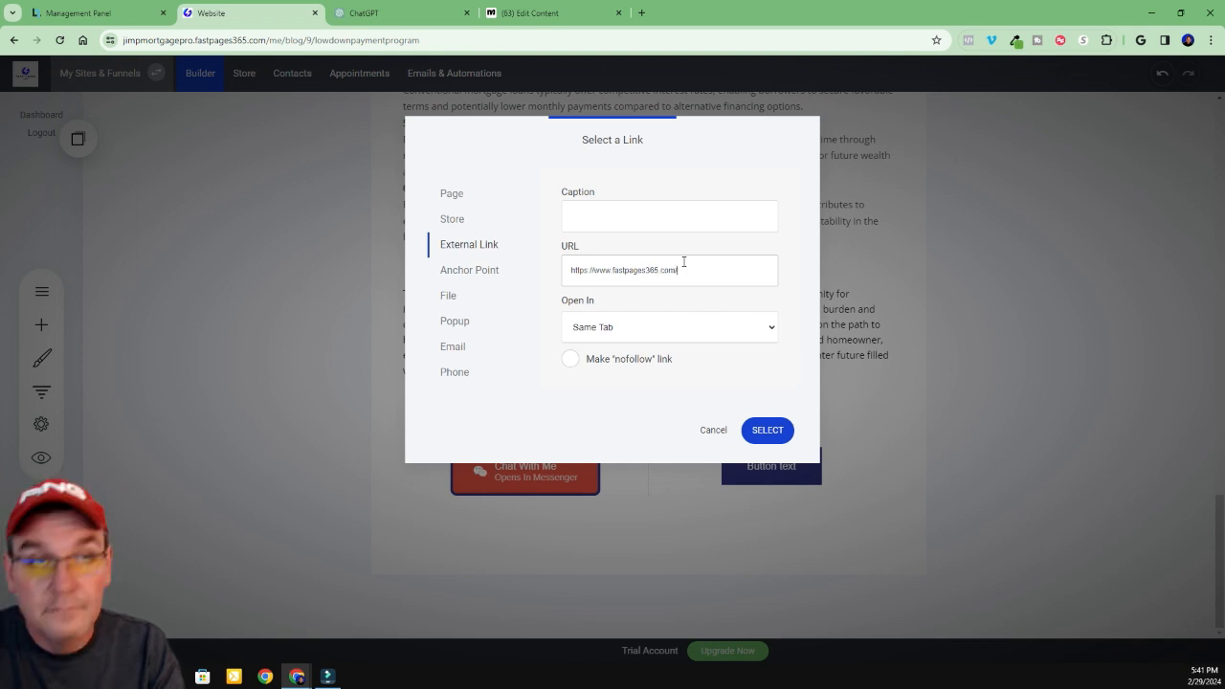
pyautogui.click(623, 327)
pyautogui.click(582, 358)
pyautogui.click(572, 360)
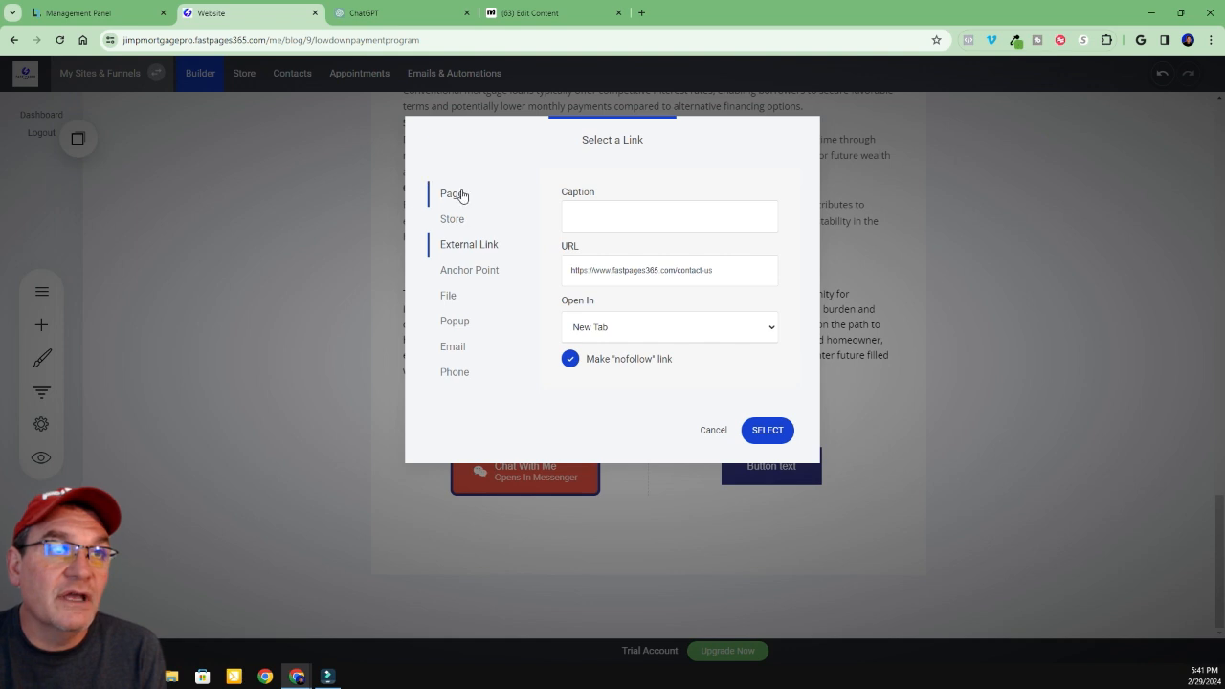
# Link the second button to the contact anchor point on the Home page as a nofollow link opening in the same tab
pyautogui.click(470, 273)
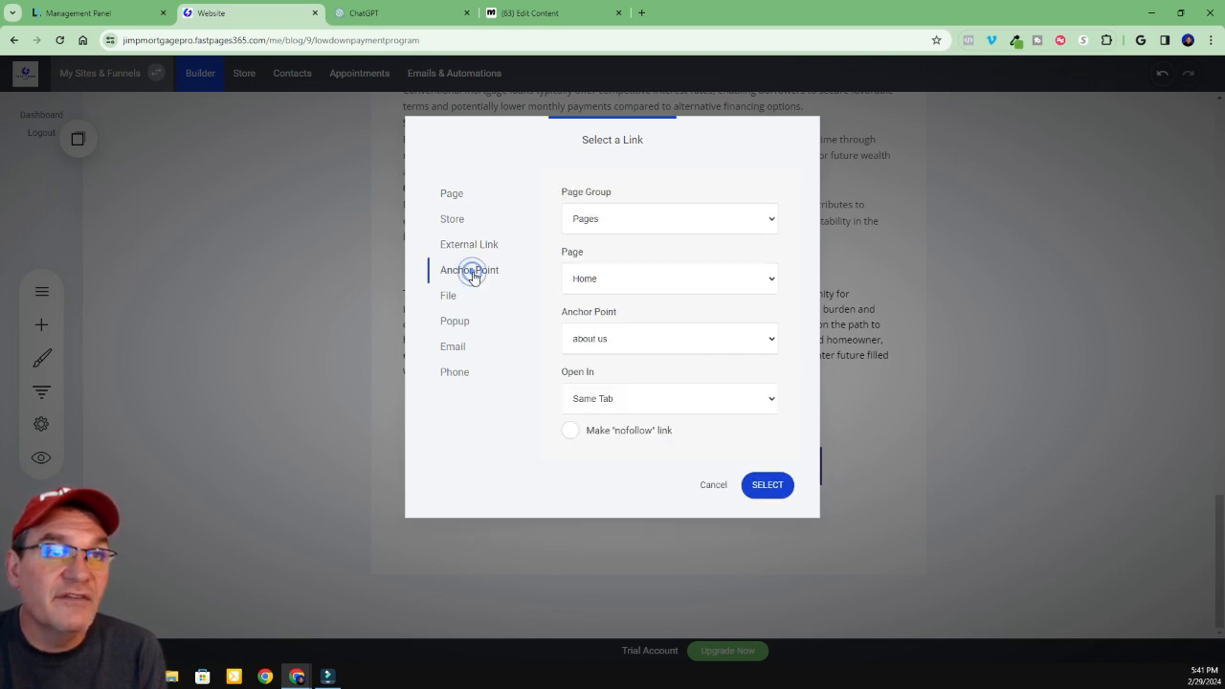
pyautogui.tripleClick(473, 275)
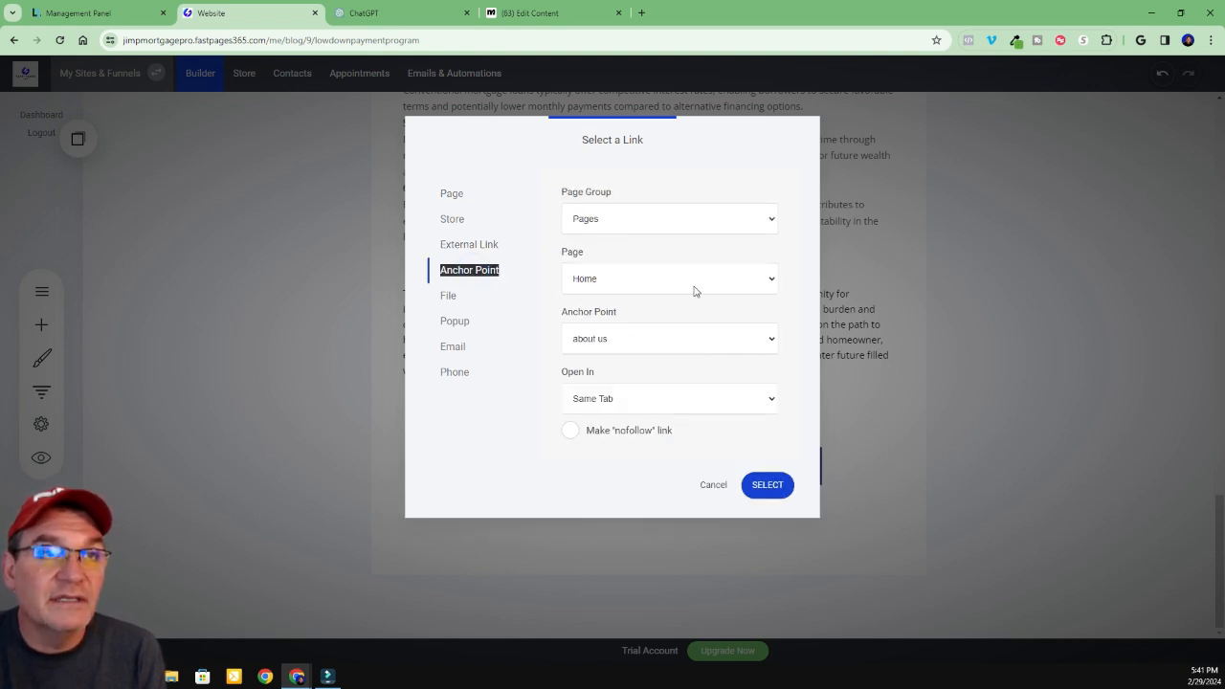
pyautogui.click(594, 221)
pyautogui.click(596, 221)
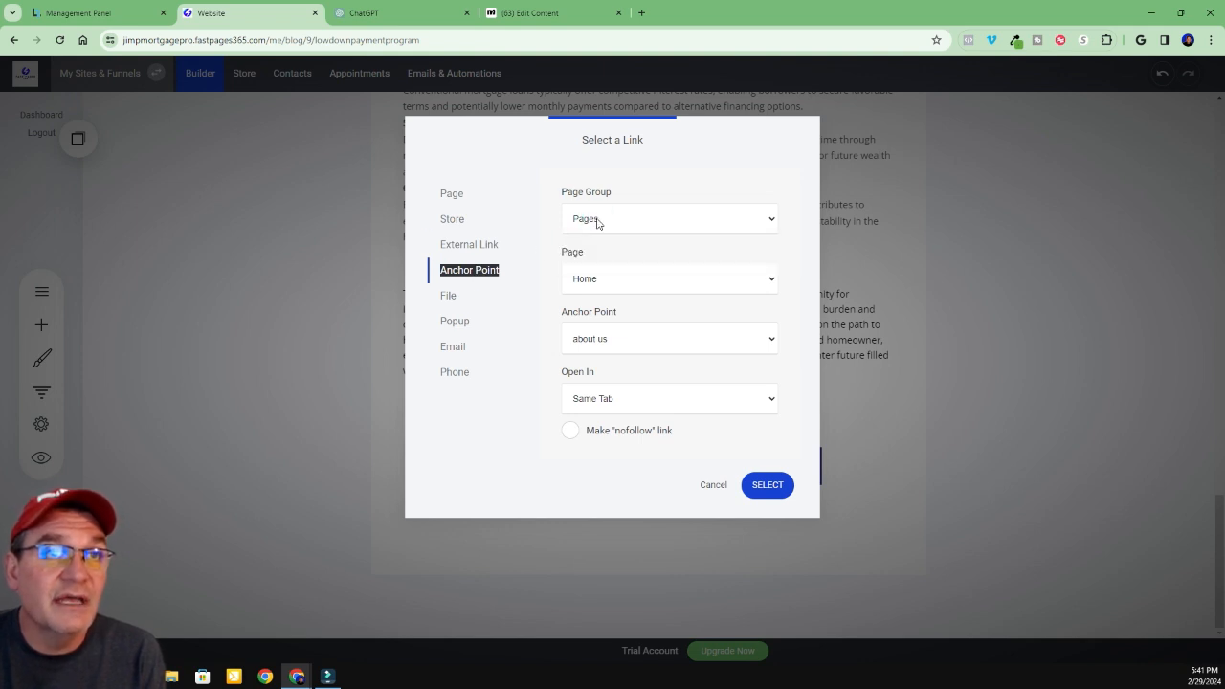
pyautogui.click(605, 335)
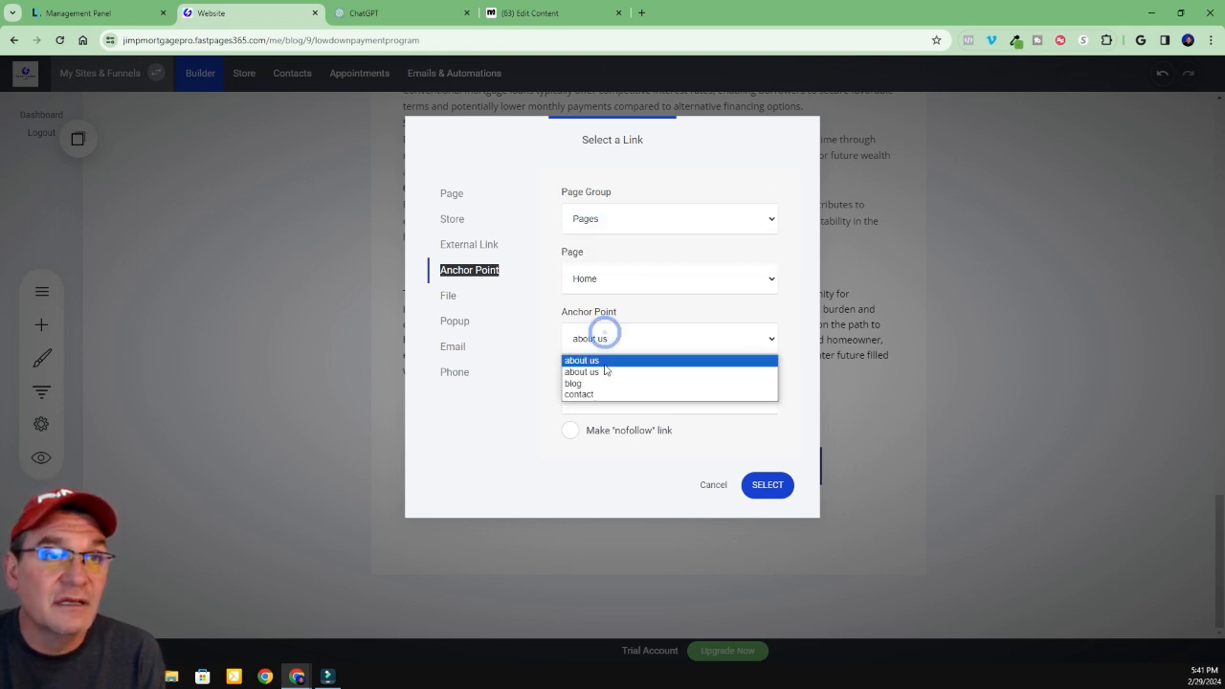
pyautogui.click(603, 396)
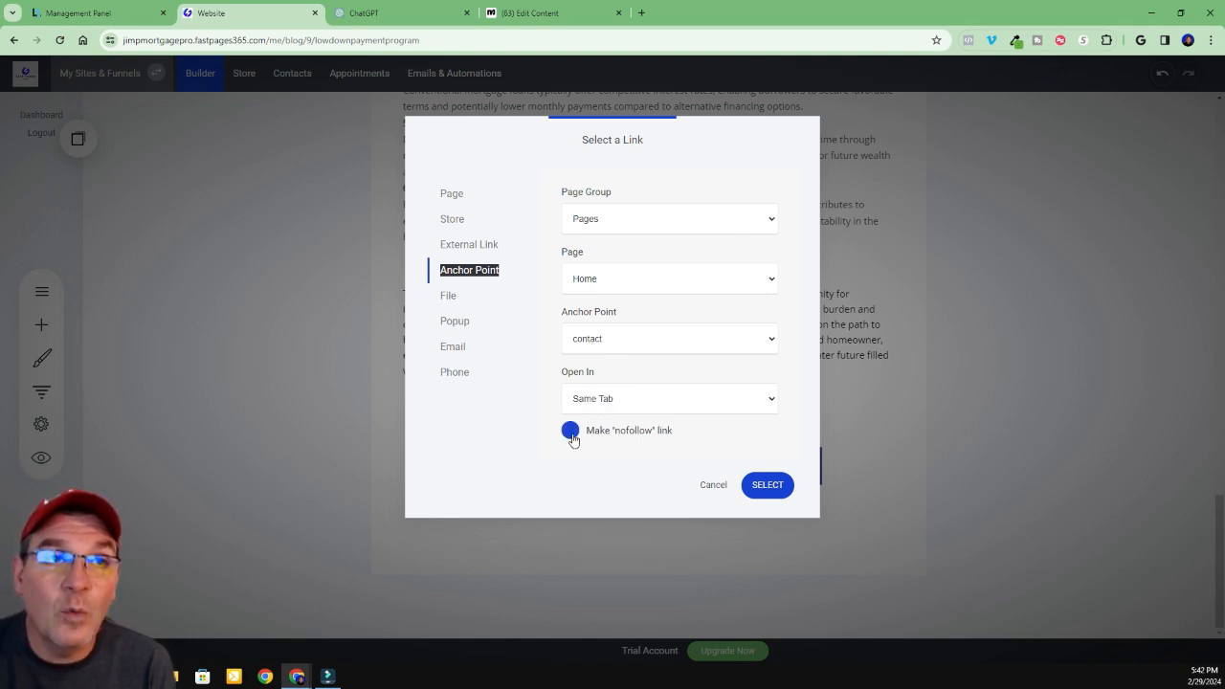
pyautogui.click(767, 485)
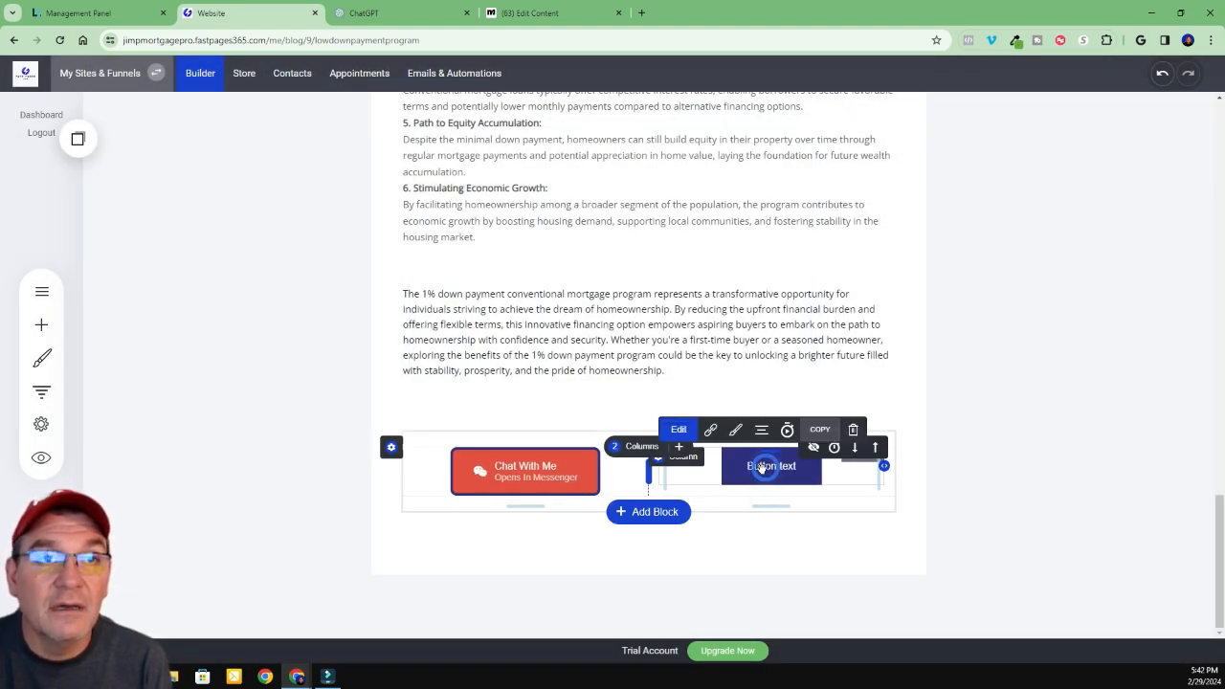
# Change the second button's text to "Set up a time" and add the second line "My Calendar"
pyautogui.click(678, 430)
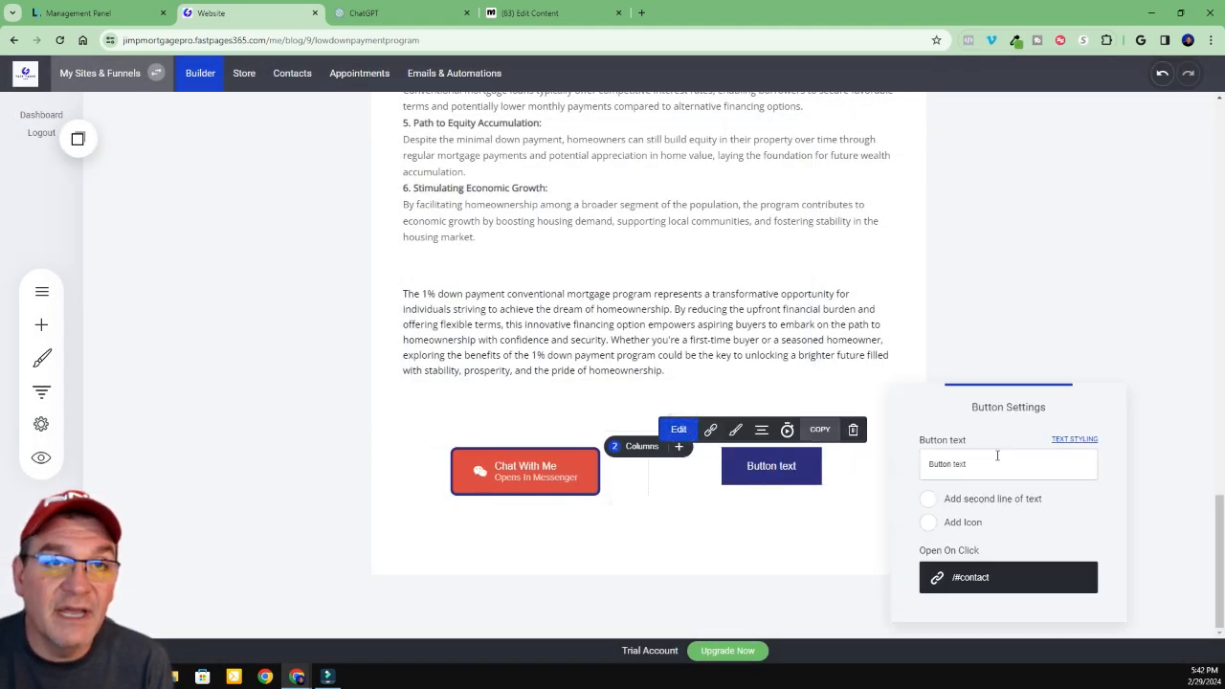
pyautogui.tripleClick(982, 463)
pyautogui.write('Set U')
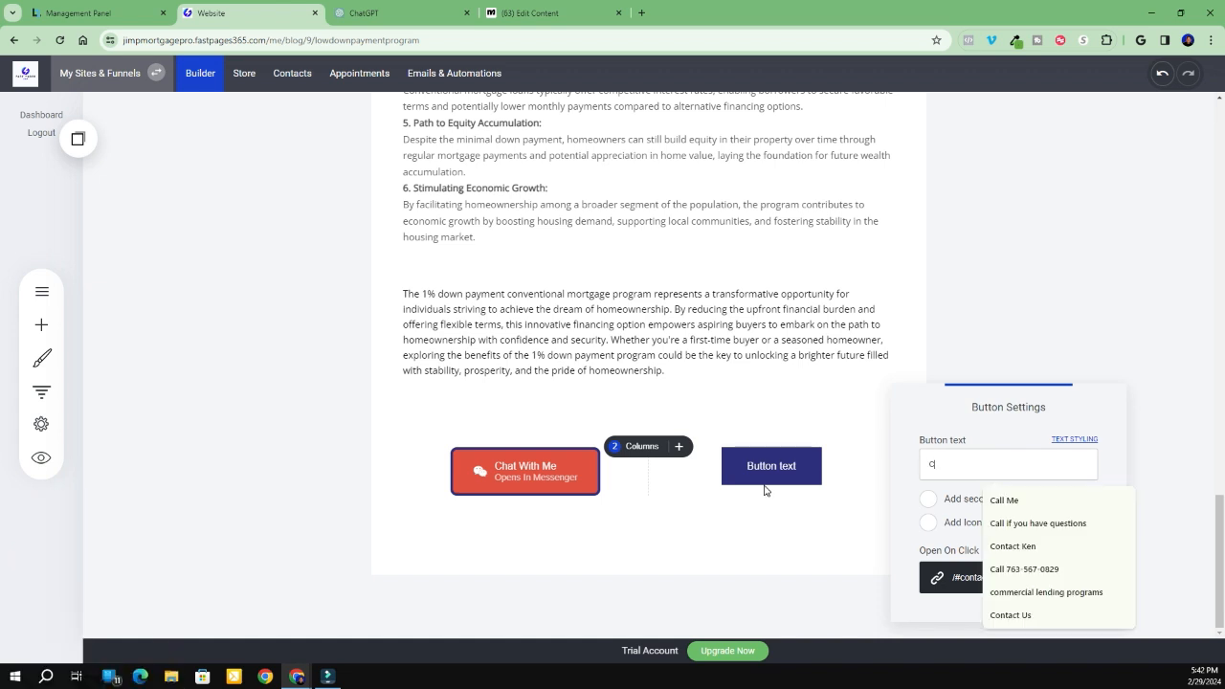
pyautogui.click(1013, 501)
pyautogui.click(928, 499)
pyautogui.tripleClick(963, 538)
pyautogui.write('my')
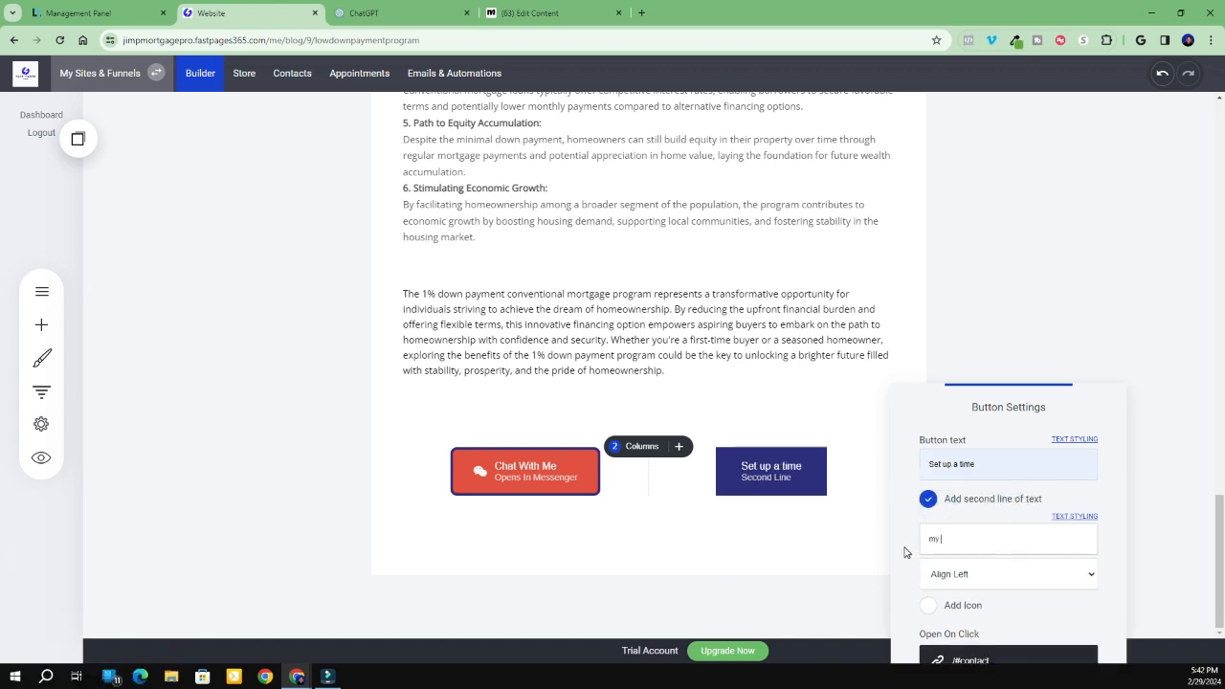
pyautogui.click(1183, 491)
# Add an icon to the Set up a time button, searching for "calen" and choosing a calendar icon
pyautogui.moveTo(782, 466)
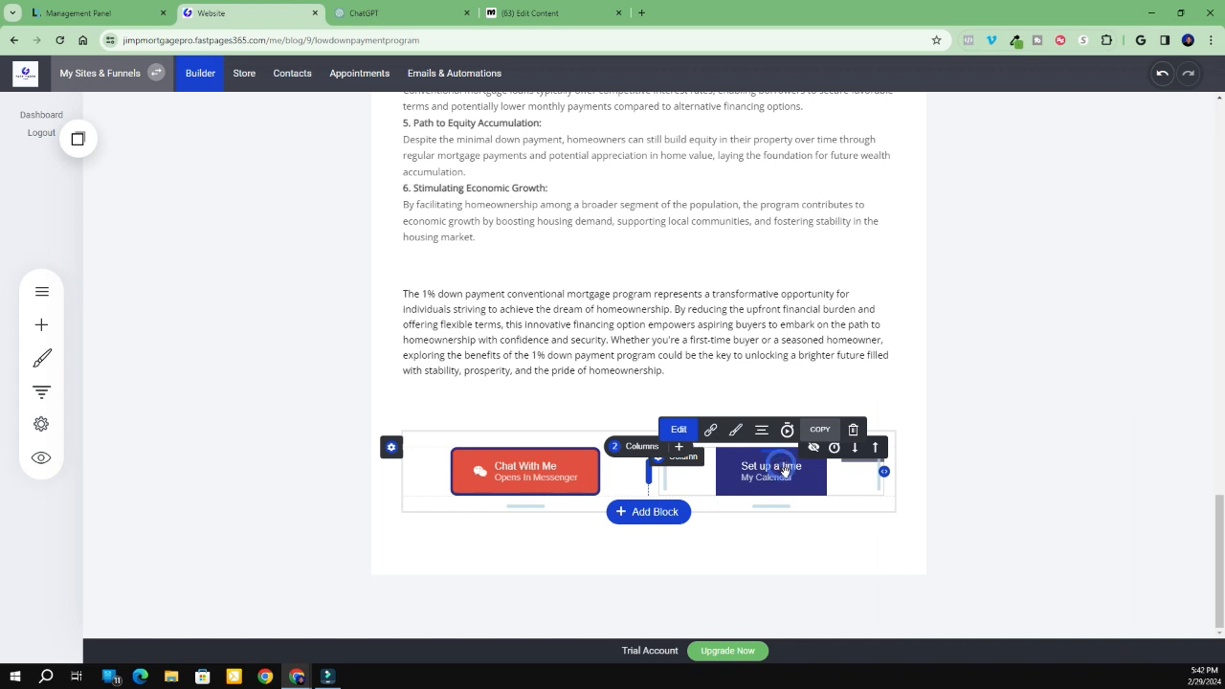
pyautogui.click(695, 433)
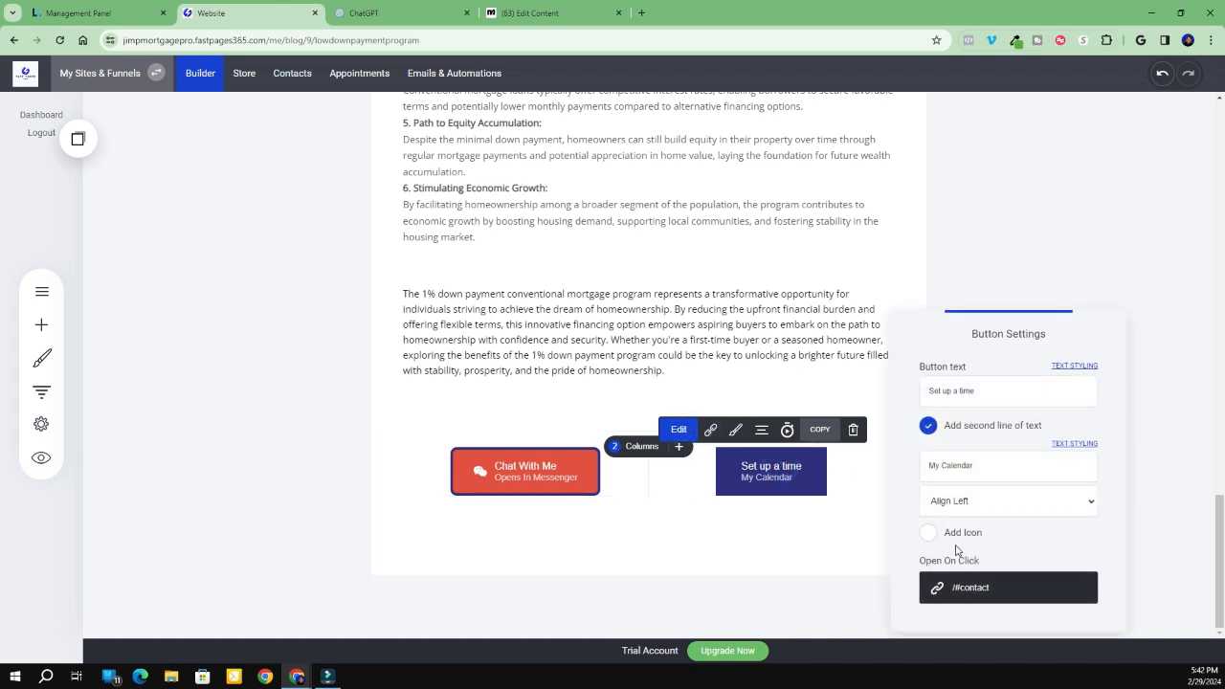
pyautogui.click(927, 537)
pyautogui.click(947, 582)
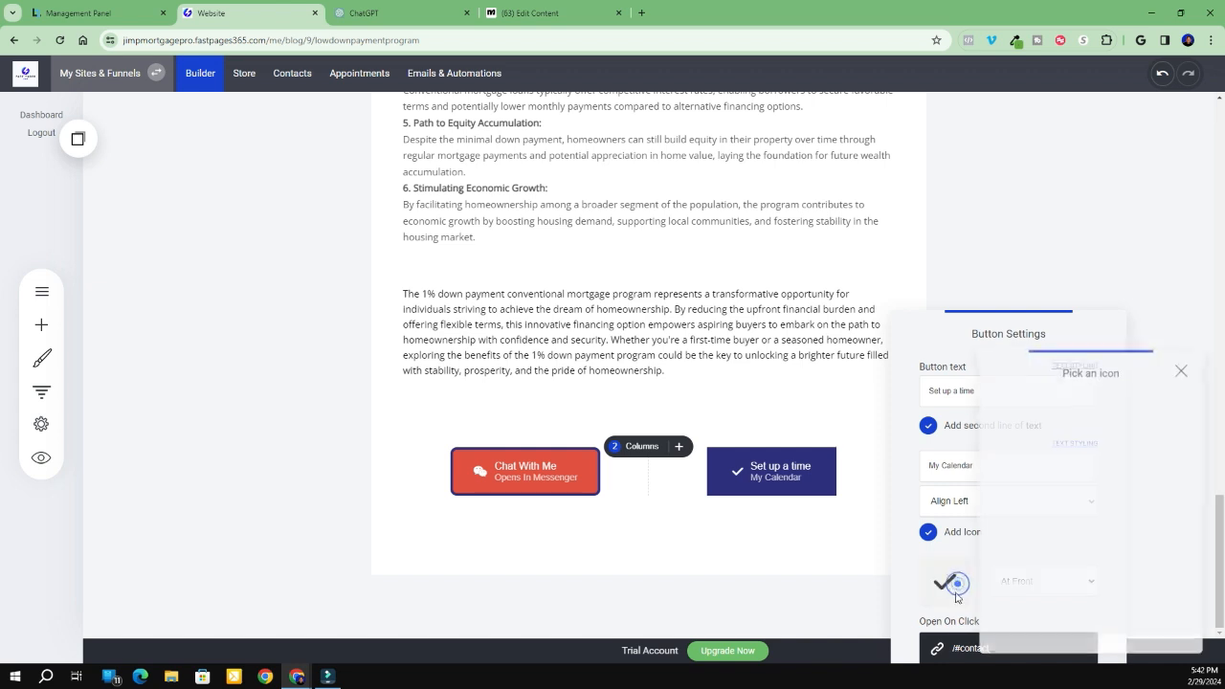
pyautogui.click(1032, 424)
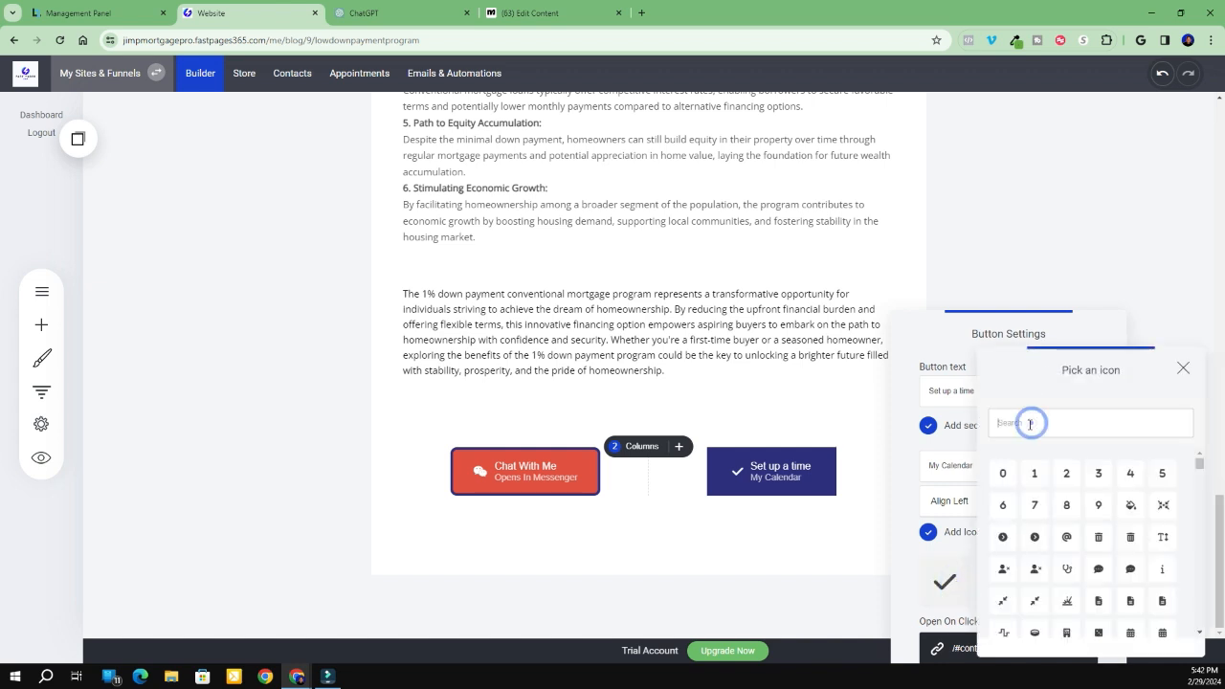
pyautogui.write('calen')
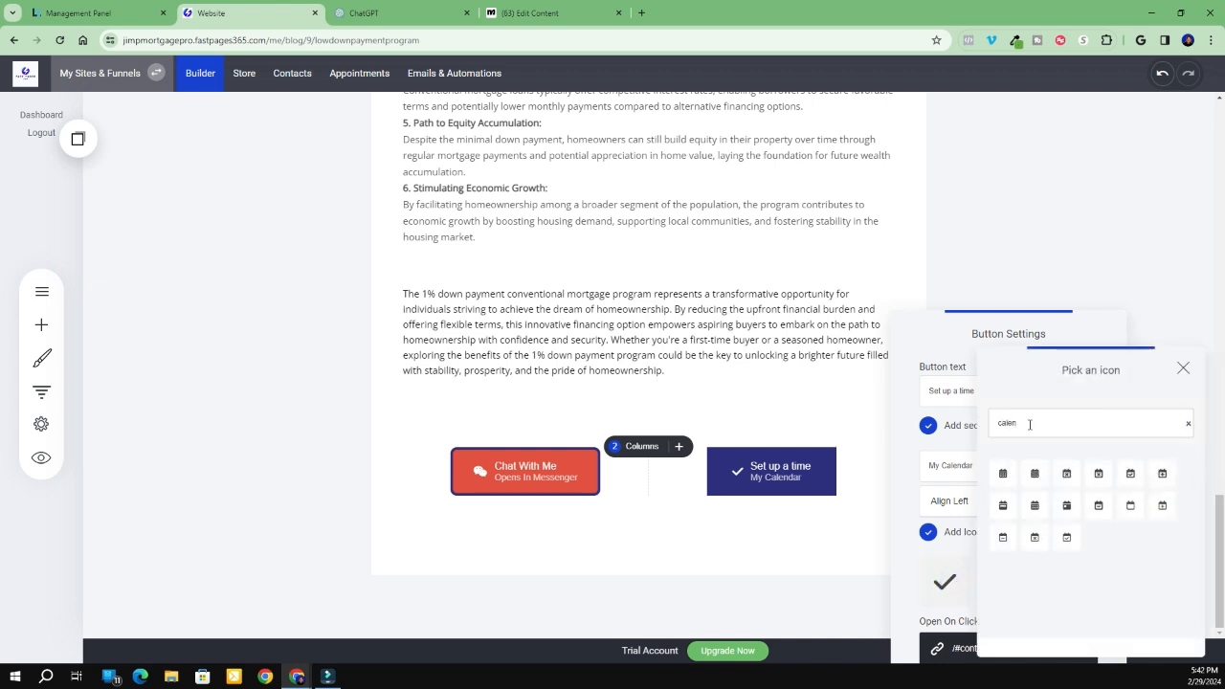
pyautogui.click(1088, 507)
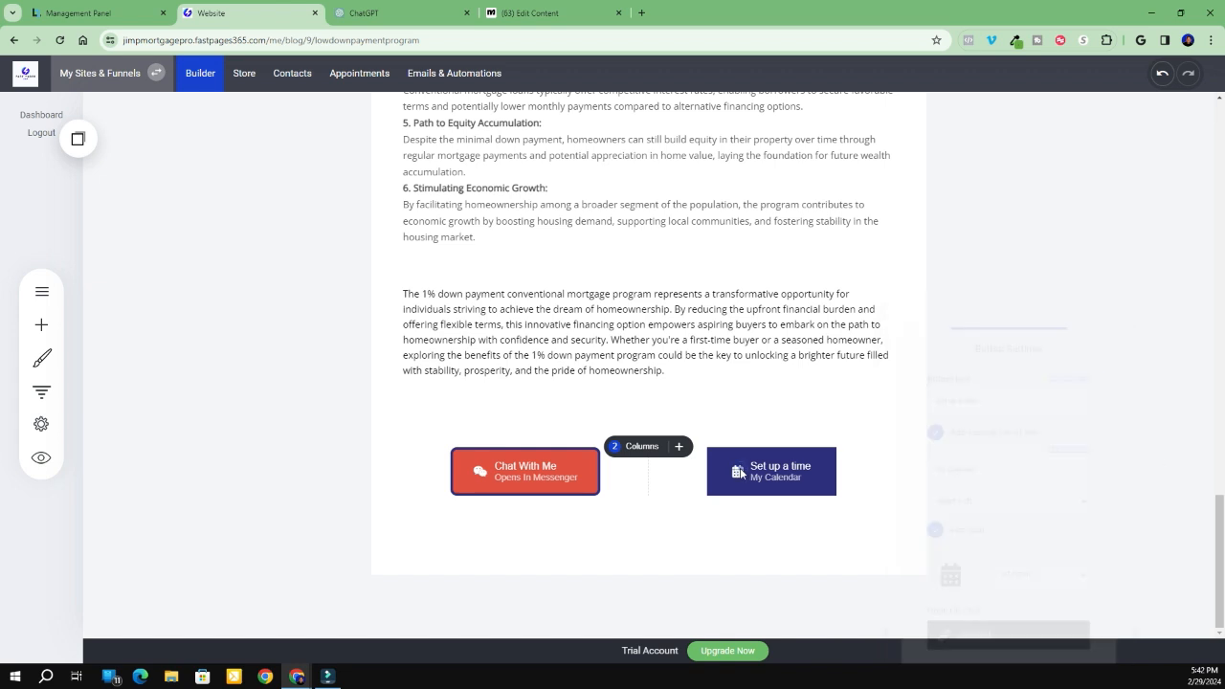
# Style the Set up a time button with the Chat With Me button's red colour, a 10px border radius and a 4px border
pyautogui.click(927, 202)
pyautogui.click(983, 492)
pyautogui.click(1073, 201)
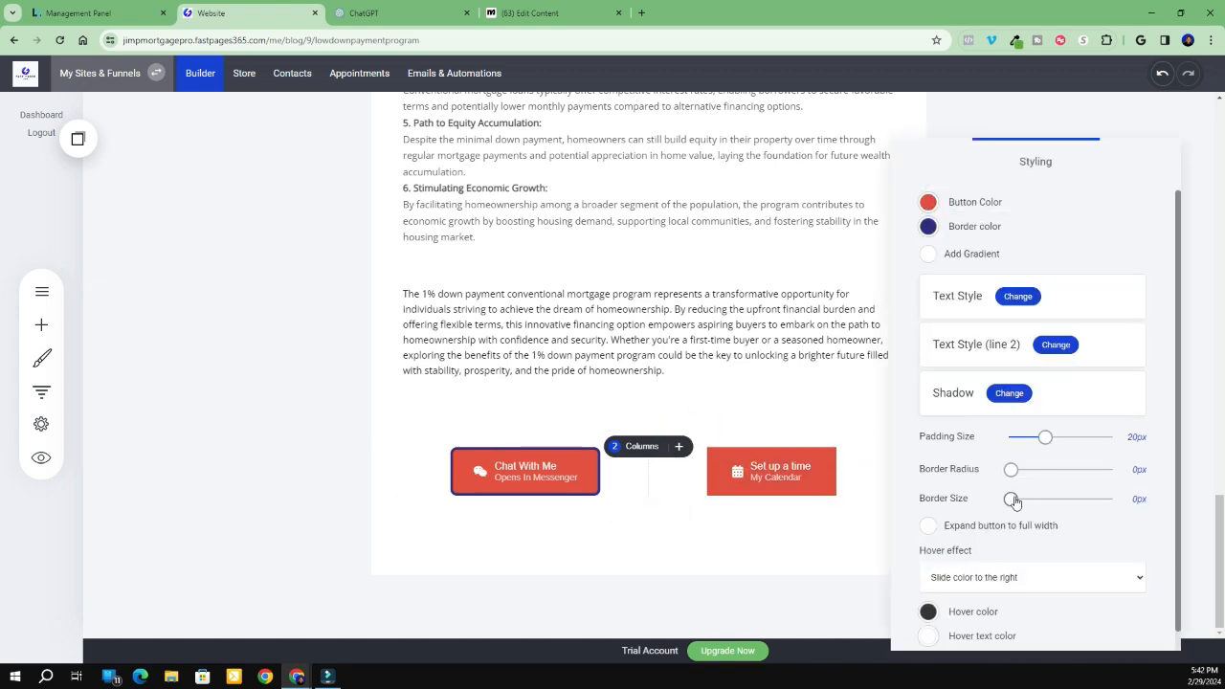
pyautogui.moveTo(1015, 502); pyautogui.dragTo(1019, 501)
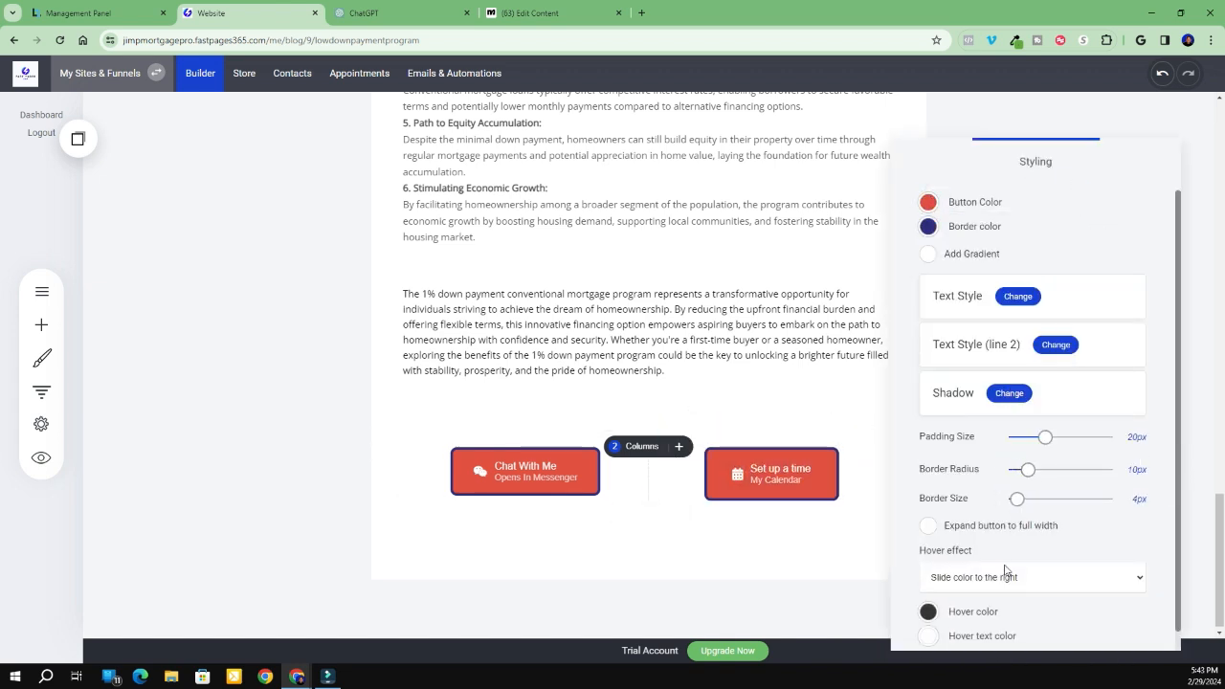
pyautogui.click(1197, 405)
# Give the Set up a time button the Fade In From The Right animation with a 100ms delay
pyautogui.click(785, 430)
pyautogui.click(965, 509)
pyautogui.click(967, 386)
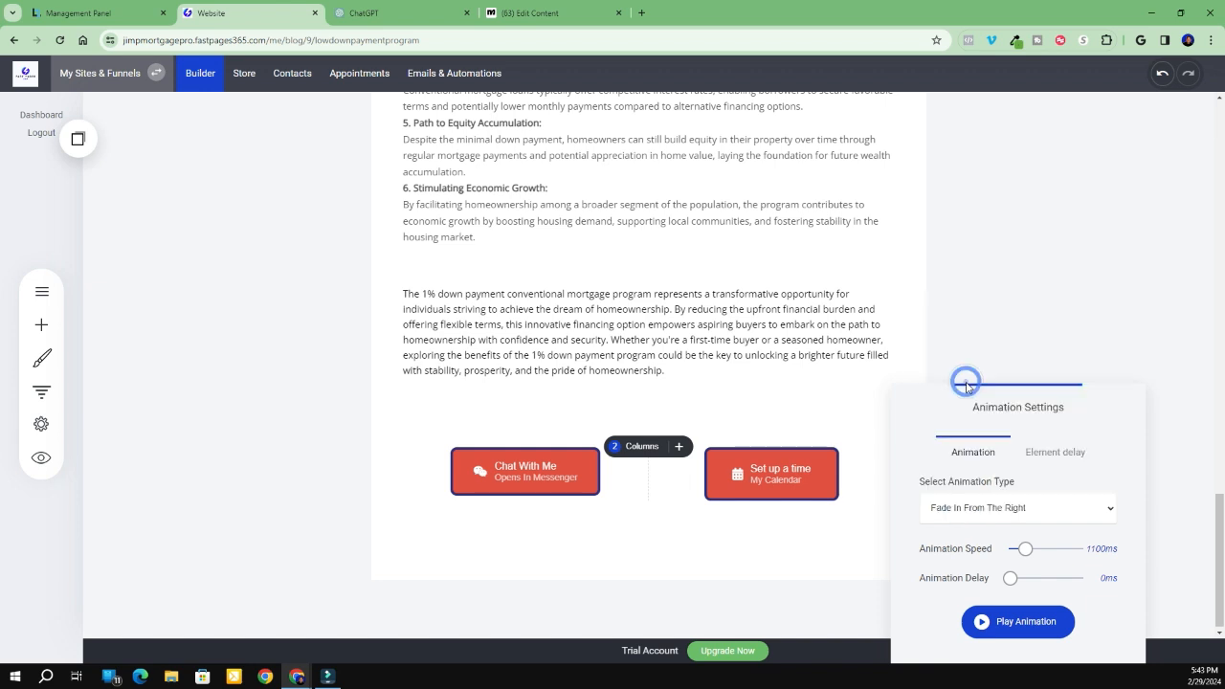
pyautogui.moveTo(1011, 578); pyautogui.dragTo(1017, 578)
pyautogui.click(1198, 446)
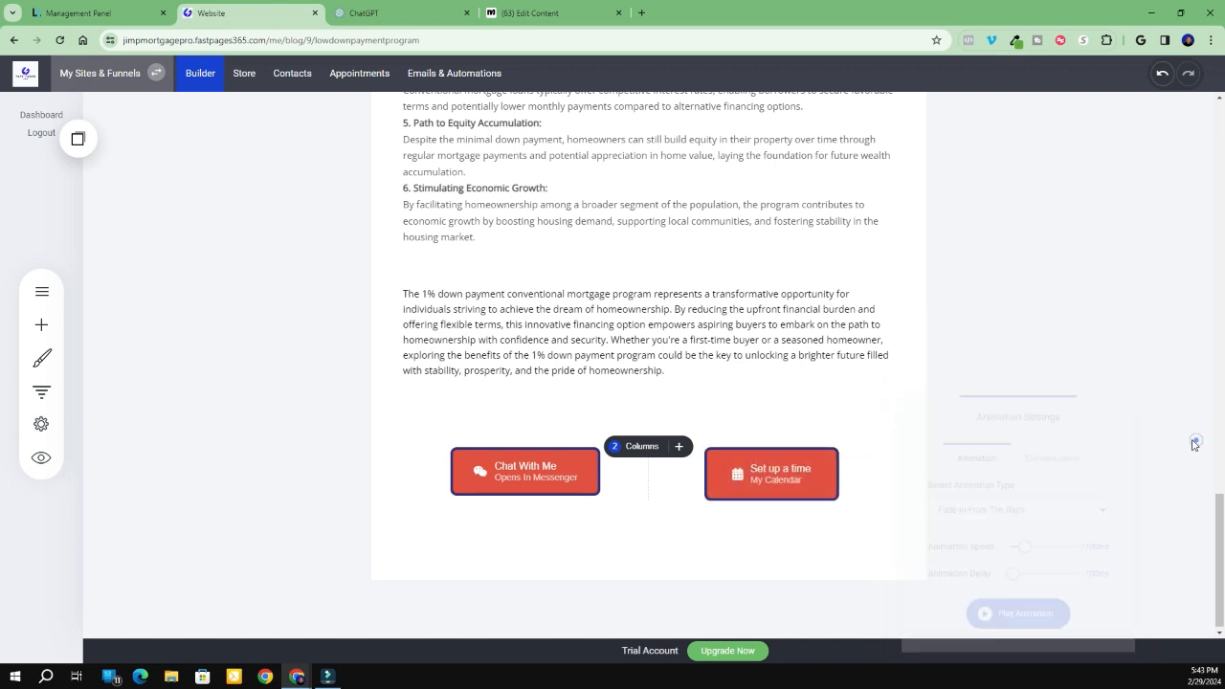
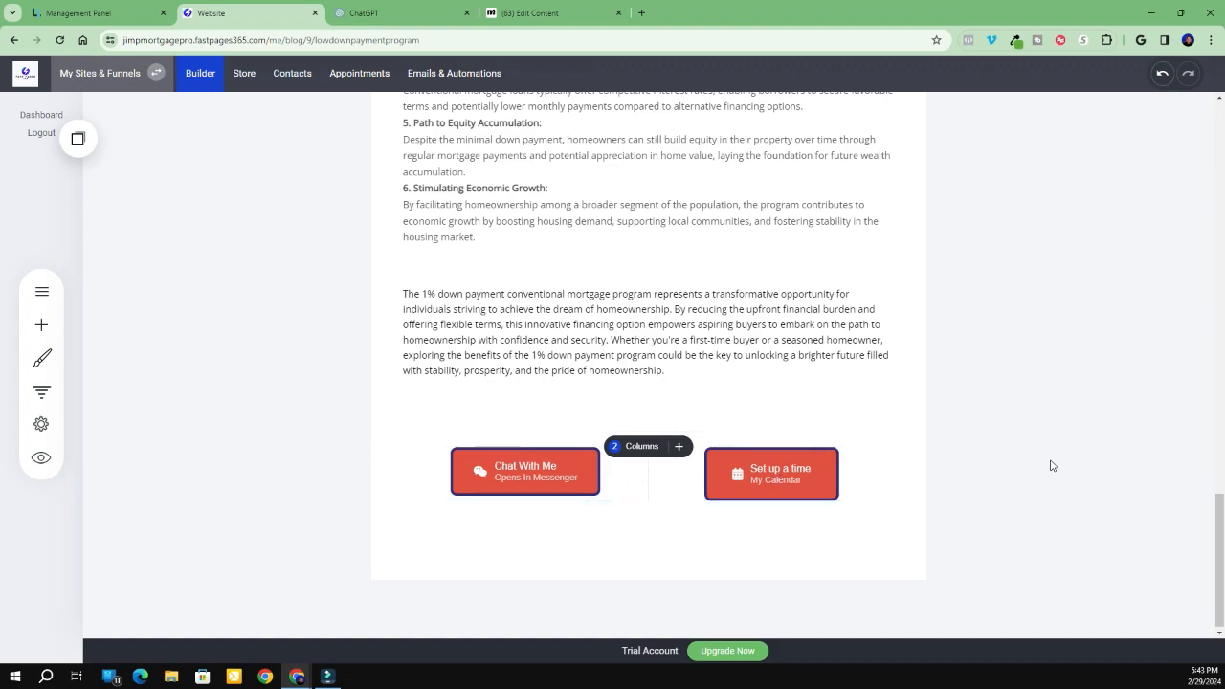
pyautogui.scroll(15, 948, 418)
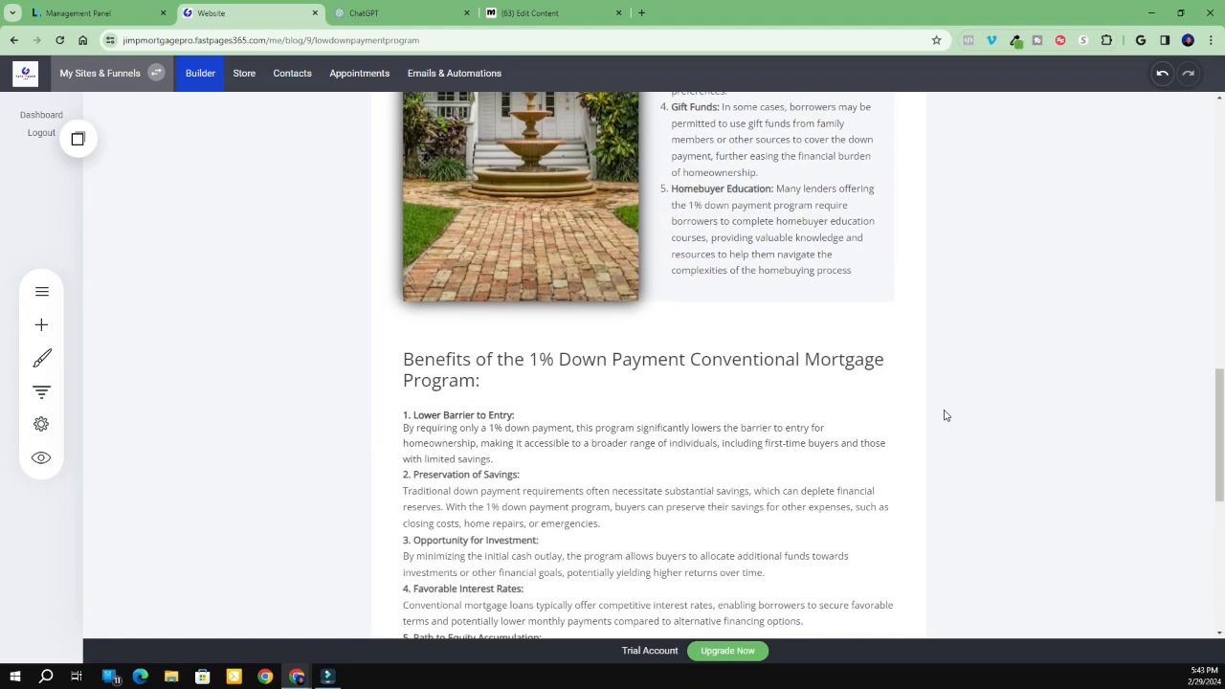
pyautogui.scroll(3, 940, 419)
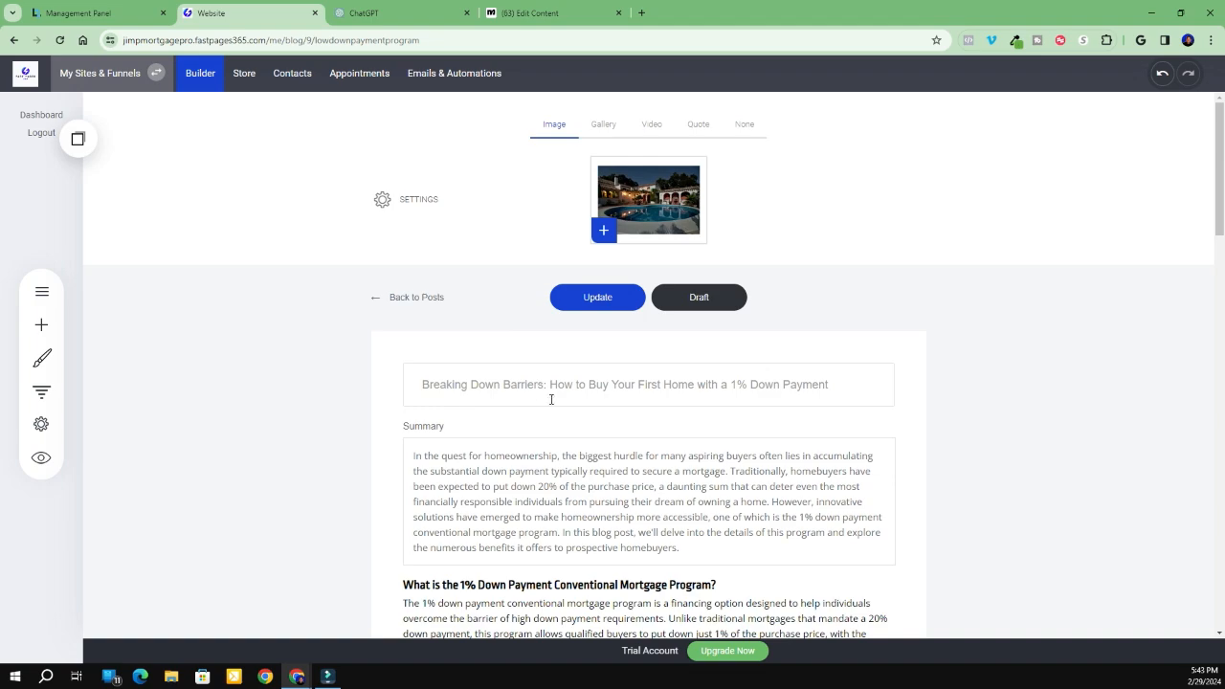
pyautogui.scroll(-15, 551, 399)
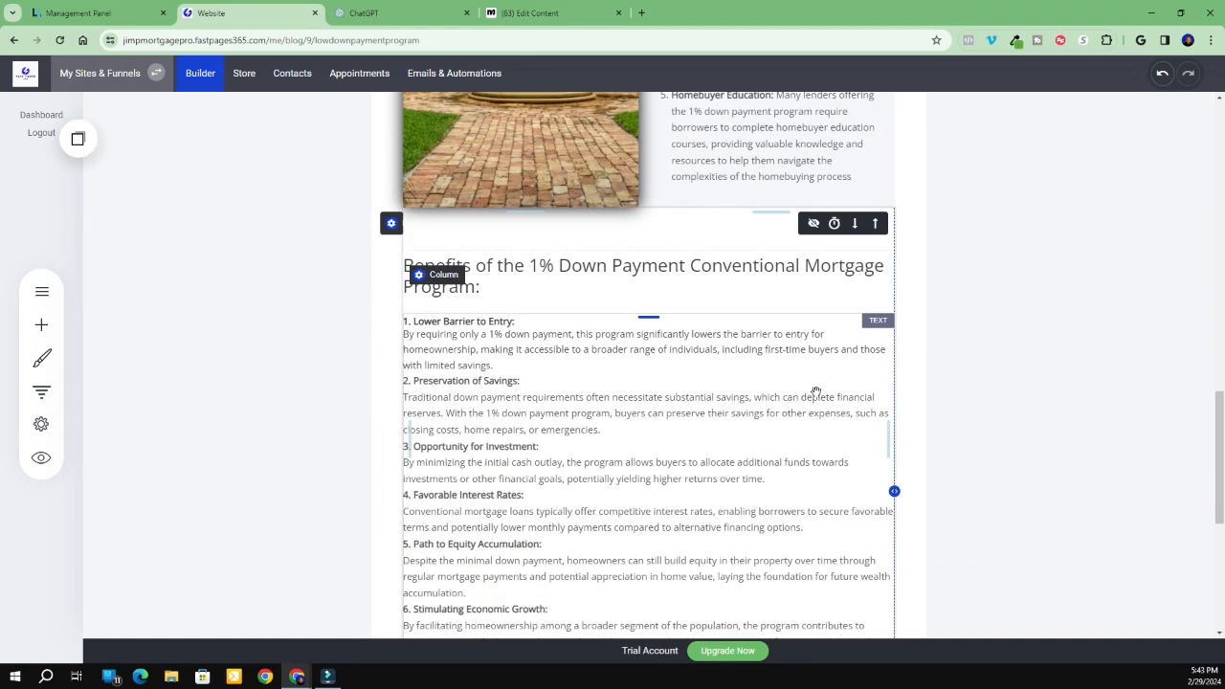
# Insert the upsell video block template from the Video category directly below the post's opening "What is the 1% Down Payment" text section
pyautogui.scroll(15, 816, 392)
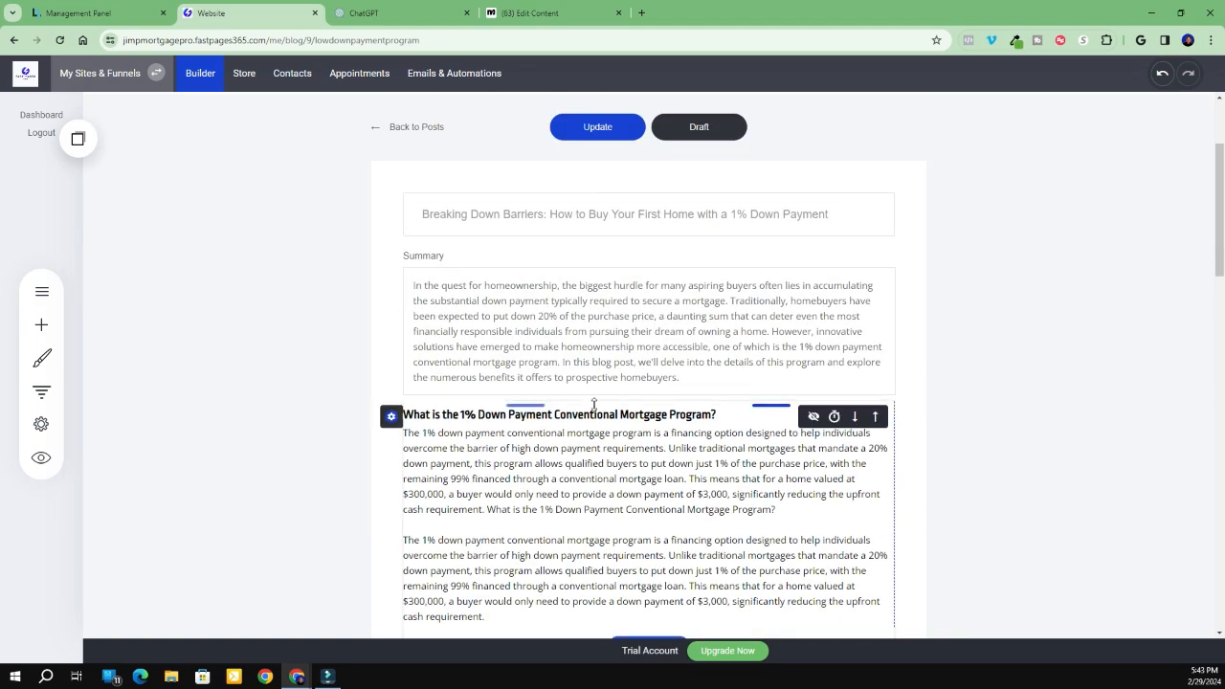
pyautogui.scroll(-4, 612, 411)
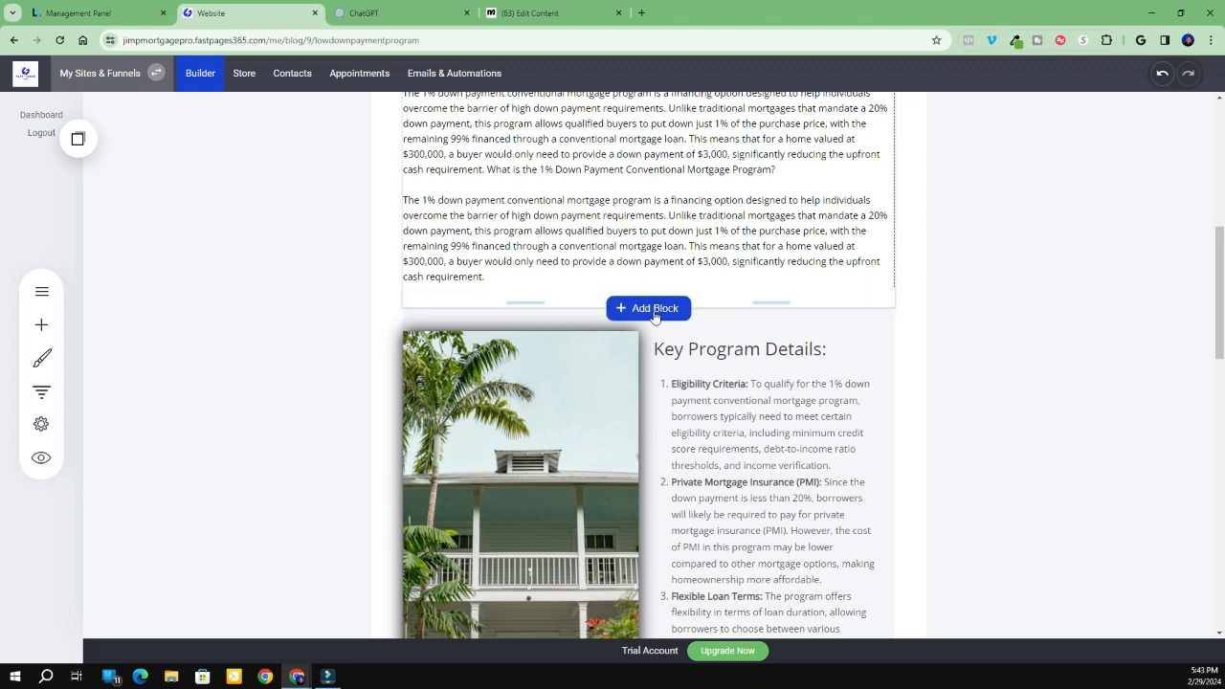
pyautogui.click(654, 308)
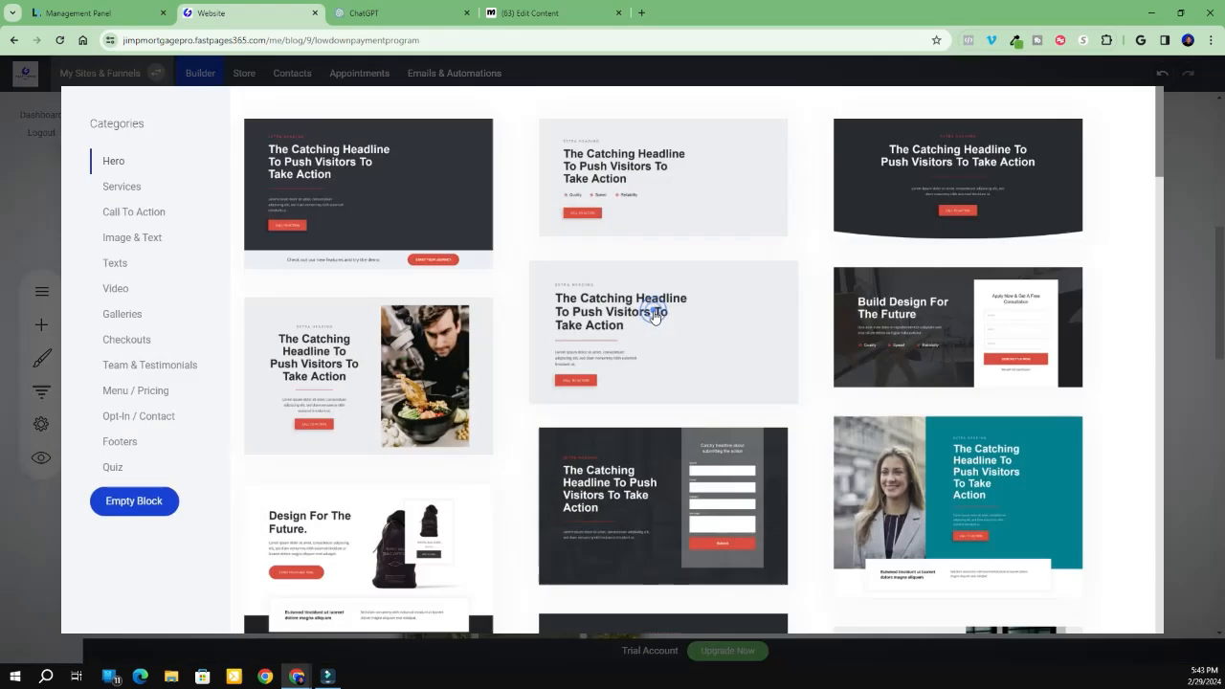
pyautogui.click(117, 289)
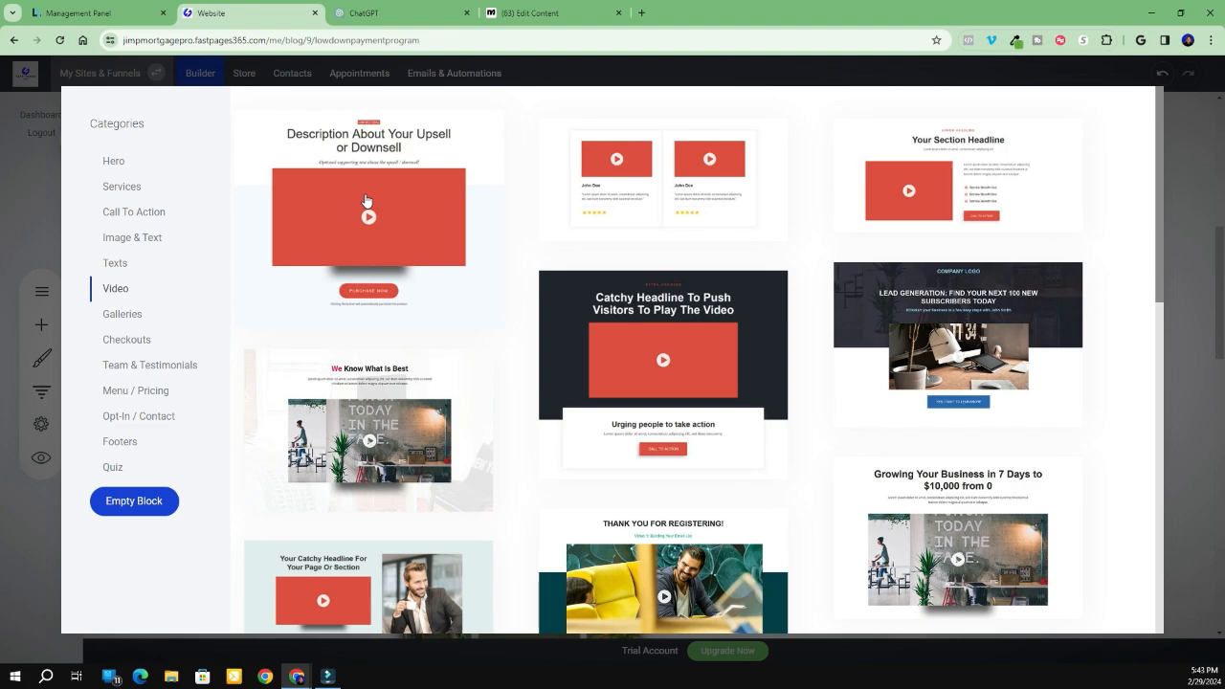
pyautogui.click(365, 193)
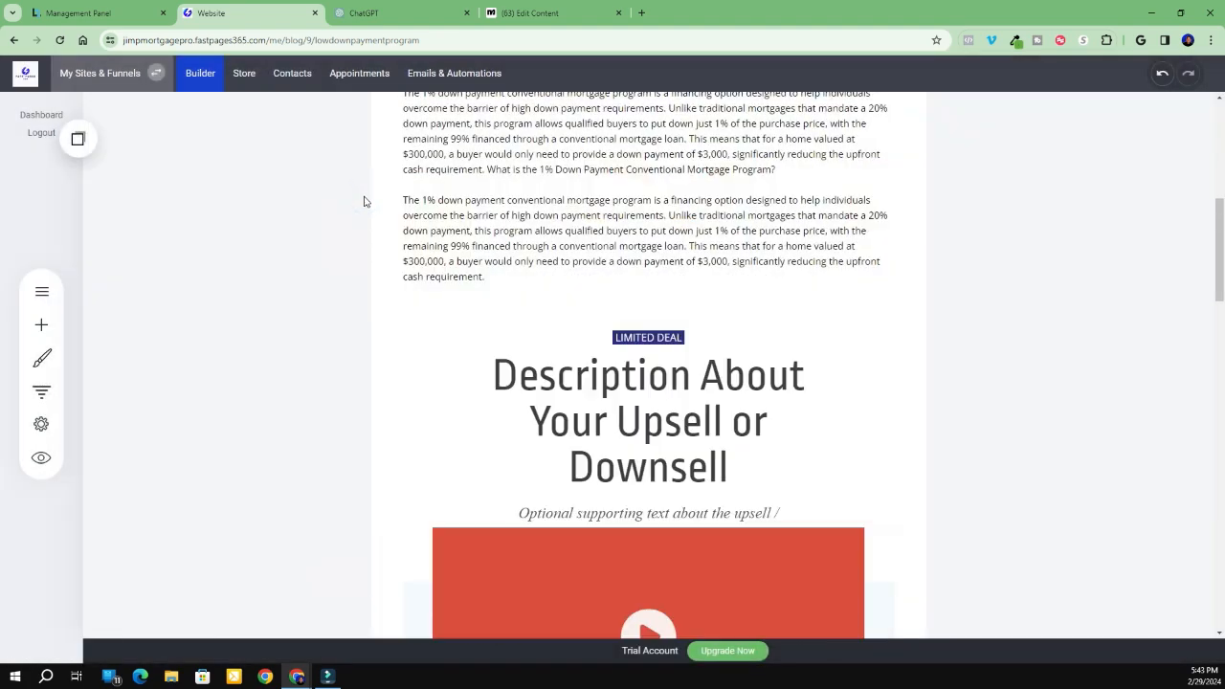
pyautogui.scroll(-5, 617, 384)
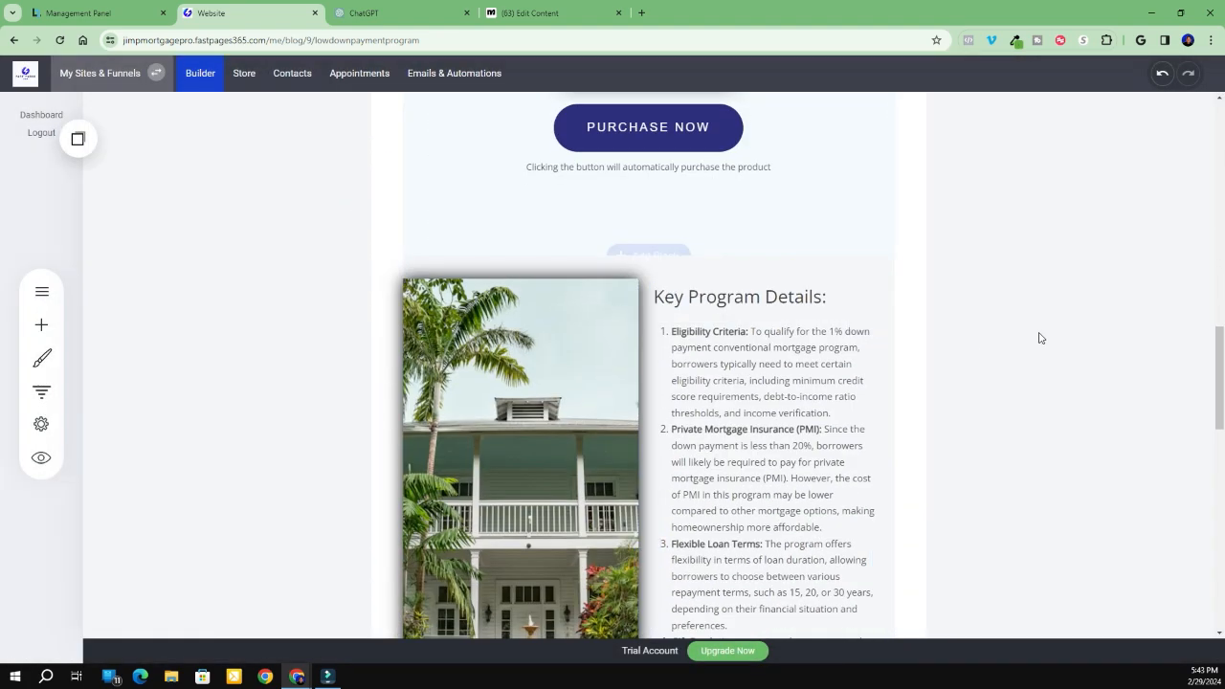
pyautogui.scroll(5, 1040, 339)
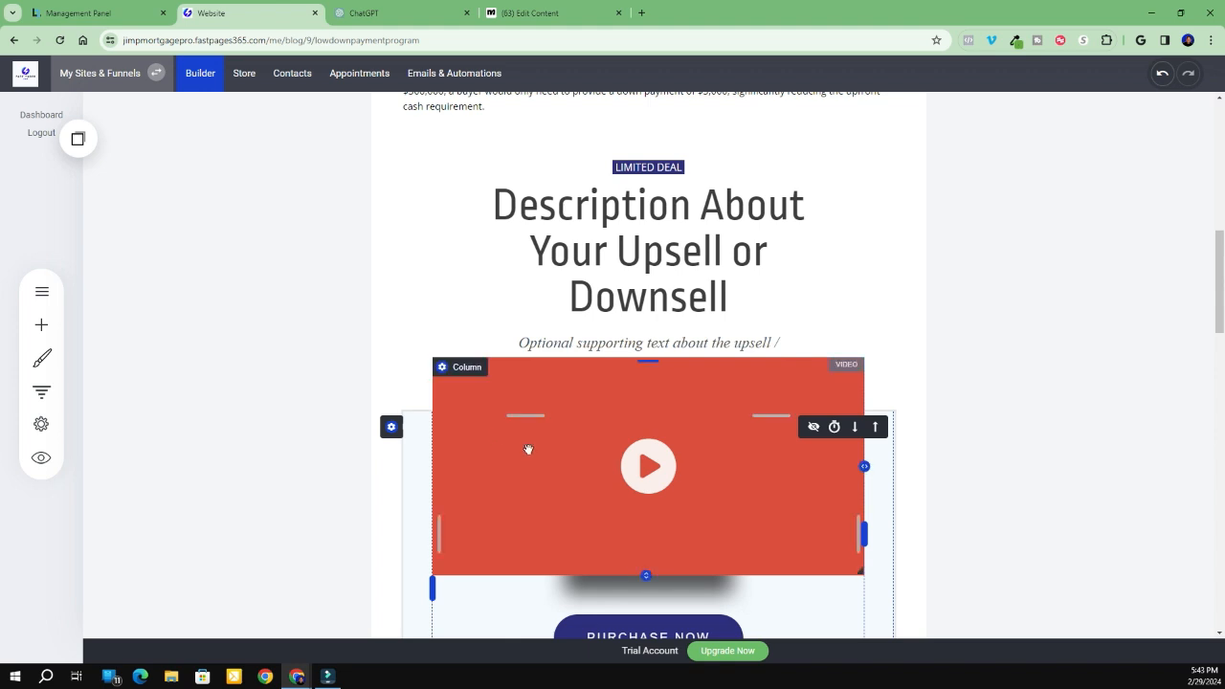
# Turn off the custom thumbnail for the new block's video, keeping its YouTube source URL
pyautogui.click(521, 389)
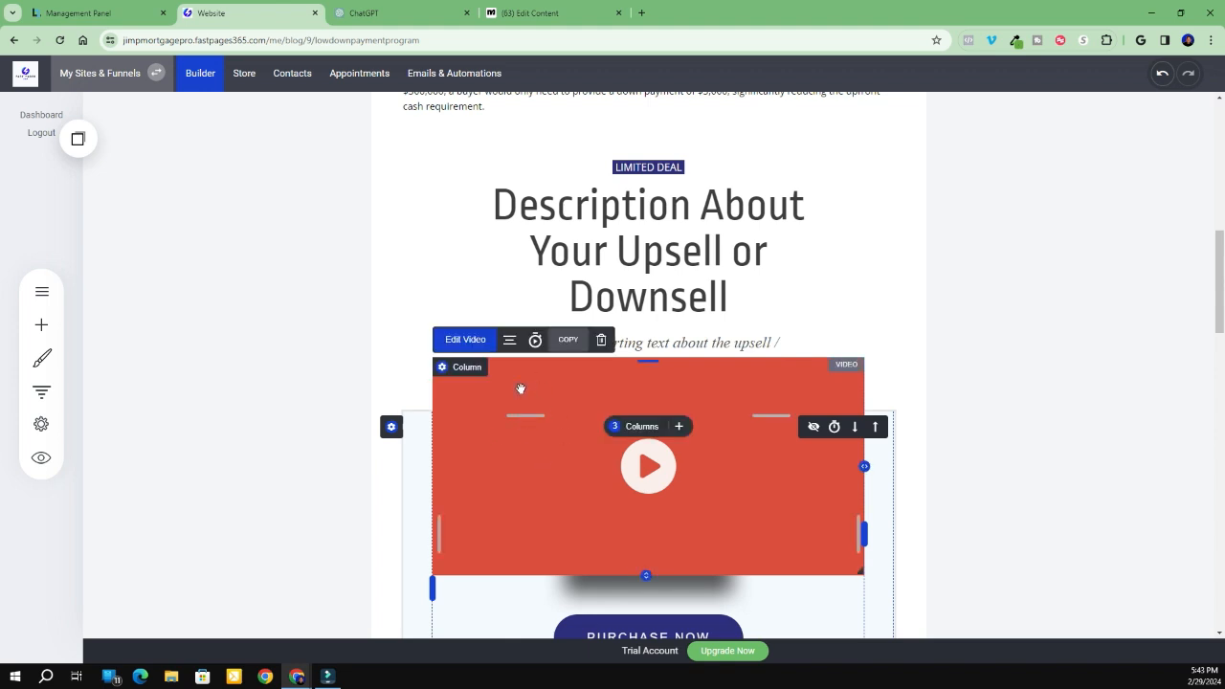
pyautogui.click(471, 343)
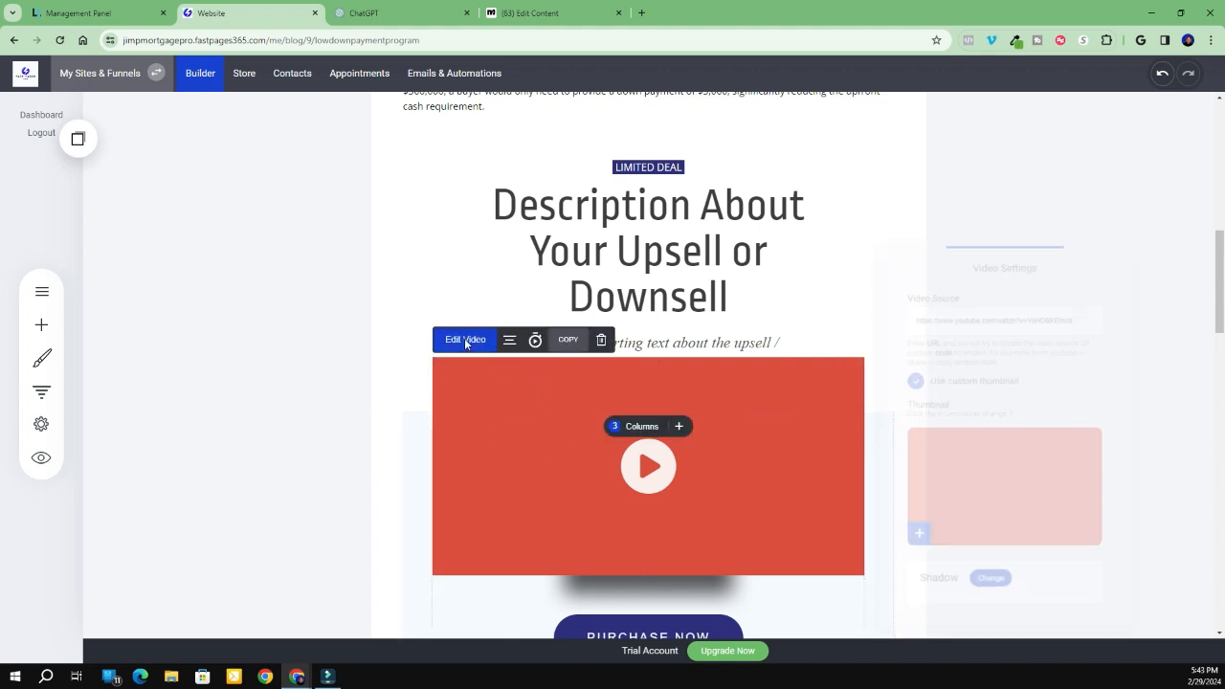
pyautogui.tripleClick(1081, 310)
pyautogui.click(1087, 316)
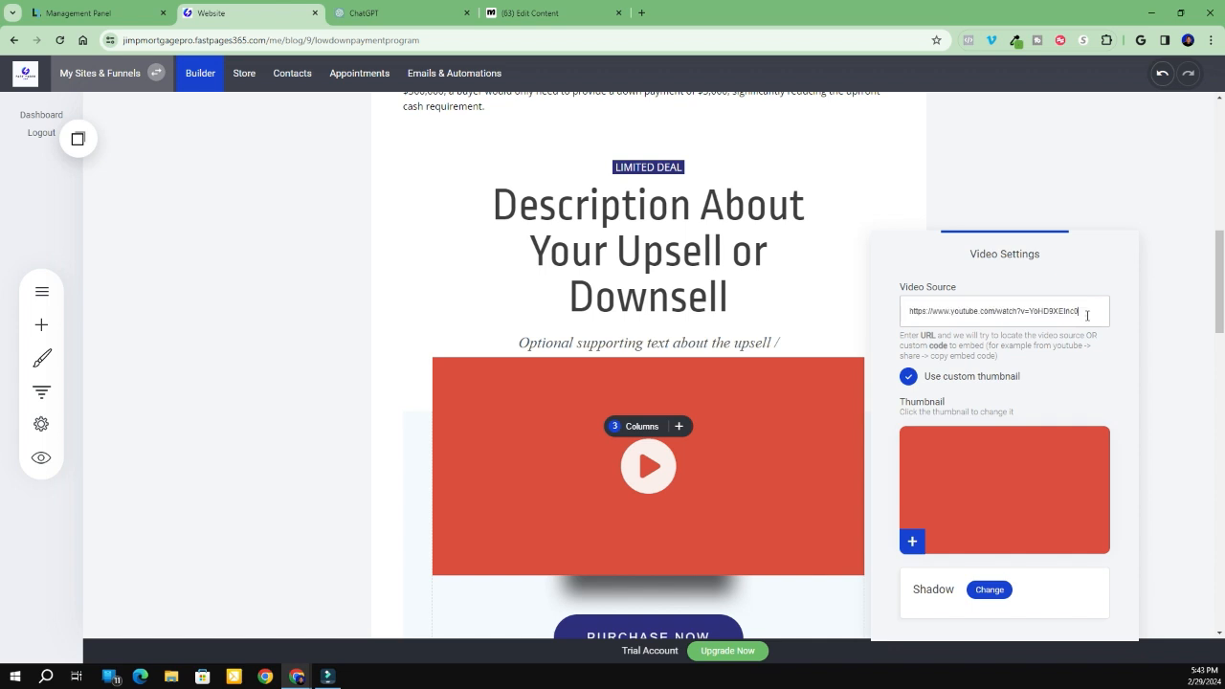
pyautogui.moveTo(1047, 313); pyautogui.dragTo(921, 305)
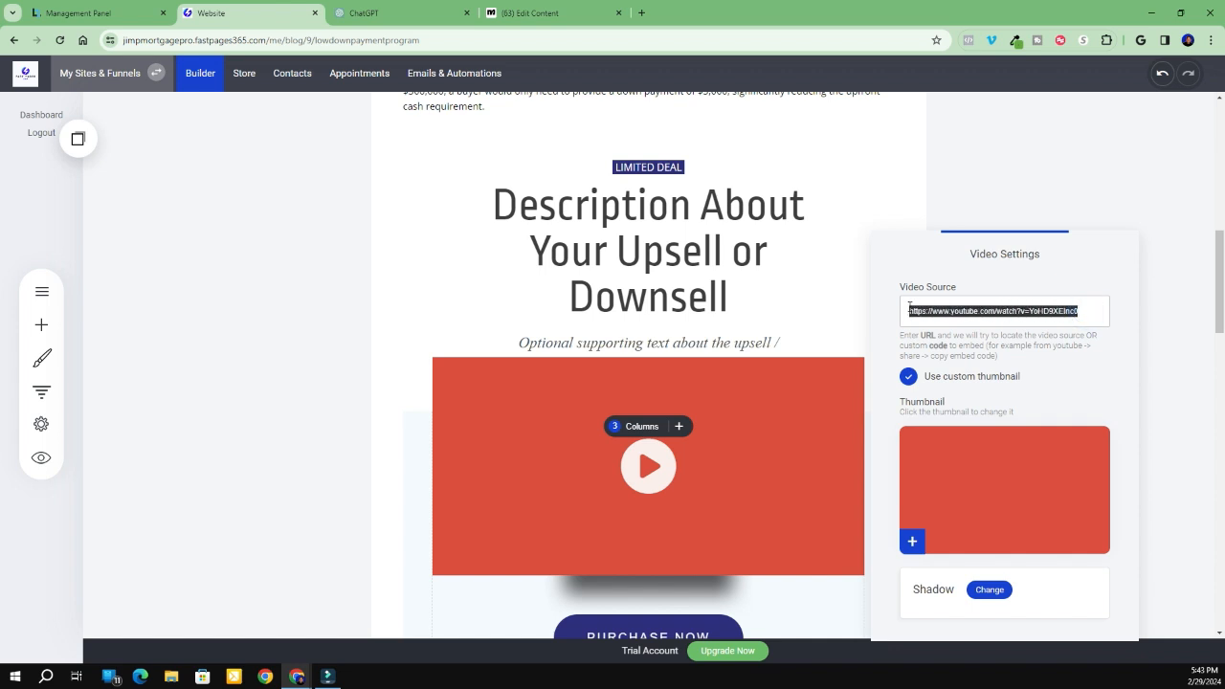
pyautogui.click(909, 376)
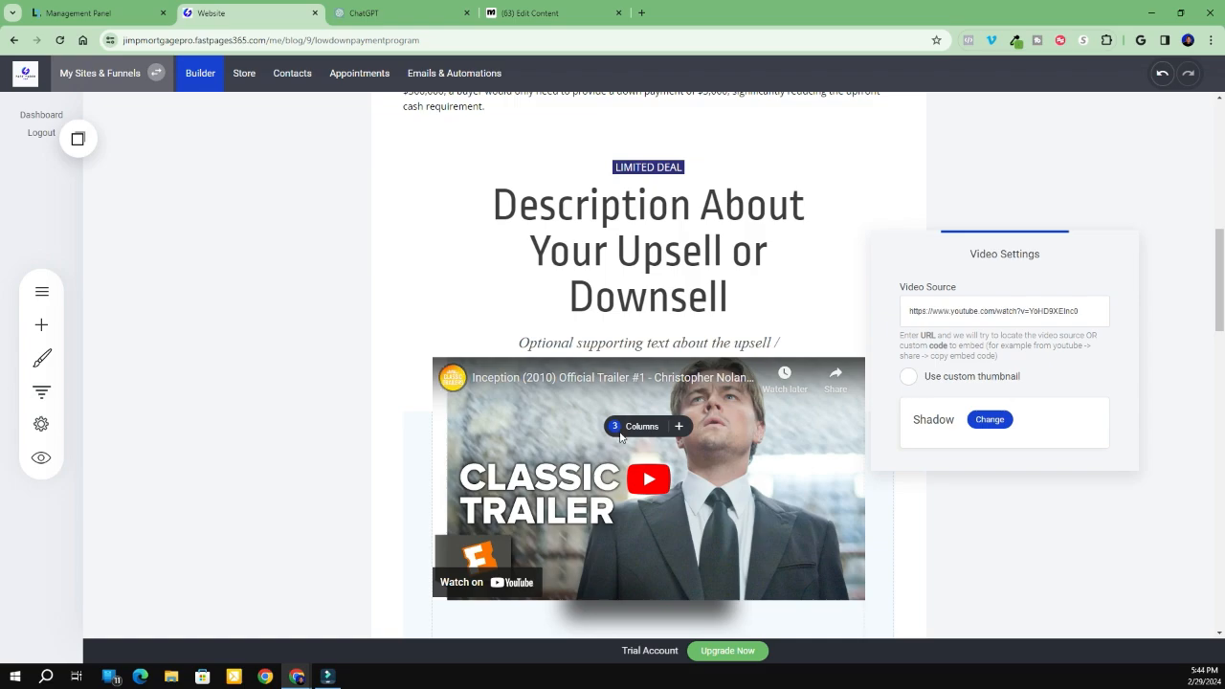
pyautogui.click(1166, 348)
# Review the whole post layout, from the new video block through the call-to-action buttons and back to the summary
pyautogui.scroll(-10, 1163, 345)
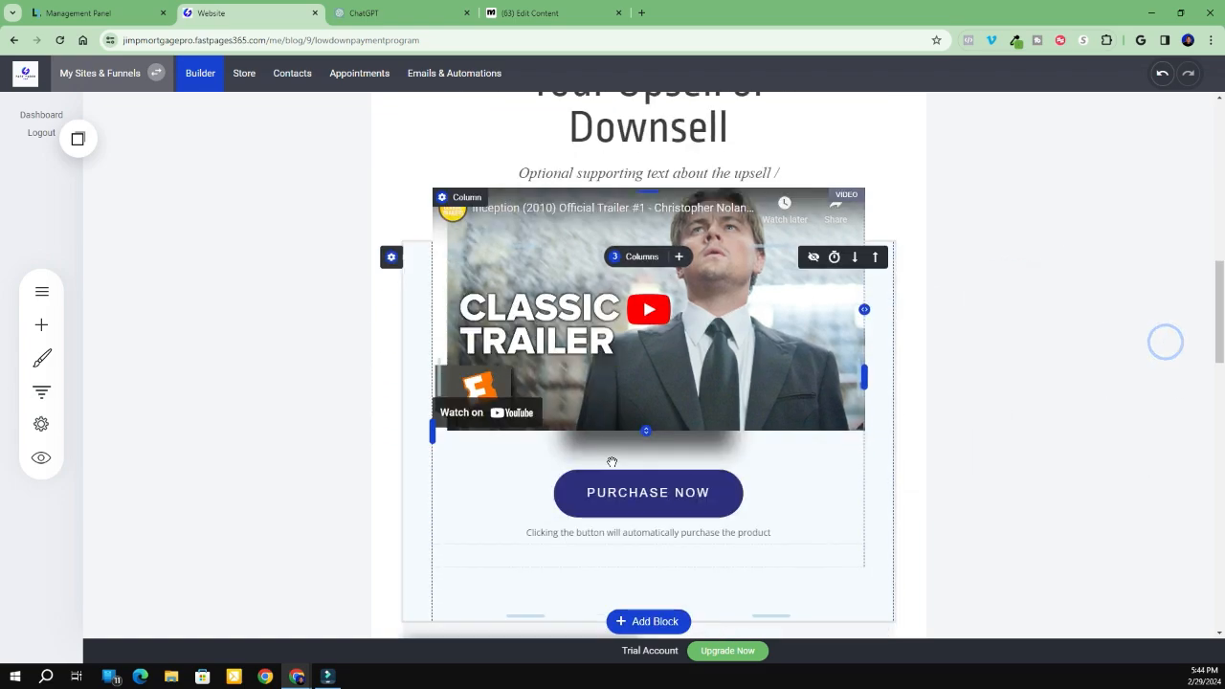
pyautogui.scroll(-7, 612, 462)
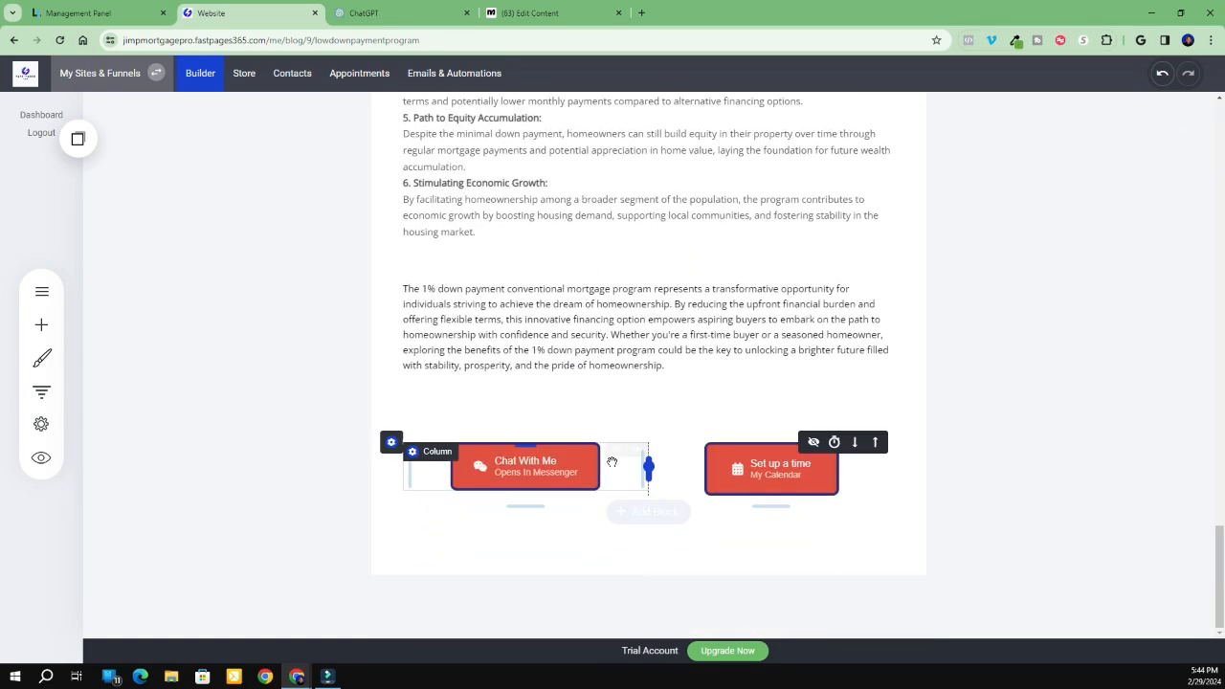
pyautogui.scroll(12, 612, 462)
pyautogui.scroll(10, 611, 463)
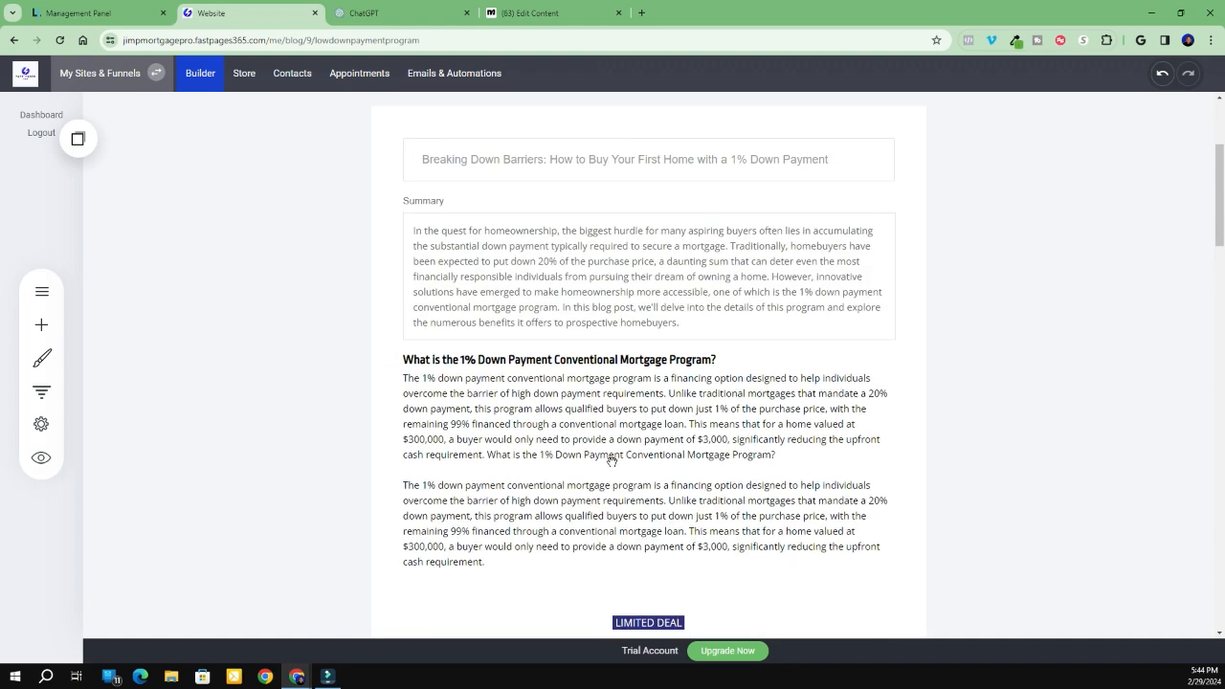
pyautogui.scroll(-15, 611, 462)
pyautogui.scroll(-7, 612, 463)
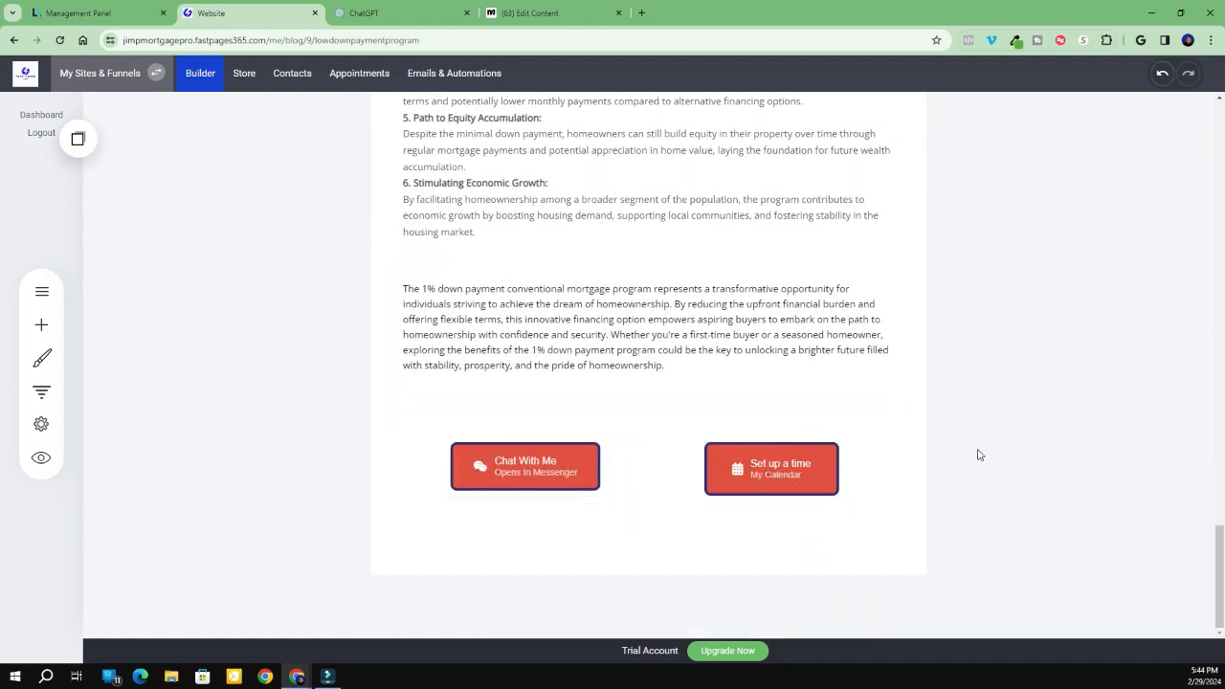
pyautogui.scroll(10, 1003, 431)
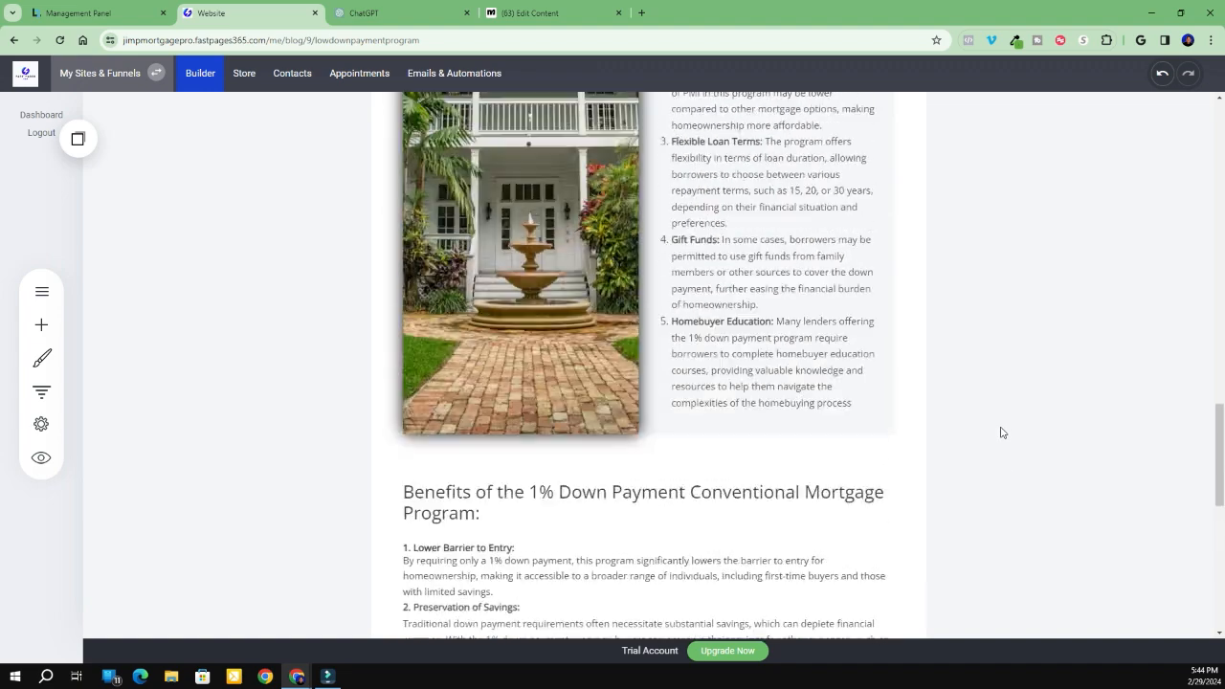
pyautogui.scroll(9, 1003, 432)
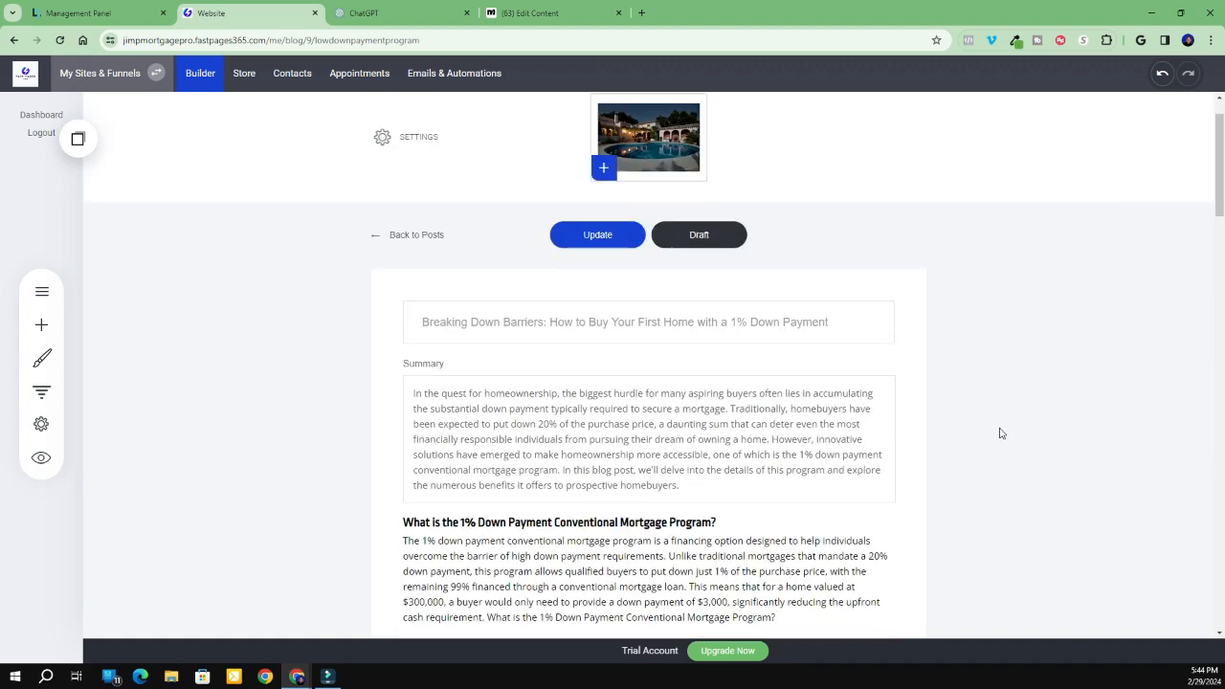
# Move the upsell heading block and the video block up above the "What is the 1% Down Payment" text section
pyautogui.scroll(-3, 1001, 434)
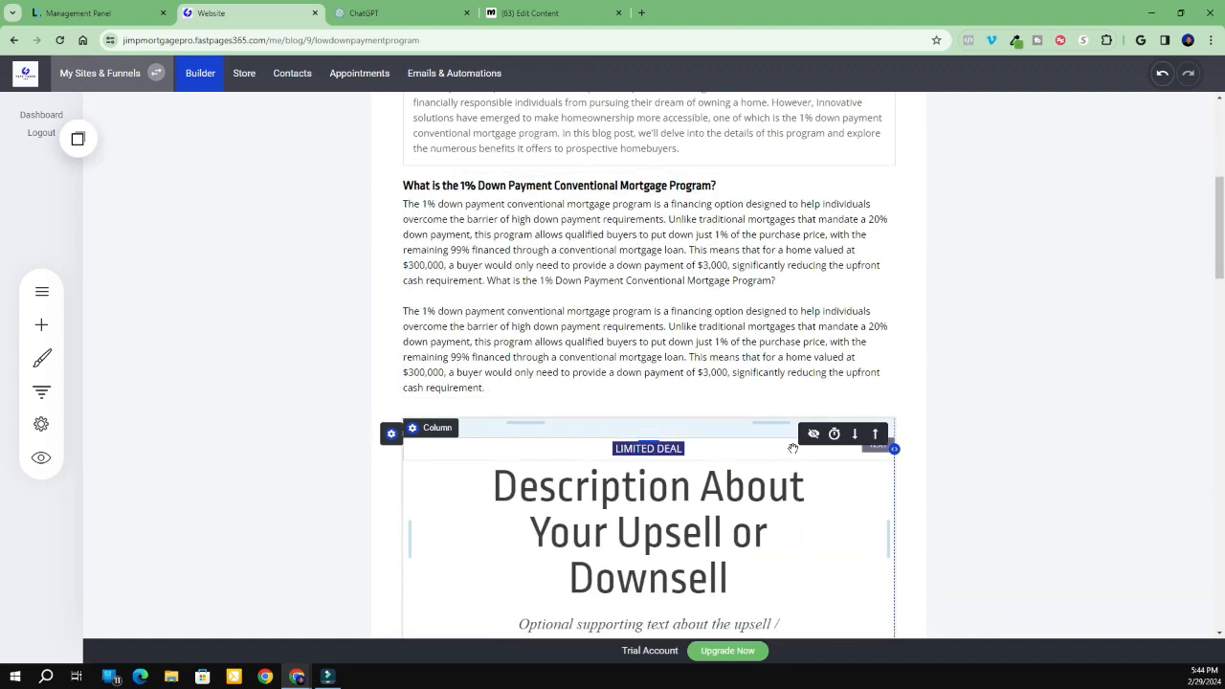
pyautogui.scroll(-2, 1003, 528)
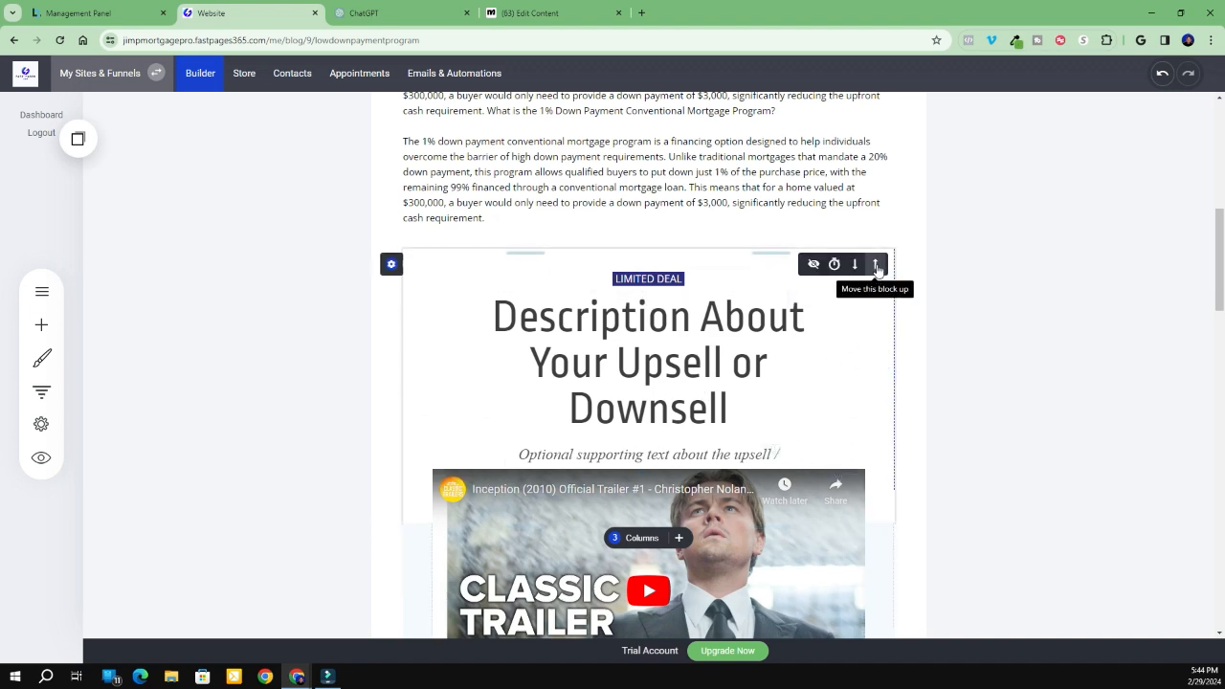
pyautogui.click(876, 266)
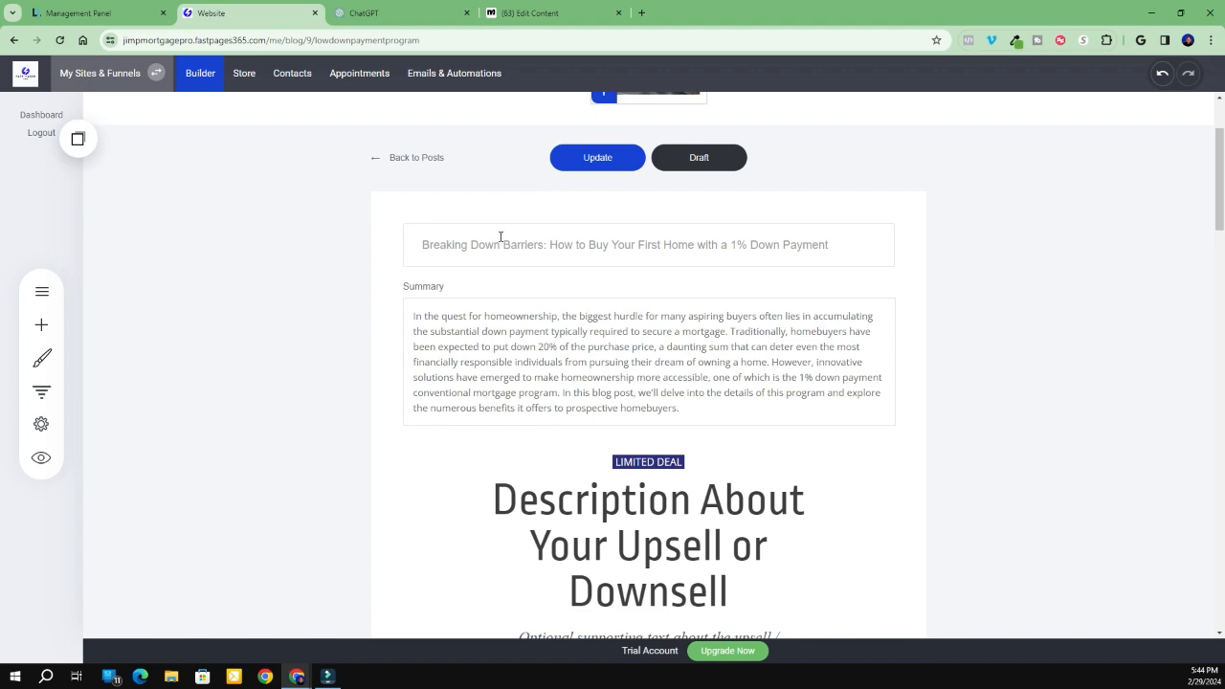
pyautogui.scroll(-3, 701, 377)
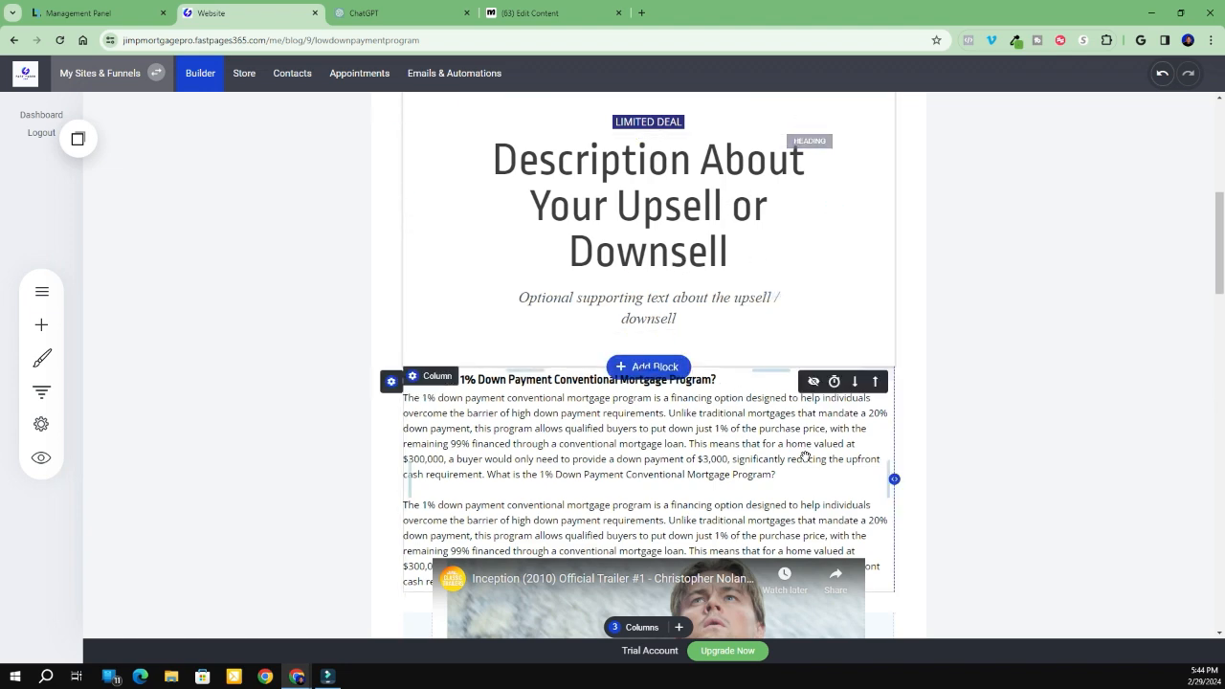
pyautogui.scroll(-2, 1034, 504)
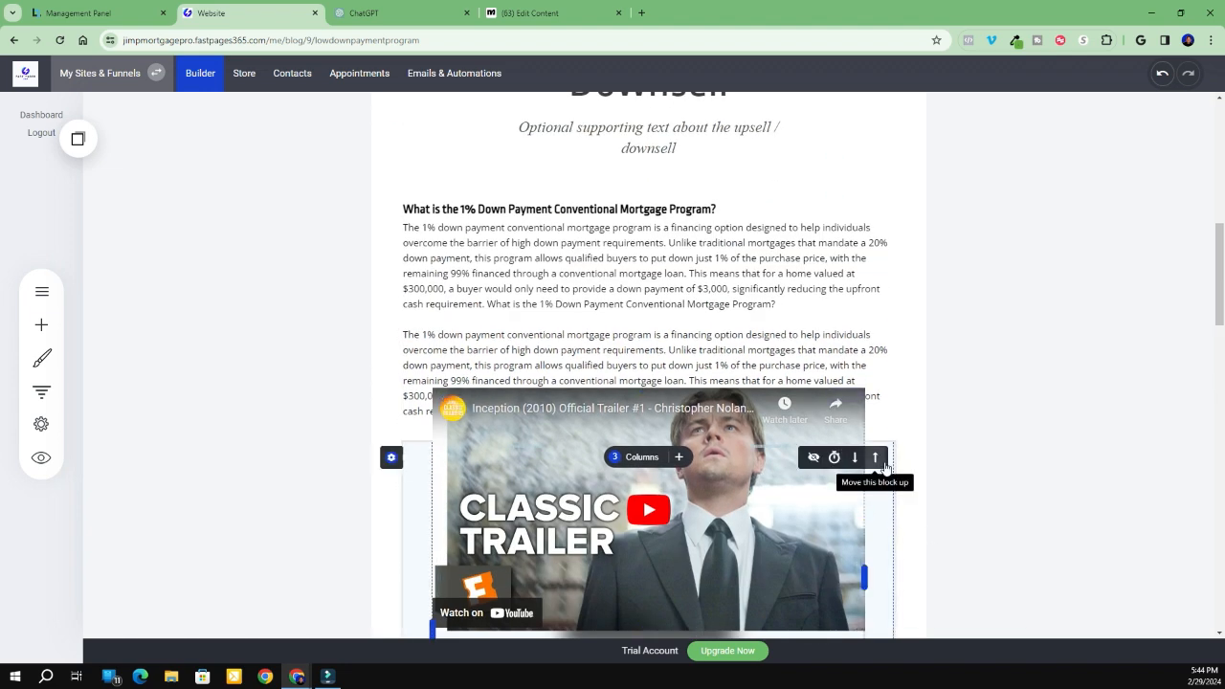
pyautogui.click(875, 460)
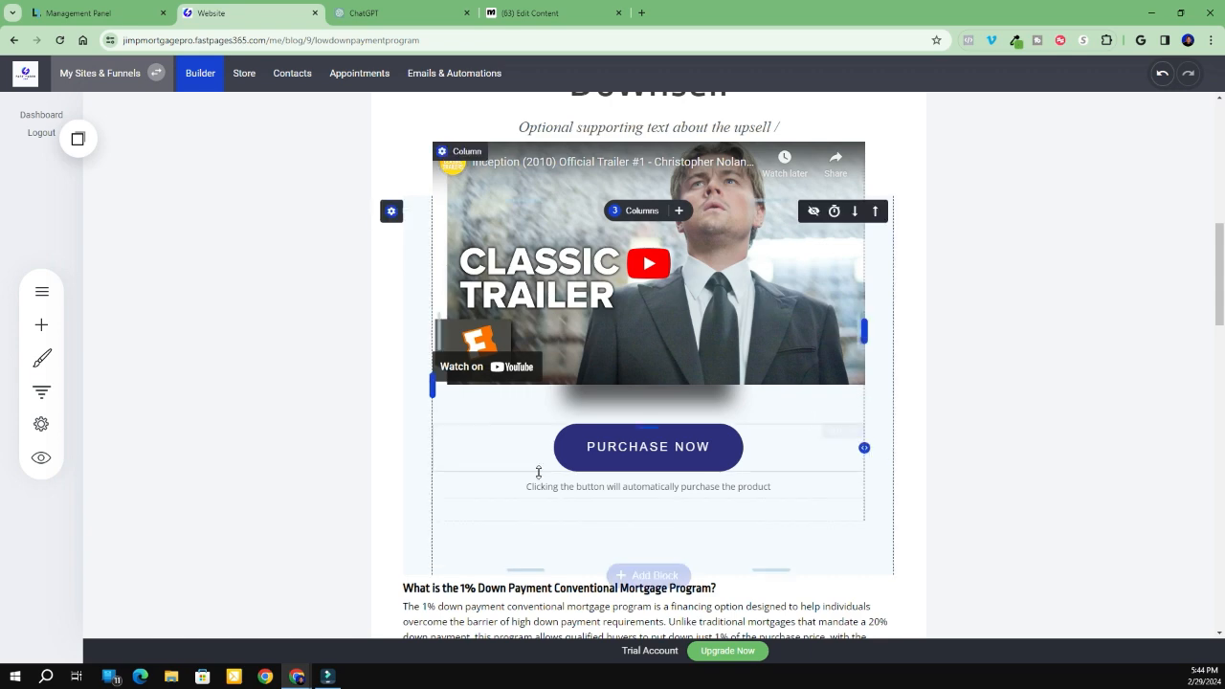
# Set the top column margin of the video's column to 0px
pyautogui.click(452, 129)
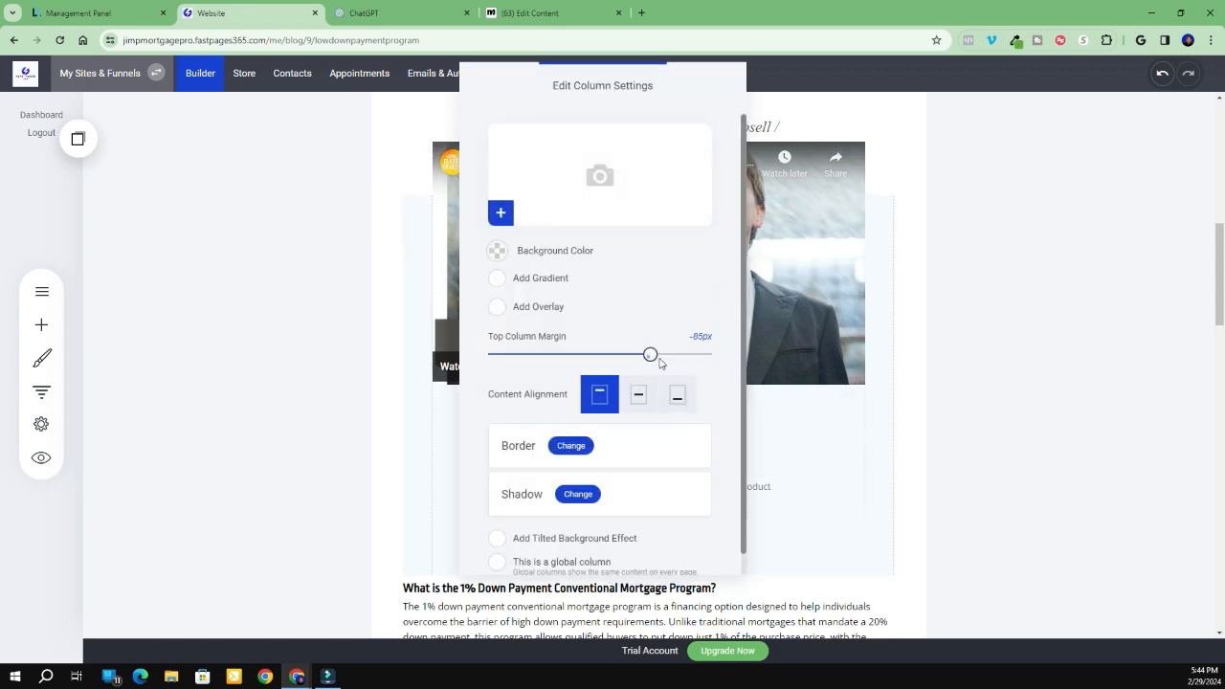
pyautogui.moveTo(660, 362); pyautogui.dragTo(720, 367)
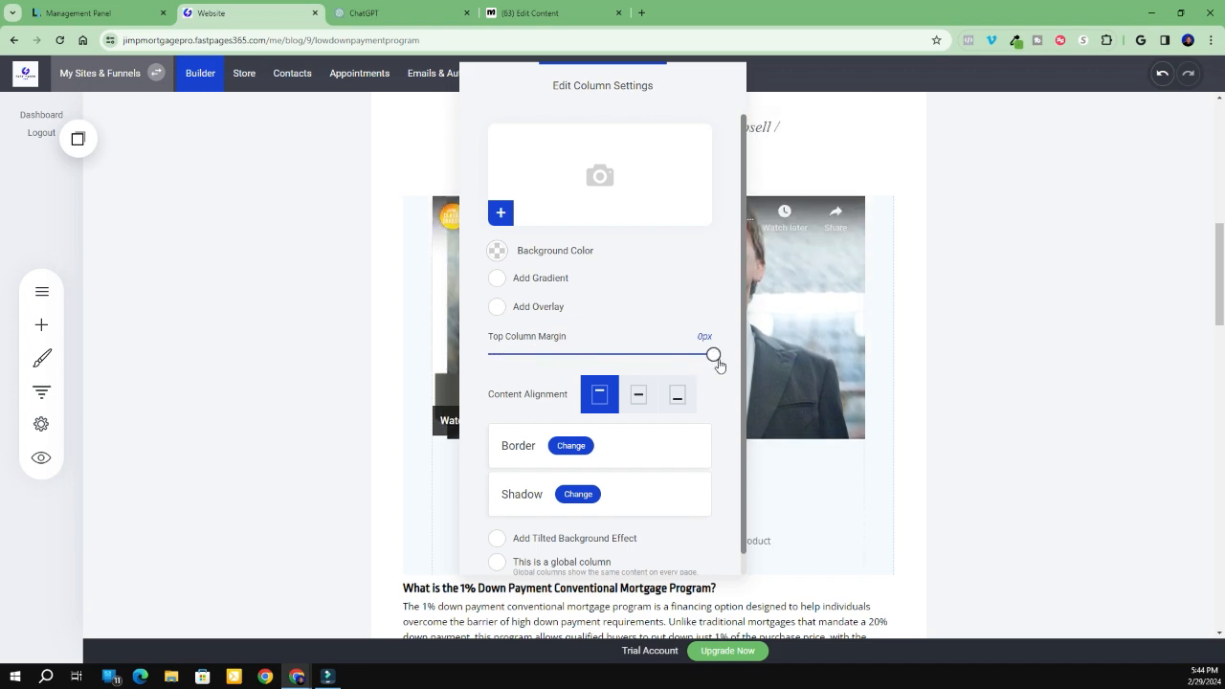
pyautogui.click(1013, 355)
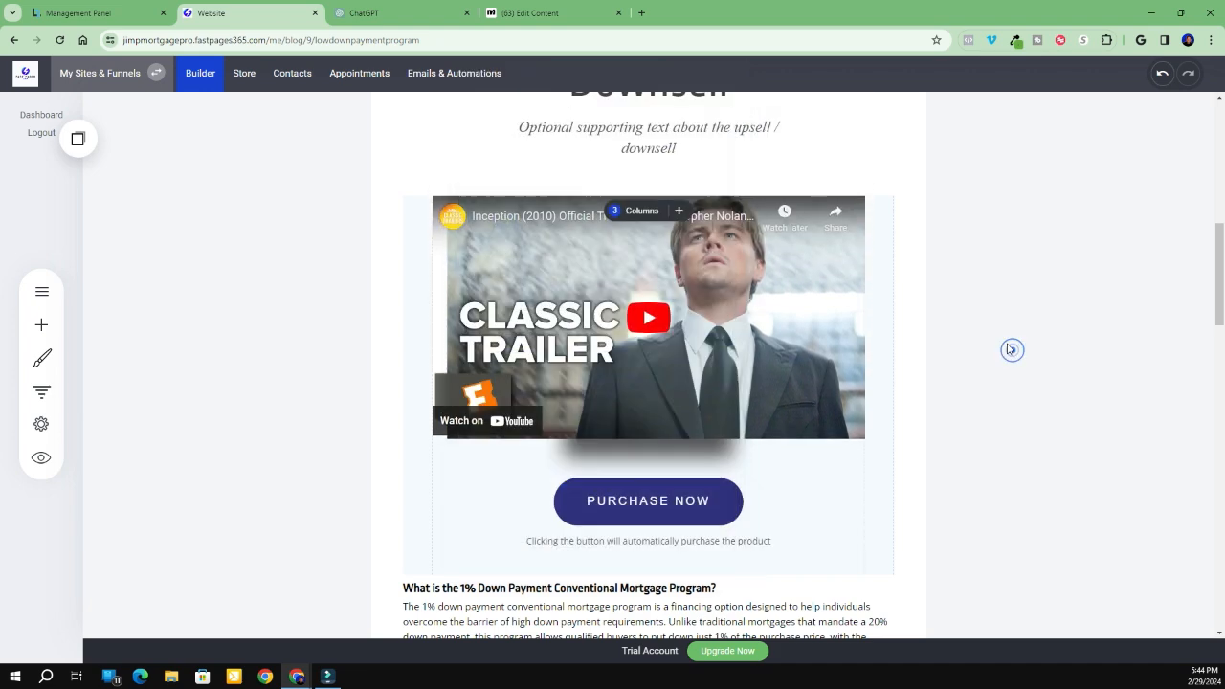
# Delete the optional supporting text widget below the upsell heading
pyautogui.scroll(2, 878, 276)
pyautogui.scroll(2, 757, 204)
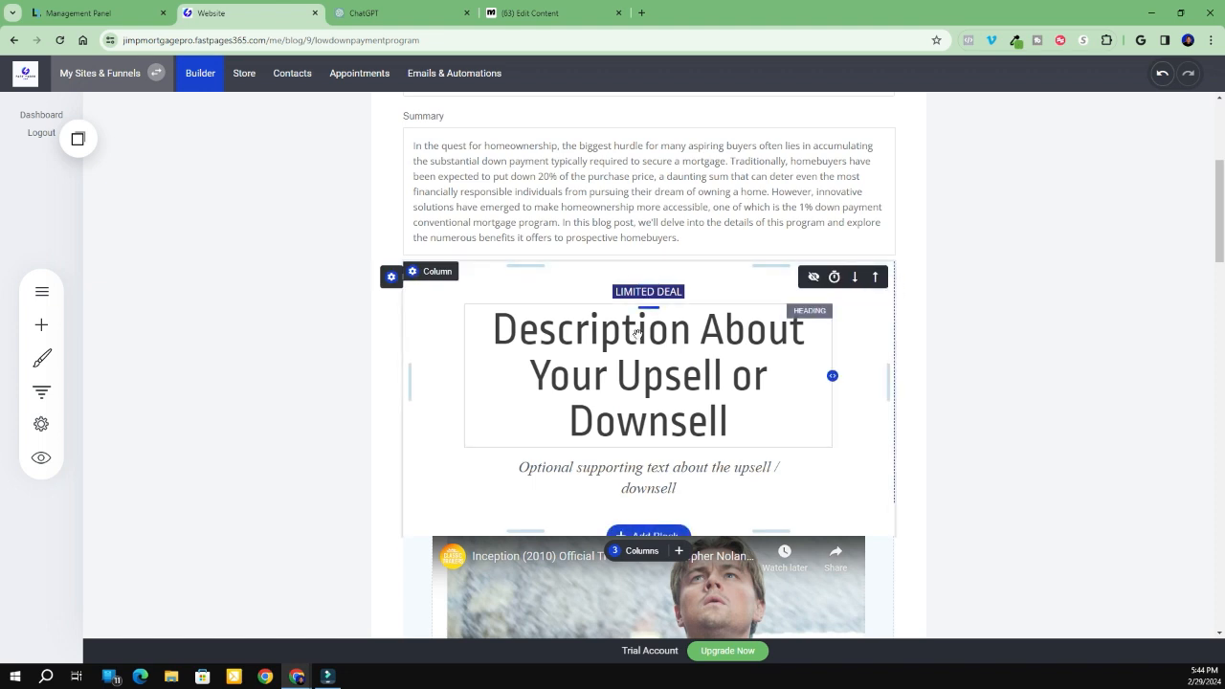
pyautogui.scroll(-2, 663, 476)
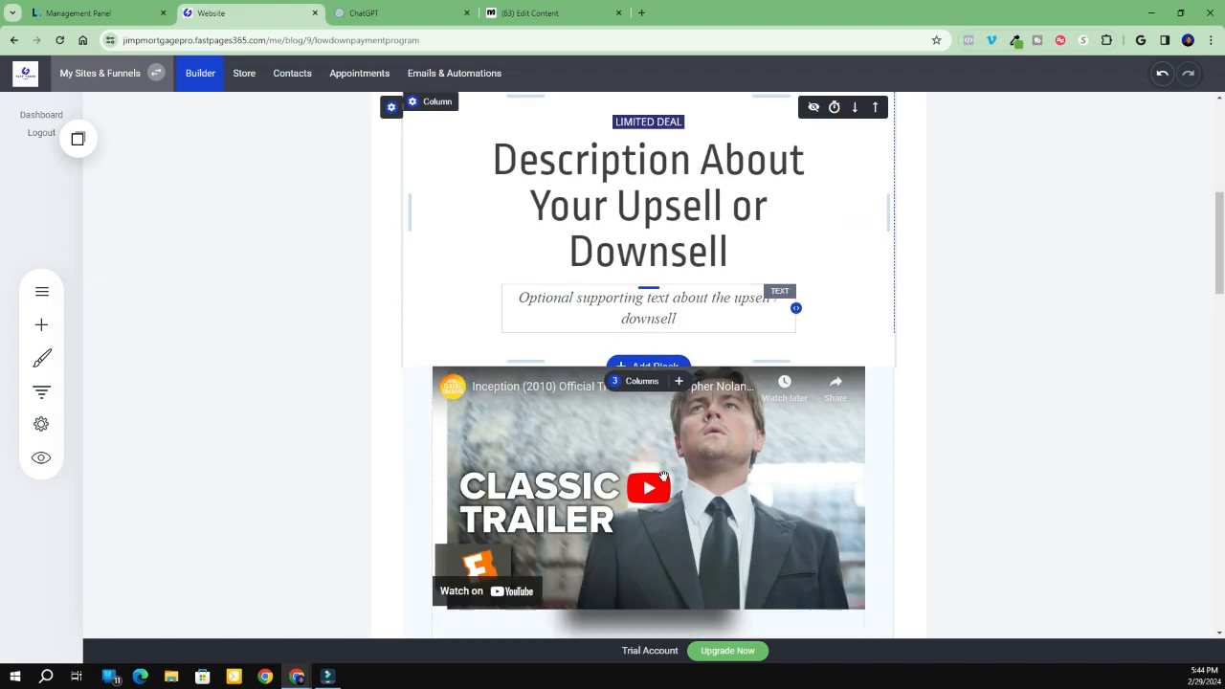
pyautogui.click(640, 302)
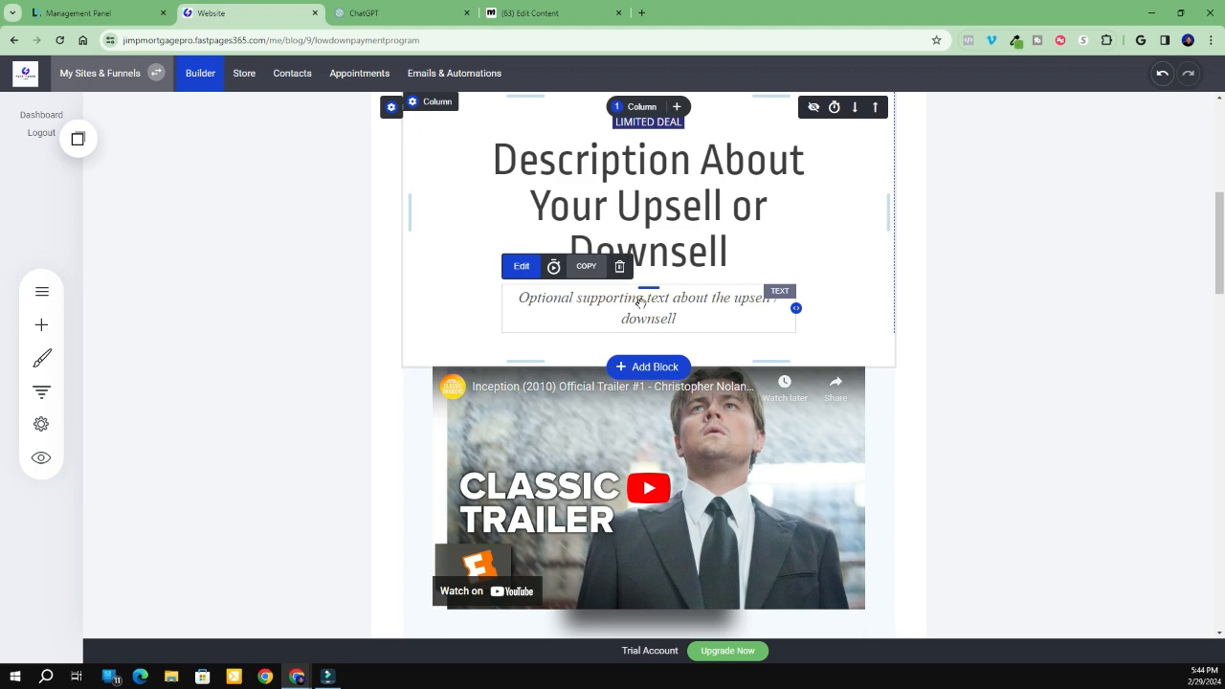
pyautogui.click(637, 301)
pyautogui.click(944, 338)
pyautogui.click(716, 316)
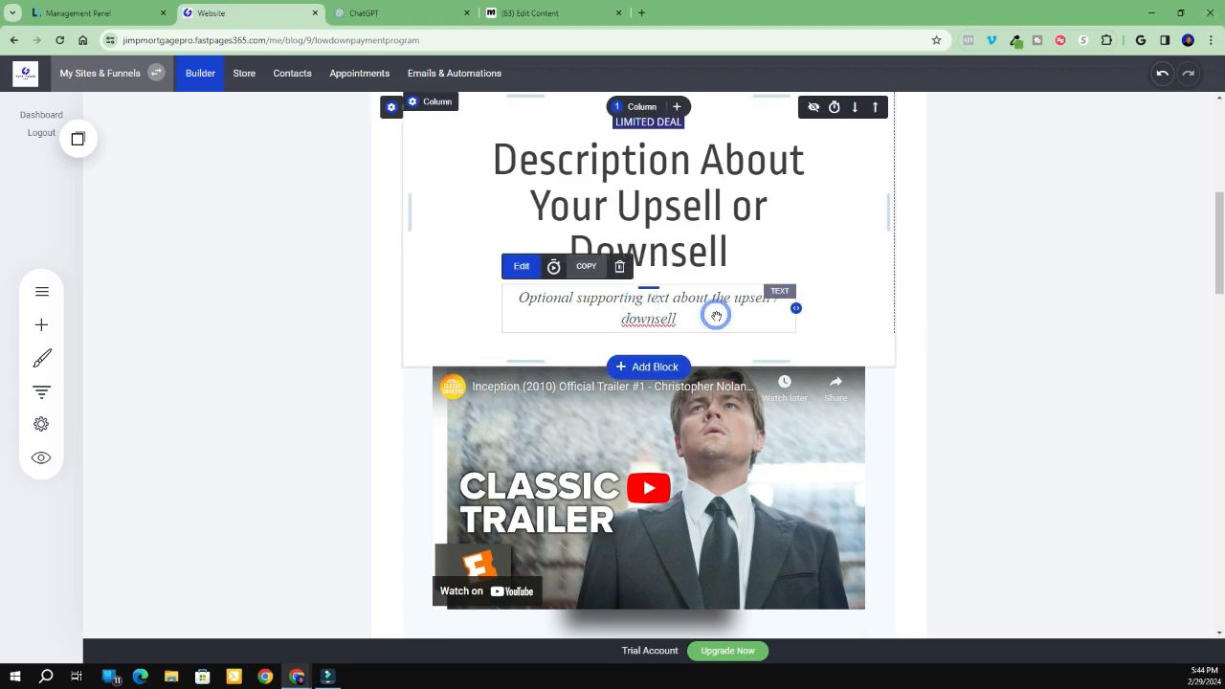
pyautogui.click(619, 266)
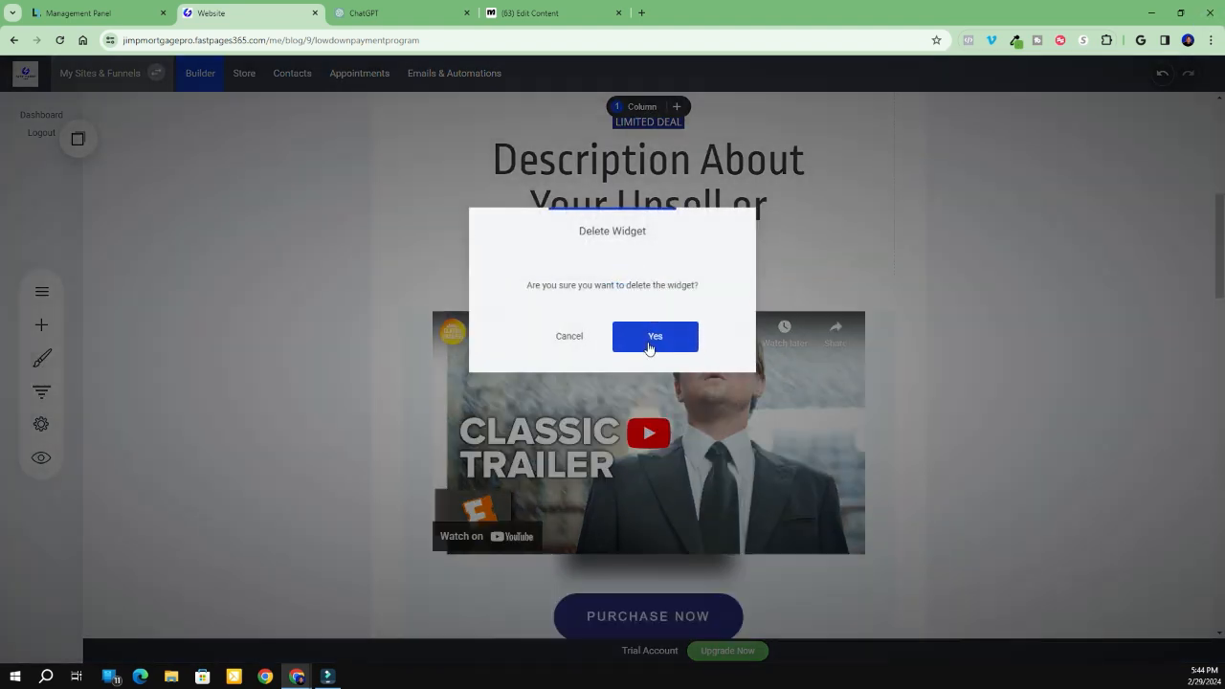
pyautogui.click(648, 343)
# Set the font size of the "Description About Your Upsell or Downsell" heading to 20
pyautogui.click(700, 250)
pyautogui.click(750, 251)
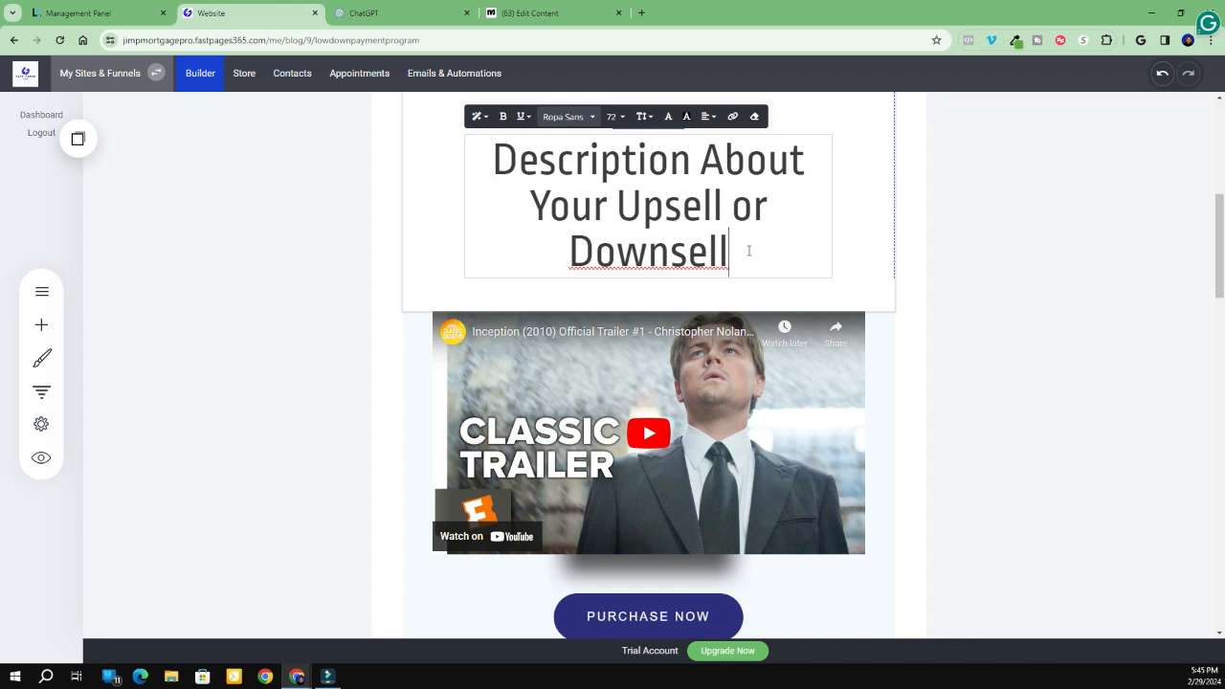
pyautogui.click(748, 250)
pyautogui.moveTo(750, 251); pyautogui.dragTo(494, 163)
pyautogui.click(614, 117)
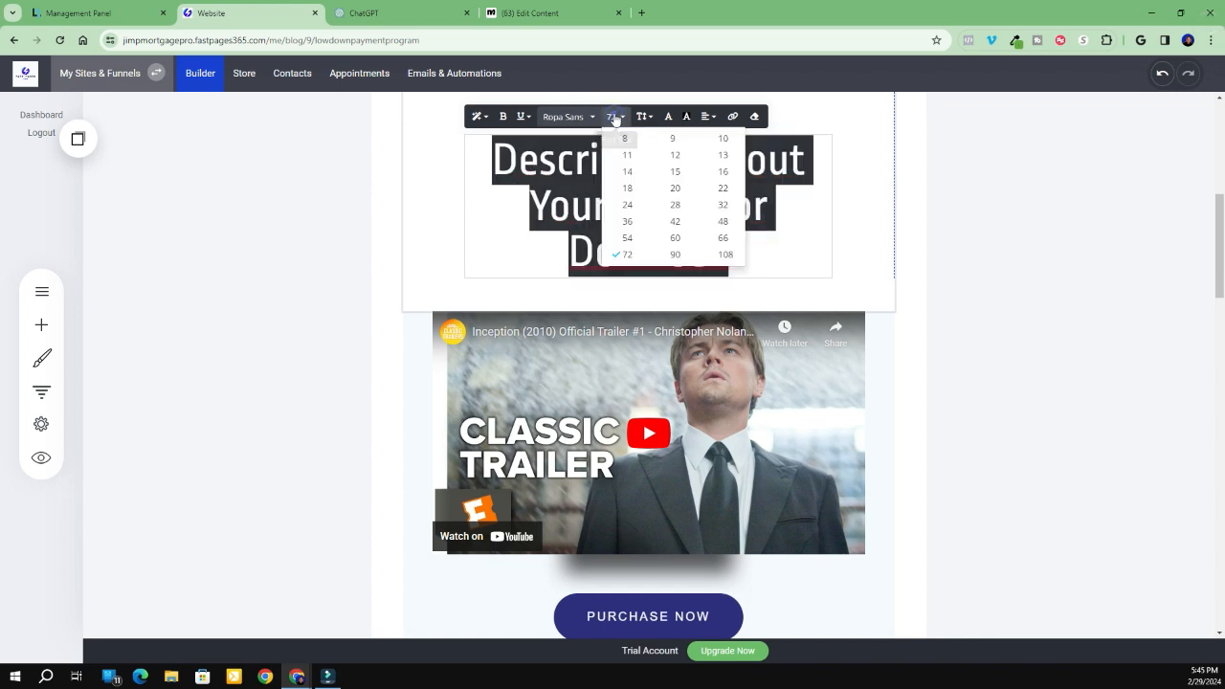
pyautogui.click(675, 191)
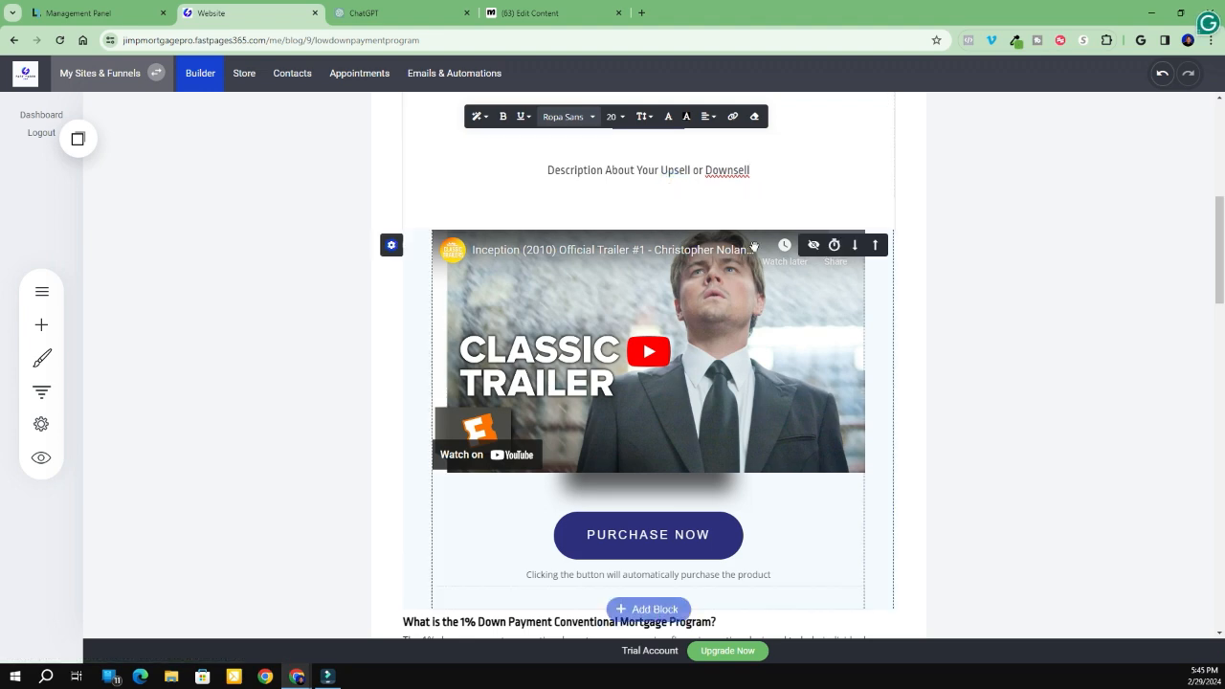
# Delete the "LIMITED DEAL" text widget above the upsell description heading
pyautogui.click(705, 231)
pyautogui.moveTo(704, 231); pyautogui.dragTo(713, 201)
pyautogui.scroll(2, 746, 210)
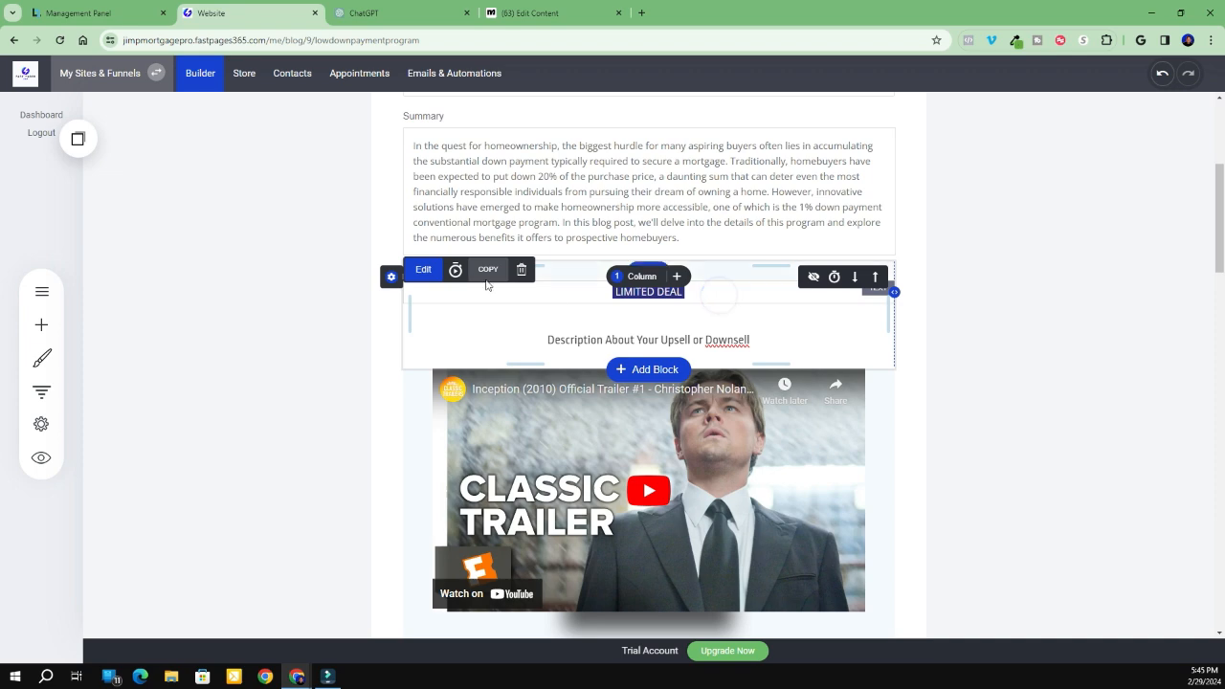
pyautogui.click(521, 271)
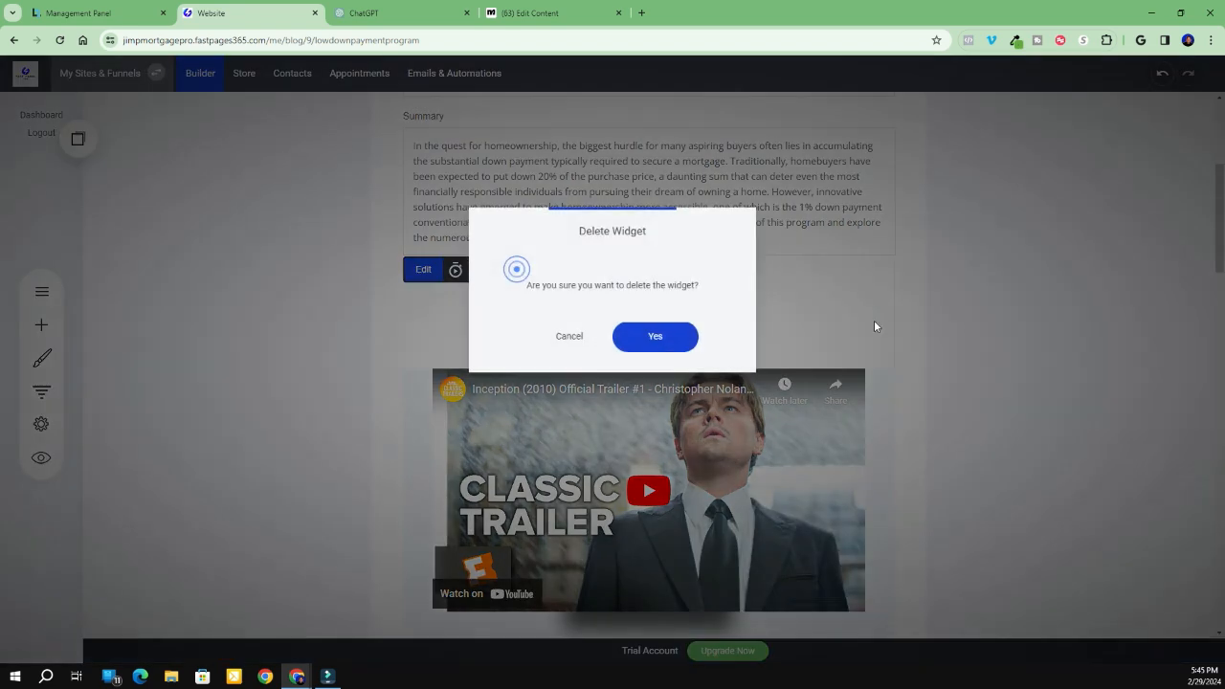
pyautogui.click(678, 339)
# Replace the "Description About Your Upsell or Downsell" heading text with "Watch the Video for more details!"
pyautogui.click(732, 299)
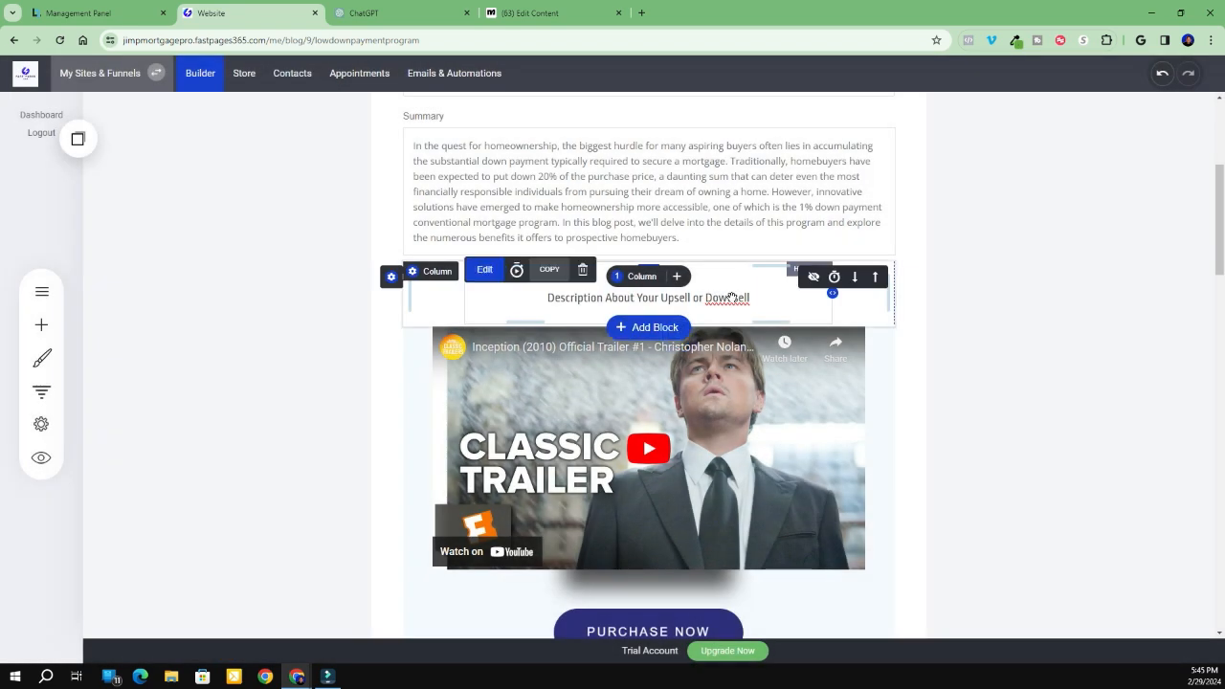
pyautogui.click(732, 298)
pyautogui.moveTo(751, 298); pyautogui.dragTo(535, 306)
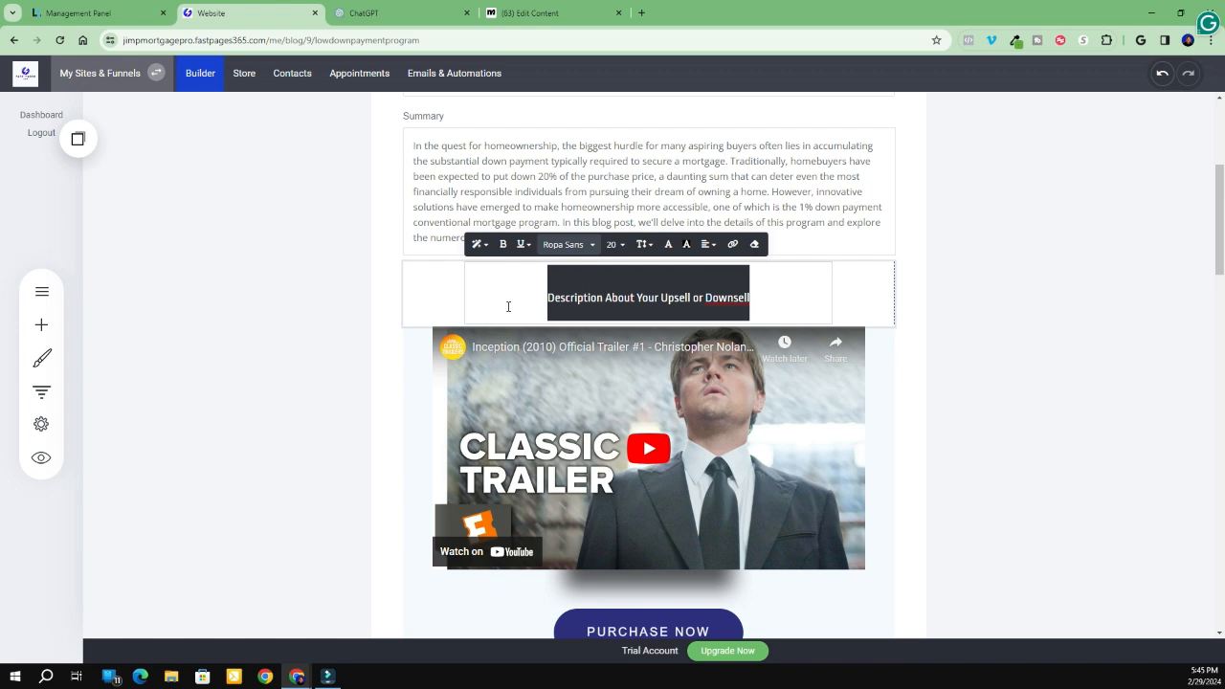
pyautogui.write('Wat')
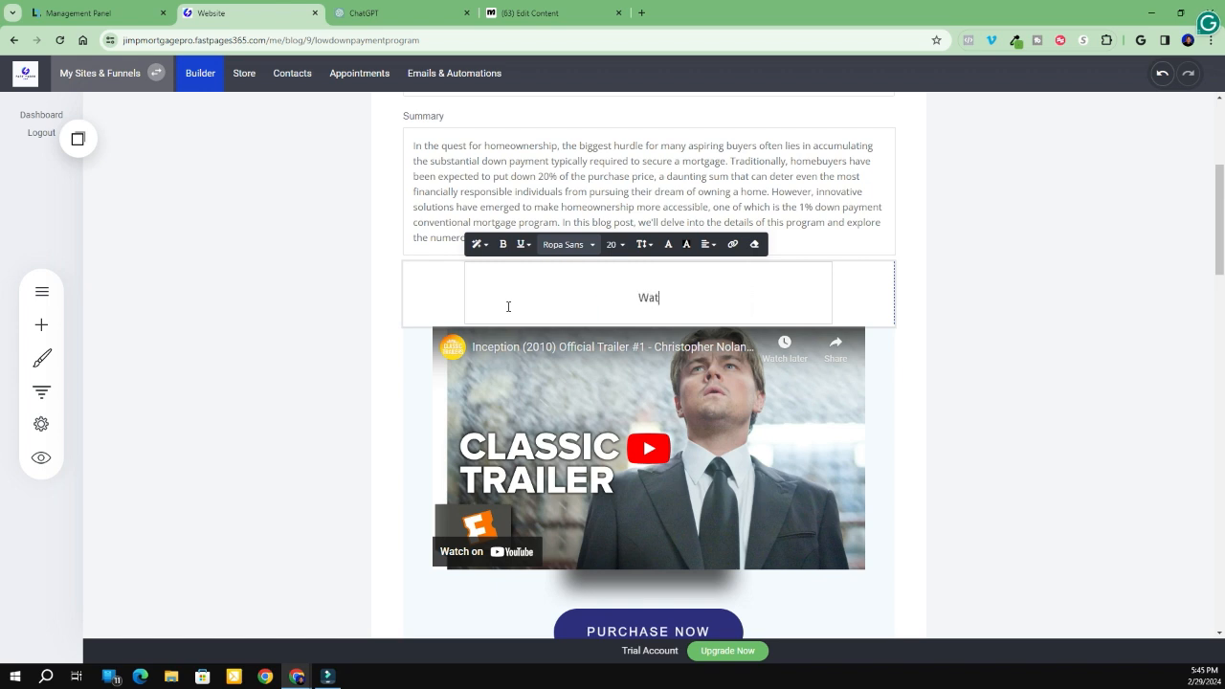
pyautogui.write('ch the Video for more dt')
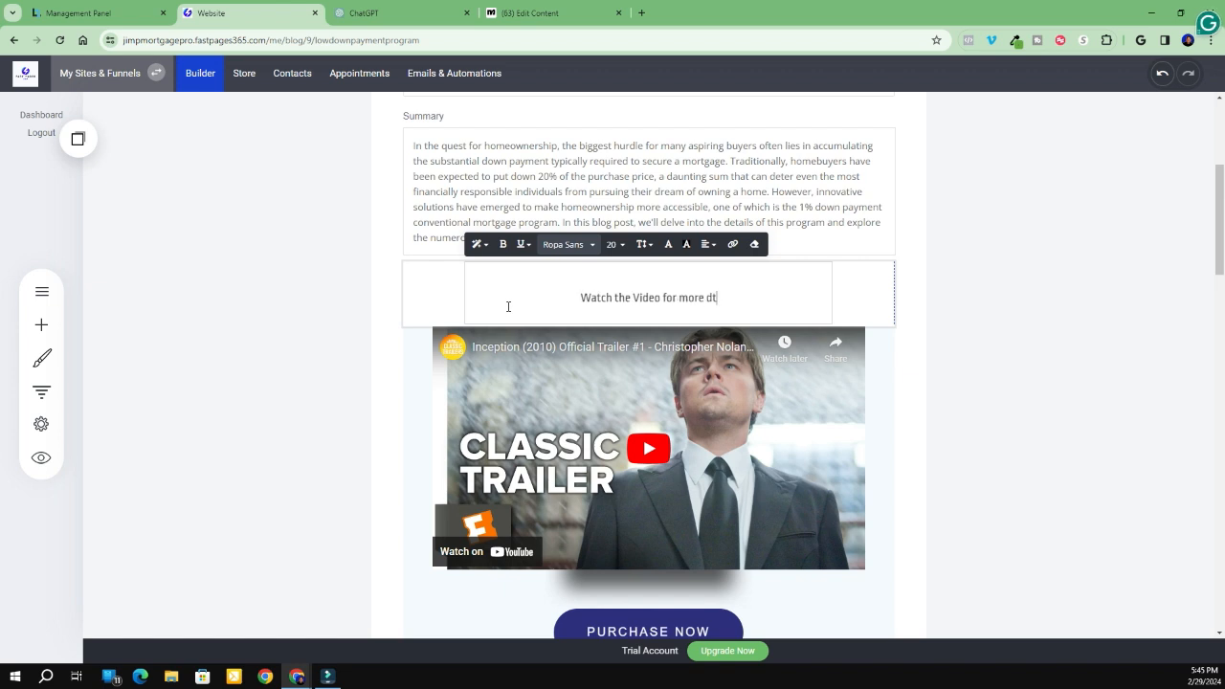
pyautogui.press('BackSpace')
pyautogui.write('et')
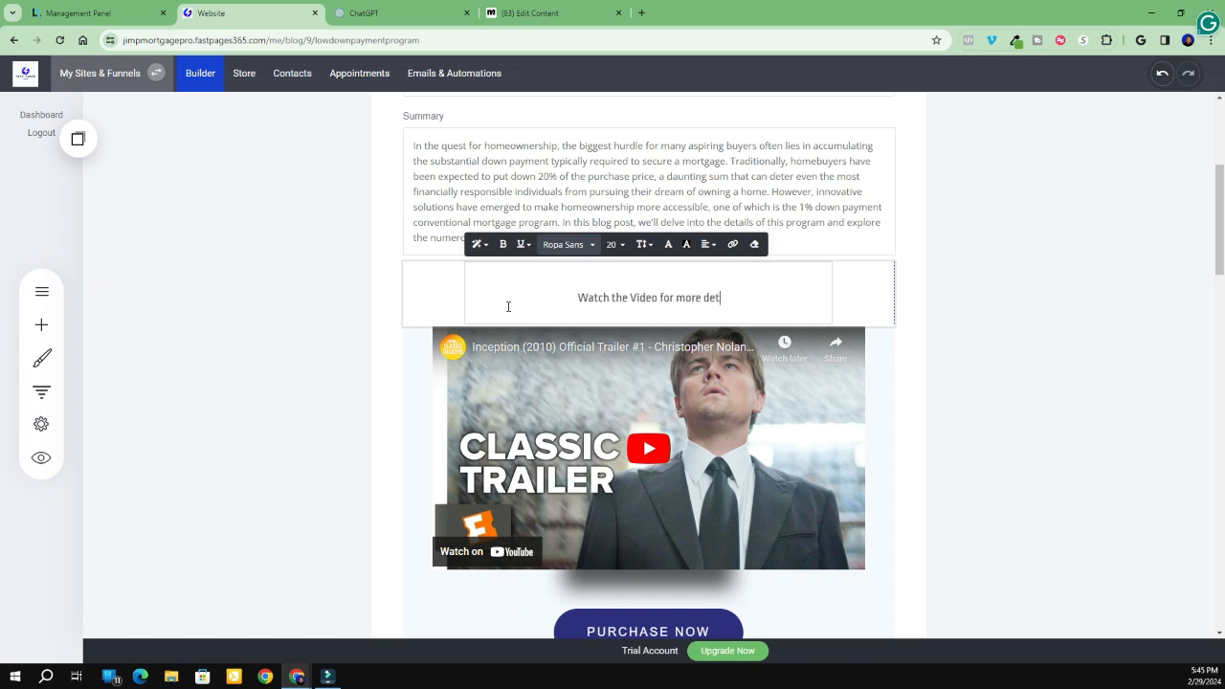
pyautogui.write('ails!')
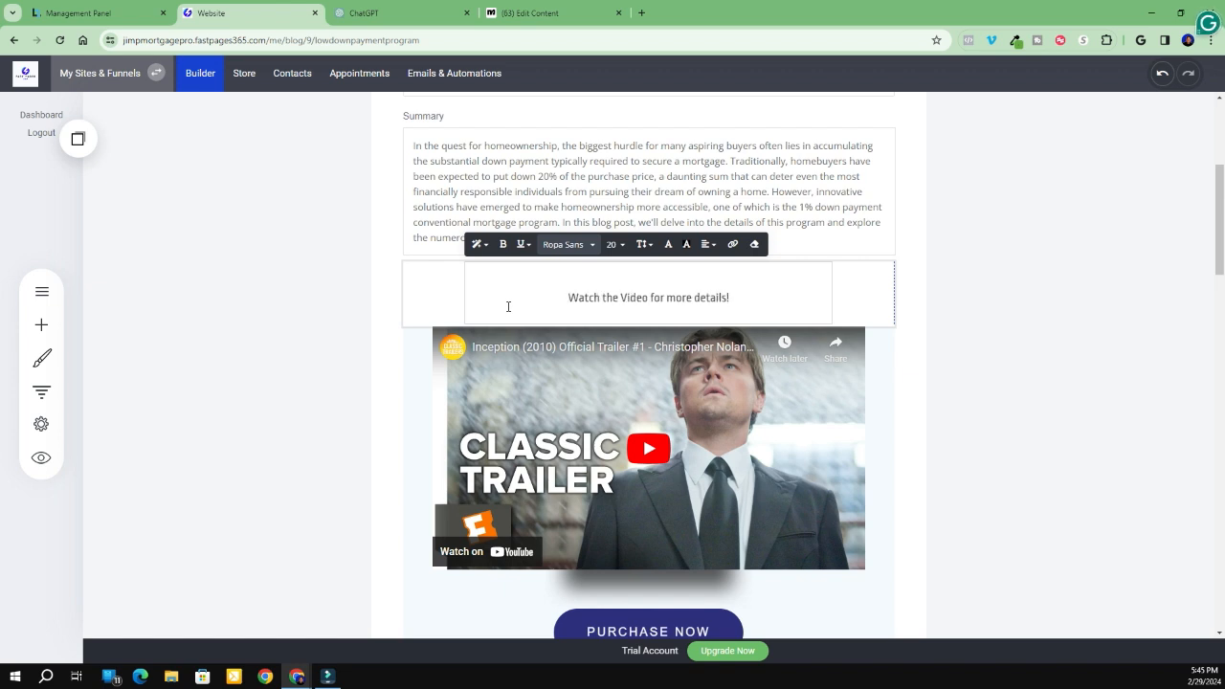
pyautogui.click(1044, 400)
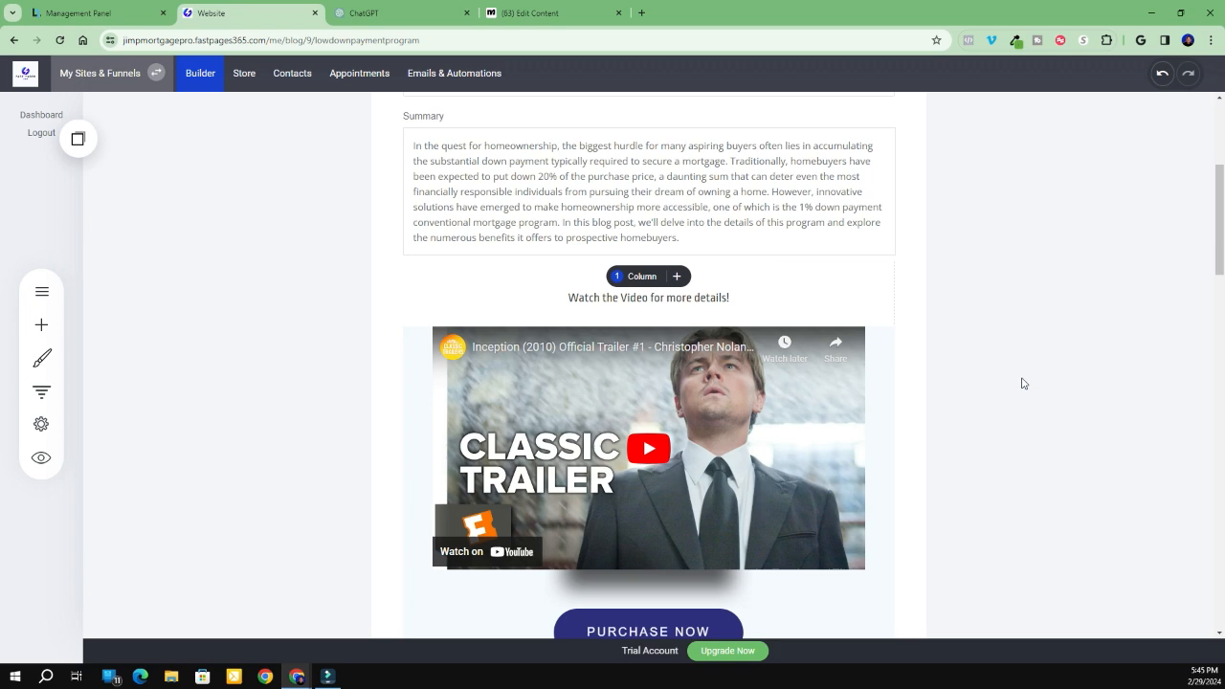
# Delete the "PURCHASE NOW" button and the purchase caption text below the video
pyautogui.scroll(-2, 1016, 383)
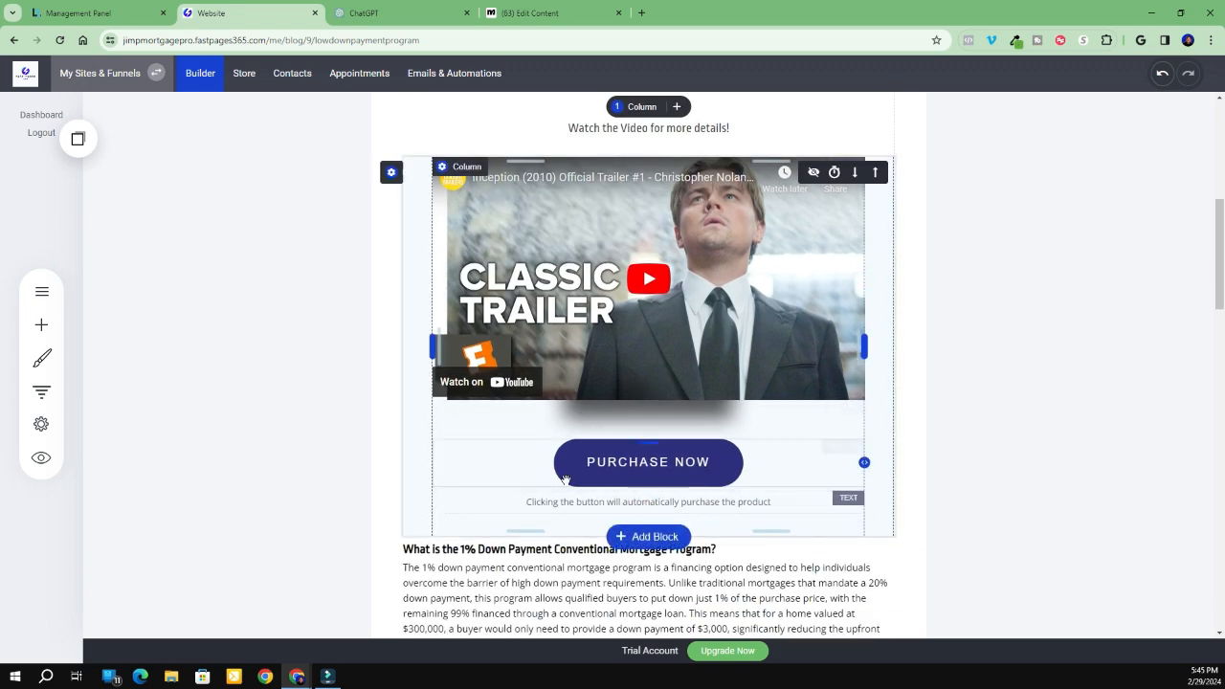
pyautogui.click(618, 466)
pyautogui.click(618, 466)
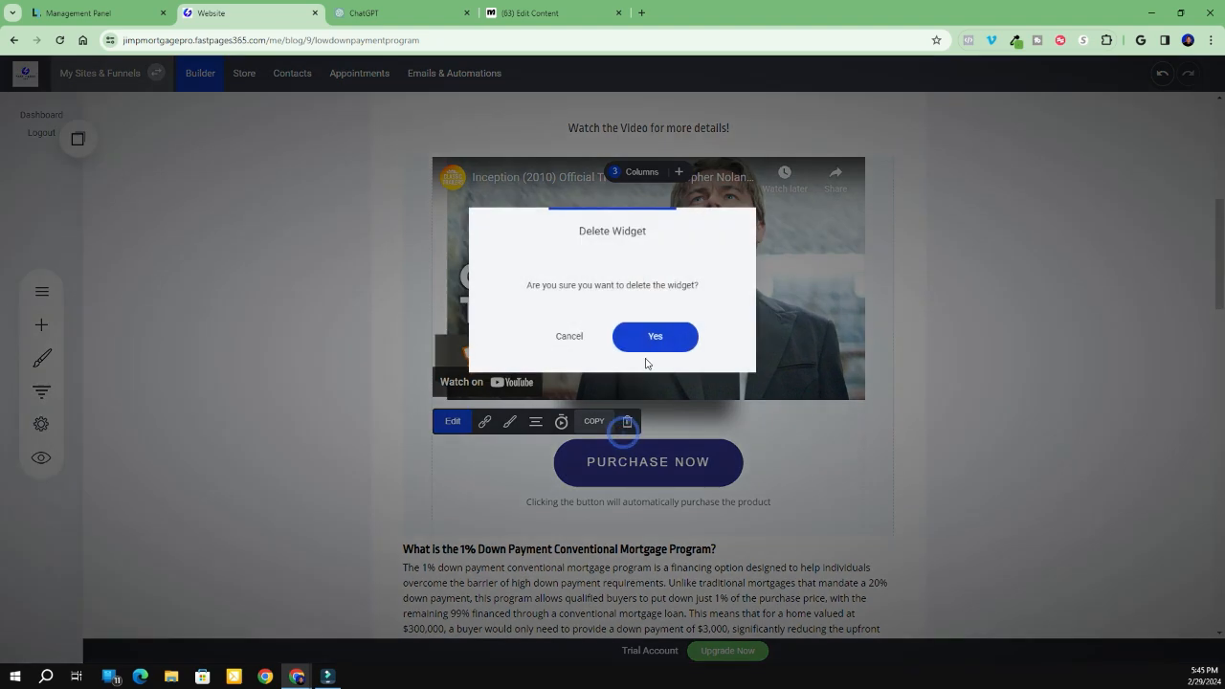
pyautogui.click(647, 337)
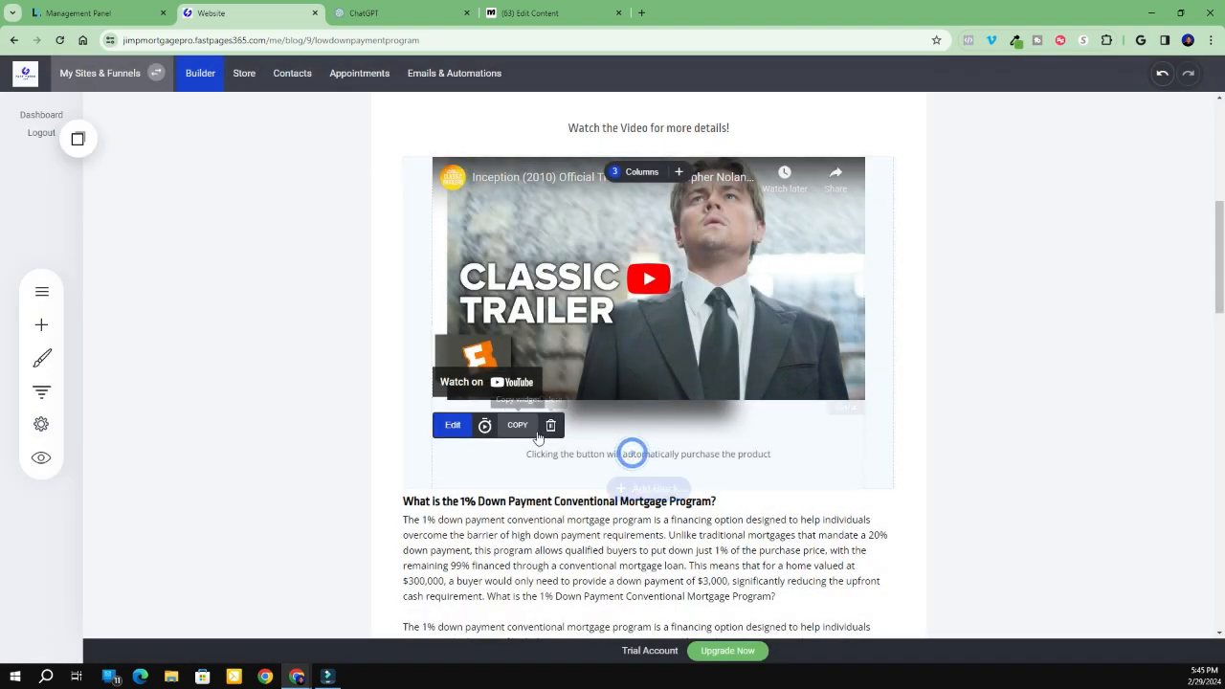
pyautogui.click(550, 425)
pyautogui.click(656, 337)
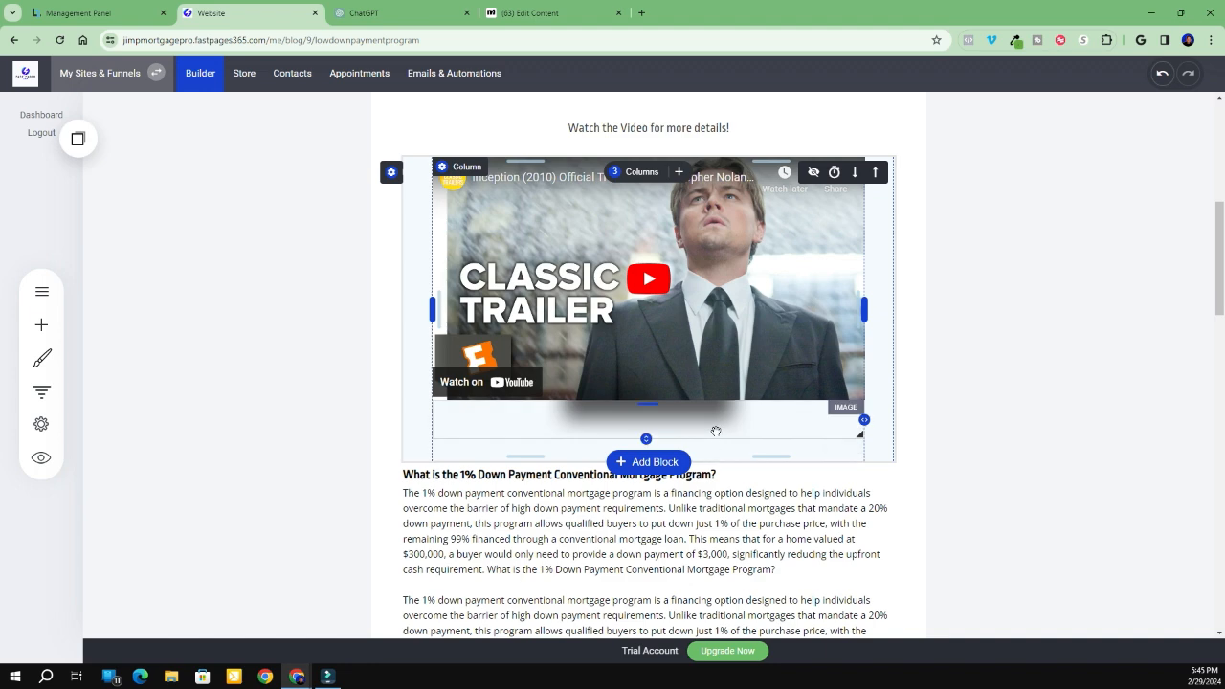
# Delete the shadow image widget directly beneath the video
pyautogui.moveTo(646, 439)
pyautogui.mouseDown()
pyautogui.moveTo(654, 413)
pyautogui.moveTo(646, 480)
pyautogui.moveTo(643, 439)
pyautogui.mouseUp()
pyautogui.click(969, 448)
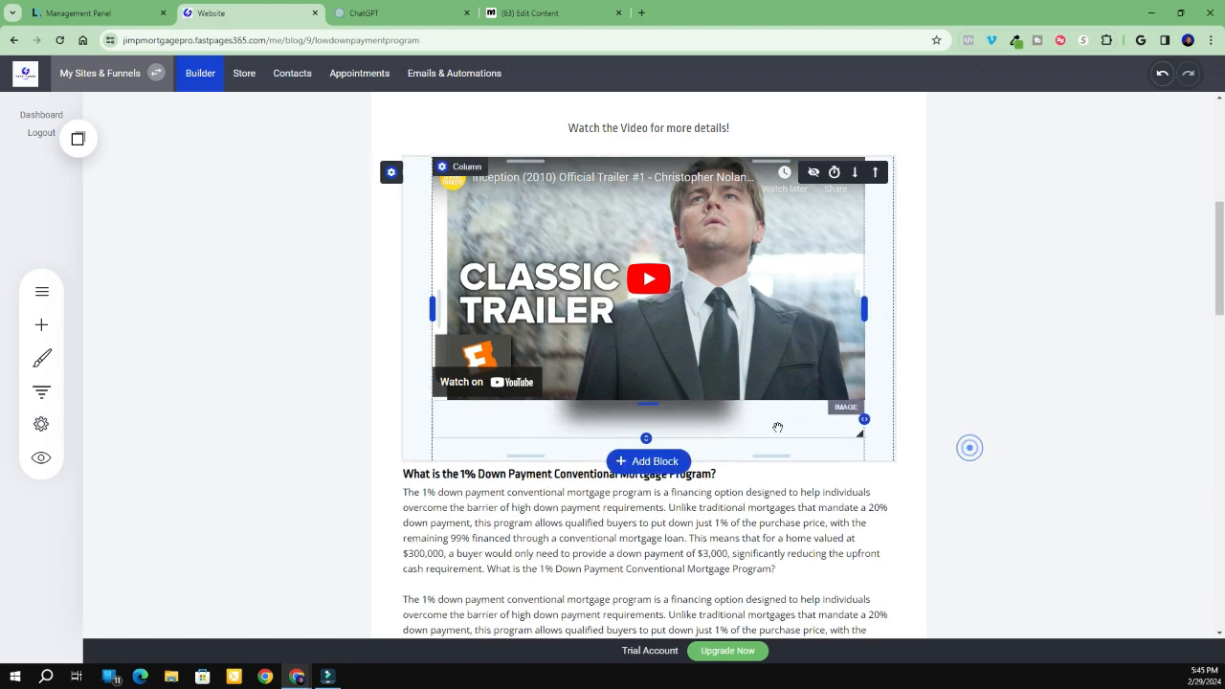
pyautogui.moveTo(777, 427)
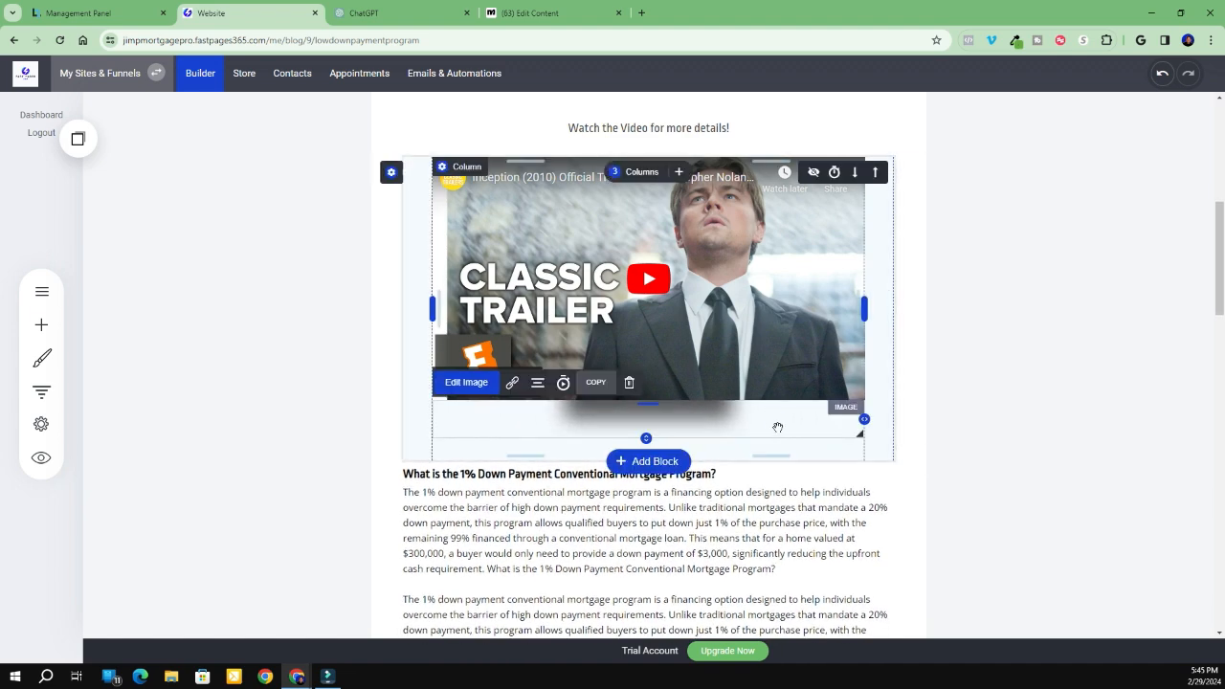
pyautogui.click(629, 382)
pyautogui.click(687, 327)
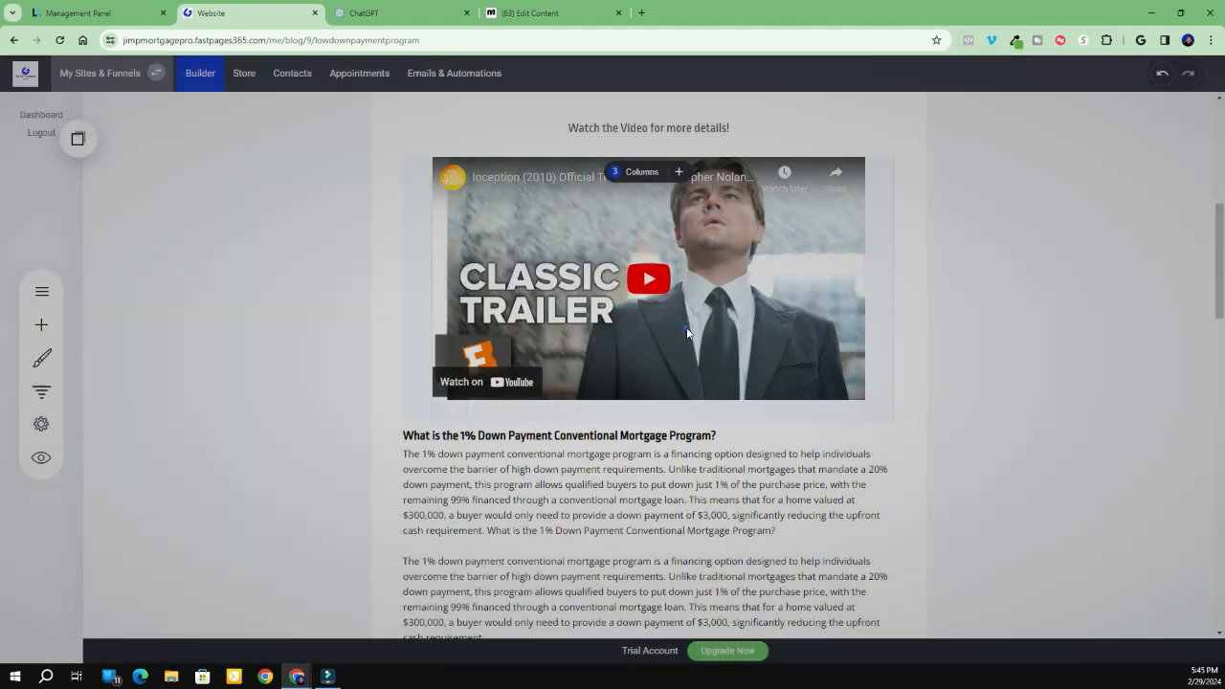
# Give the video's column an outer shadow in the dark gray global color
pyautogui.scroll(2, 1053, 418)
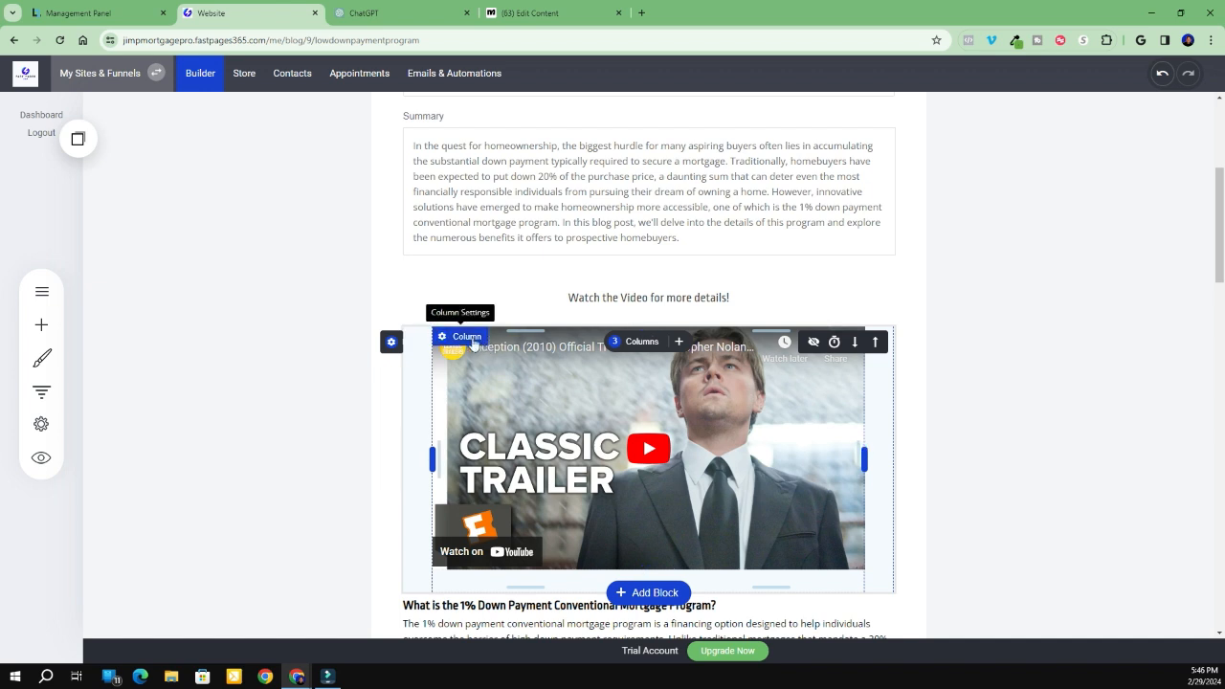
pyautogui.click(445, 342)
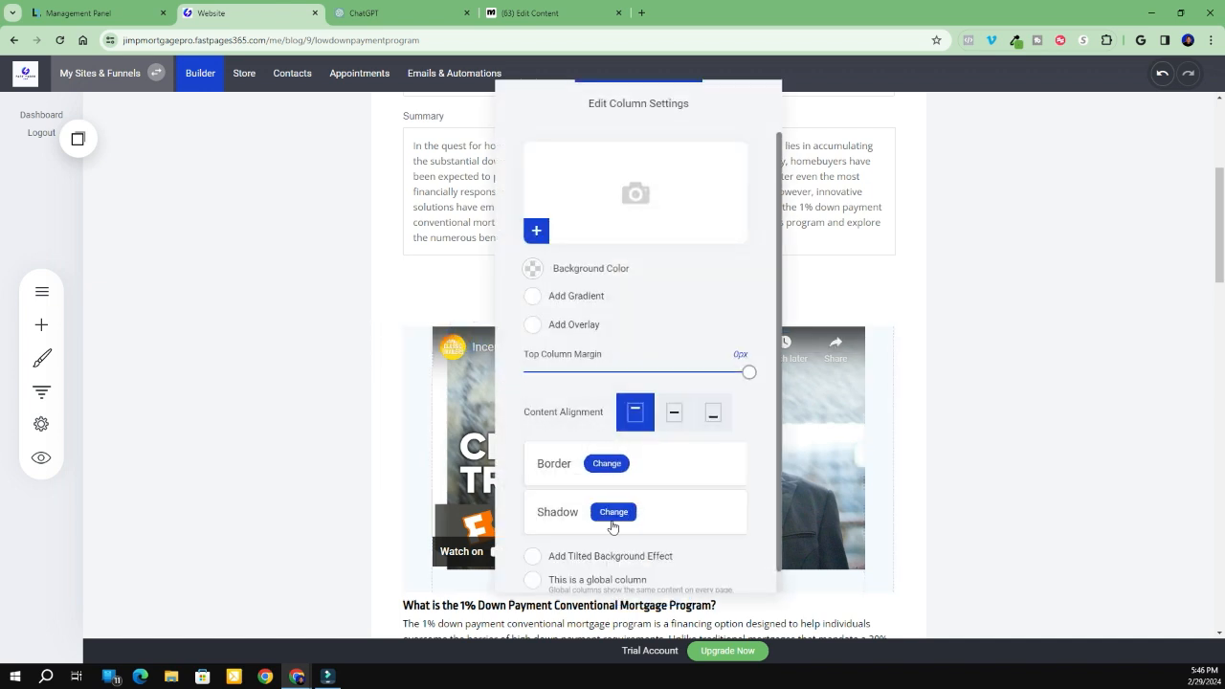
pyautogui.click(614, 512)
pyautogui.click(613, 198)
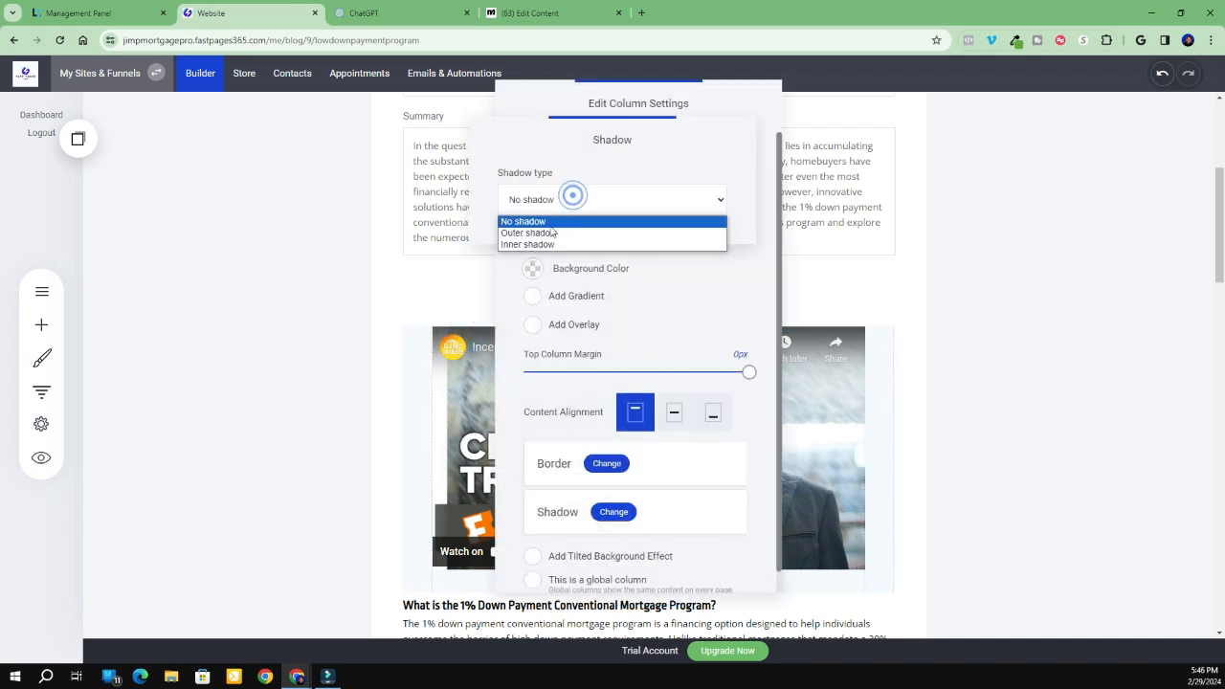
pyautogui.click(548, 230)
pyautogui.click(506, 236)
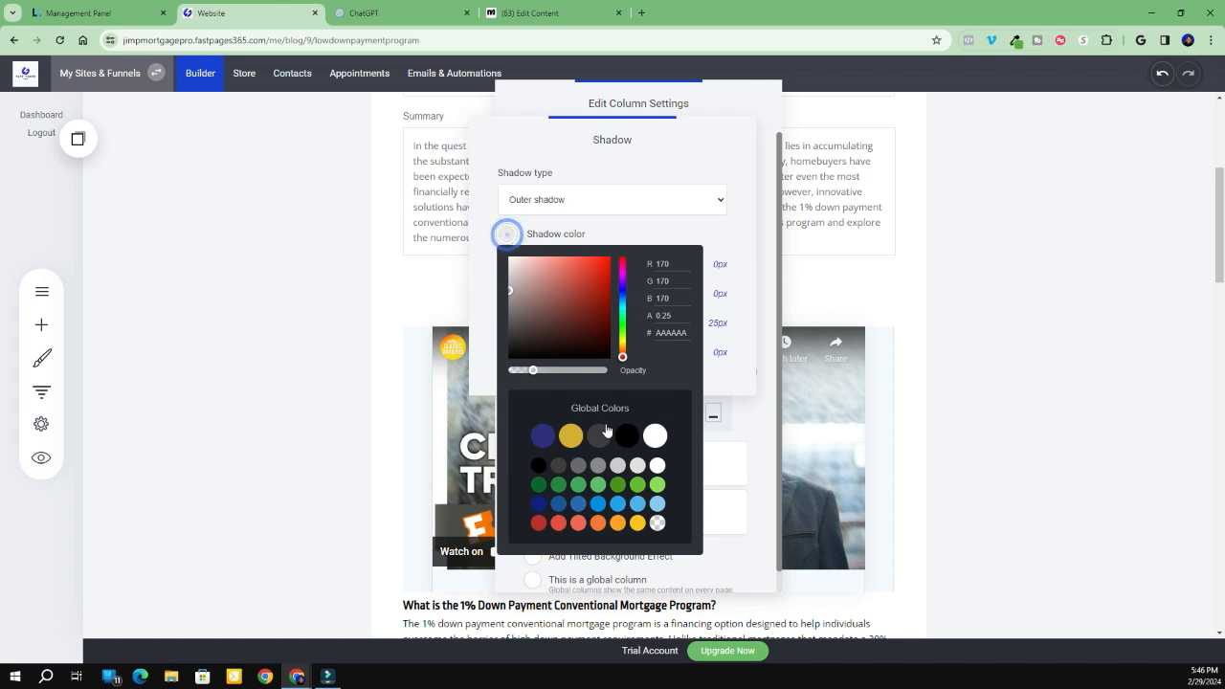
pyautogui.click(603, 434)
pyautogui.click(1048, 358)
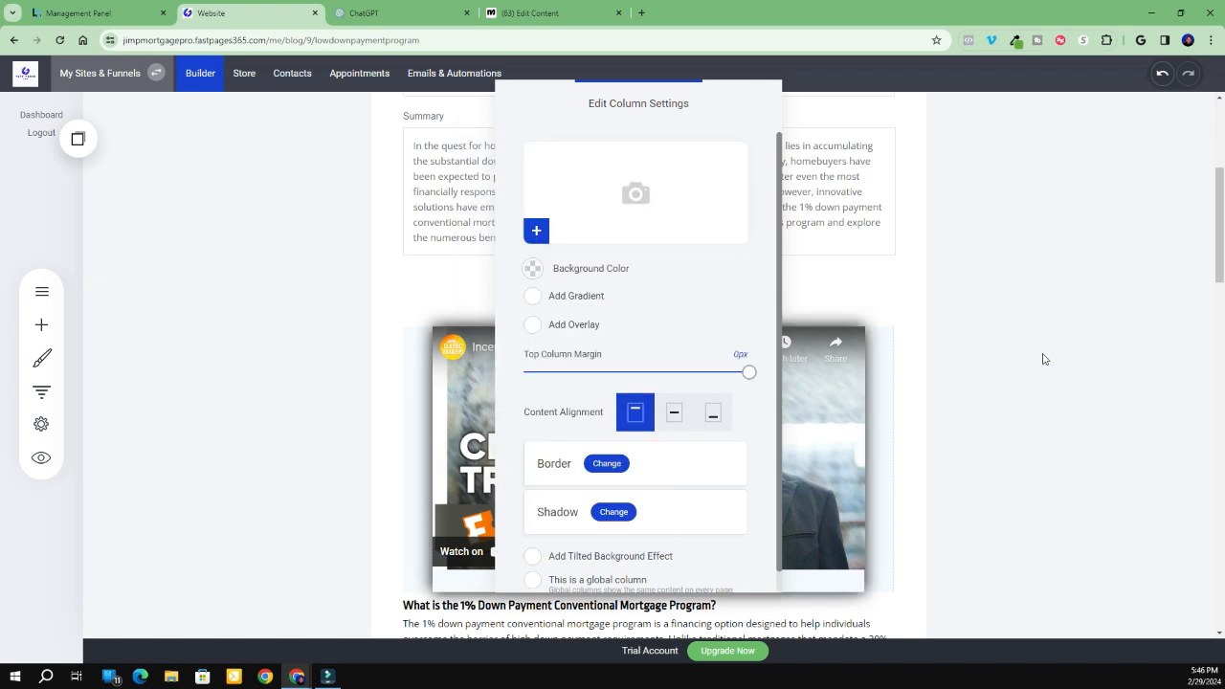
pyautogui.click(1045, 358)
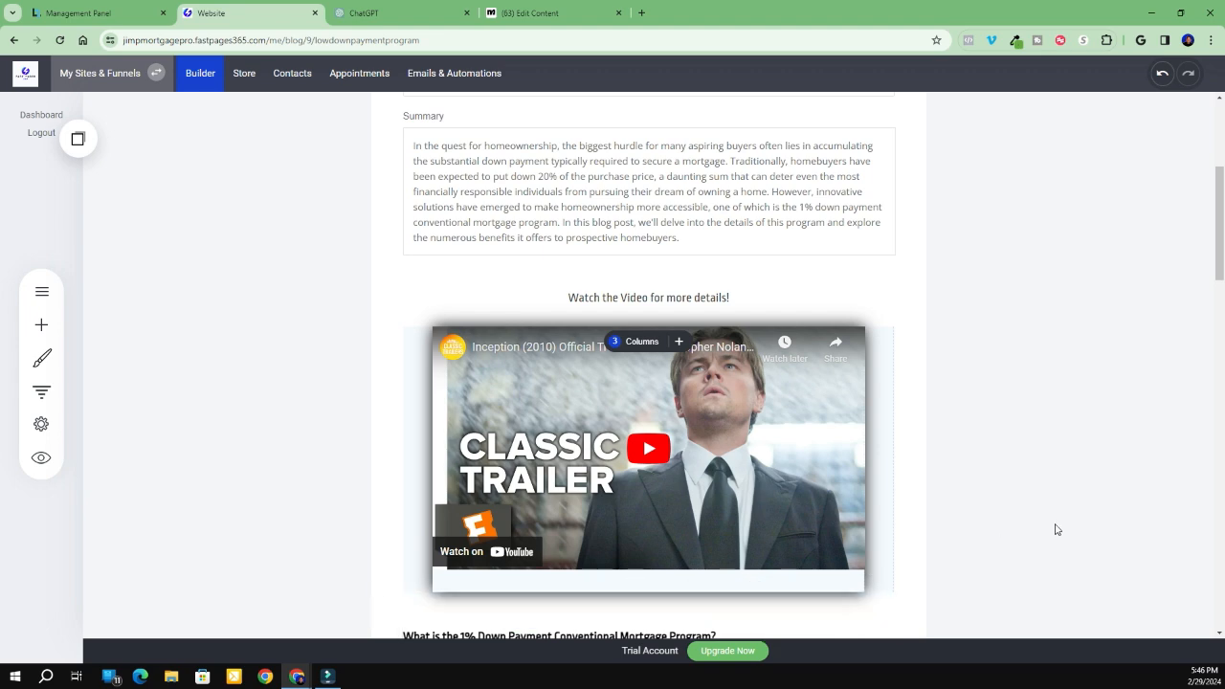
# Set the "Watch the Video for more details!" heading to Open Sans at font size 22
pyautogui.scroll(-2, 1025, 476)
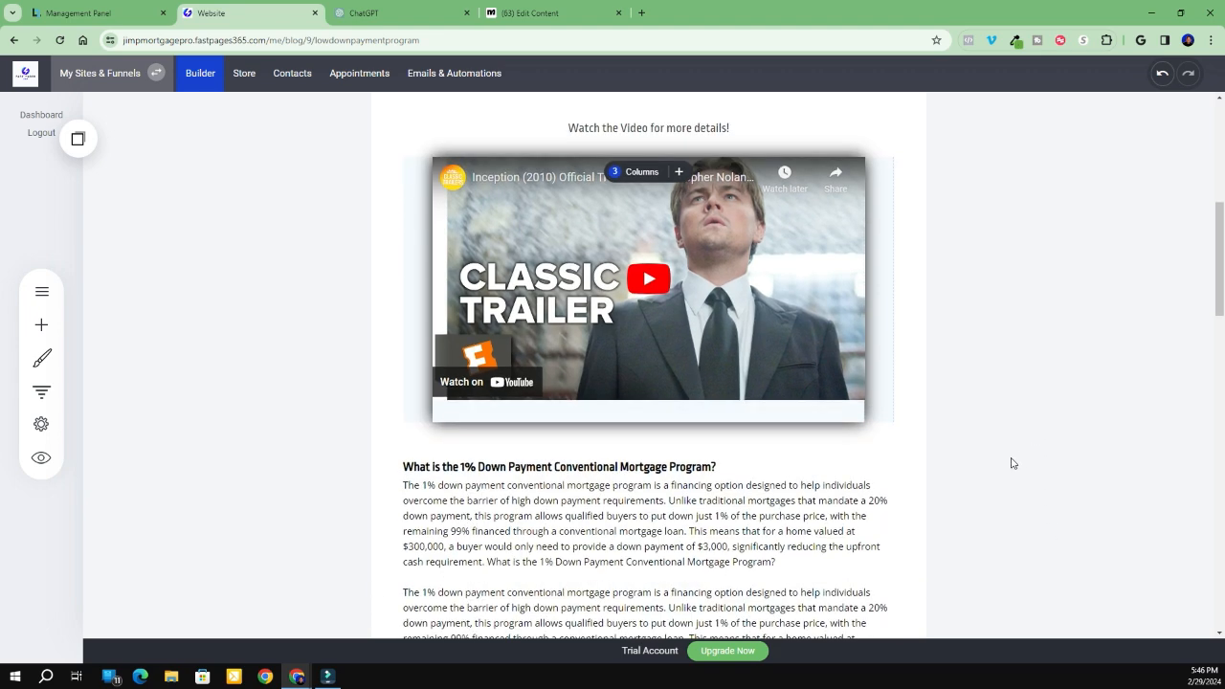
pyautogui.scroll(2, 1009, 464)
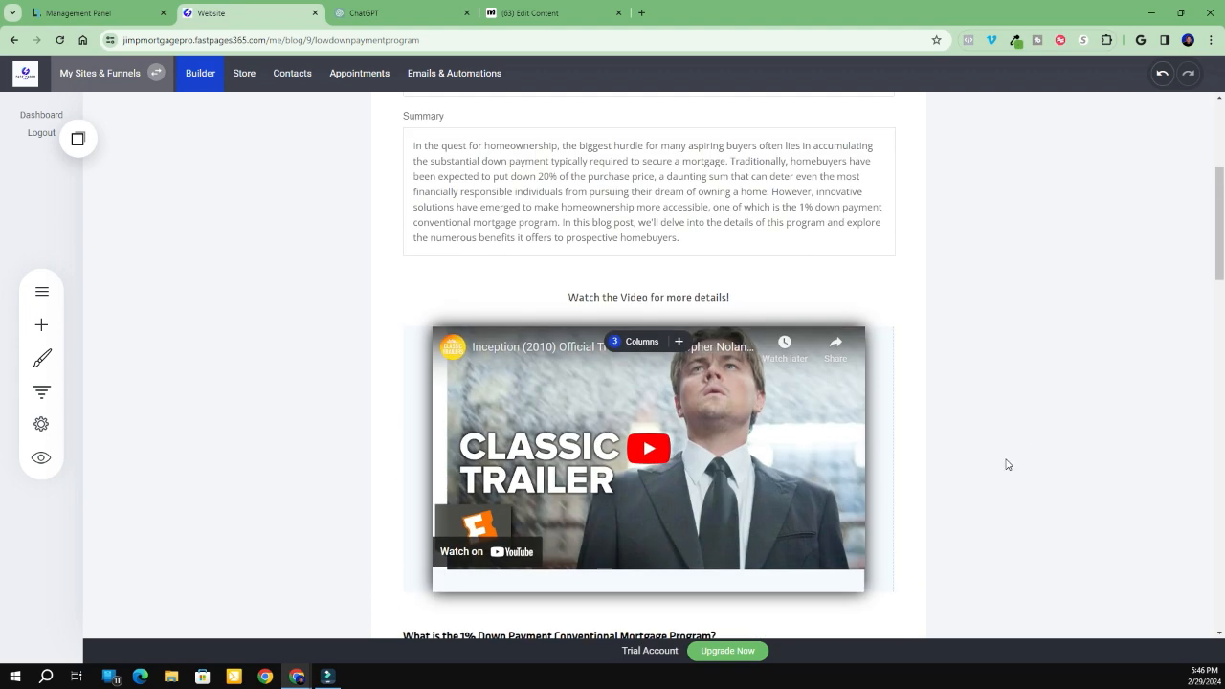
pyautogui.click(686, 302)
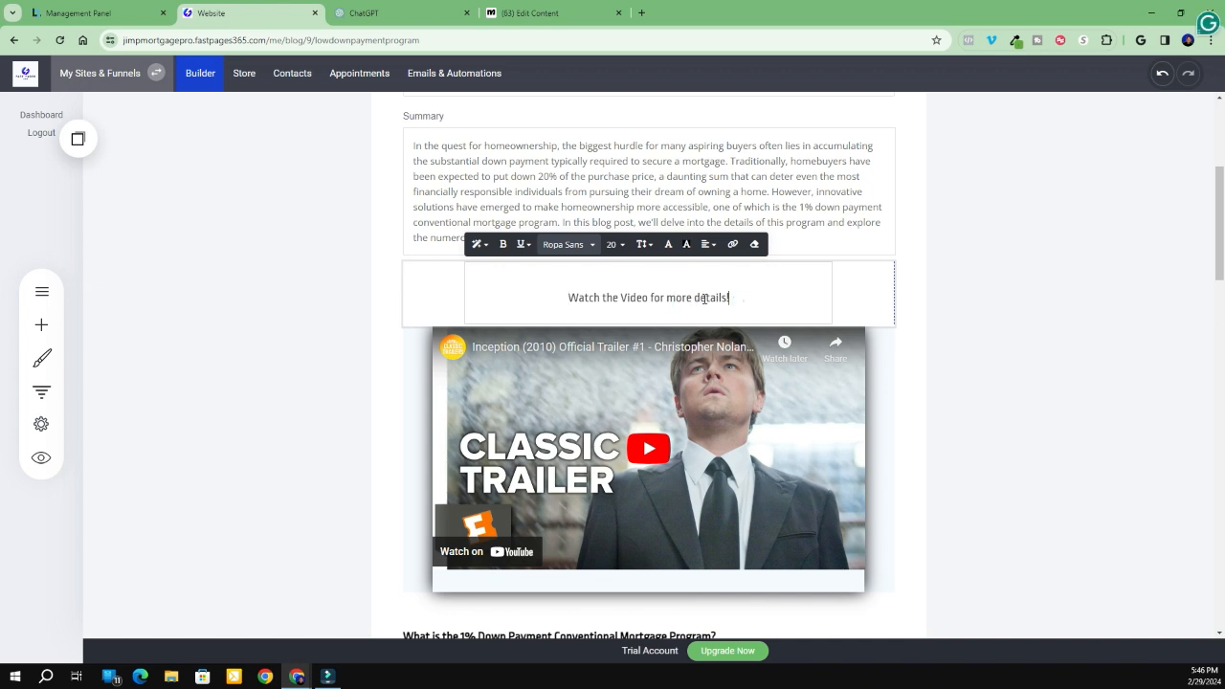
pyautogui.moveTo(743, 300); pyautogui.dragTo(546, 305)
pyautogui.click(567, 245)
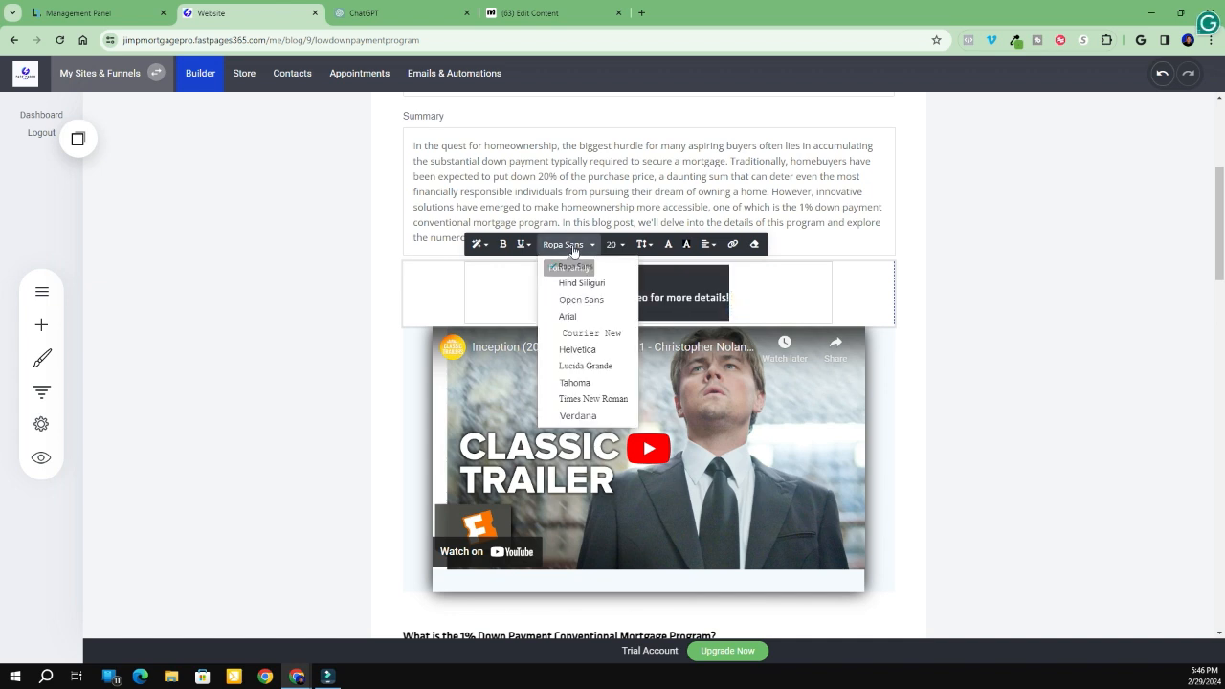
pyautogui.click(579, 300)
pyautogui.click(614, 245)
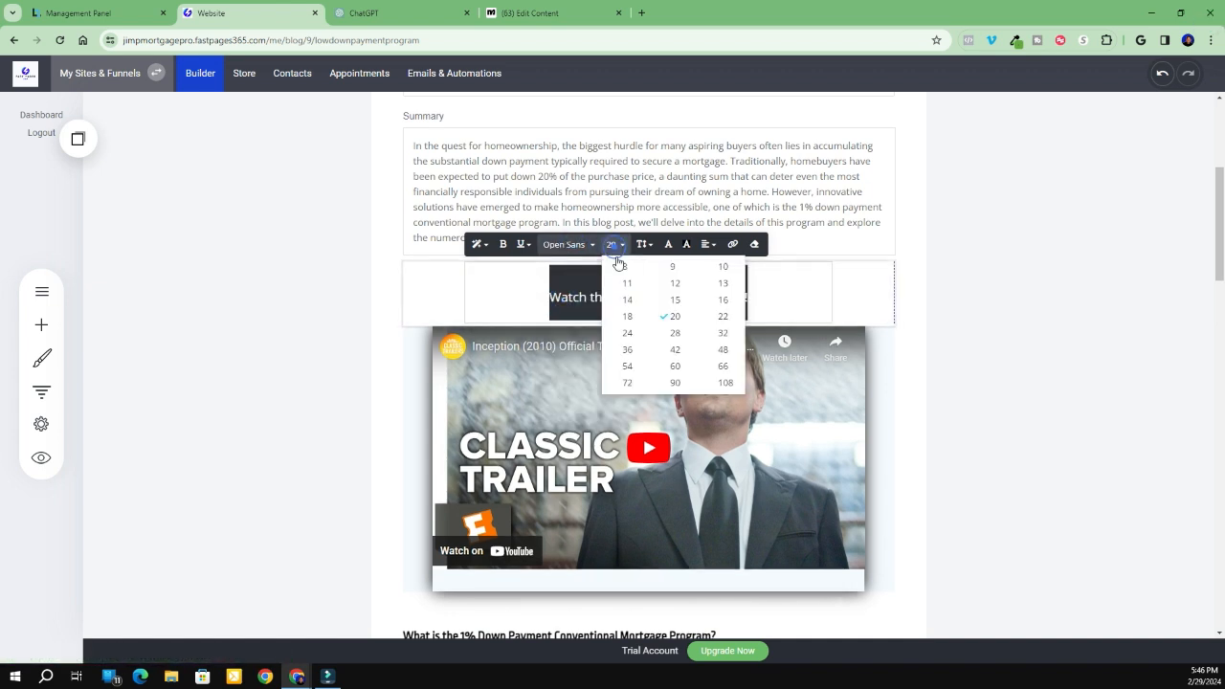
pyautogui.click(709, 326)
pyautogui.click(976, 334)
# Update the blog post with the new changes and return to the list of posts
pyautogui.scroll(3, 978, 339)
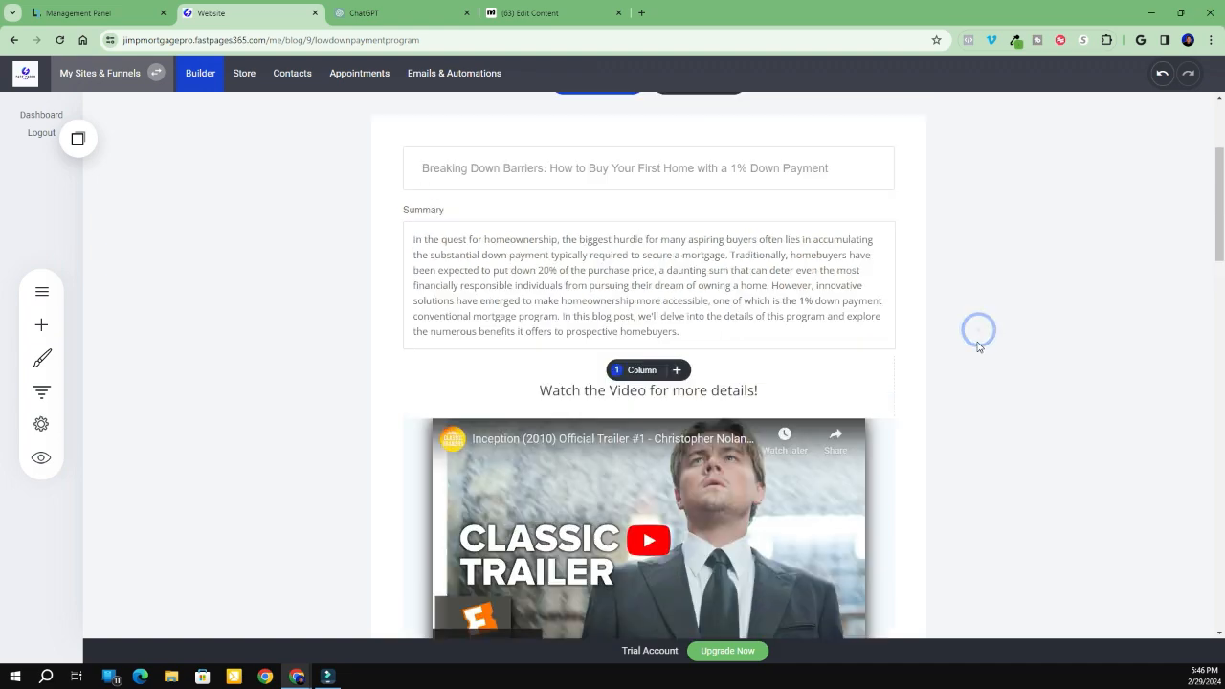
pyautogui.scroll(-7, 978, 346)
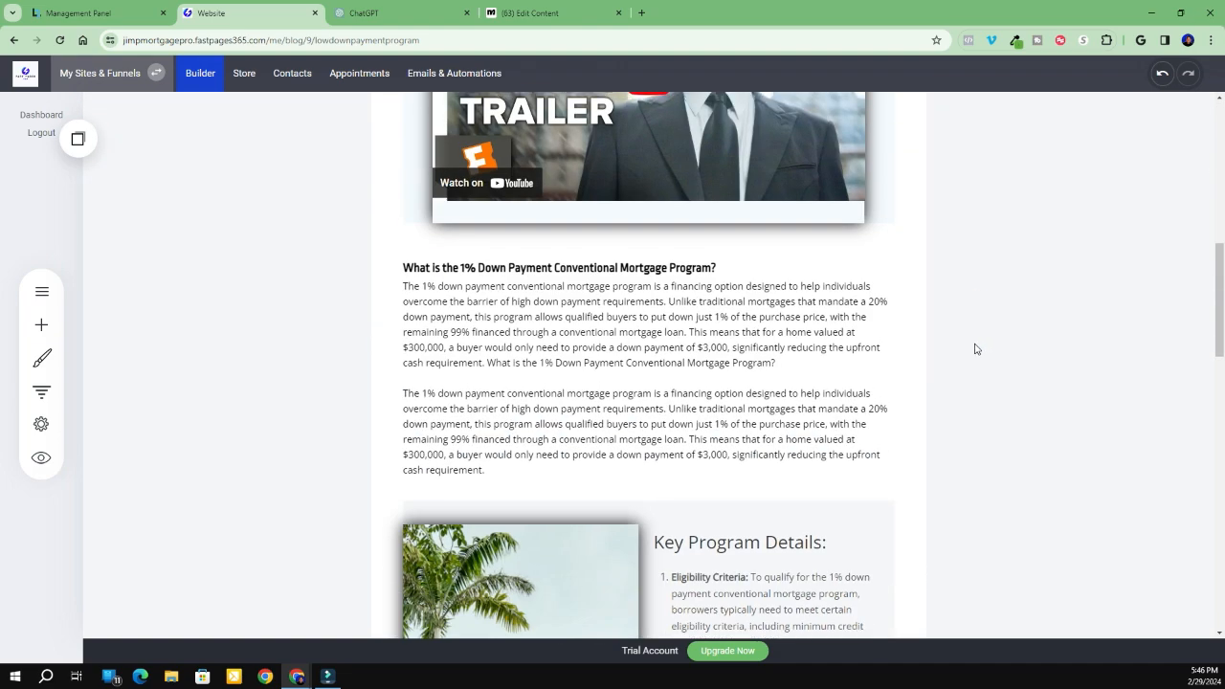
pyautogui.scroll(2, 977, 347)
pyautogui.scroll(5, 1007, 323)
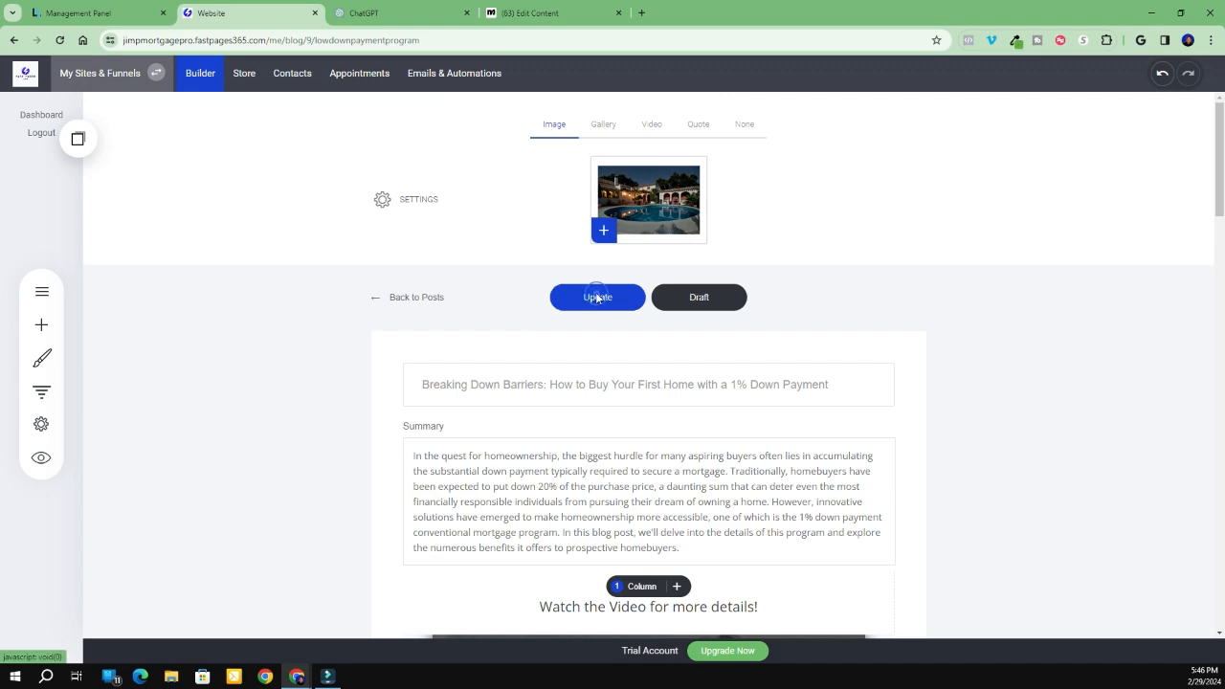
pyautogui.click(391, 298)
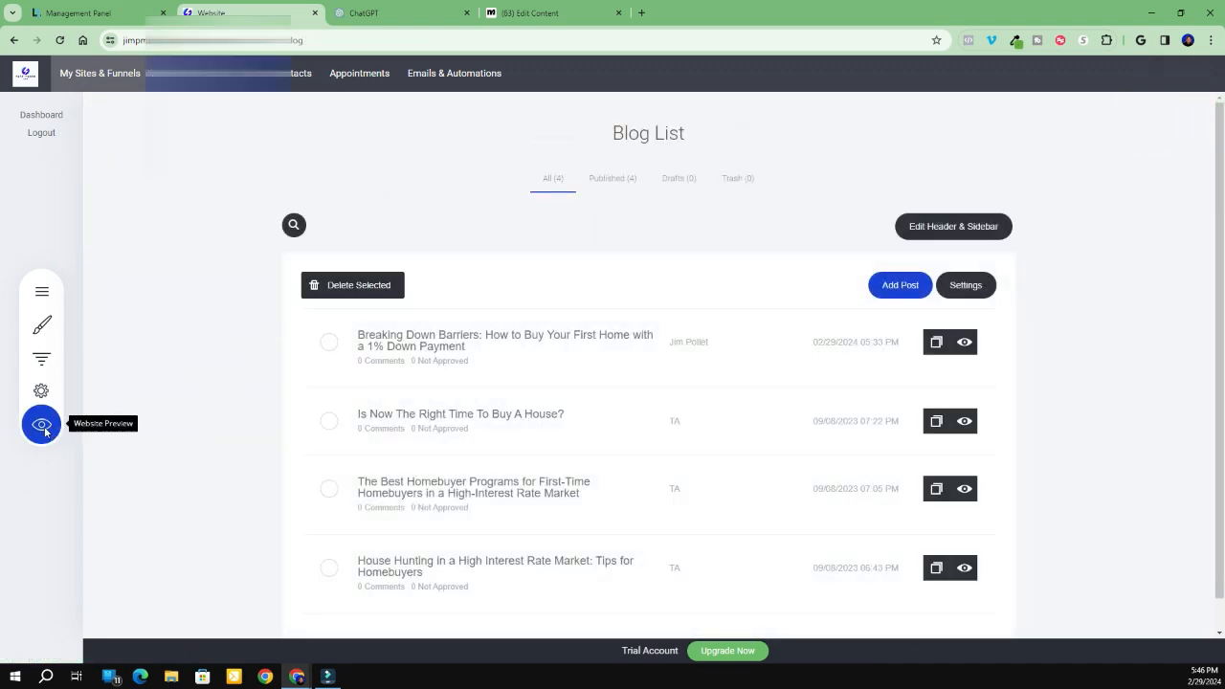
# Preview the website in a new tab and open the full 1% down payment post to review its layout
pyautogui.click(42, 424)
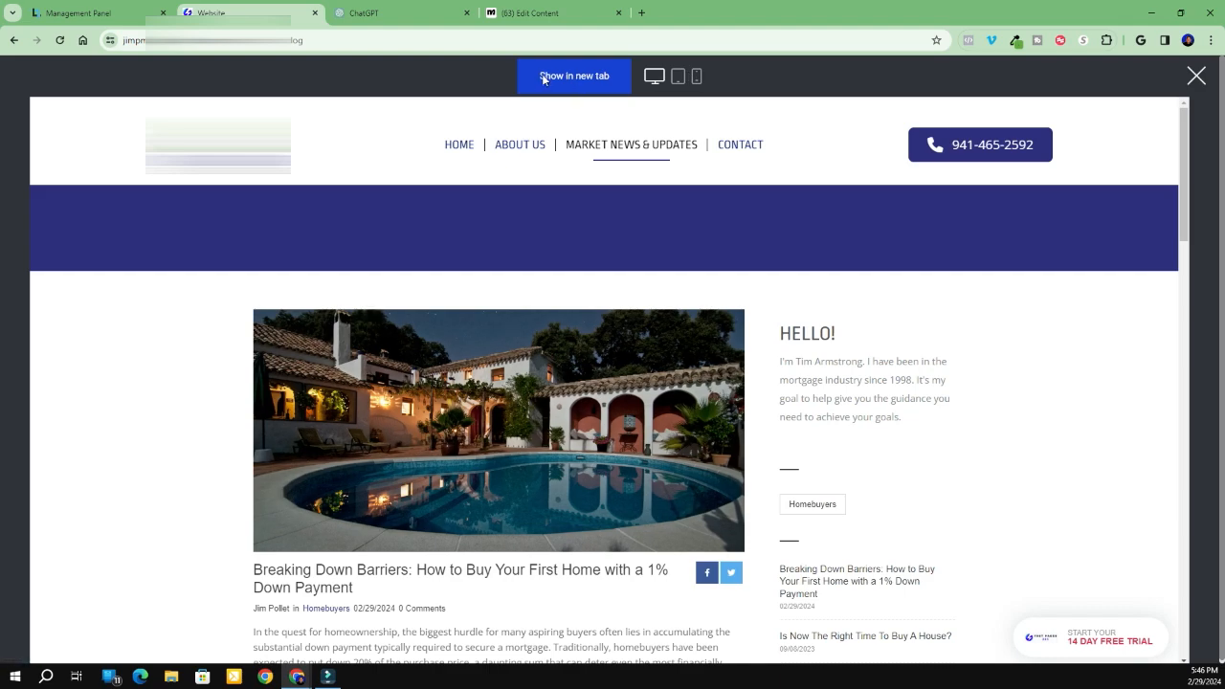
pyautogui.click(543, 77)
pyautogui.scroll(-3, 238, 383)
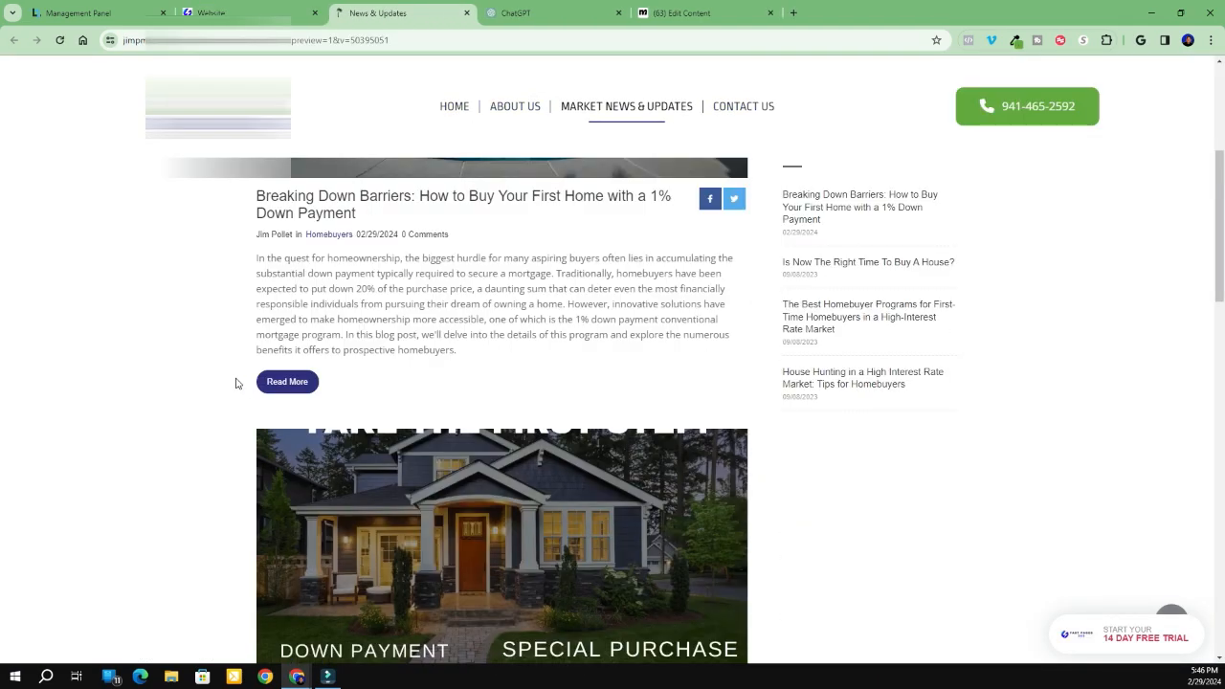
pyautogui.click(286, 382)
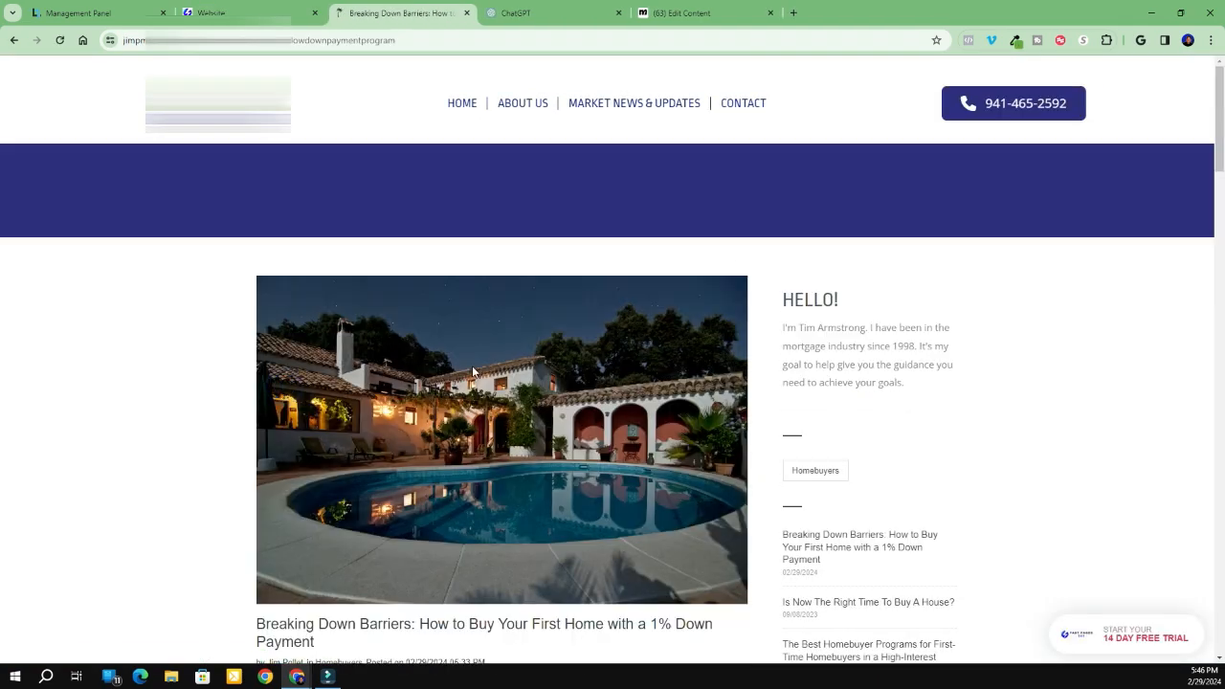
pyautogui.scroll(-3, 472, 366)
pyautogui.scroll(3, 614, 371)
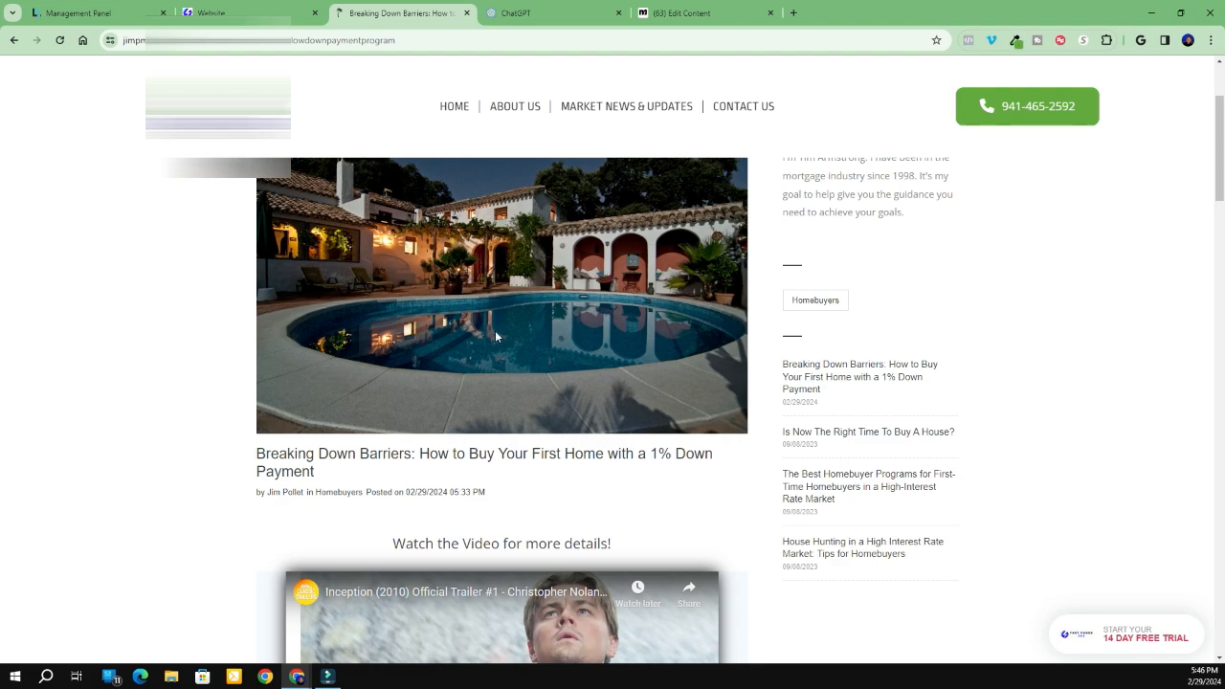
# Review the rest of the 1% down payment post in the preview, from the video section through the content below it
pyautogui.scroll(-2, 465, 449)
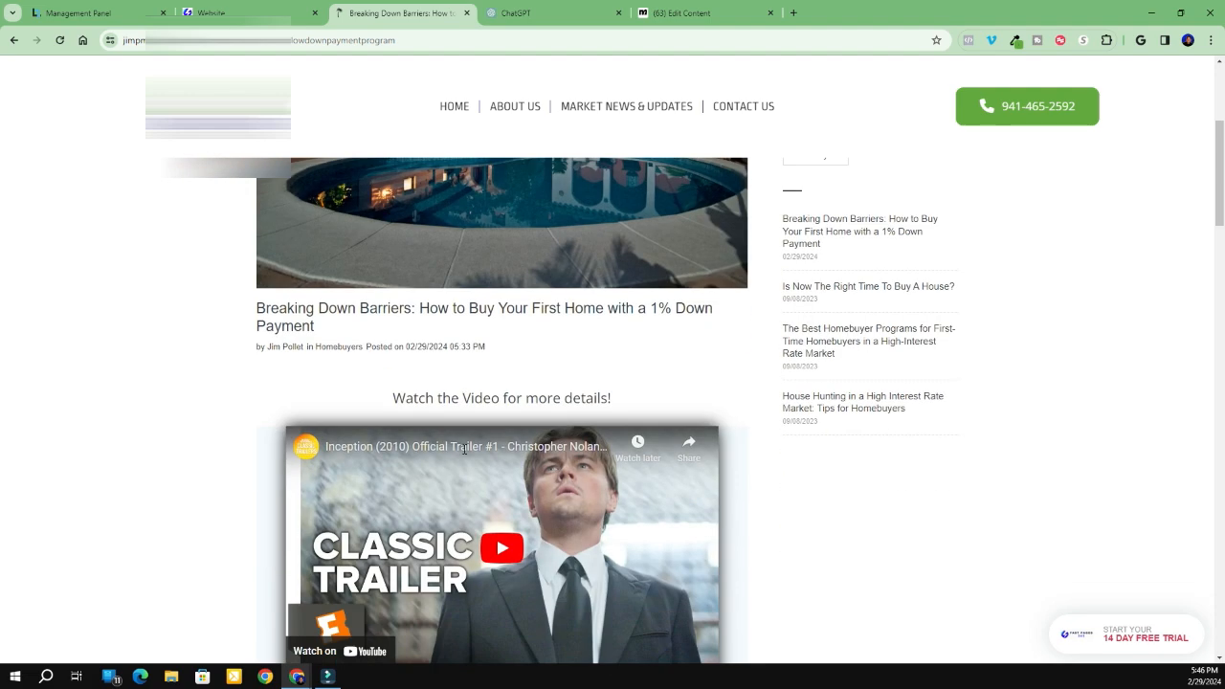
pyautogui.scroll(-4, 551, 367)
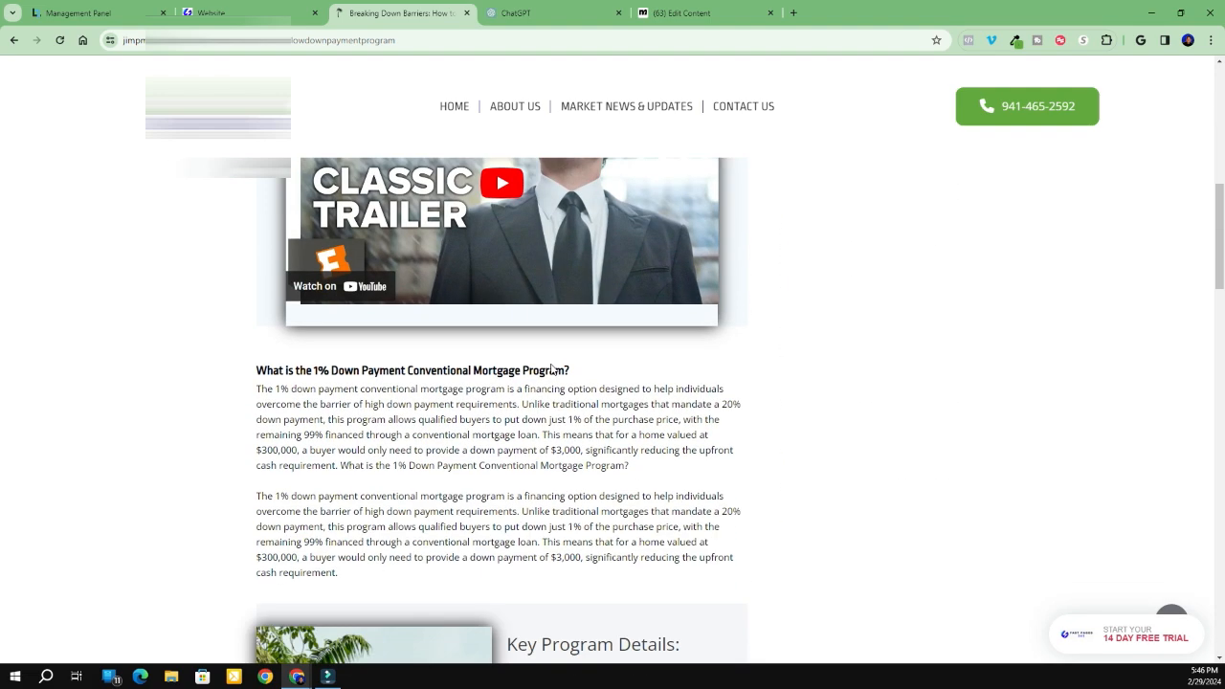
pyautogui.scroll(-4, 486, 454)
pyautogui.scroll(-15, 567, 406)
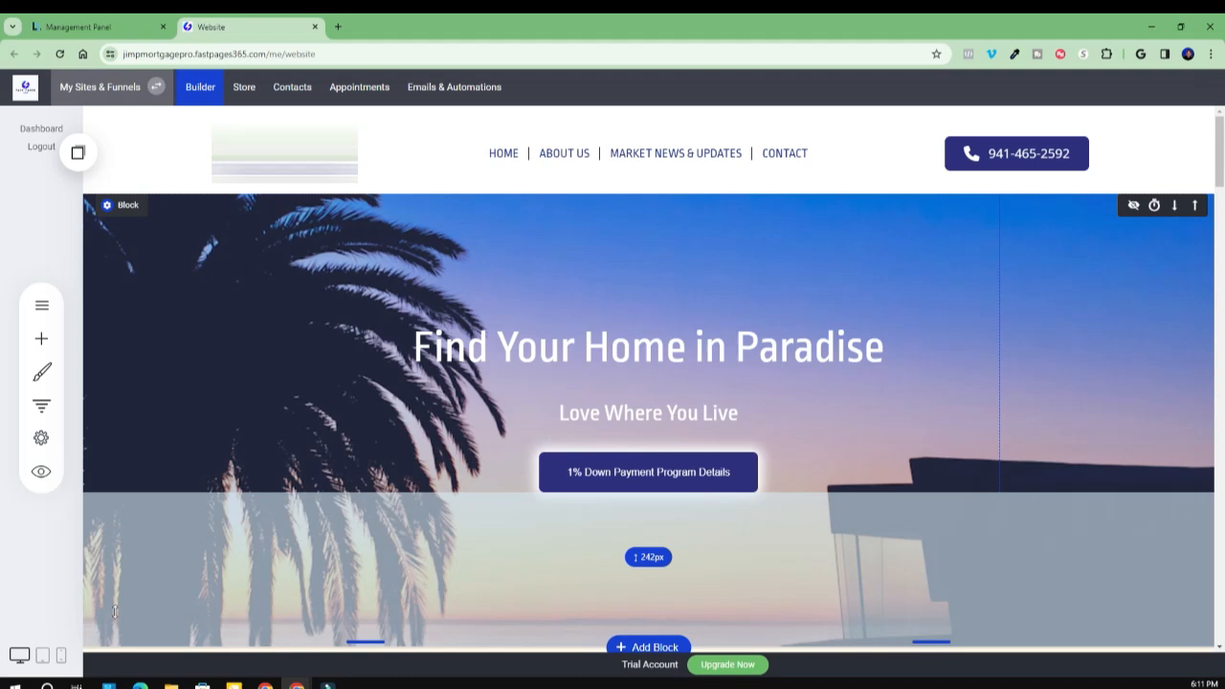
# Go to the website's blog list and open the blog header and sidebar for editing
pyautogui.click(46, 312)
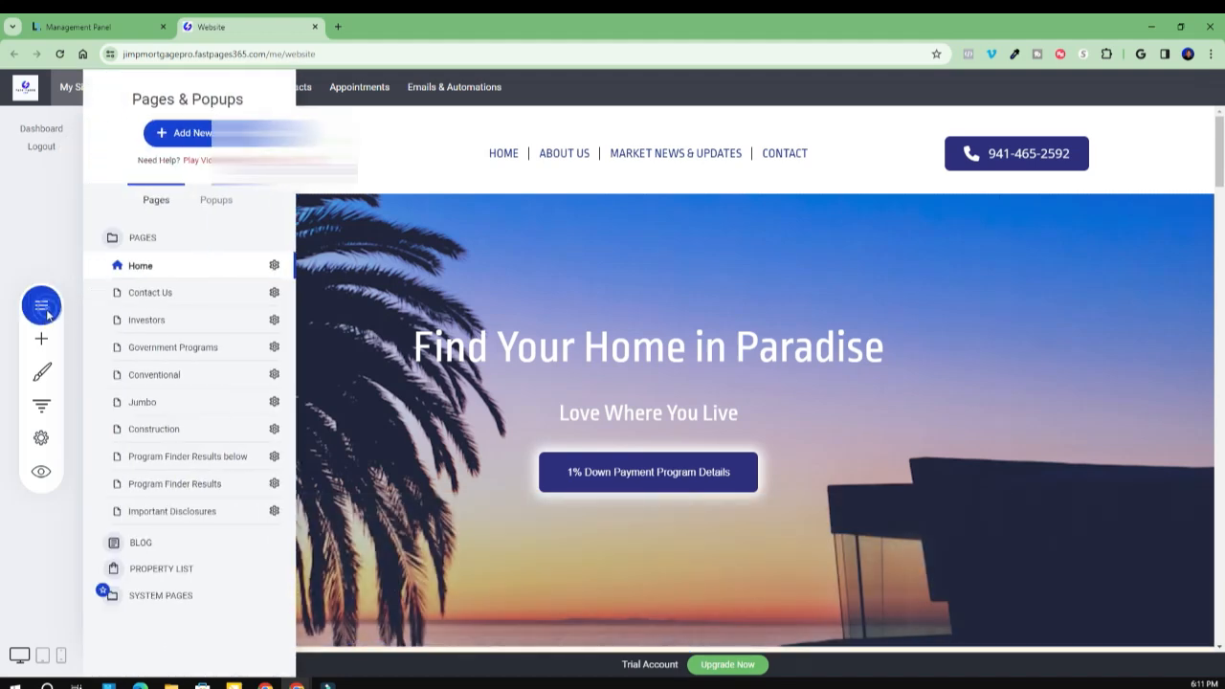
pyautogui.click(144, 542)
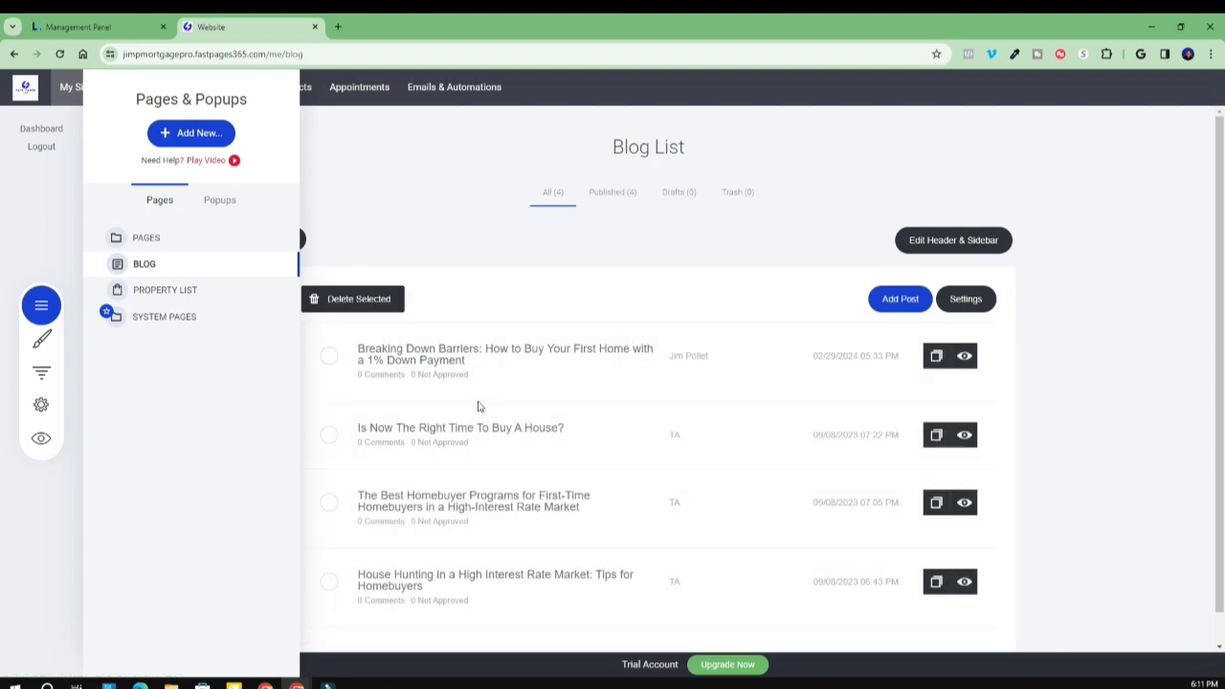
pyautogui.click(428, 241)
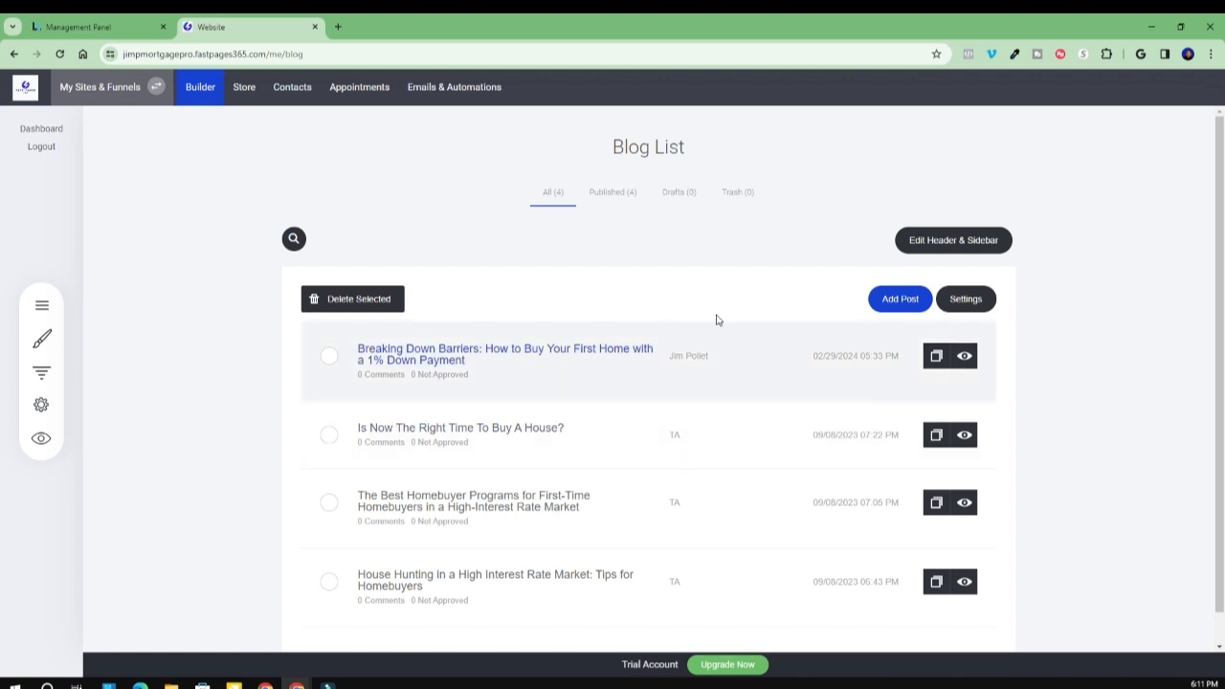
pyautogui.click(956, 242)
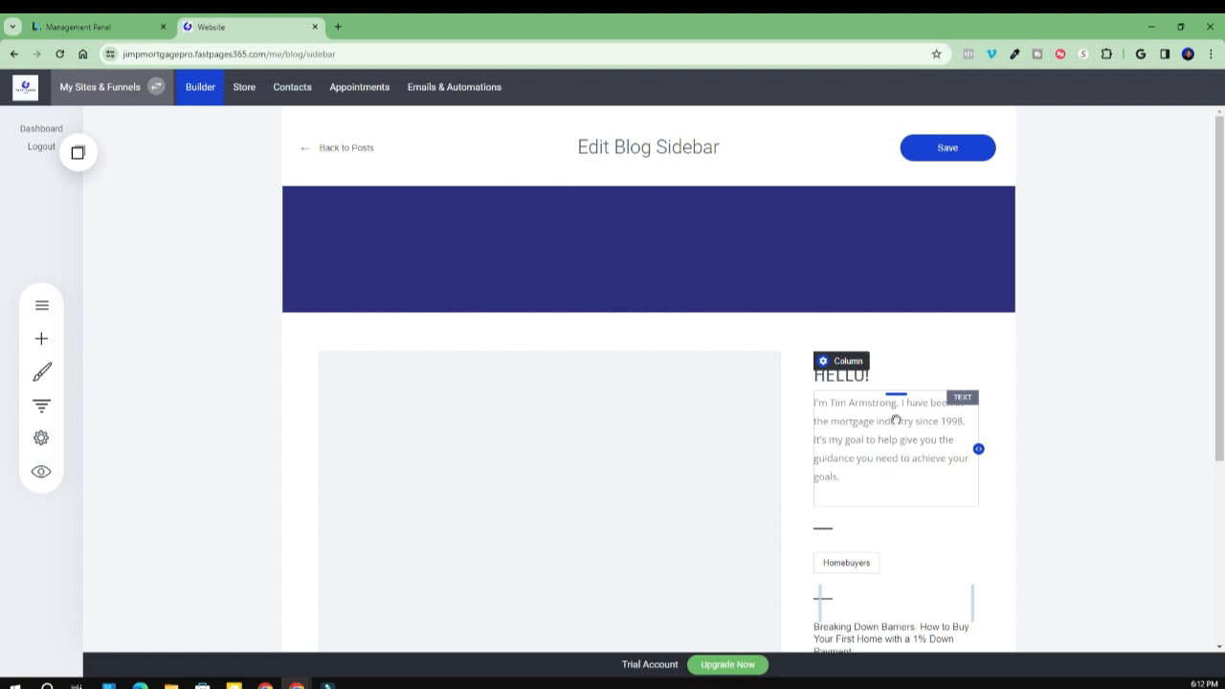
# Examine the sidebar's "HELLO!" heading and the introduction text below it as editable elements
pyautogui.scroll(-2, 882, 409)
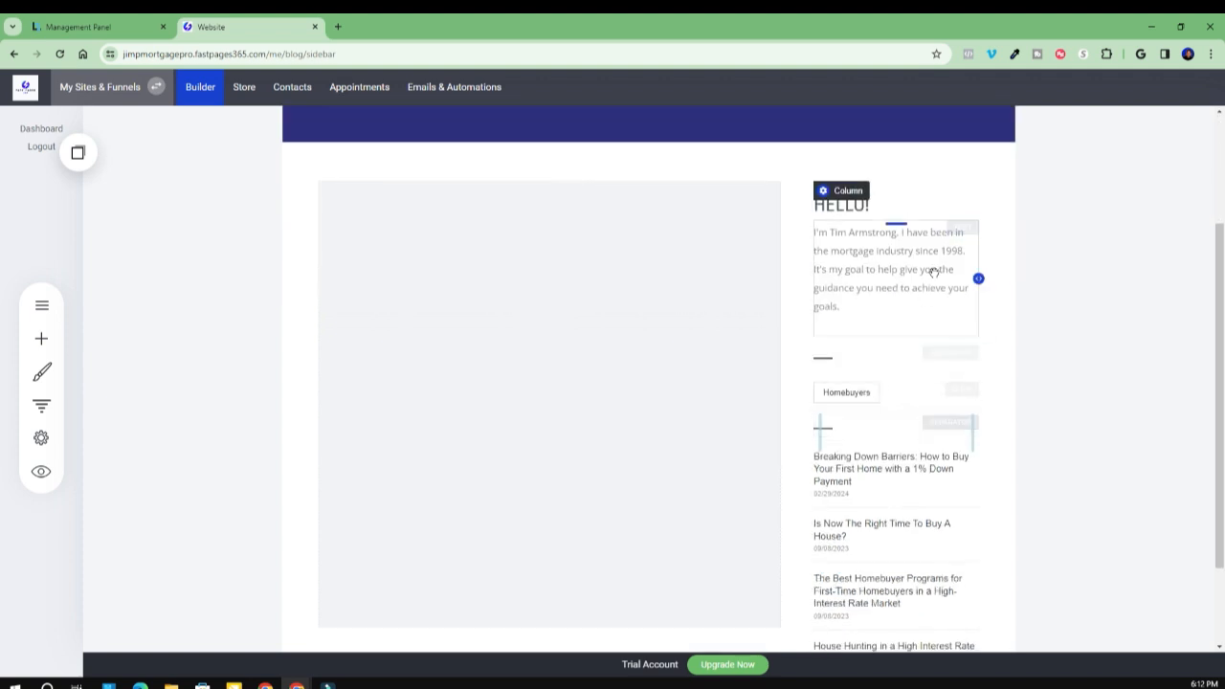
pyautogui.click(886, 209)
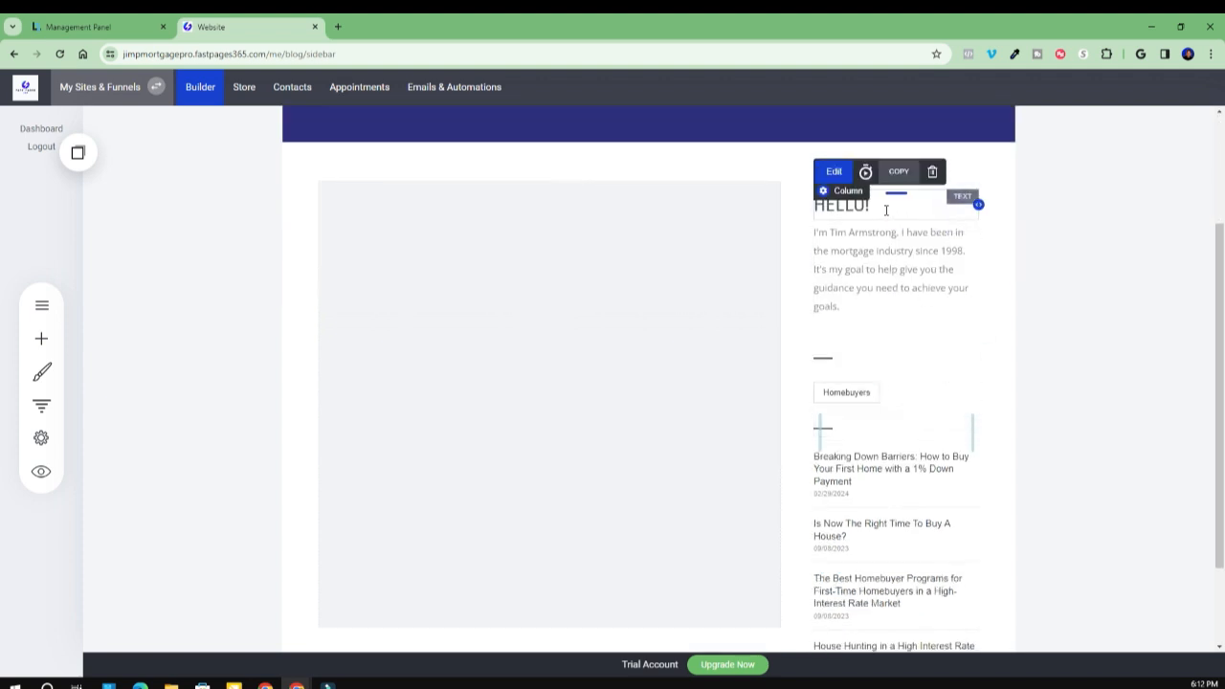
pyautogui.click(885, 210)
pyautogui.click(881, 267)
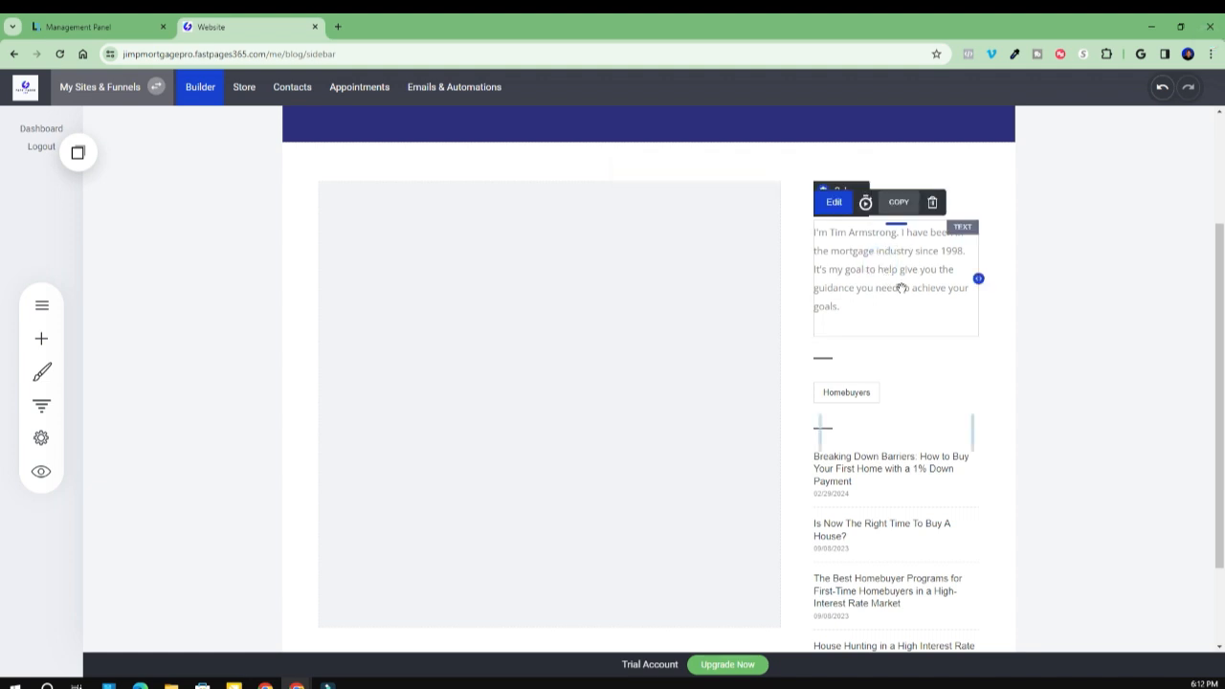
pyautogui.scroll(2, 555, 408)
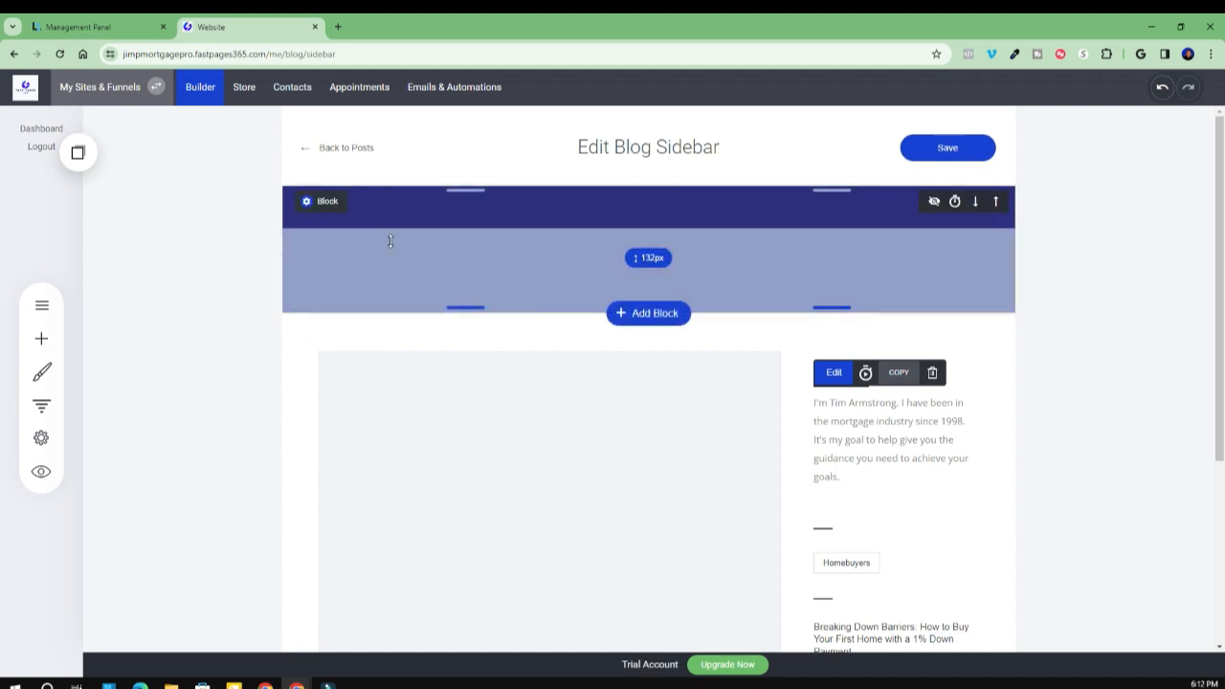
# Add a Heading widget in the white global color to the blue header block and save the blog sidebar
pyautogui.click(41, 340)
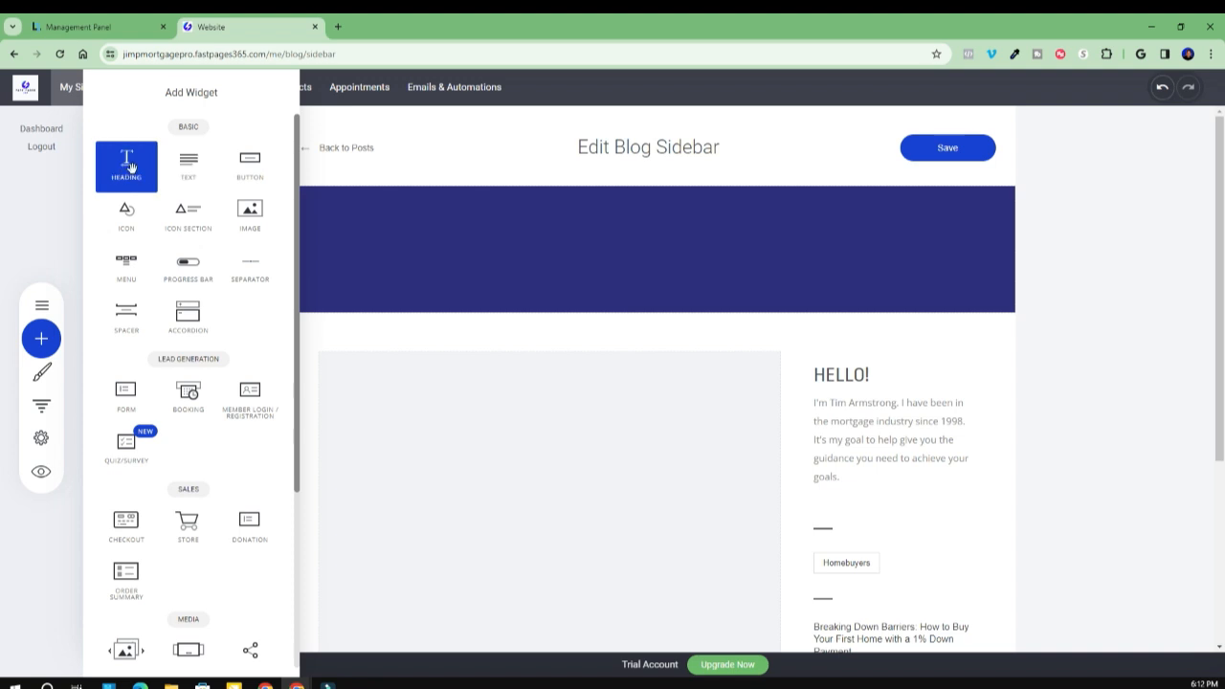
pyautogui.moveTo(125, 163); pyautogui.dragTo(488, 253)
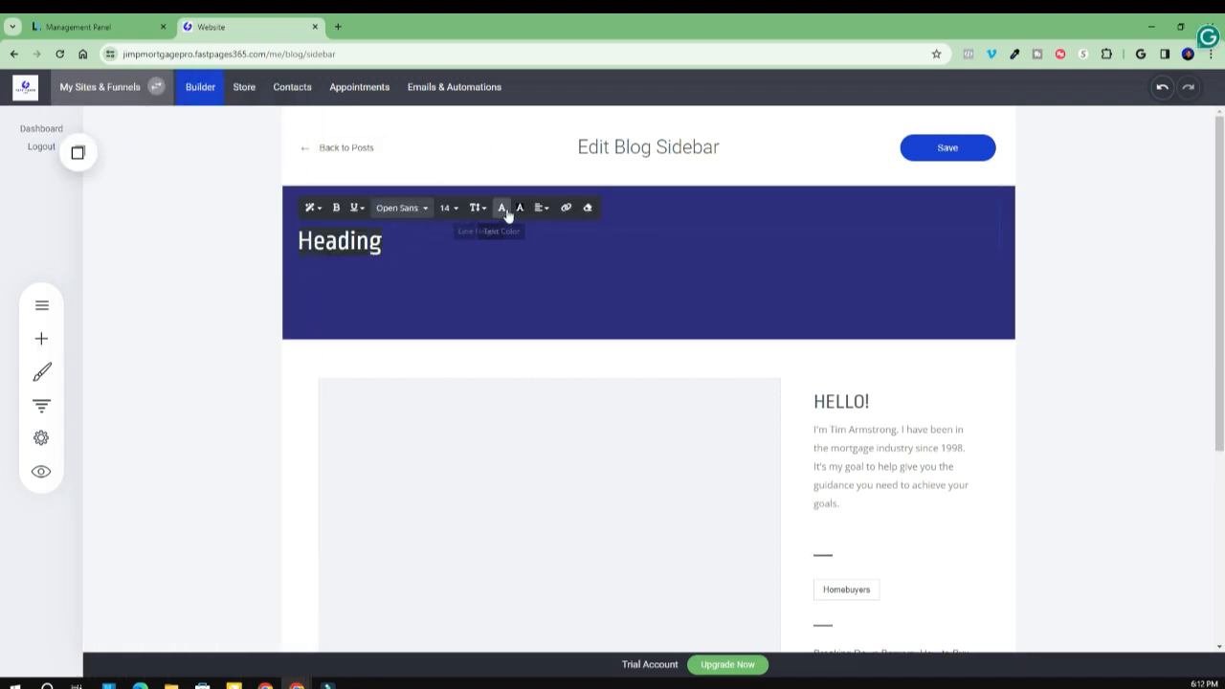
pyautogui.click(502, 209)
pyautogui.click(687, 388)
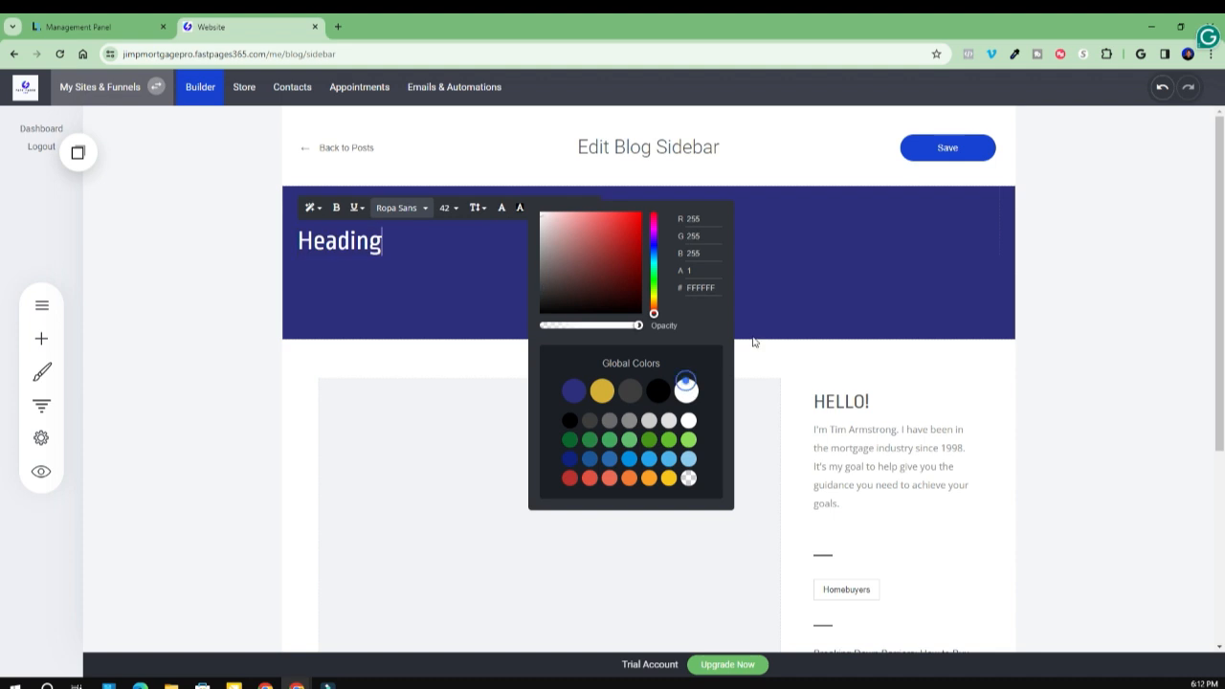
pyautogui.click(755, 342)
pyautogui.scroll(-2, 544, 437)
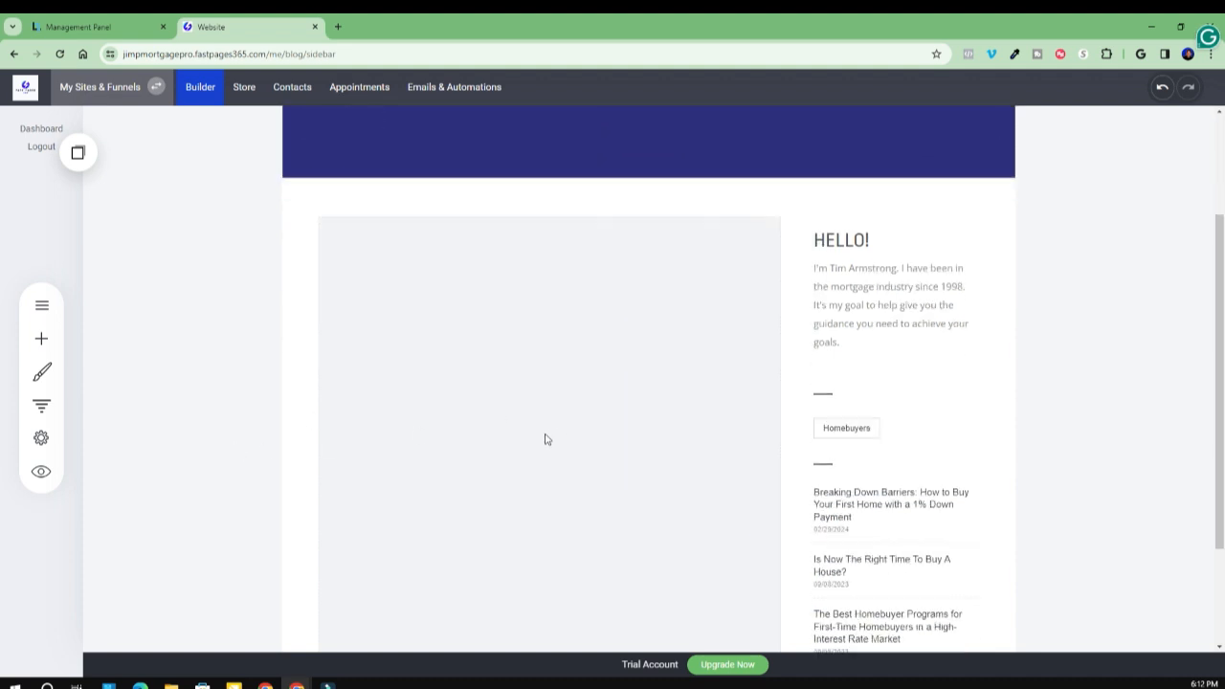
pyautogui.scroll(2, 660, 364)
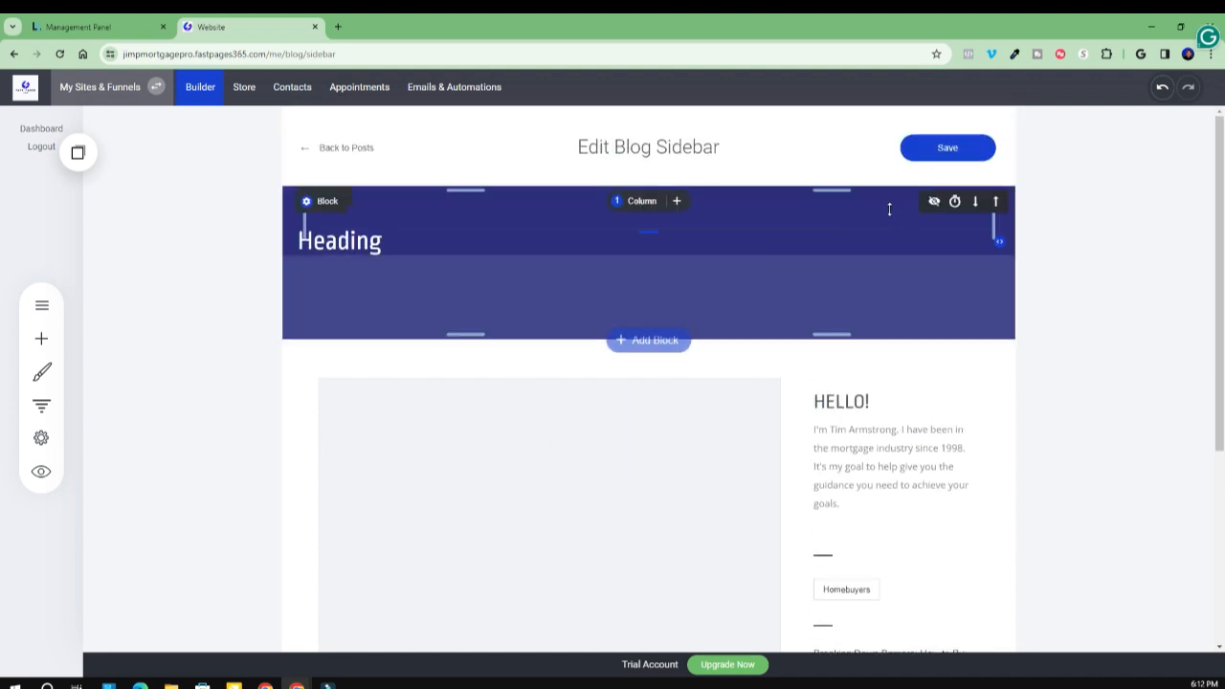
pyautogui.click(946, 150)
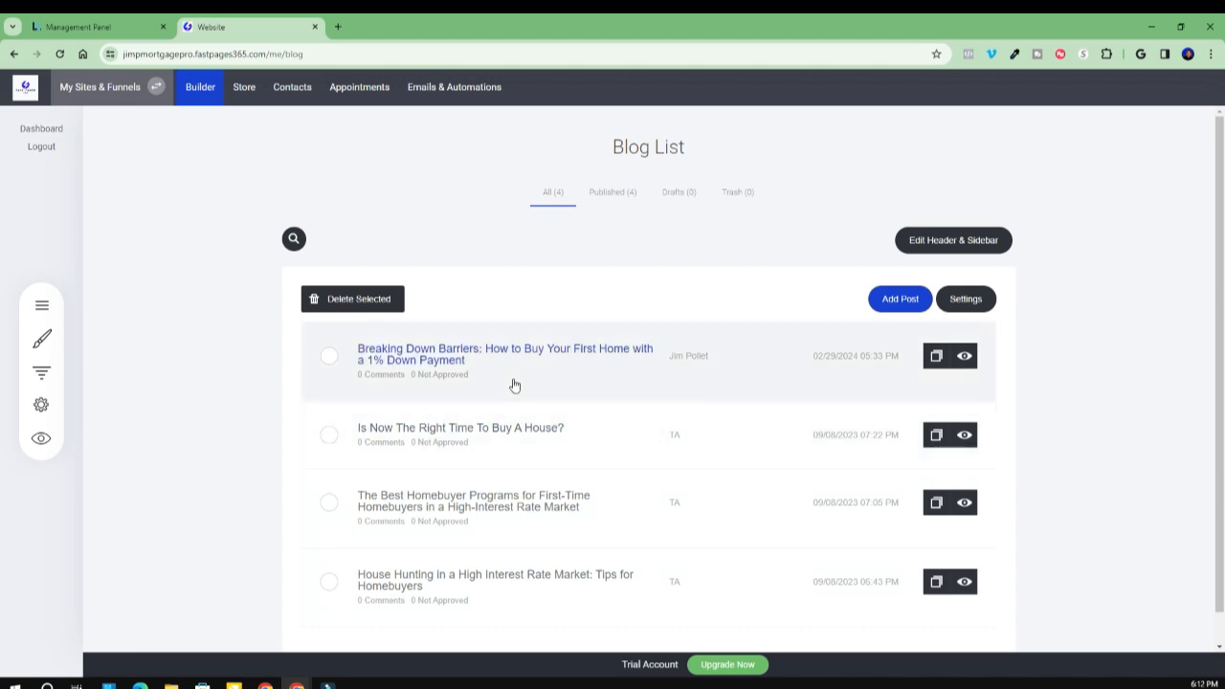
# Review the 1% down payment post in the editor down to its contact buttons and return to the list of posts
pyautogui.click(460, 360)
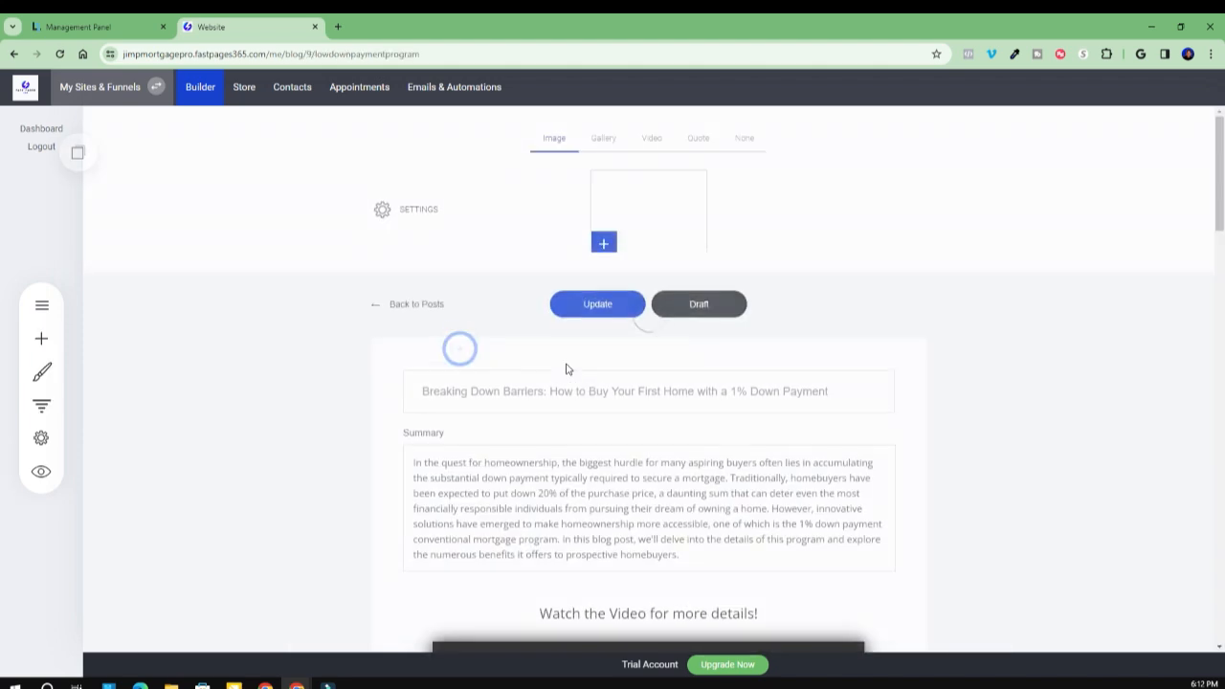
pyautogui.scroll(-5, 601, 409)
pyautogui.scroll(-15, 601, 409)
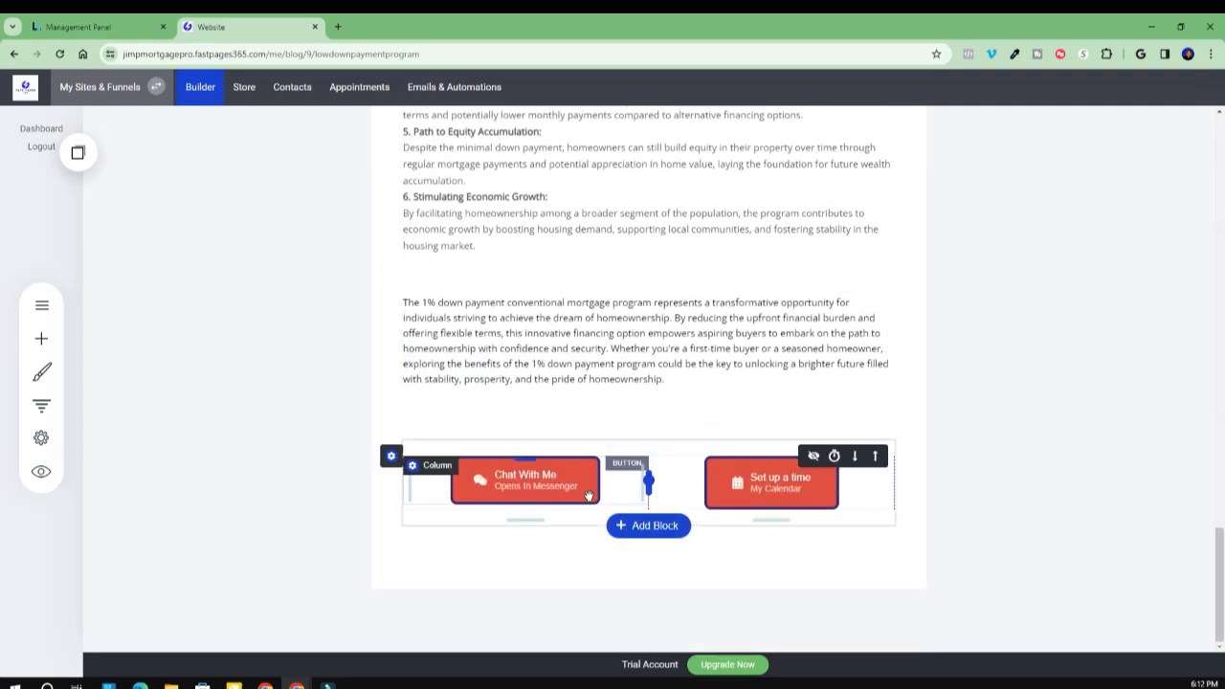
pyautogui.scroll(3, 577, 427)
pyautogui.scroll(15, 577, 427)
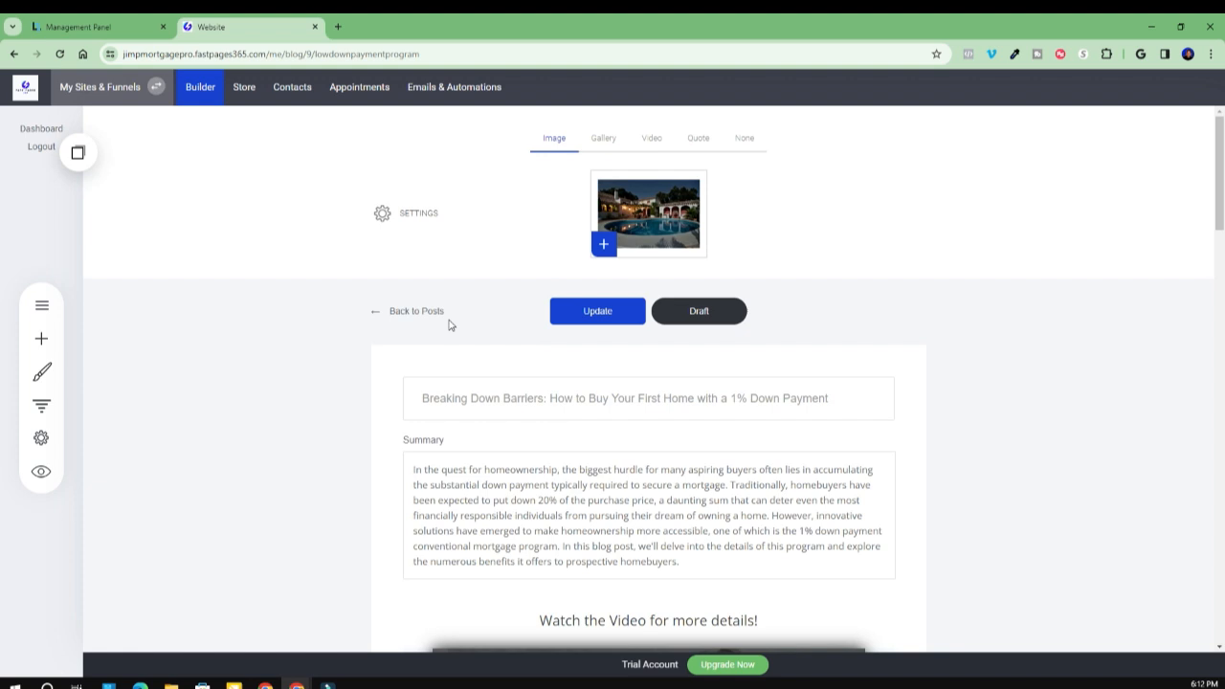
pyautogui.click(398, 313)
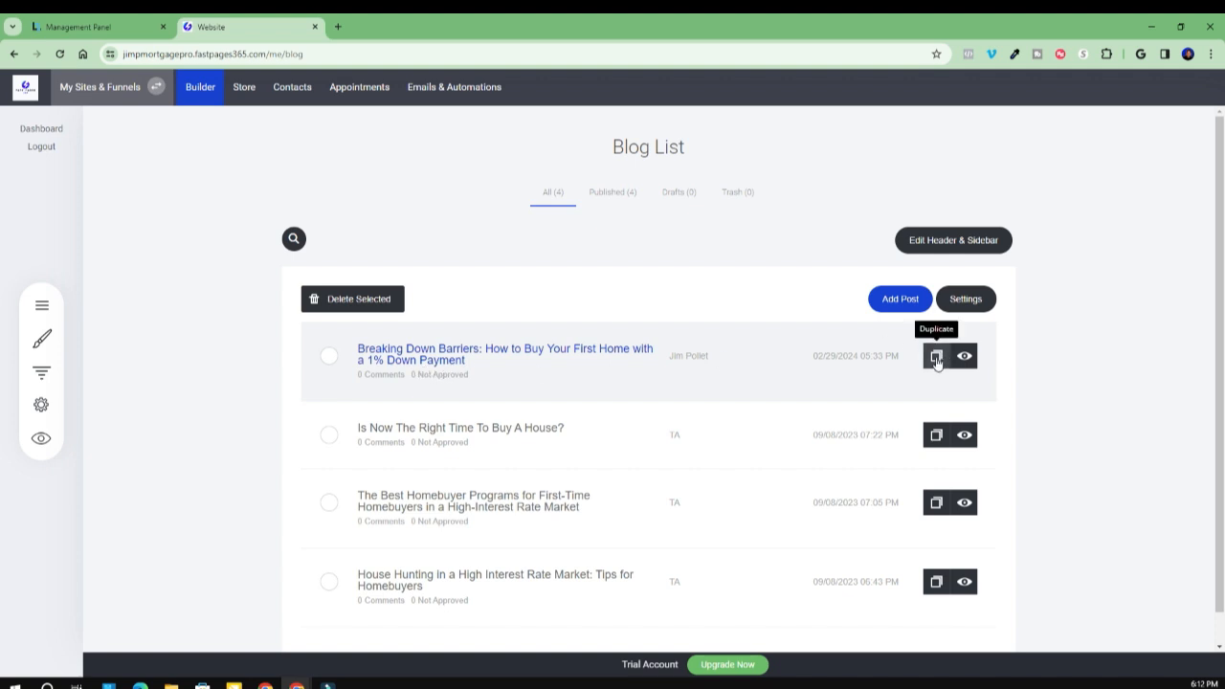
# Duplicate the "Breaking Down Barriers" 1% down payment post in the blog list
pyautogui.click(937, 357)
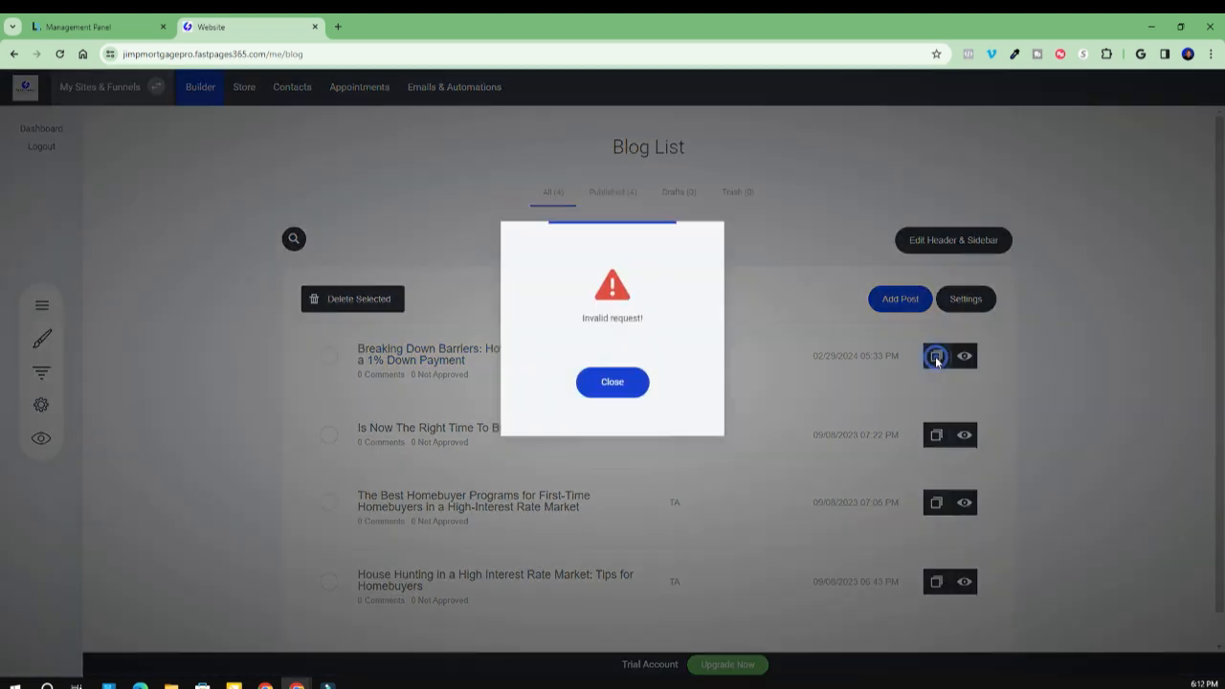
pyautogui.click(627, 387)
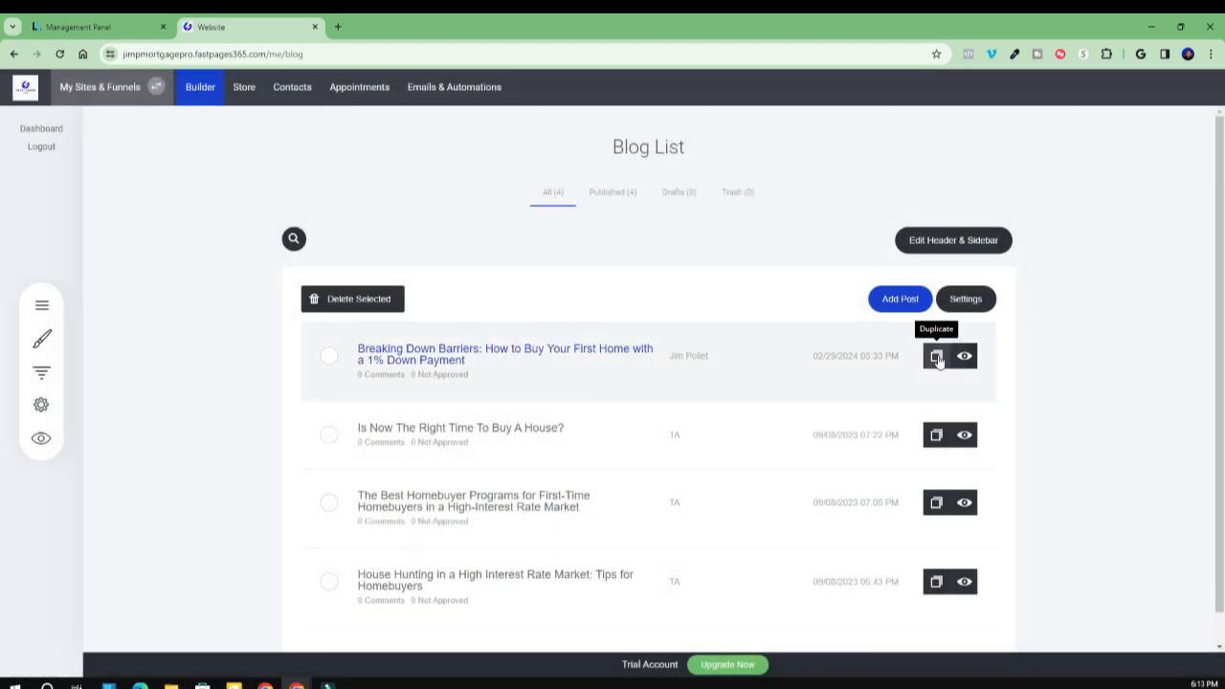
pyautogui.click(937, 357)
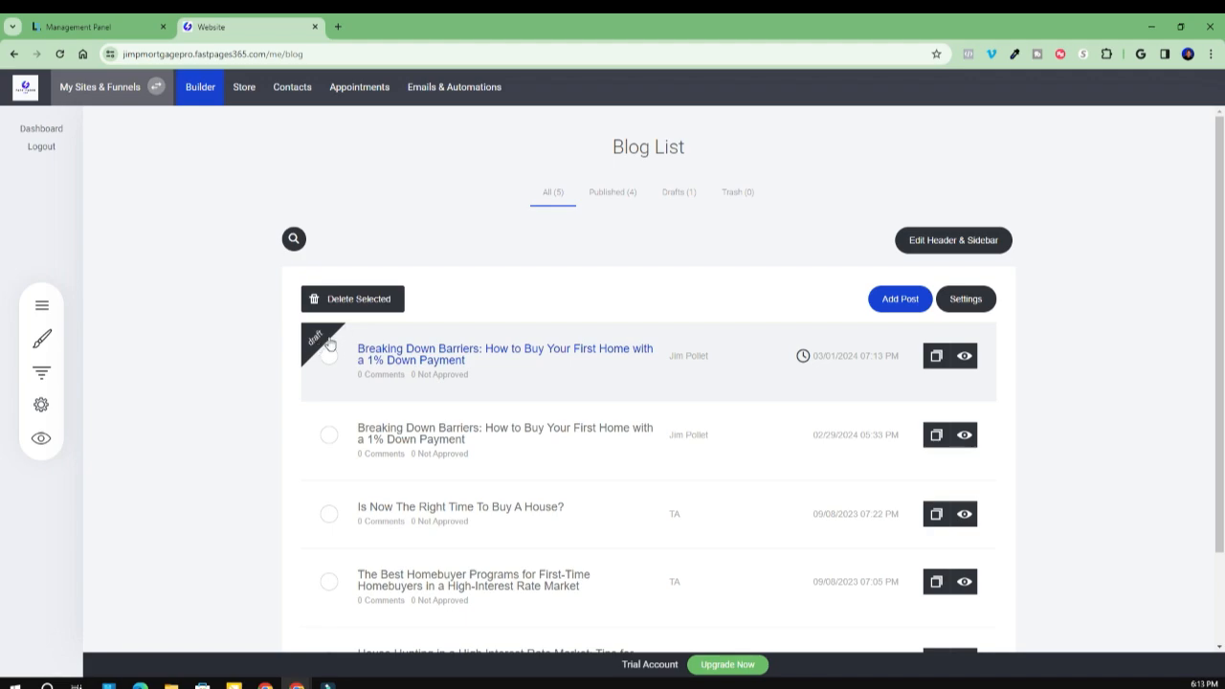
# Open the draft copy of the 1% down payment post and review its sections as a template
pyautogui.click(440, 352)
pyautogui.scroll(-5, 597, 384)
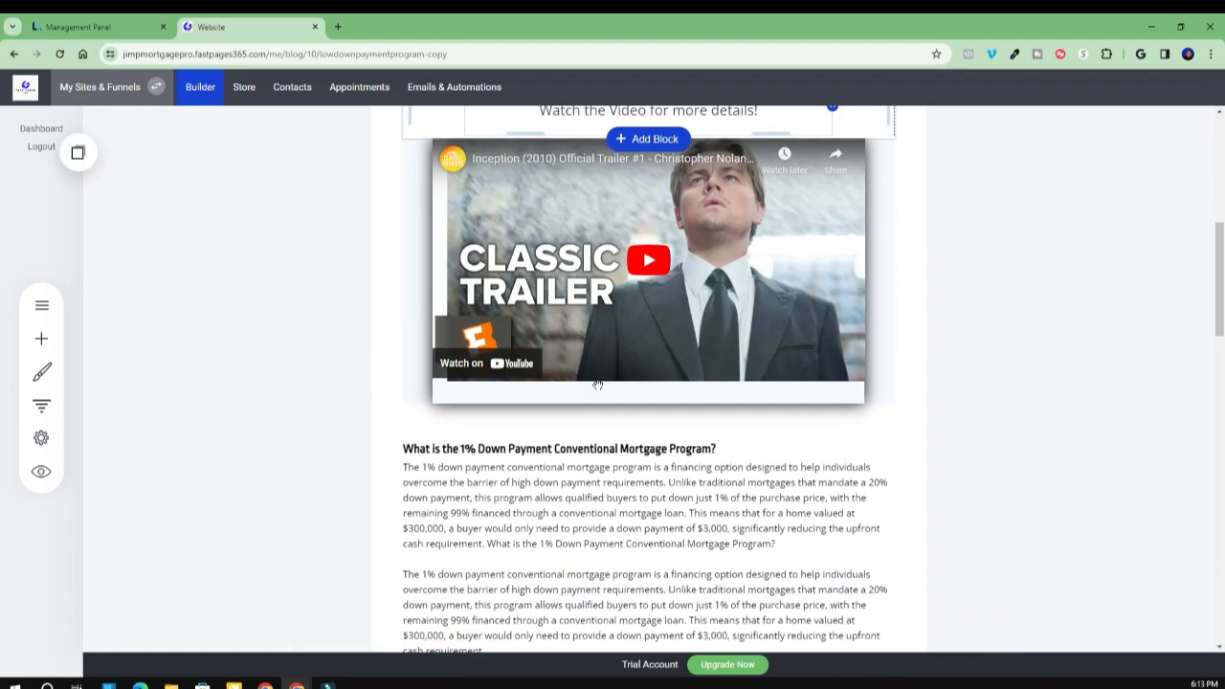
pyautogui.scroll(-12, 597, 384)
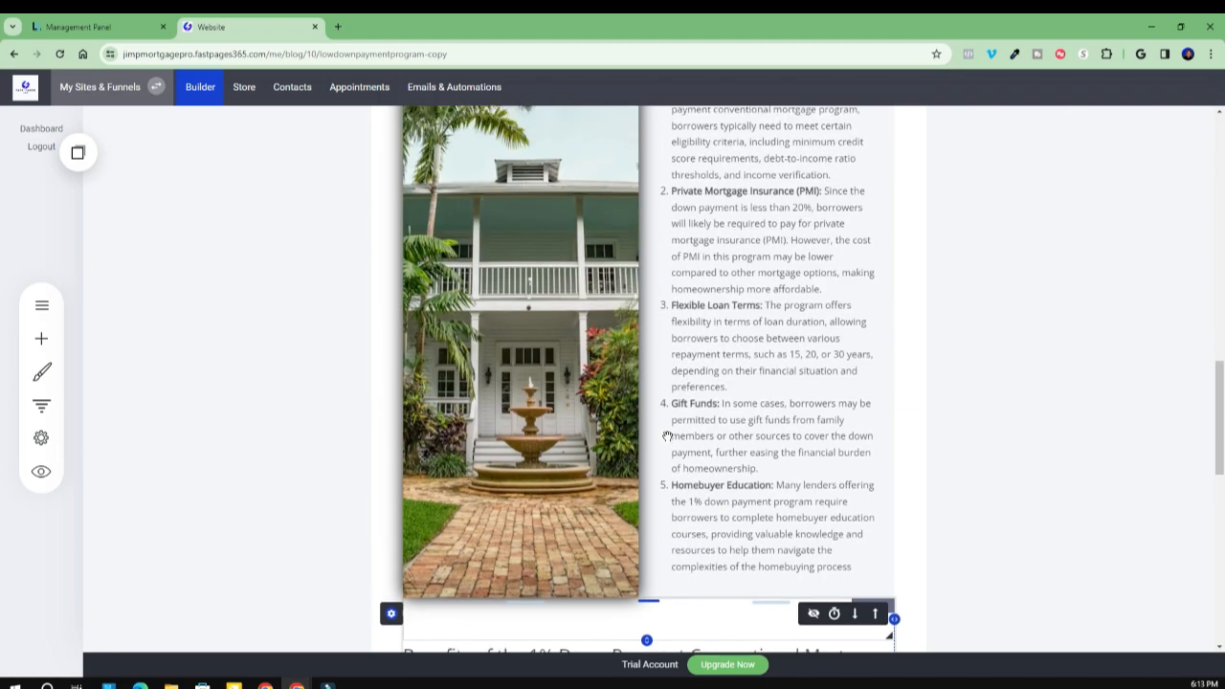
pyautogui.scroll(3, 667, 436)
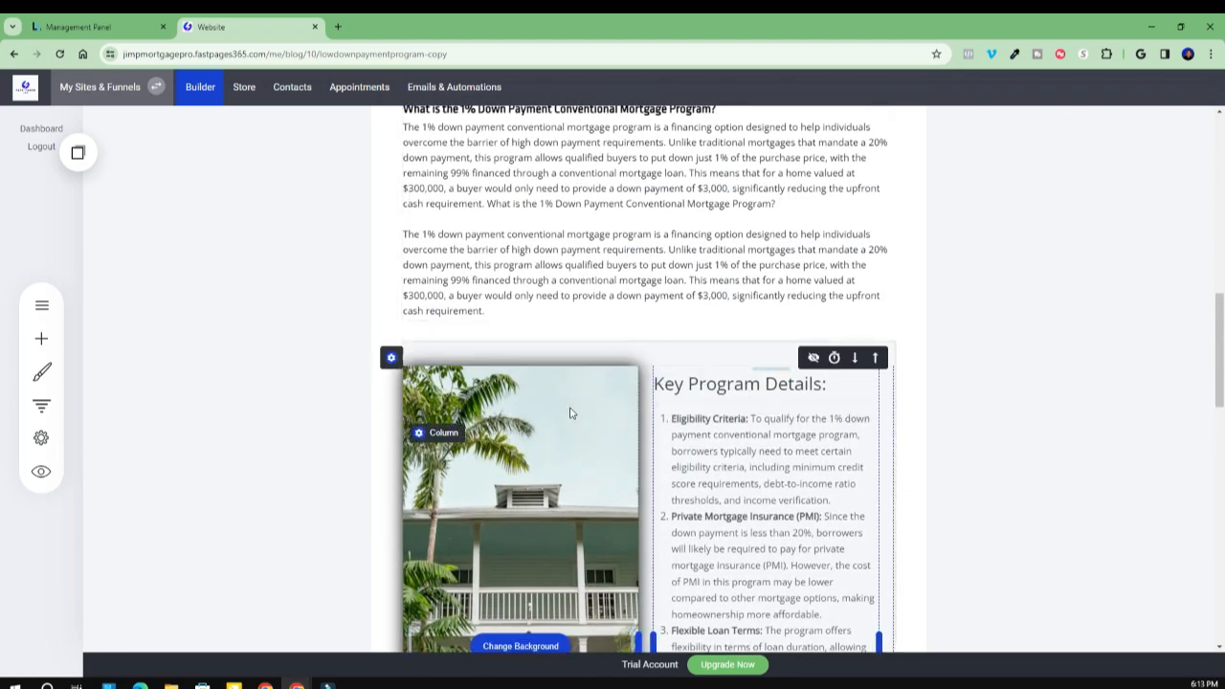
pyautogui.scroll(-10, 674, 354)
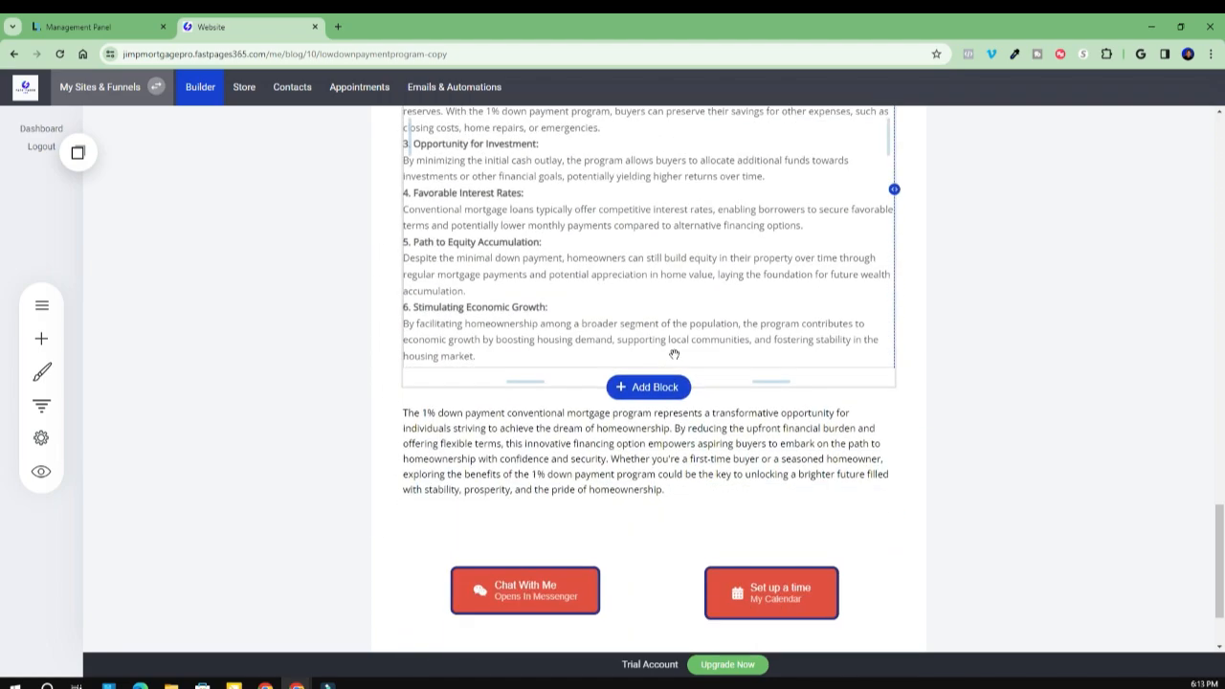
pyautogui.scroll(15, 674, 354)
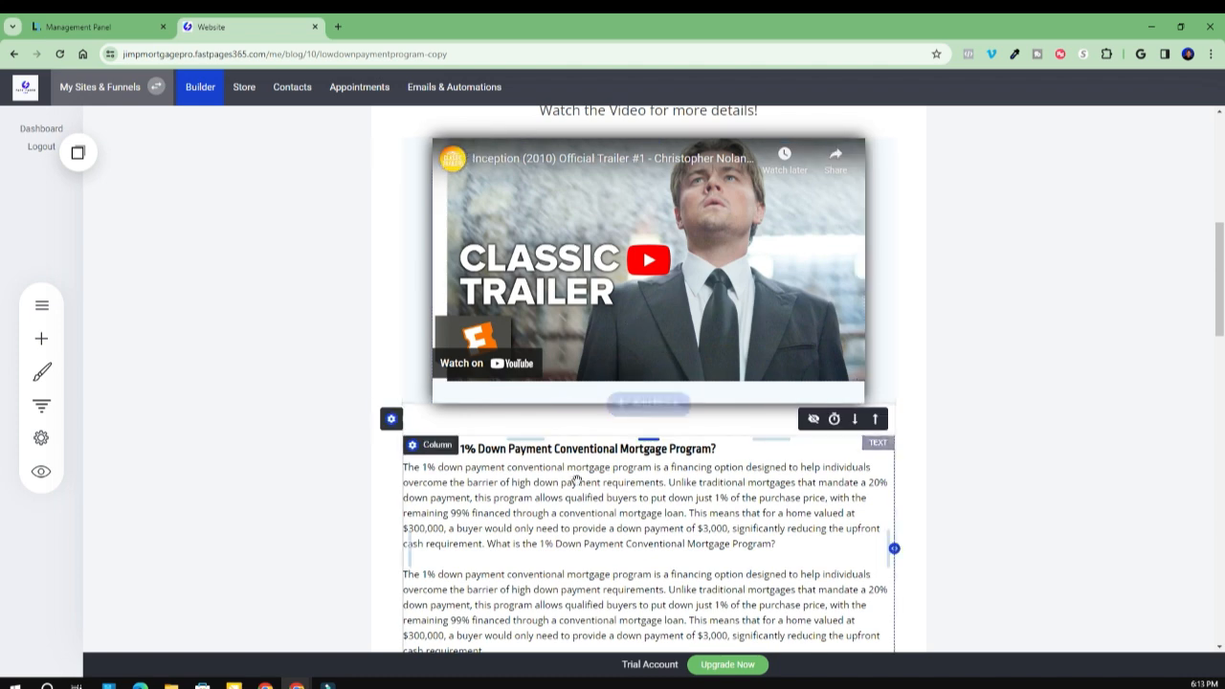
pyautogui.scroll(3, 577, 480)
pyautogui.scroll(-3, 744, 211)
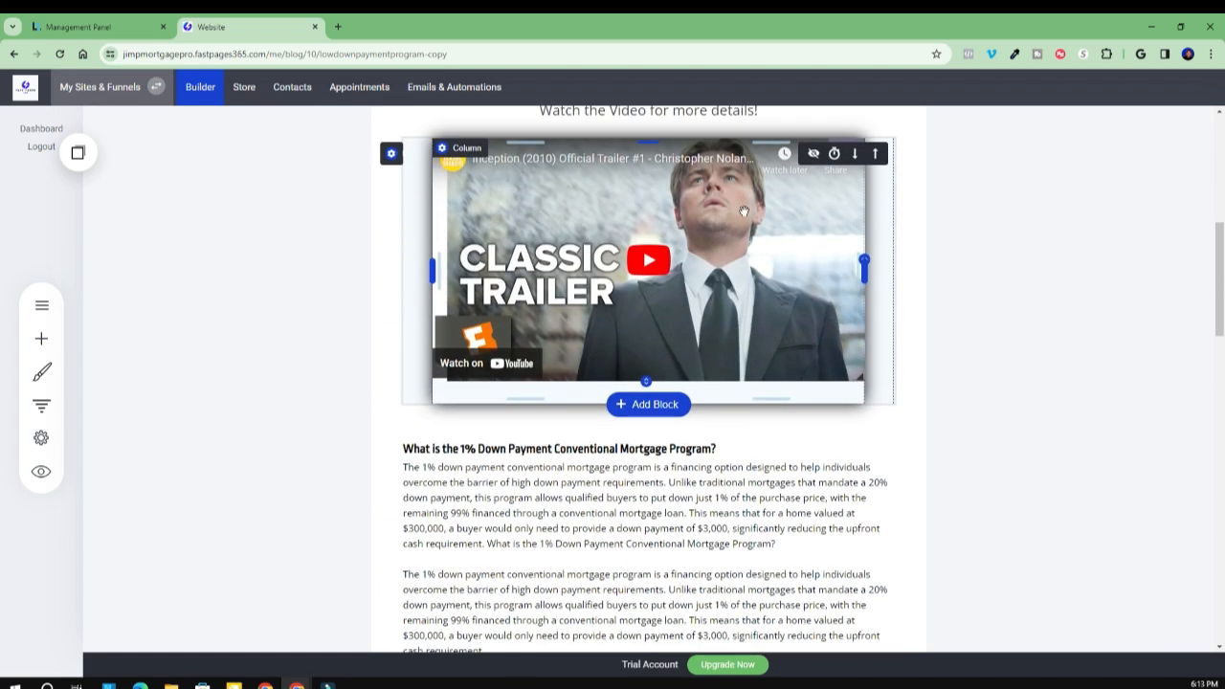
# Delete the YouTube video widget from the duplicated post
pyautogui.click(602, 201)
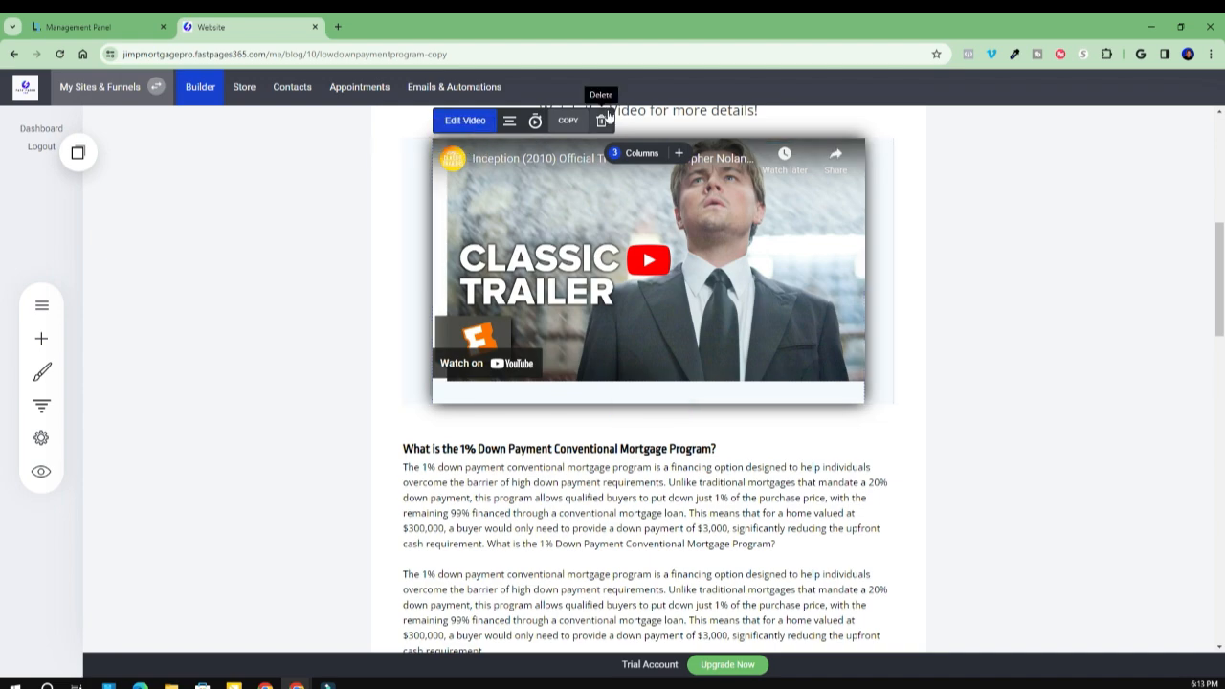
pyautogui.click(601, 120)
pyautogui.click(640, 351)
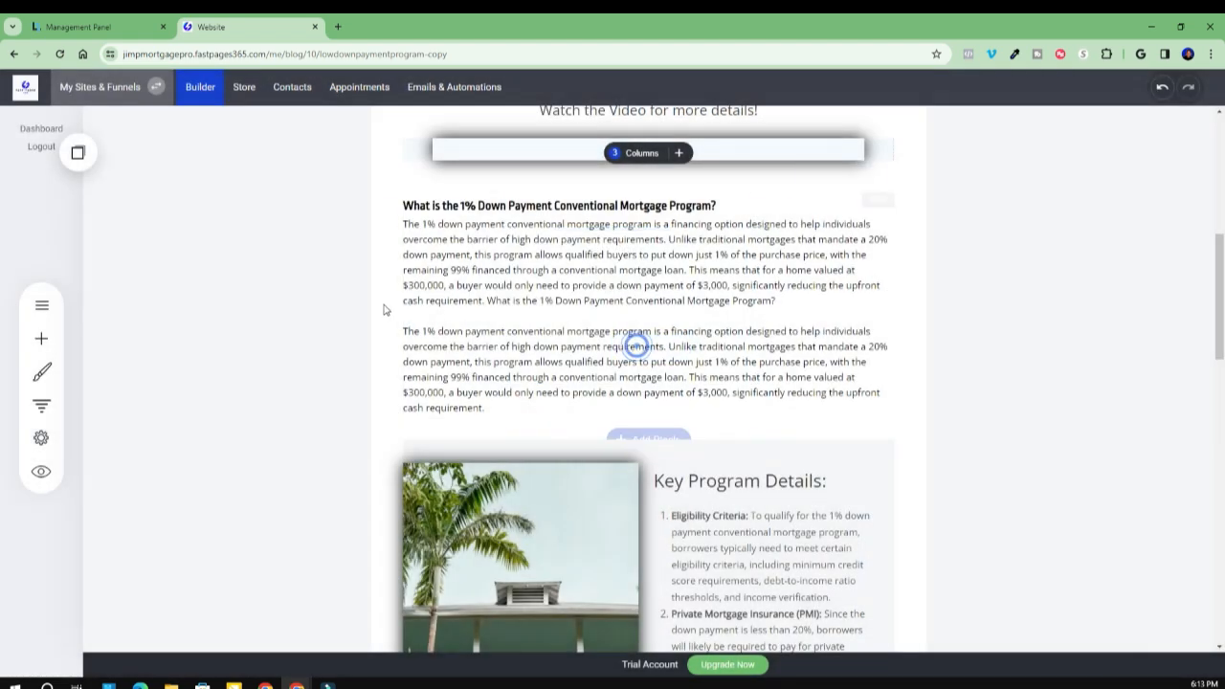
# Delete the "Watch the Video for more details!" heading block from the duplicated post
pyautogui.scroll(3, 635, 344)
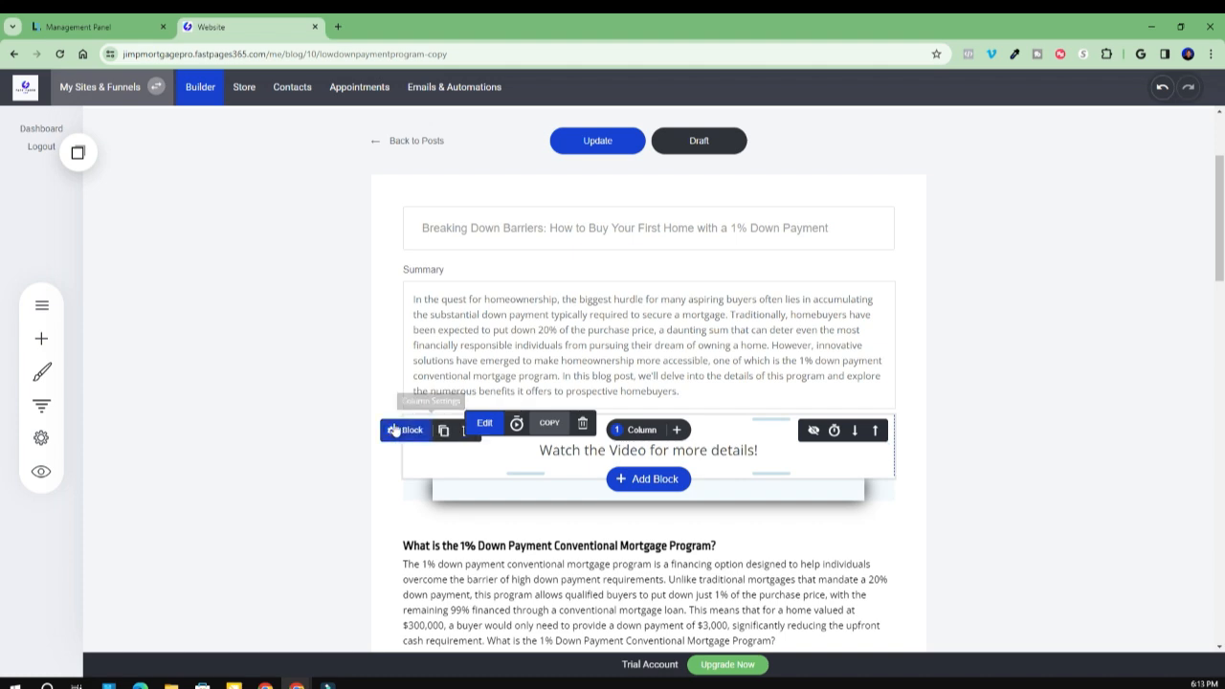
pyautogui.click(462, 432)
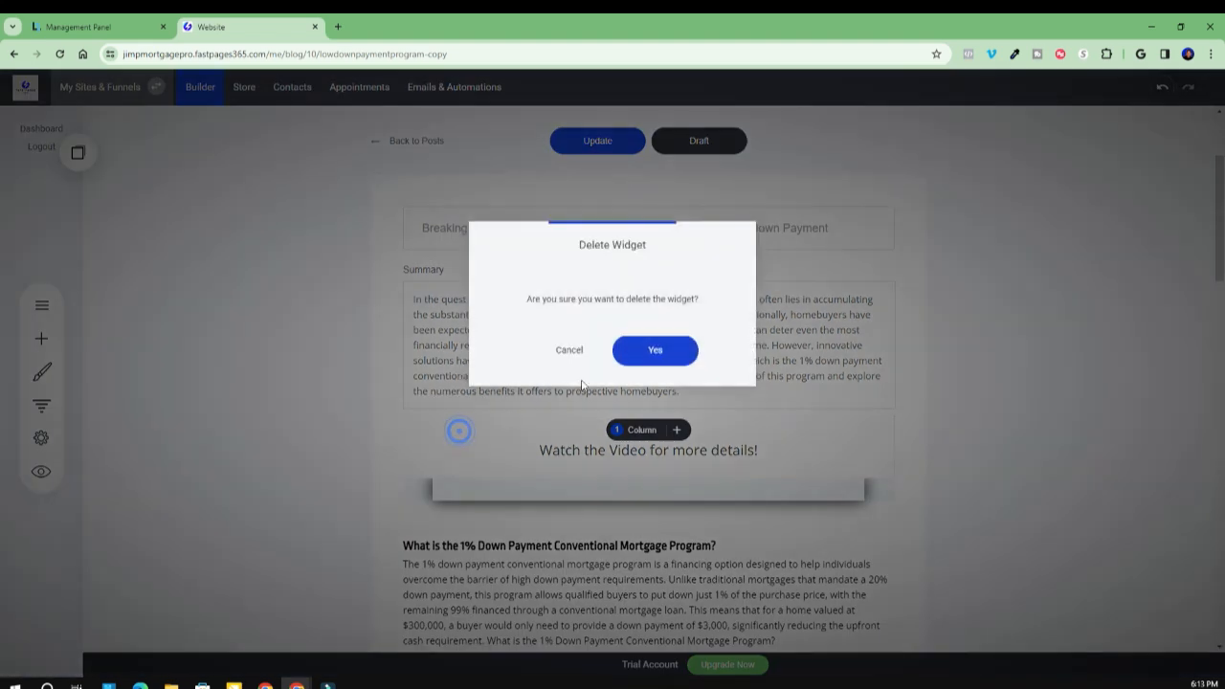
pyautogui.click(651, 352)
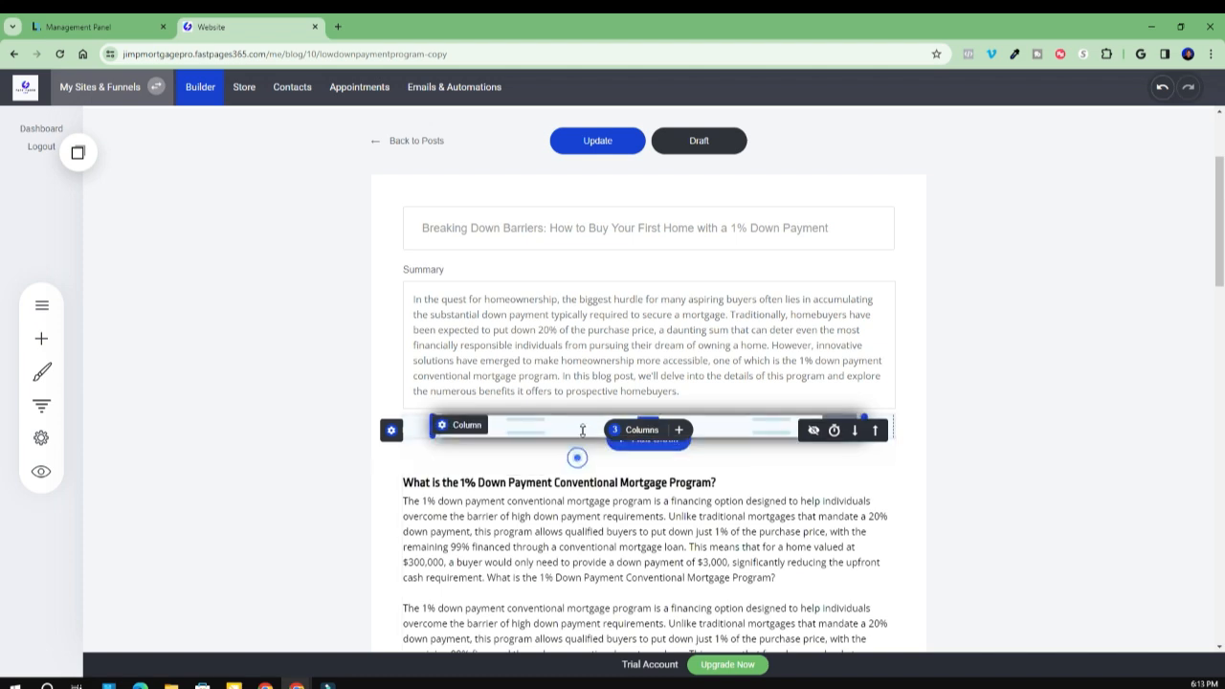
# Delete the remaining widget in the column beneath the post summary, and remove the emptied block
pyautogui.click(589, 435)
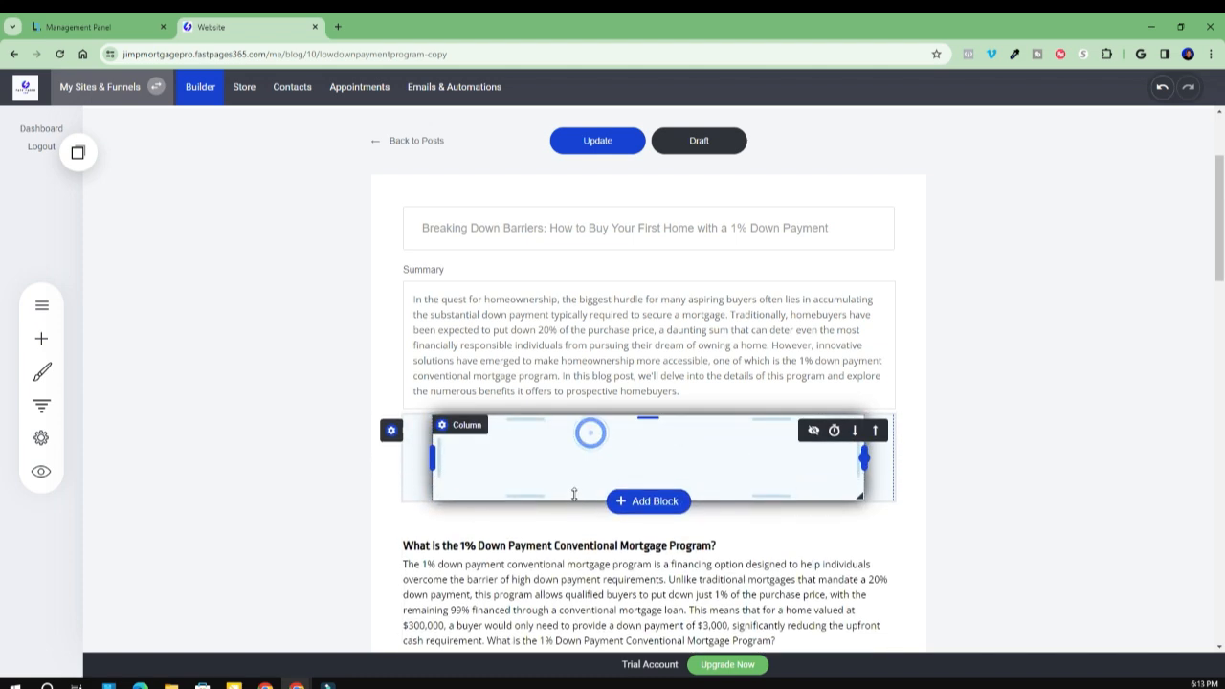
pyautogui.click(487, 424)
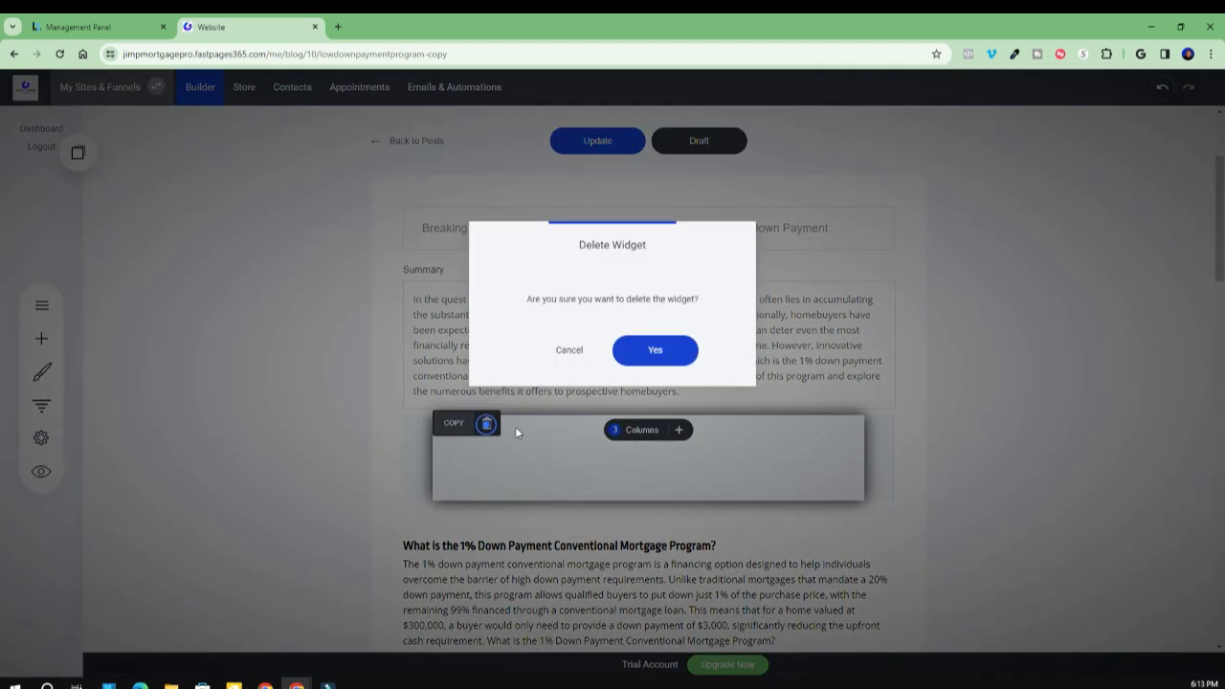
pyautogui.click(655, 352)
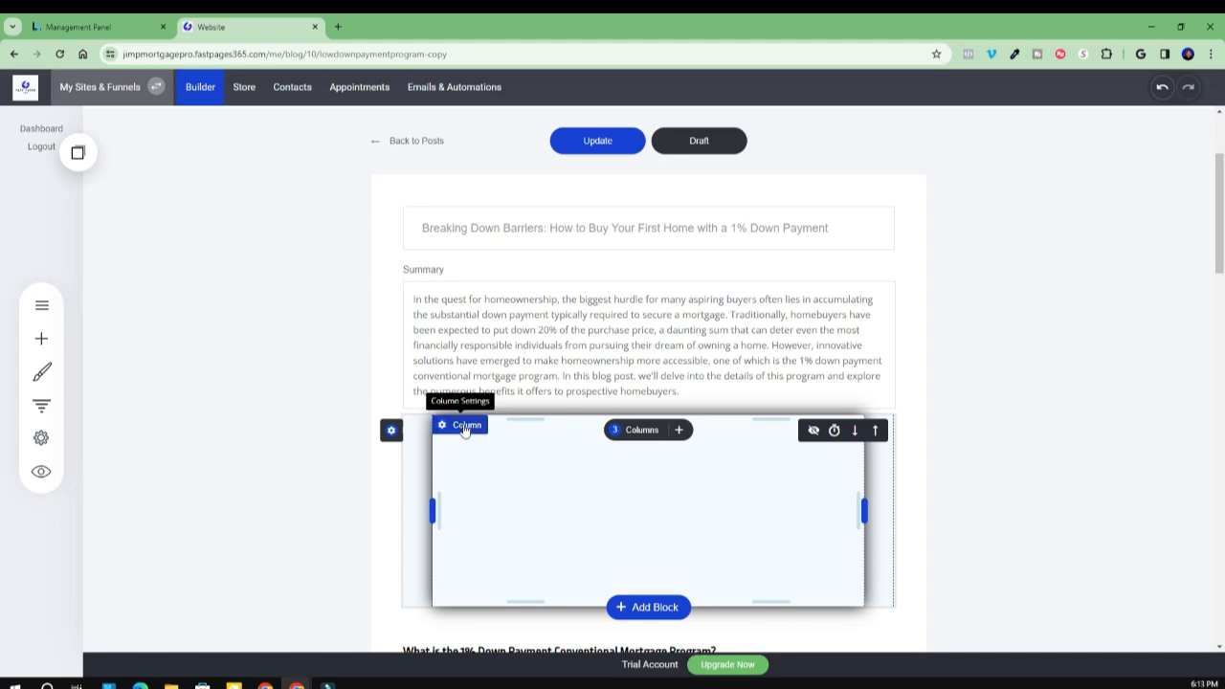
pyautogui.click(465, 429)
pyautogui.click(465, 459)
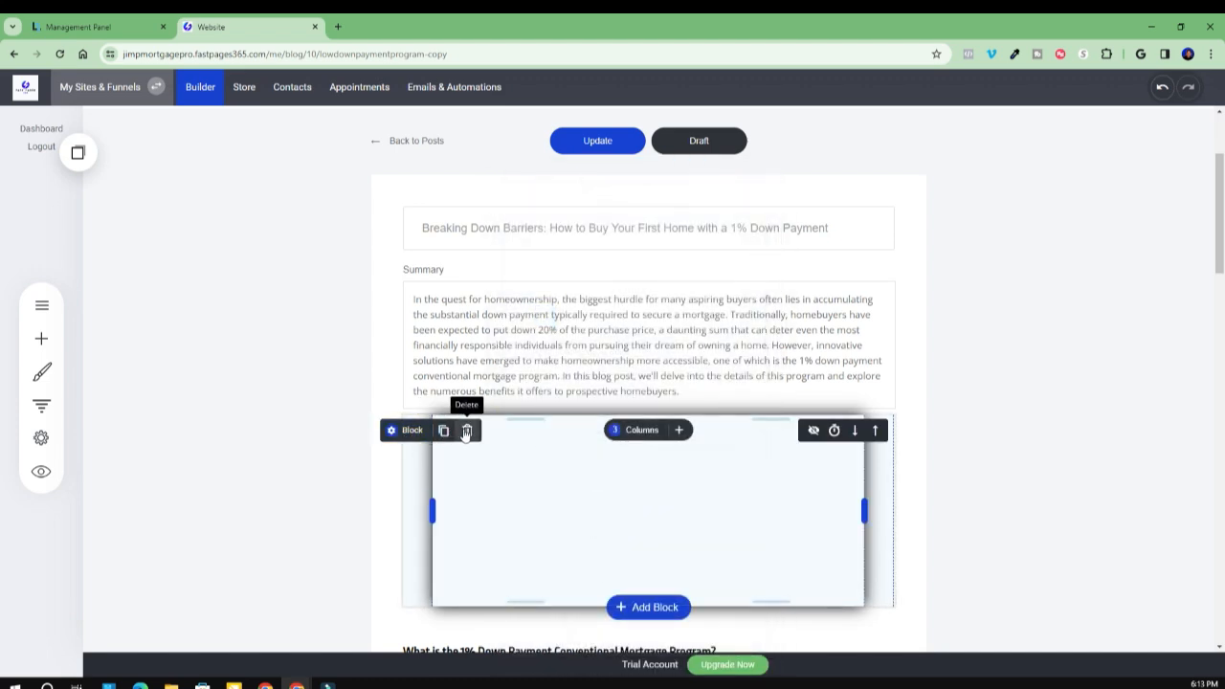
pyautogui.click(466, 431)
pyautogui.click(641, 350)
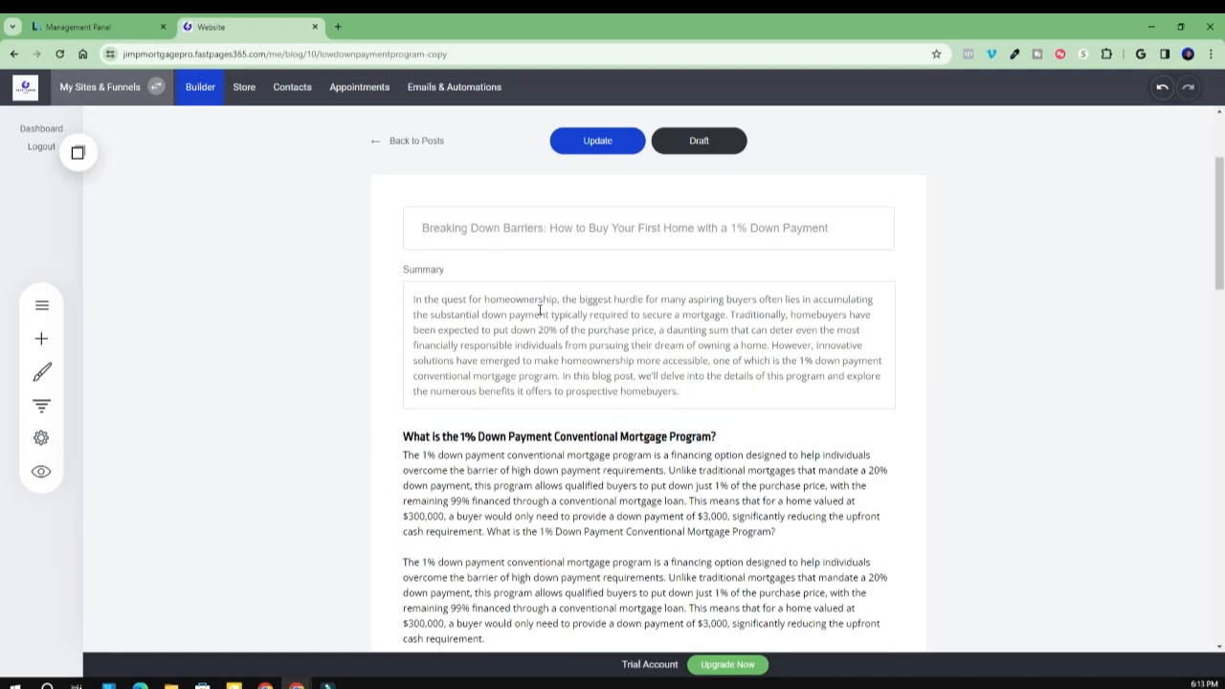
# Review the duplicated post's remaining sections, from the program explanation and key details down to the closing paragraph and contact buttons
pyautogui.scroll(-10, 602, 391)
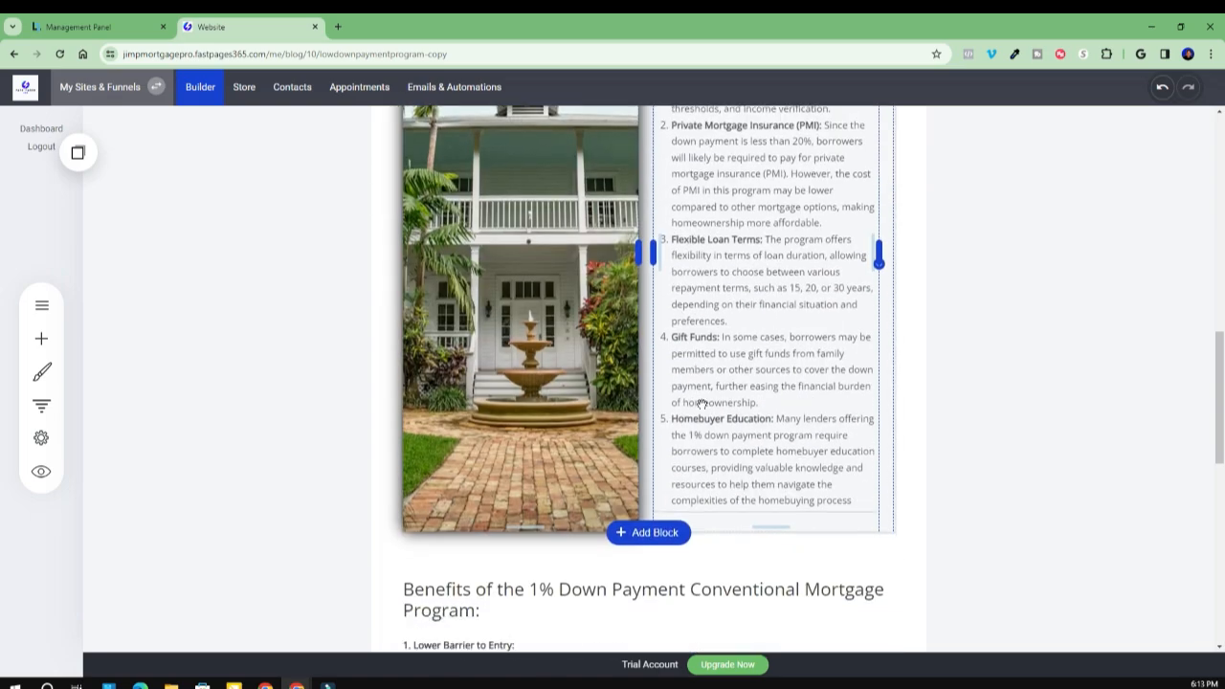
pyautogui.scroll(-4, 702, 404)
pyautogui.scroll(6, 702, 403)
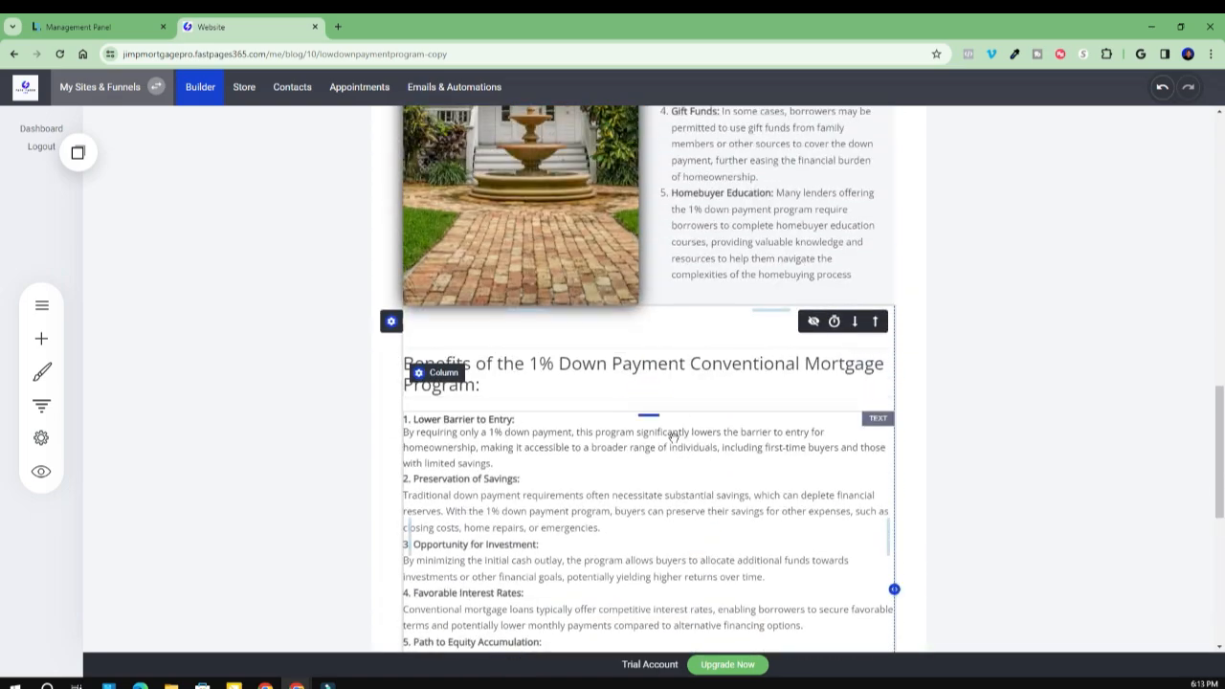
pyautogui.scroll(-3, 673, 435)
pyautogui.scroll(-4, 648, 501)
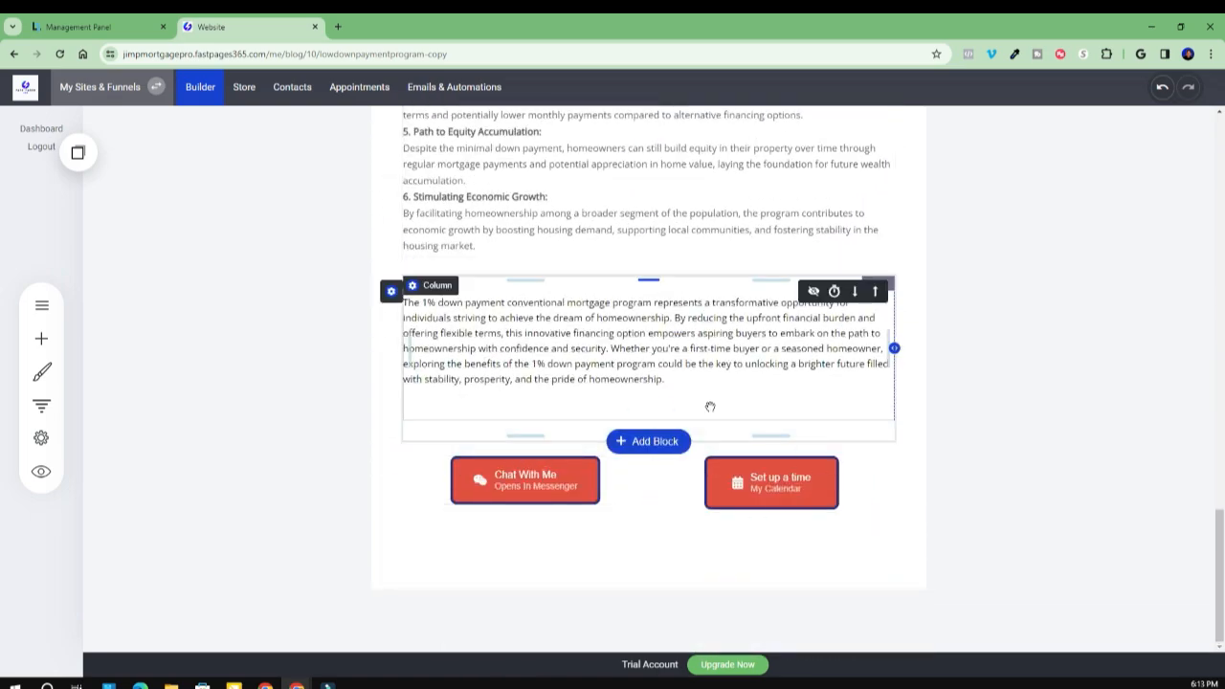
pyautogui.scroll(4, 709, 407)
pyautogui.scroll(10, 709, 406)
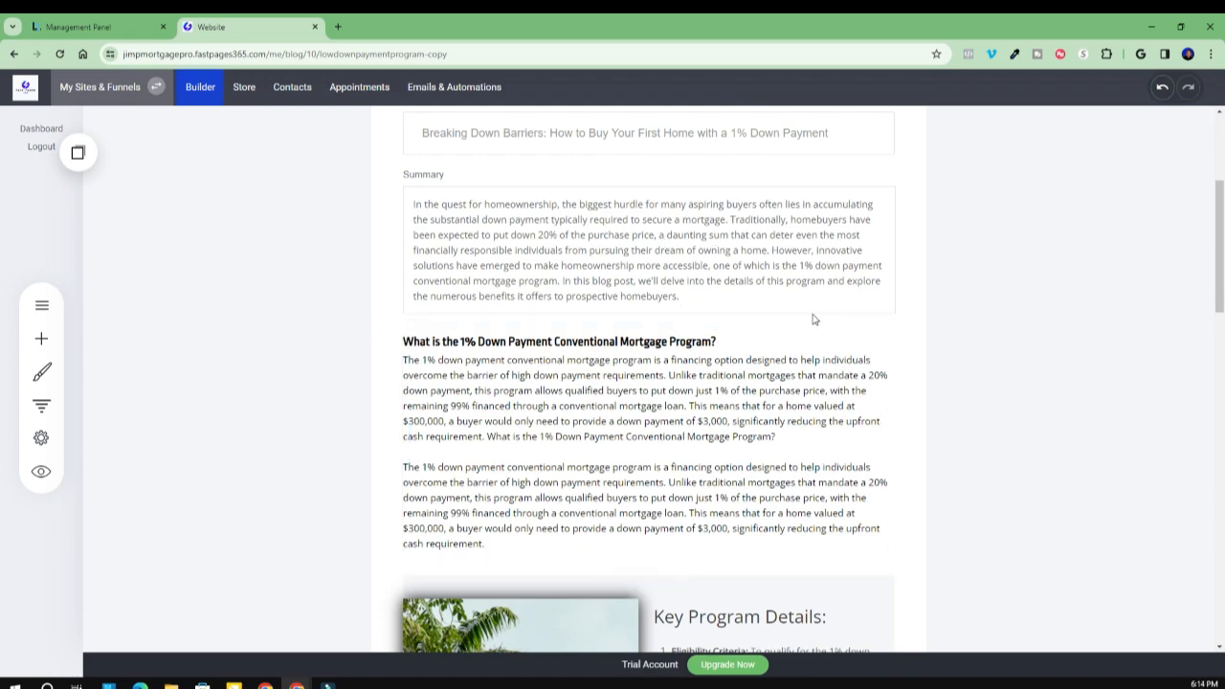
pyautogui.scroll(-10, 814, 319)
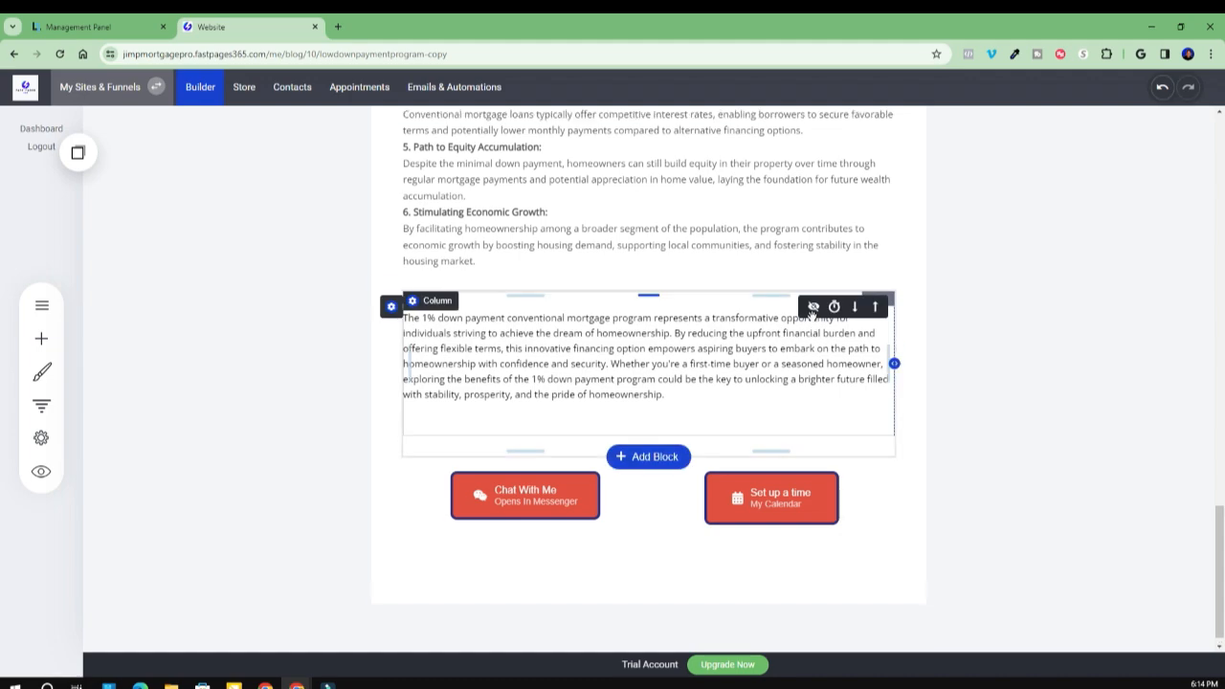
pyautogui.scroll(5, 814, 310)
pyautogui.scroll(5, 795, 320)
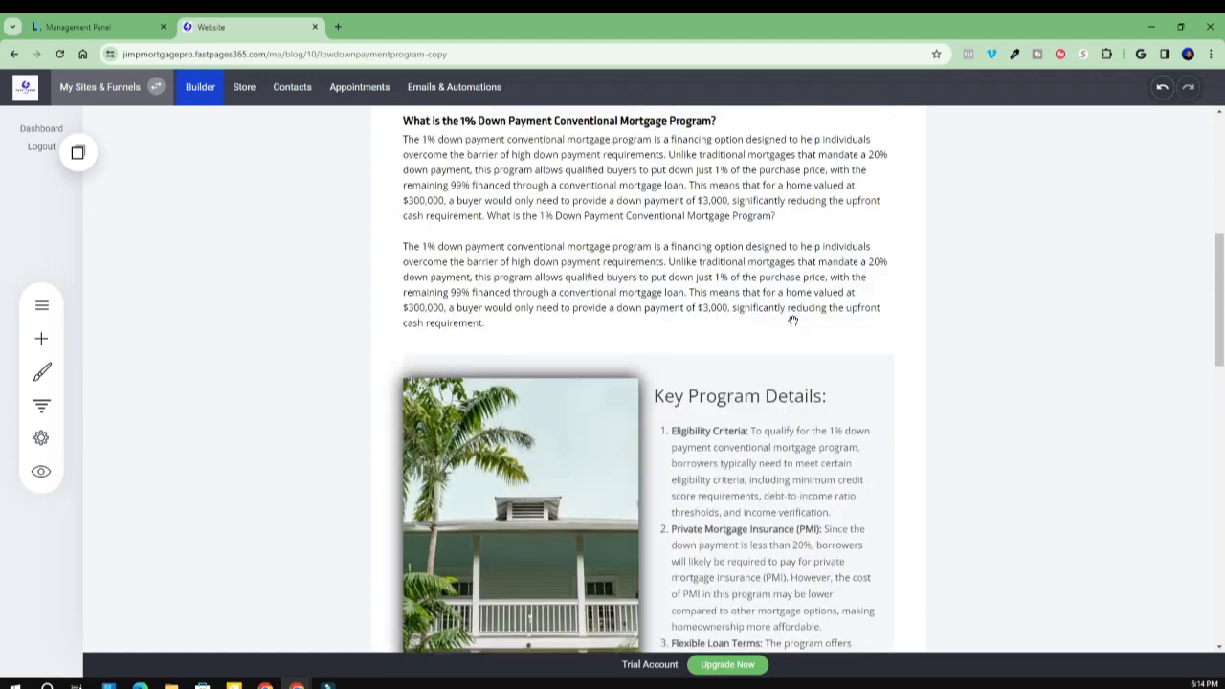
# Update the duplicated 1% down payment post to save the trimmed template
pyautogui.scroll(5, 512, 298)
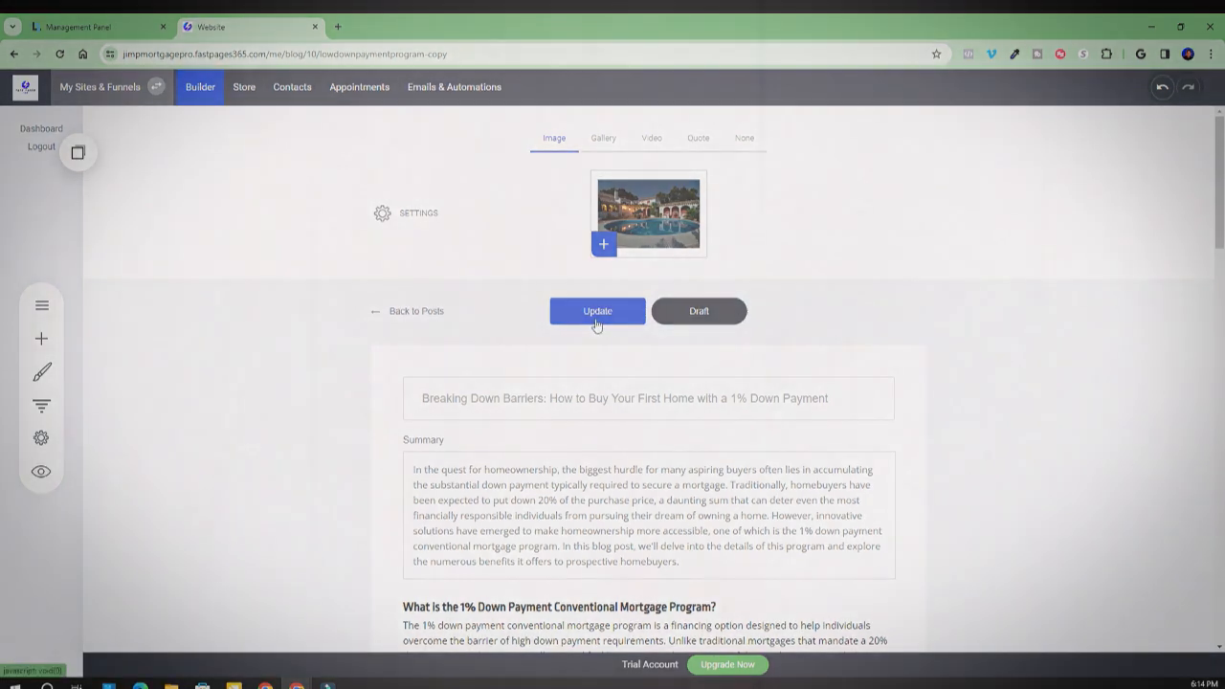
pyautogui.click(598, 312)
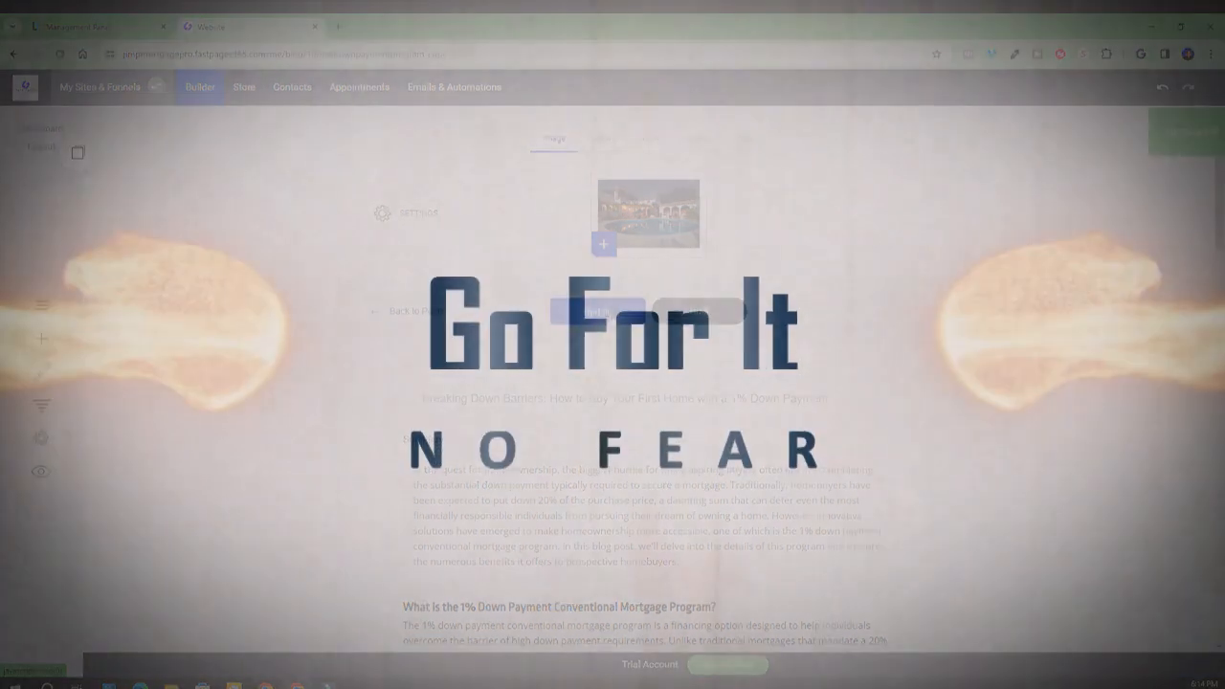